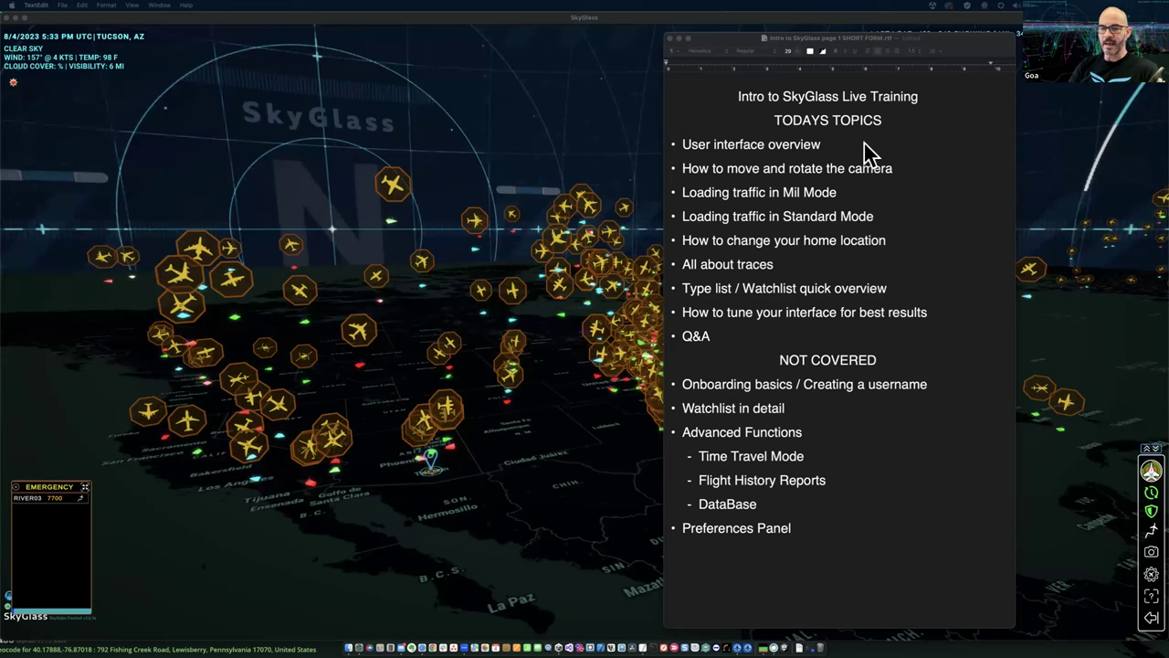
Highlight the User interface overview topic and the not-covered items from Advanced Functions to Preferences Panel in the training outline
{"action": "left_click", "coordinate": [940, 43]}
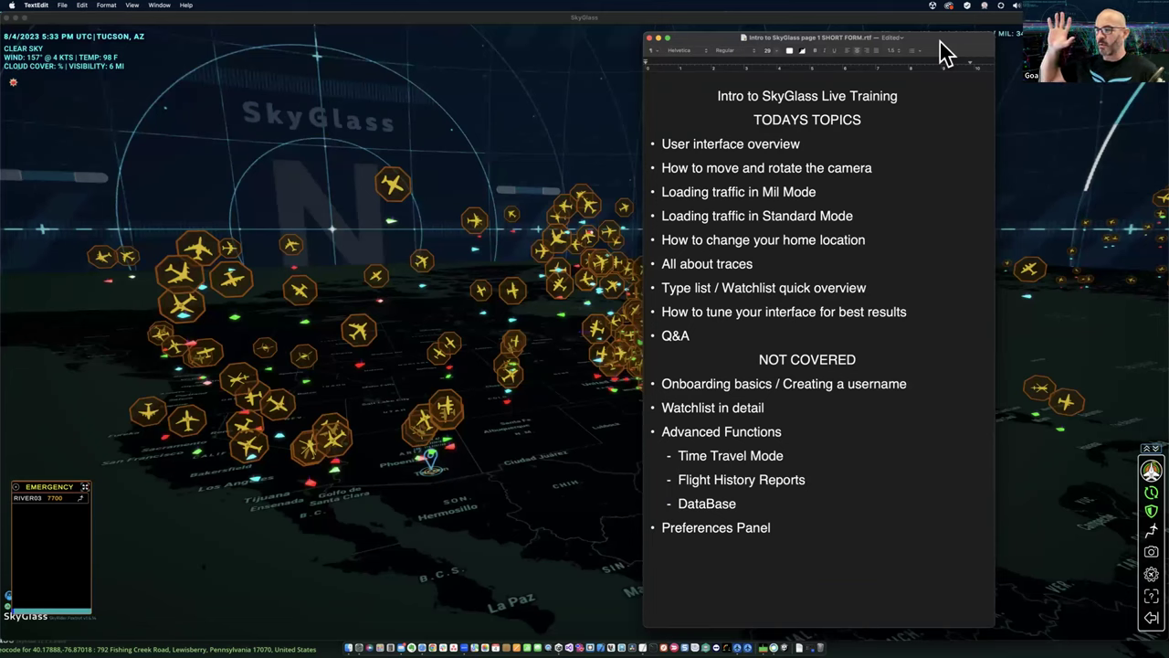
{"action": "key", "text": "super+Tab"}
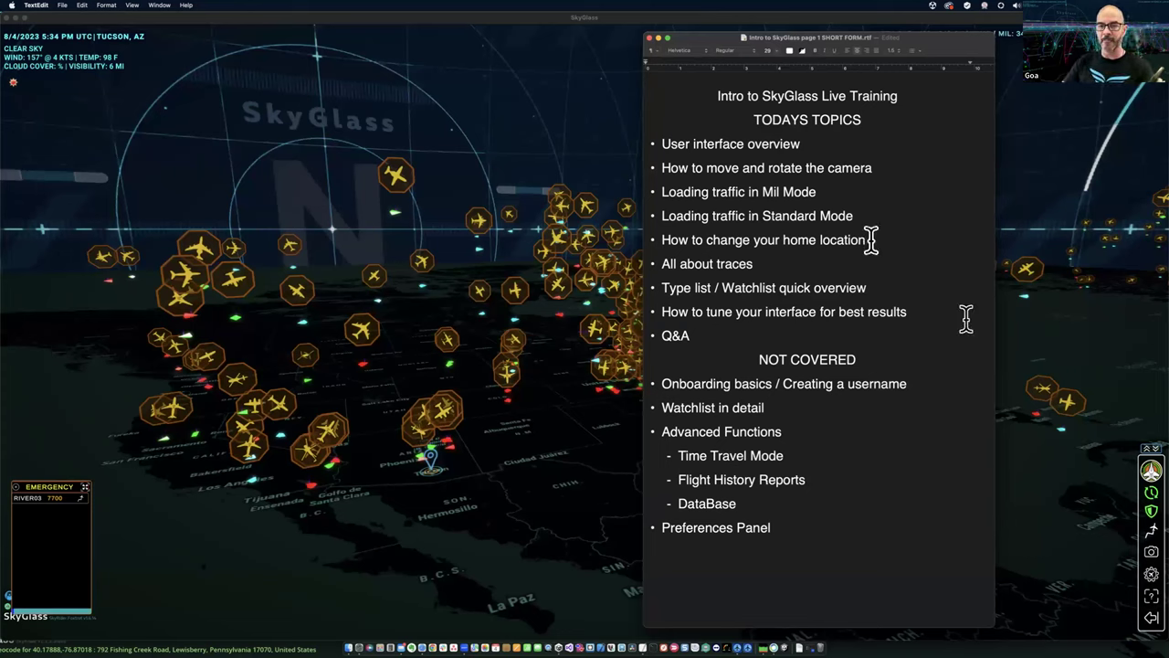
{"action": "triple_click", "coordinate": [835, 146]}
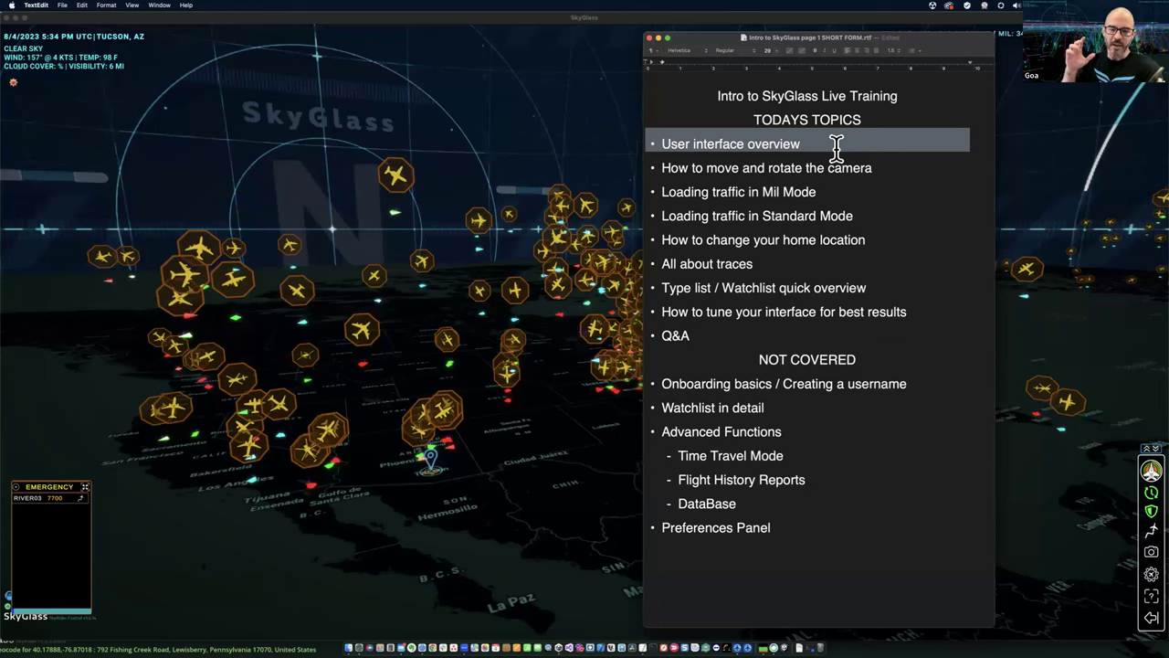
{"action": "left_click", "coordinate": [782, 408]}
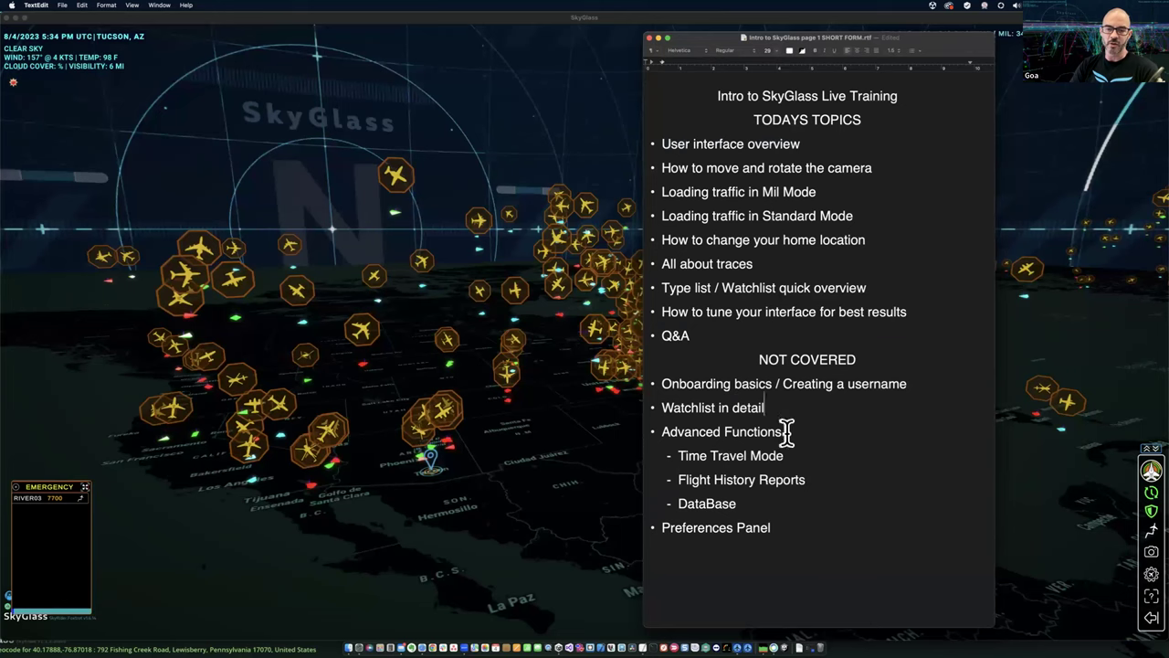
{"action": "triple_click", "coordinate": [787, 431]}
{"action": "left_click_drag", "start_coordinate": [787, 431], "coordinate": [821, 513]}
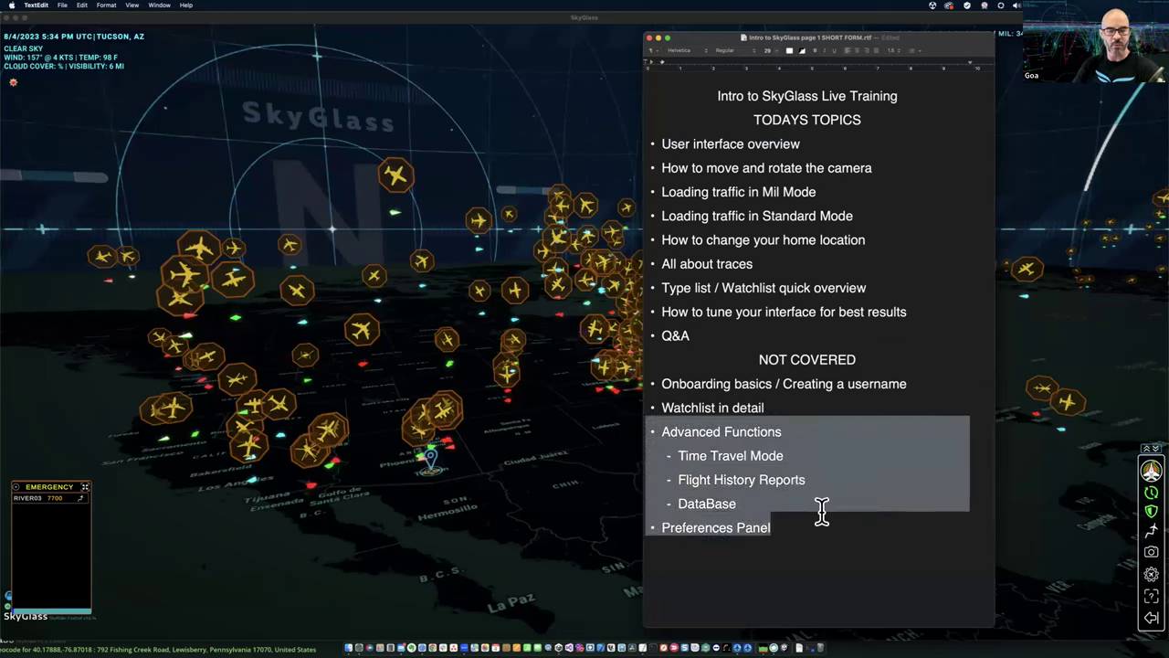
{"action": "left_click", "coordinate": [811, 502]}
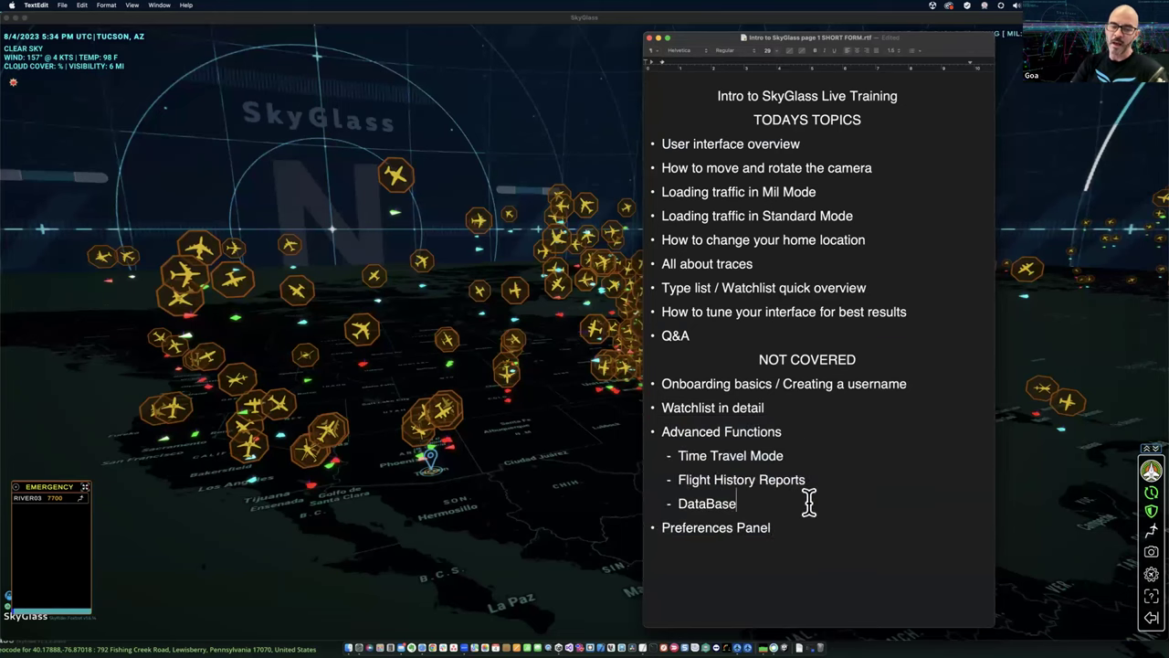
{"action": "left_click_drag", "start_coordinate": [797, 531], "coordinate": [660, 531]}
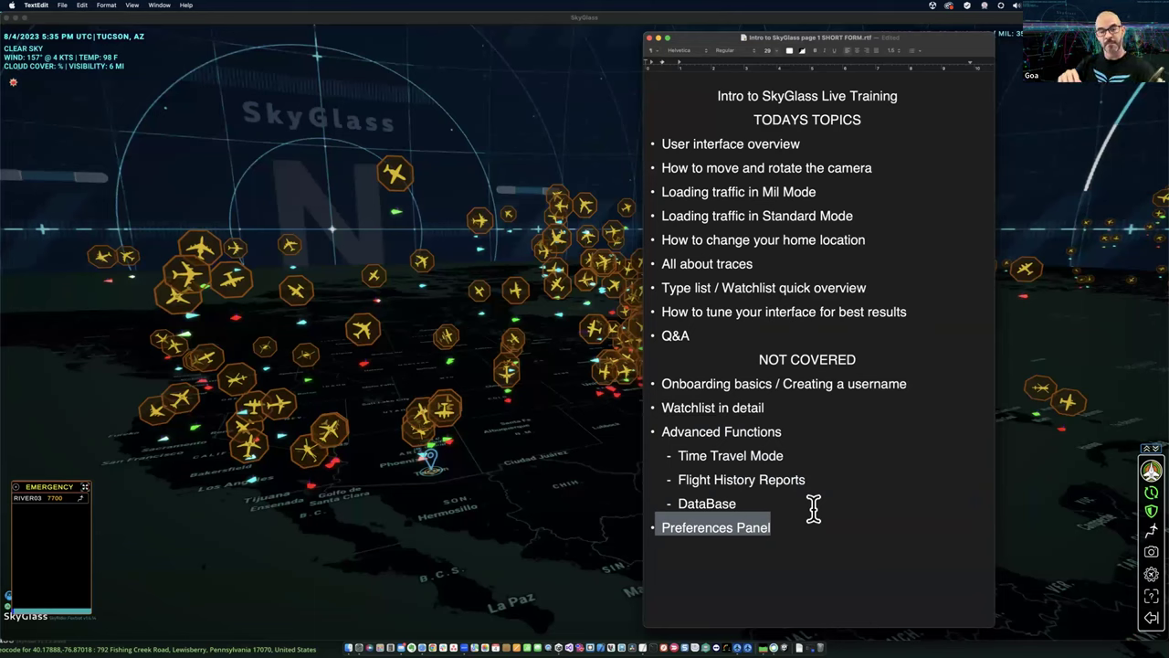
{"action": "left_click", "coordinate": [809, 447]}
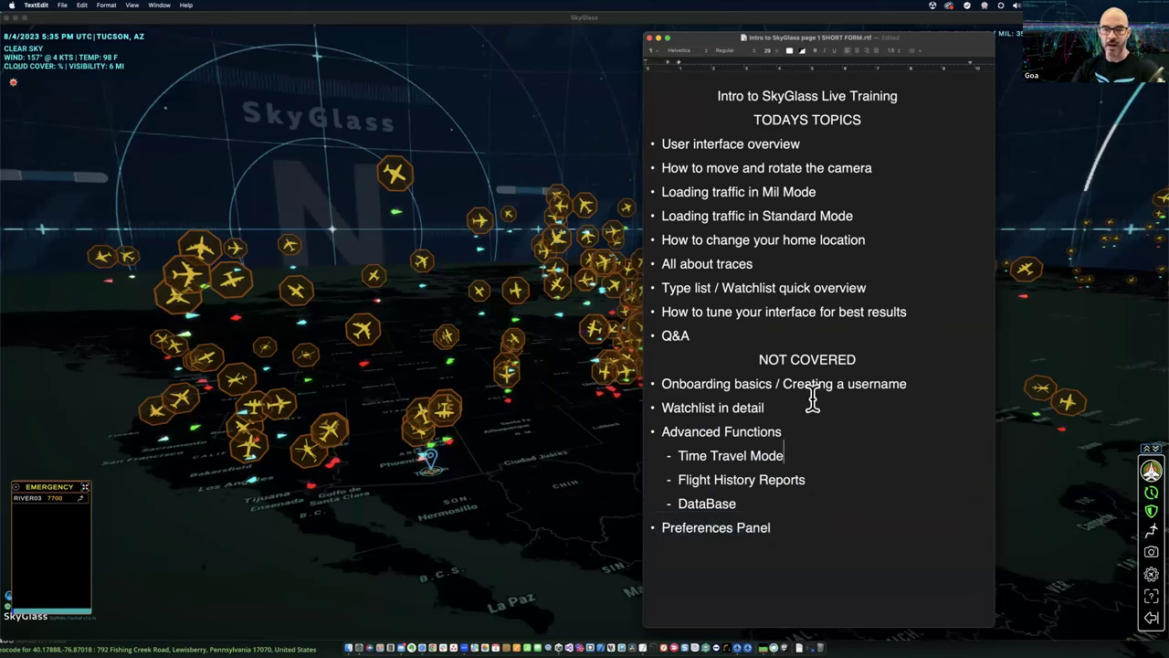
Go through today's topics in the training outline, highlighting the entries from User interface overview down to Q&A
{"action": "triple_click", "coordinate": [845, 146]}
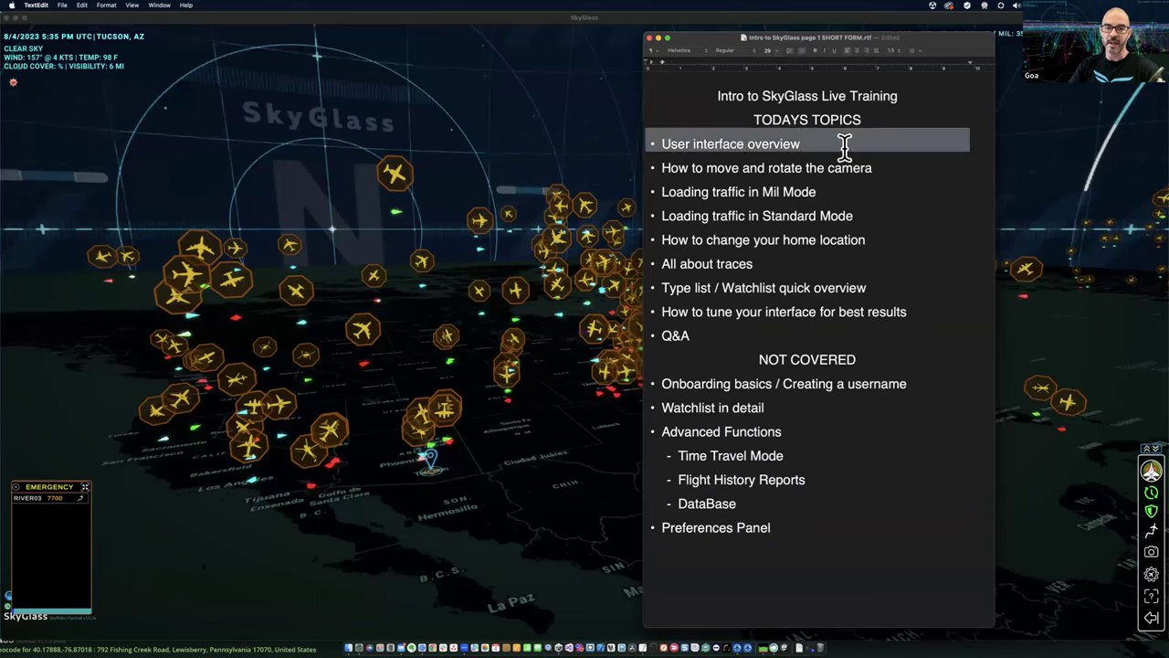
{"action": "triple_click", "coordinate": [898, 170]}
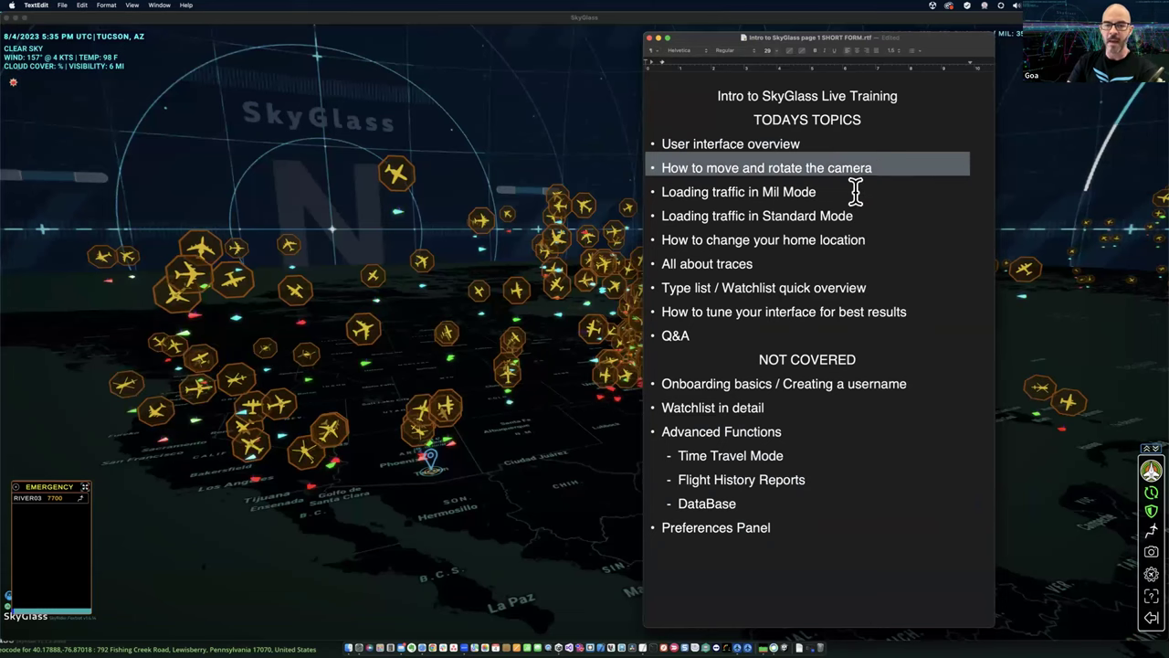
{"action": "triple_click", "coordinate": [855, 192]}
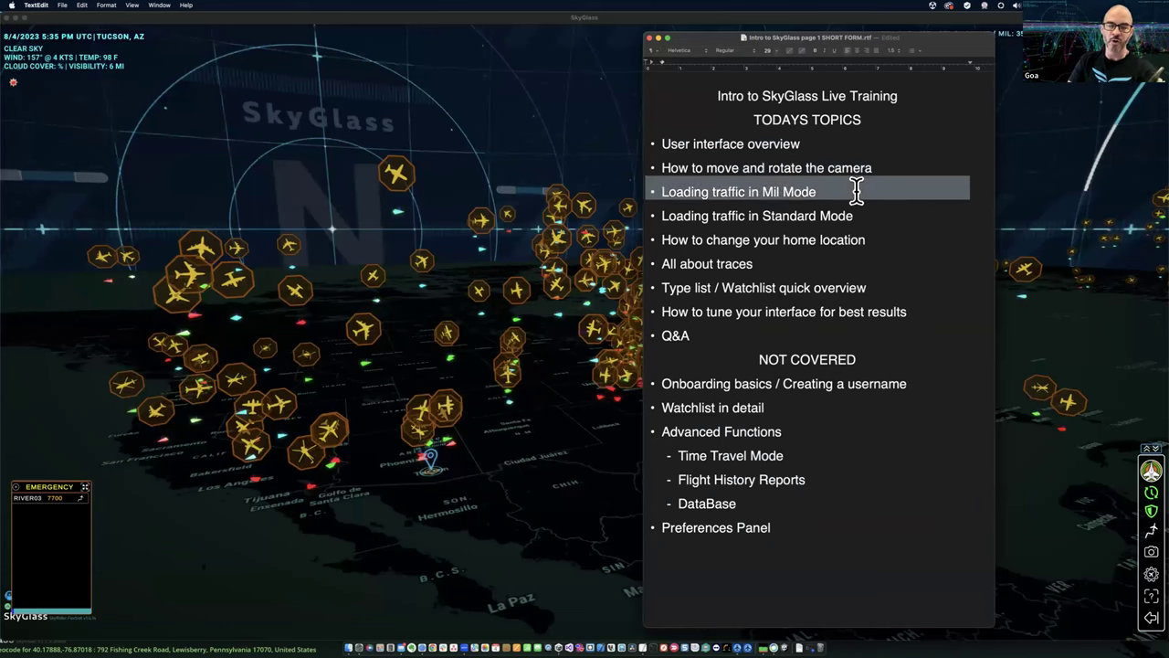
{"action": "triple_click", "coordinate": [875, 214]}
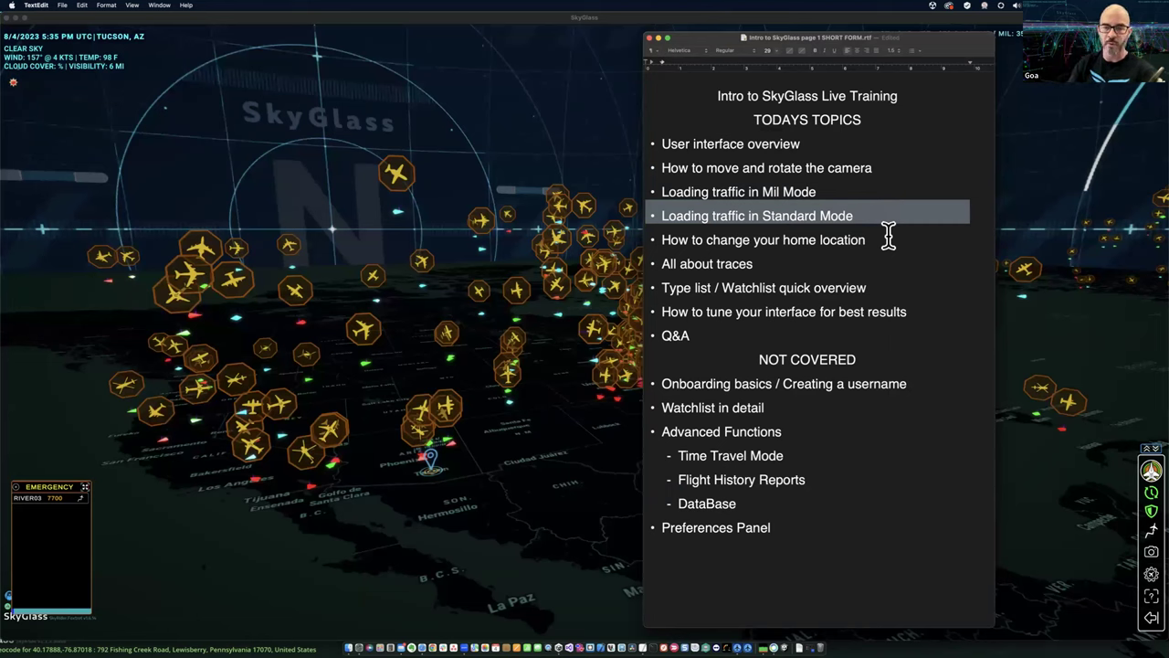
{"action": "triple_click", "coordinate": [892, 238]}
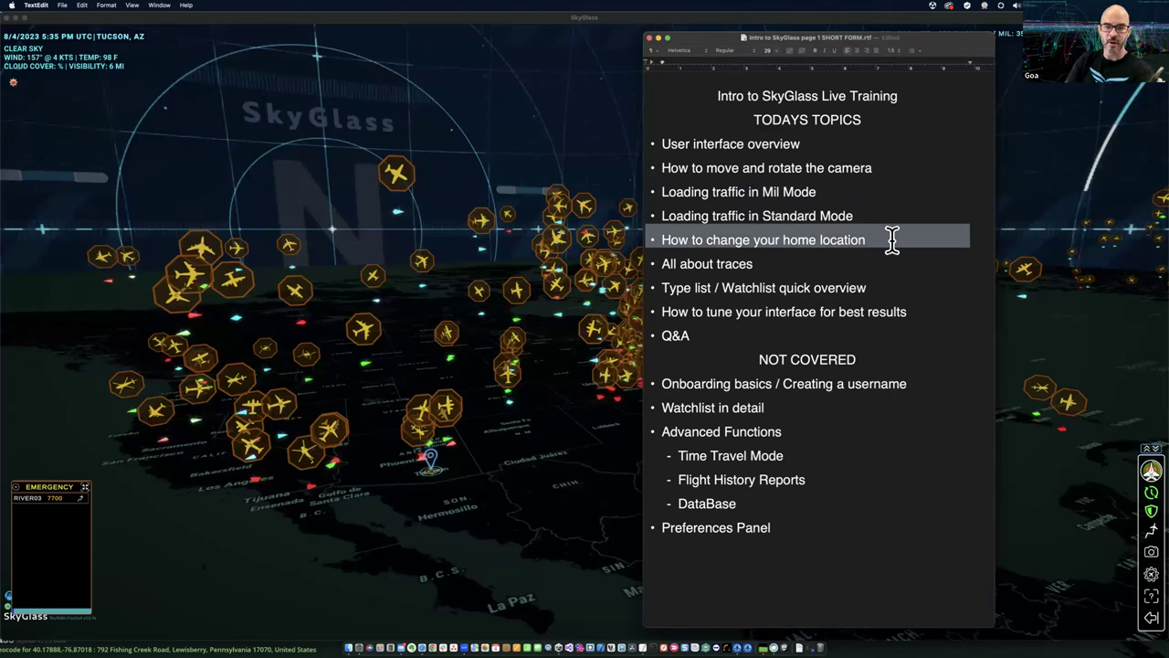
{"action": "triple_click", "coordinate": [868, 261]}
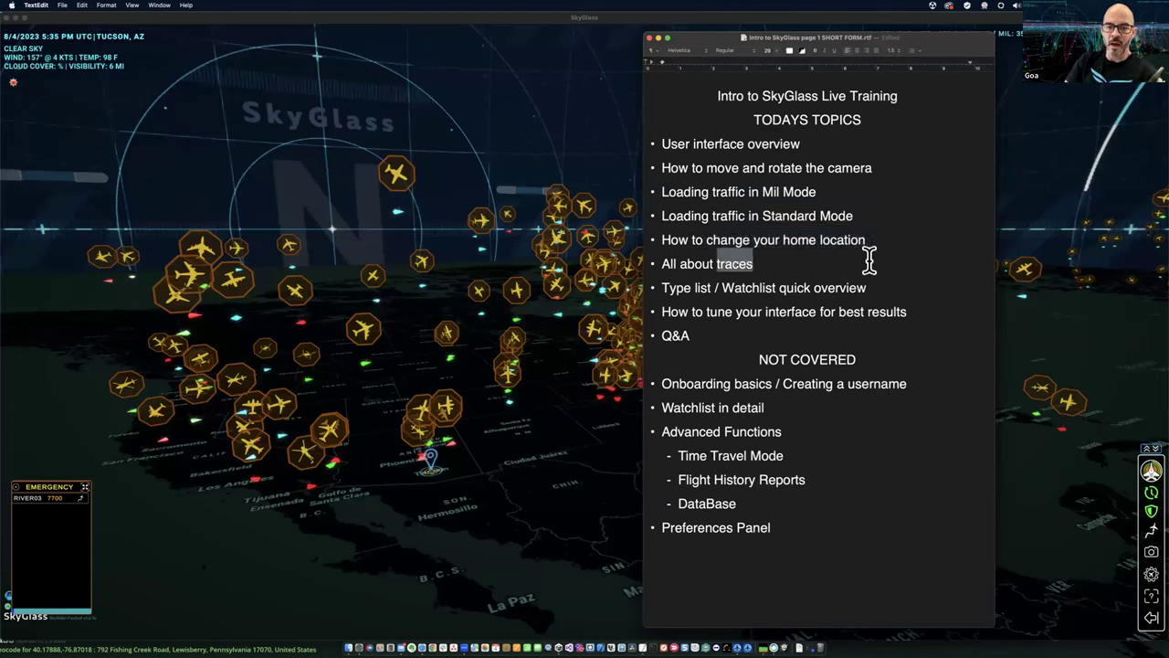
{"action": "double_click", "coordinate": [928, 297]}
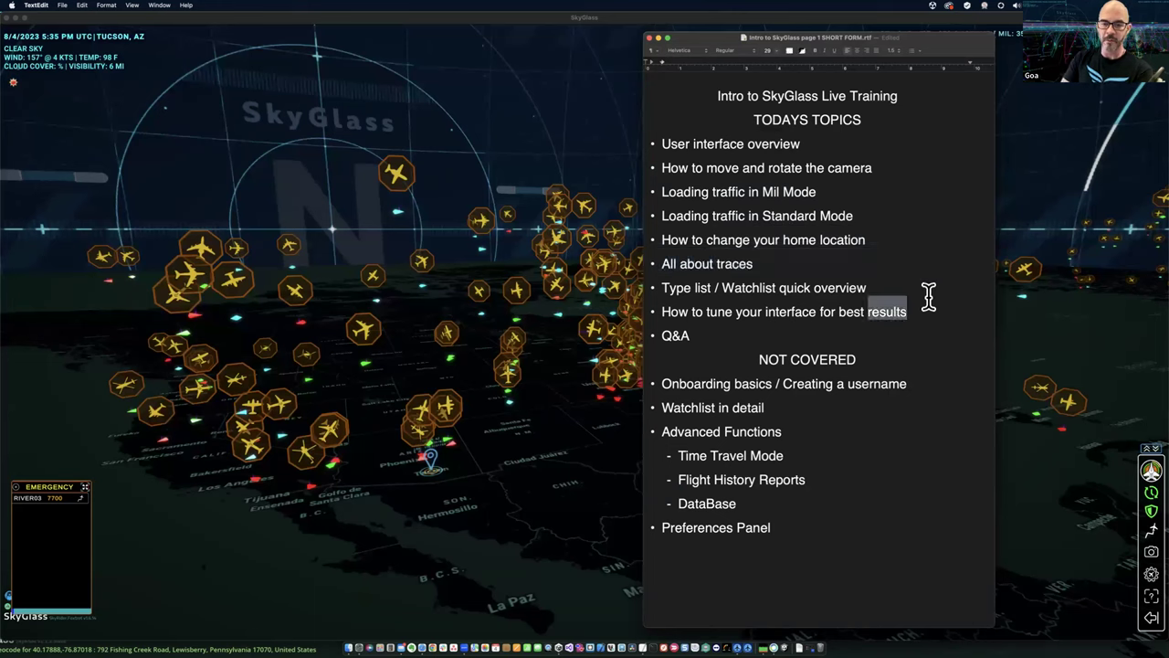
{"action": "left_click", "coordinate": [928, 297]}
{"action": "triple_click", "coordinate": [925, 288]}
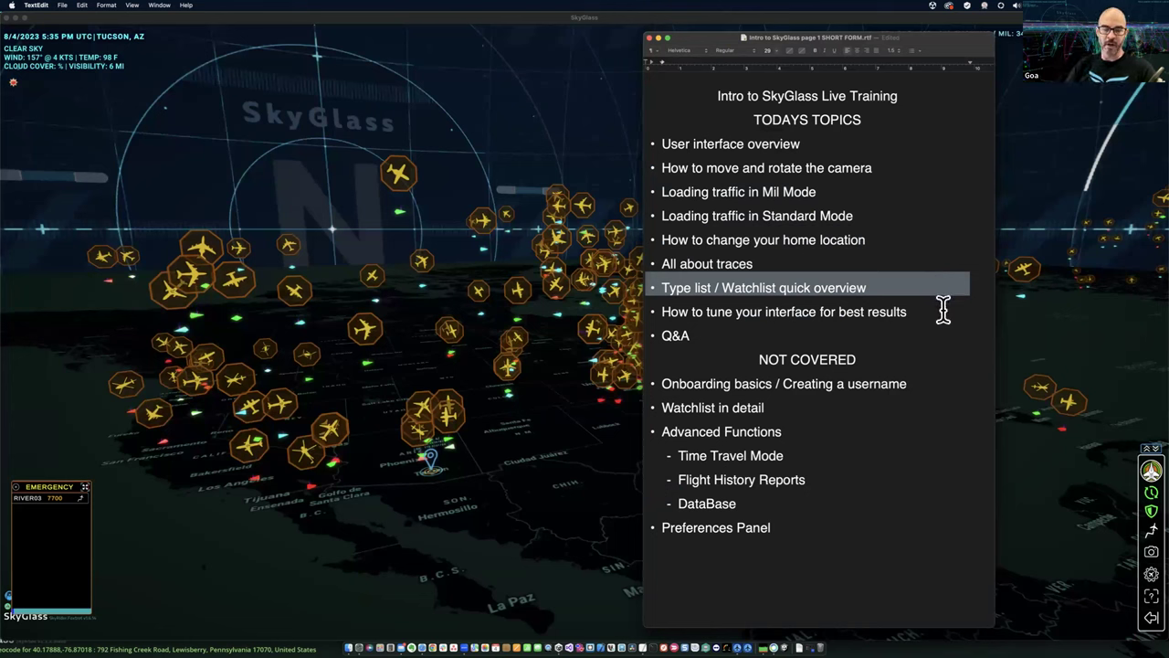
{"action": "triple_click", "coordinate": [941, 312]}
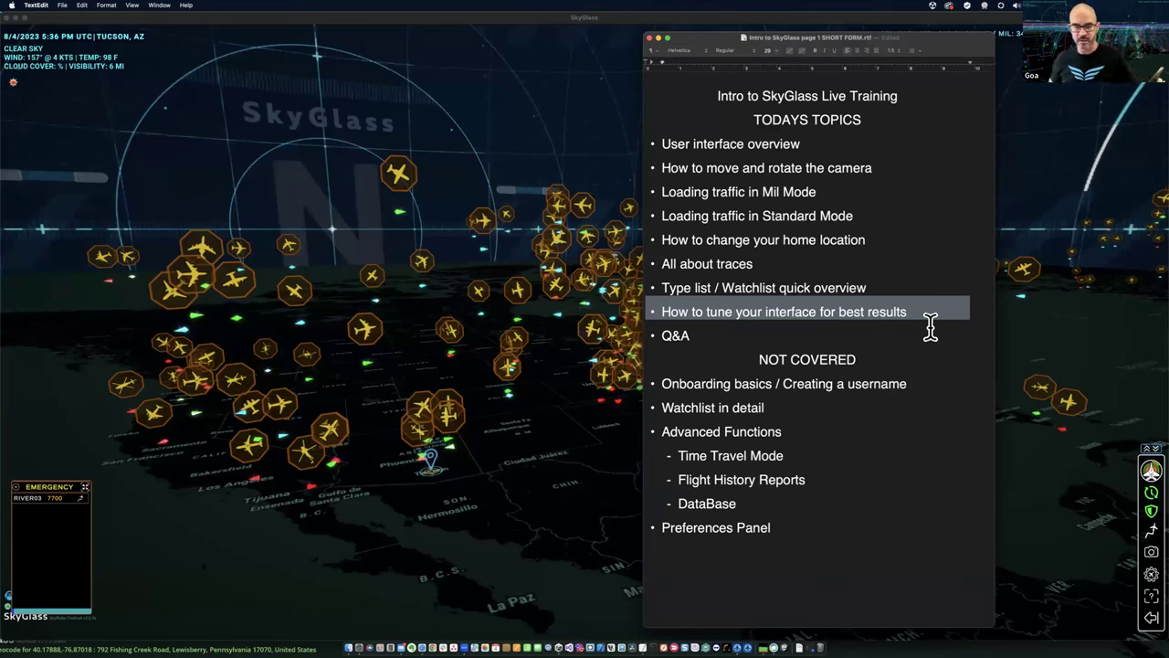
{"action": "left_click", "coordinate": [964, 336]}
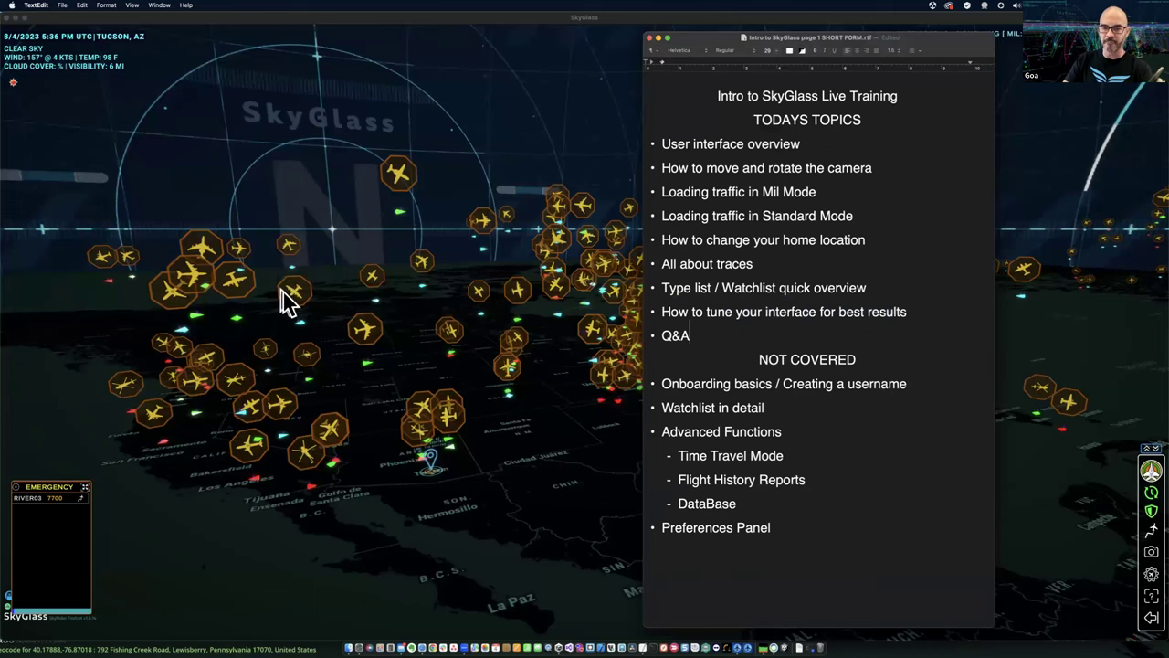
Minimize the training outline and reload the military traffic on the SkyGlass map
{"action": "left_click_drag", "start_coordinate": [903, 41], "coordinate": [966, 43]}
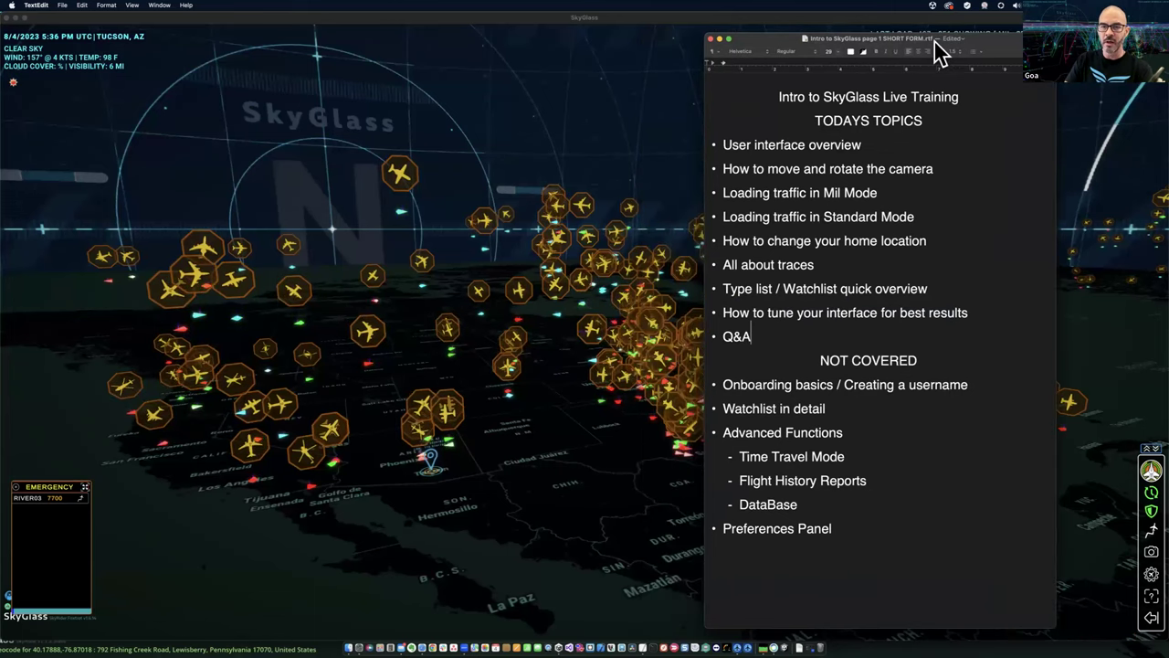
{"action": "left_click", "coordinate": [713, 41]}
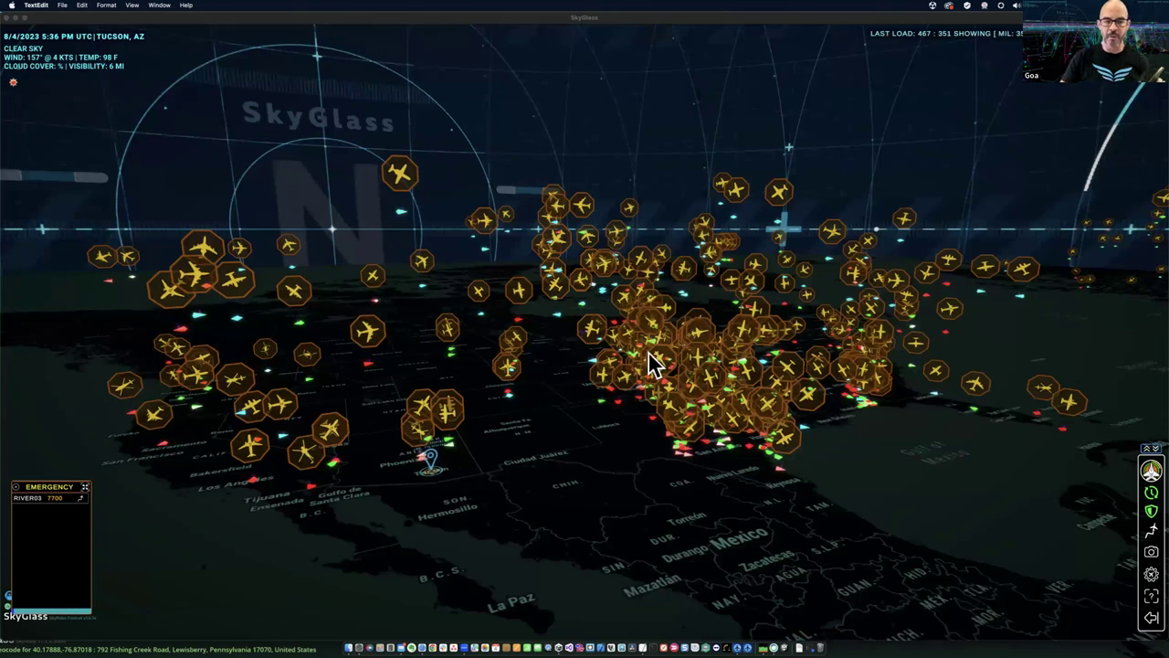
{"action": "left_click_drag", "start_coordinate": [536, 446], "coordinate": [148, 496]}
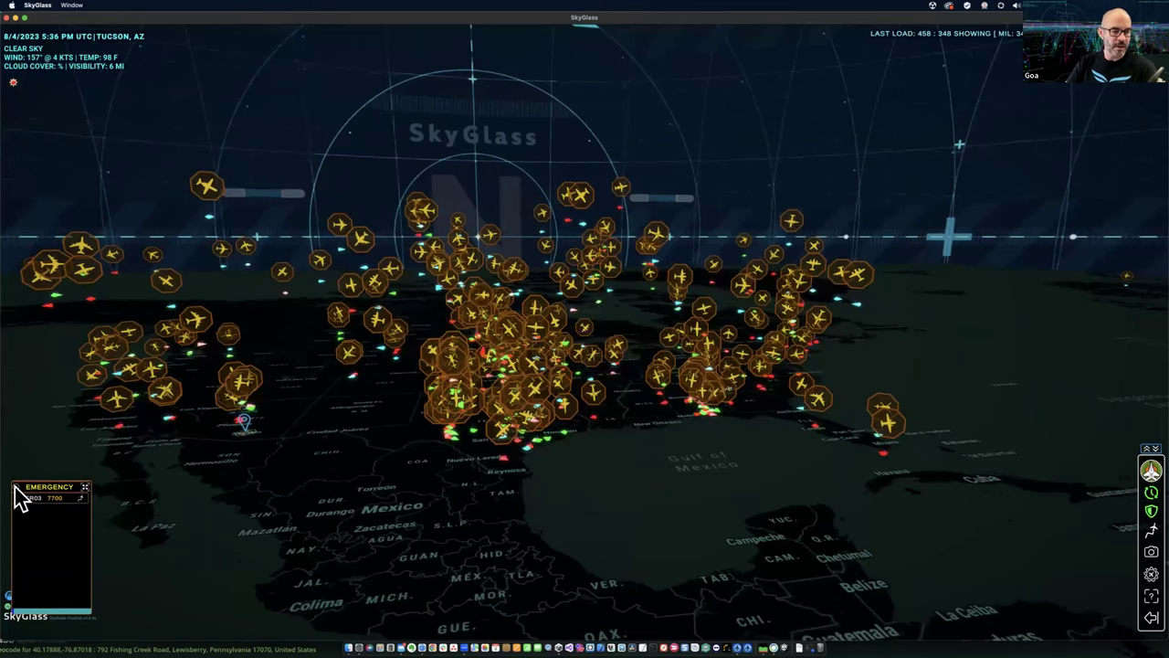
{"action": "left_click_drag", "start_coordinate": [404, 529], "coordinate": [522, 516]}
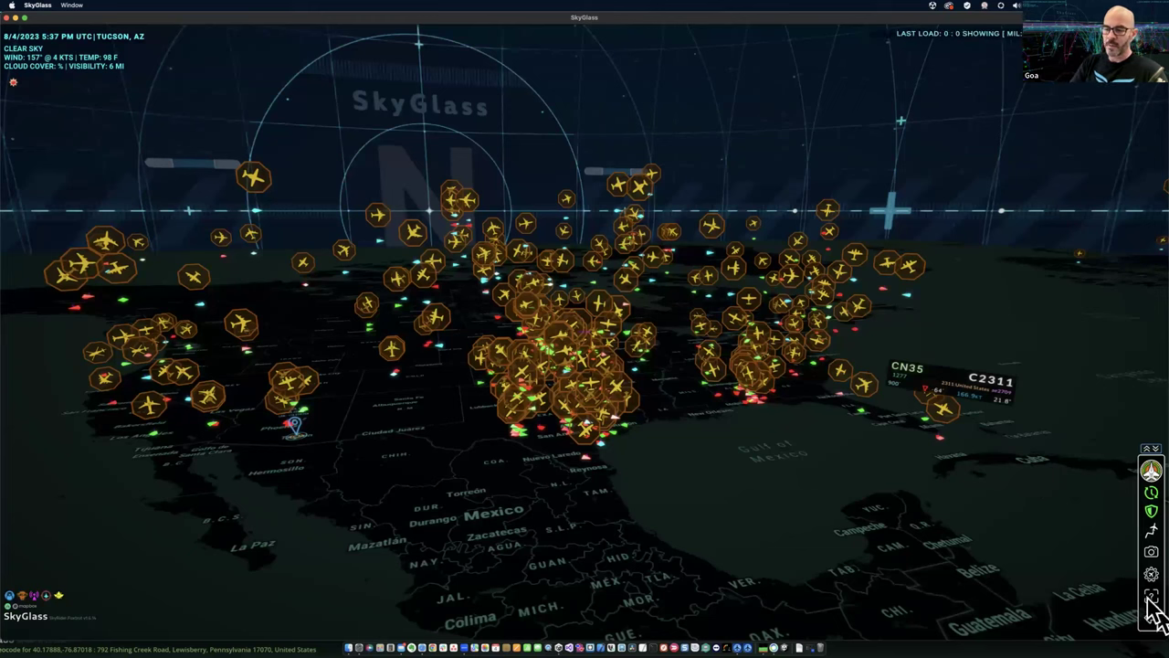
{"action": "left_click", "coordinate": [1150, 466]}
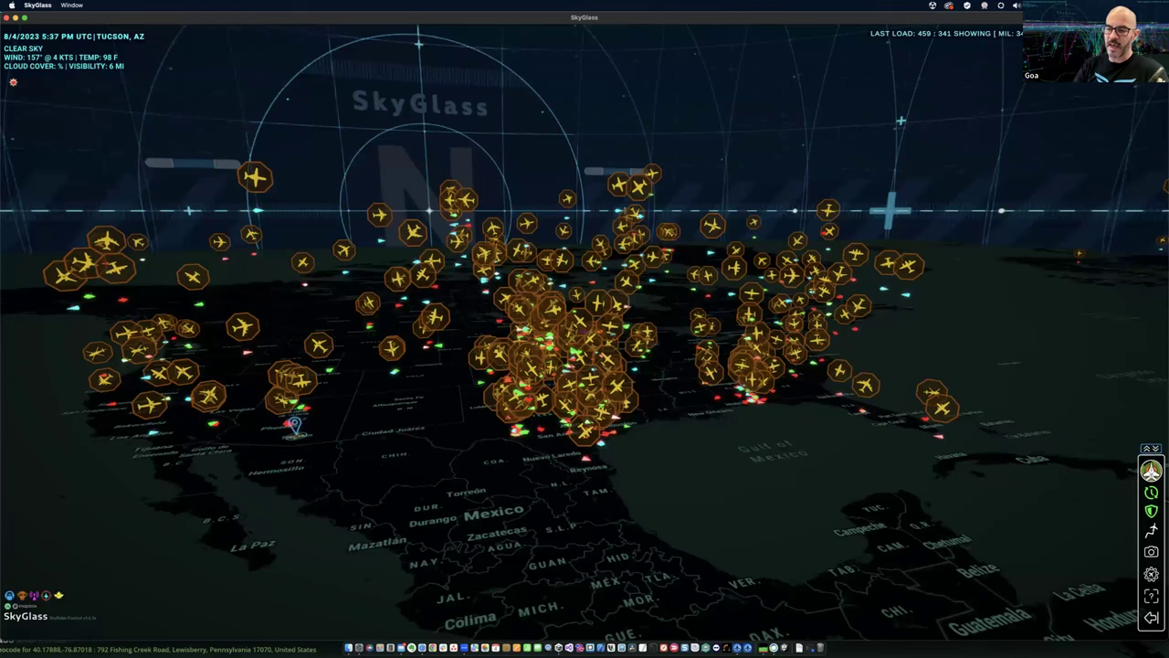
Enlarge the SkyGlass interface and expand the full set of control panels beside the main toolbar
{"action": "left_click", "coordinate": [1151, 451]}
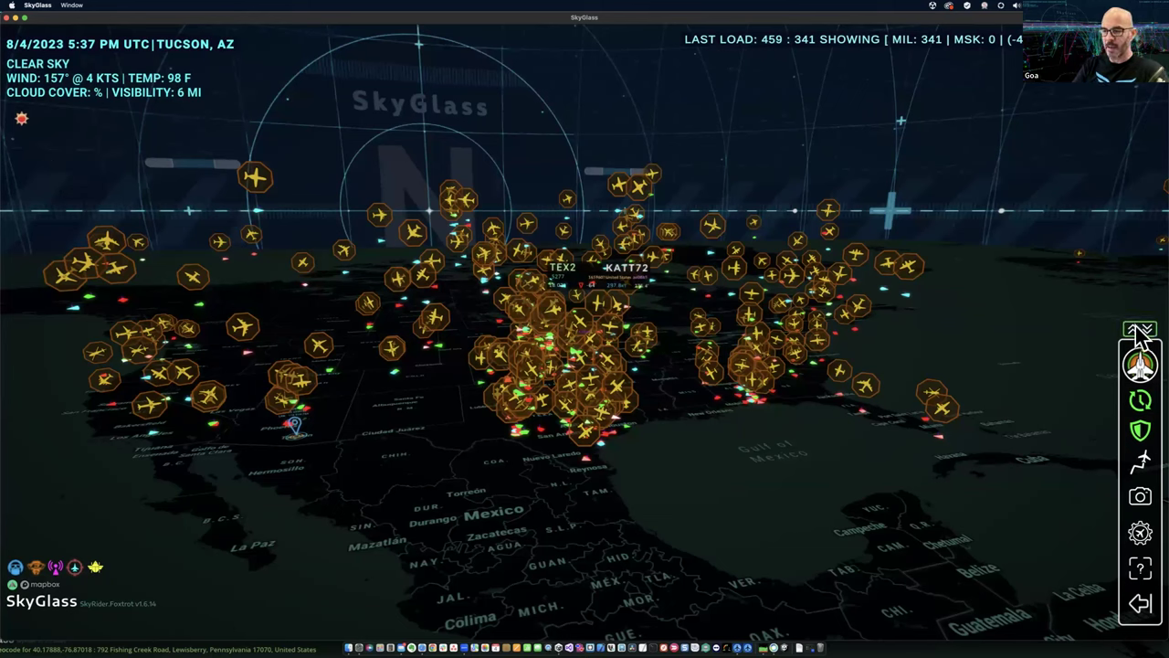
{"action": "left_click", "coordinate": [1140, 603]}
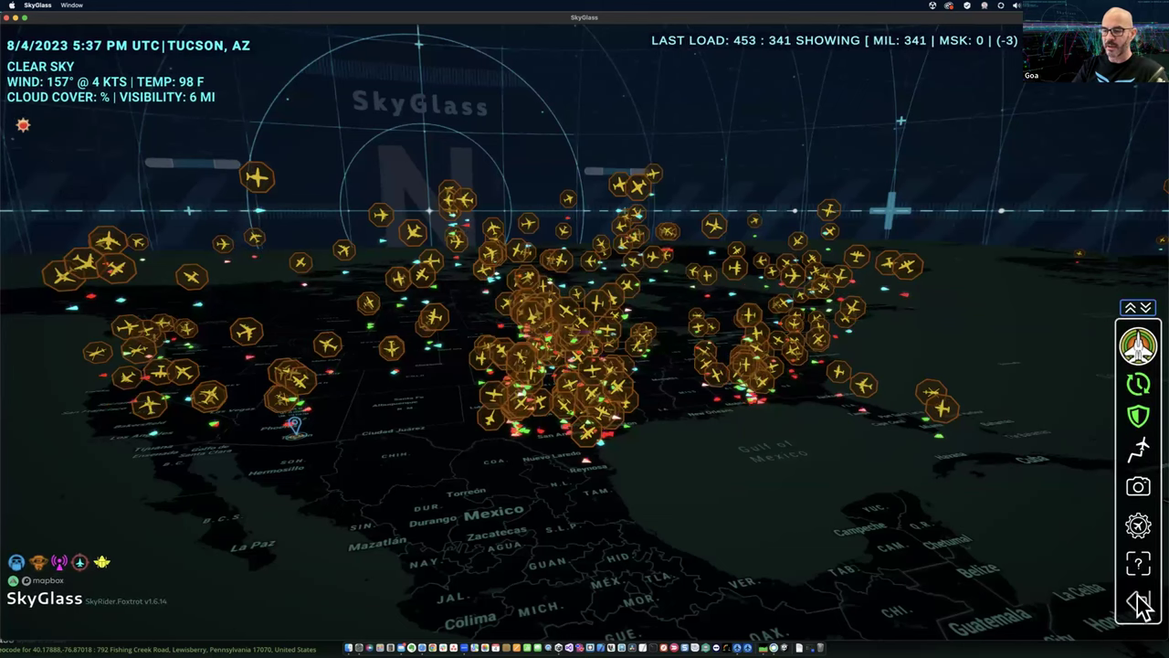
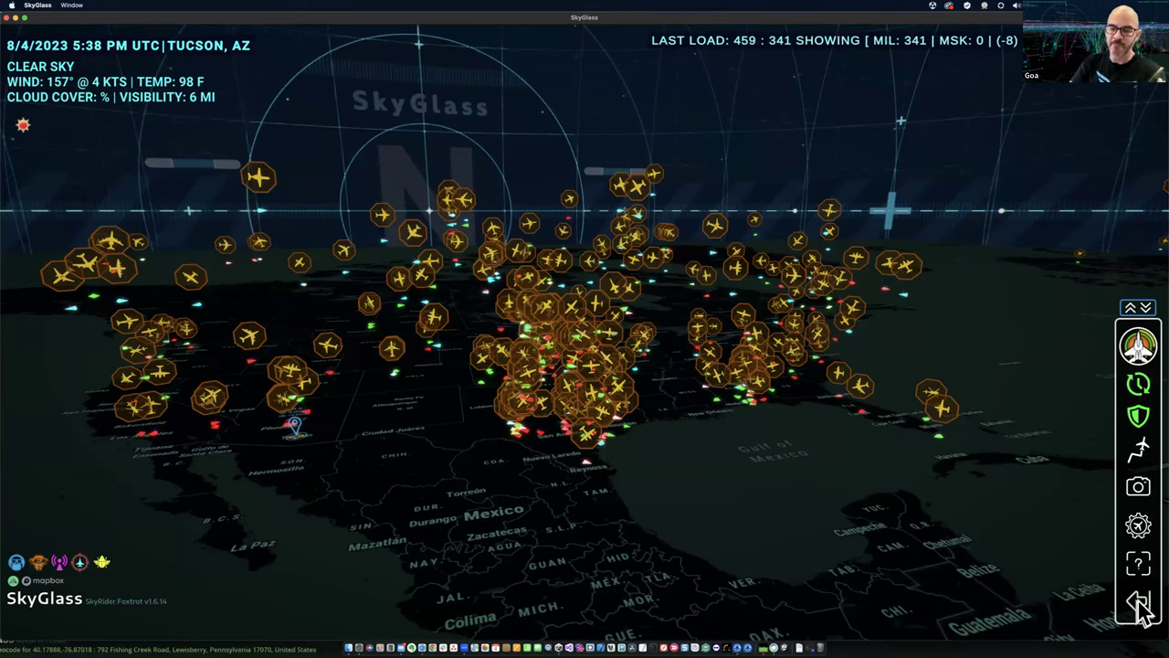
{"action": "left_click", "coordinate": [1138, 605]}
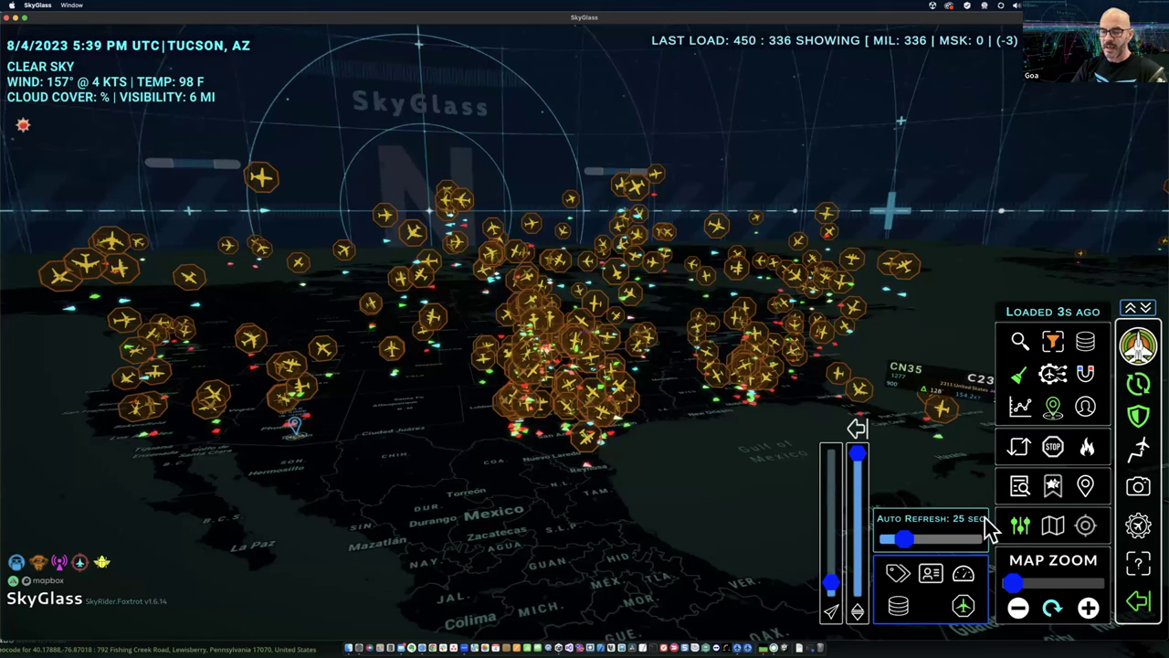
Toggle automatic traffic refresh and switch off the help mode
{"action": "left_click", "coordinate": [1138, 384]}
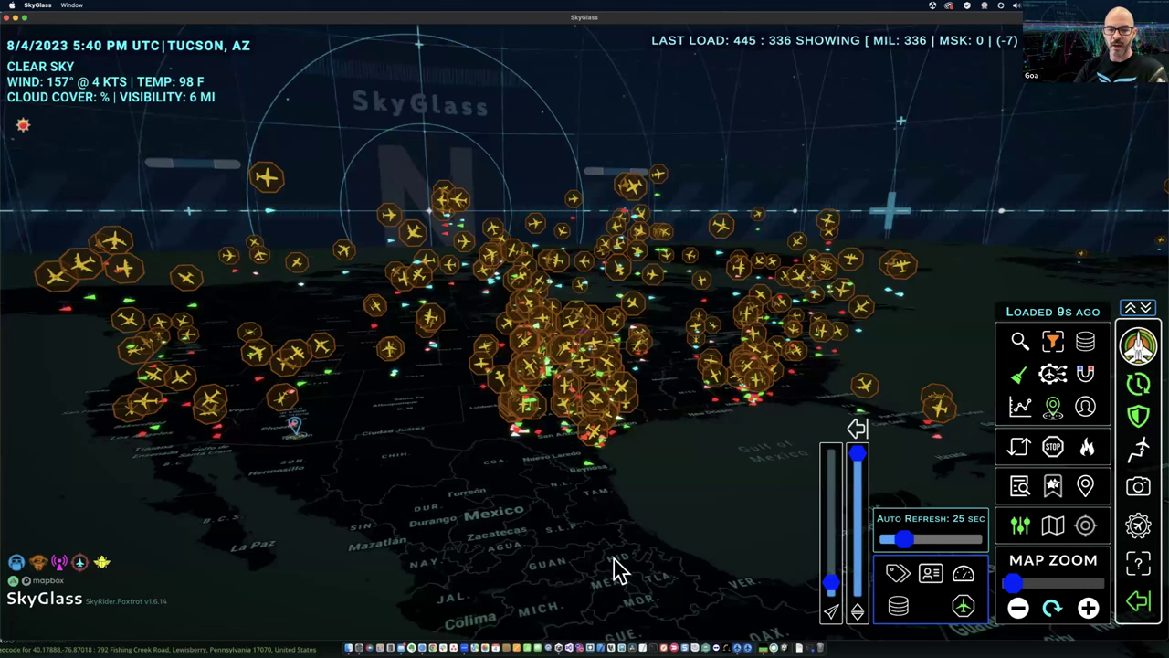
{"action": "mouse_move", "coordinate": [613, 569]}
{"action": "left_mouse_down"}
{"action": "mouse_move", "coordinate": [636, 572]}
{"action": "mouse_move", "coordinate": [681, 540]}
{"action": "mouse_move", "coordinate": [611, 568]}
{"action": "left_mouse_up"}
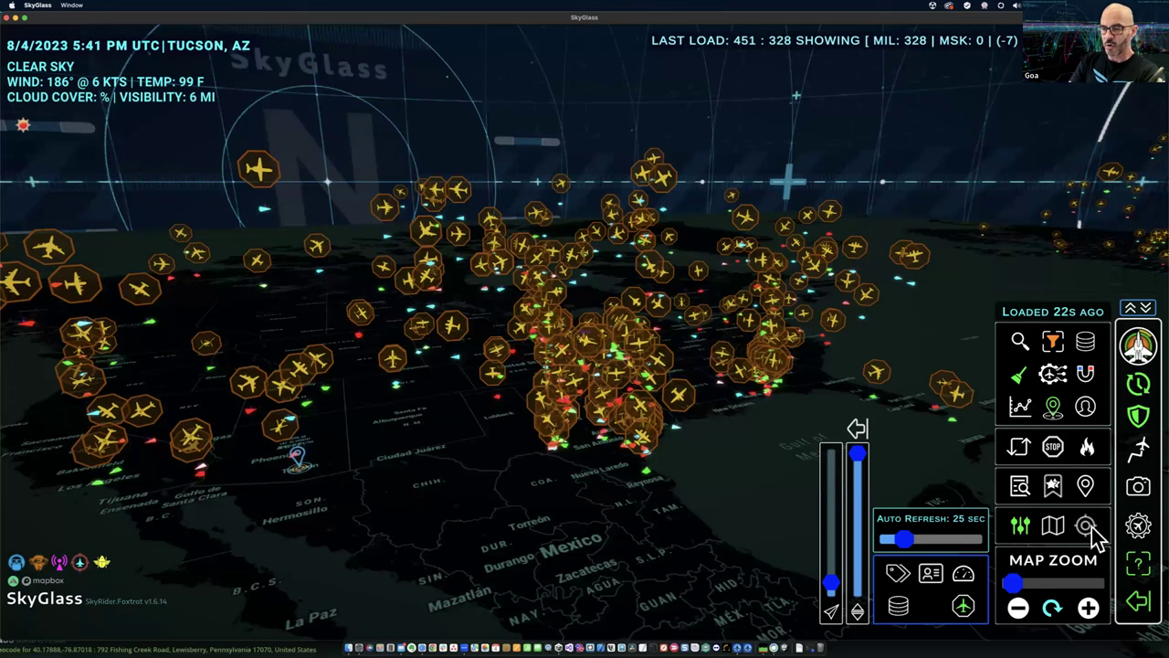
{"action": "left_click", "coordinate": [1146, 572]}
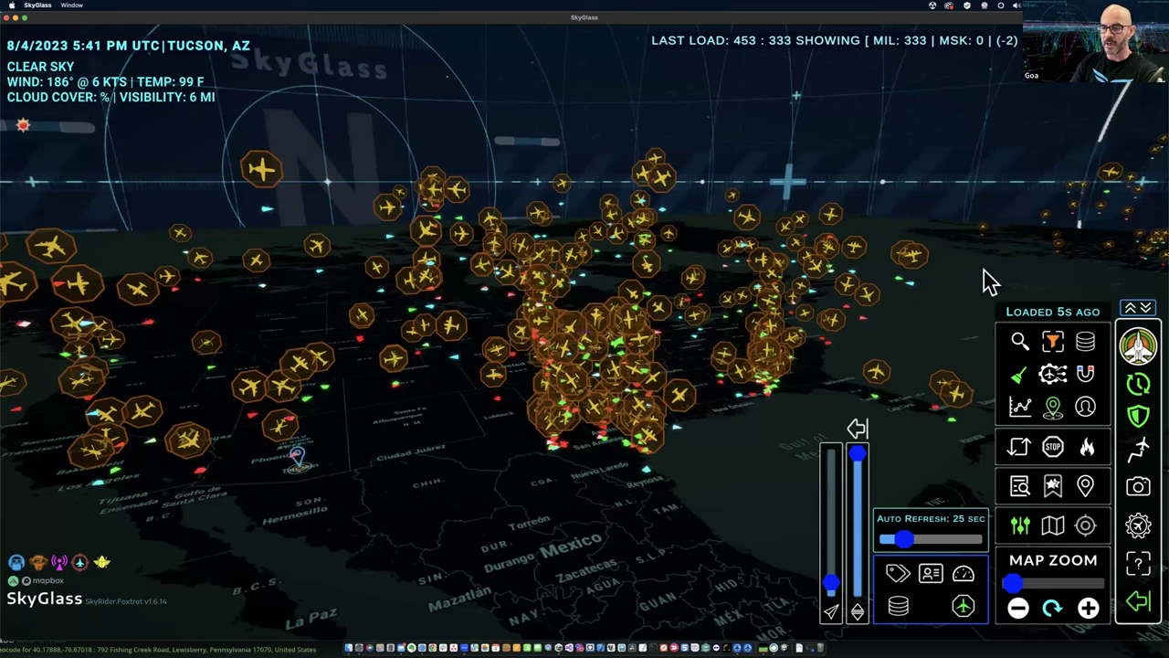
Examine the preferences for file saving, data source, flight history and aircraft database, and close them without changes
{"action": "left_click", "coordinate": [1138, 528]}
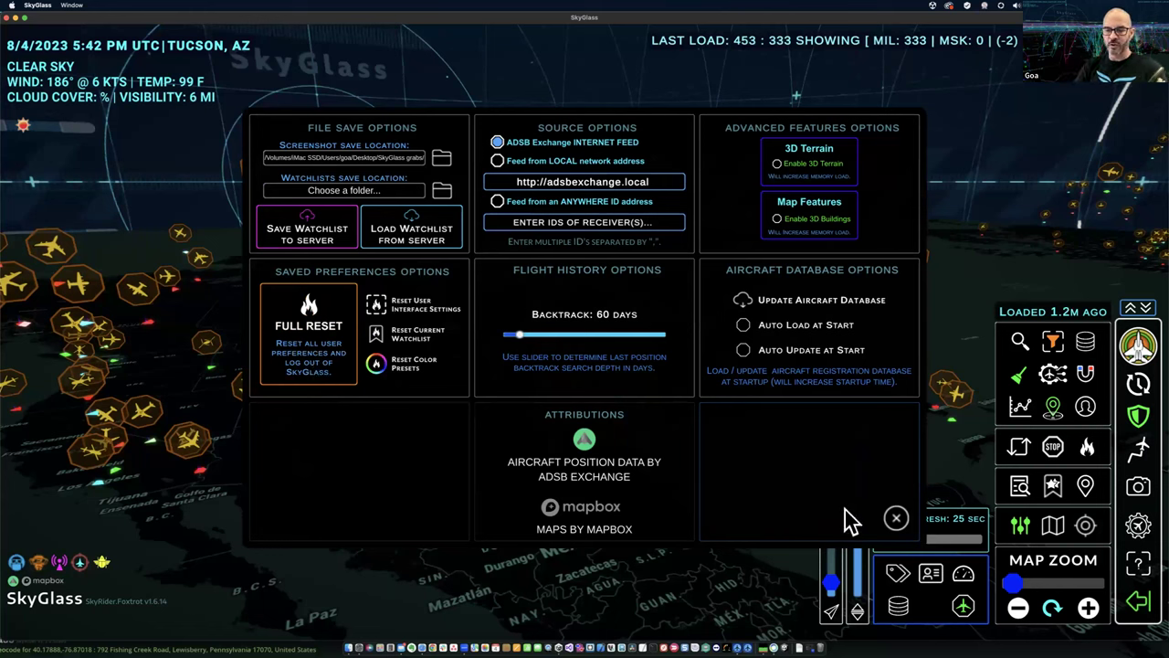
{"action": "left_click", "coordinate": [896, 519]}
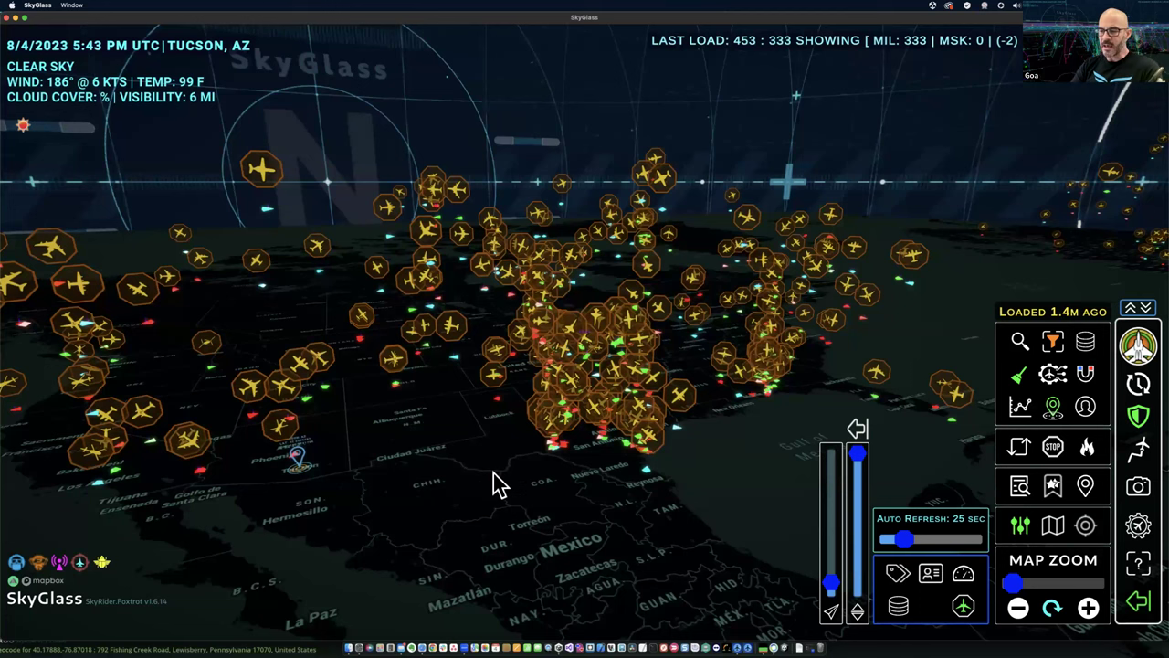
Pan the camera across Mexico and the southern United States, finishing with a slight rotation of the view
{"action": "mouse_move", "coordinate": [490, 480]}
{"action": "left_mouse_down"}
{"action": "mouse_move", "coordinate": [569, 459]}
{"action": "mouse_move", "coordinate": [422, 470]}
{"action": "mouse_move", "coordinate": [470, 470]}
{"action": "left_mouse_up"}
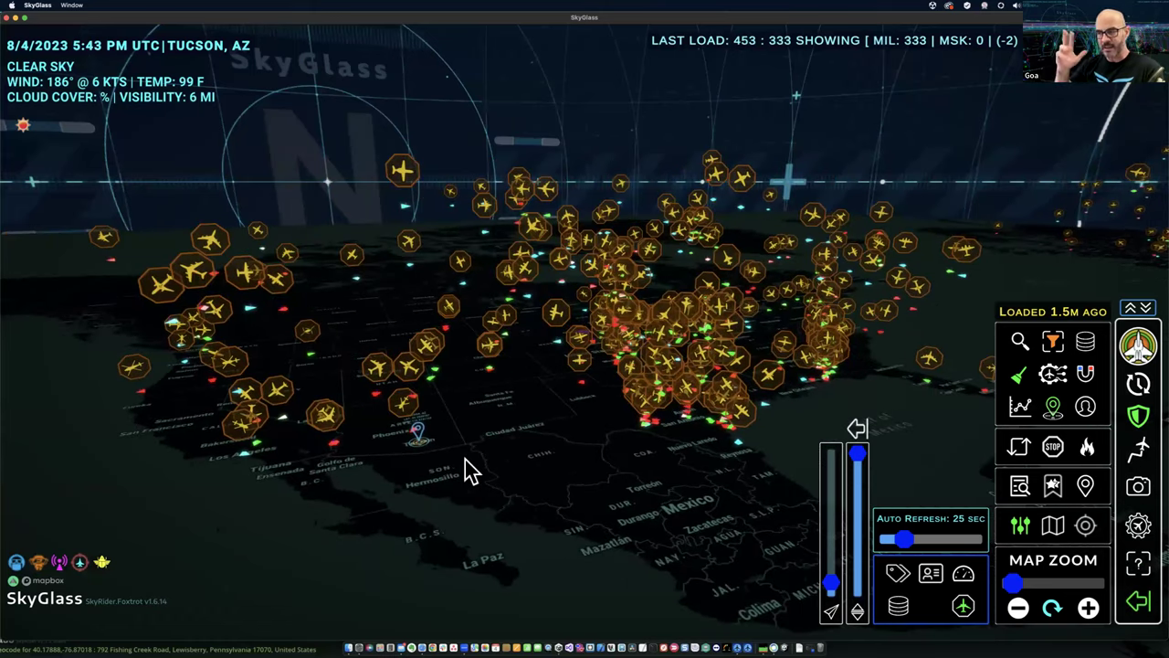
{"action": "left_click_drag", "start_coordinate": [563, 470], "coordinate": [523, 450]}
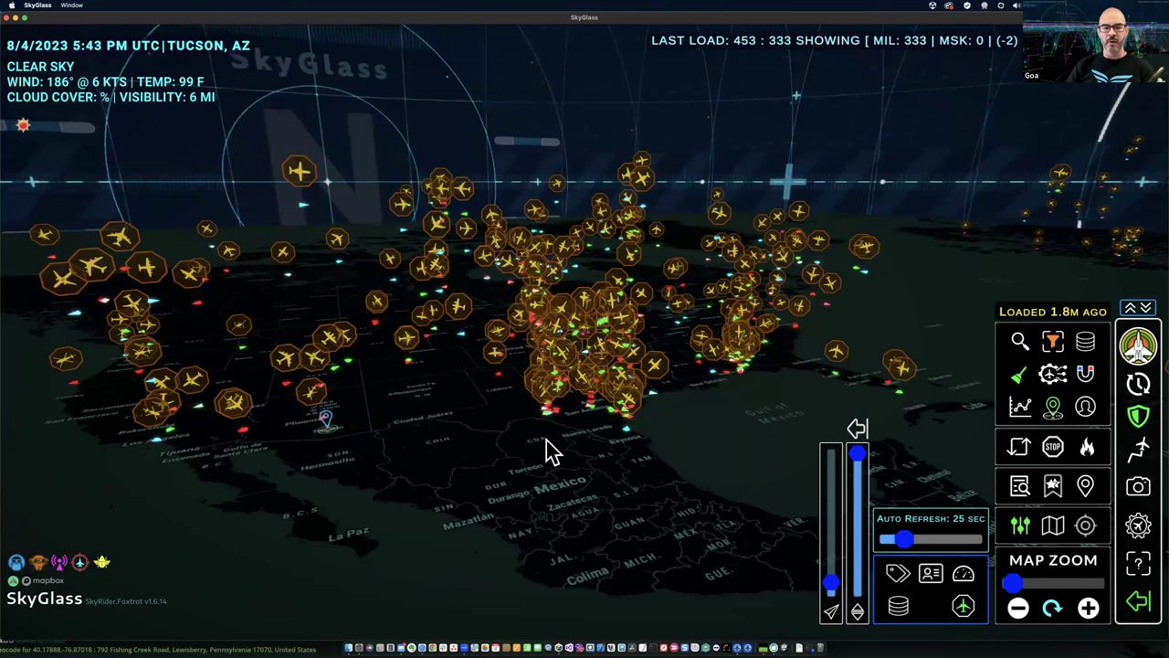
{"action": "mouse_move", "coordinate": [590, 484]}
{"action": "left_mouse_down"}
{"action": "mouse_move", "coordinate": [536, 496]}
{"action": "mouse_move", "coordinate": [501, 485]}
{"action": "mouse_move", "coordinate": [685, 470]}
{"action": "mouse_move", "coordinate": [566, 485]}
{"action": "mouse_move", "coordinate": [483, 478]}
{"action": "mouse_move", "coordinate": [595, 481]}
{"action": "mouse_move", "coordinate": [575, 484]}
{"action": "left_mouse_up"}
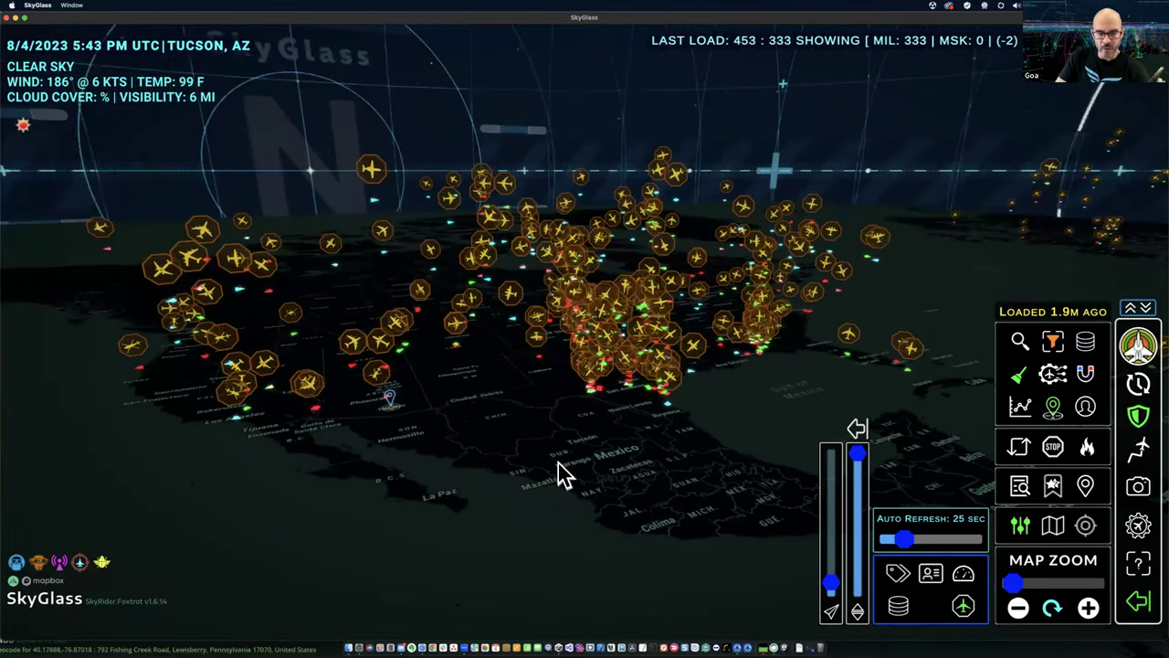
Set the reference location near Sierra Blanca, Texas, and zoom the camera in close to Albuquerque
{"action": "left_click", "coordinate": [509, 404]}
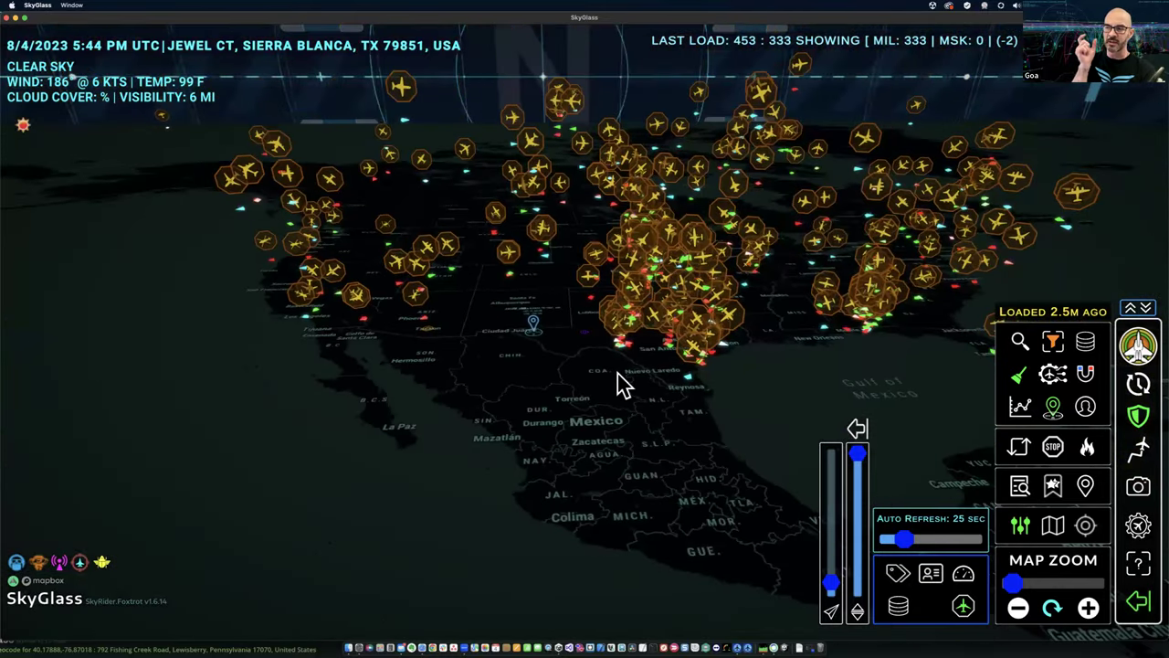
{"action": "left_click_drag", "start_coordinate": [545, 381], "coordinate": [587, 395]}
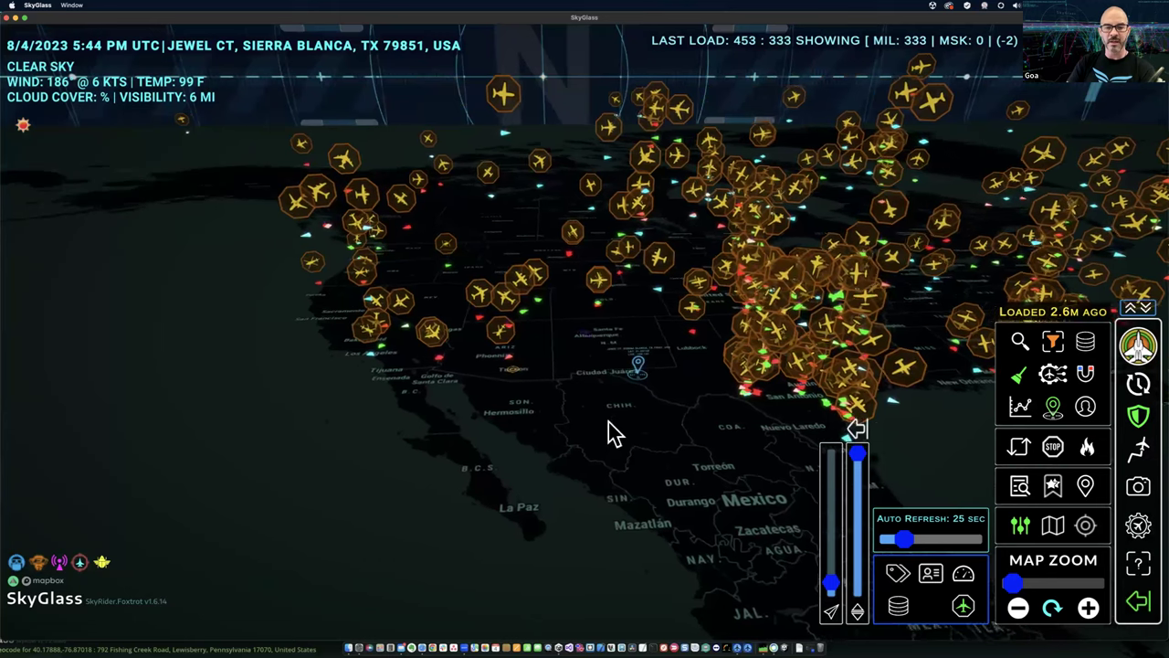
{"action": "mouse_move", "coordinate": [640, 410]}
{"action": "left_mouse_down"}
{"action": "mouse_move", "coordinate": [493, 413]}
{"action": "mouse_move", "coordinate": [627, 410]}
{"action": "left_mouse_up"}
{"action": "scroll", "coordinate": [589, 379], "scroll_direction": "up", "scroll_amount": 10}
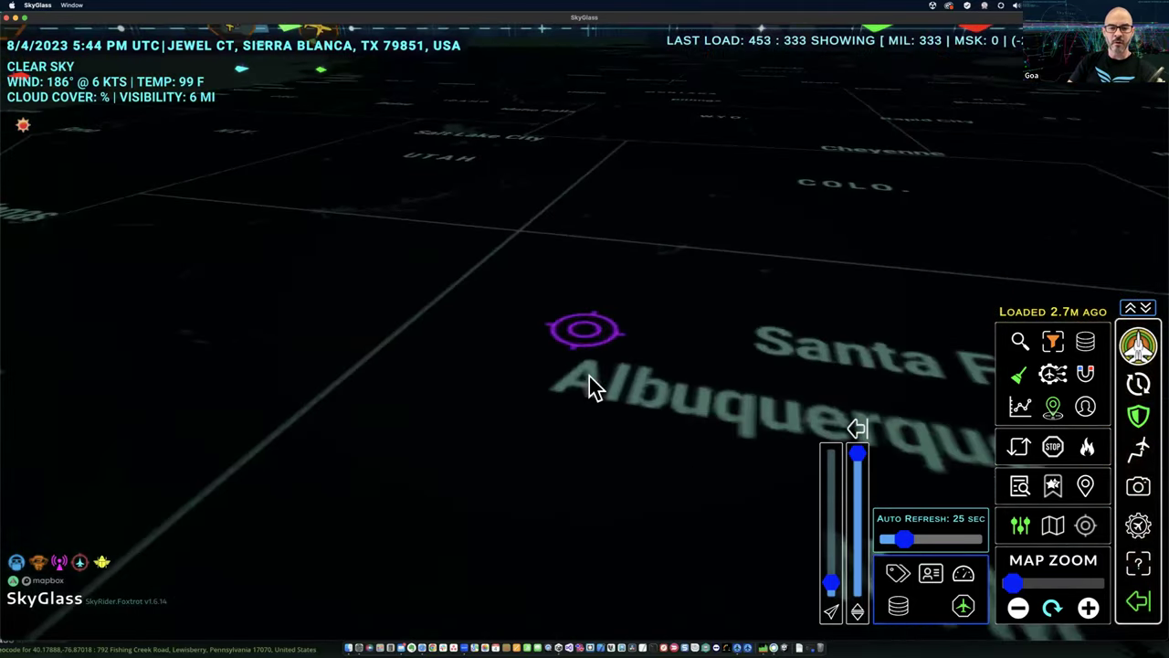
Tilt the camera at Albuquerque, zoom back out to all of North America and adjust the viewing angle
{"action": "left_click_drag", "start_coordinate": [569, 407], "coordinate": [597, 418]}
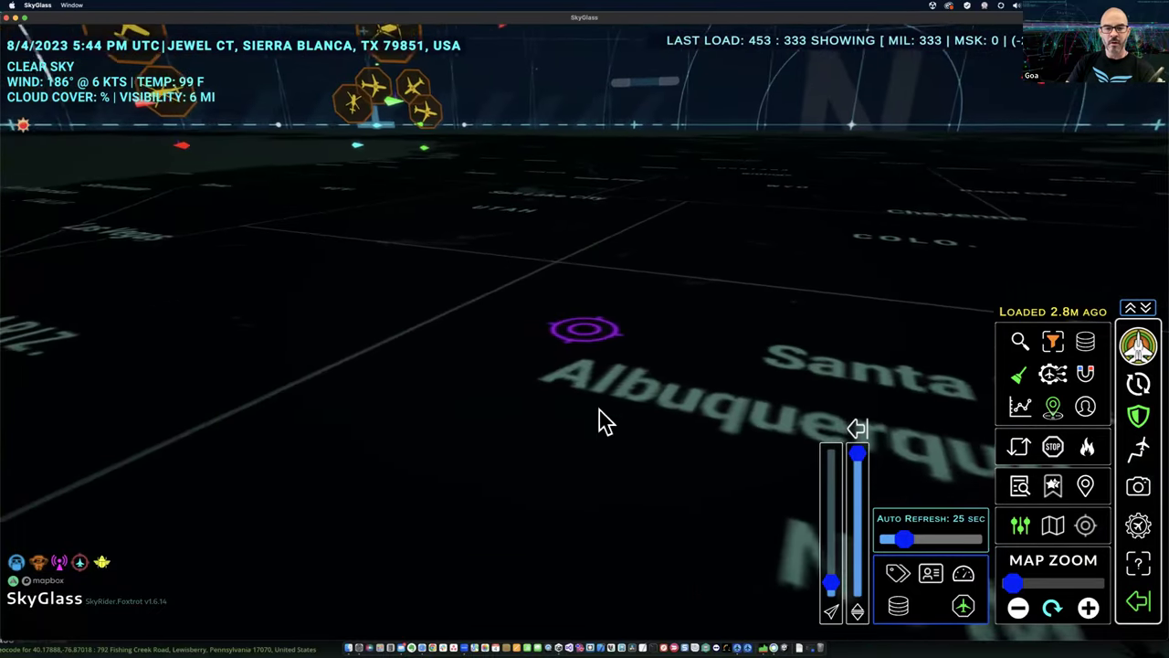
{"action": "scroll", "coordinate": [598, 417], "scroll_direction": "down", "scroll_amount": 10}
{"action": "left_click_drag", "start_coordinate": [690, 422], "coordinate": [751, 425]}
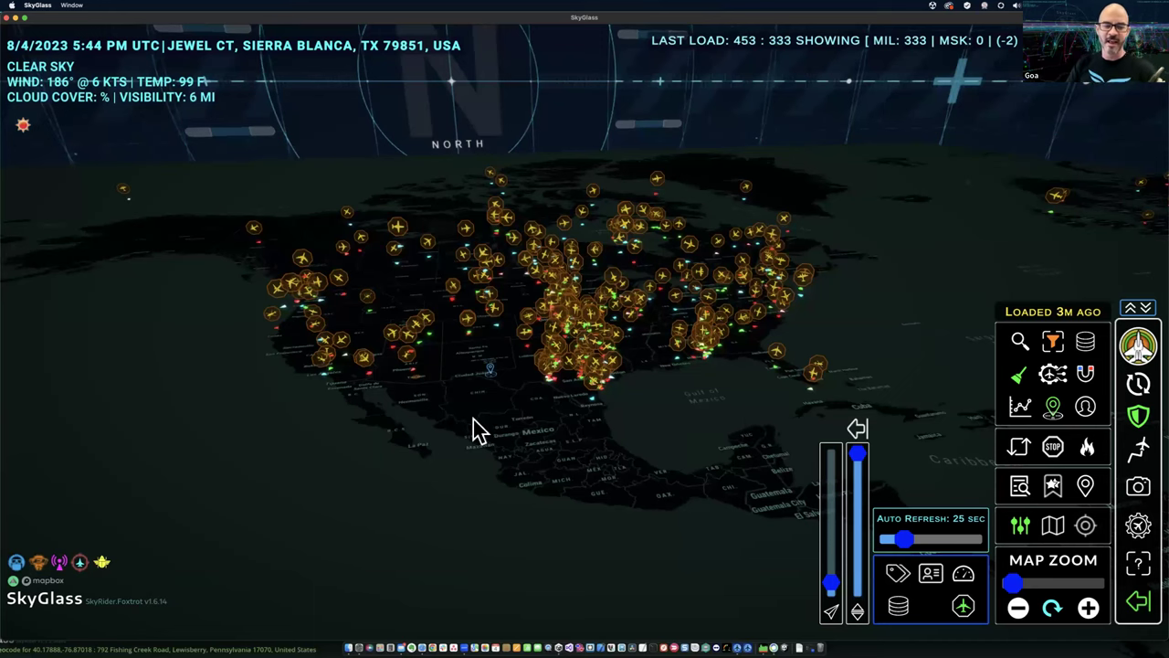
{"action": "left_click_drag", "start_coordinate": [491, 423], "coordinate": [512, 454]}
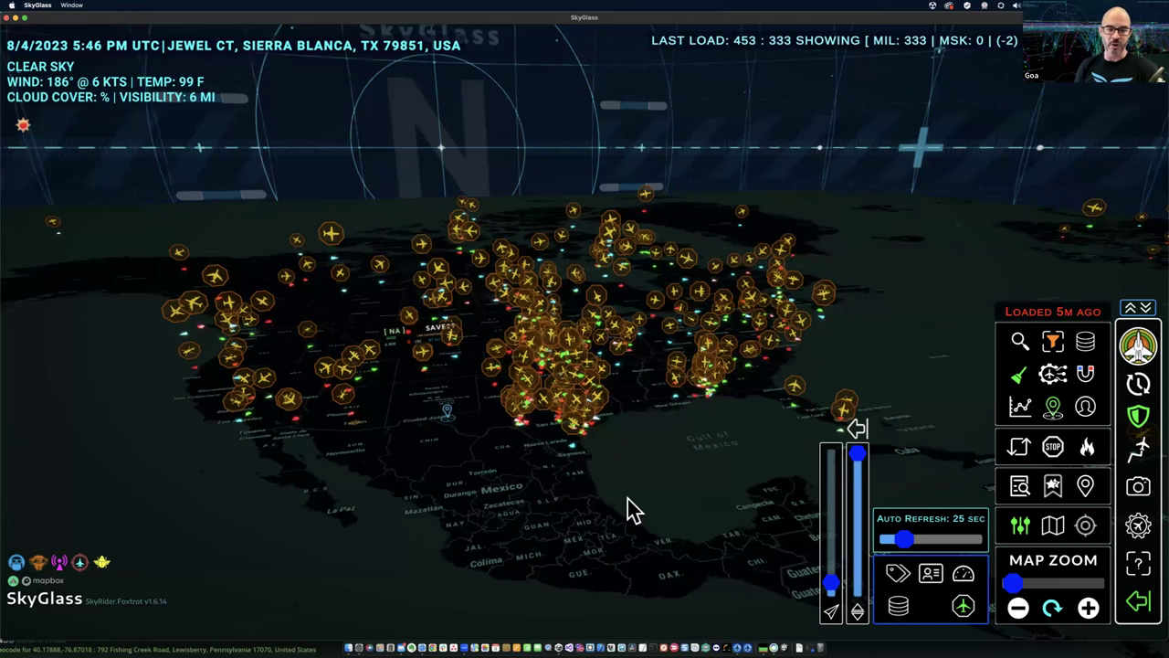
{"action": "scroll", "coordinate": [574, 498], "scroll_direction": "up", "scroll_amount": 2}
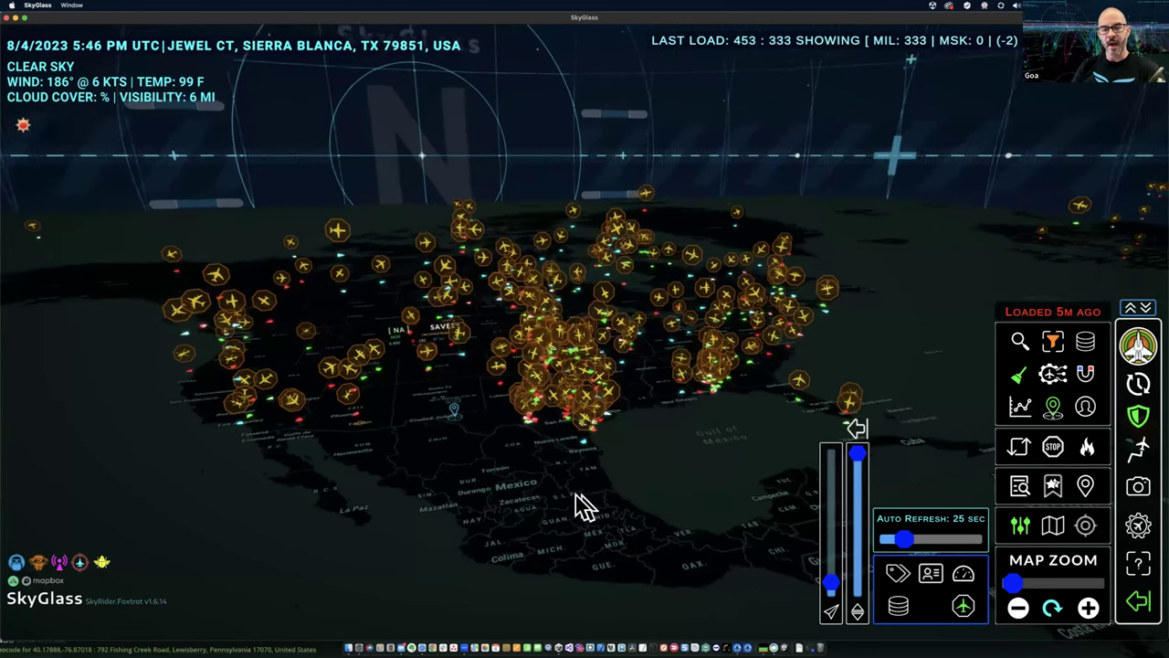
{"action": "scroll", "coordinate": [584, 511], "scroll_direction": "up", "scroll_amount": 2}
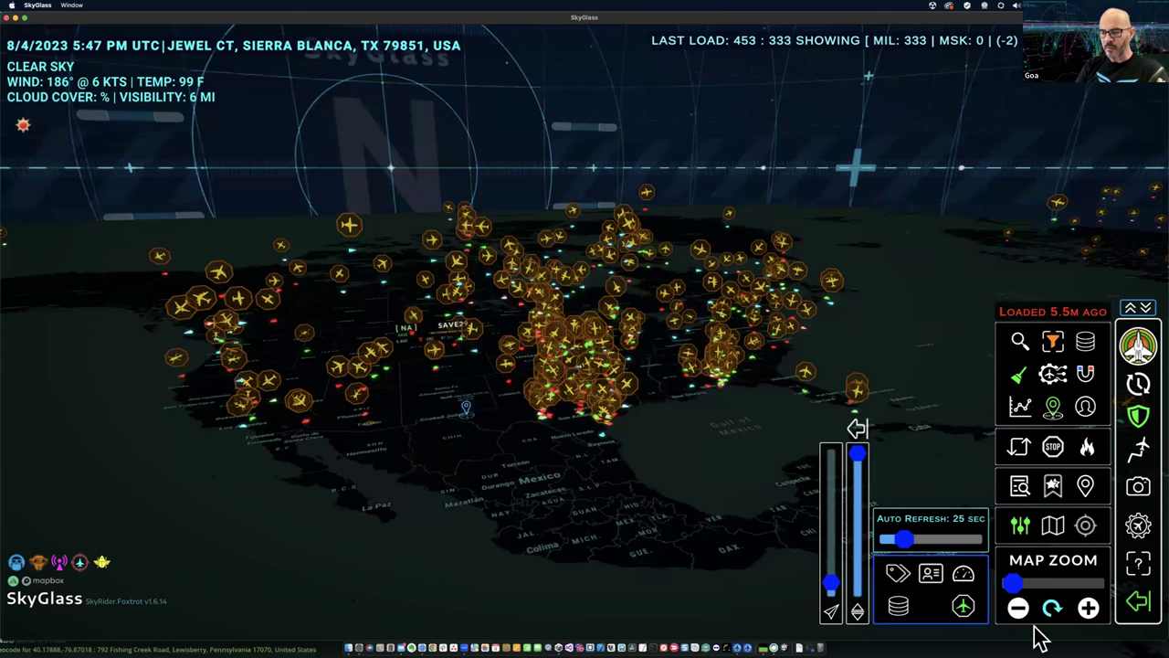
Collapse the control panels beside the main toolbar and expand them again
{"action": "left_click", "coordinate": [1139, 602]}
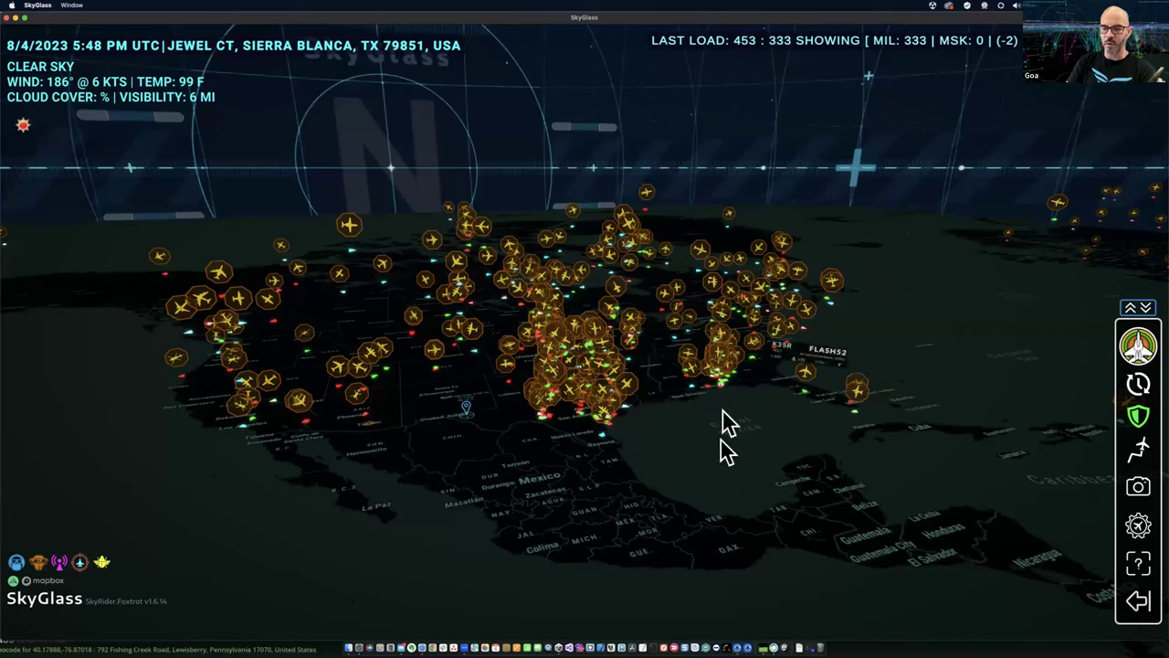
{"action": "left_click", "coordinate": [1138, 606]}
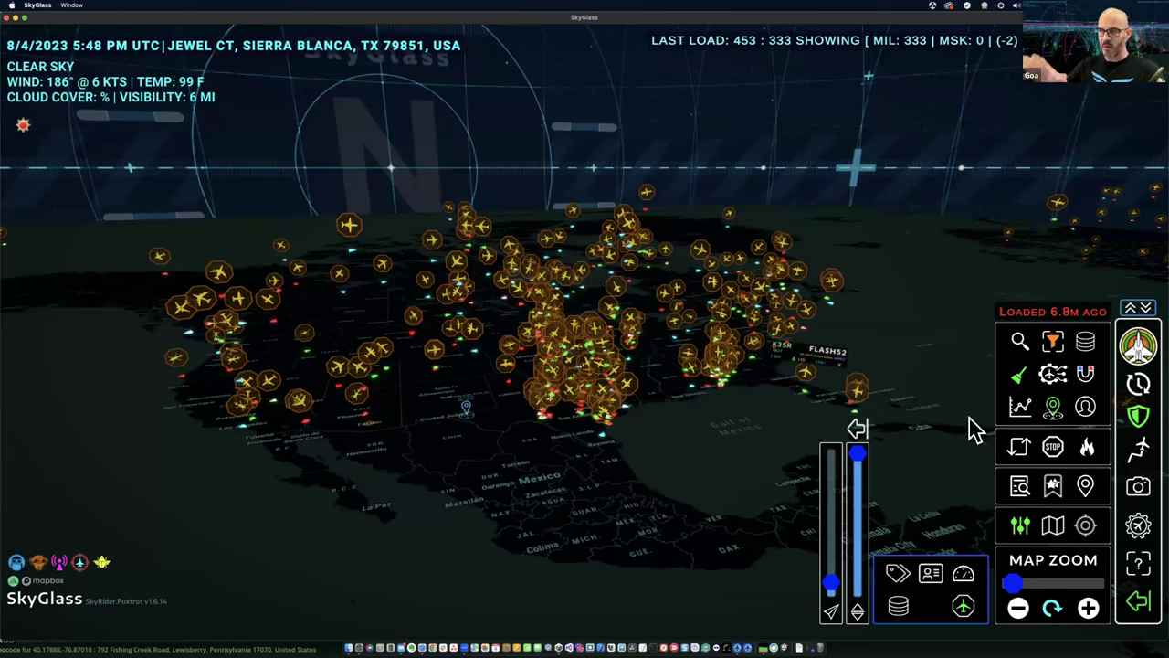
Show the beta testing options and turn on automatic traffic refresh
{"action": "left_click", "coordinate": [56, 606]}
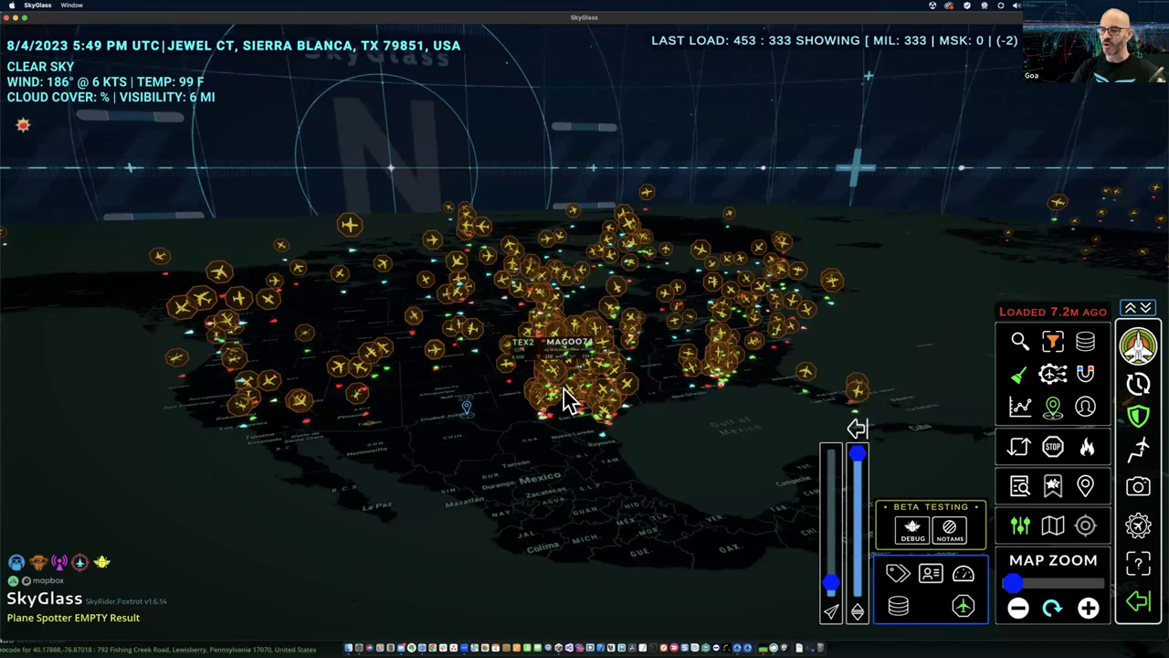
{"action": "left_click", "coordinate": [1138, 386]}
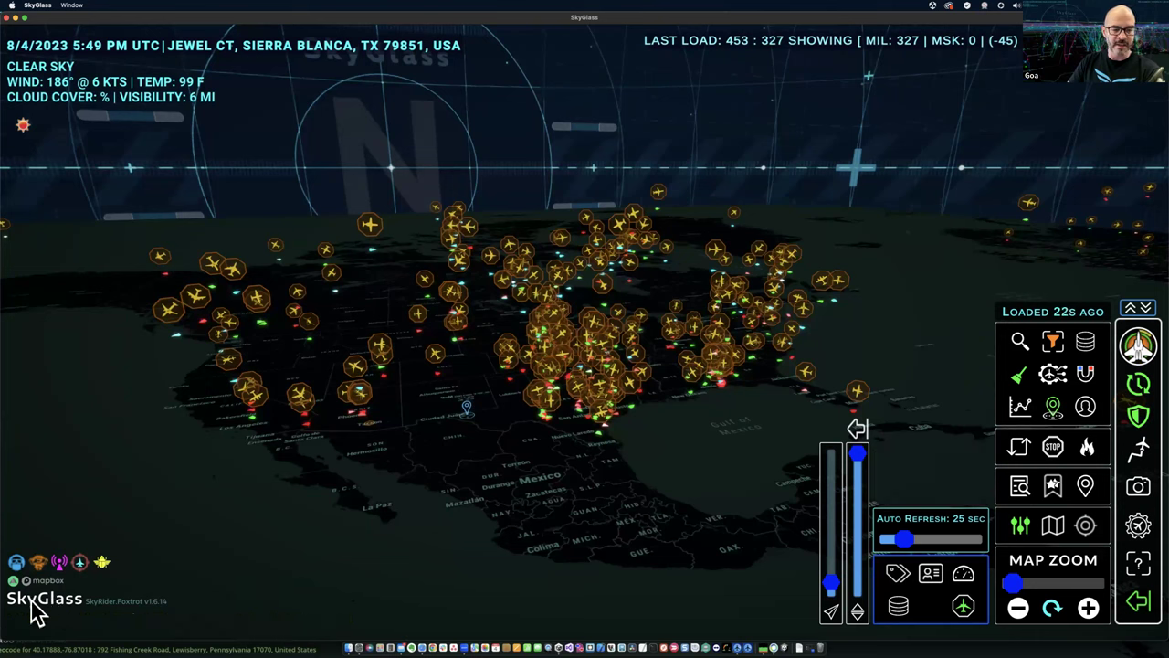
{"action": "mouse_move", "coordinate": [37, 610]}
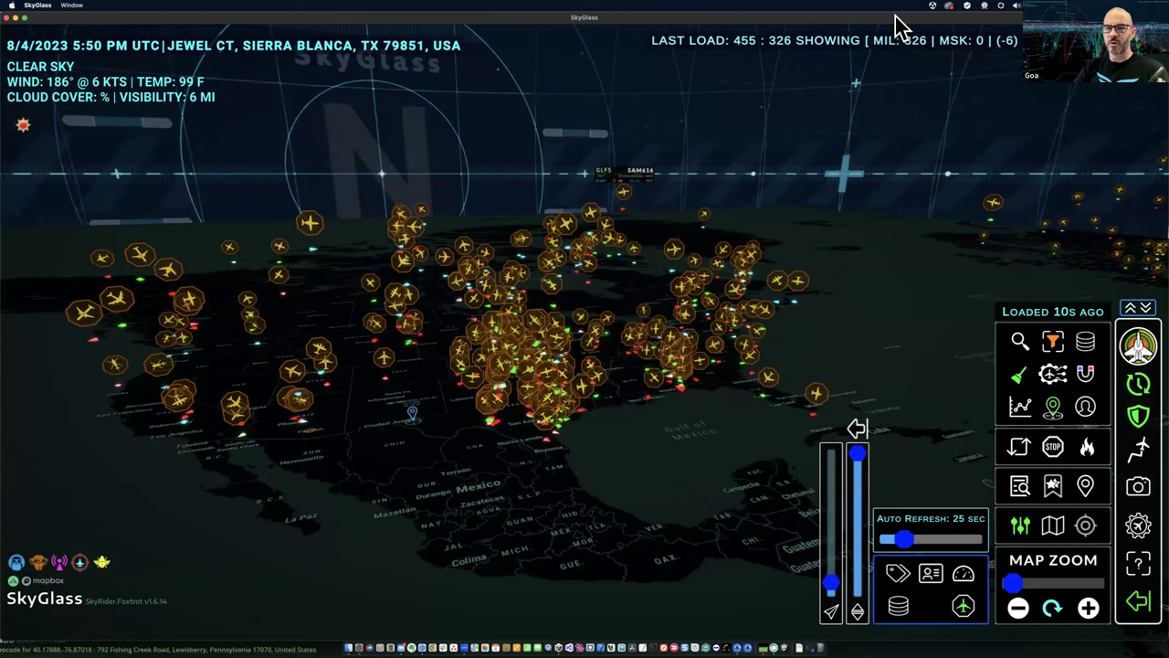
Move the SkyGlass window lower on the desktop and clear away the browser window behind it
{"action": "left_click_drag", "start_coordinate": [895, 18], "coordinate": [897, 97]}
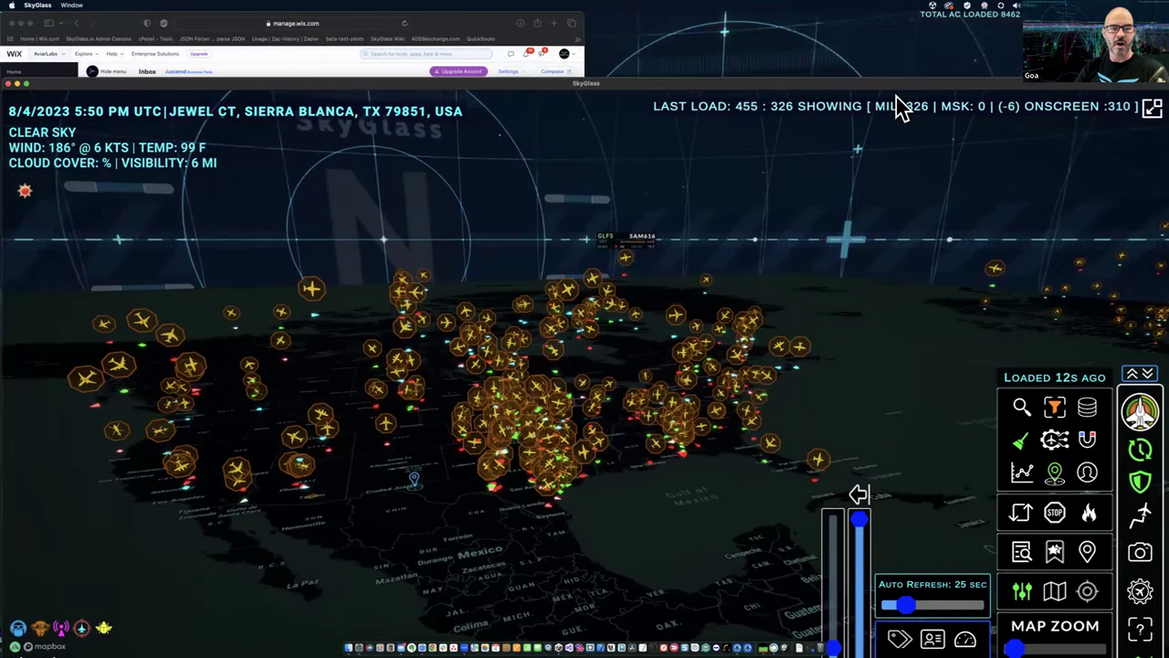
{"action": "left_click", "coordinate": [19, 22]}
{"action": "left_click_drag", "start_coordinate": [705, 81], "coordinate": [704, 145]}
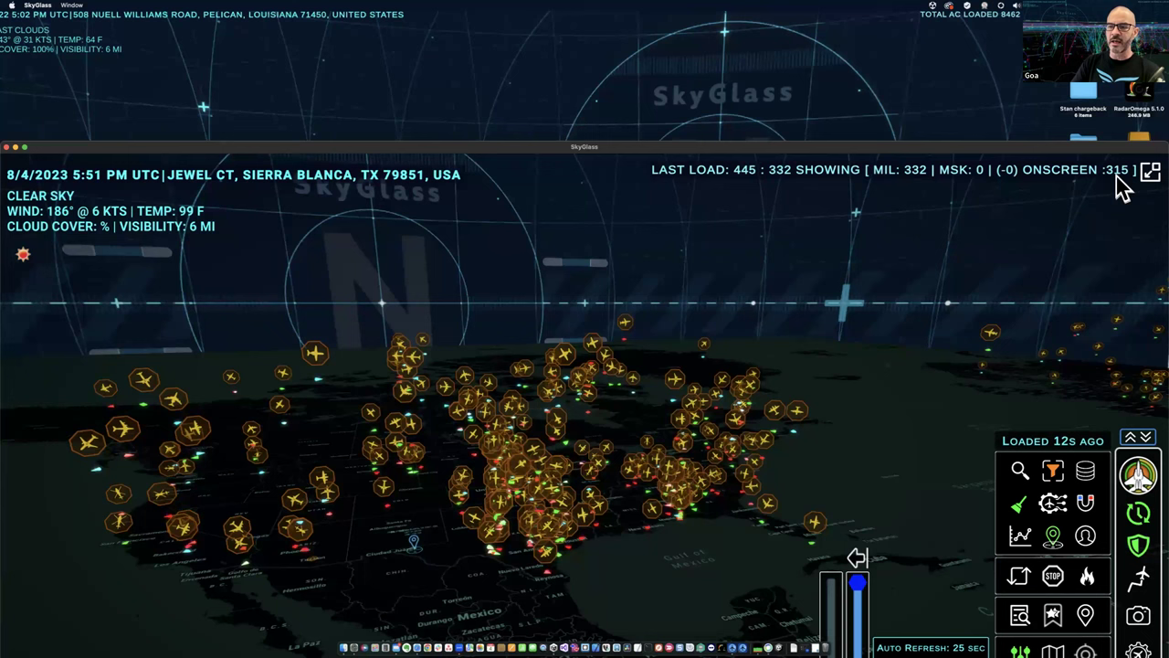
Zoom in on the aircraft over the Midwest, inspect one near St. Louis and zoom back out to North America
{"action": "left_click_drag", "start_coordinate": [927, 264], "coordinate": [949, 242]}
{"action": "scroll", "coordinate": [845, 402], "scroll_direction": "down", "scroll_amount": 3}
{"action": "scroll", "coordinate": [816, 443], "scroll_direction": "up", "scroll_amount": 10}
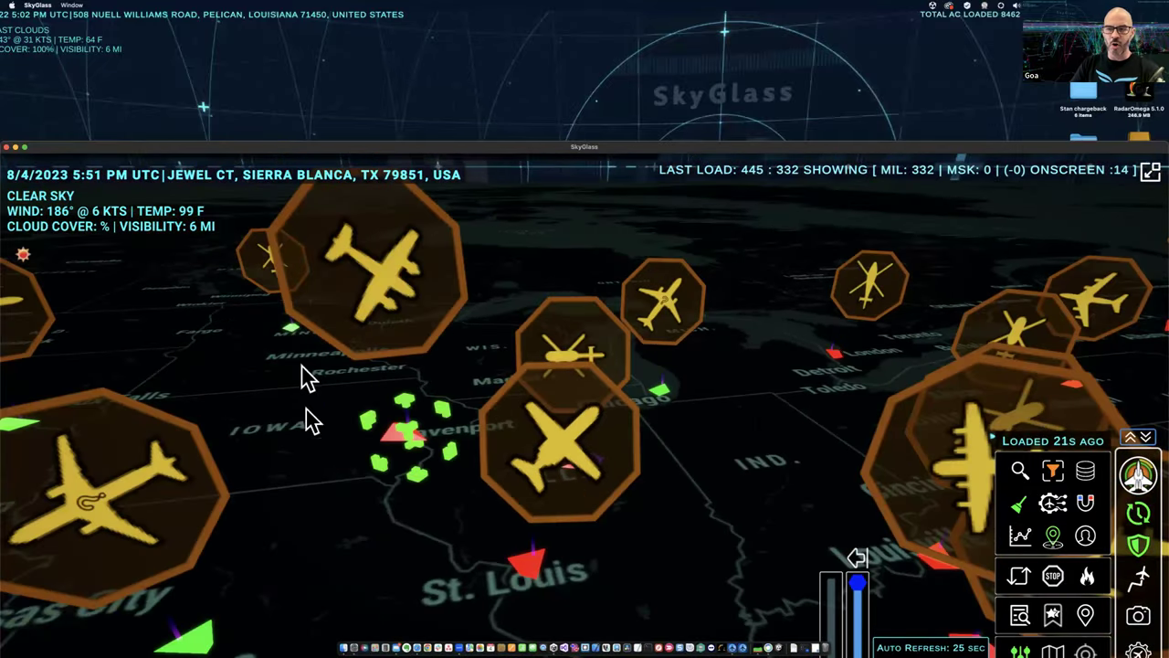
{"action": "left_click", "coordinate": [560, 443]}
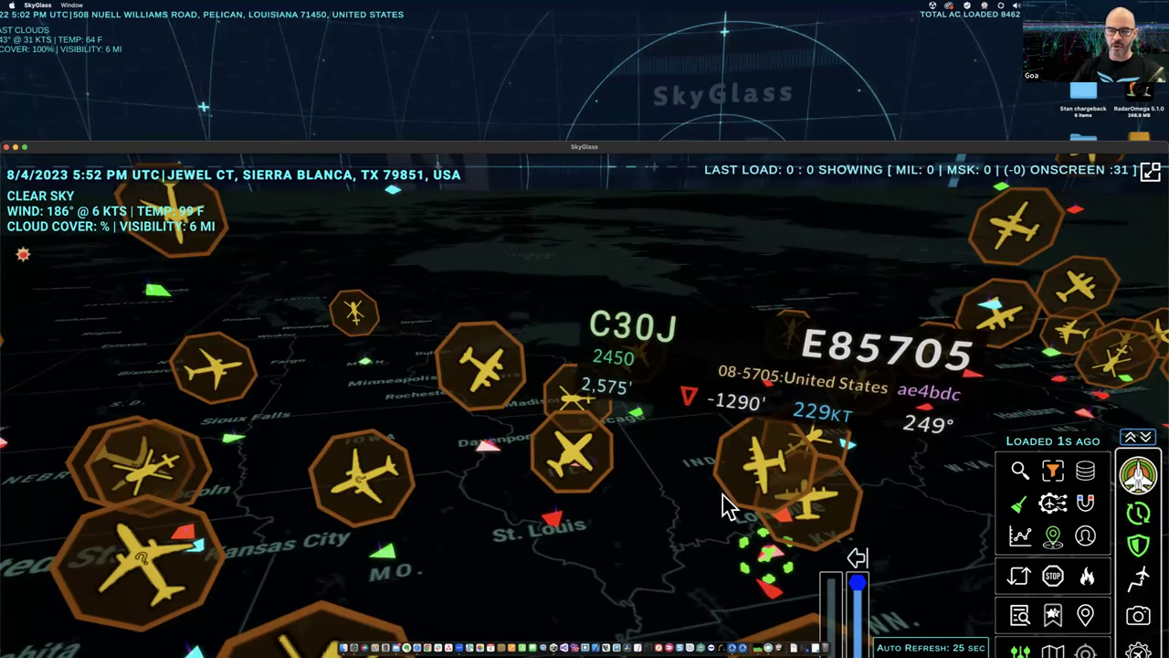
{"action": "scroll", "coordinate": [721, 507], "scroll_direction": "down", "scroll_amount": 10}
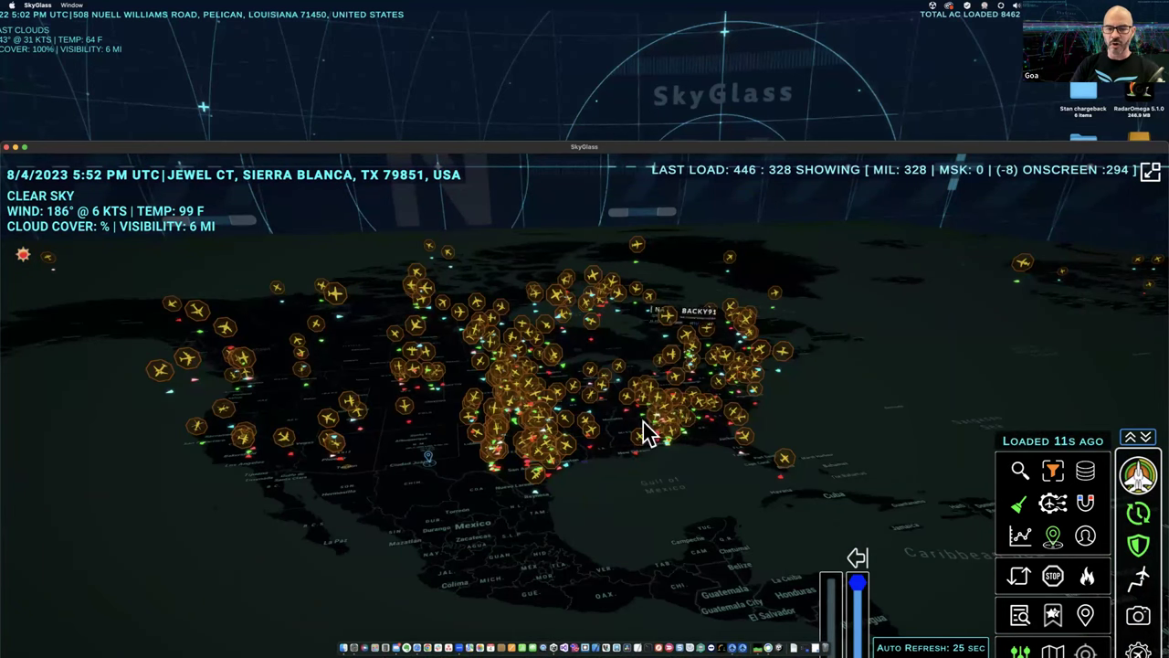
Rotate the camera back and forth over North America and tilt it to a steeper overhead view
{"action": "left_click_drag", "start_coordinate": [645, 514], "coordinate": [699, 500]}
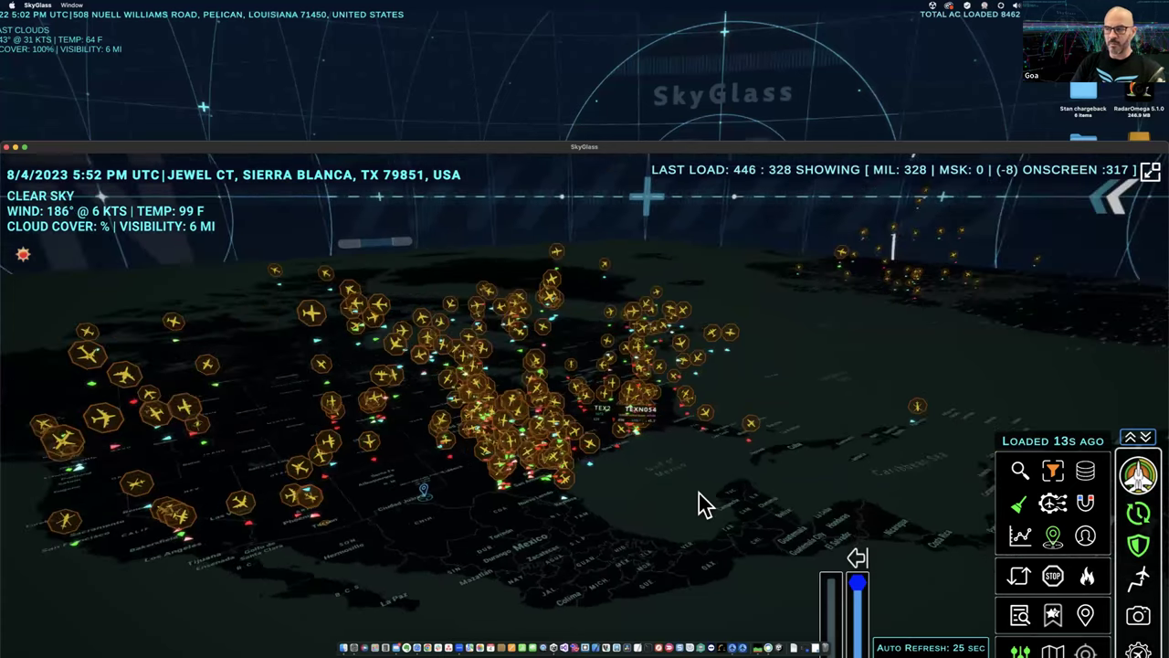
{"action": "left_click_drag", "start_coordinate": [718, 496], "coordinate": [655, 497]}
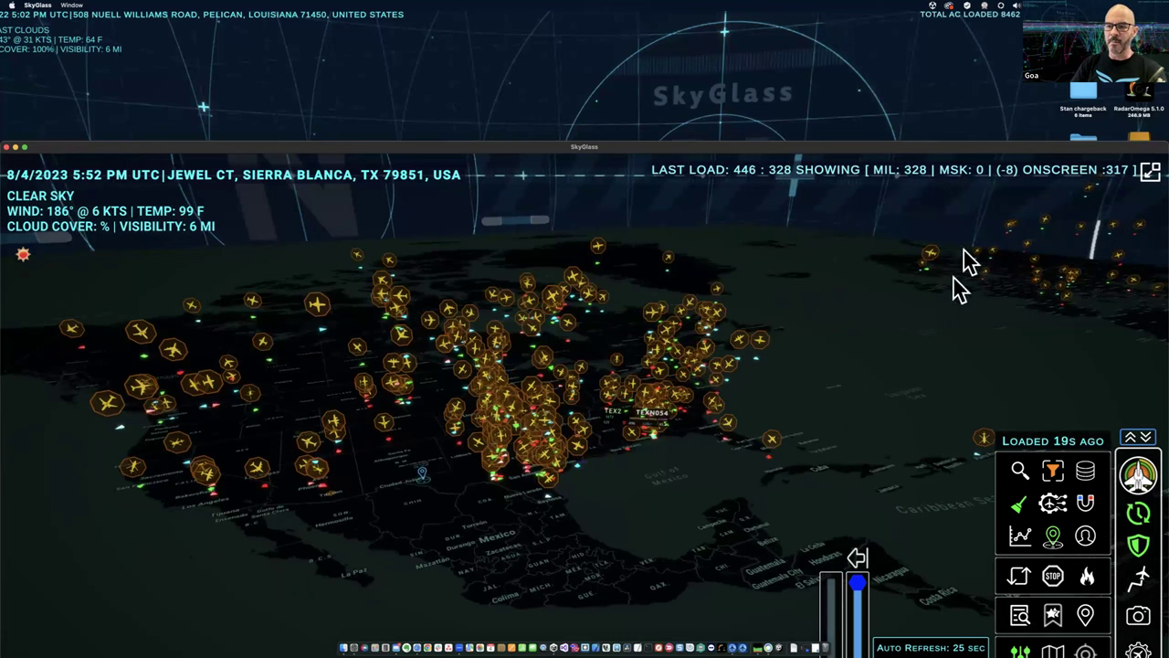
{"action": "left_click_drag", "start_coordinate": [835, 347], "coordinate": [868, 365]}
{"action": "left_click_drag", "start_coordinate": [918, 293], "coordinate": [945, 313]}
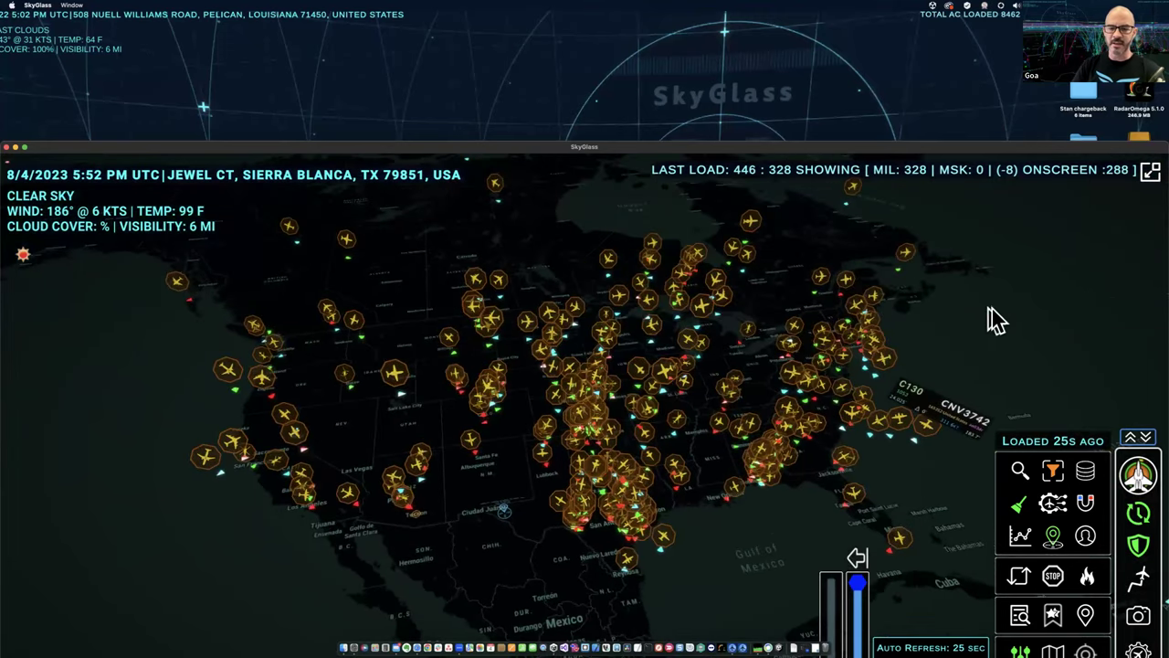
{"action": "left_click_drag", "start_coordinate": [1009, 345], "coordinate": [993, 344]}
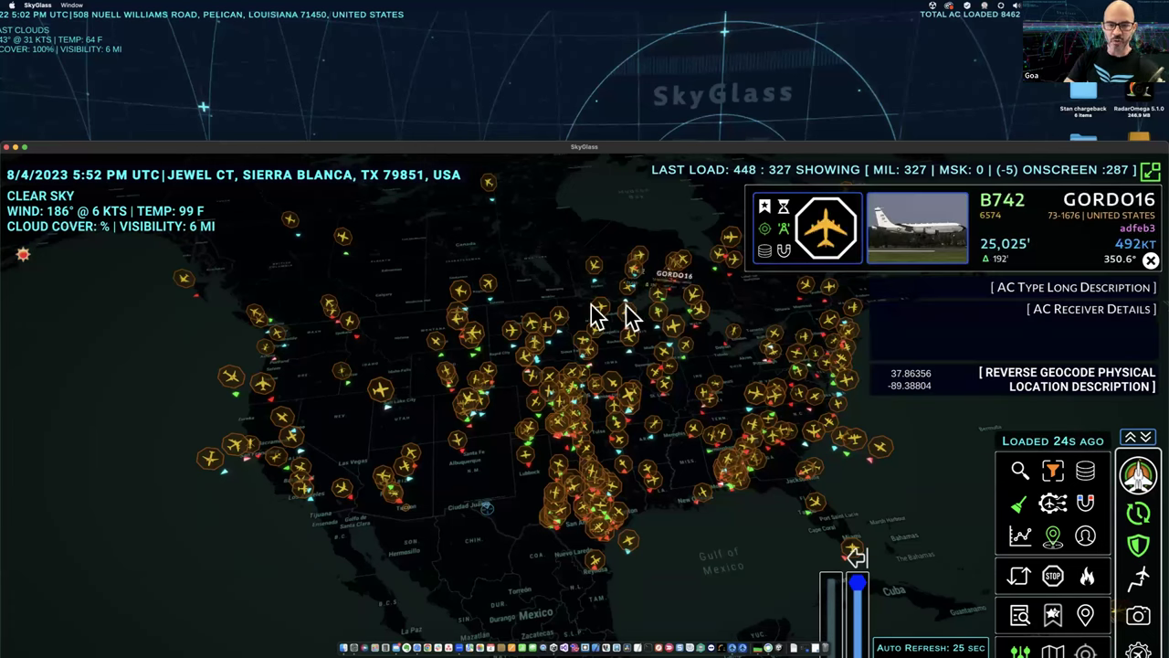
Examine the details of several aircraft across the United States and zoom in on GRZLY39 in New Mexico
{"action": "mouse_move", "coordinate": [485, 305]}
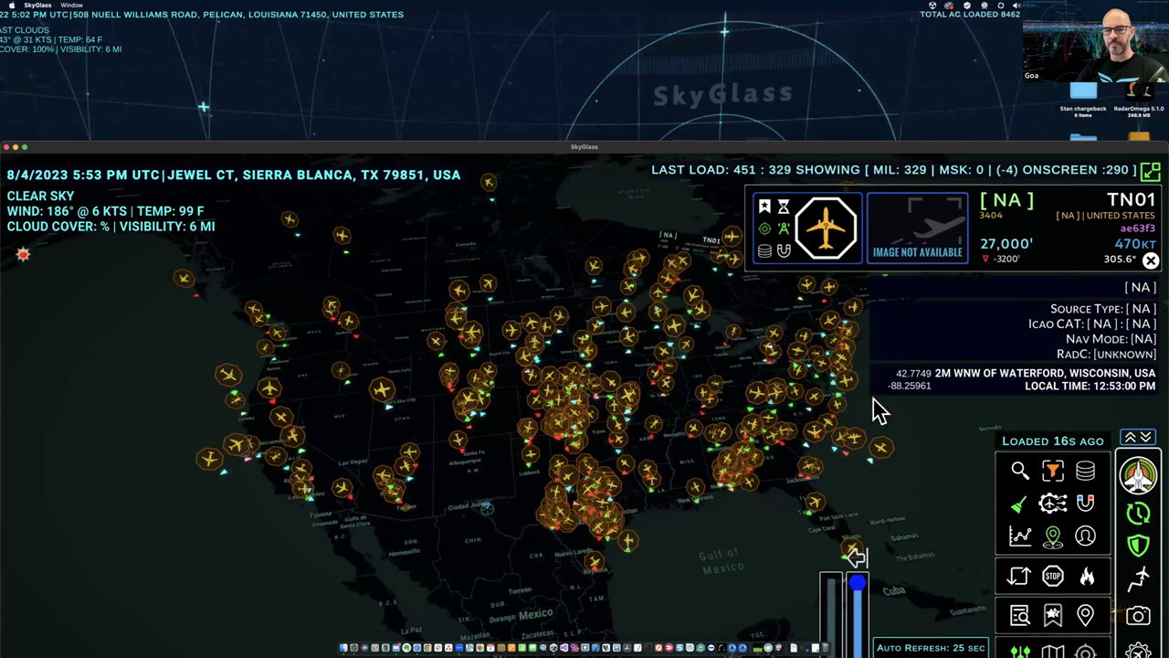
{"action": "left_click_drag", "start_coordinate": [655, 469], "coordinate": [671, 444]}
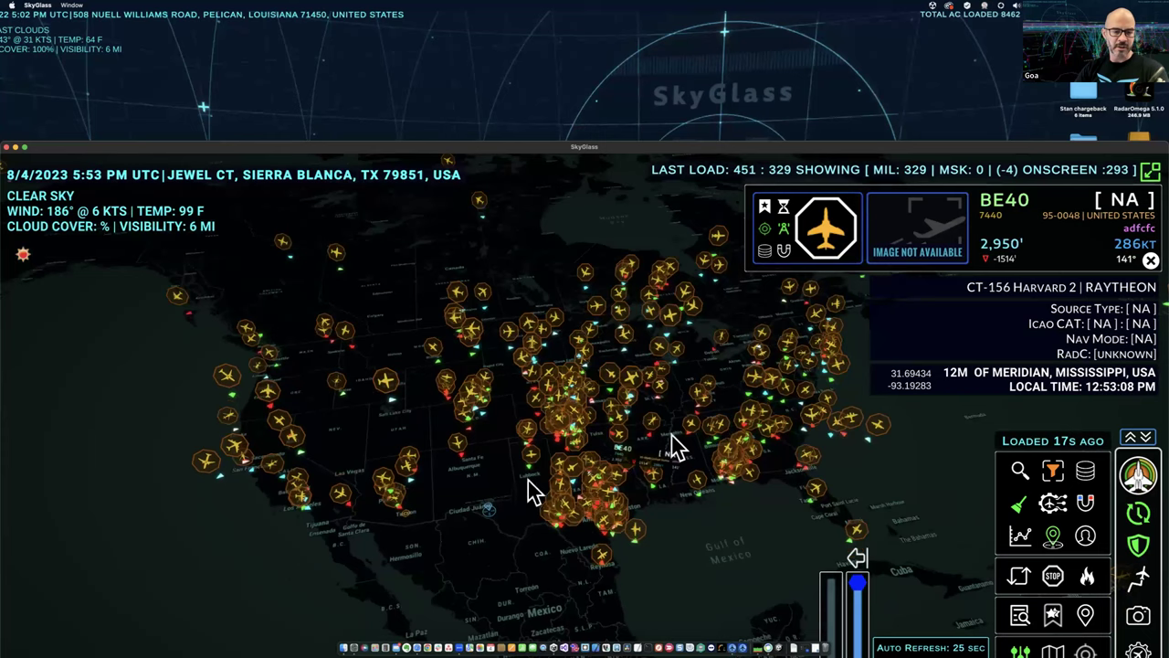
{"action": "left_click_drag", "start_coordinate": [444, 399], "coordinate": [545, 431]}
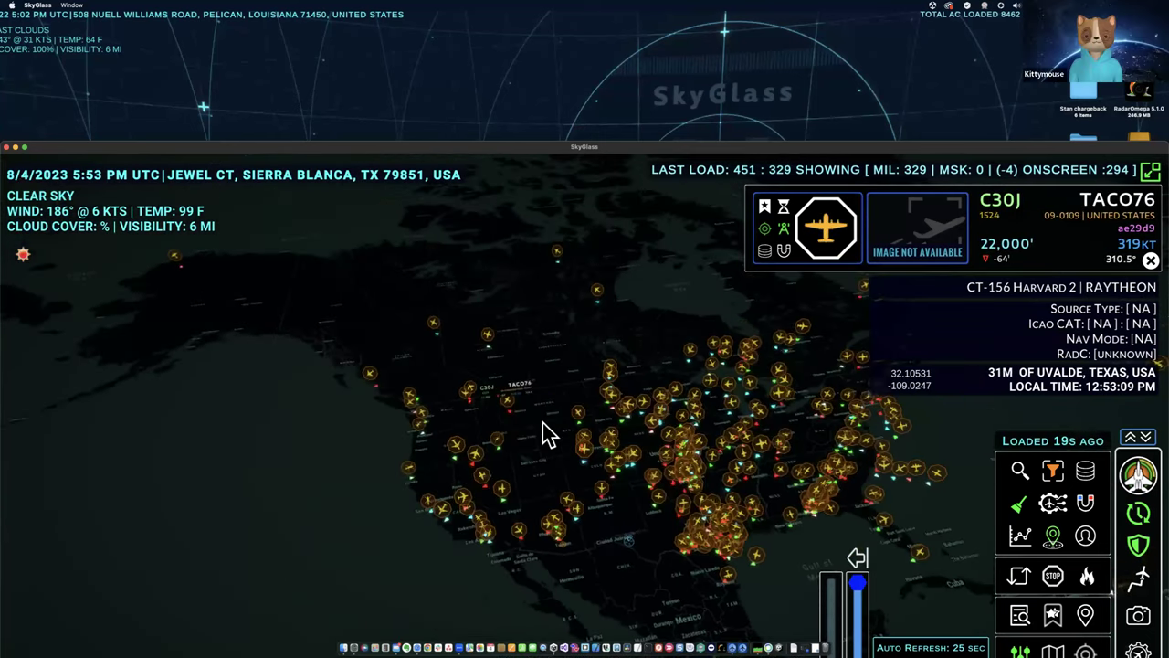
{"action": "scroll", "coordinate": [545, 431], "scroll_direction": "up", "scroll_amount": 10}
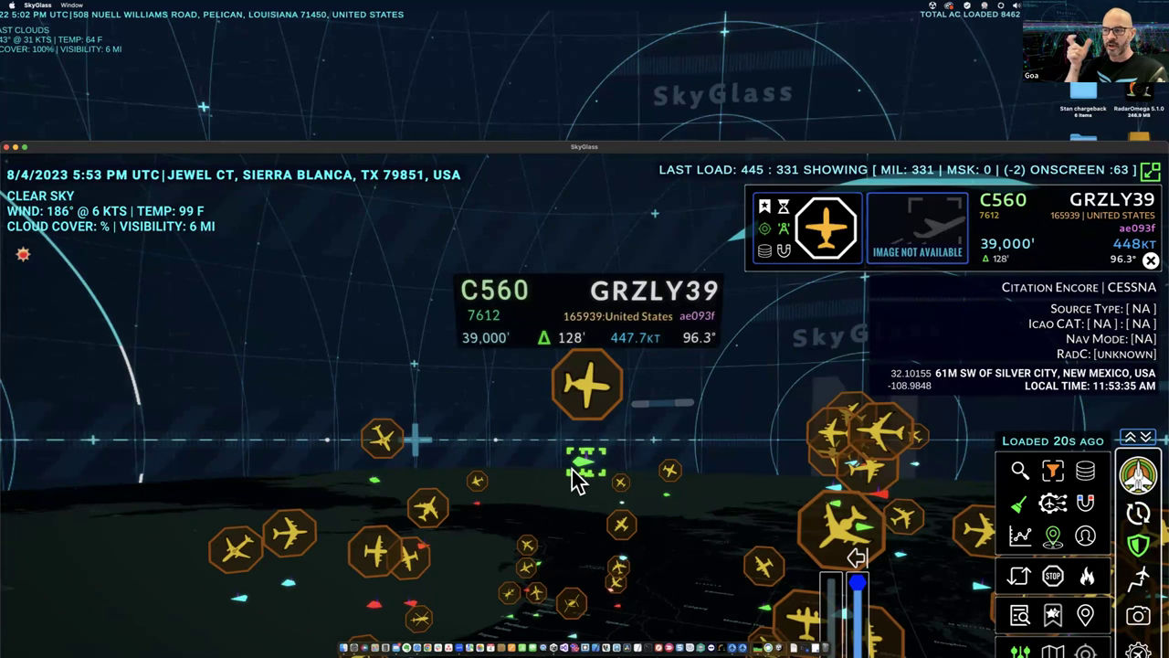
Compare the details of the aircraft CACTUS1, G1320607 and GRZLY39
{"action": "left_click", "coordinate": [704, 478]}
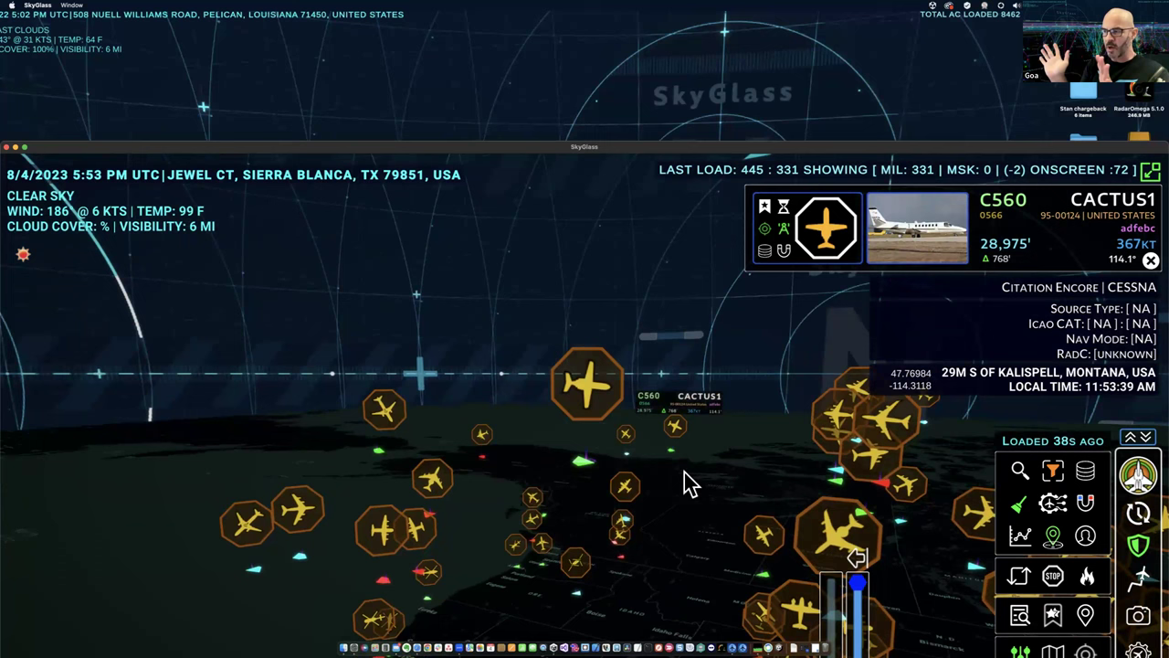
{"action": "left_click", "coordinate": [577, 466]}
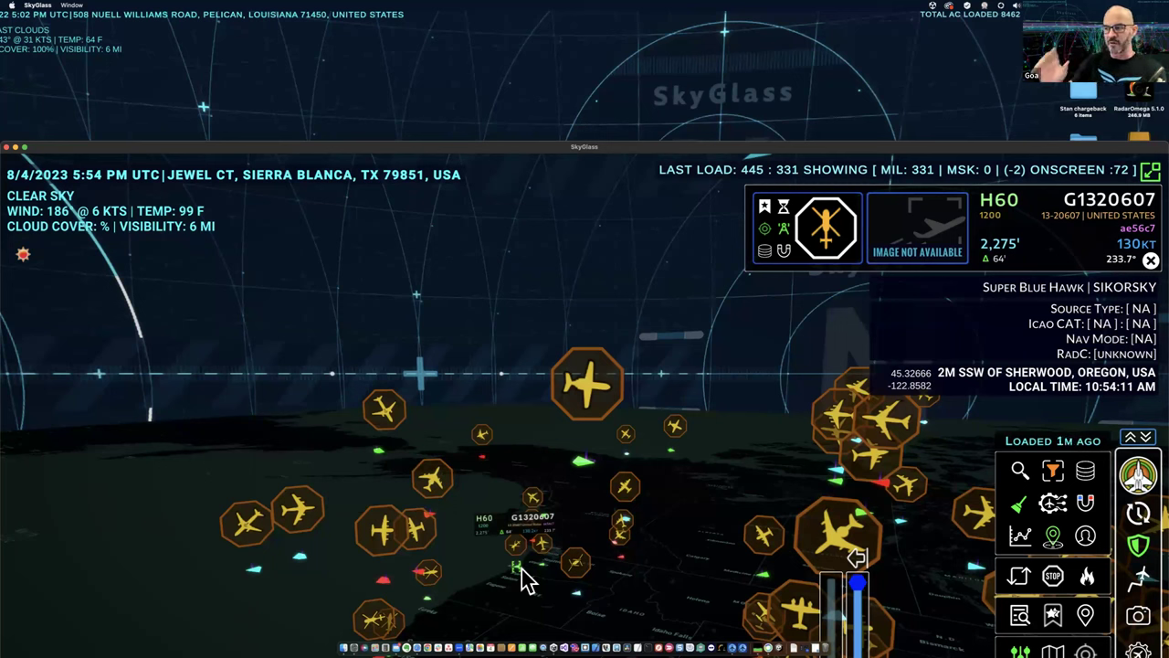
{"action": "left_click", "coordinate": [581, 466]}
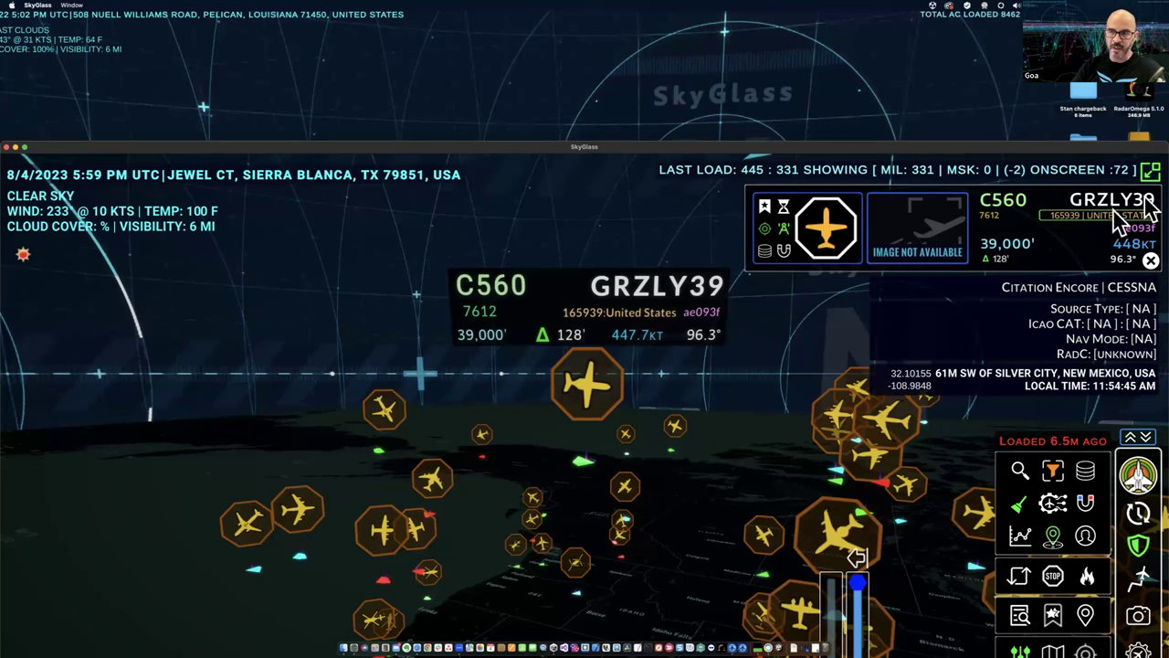
Toggle the aircraft details panel off and on, and open the photo of DISCO01
{"action": "left_click", "coordinate": [1150, 176]}
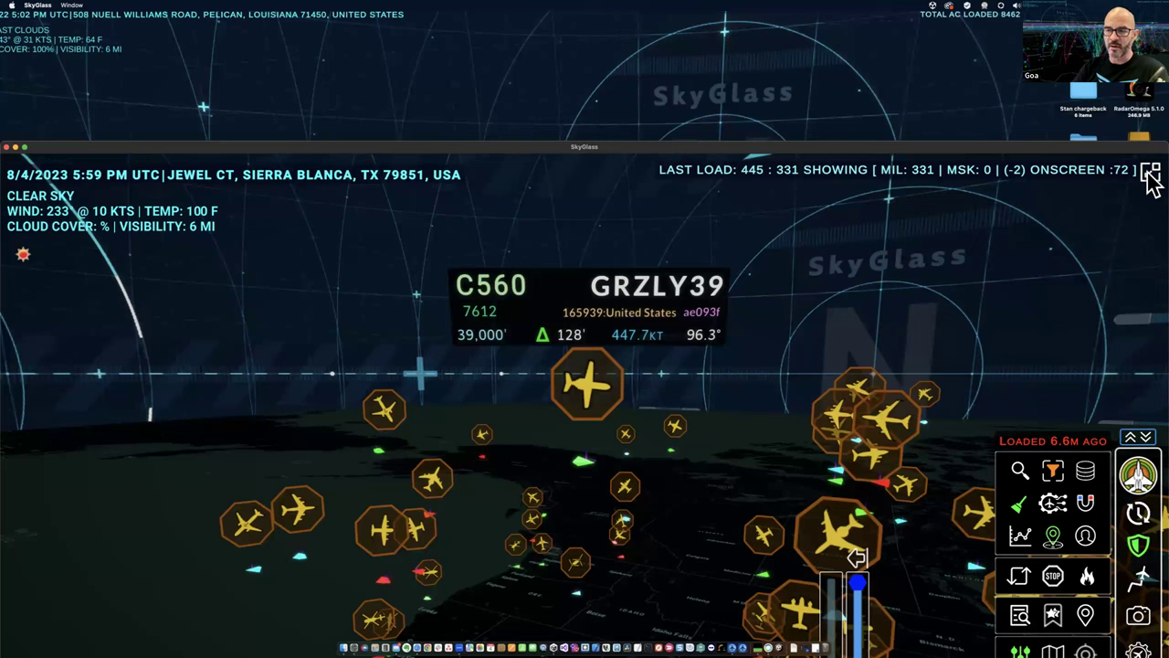
{"action": "left_click", "coordinate": [589, 393]}
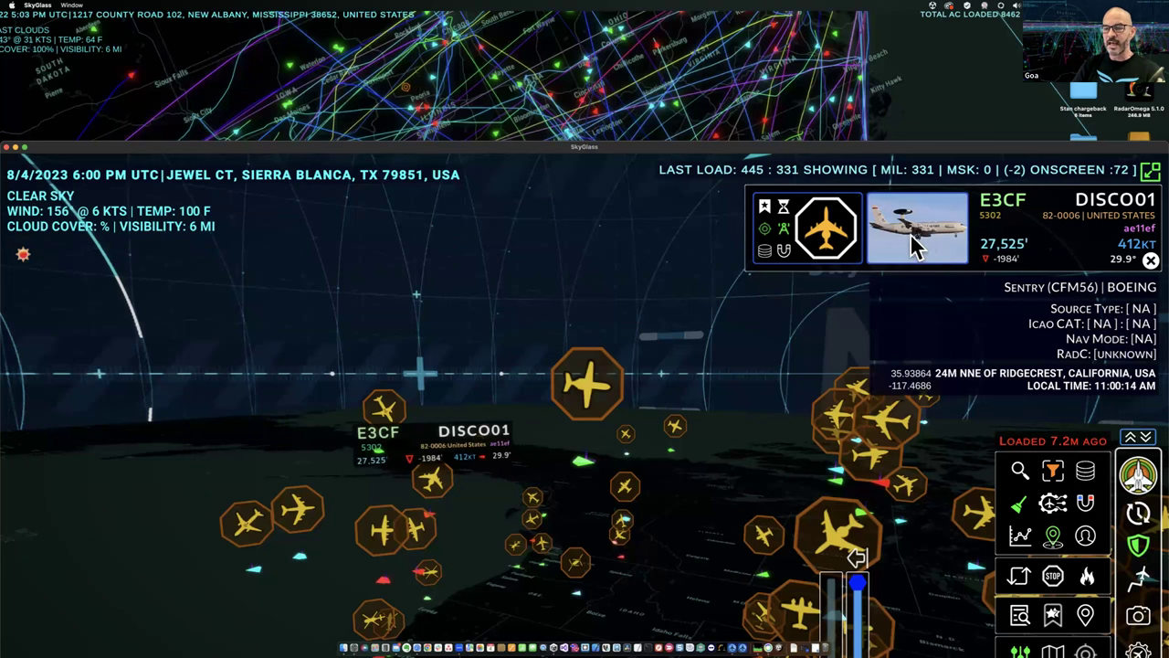
{"action": "left_click", "coordinate": [919, 245]}
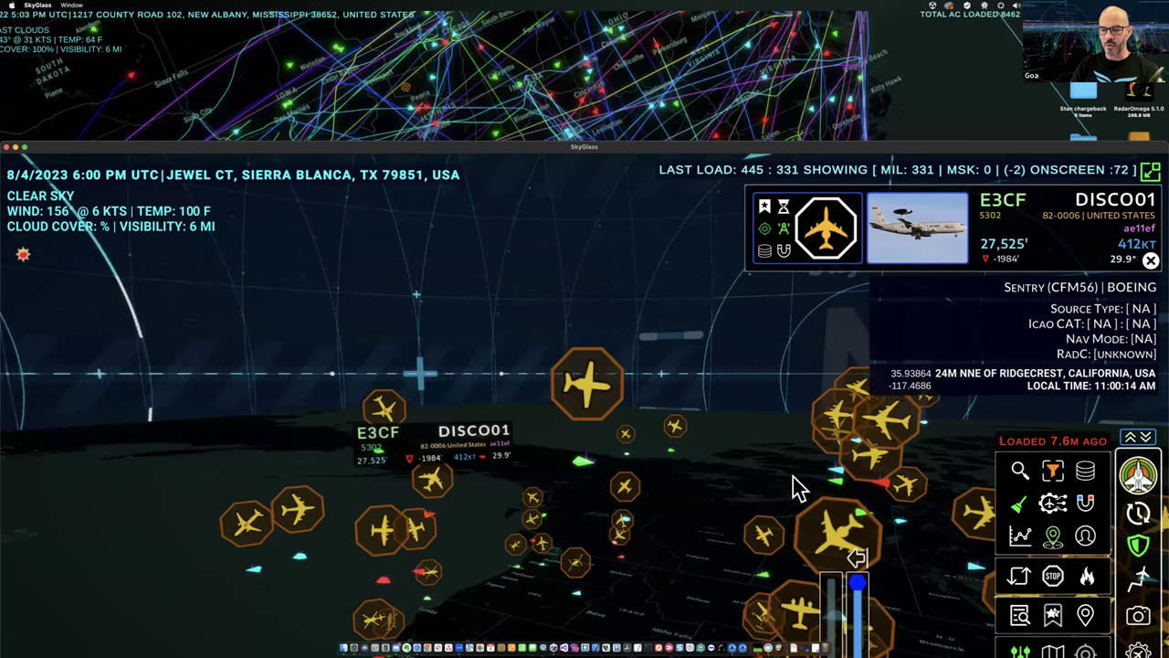
Examine the details of the C17 aircraft TEDDY62
{"action": "left_click", "coordinate": [859, 489]}
{"action": "left_click", "coordinate": [842, 488]}
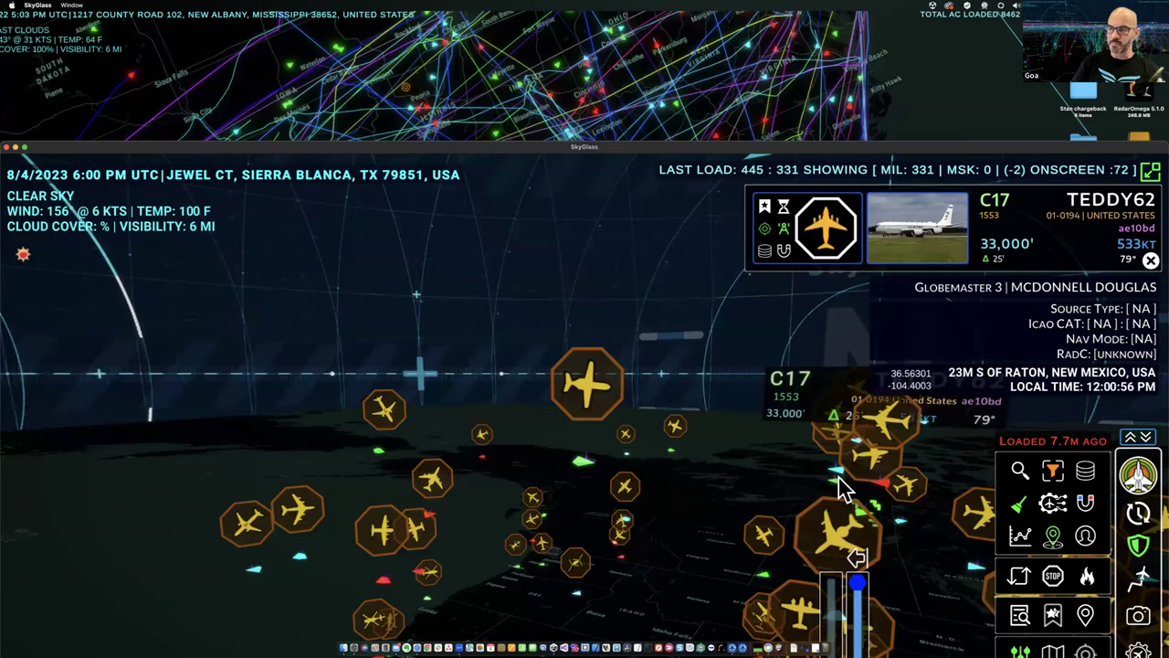
{"action": "left_click", "coordinate": [835, 477]}
Select the aircraft CACTUS1 and toggle its bookmark on and off
{"action": "left_click", "coordinate": [672, 455]}
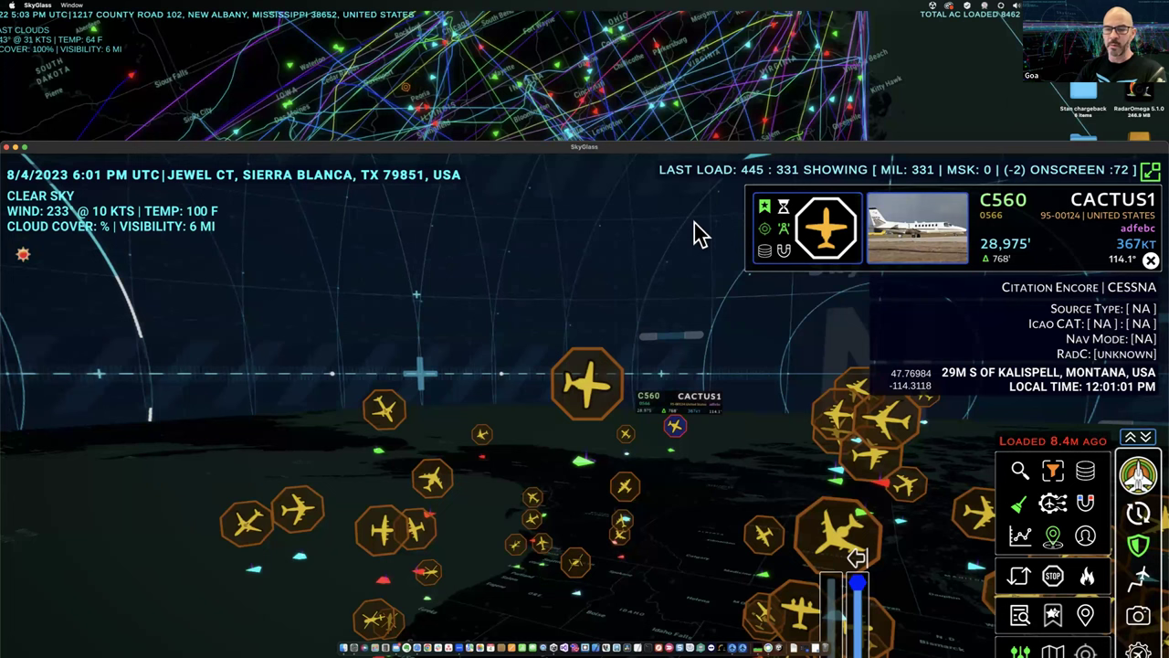
{"action": "left_click", "coordinate": [763, 208]}
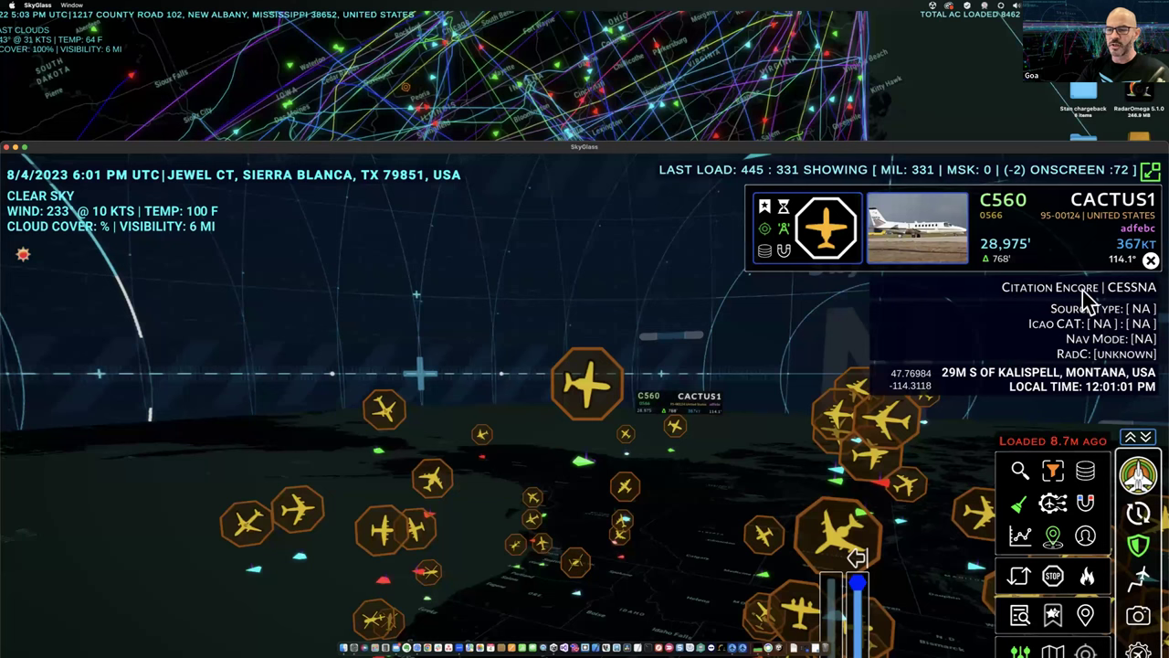
Toggle the source and signal details of CACTUS1 off and on, and move the SkyGlass window up to fill the screen
{"action": "left_click", "coordinate": [766, 228]}
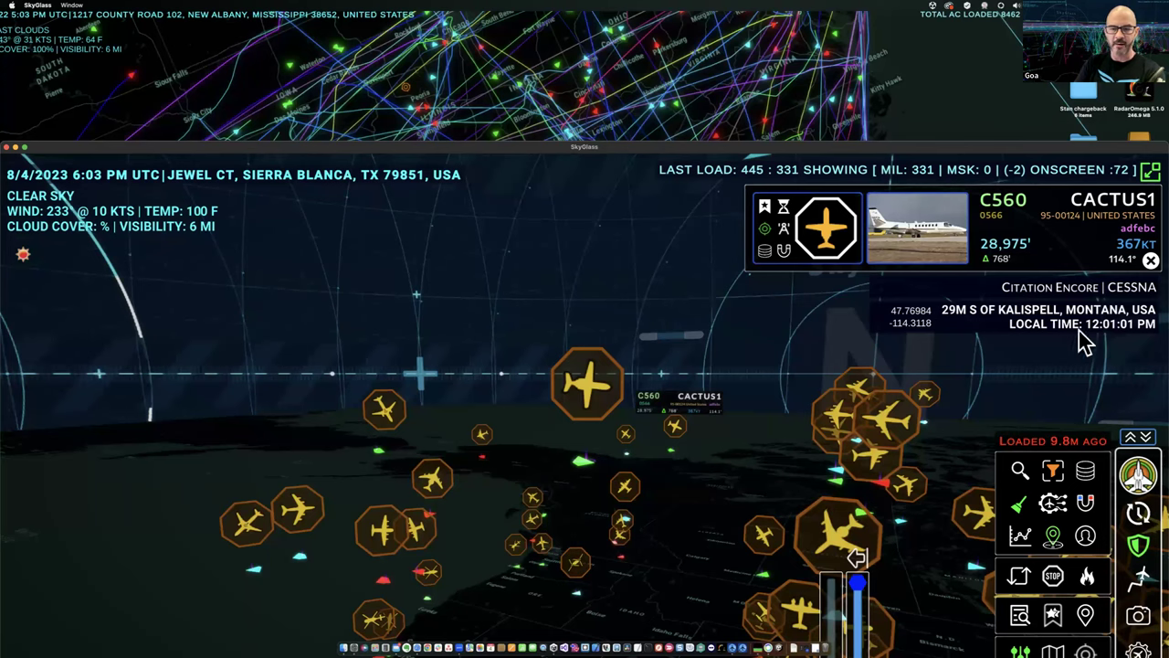
{"action": "left_click", "coordinate": [784, 230]}
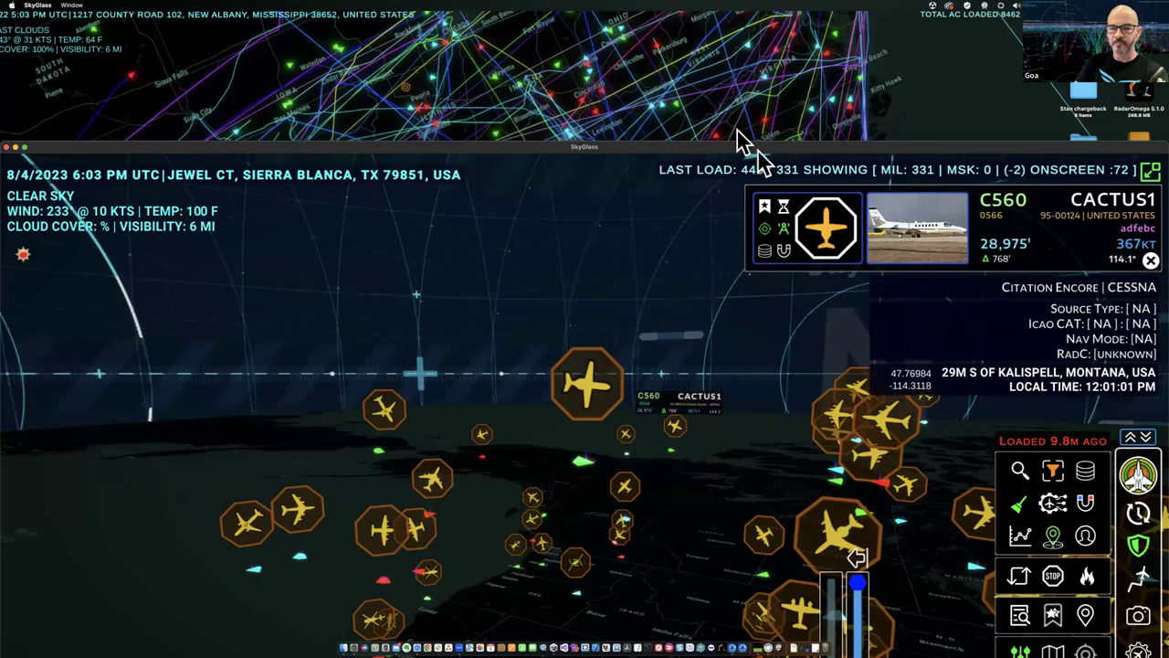
{"action": "left_click_drag", "start_coordinate": [718, 148], "coordinate": [718, 31]}
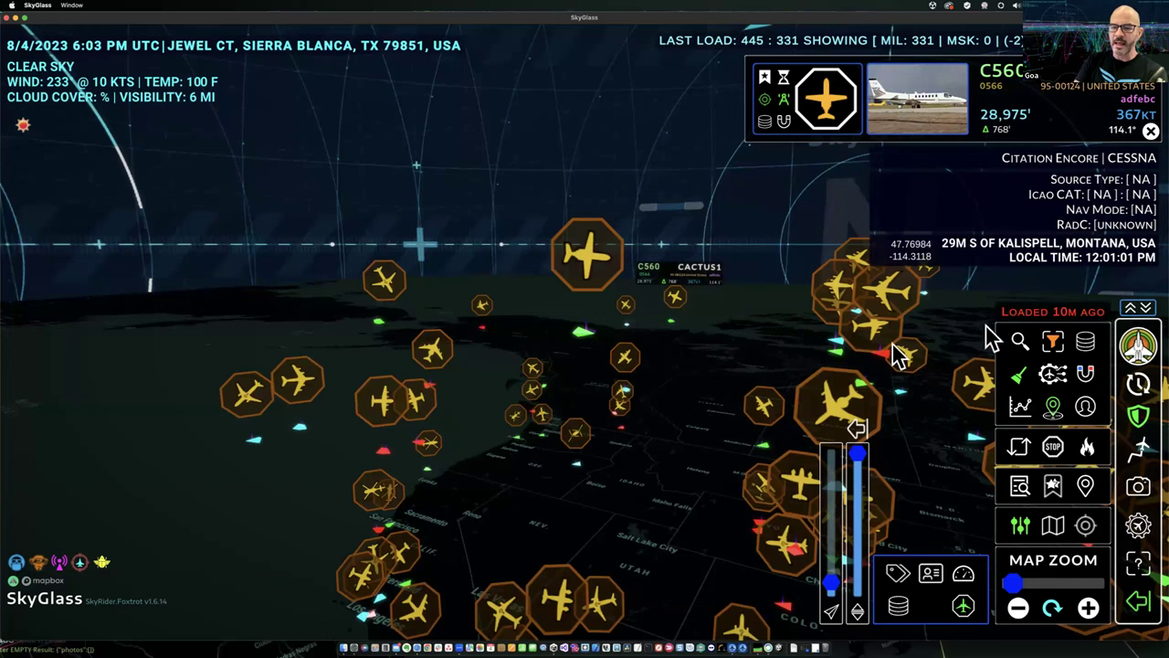
Examine the aircraft GRZLY39 and IDOL77, and hide the location and source details of IDOL77
{"action": "mouse_move", "coordinate": [848, 405]}
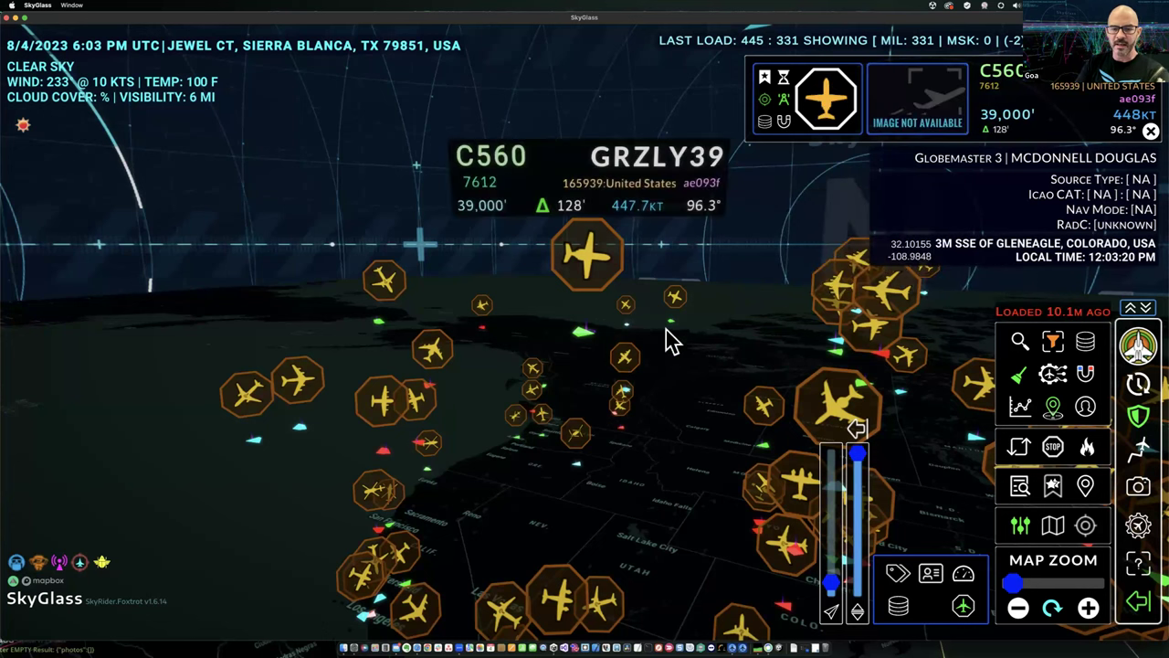
{"action": "left_click", "coordinate": [487, 338]}
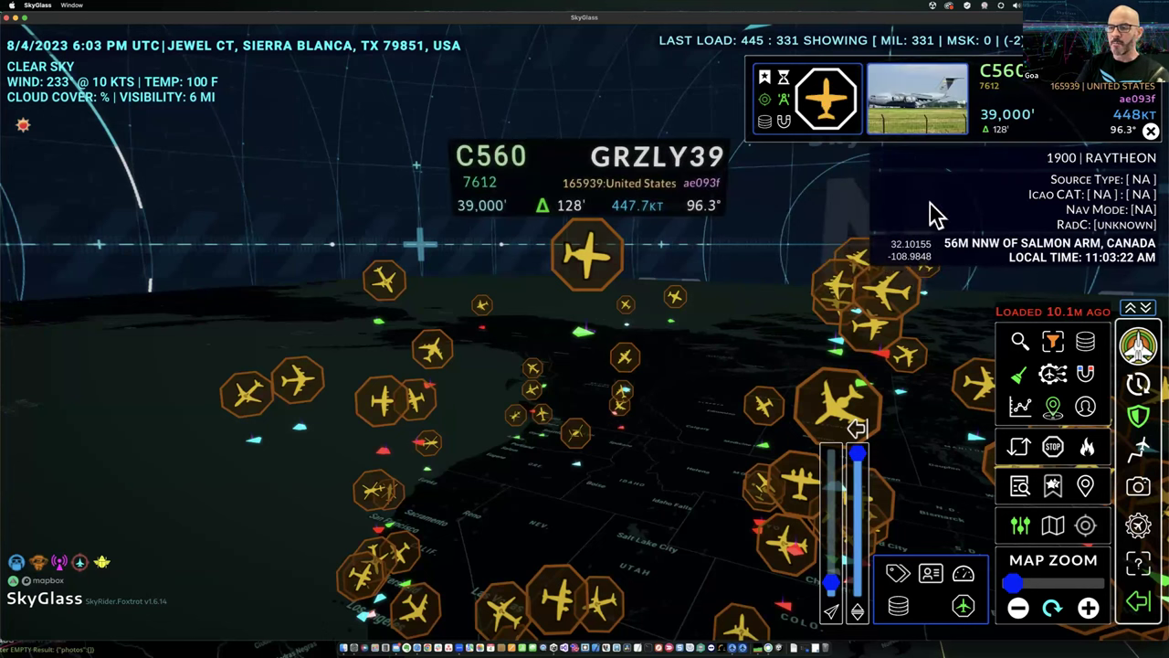
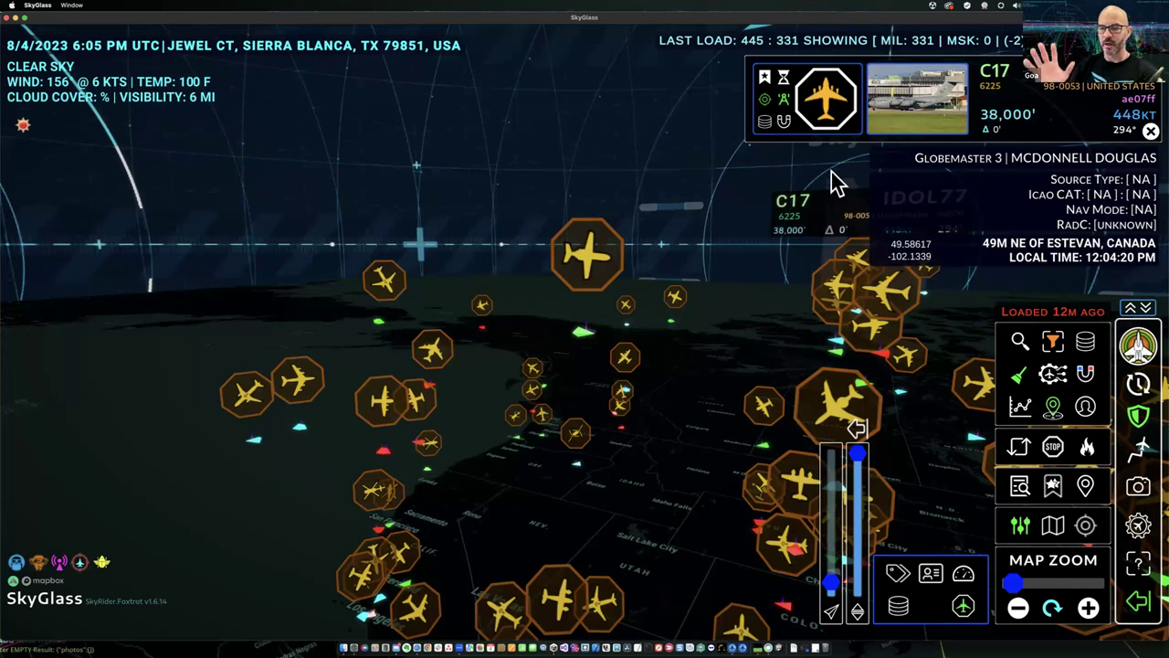
{"action": "left_click", "coordinate": [765, 98]}
{"action": "left_click", "coordinate": [782, 100]}
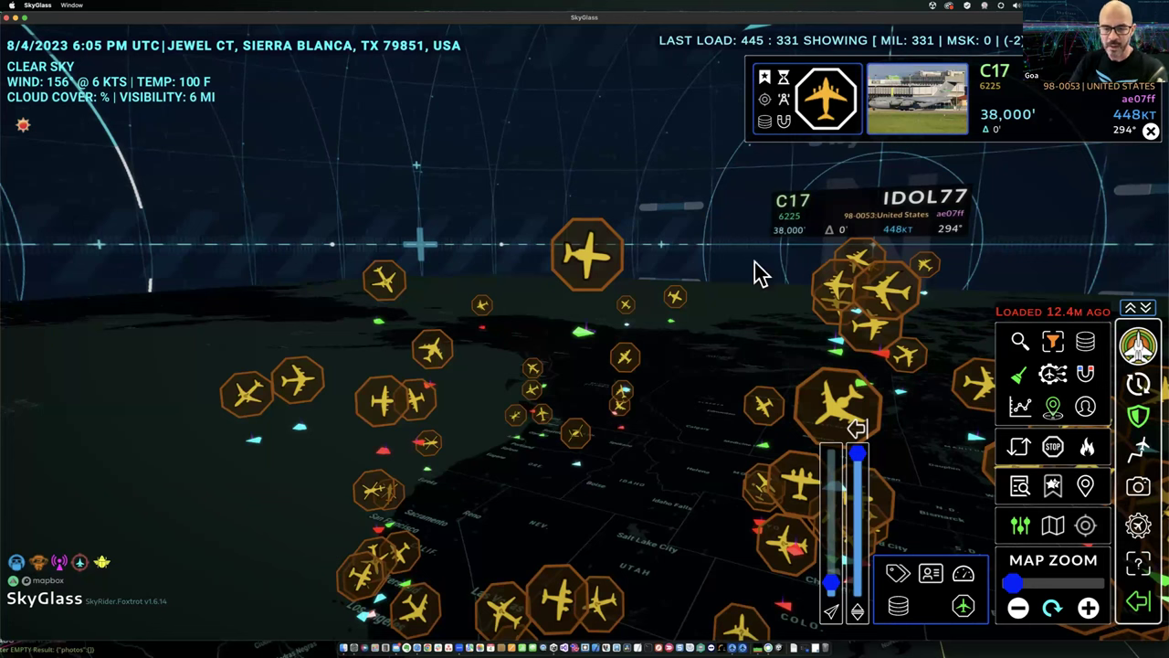
Raise the map zoom to about mid-range and center the map on TUCSON, AZ
{"action": "mouse_move", "coordinate": [686, 374]}
{"action": "left_mouse_down"}
{"action": "mouse_move", "coordinate": [712, 388]}
{"action": "mouse_move", "coordinate": [684, 392]}
{"action": "left_mouse_up"}
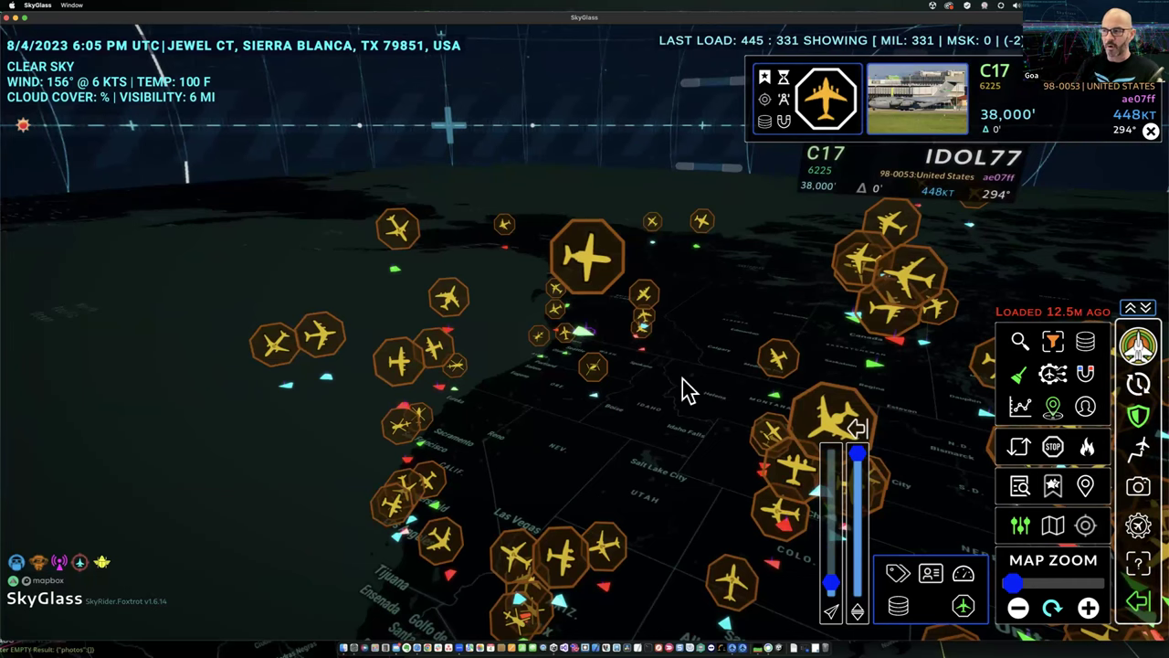
{"action": "left_click_drag", "start_coordinate": [673, 397], "coordinate": [642, 406]}
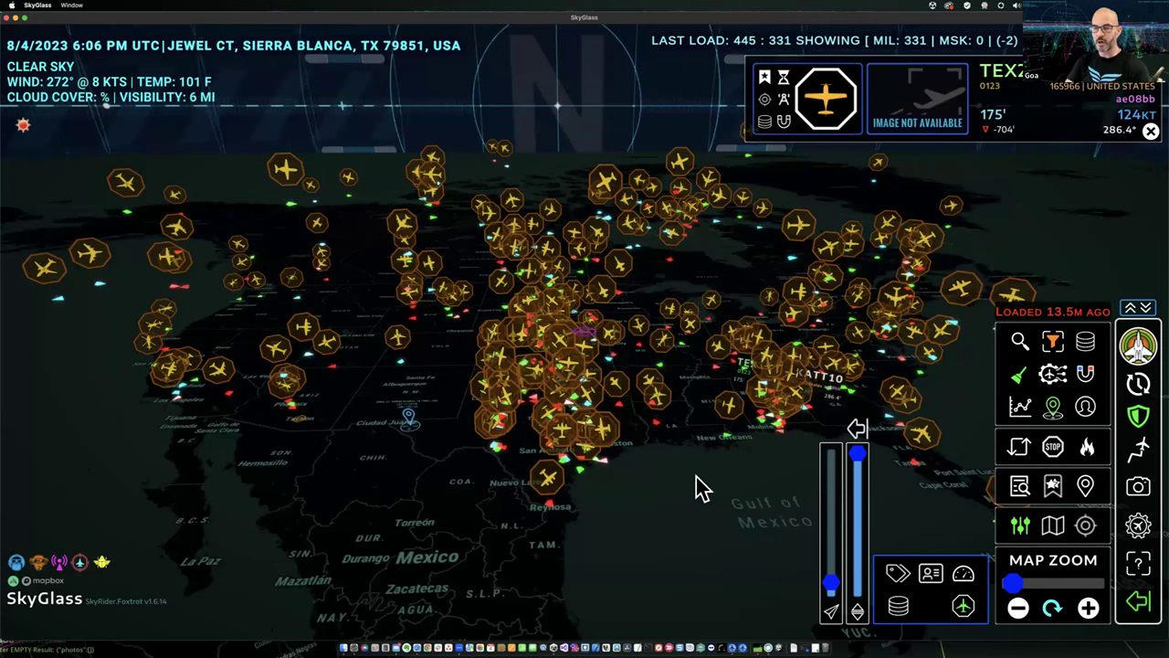
{"action": "left_click", "coordinate": [532, 486]}
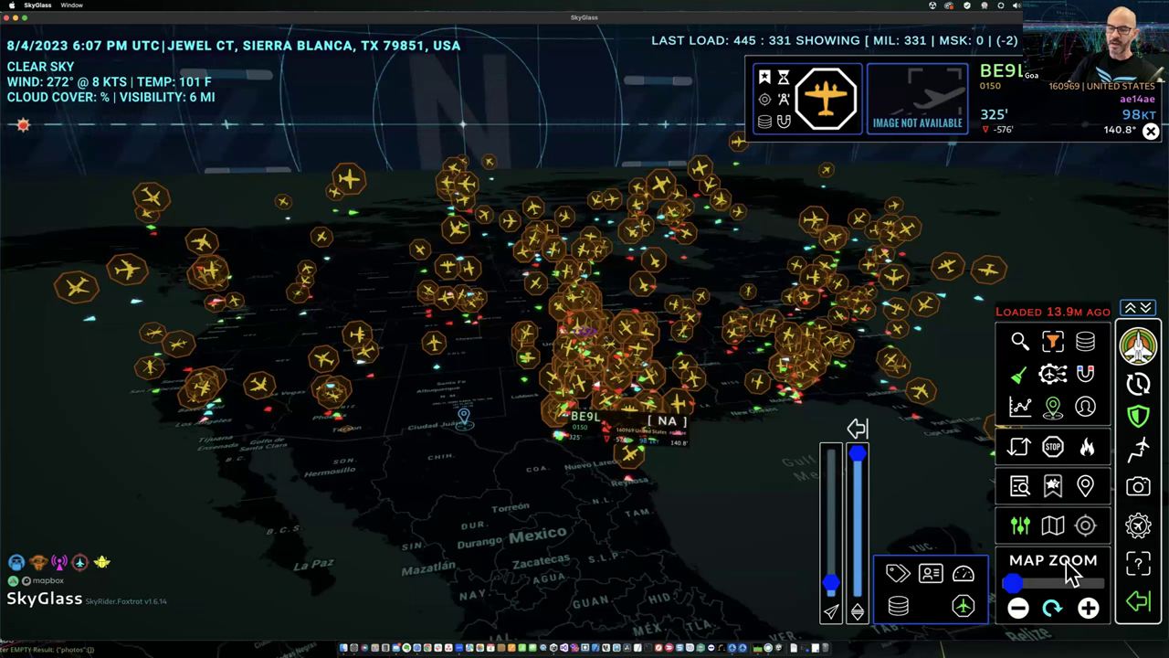
{"action": "left_click_drag", "start_coordinate": [644, 500], "coordinate": [658, 520]}
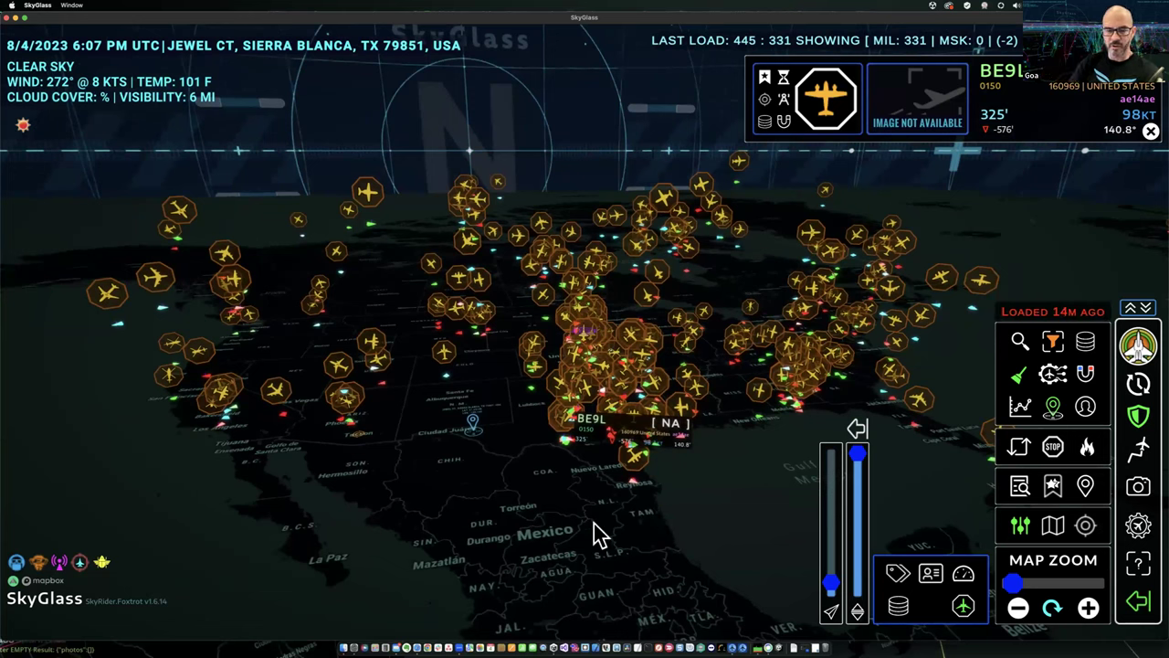
{"action": "left_click", "coordinate": [1058, 584]}
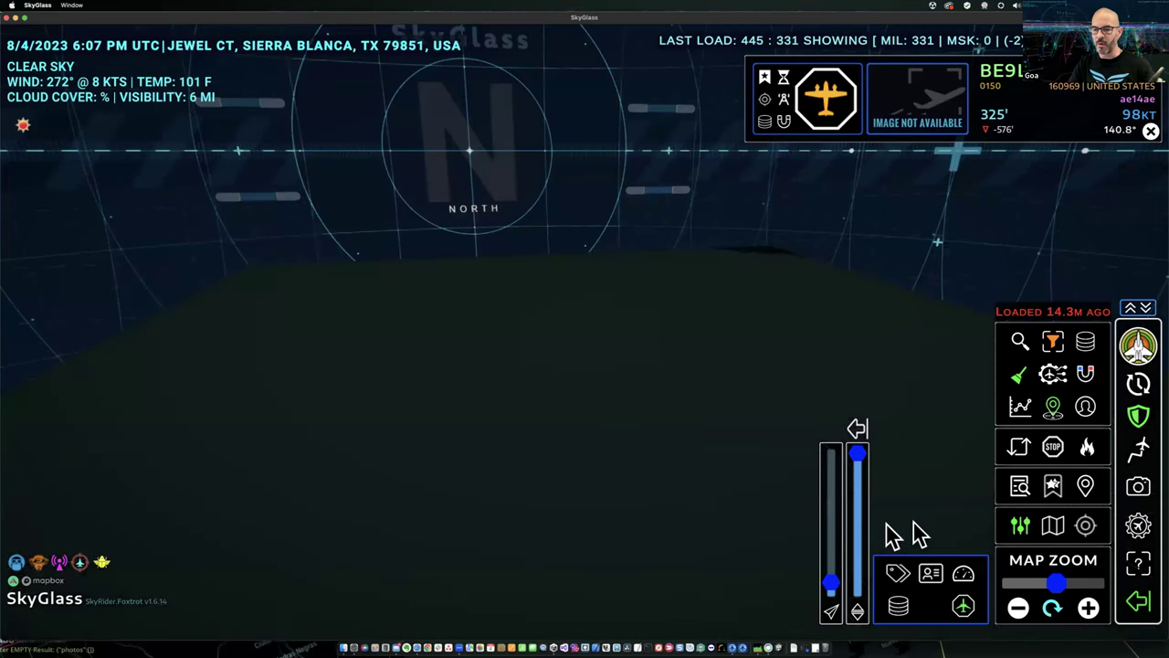
{"action": "left_click", "coordinate": [1087, 527]}
{"action": "left_click", "coordinate": [752, 546]}
{"action": "left_click", "coordinate": [794, 539]}
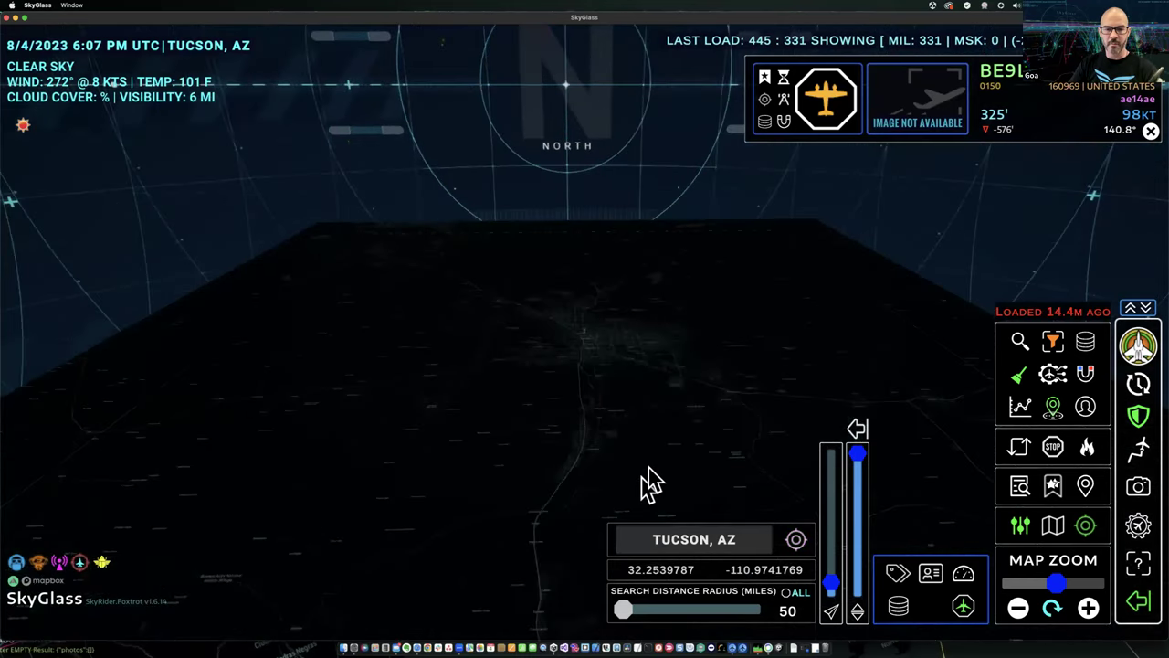
Switch the map to the dark satellite imagery style and inspect the terrain around Tucson up close
{"action": "left_click", "coordinate": [1057, 538]}
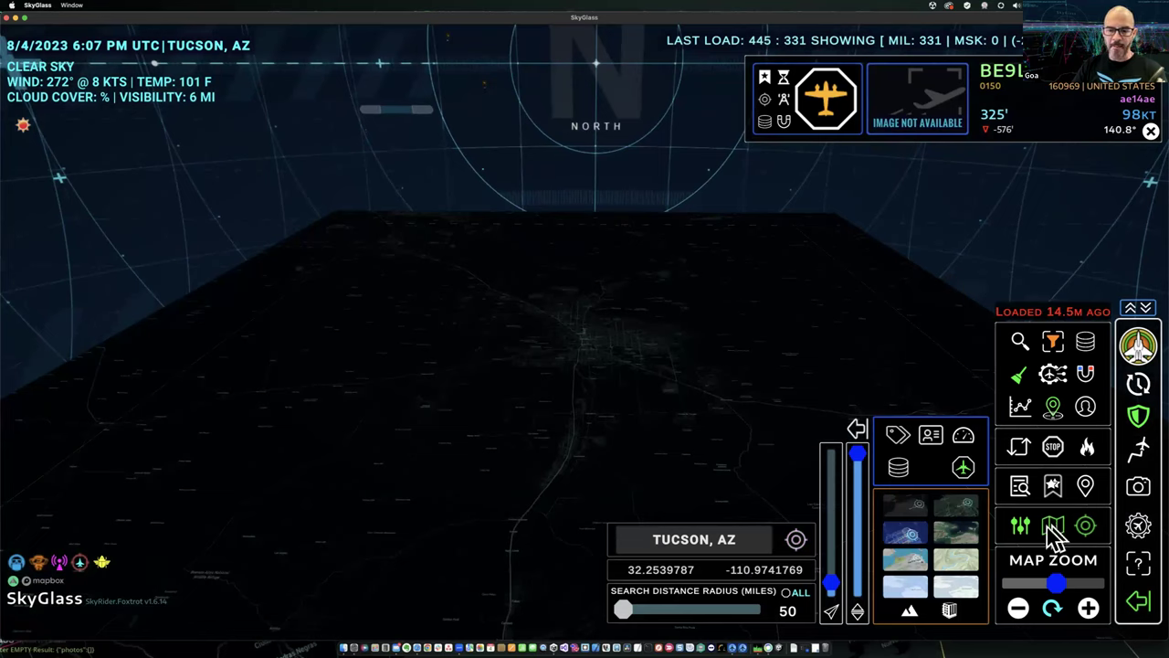
{"action": "left_click", "coordinate": [955, 532]}
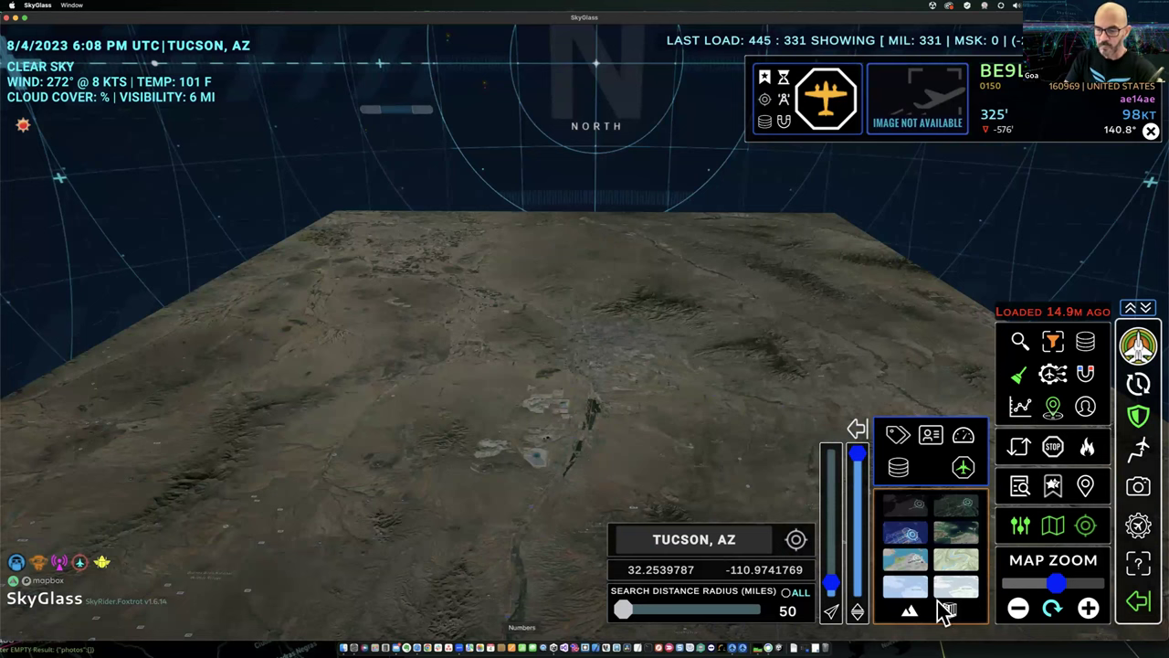
{"action": "mouse_move", "coordinate": [626, 423]}
{"action": "left_mouse_down"}
{"action": "mouse_move", "coordinate": [645, 429]}
{"action": "mouse_move", "coordinate": [600, 430]}
{"action": "left_mouse_up"}
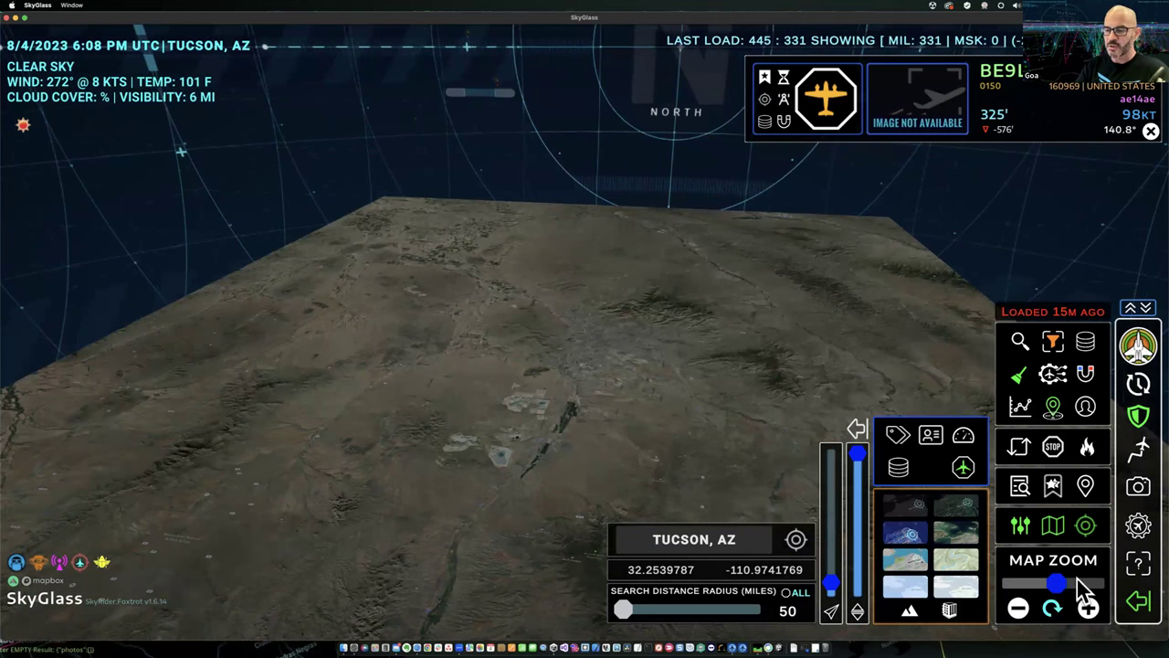
{"action": "scroll", "coordinate": [650, 408], "scroll_direction": "up", "scroll_amount": 2}
{"action": "scroll", "coordinate": [650, 408], "scroll_direction": "up", "scroll_amount": 2}
{"action": "scroll", "coordinate": [738, 451], "scroll_direction": "up", "scroll_amount": 3}
{"action": "scroll", "coordinate": [683, 359], "scroll_direction": "up", "scroll_amount": 2}
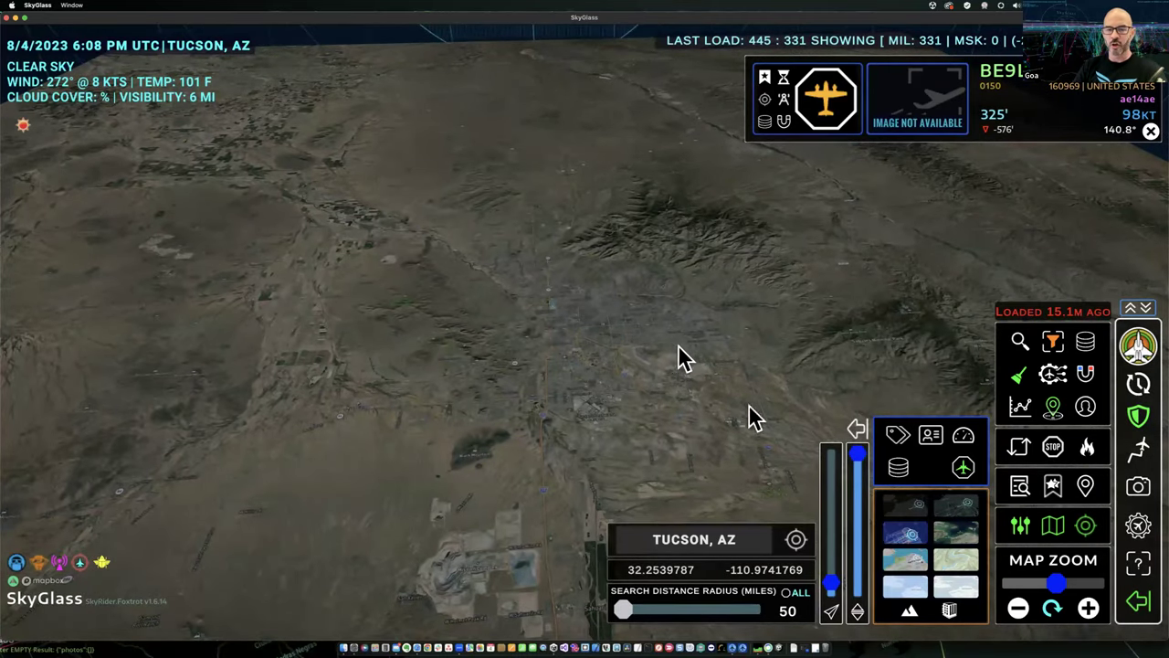
Increase the map zoom to near its maximum and inspect Tucson's rail yard and neighborhoods from several angles
{"action": "left_click", "coordinate": [1084, 582]}
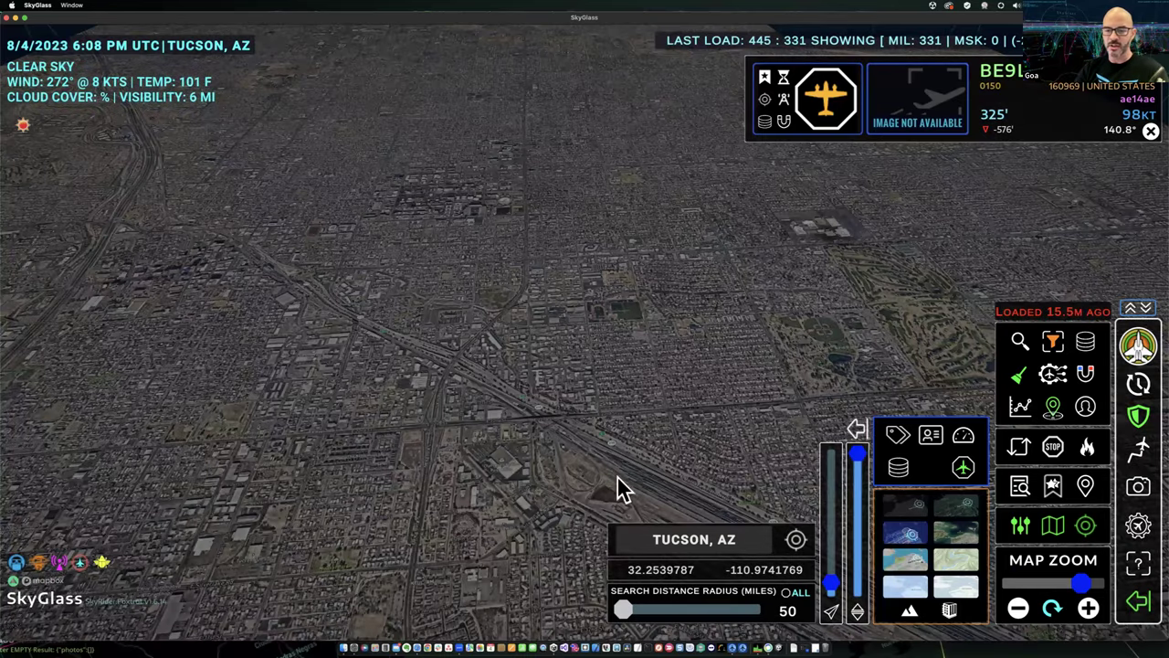
{"action": "left_click_drag", "start_coordinate": [639, 448], "coordinate": [614, 361]}
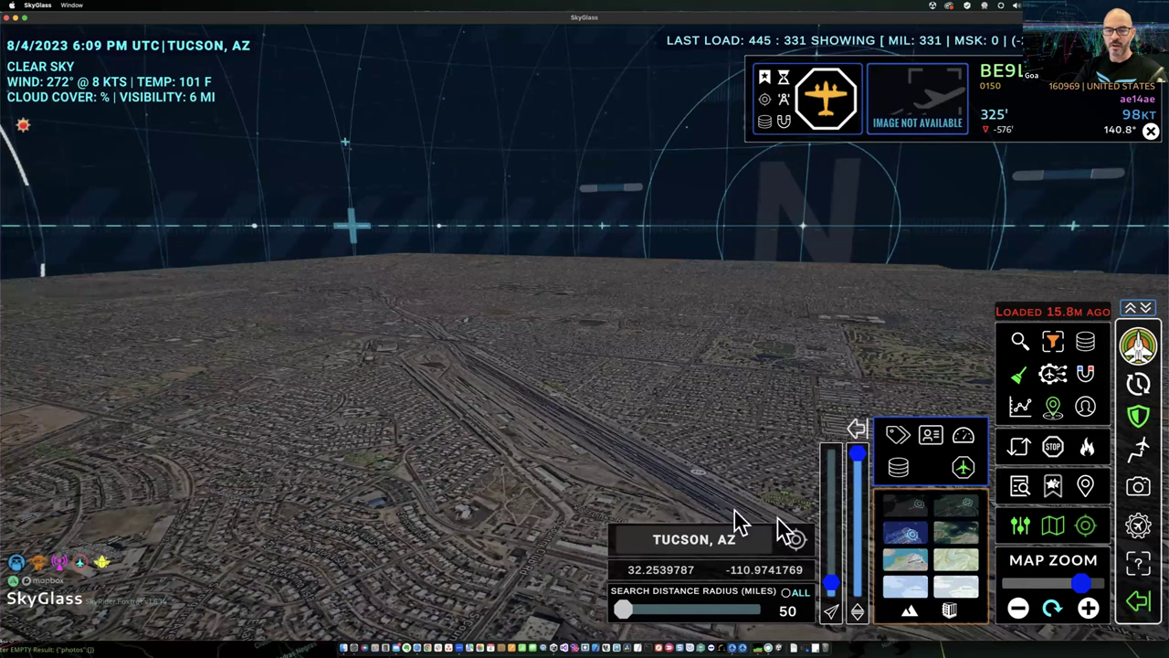
{"action": "left_click_drag", "start_coordinate": [618, 475], "coordinate": [673, 501]}
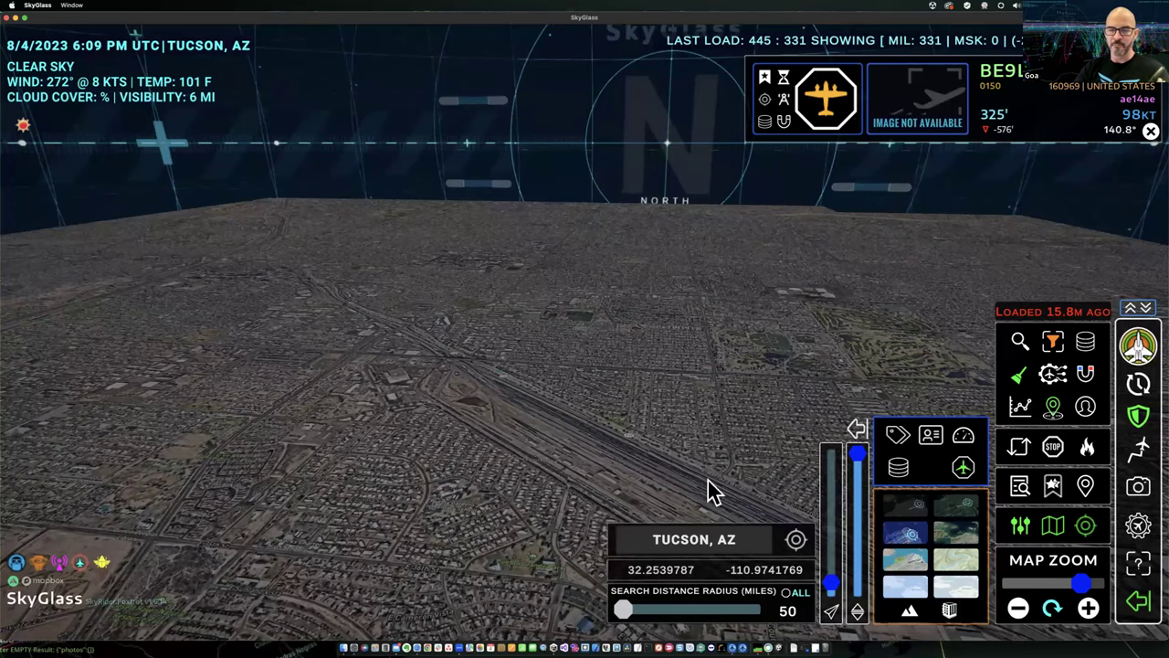
{"action": "left_click_drag", "start_coordinate": [710, 487], "coordinate": [605, 410]}
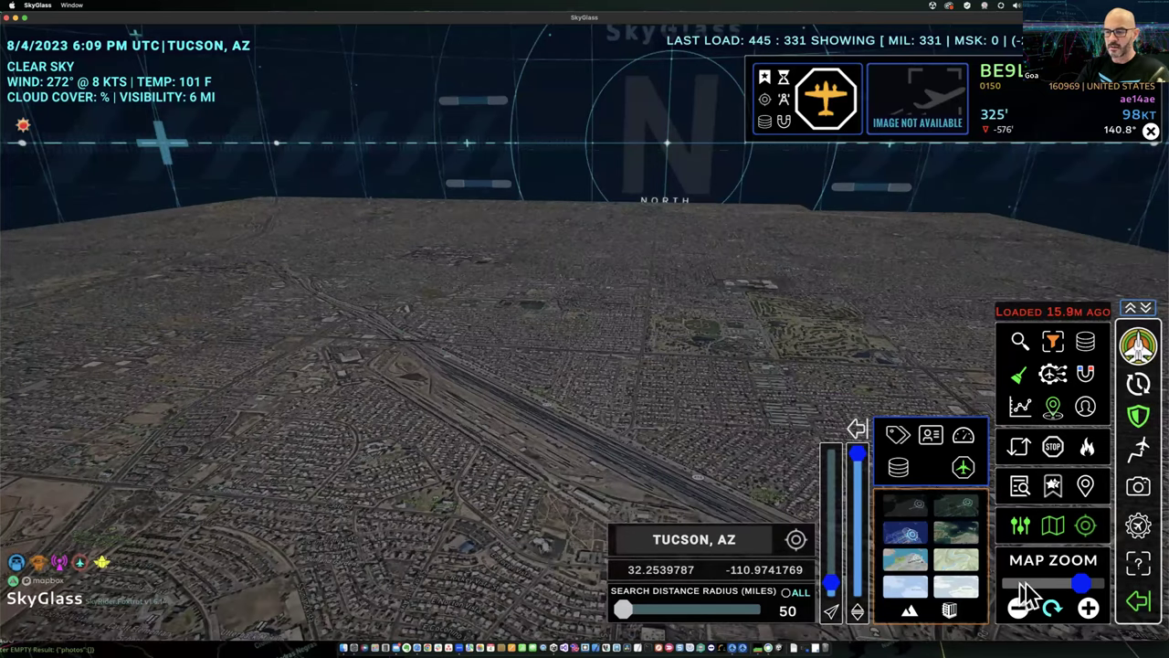
{"action": "left_click", "coordinate": [1088, 609]}
{"action": "mouse_move", "coordinate": [551, 442]}
{"action": "left_mouse_down"}
{"action": "mouse_move", "coordinate": [535, 470]}
{"action": "mouse_move", "coordinate": [554, 425]}
{"action": "left_mouse_up"}
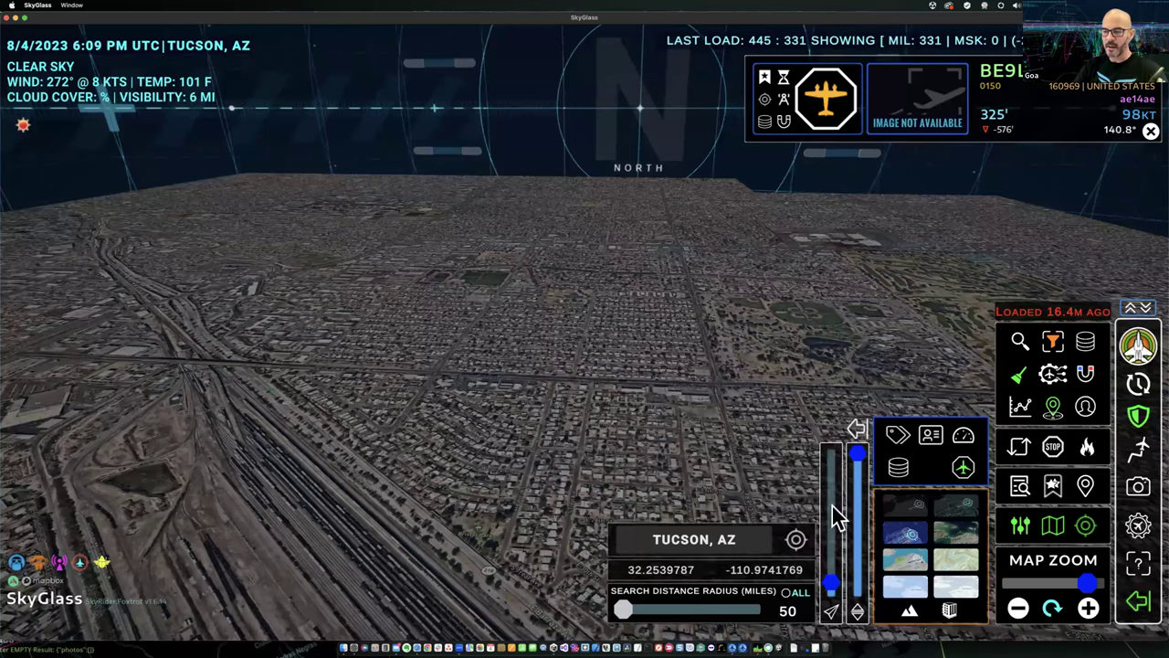
Lower the map zoom to near its minimum and center the map on BOCA RATON
{"action": "left_click", "coordinate": [1017, 583]}
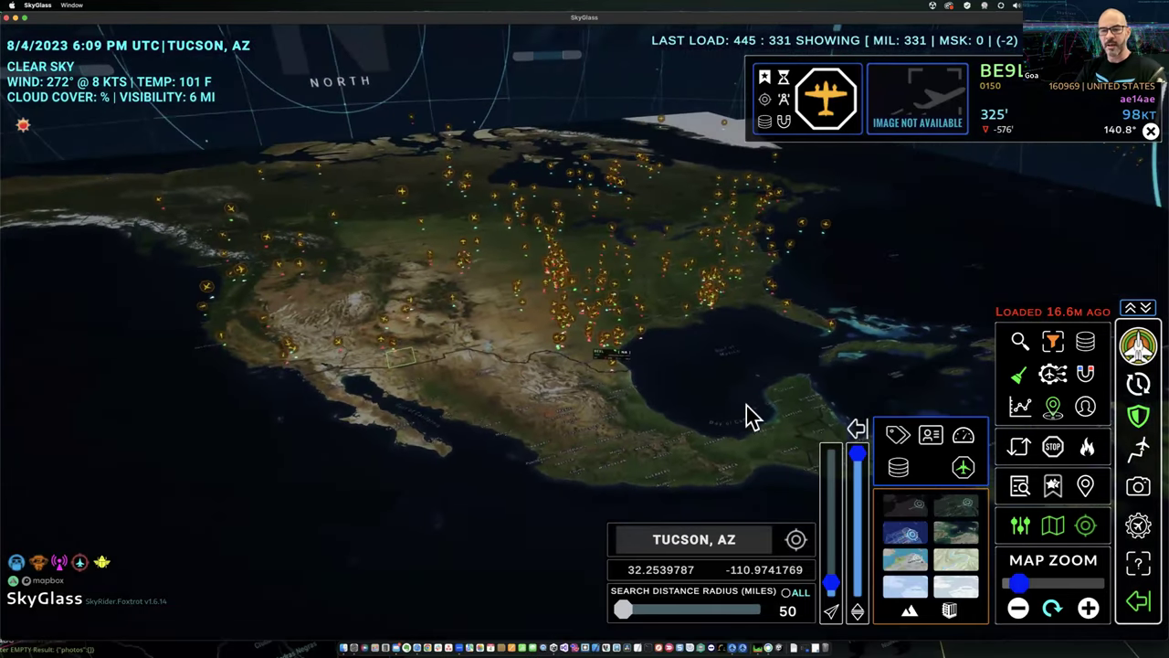
{"action": "left_click", "coordinate": [747, 546]}
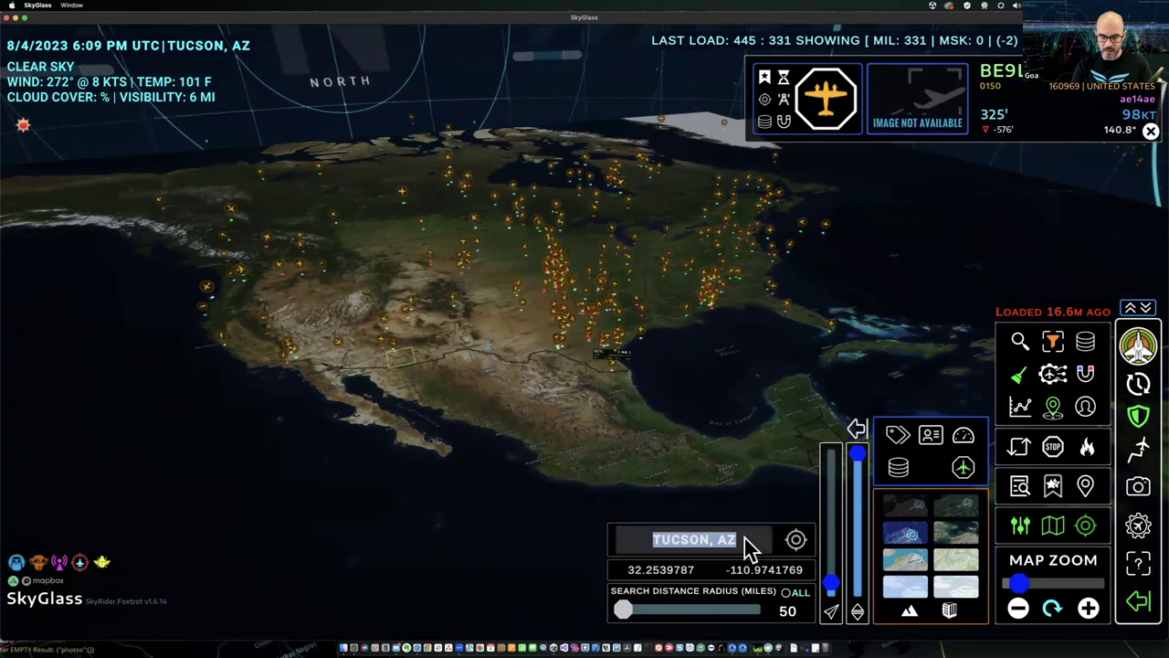
{"action": "type", "text": "BOAA RATON"}
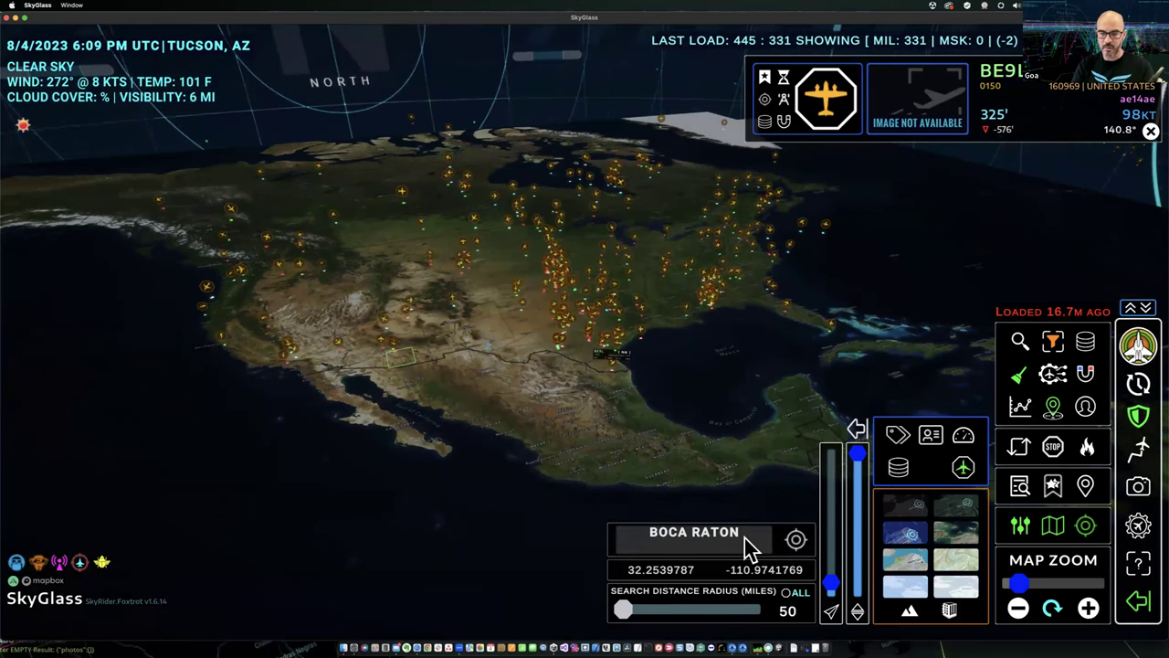
{"action": "key", "text": "Return"}
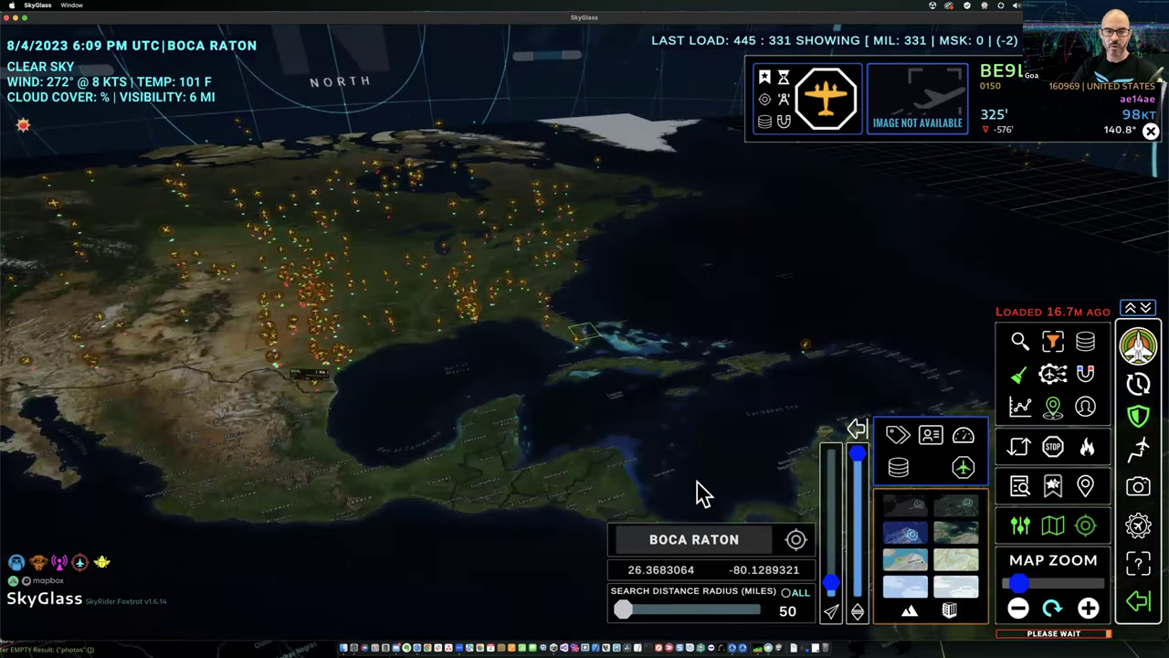
Raise the map zoom to about one third around Boca Raton and reduce the aircraft altitude scale to near its minimum
{"action": "scroll", "coordinate": [600, 407], "scroll_direction": "down", "scroll_amount": 5}
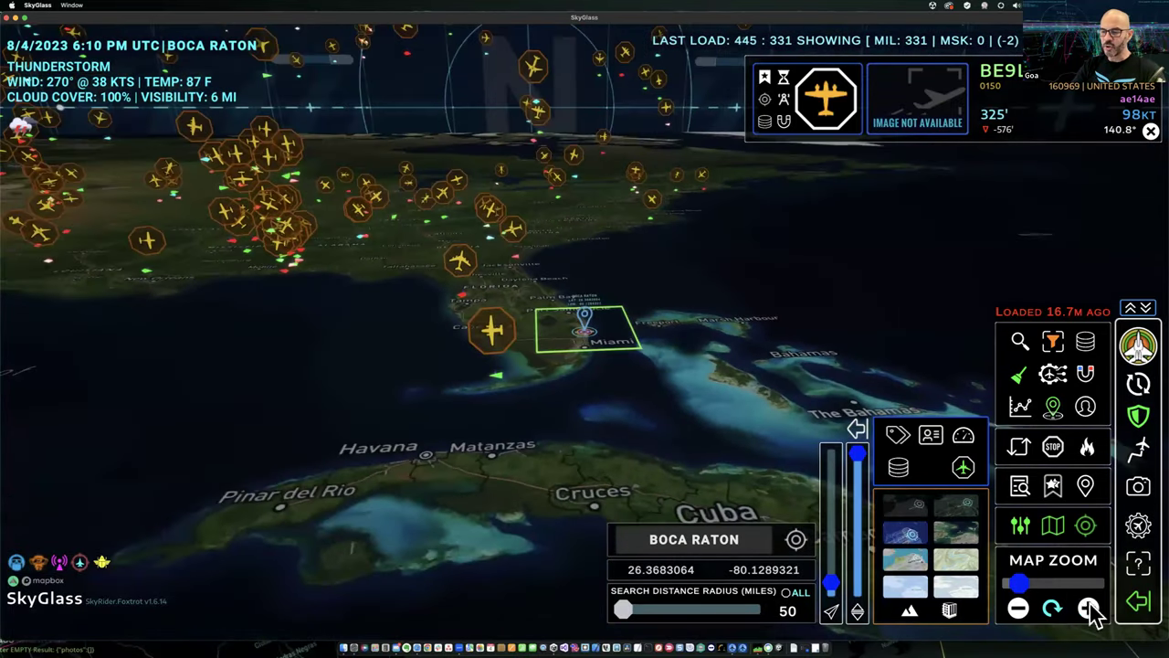
{"action": "left_click", "coordinate": [1036, 585]}
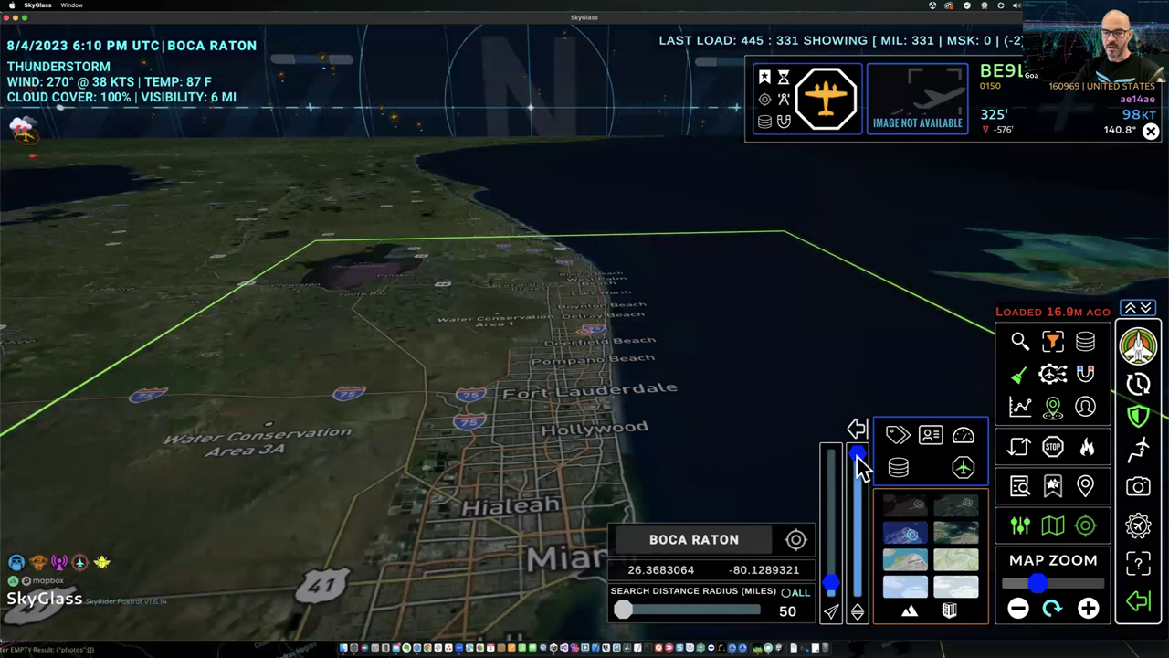
{"action": "left_click_drag", "start_coordinate": [857, 452], "coordinate": [863, 587]}
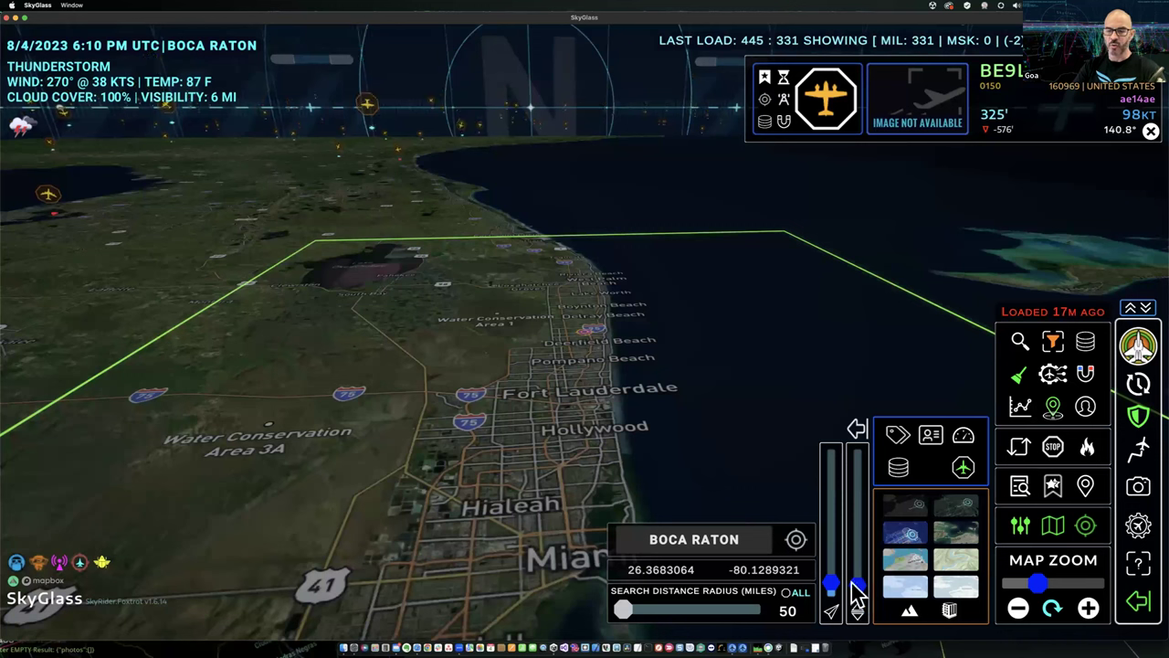
{"action": "mouse_move", "coordinate": [862, 589]}
{"action": "left_mouse_down"}
{"action": "mouse_move", "coordinate": [863, 567]}
{"action": "mouse_move", "coordinate": [860, 592]}
{"action": "left_mouse_up"}
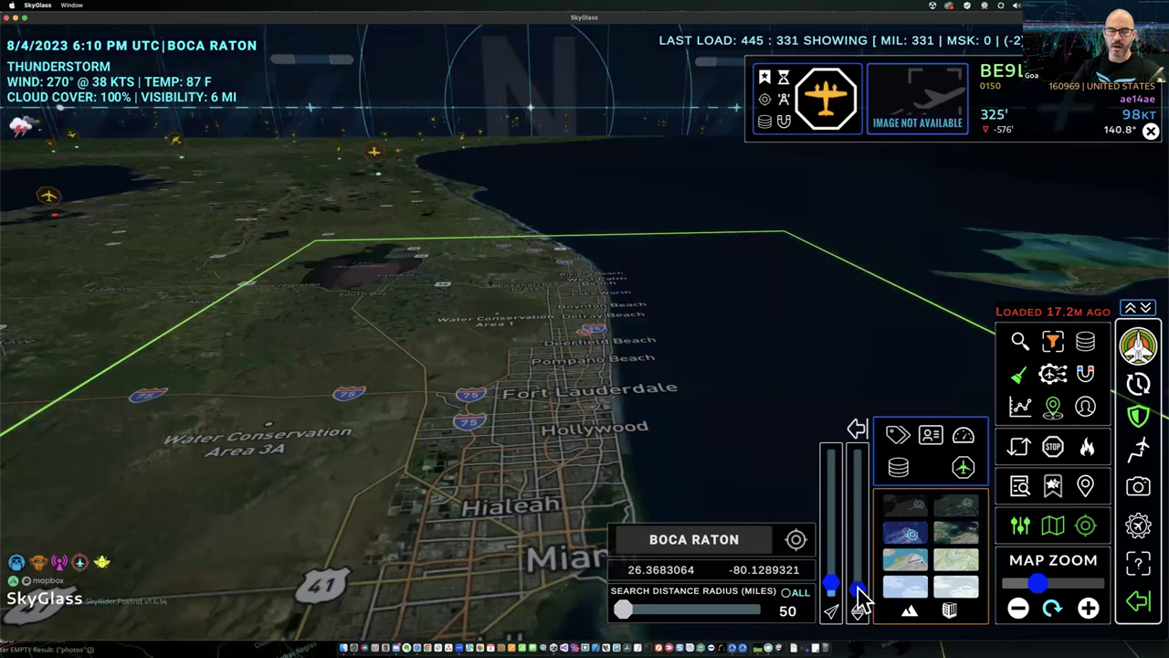
{"action": "scroll", "coordinate": [630, 457], "scroll_direction": "down", "scroll_amount": 5}
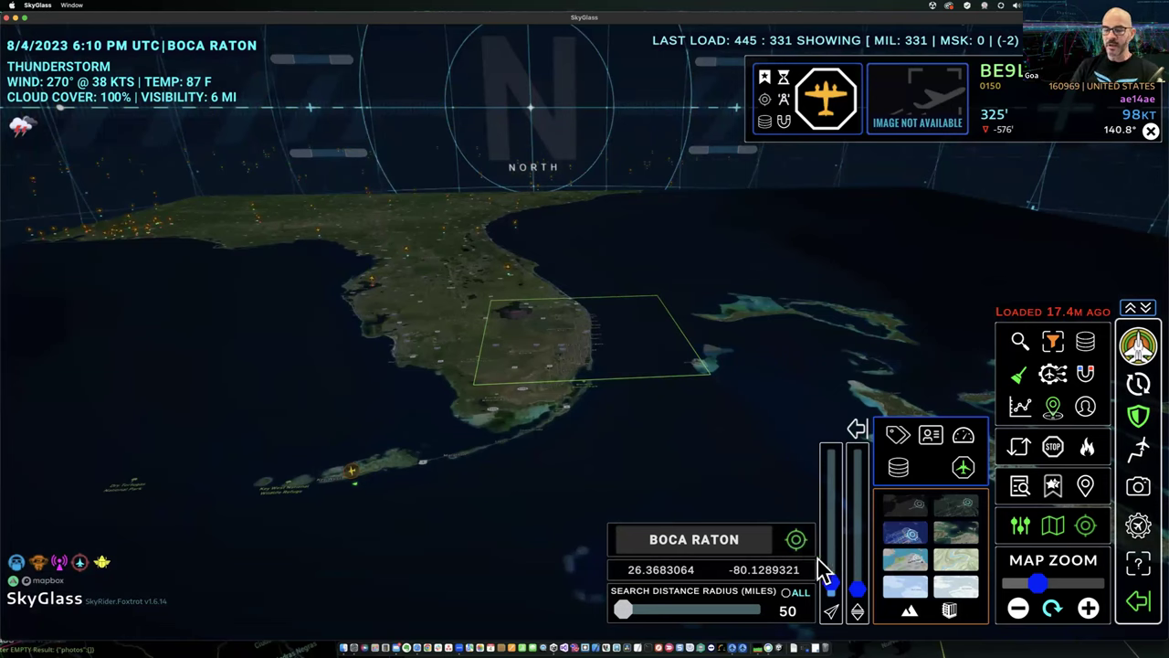
{"action": "mouse_move", "coordinate": [858, 589]}
{"action": "left_mouse_down"}
{"action": "mouse_move", "coordinate": [857, 541]}
{"action": "mouse_move", "coordinate": [859, 558]}
{"action": "mouse_move", "coordinate": [879, 553]}
{"action": "mouse_move", "coordinate": [862, 543]}
{"action": "mouse_move", "coordinate": [858, 592]}
{"action": "left_mouse_up"}
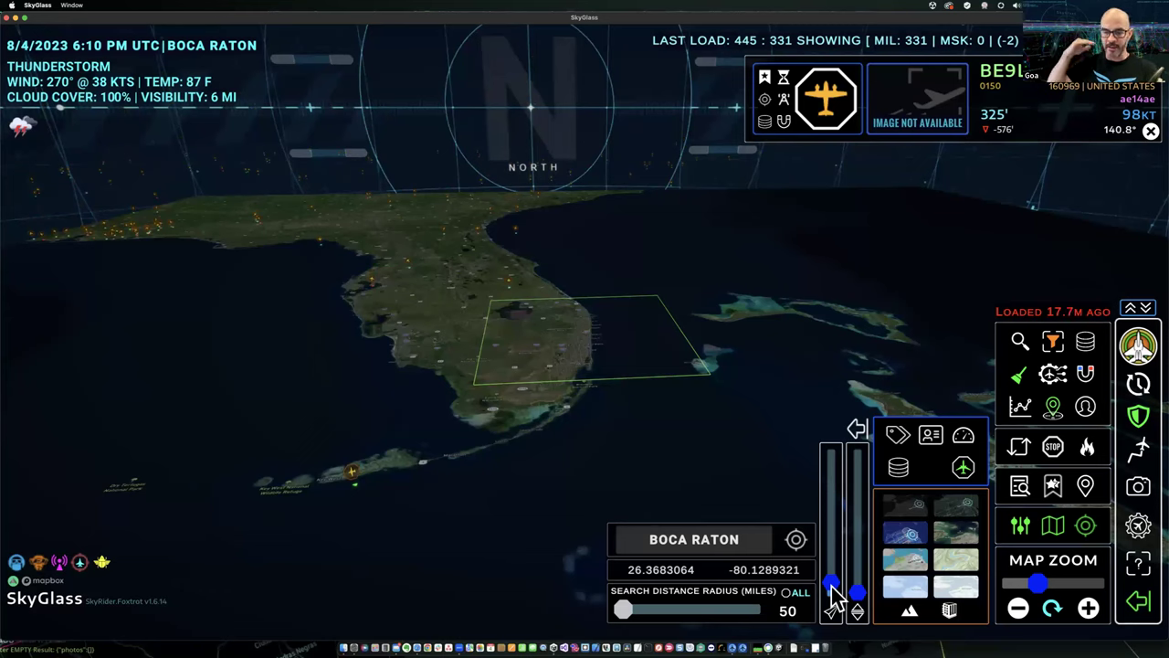
Enlarge the aircraft icons to a bit under half of the size range and view them over Florida
{"action": "left_click_drag", "start_coordinate": [833, 592], "coordinate": [836, 553]}
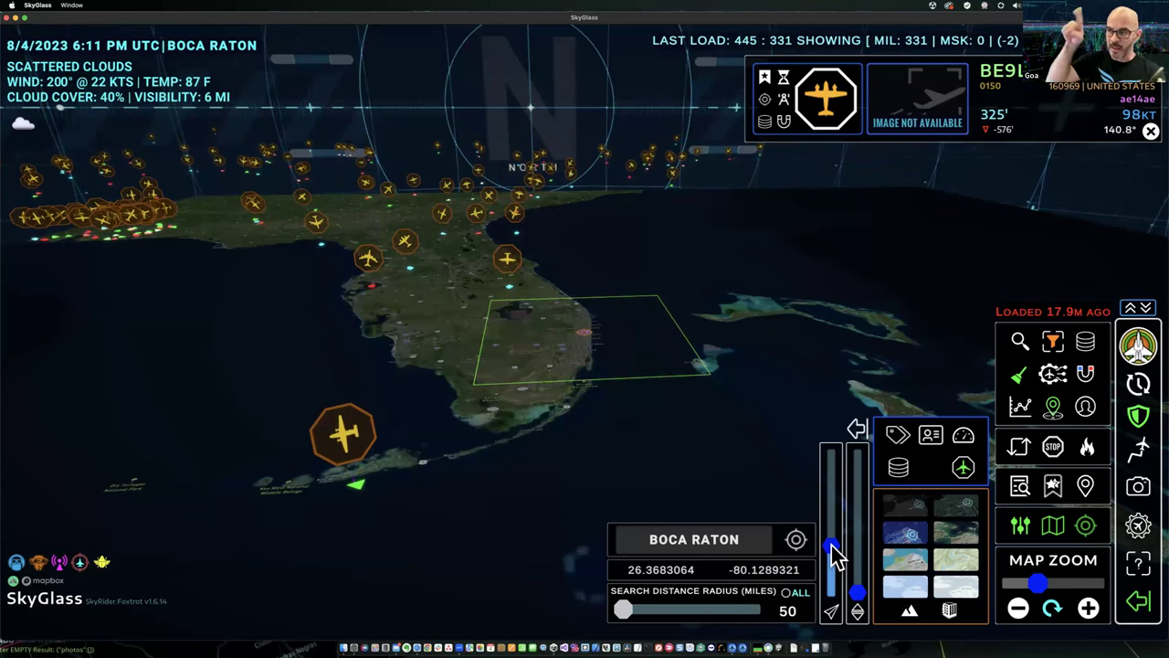
{"action": "mouse_move", "coordinate": [833, 553]}
{"action": "left_mouse_down"}
{"action": "mouse_move", "coordinate": [832, 507]}
{"action": "mouse_move", "coordinate": [845, 534]}
{"action": "mouse_move", "coordinate": [847, 514]}
{"action": "mouse_move", "coordinate": [845, 548]}
{"action": "left_mouse_up"}
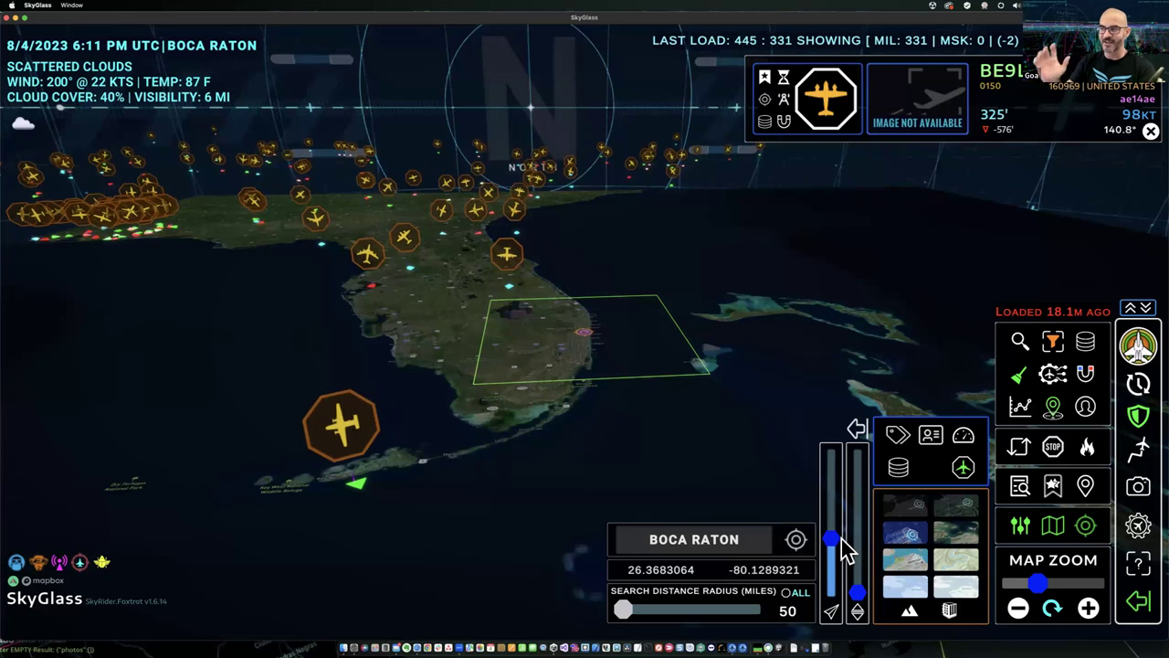
{"action": "left_click_drag", "start_coordinate": [593, 439], "coordinate": [530, 451]}
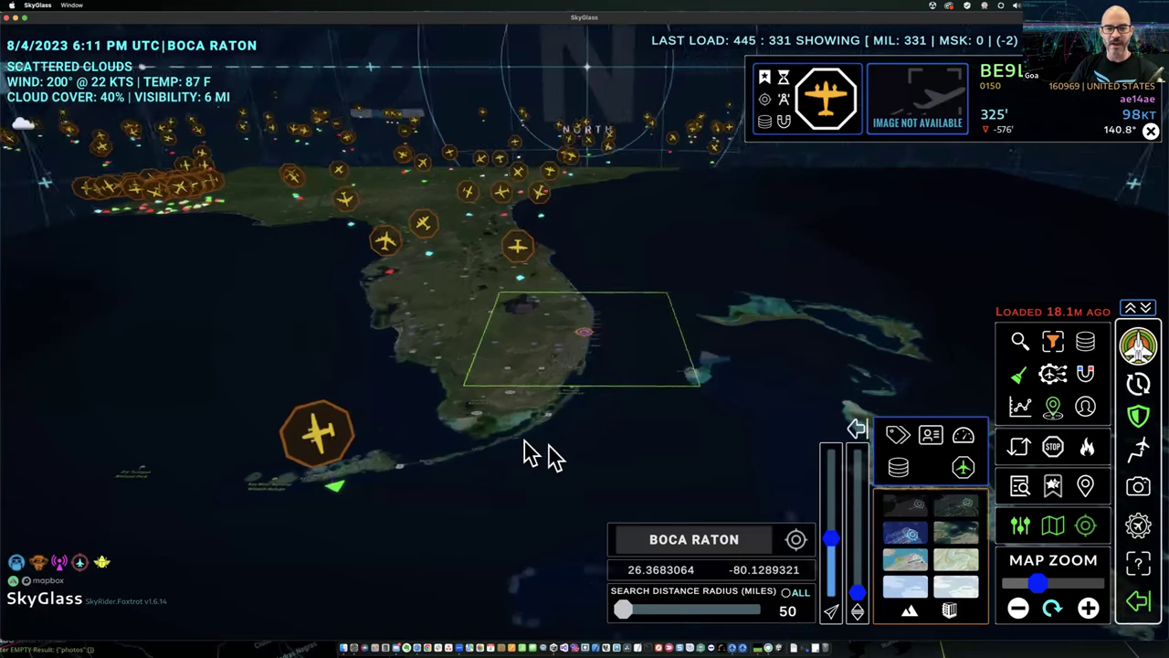
Lower the map zoom to show all of North America and raise the aircraft altitude scale to its maximum
{"action": "scroll", "coordinate": [595, 454], "scroll_direction": "down", "scroll_amount": 5}
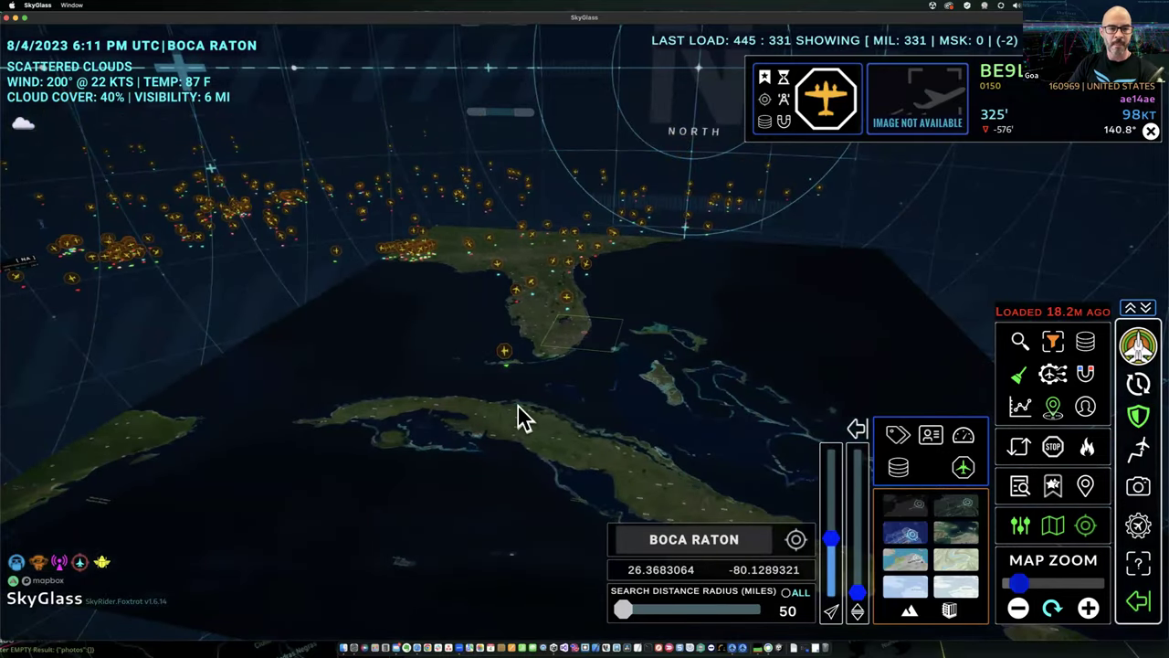
{"action": "scroll", "coordinate": [715, 493], "scroll_direction": "down", "scroll_amount": 5}
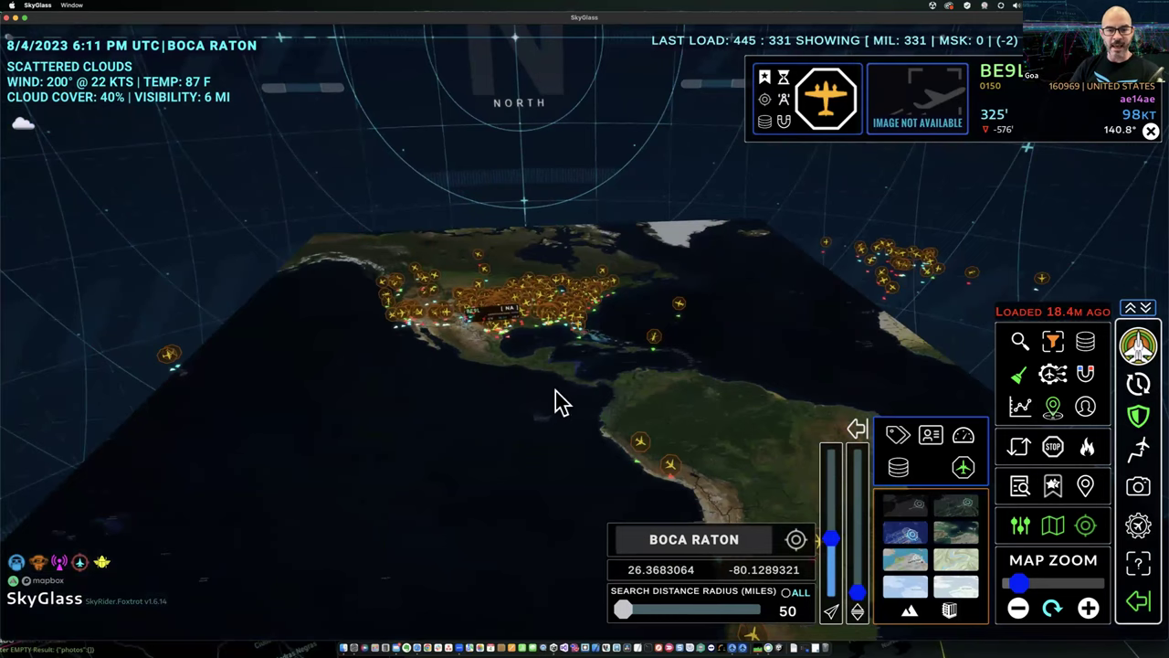
{"action": "scroll", "coordinate": [557, 404], "scroll_direction": "up", "scroll_amount": 3}
{"action": "scroll", "coordinate": [557, 404], "scroll_direction": "up", "scroll_amount": 3}
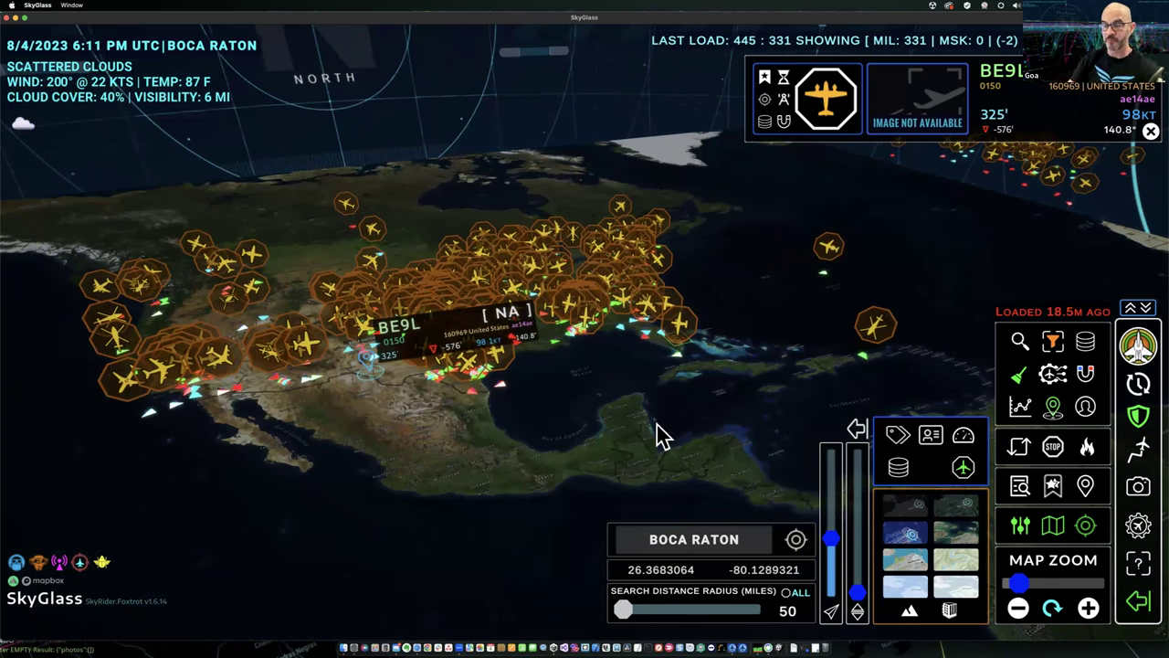
{"action": "left_click_drag", "start_coordinate": [859, 594], "coordinate": [857, 455]}
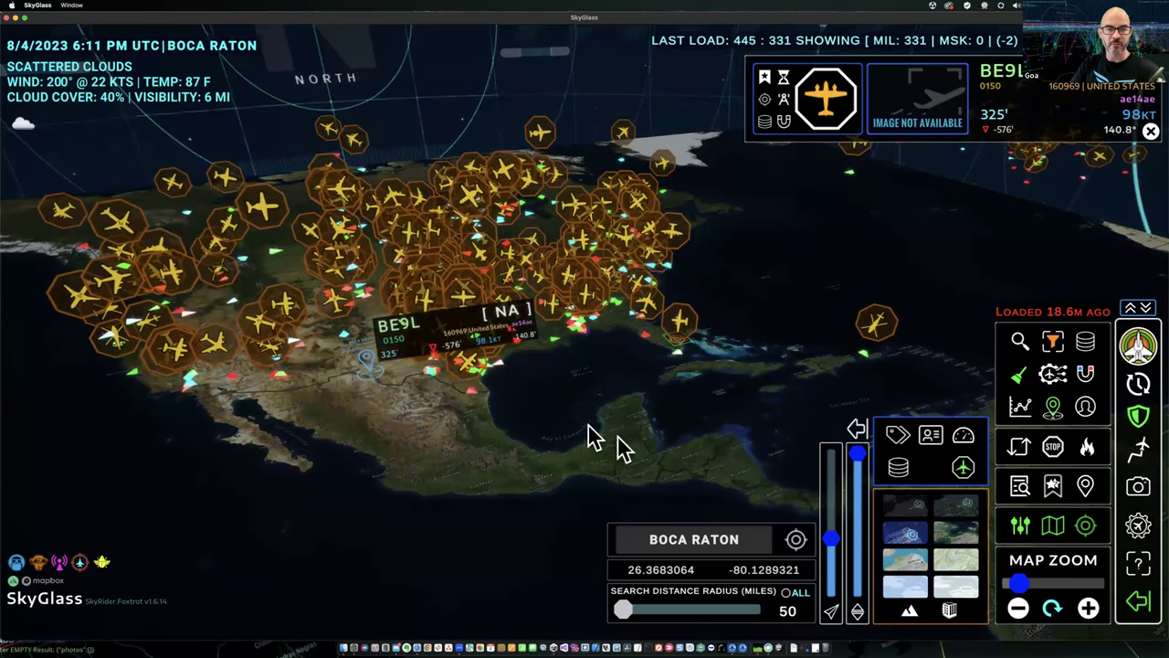
Reduce the aircraft icons to about a quarter of the size range and view their altitude spread over North America
{"action": "left_click_drag", "start_coordinate": [829, 539], "coordinate": [829, 557]}
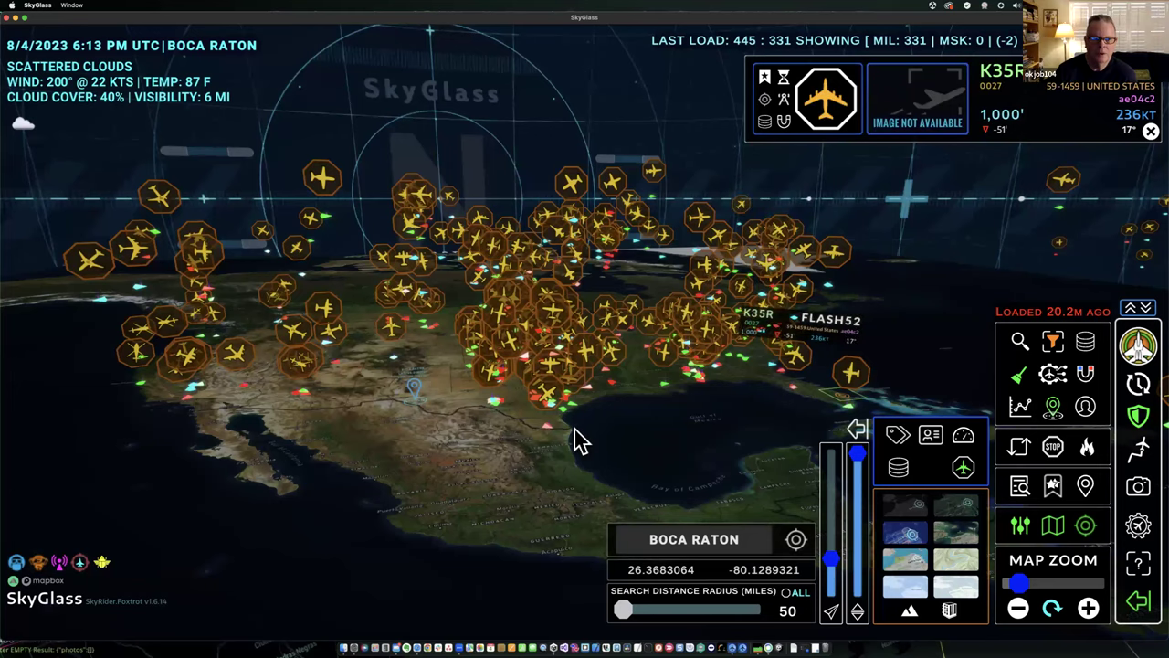
{"action": "left_click_drag", "start_coordinate": [478, 449], "coordinate": [670, 469]}
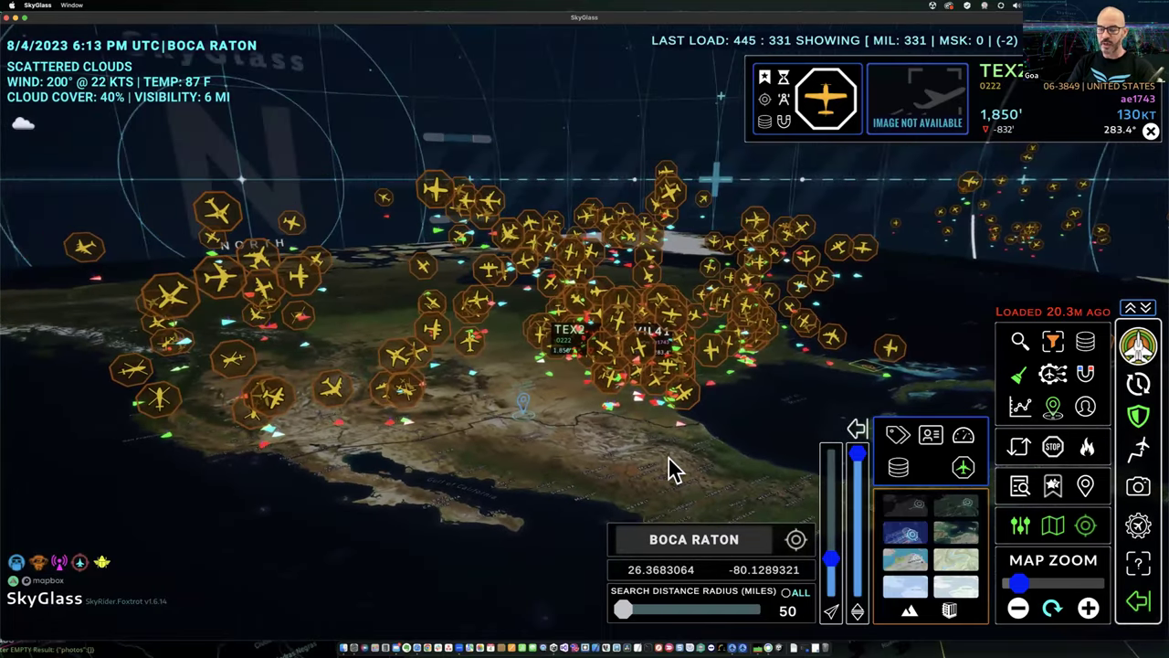
{"action": "mouse_move", "coordinate": [858, 458]}
{"action": "left_mouse_down"}
{"action": "mouse_move", "coordinate": [866, 544]}
{"action": "mouse_move", "coordinate": [858, 457]}
{"action": "mouse_move", "coordinate": [854, 539]}
{"action": "mouse_move", "coordinate": [858, 454]}
{"action": "left_mouse_up"}
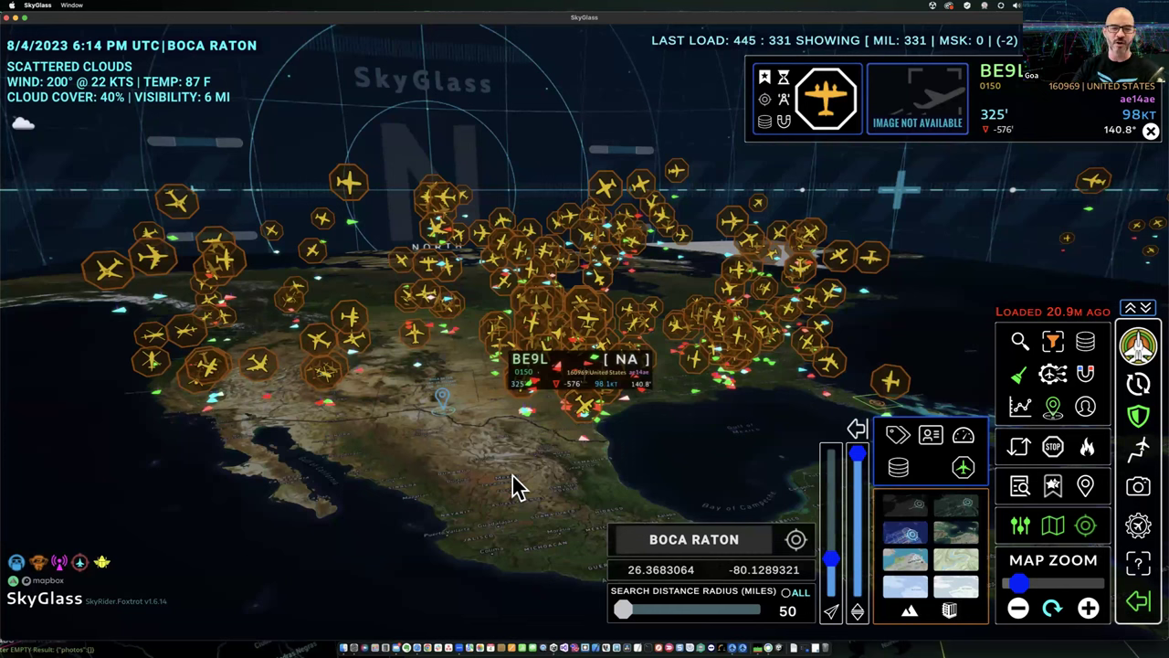
{"action": "left_click_drag", "start_coordinate": [494, 483], "coordinate": [594, 480]}
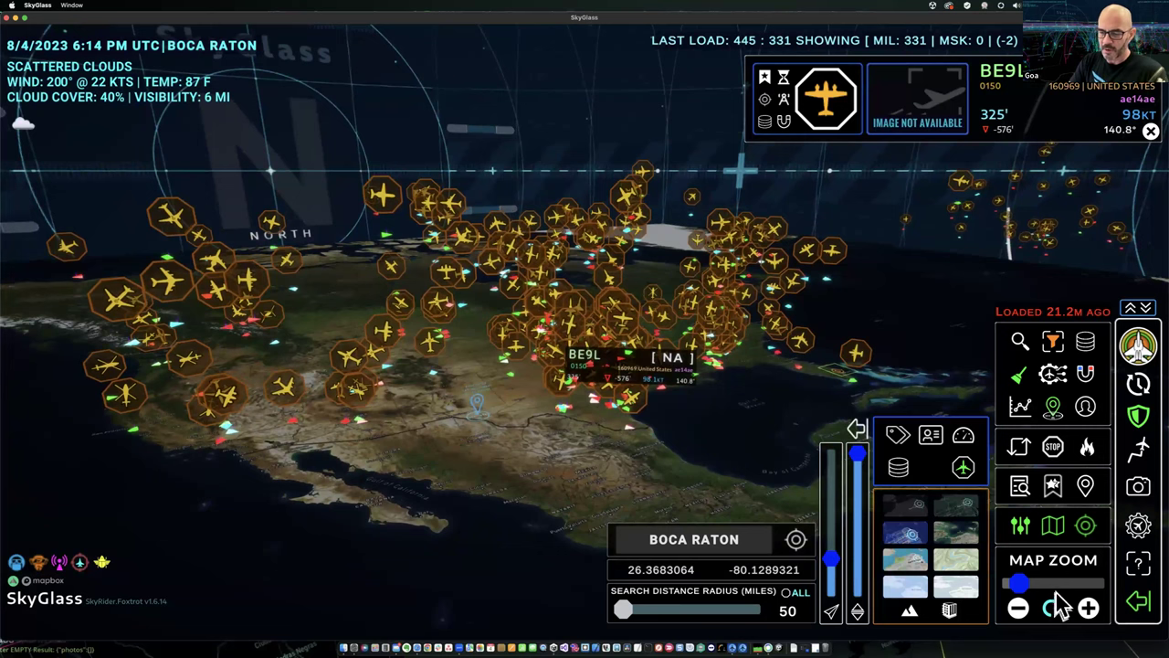
Hide the map style choices and expand the vertical slider group after toggling it off and on
{"action": "left_click", "coordinate": [1054, 529]}
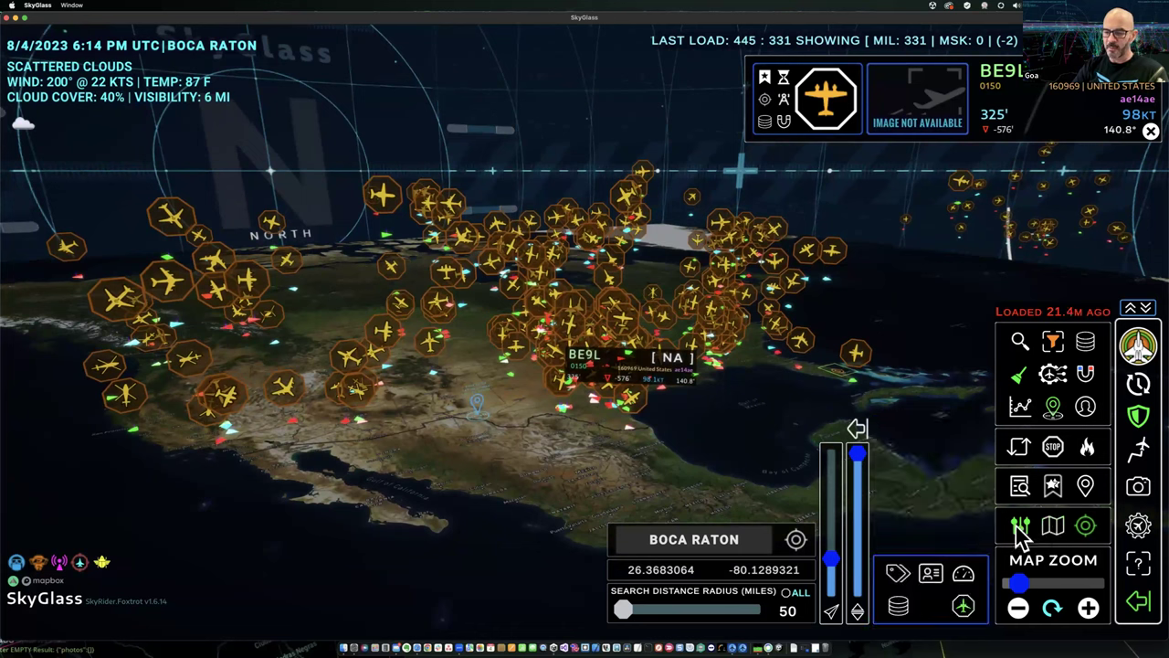
{"action": "left_click", "coordinate": [1022, 527]}
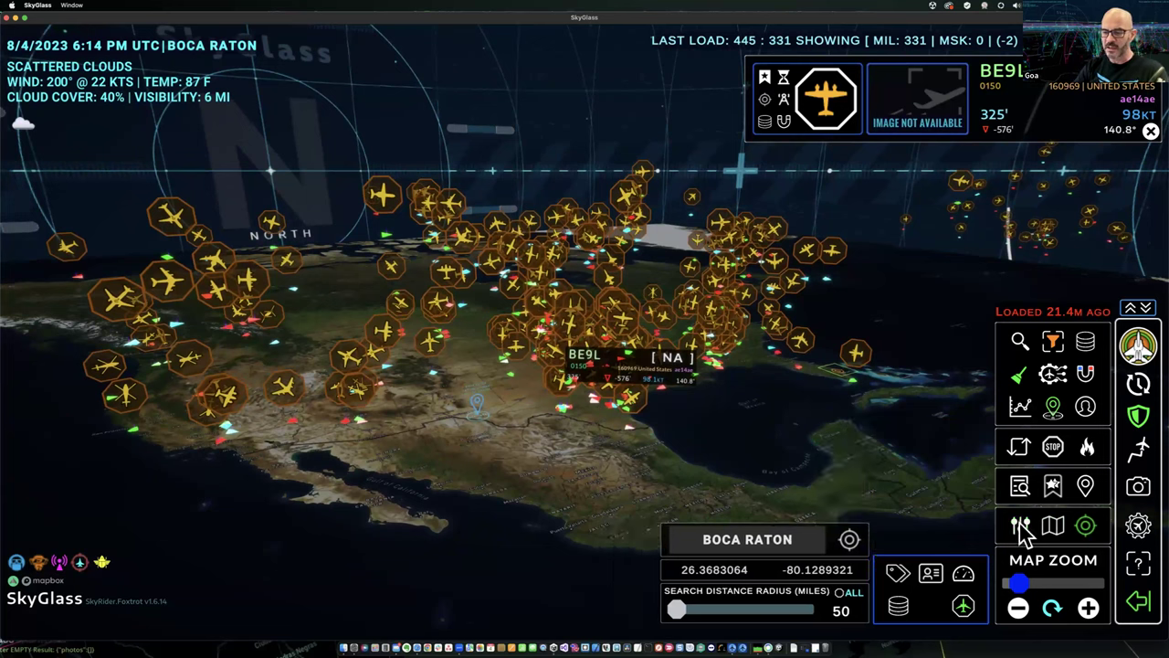
{"action": "left_click", "coordinate": [1021, 528]}
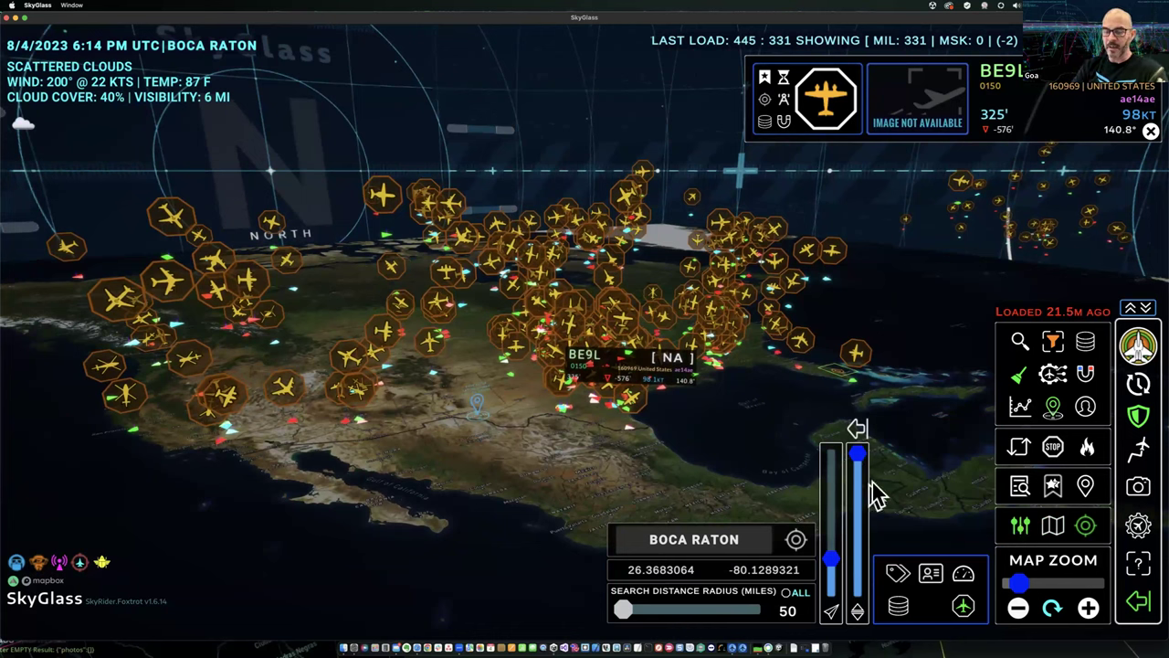
{"action": "left_click", "coordinate": [857, 429]}
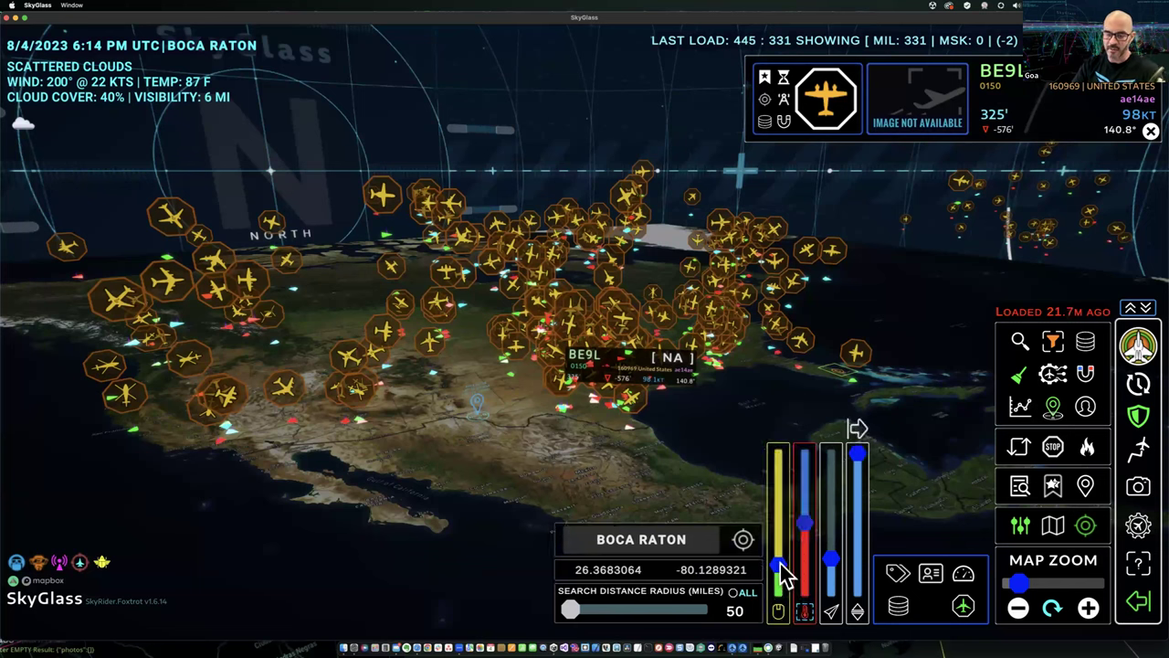
Try mouse sensitivity near its minimum and maximum while moving the map, and settle it at about a quarter
{"action": "left_click_drag", "start_coordinate": [779, 563], "coordinate": [782, 559]}
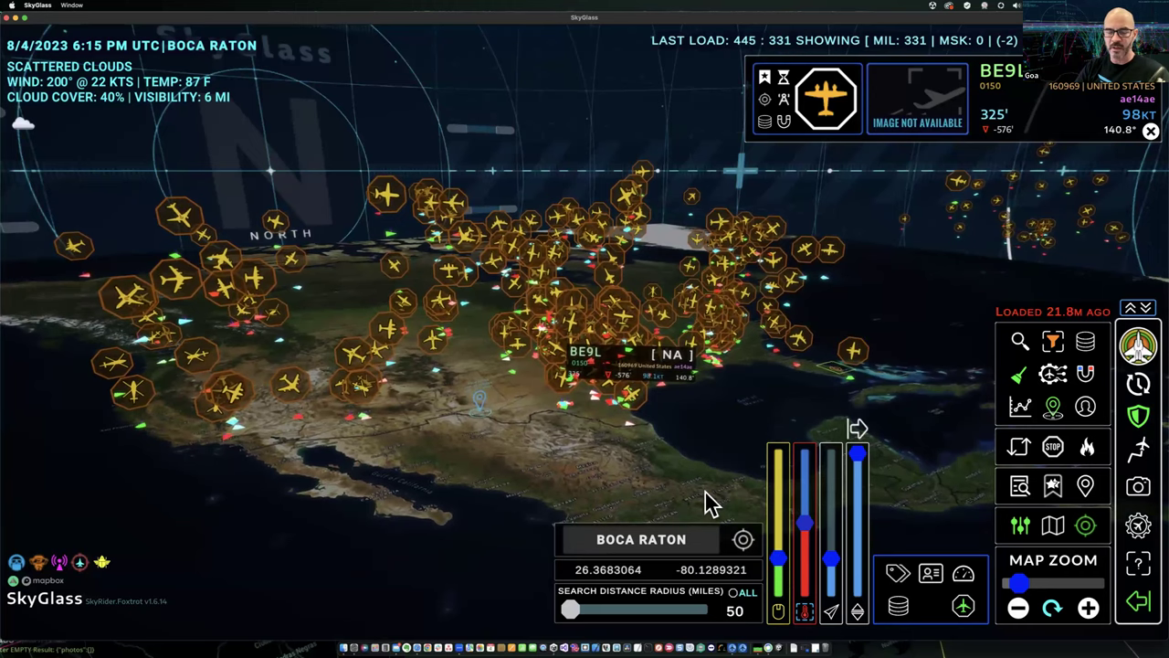
{"action": "left_click_drag", "start_coordinate": [695, 485], "coordinate": [663, 491]}
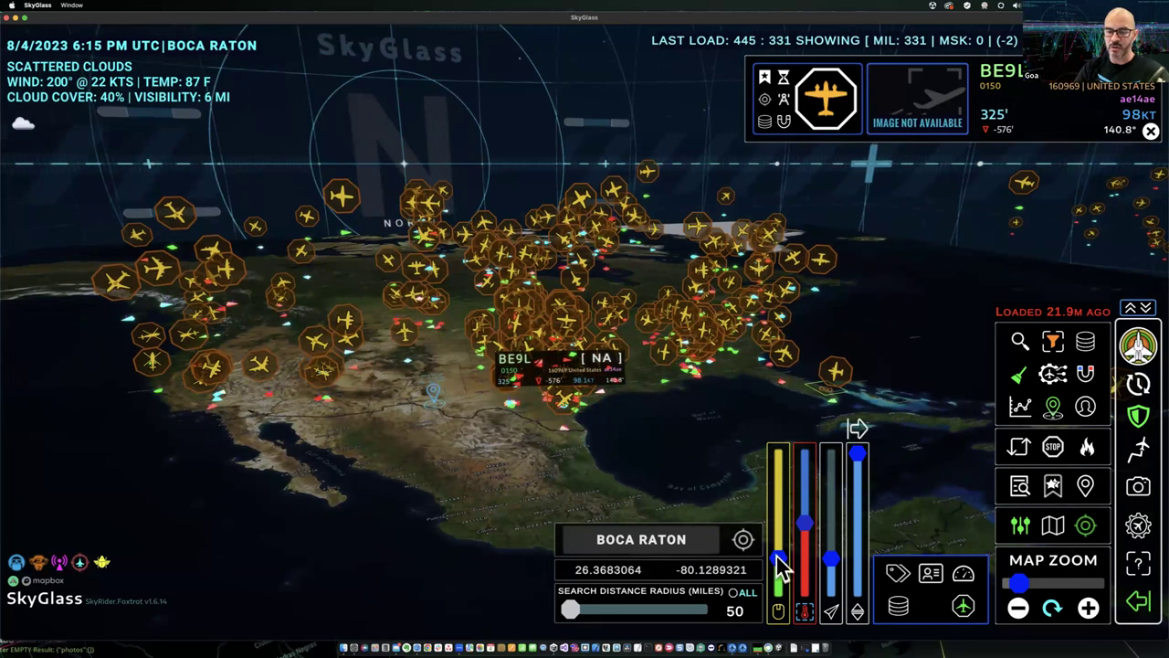
{"action": "left_click_drag", "start_coordinate": [778, 566], "coordinate": [778, 582]}
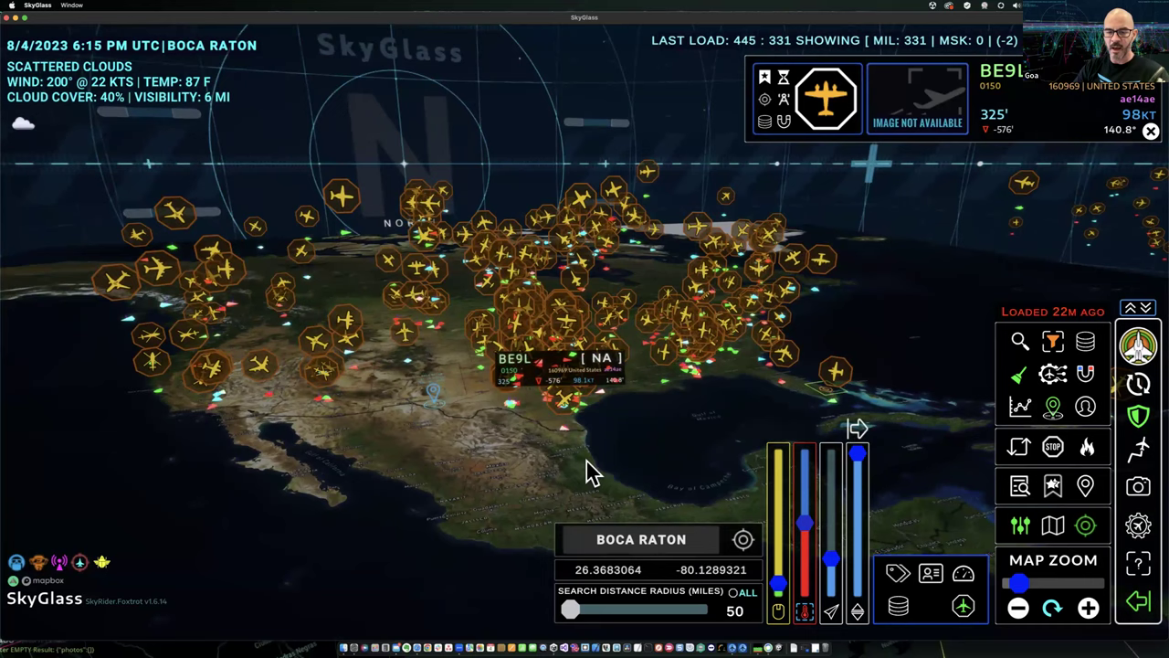
{"action": "left_click_drag", "start_coordinate": [778, 585], "coordinate": [778, 460]}
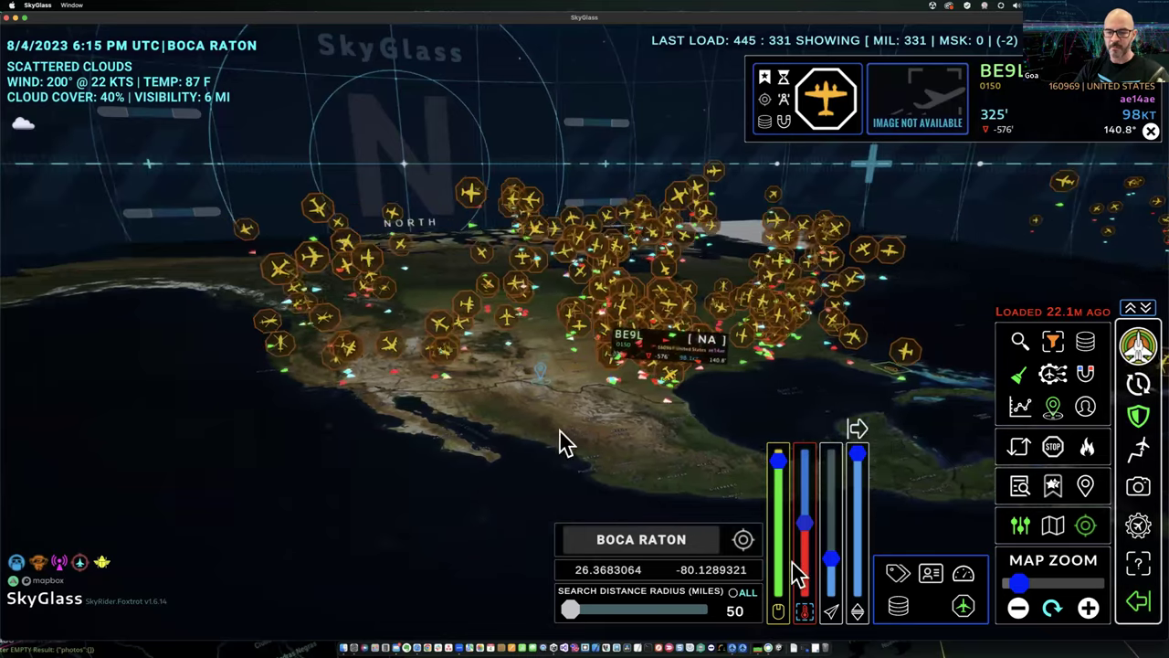
{"action": "left_click", "coordinate": [778, 561]}
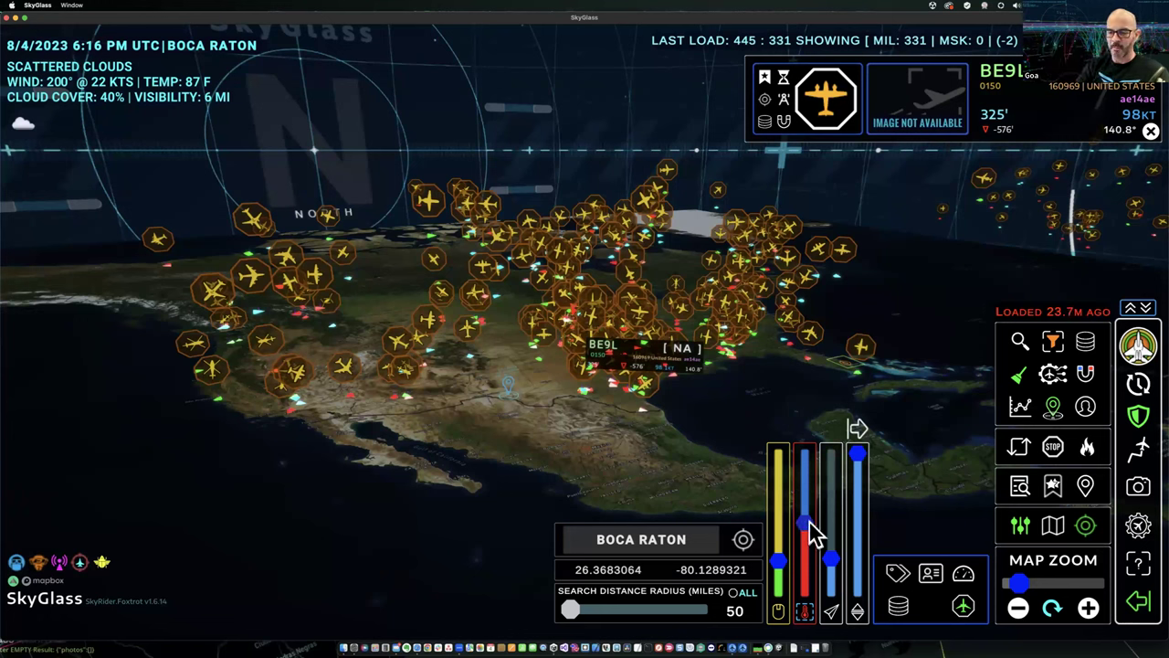
Collapse the extended sliders and toggle the location and search radius controls off and on
{"action": "mouse_move", "coordinate": [813, 533]}
{"action": "left_mouse_down"}
{"action": "mouse_move", "coordinate": [816, 470]}
{"action": "mouse_move", "coordinate": [808, 610]}
{"action": "mouse_move", "coordinate": [804, 538]}
{"action": "left_mouse_up"}
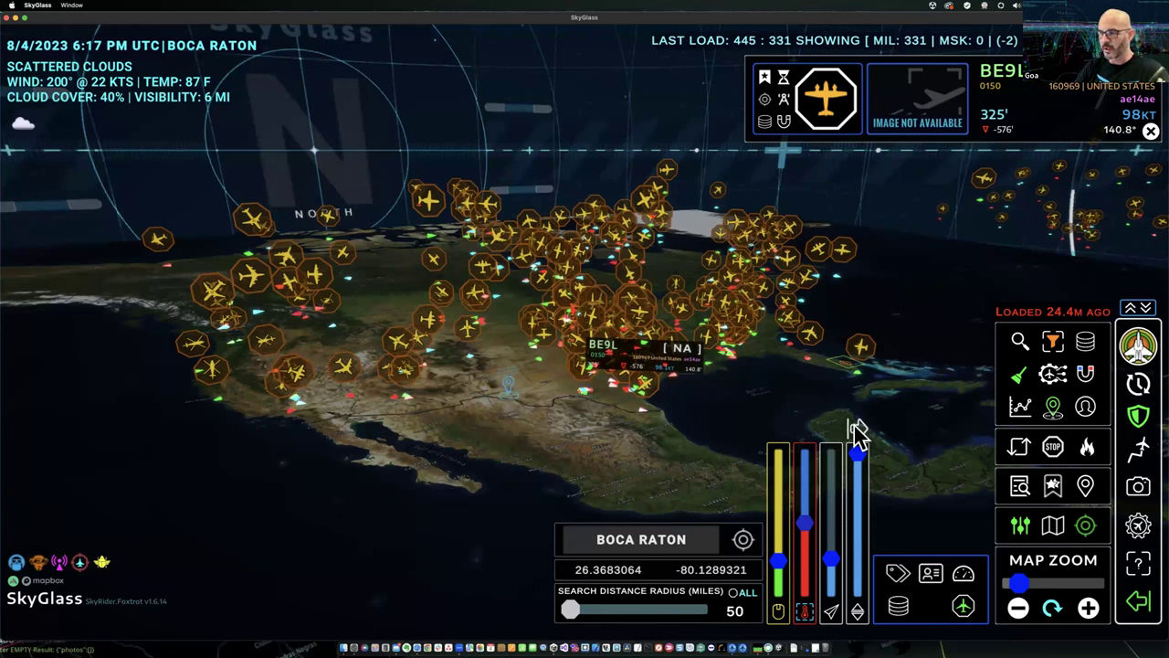
{"action": "left_click", "coordinate": [856, 429]}
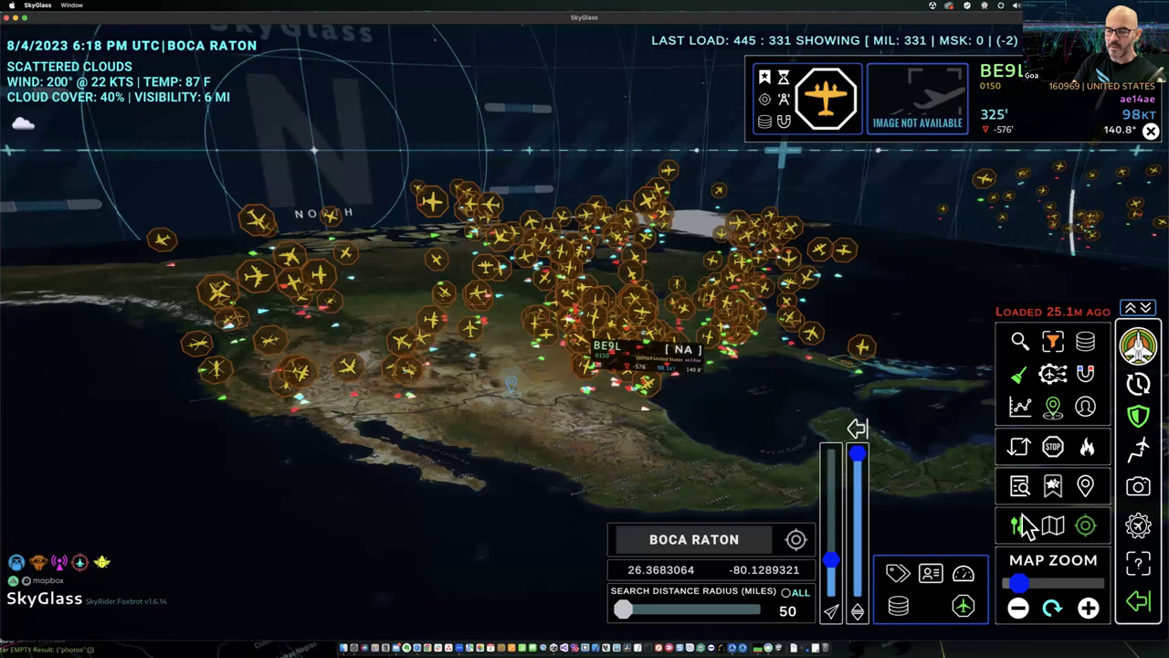
{"action": "left_click", "coordinate": [1086, 526]}
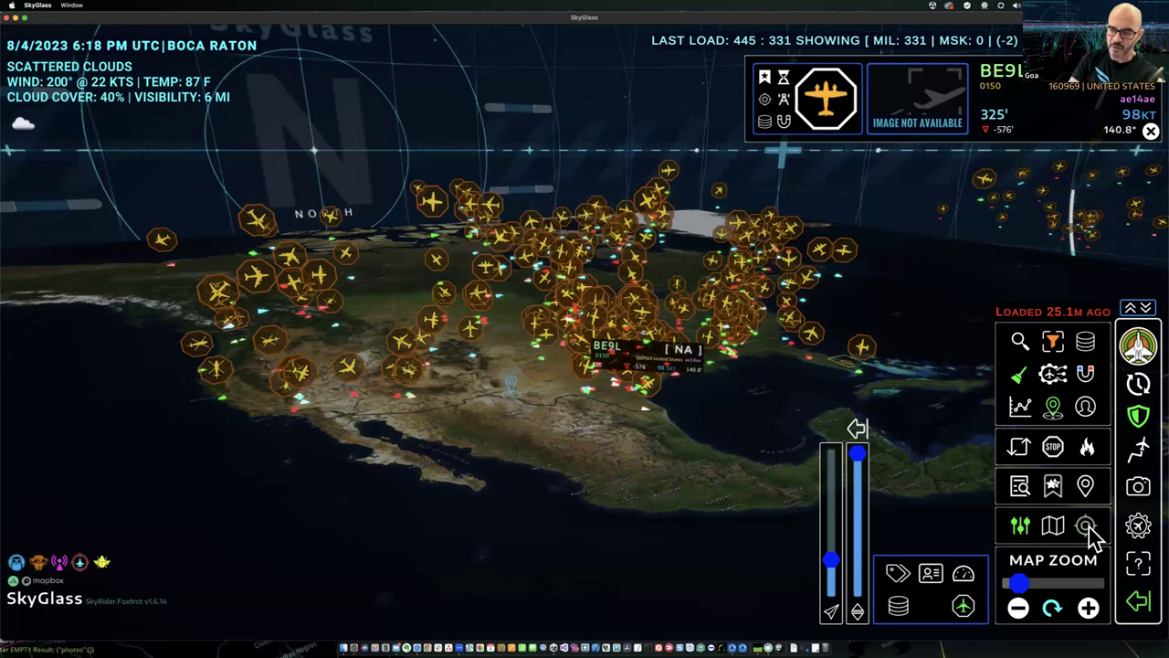
{"action": "left_click", "coordinate": [1090, 529]}
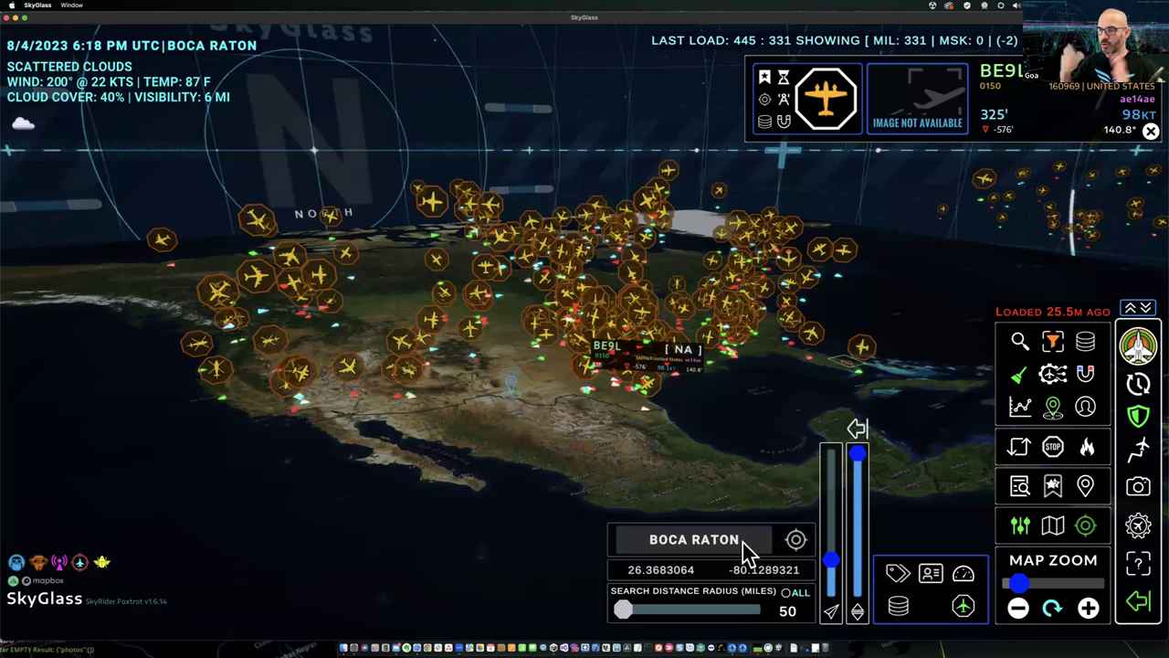
Raise the mouse sensitivity to just under a third and move the map from North America across the Atlantic to Europe
{"action": "left_click_drag", "start_coordinate": [536, 469], "coordinate": [725, 410]}
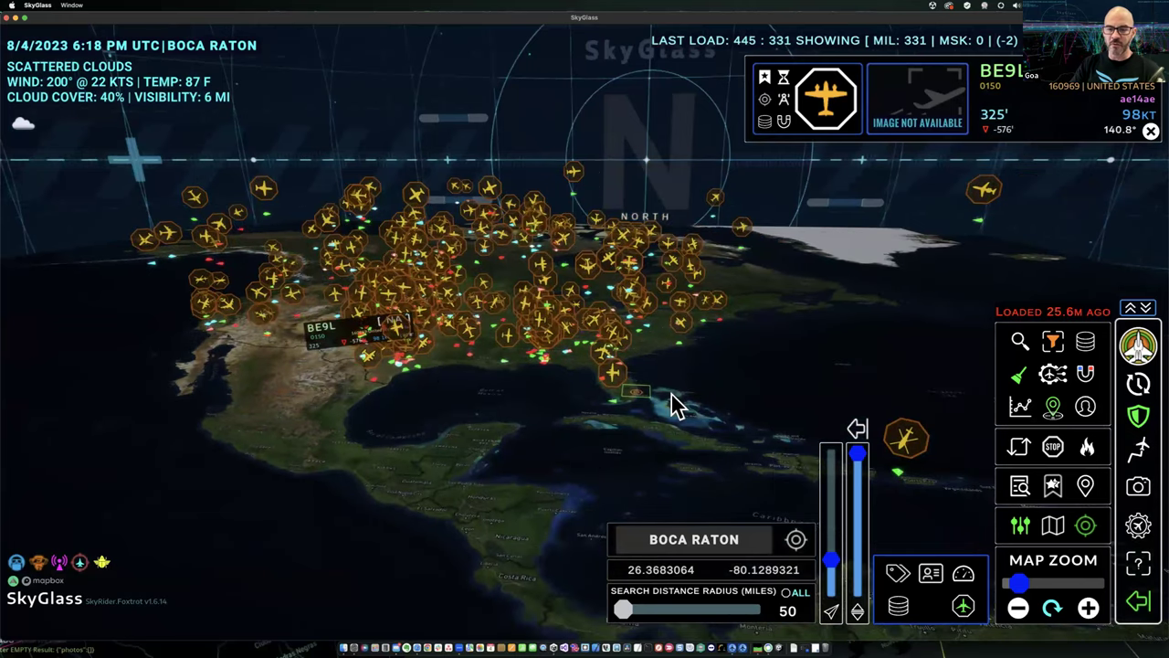
{"action": "left_click_drag", "start_coordinate": [491, 396], "coordinate": [388, 370]}
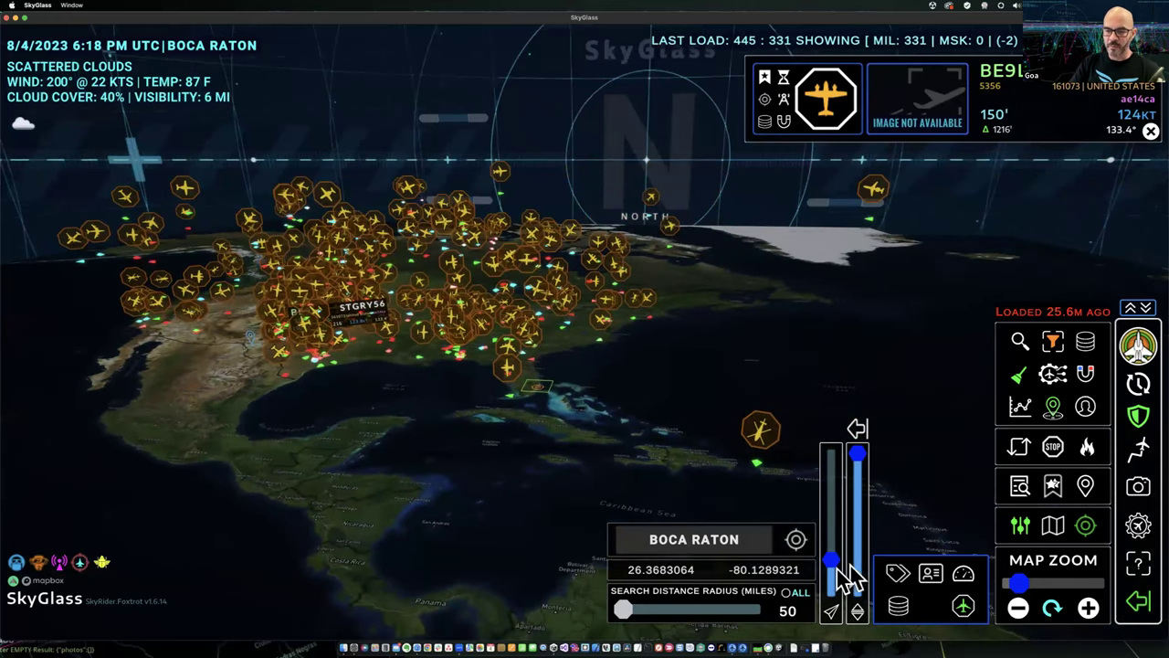
{"action": "left_click", "coordinate": [857, 428]}
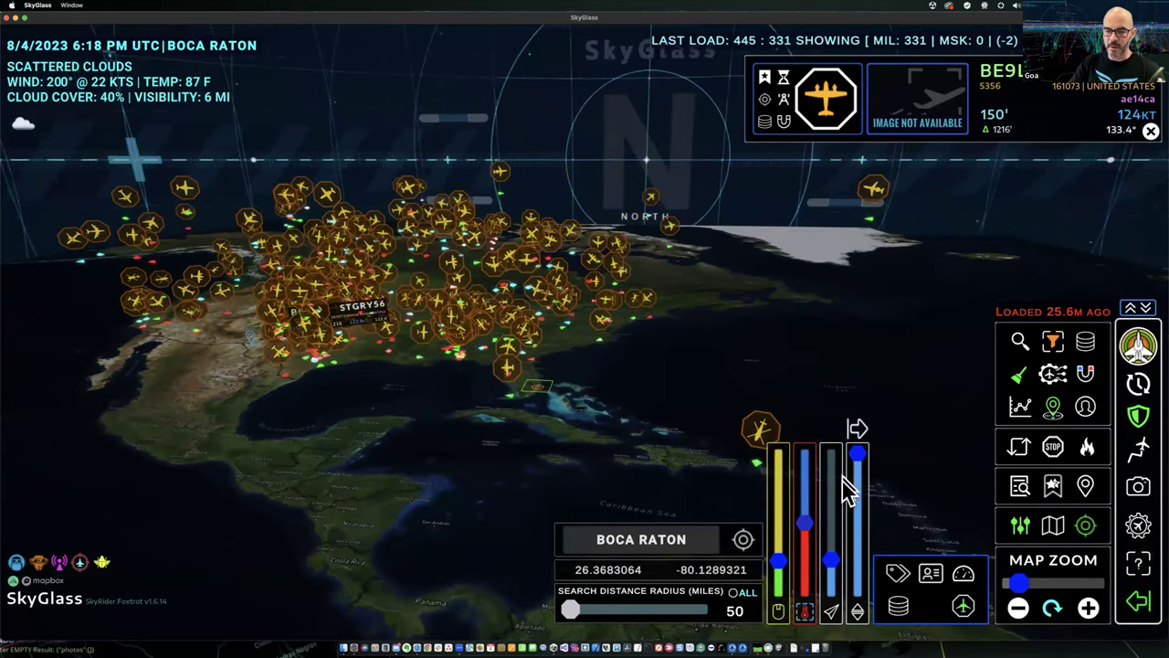
{"action": "left_click_drag", "start_coordinate": [779, 563], "coordinate": [779, 553]}
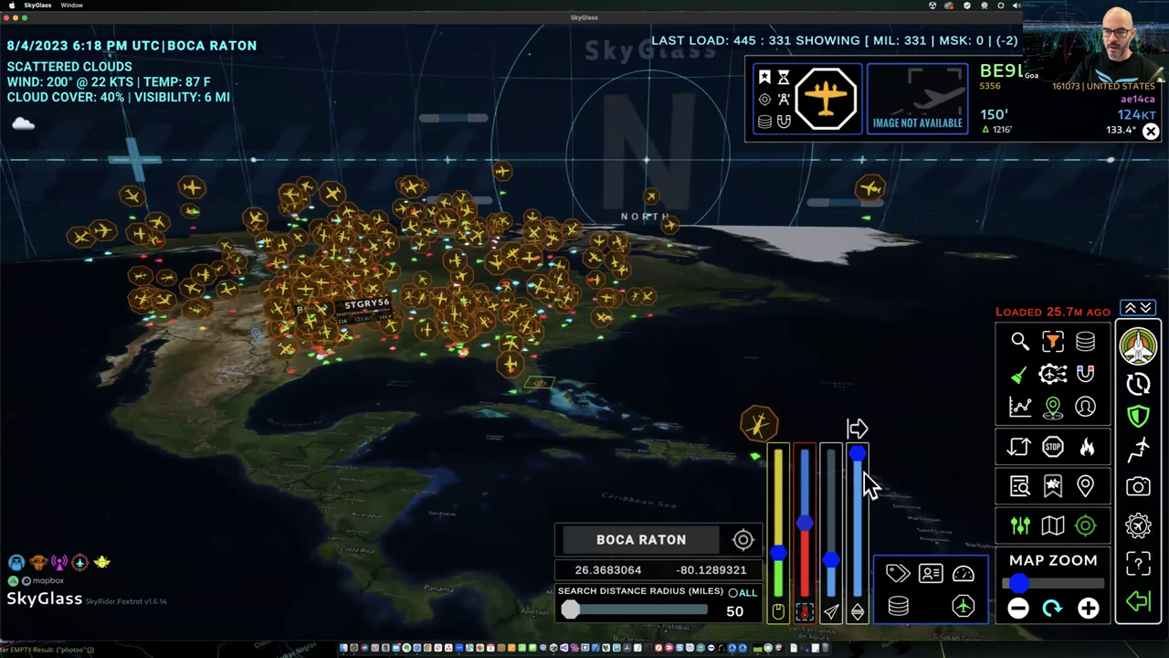
{"action": "left_click", "coordinate": [856, 428]}
{"action": "left_click_drag", "start_coordinate": [1041, 279], "coordinate": [393, 328]}
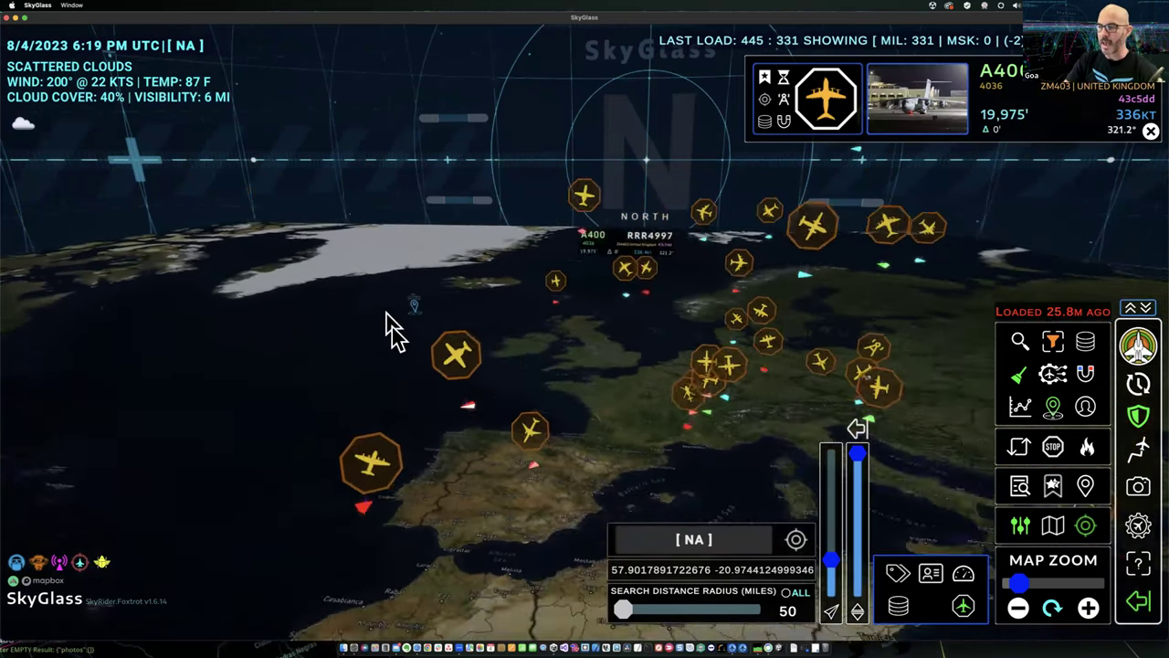
{"action": "left_click_drag", "start_coordinate": [613, 444], "coordinate": [462, 342]}
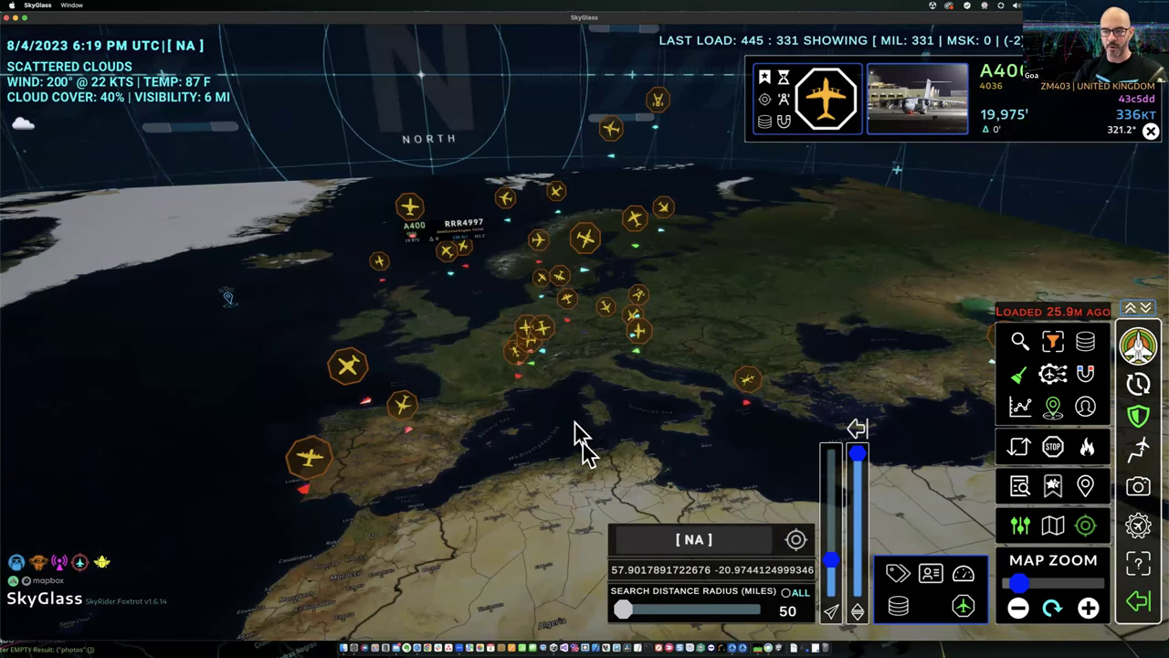
Center the map on LAX using its airport code
{"action": "left_click", "coordinate": [734, 539]}
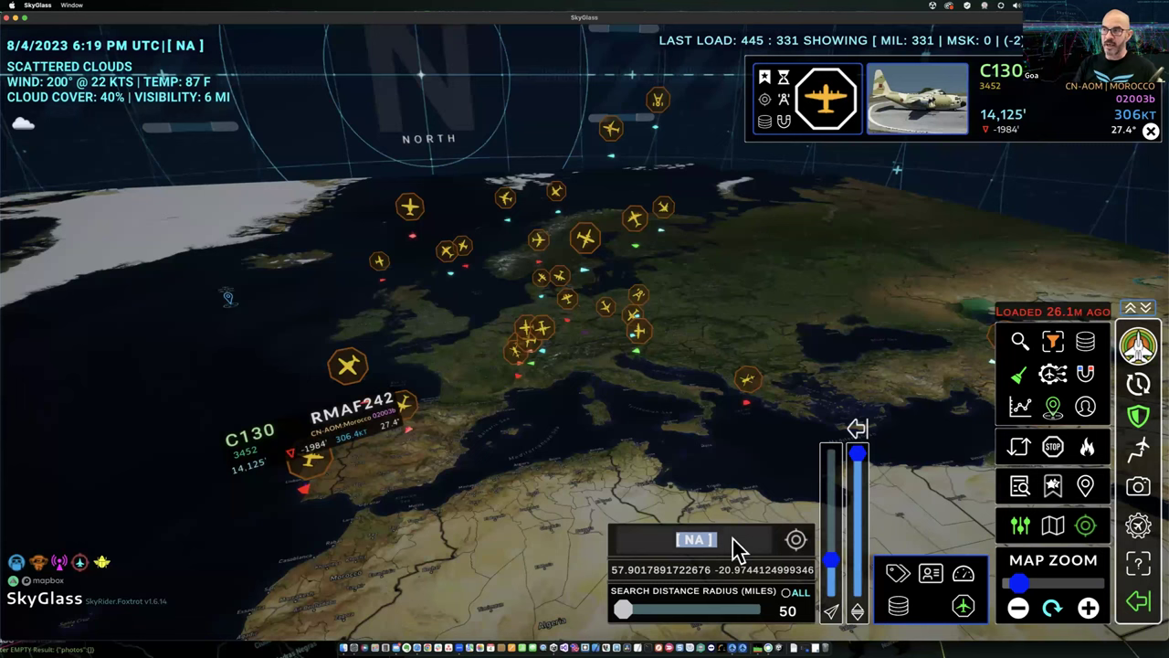
{"action": "type", "text": "LAX"}
{"action": "key", "text": "Return"}
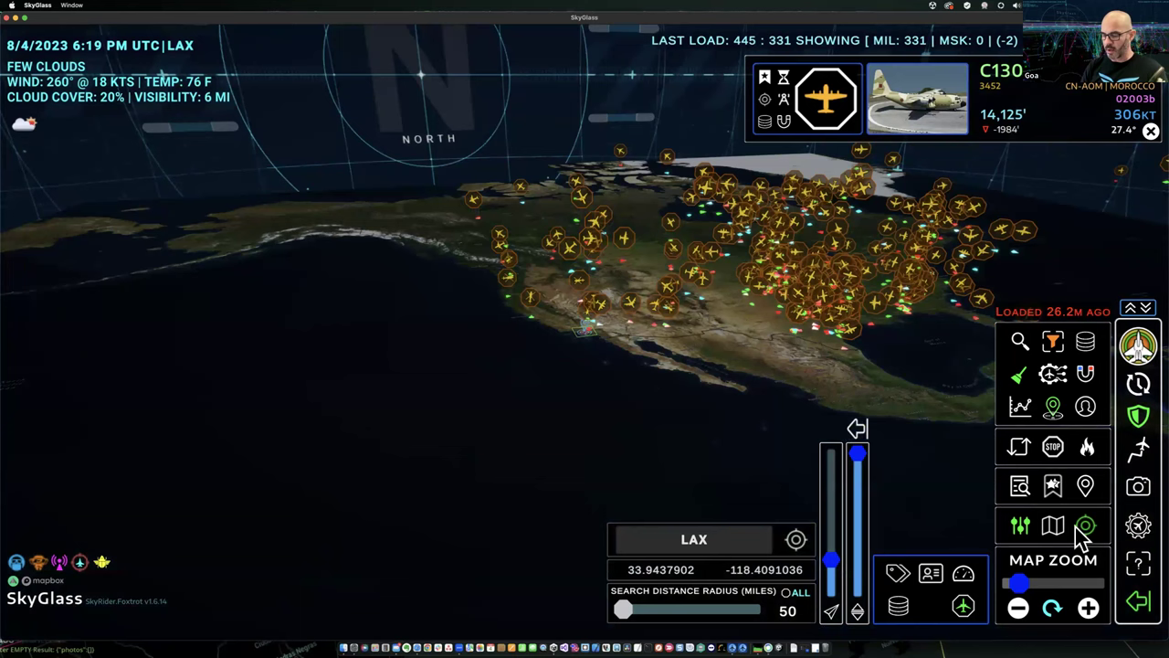
Step through the LAX text in the location field and set the search distance radius to 250 miles
{"action": "left_click", "coordinate": [731, 545]}
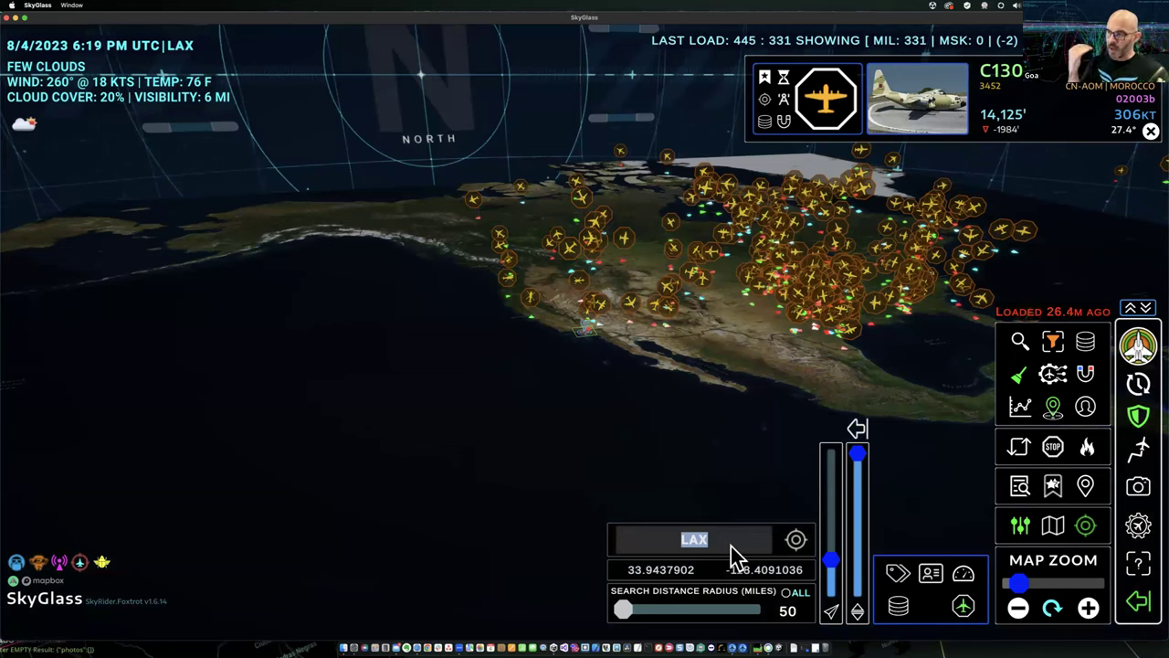
{"action": "key", "text": "Left"}
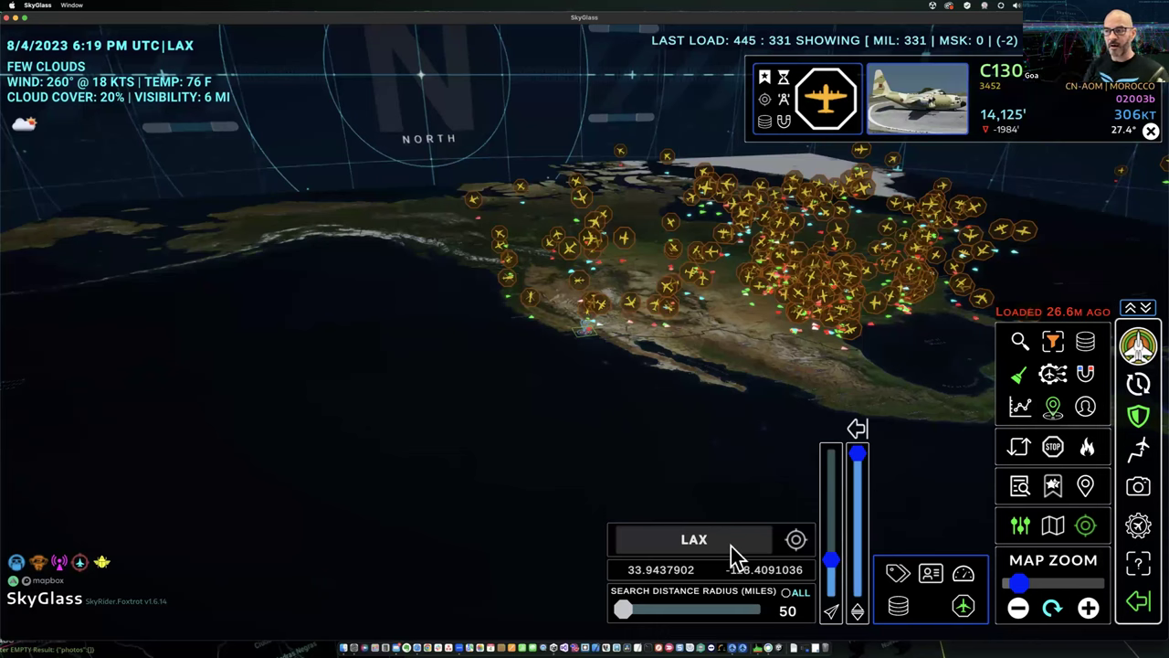
{"action": "left_click", "coordinate": [742, 548]}
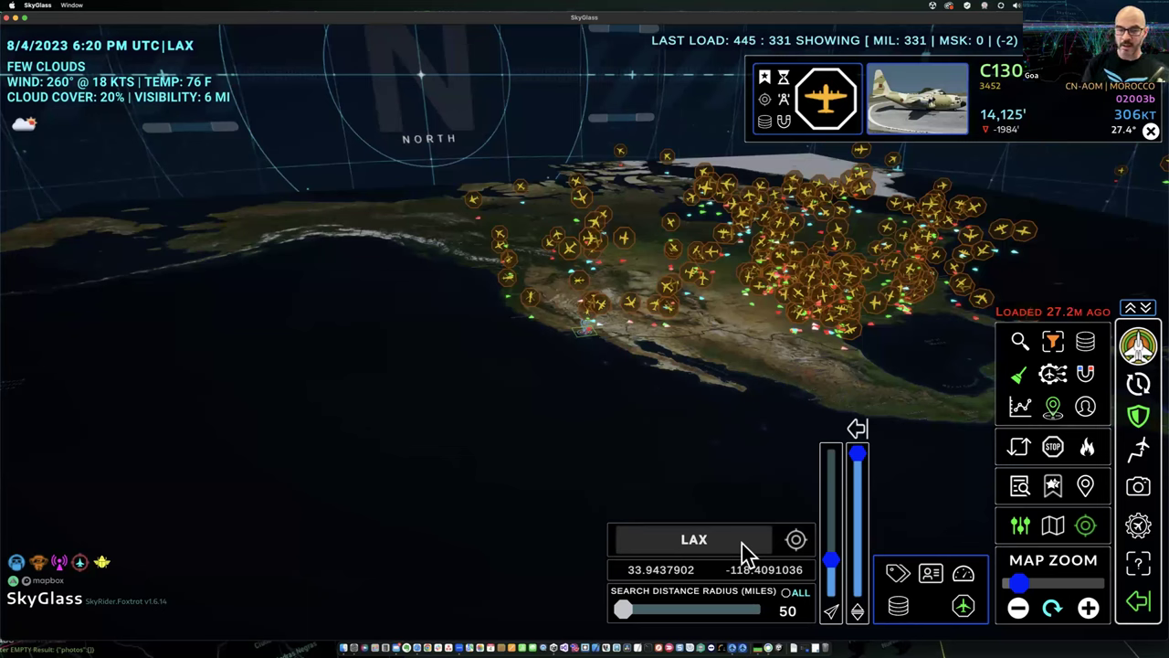
{"action": "key", "text": "shift+Left"}
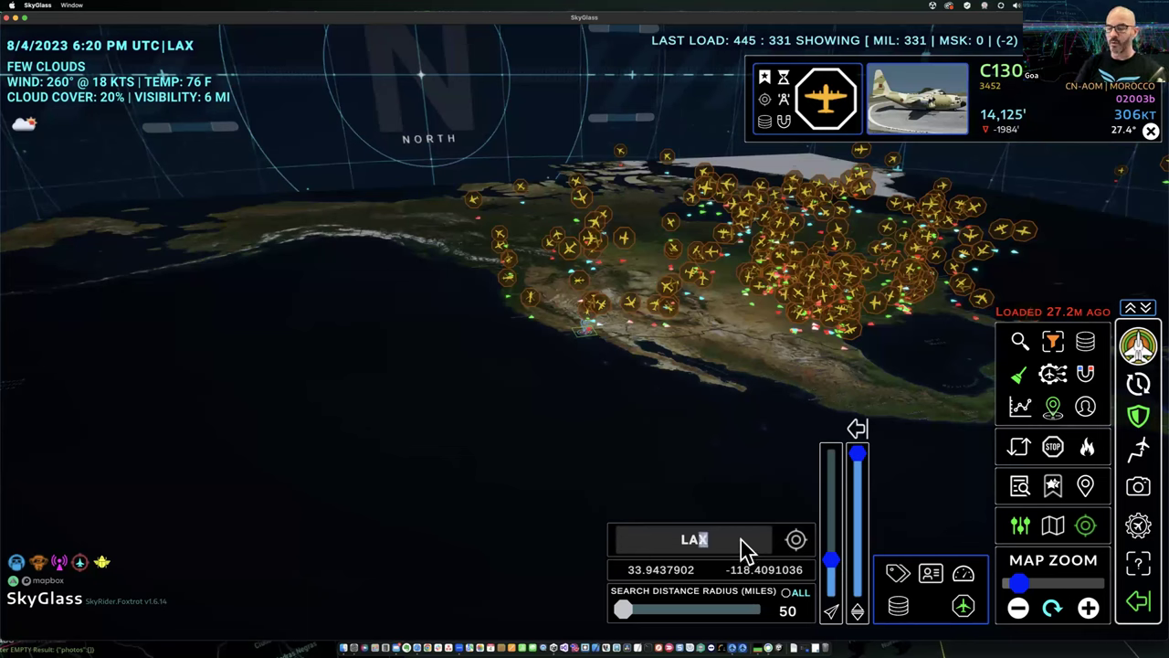
{"action": "key", "text": "Right"}
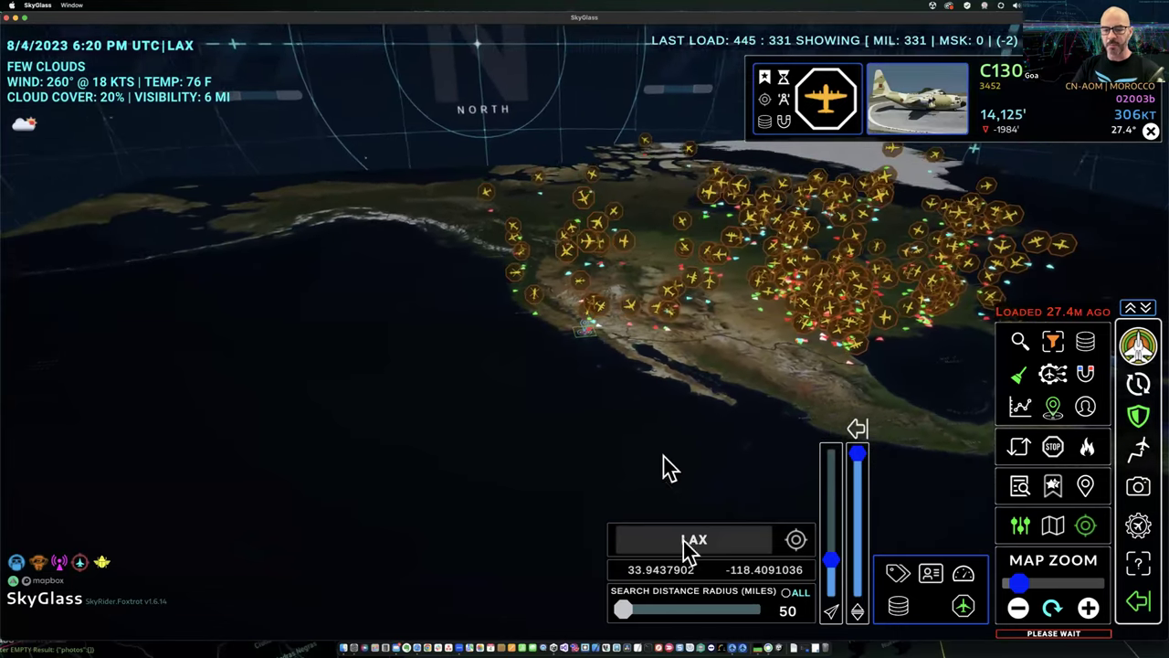
{"action": "mouse_move", "coordinate": [629, 613]}
{"action": "left_mouse_down"}
{"action": "mouse_move", "coordinate": [653, 614]}
{"action": "mouse_move", "coordinate": [636, 614]}
{"action": "left_mouse_up"}
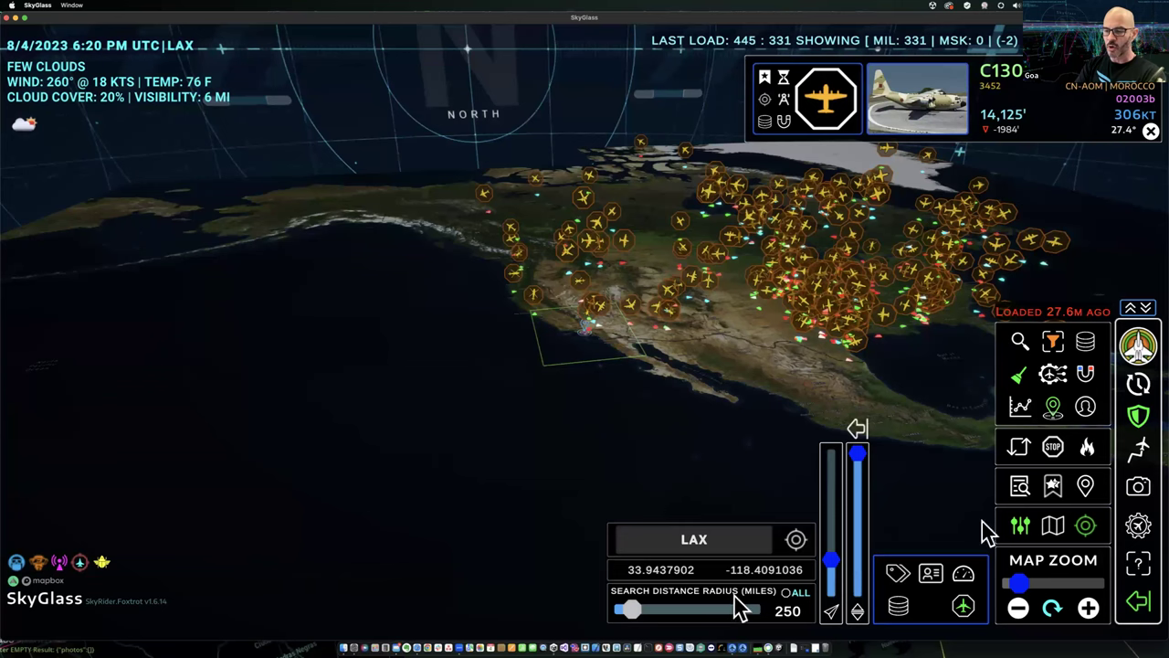
Switch off the military-only mode, toggle the location controls off and on, and set the search distance radius to 200 miles
{"action": "left_click", "coordinate": [1141, 415]}
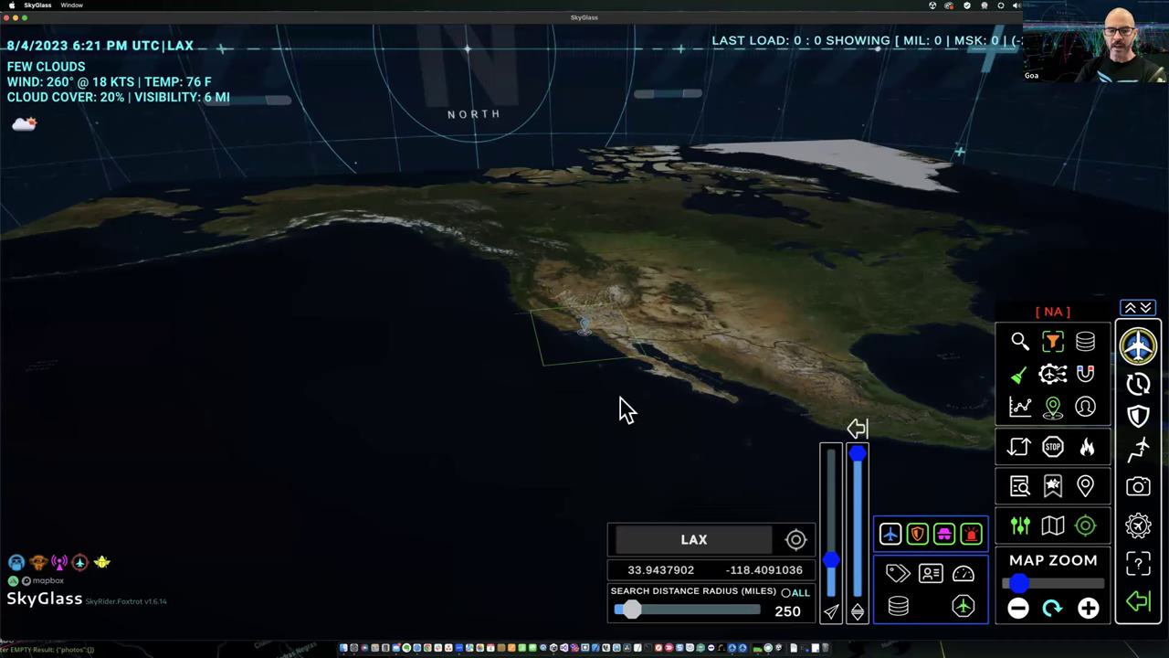
{"action": "left_click", "coordinate": [1084, 530]}
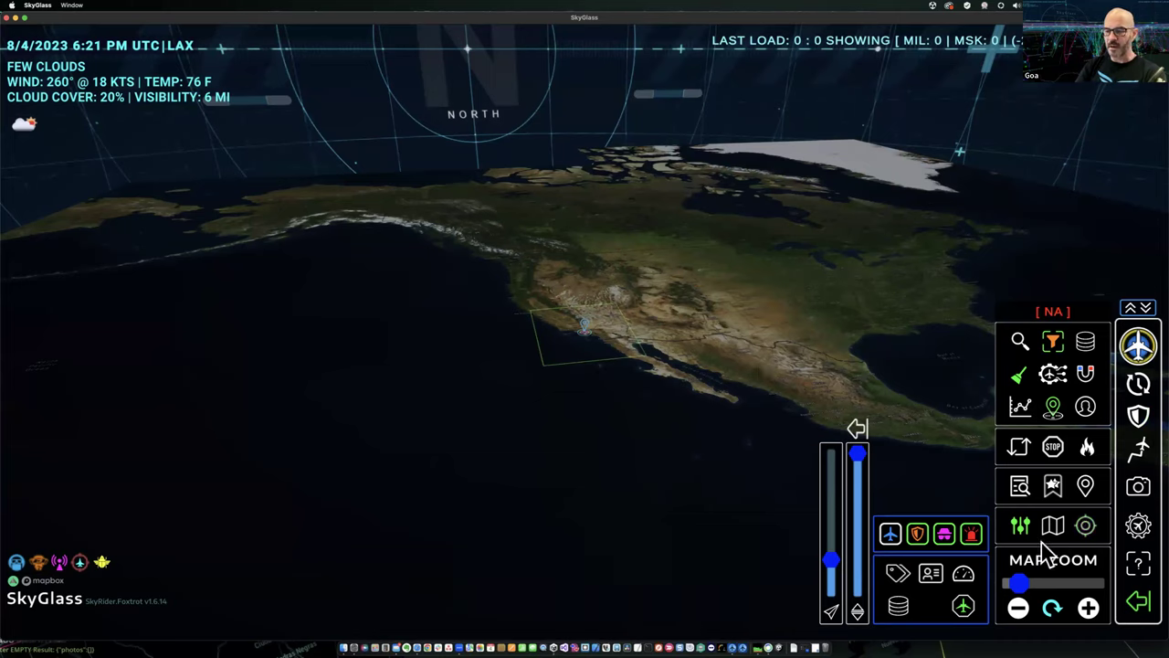
{"action": "left_click", "coordinate": [1086, 527]}
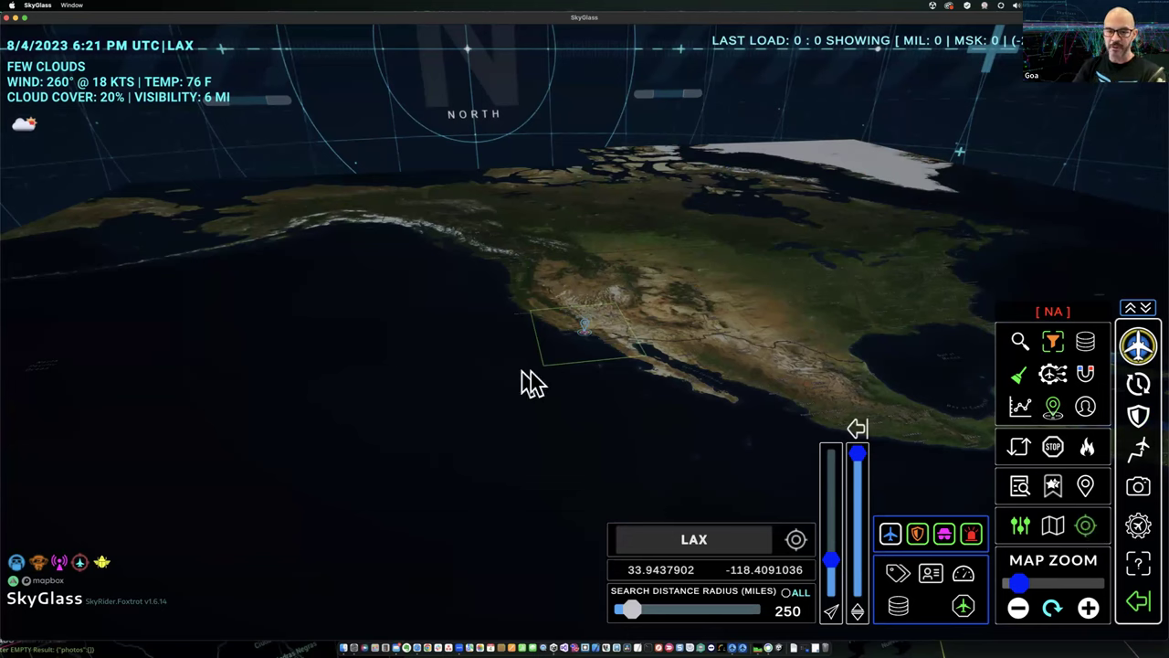
{"action": "left_click_drag", "start_coordinate": [632, 612], "coordinate": [630, 612]}
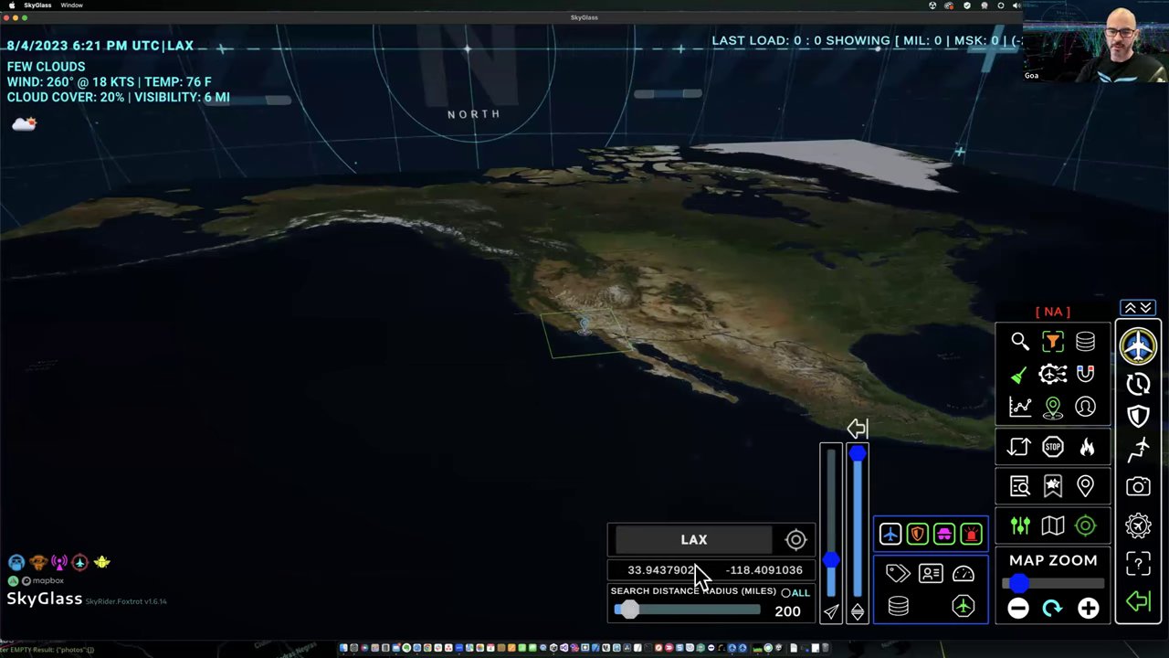
Center the map on the airport code KFRG and raise the map zoom slightly
{"action": "left_click", "coordinate": [726, 539]}
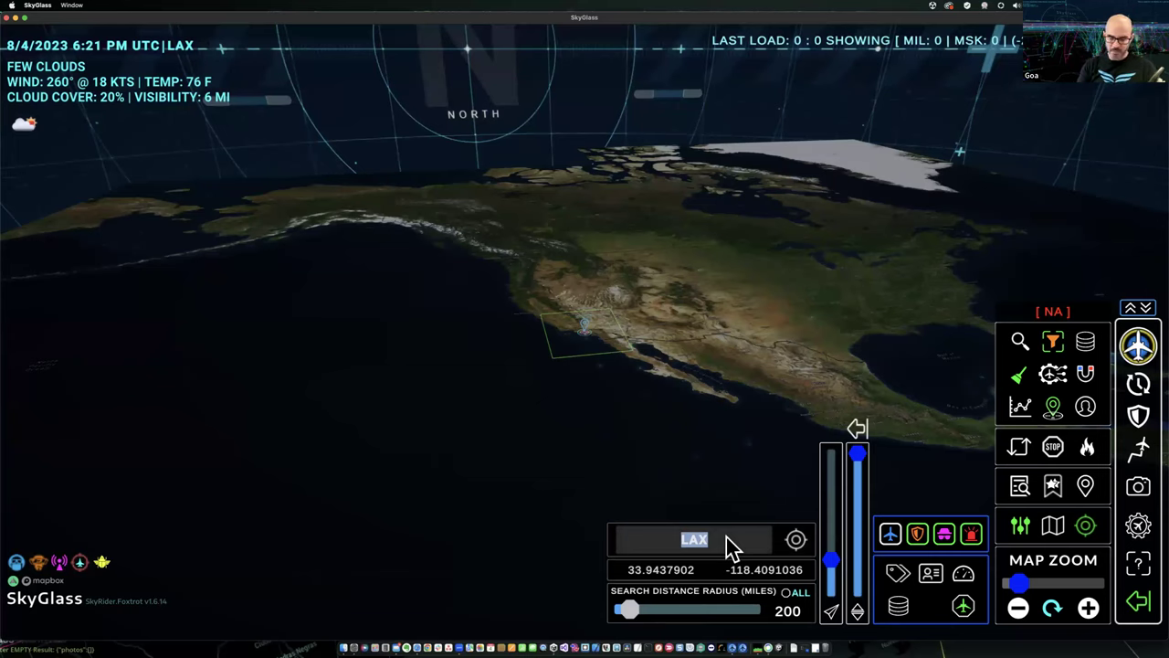
{"action": "type", "text": "KFRG"}
{"action": "key", "text": "Return"}
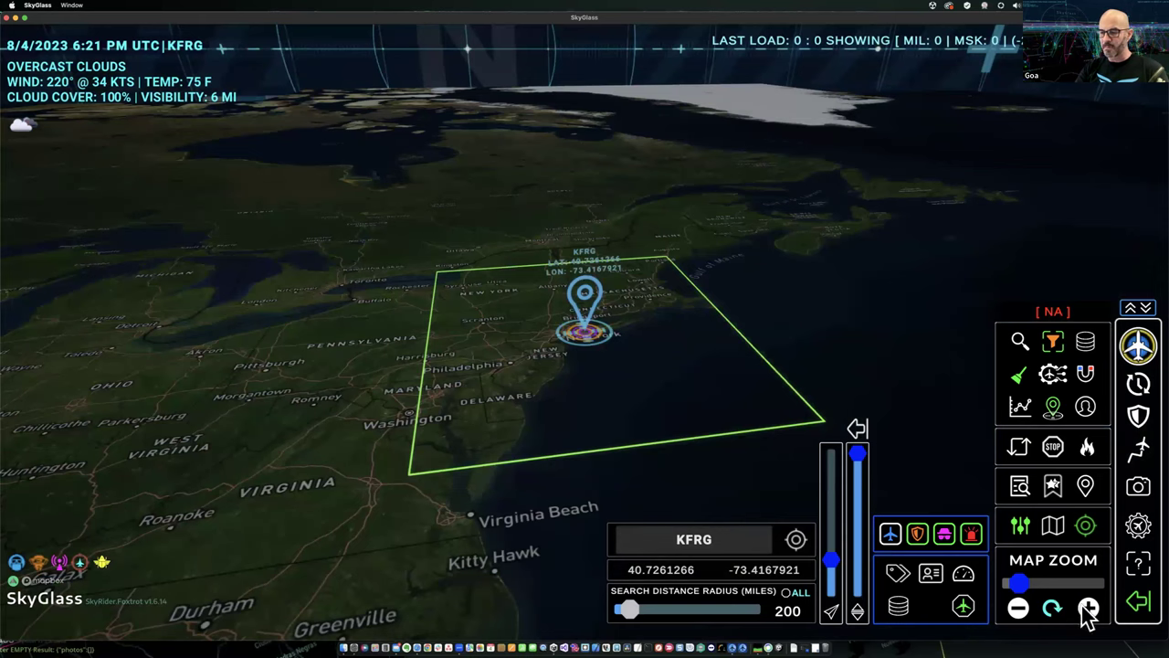
{"action": "left_click", "coordinate": [1033, 585]}
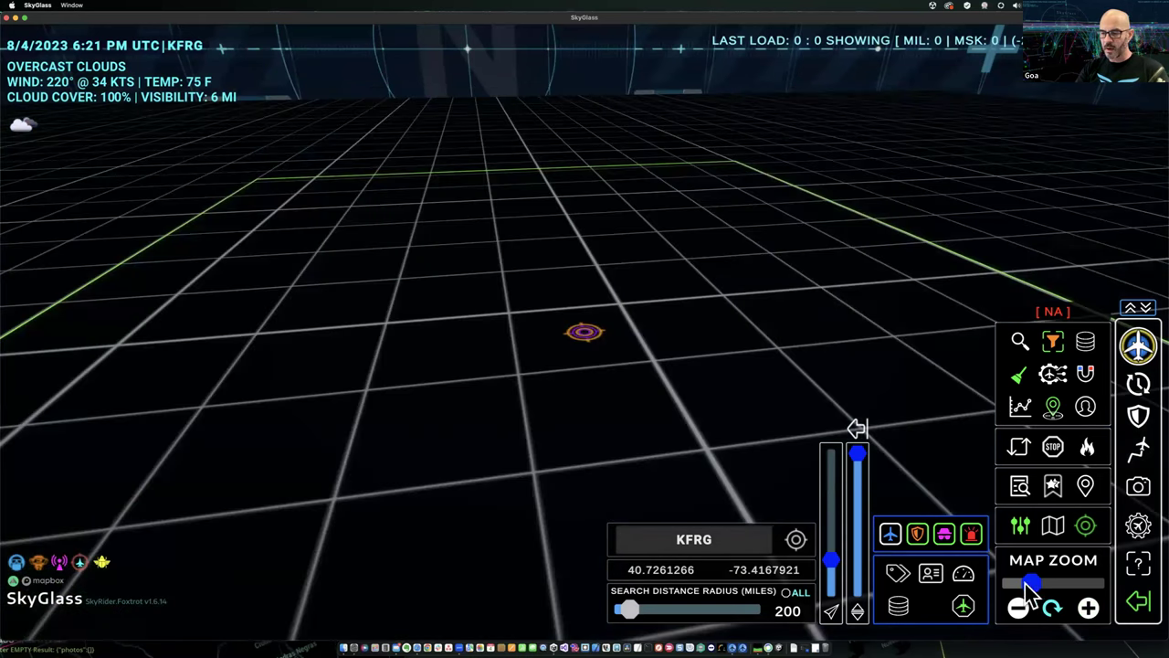
Set the search distance radius to 100 miles and lower the aircraft altitude scaling to about a third
{"action": "left_click", "coordinate": [635, 612]}
{"action": "left_click", "coordinate": [624, 614]}
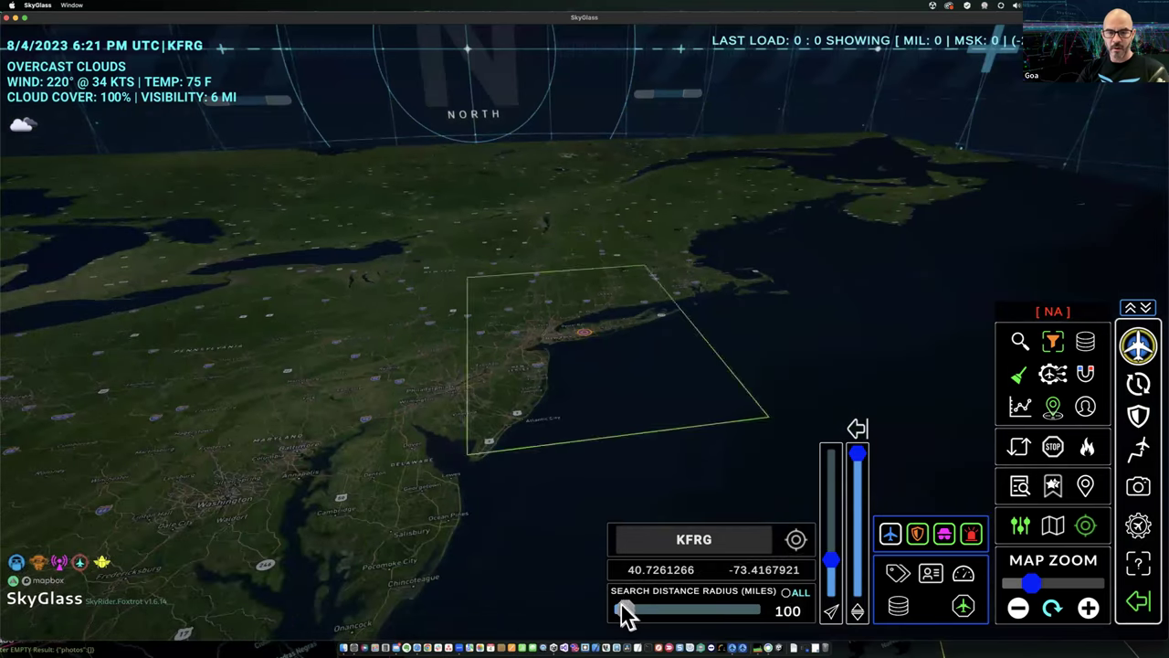
{"action": "left_click", "coordinate": [626, 615]}
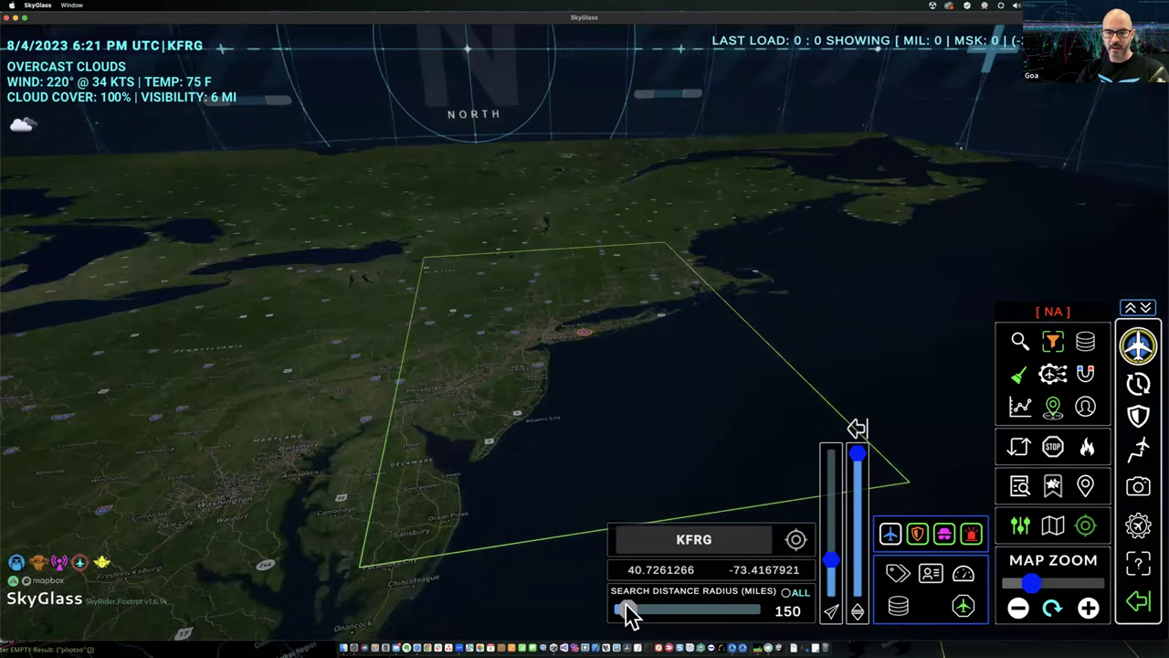
{"action": "left_click", "coordinate": [627, 614]}
{"action": "mouse_move", "coordinate": [523, 527]}
{"action": "left_mouse_down"}
{"action": "mouse_move", "coordinate": [444, 496]}
{"action": "mouse_move", "coordinate": [444, 554]}
{"action": "mouse_move", "coordinate": [459, 537]}
{"action": "mouse_move", "coordinate": [448, 561]}
{"action": "mouse_move", "coordinate": [425, 527]}
{"action": "mouse_move", "coordinate": [456, 481]}
{"action": "left_mouse_up"}
{"action": "left_click_drag", "start_coordinate": [857, 454], "coordinate": [833, 575]}
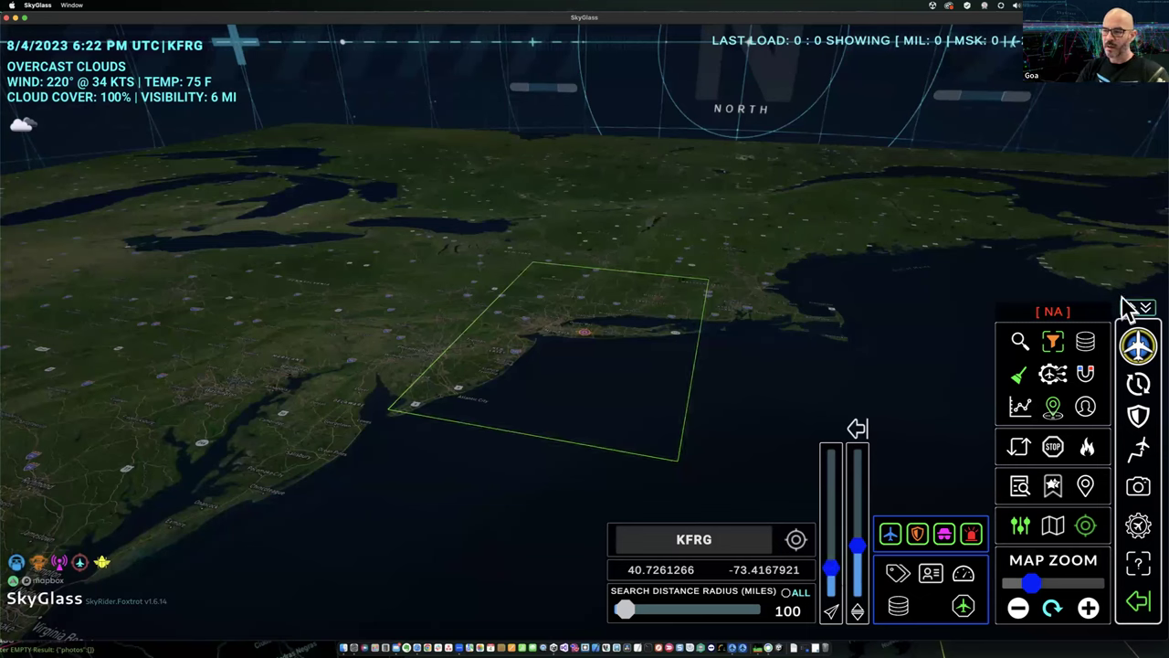
Load the aircraft around KFRG and inspect individual ones with lower altitude scaling and a closer map zoom
{"action": "left_click", "coordinate": [1138, 351]}
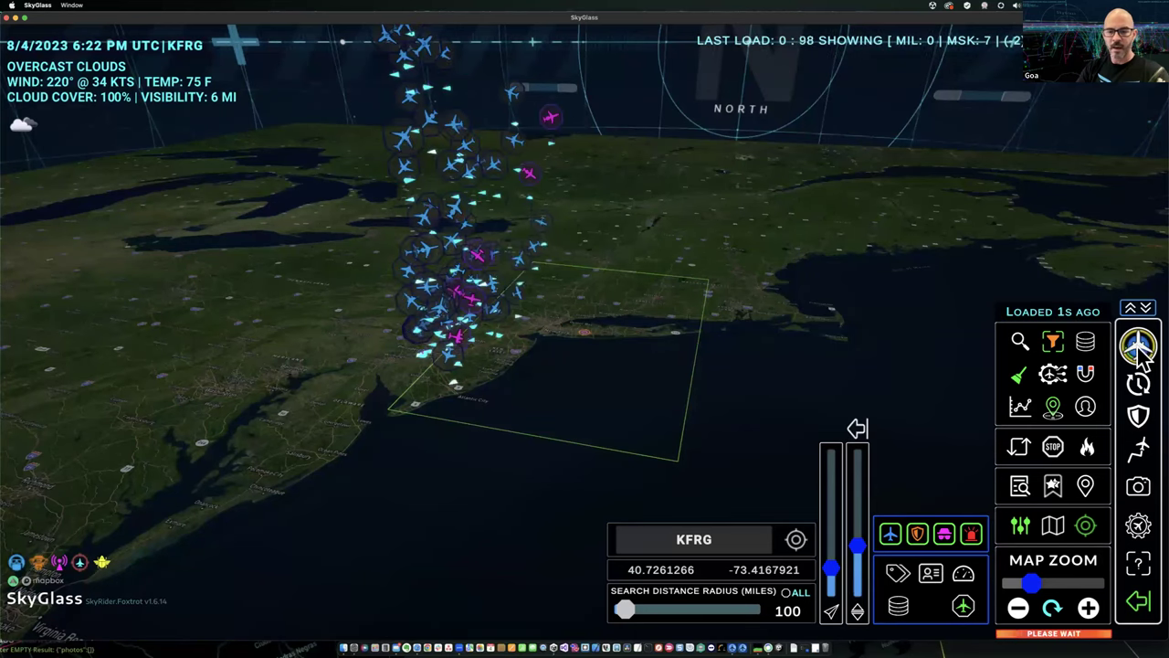
{"action": "left_click_drag", "start_coordinate": [856, 546], "coordinate": [860, 569]}
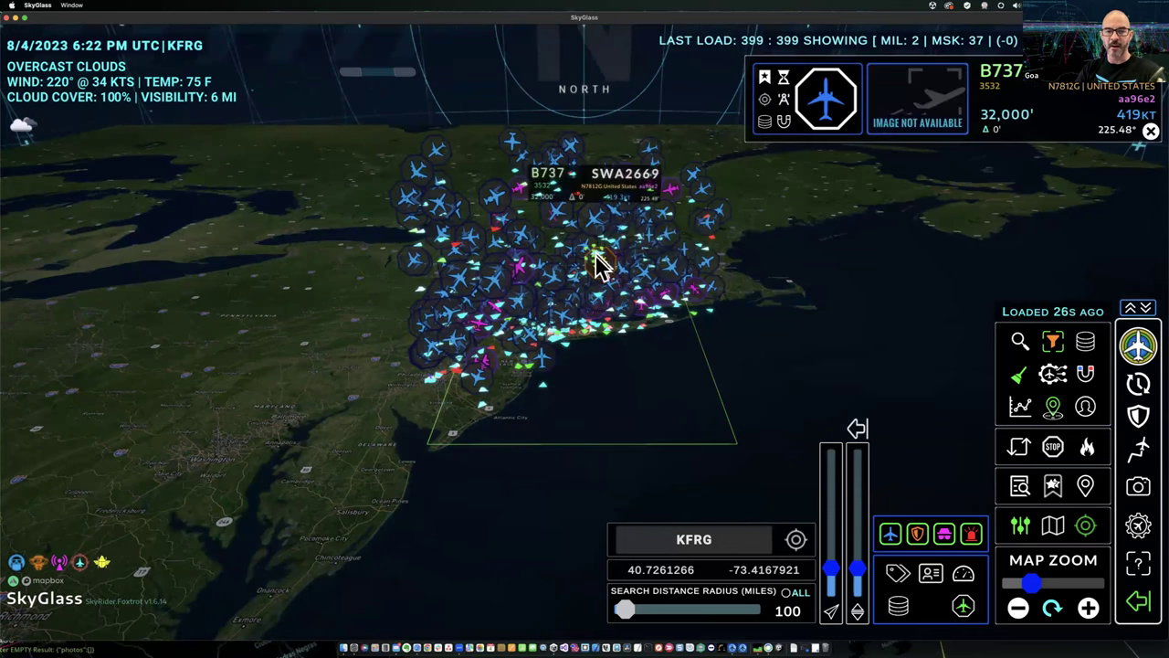
{"action": "left_click", "coordinate": [1088, 609]}
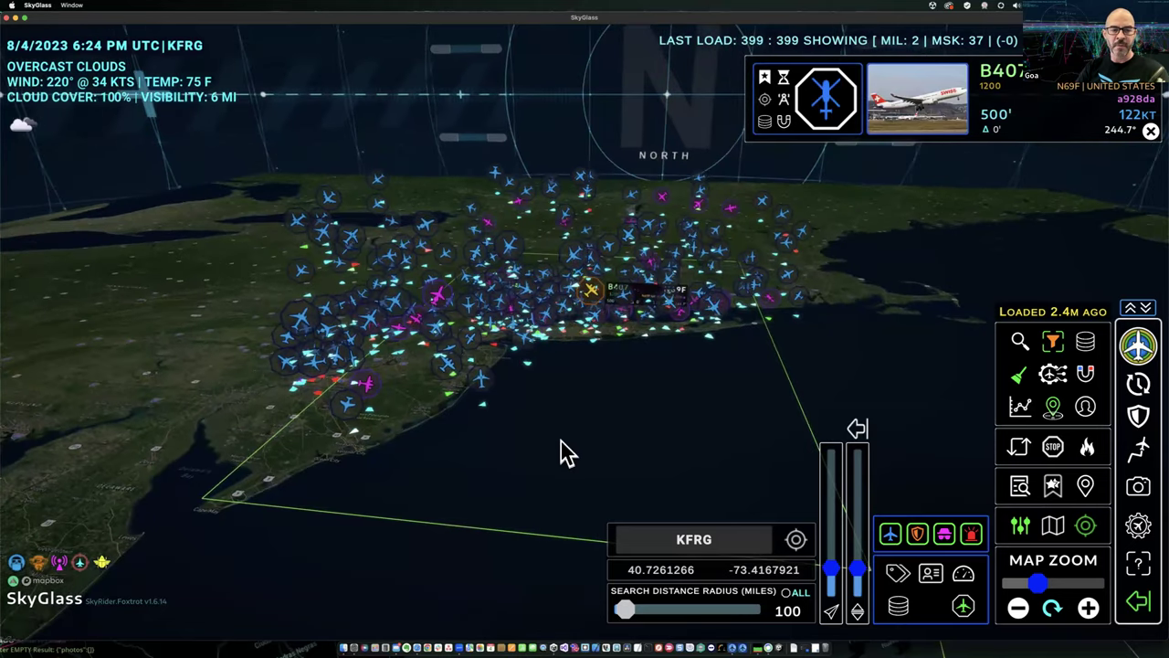
{"action": "mouse_move", "coordinate": [438, 311]}
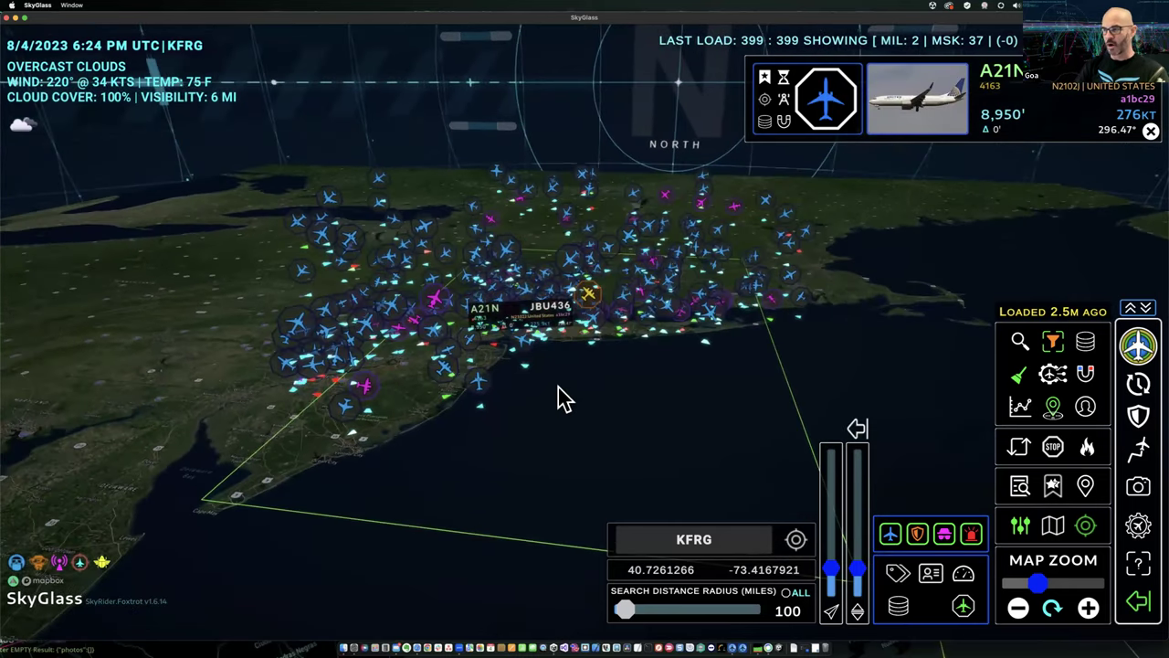
{"action": "mouse_move", "coordinate": [589, 306]}
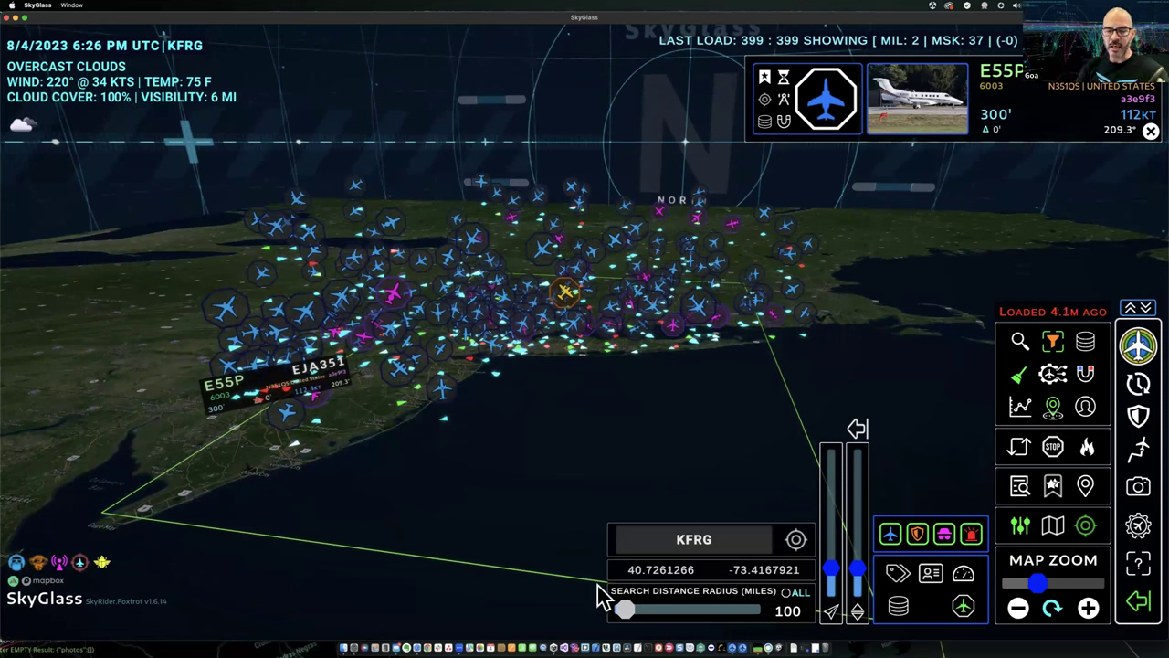
Hide the commercial aircraft and view the remaining traffic over a wider area of the Northeast coast
{"action": "left_click_drag", "start_coordinate": [624, 612], "coordinate": [626, 614]}
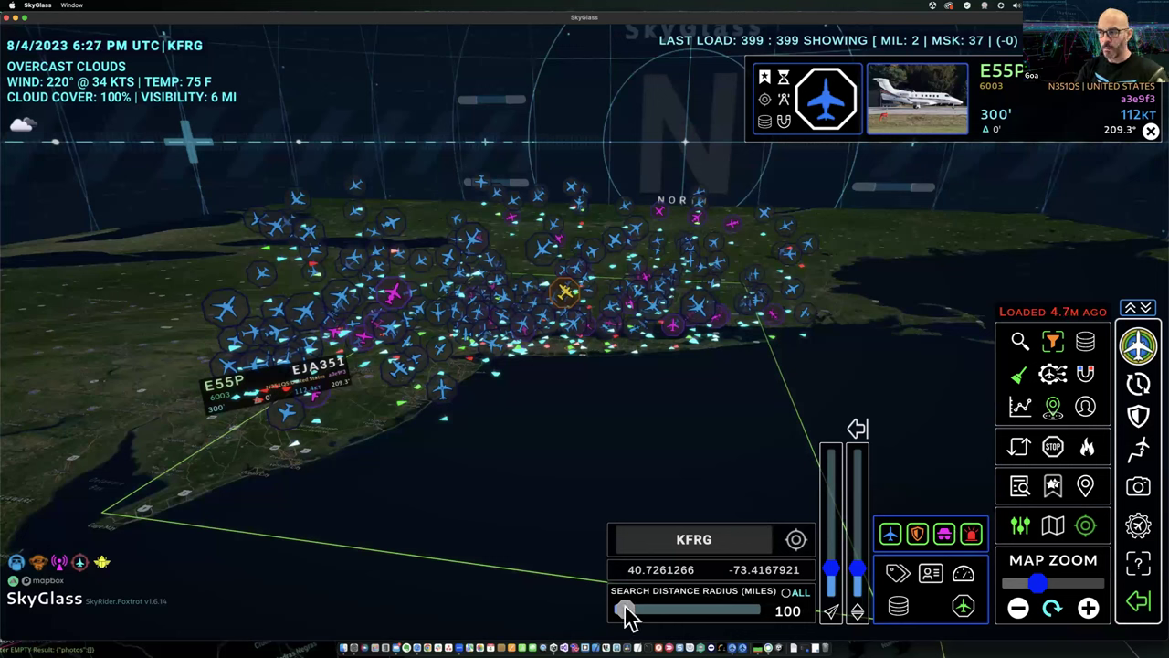
{"action": "left_click", "coordinate": [891, 534]}
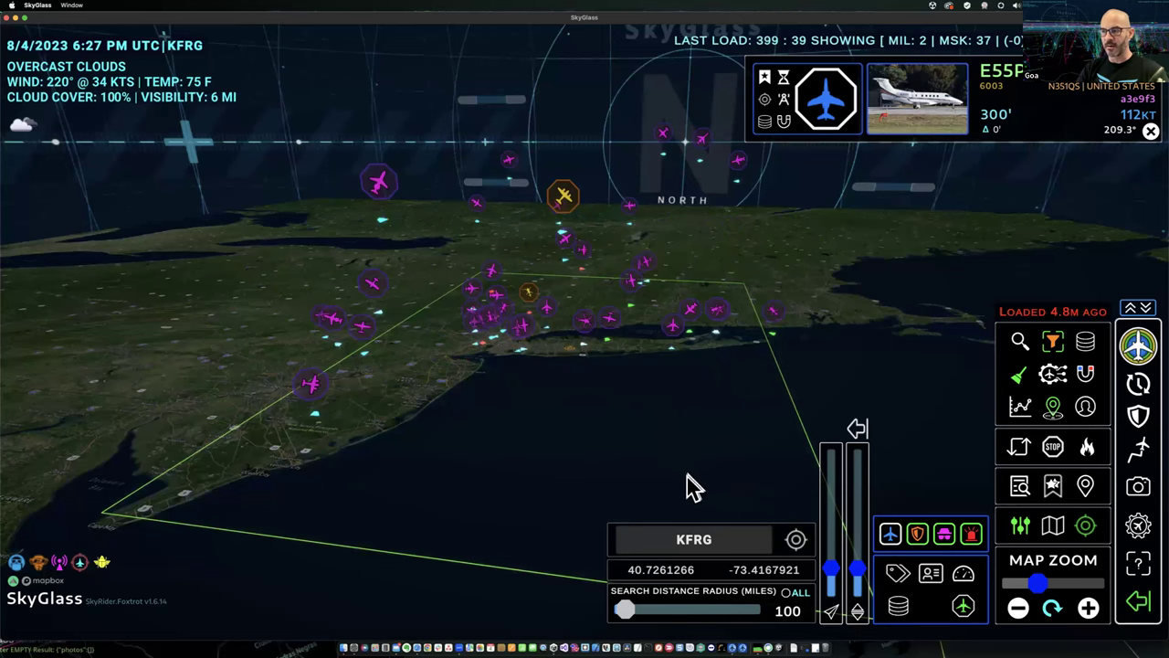
{"action": "left_click_drag", "start_coordinate": [587, 464], "coordinate": [653, 461]}
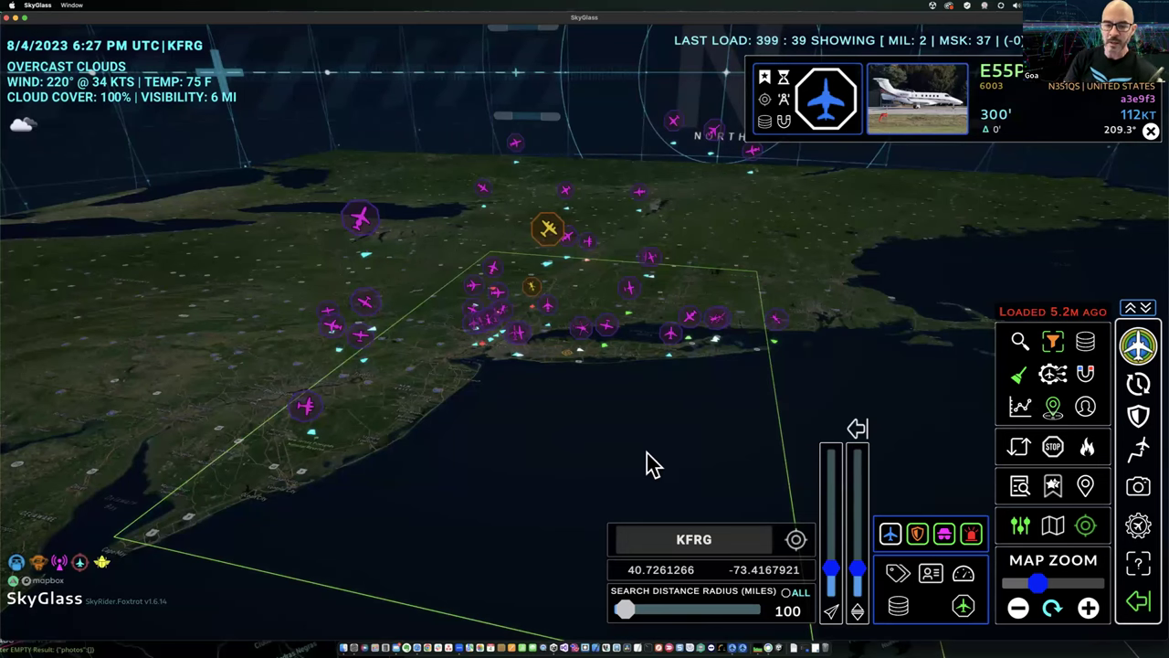
{"action": "left_click_drag", "start_coordinate": [634, 407], "coordinate": [672, 393]}
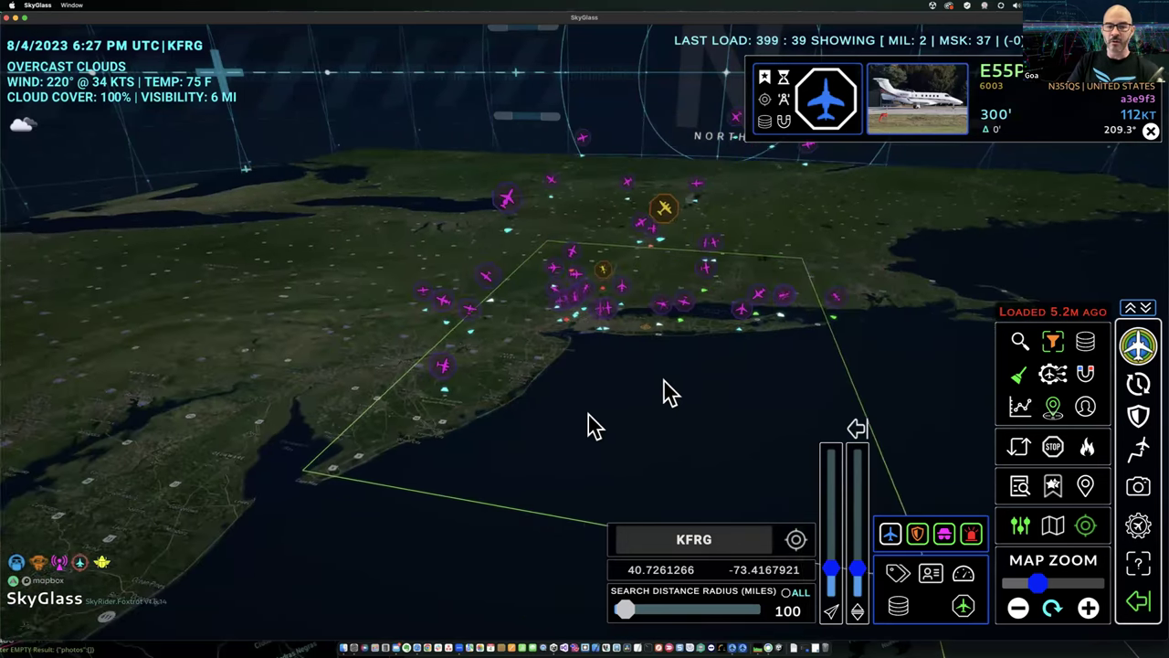
{"action": "left_click", "coordinate": [1019, 608]}
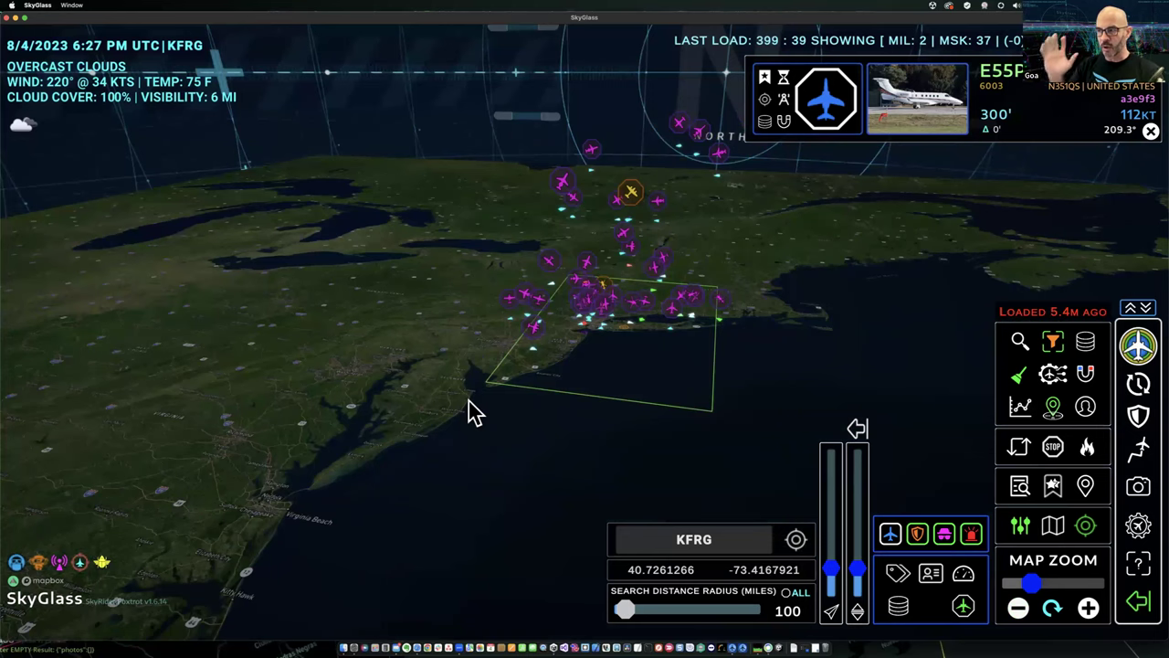
Recenter the map on Maryland and on northern Kentucky, and expand the search distance radius to 1000 miles
{"action": "left_click", "coordinate": [384, 383]}
{"action": "left_click_drag", "start_coordinate": [624, 615], "coordinate": [640, 615]}
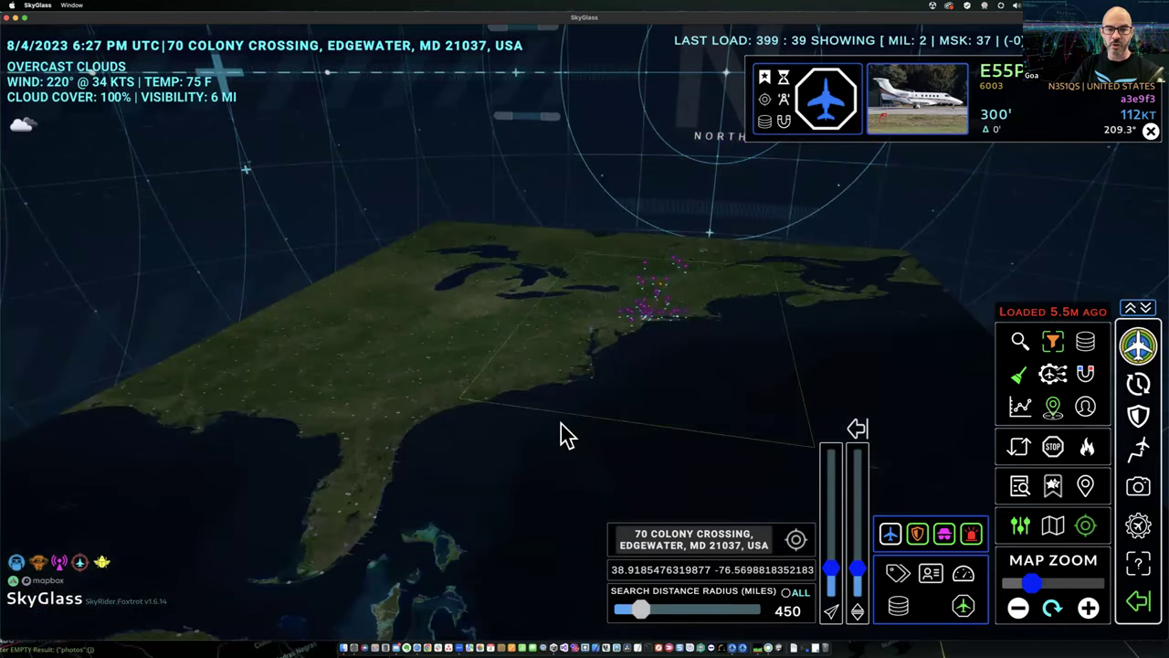
{"action": "left_click", "coordinate": [444, 329]}
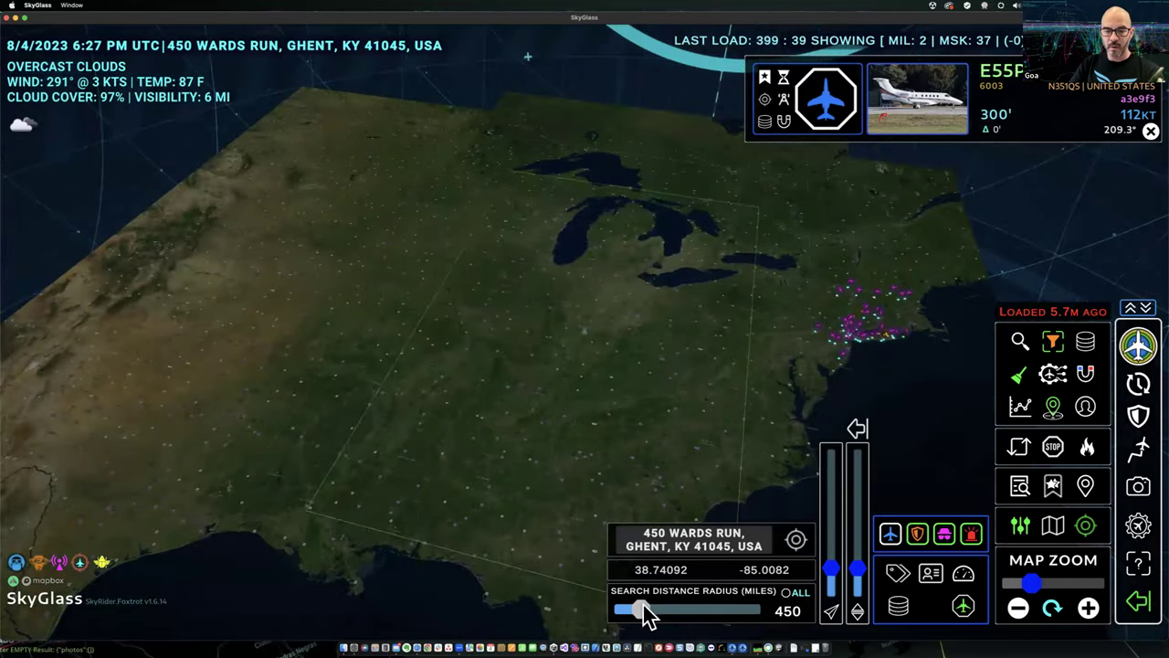
{"action": "left_click_drag", "start_coordinate": [642, 608], "coordinate": [656, 614]}
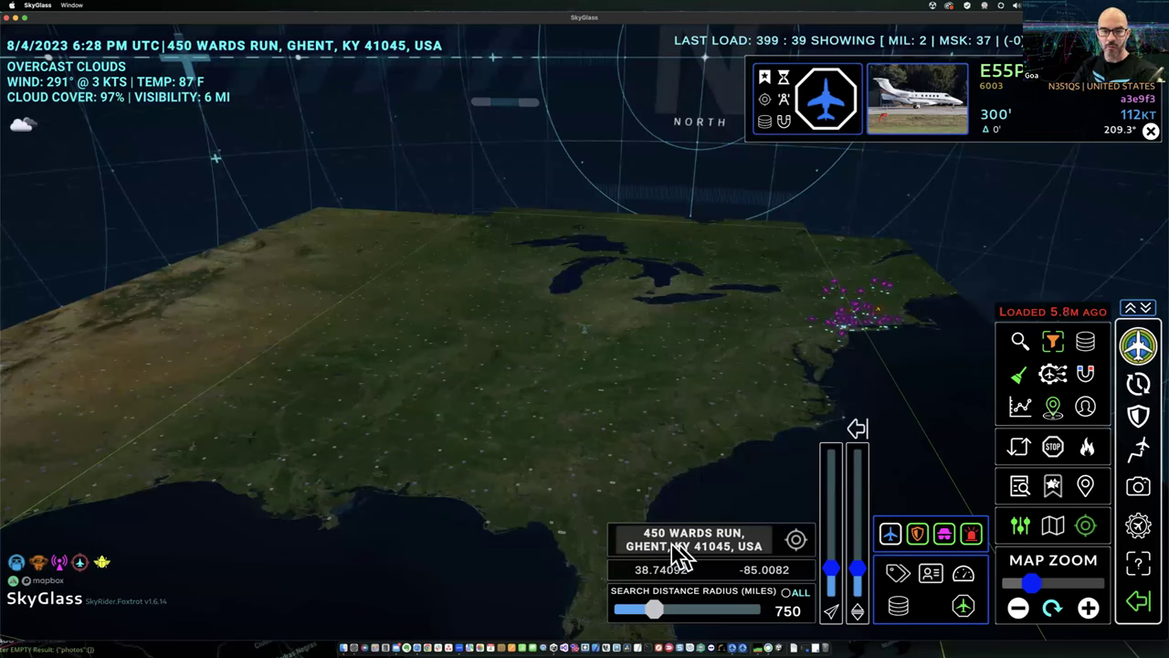
{"action": "left_click_drag", "start_coordinate": [653, 610], "coordinate": [664, 612]}
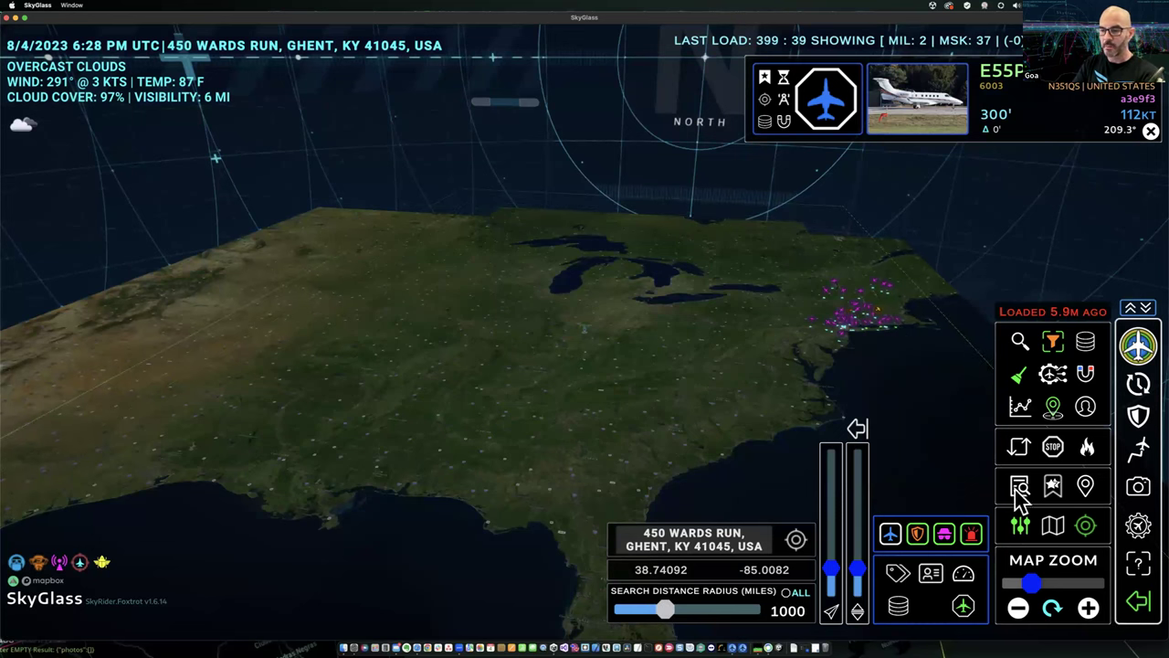
Load the aircraft within the search area around Kentucky and raise their altitude scaling to most of its range
{"action": "left_click", "coordinate": [1138, 345]}
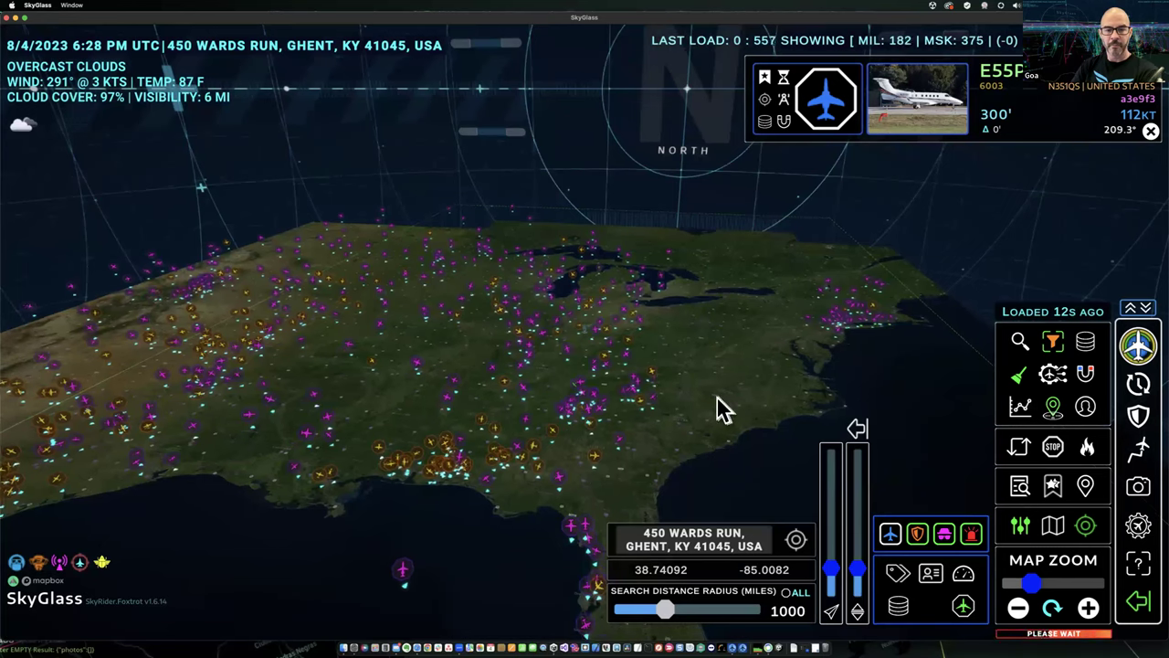
{"action": "left_click", "coordinate": [858, 474]}
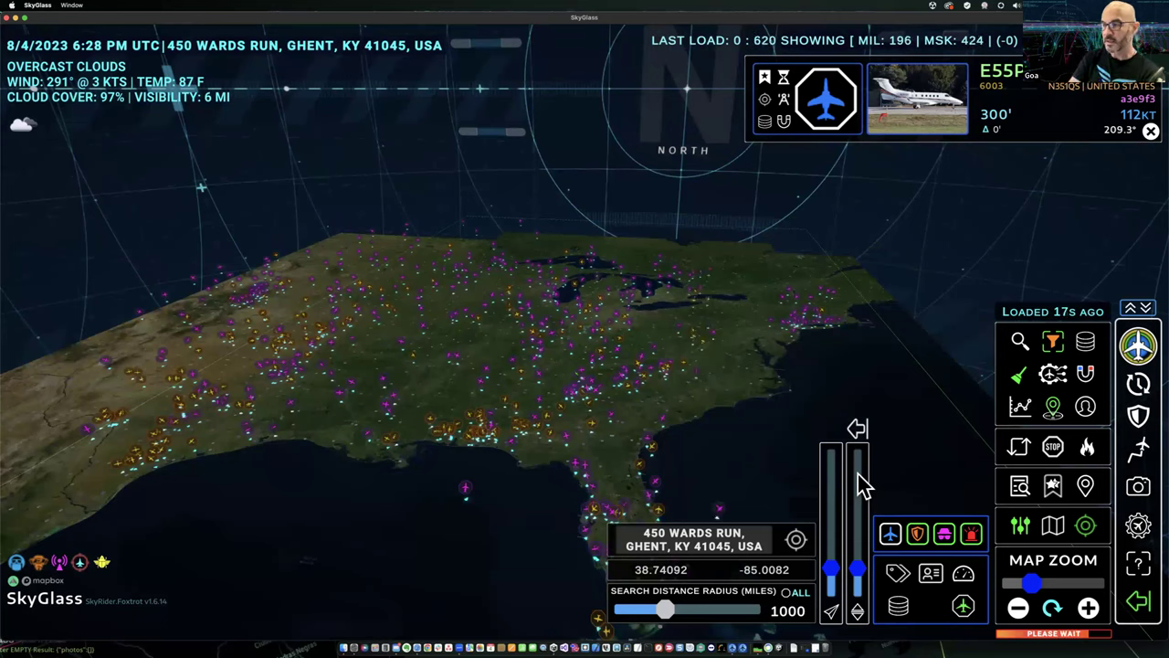
{"action": "left_click", "coordinate": [857, 474]}
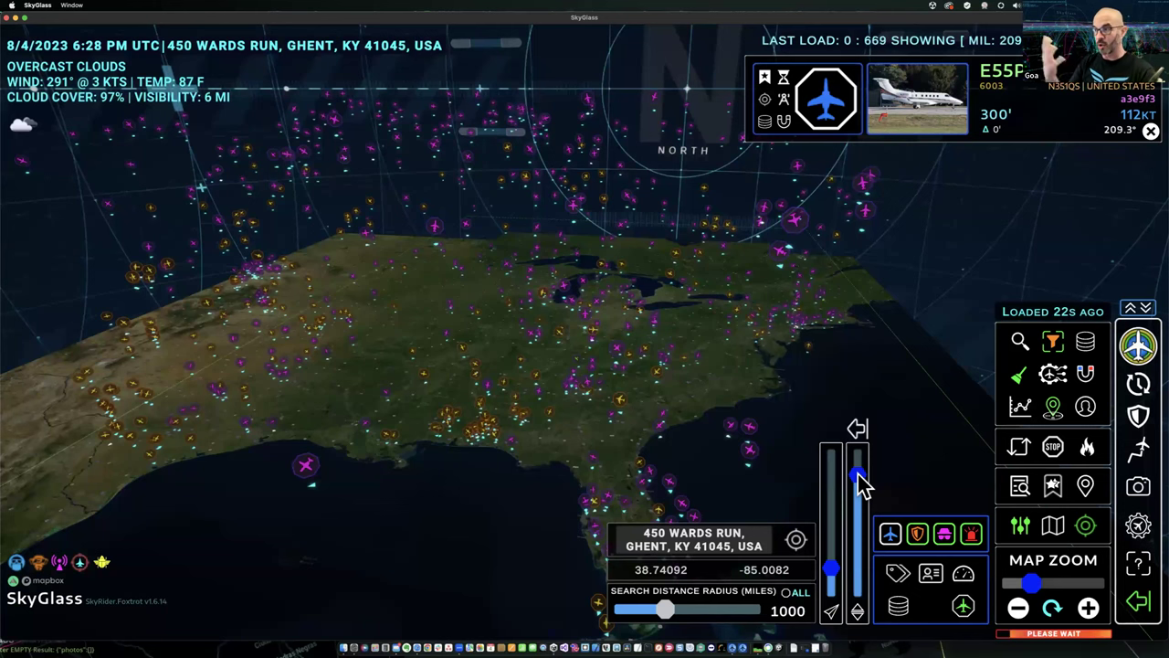
{"action": "left_click_drag", "start_coordinate": [700, 457], "coordinate": [728, 456]}
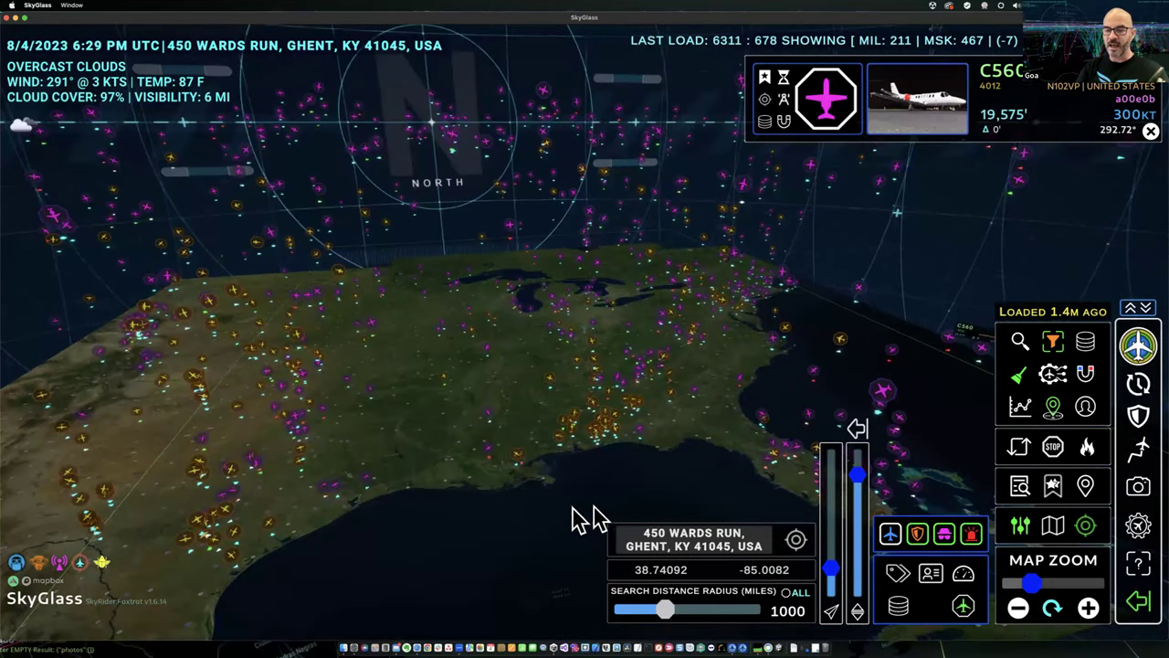
Set the search distance radius to 200 miles and center the map on the airport code DCA
{"action": "left_click", "coordinate": [890, 535]}
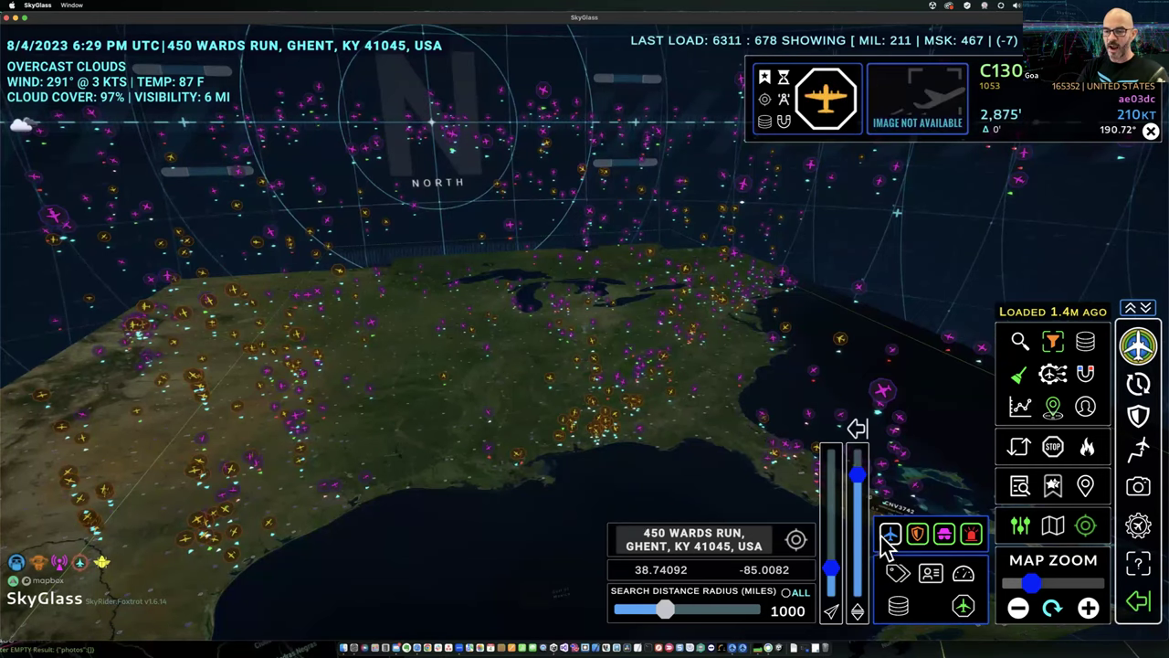
{"action": "left_click_drag", "start_coordinate": [669, 614], "coordinate": [634, 620]}
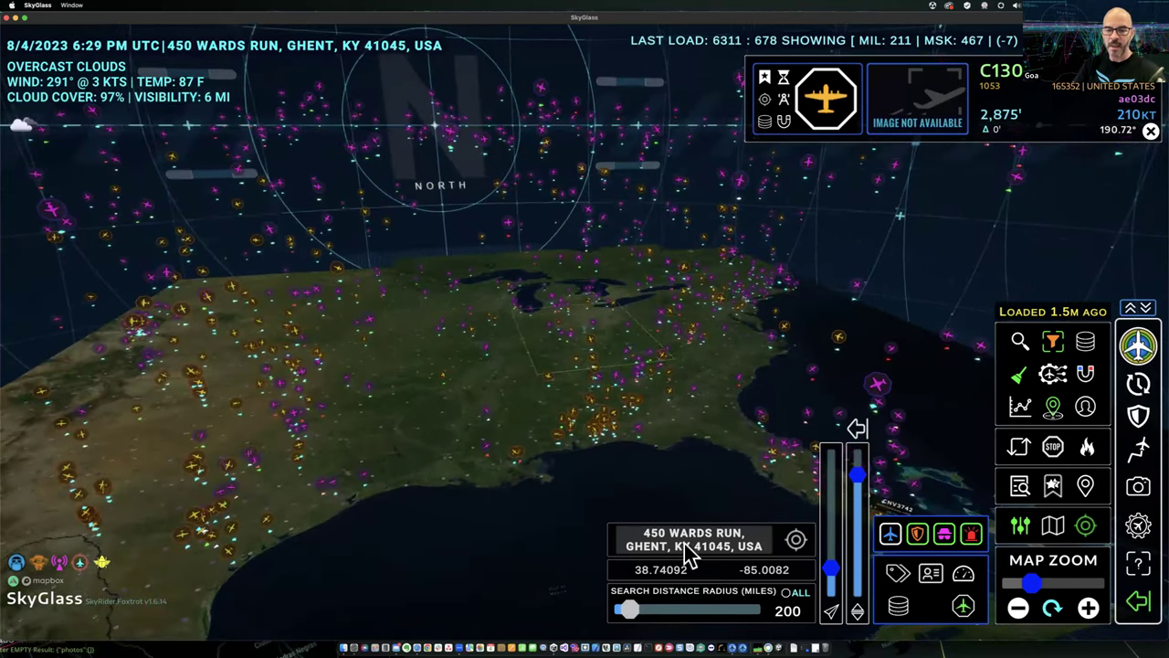
{"action": "left_click_drag", "start_coordinate": [783, 549], "coordinate": [645, 530]}
{"action": "left_click", "coordinate": [747, 539]}
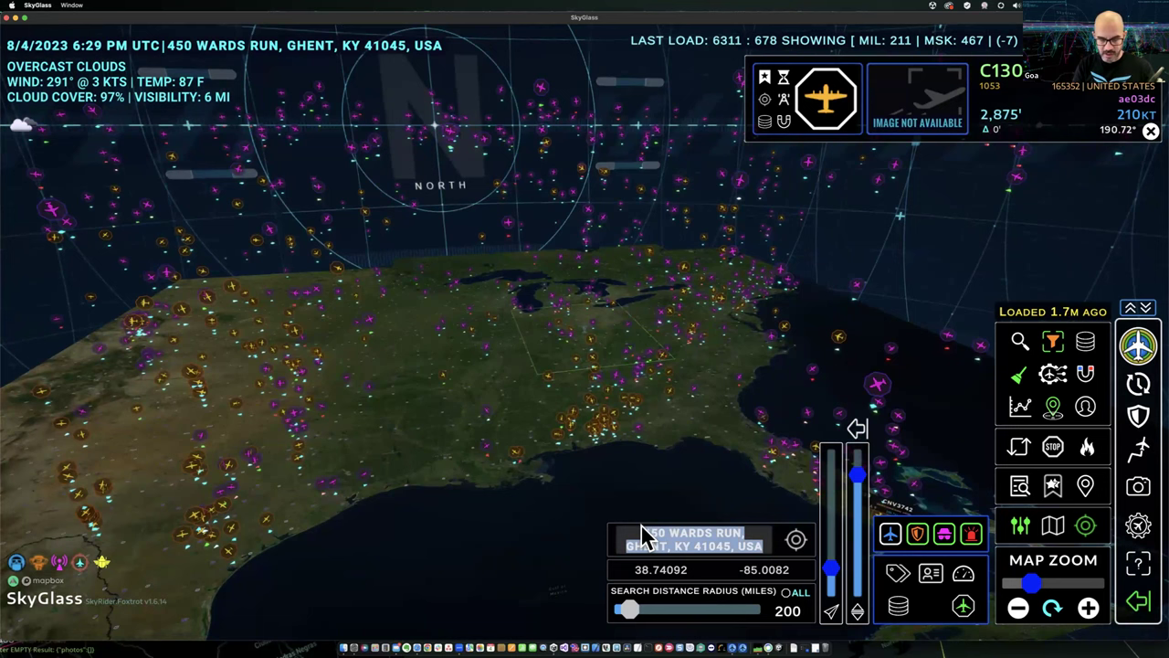
{"action": "type", "text": "DCA"}
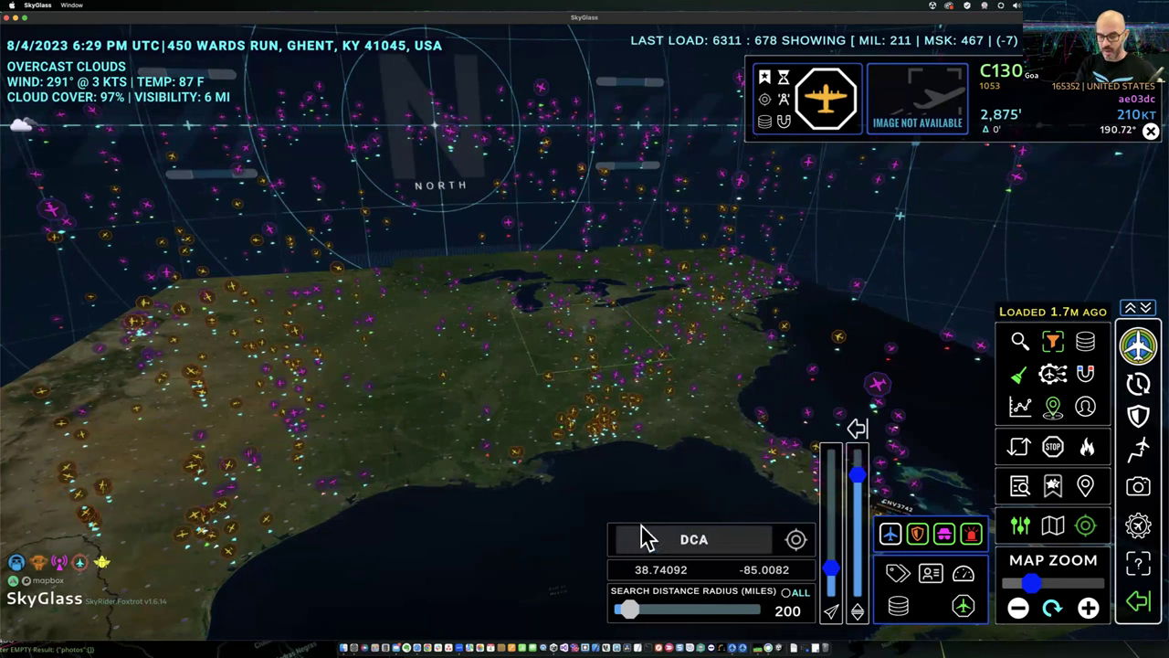
{"action": "key", "text": "Return"}
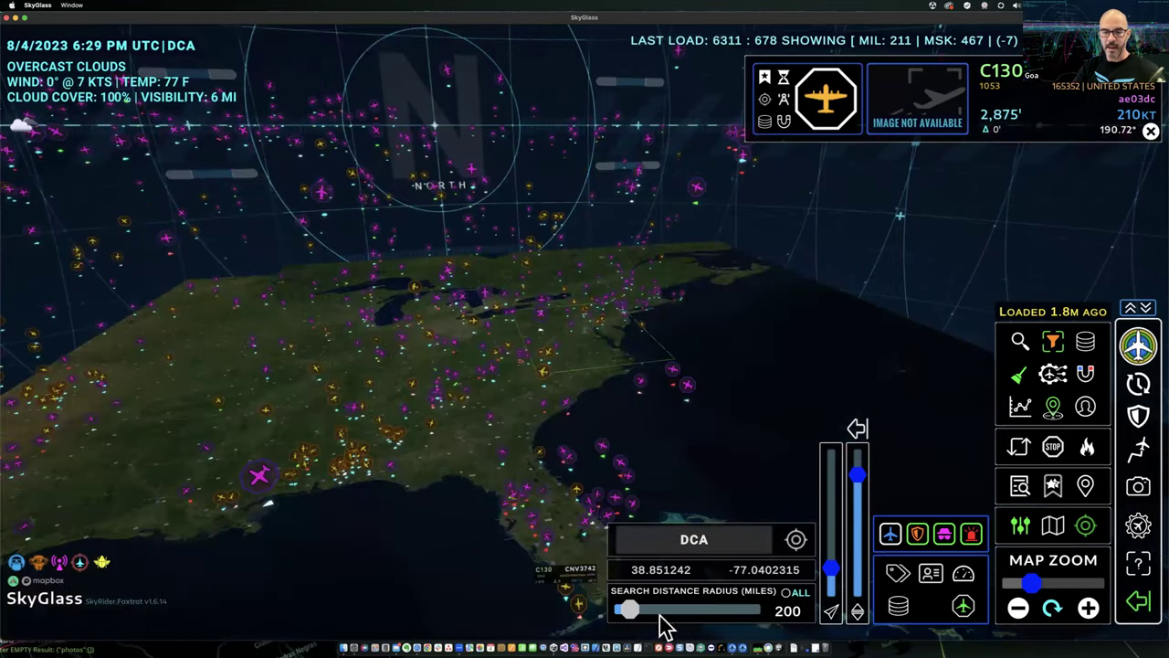
Reduce the search distance radius to 100 miles and clear all loaded aircraft from the map
{"action": "left_click_drag", "start_coordinate": [628, 610], "coordinate": [625, 612]}
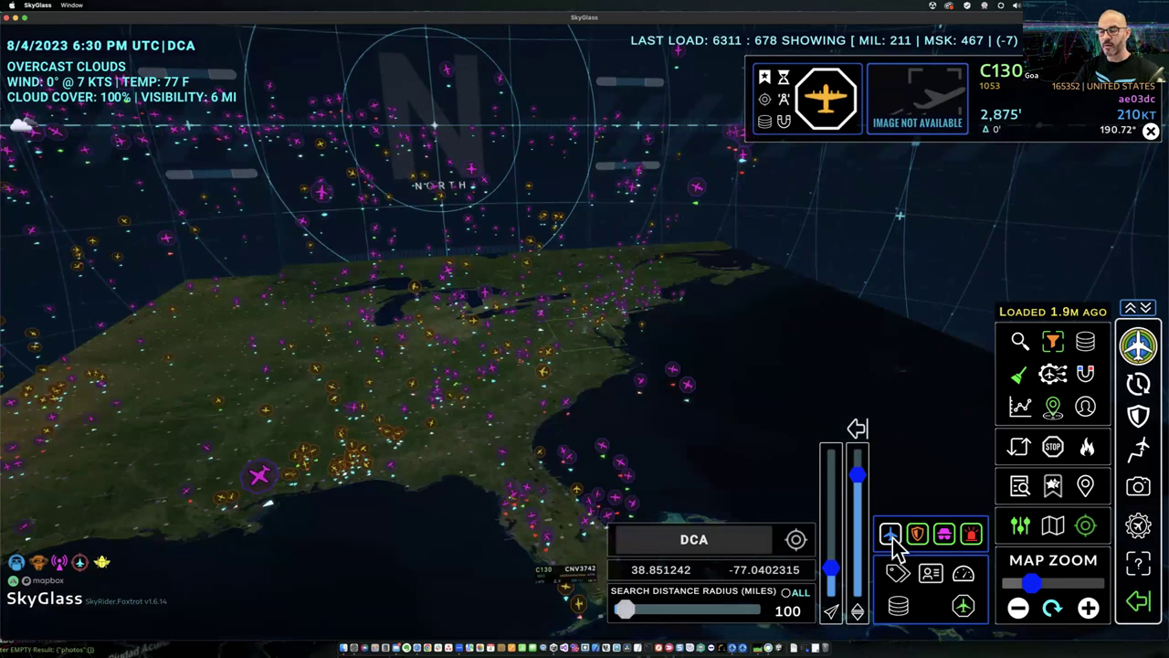
{"action": "left_click", "coordinate": [1089, 450]}
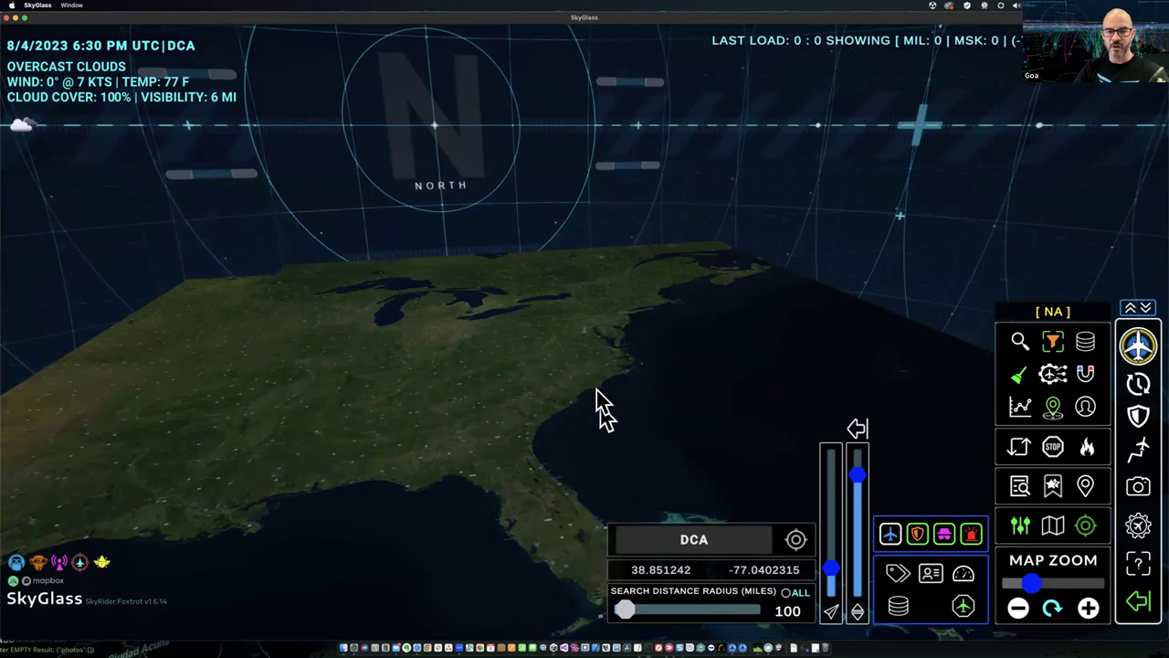
Load the aircraft within 100 miles of DCA and show the civilian aircraft along with the military and masked ones
{"action": "scroll", "coordinate": [595, 396], "scroll_direction": "up", "scroll_amount": 3}
{"action": "left_click", "coordinate": [1139, 349]}
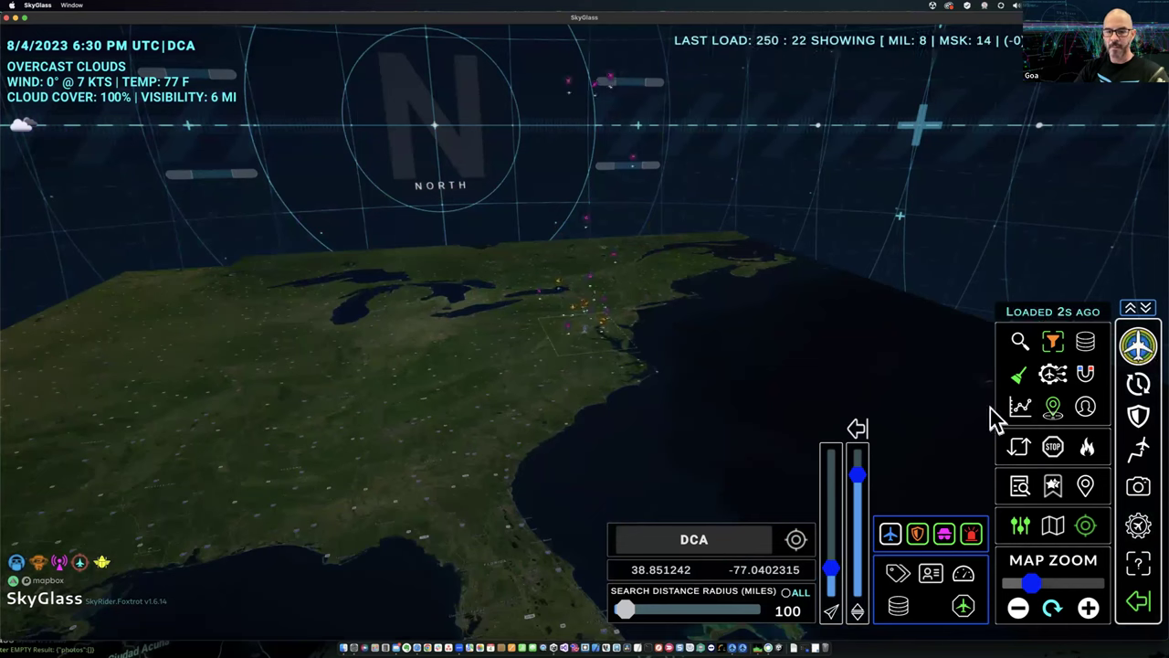
{"action": "left_click", "coordinate": [892, 533]}
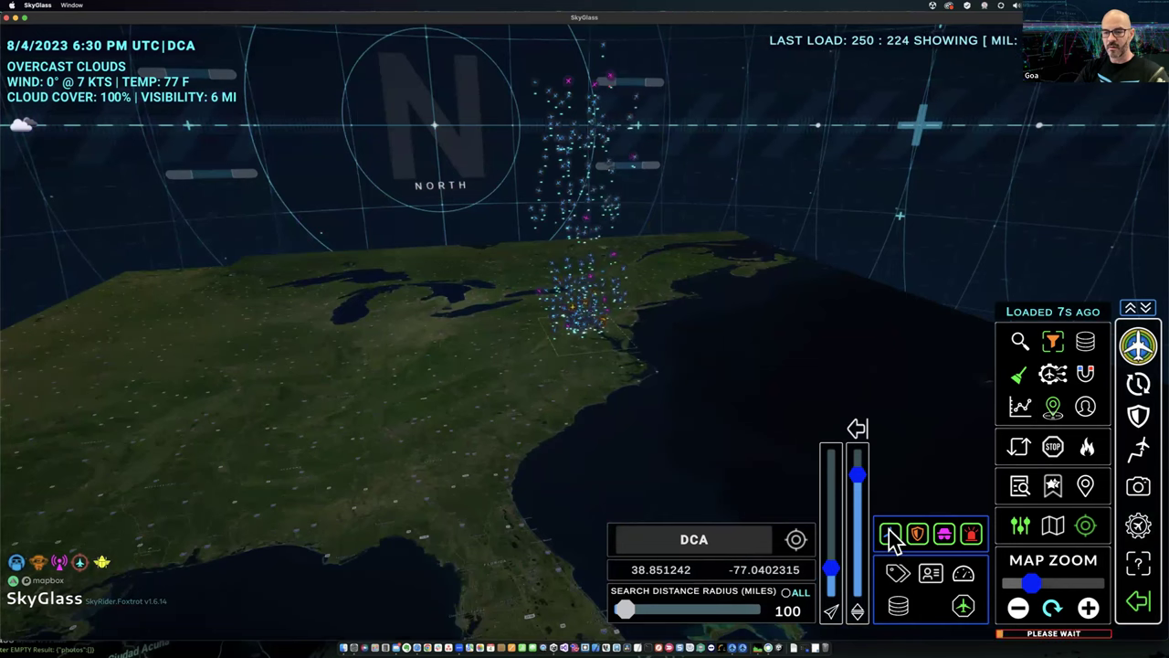
Lower the altitude scaling of the aircraft around DCA to about the middle of its range and view them closer
{"action": "left_click_drag", "start_coordinate": [858, 476], "coordinate": [859, 529]}
{"action": "scroll", "coordinate": [698, 404], "scroll_direction": "up", "scroll_amount": 3}
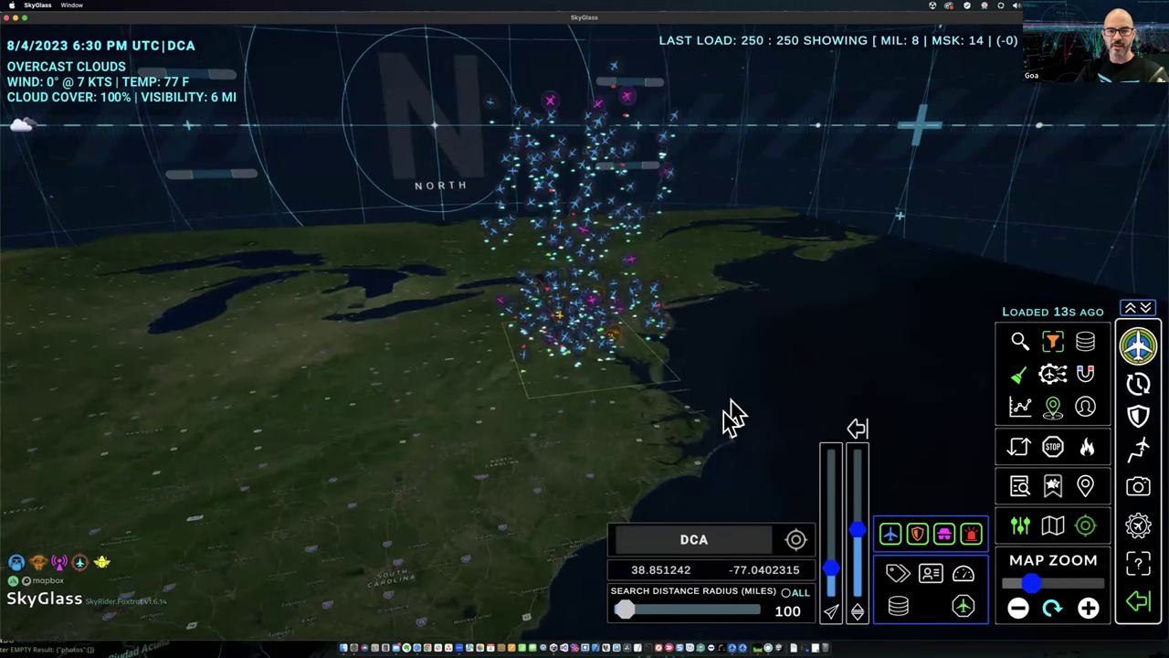
{"action": "scroll", "coordinate": [731, 417], "scroll_direction": "up", "scroll_amount": 3}
{"action": "scroll", "coordinate": [739, 374], "scroll_direction": "up", "scroll_amount": 5}
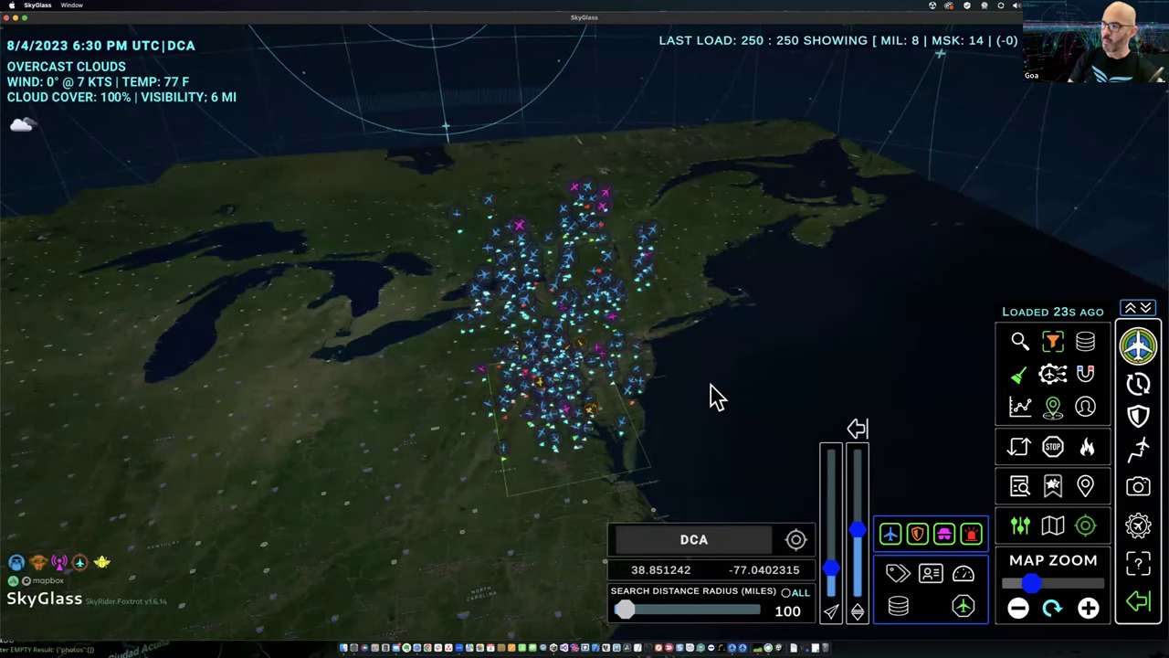
Center the map on the airport code KFRG and load the aircraft around it
{"action": "left_click", "coordinate": [728, 540]}
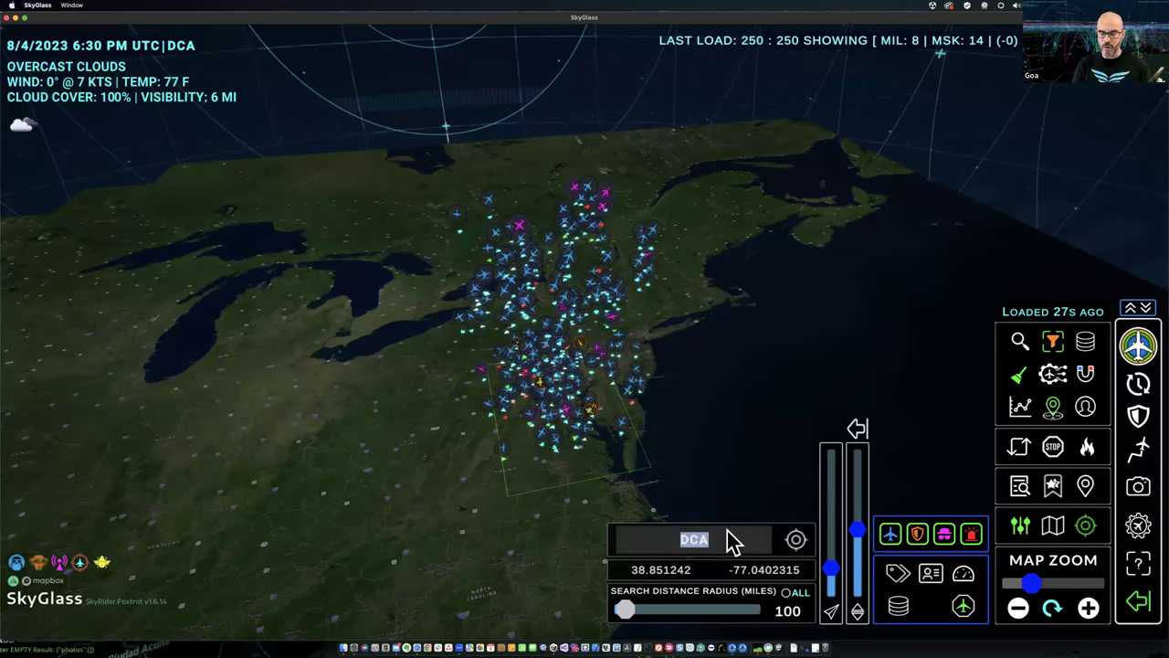
{"action": "type", "text": "KFRG"}
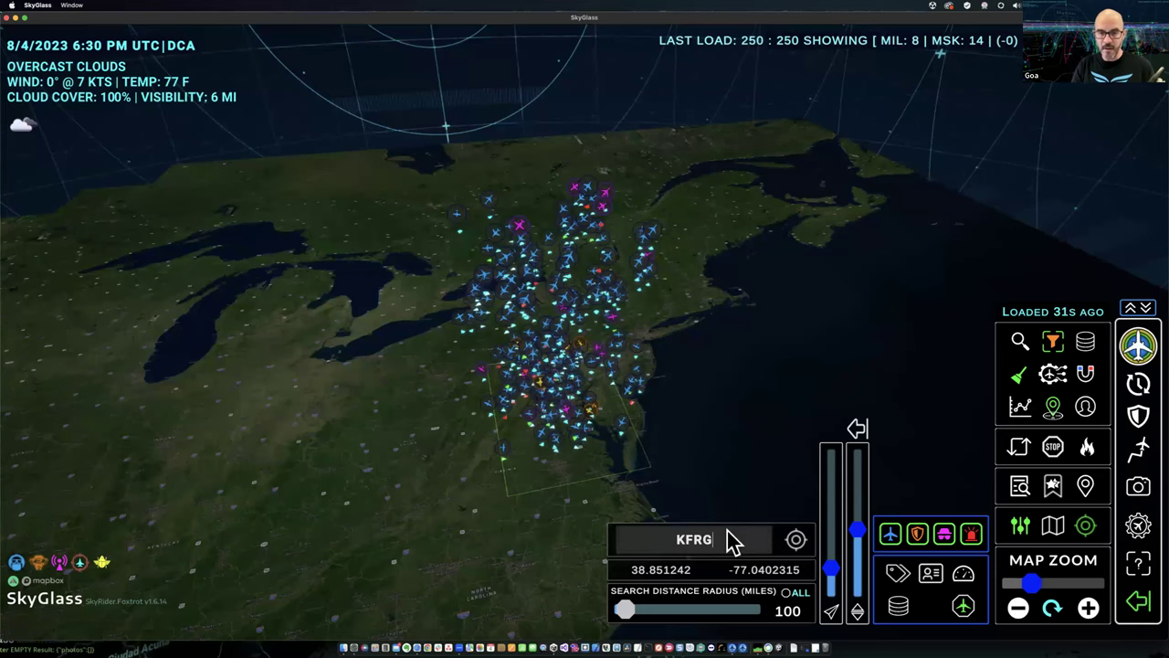
{"action": "key", "text": "Return"}
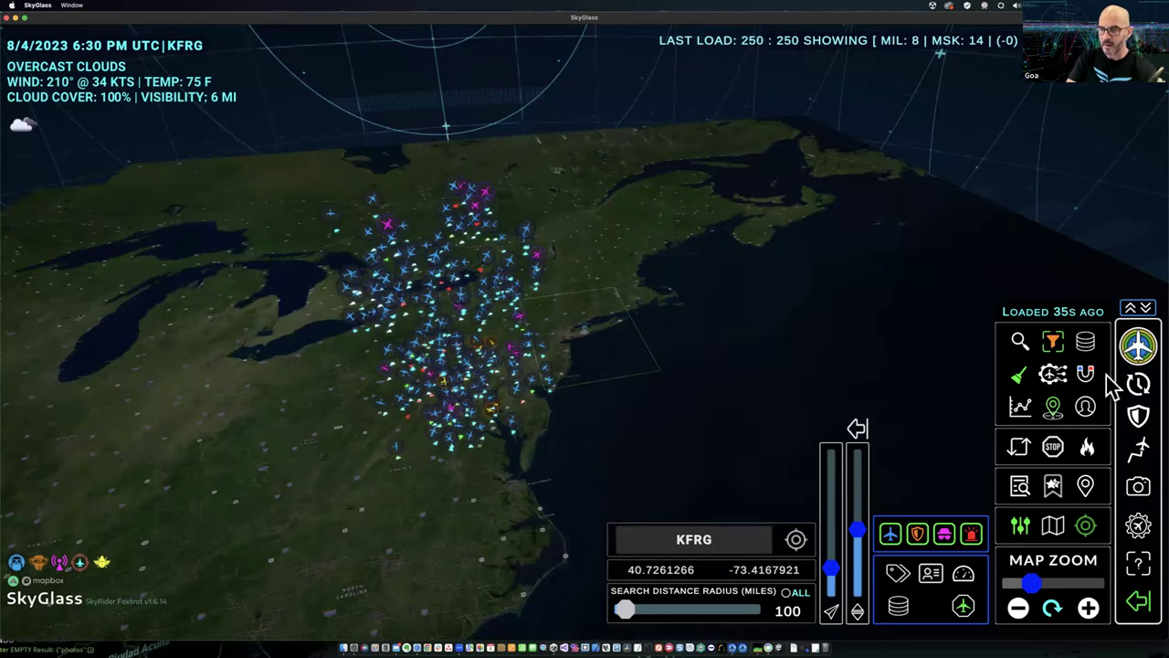
{"action": "left_click", "coordinate": [1139, 351]}
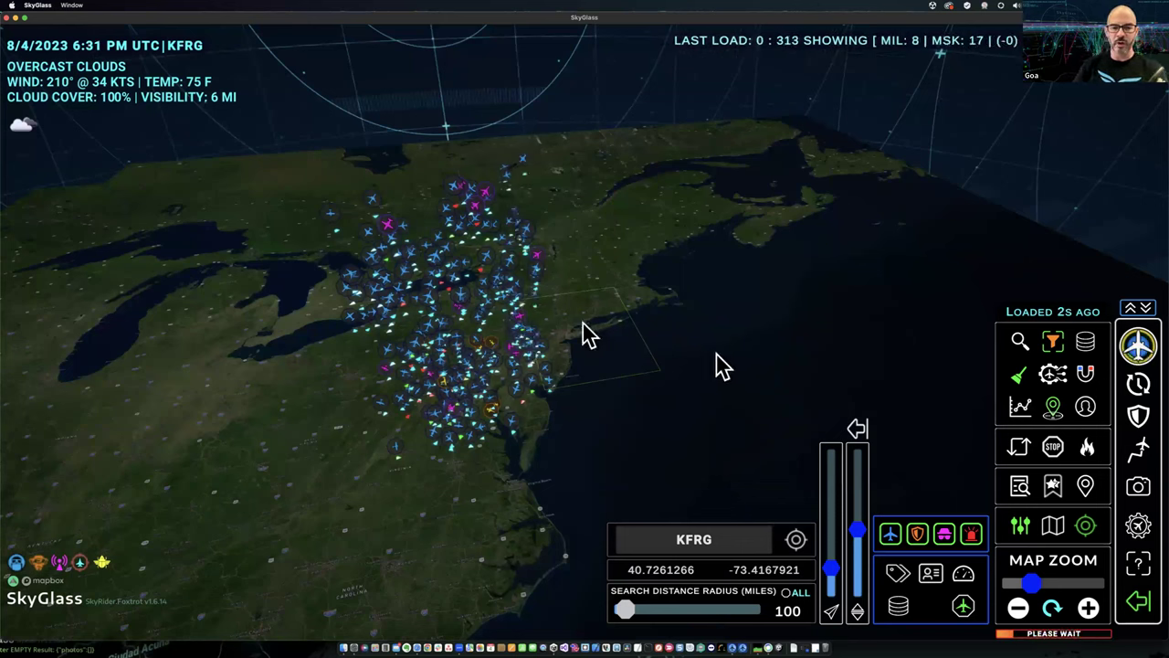
Display the details of aircraft N240MH, and stop the loading and clear all aircraft from the map
{"action": "left_click", "coordinate": [548, 319]}
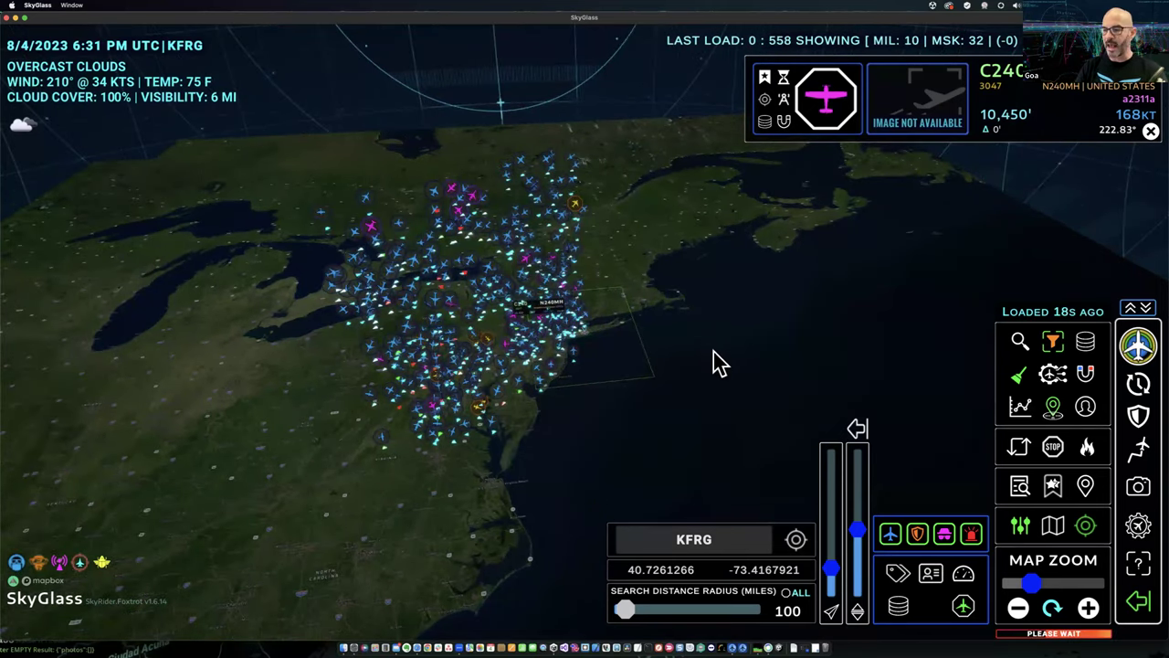
{"action": "left_click", "coordinate": [1053, 447]}
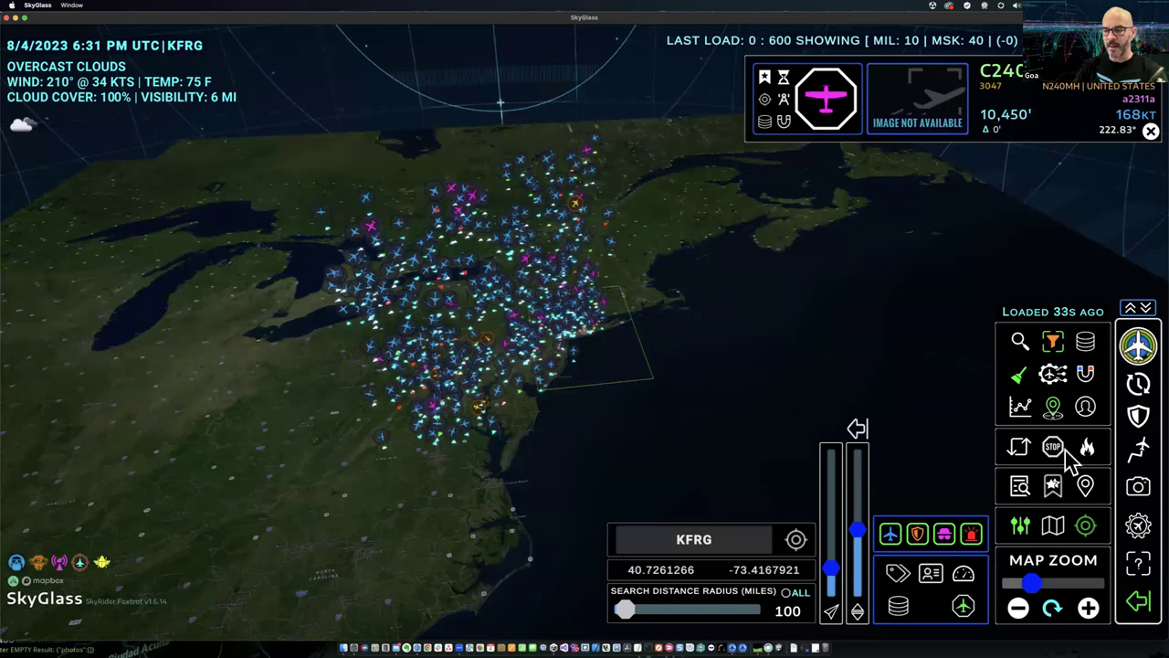
{"action": "left_click", "coordinate": [1086, 447]}
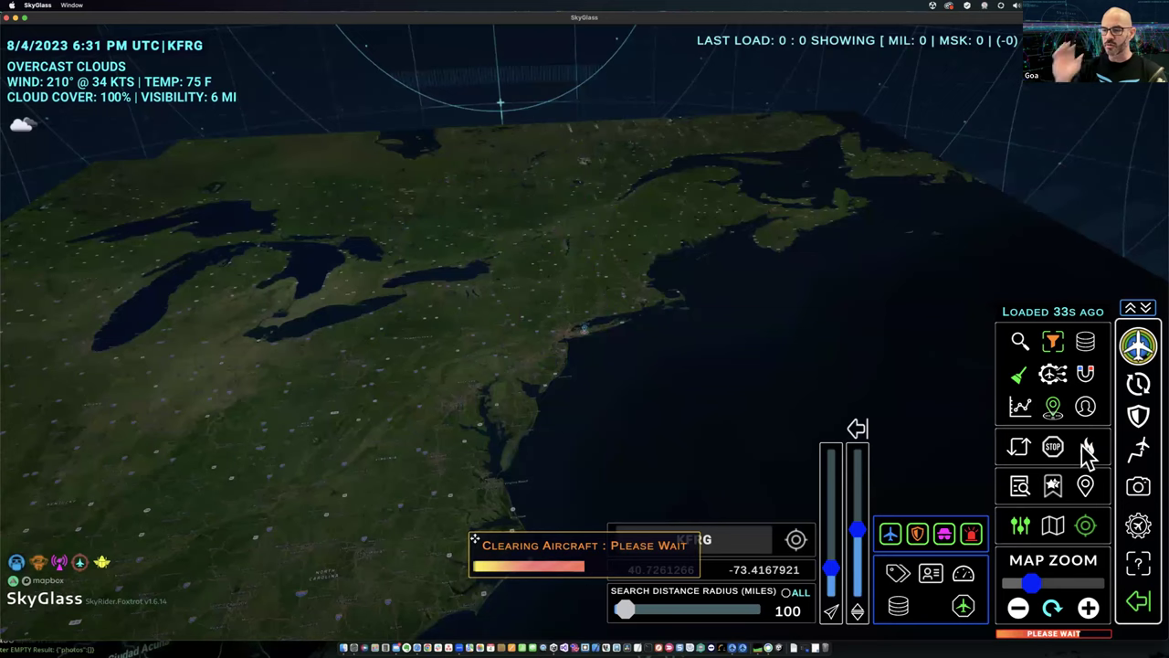
Load the aircraft around KFRG onto the empty map and lower their altitude scaling slightly
{"action": "left_click", "coordinate": [1141, 351]}
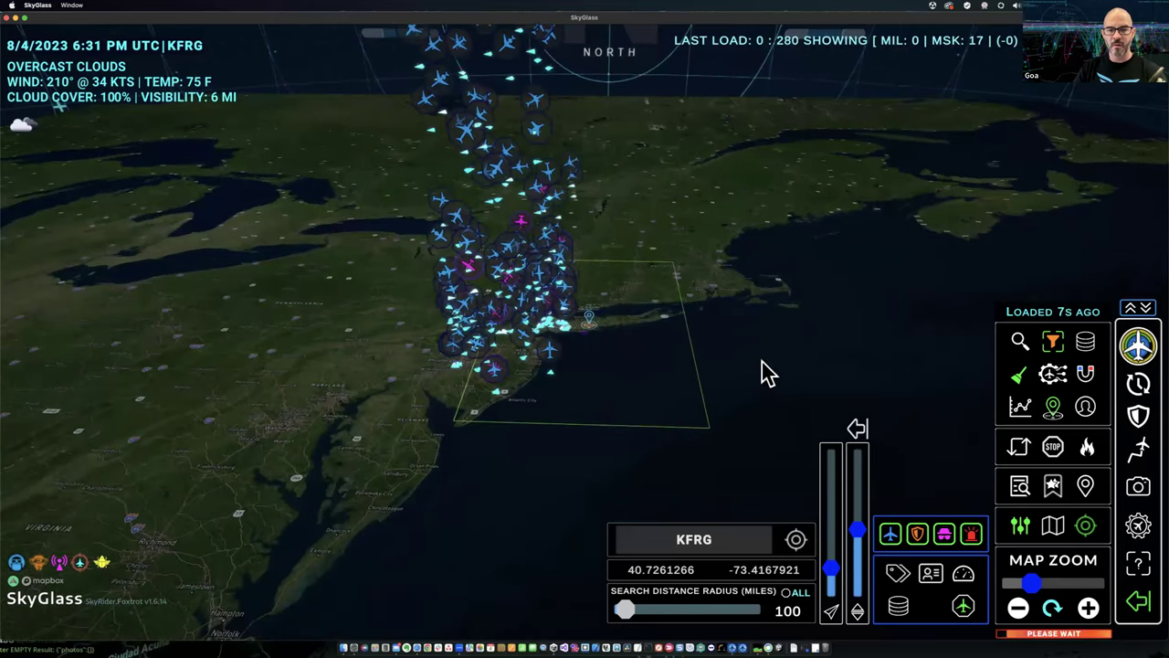
{"action": "left_click_drag", "start_coordinate": [860, 543], "coordinate": [859, 561]}
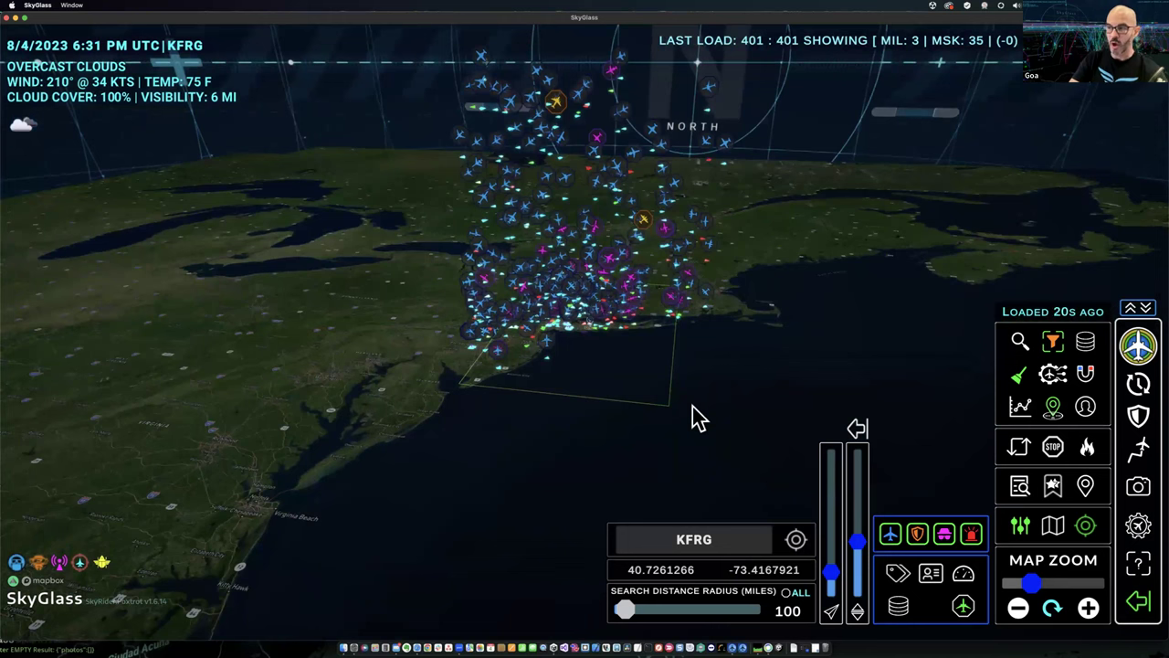
Turn on auto refresh for the aircraft around KFRG, try a 1-second interval, and set it to 15 seconds
{"action": "left_click", "coordinate": [1139, 384]}
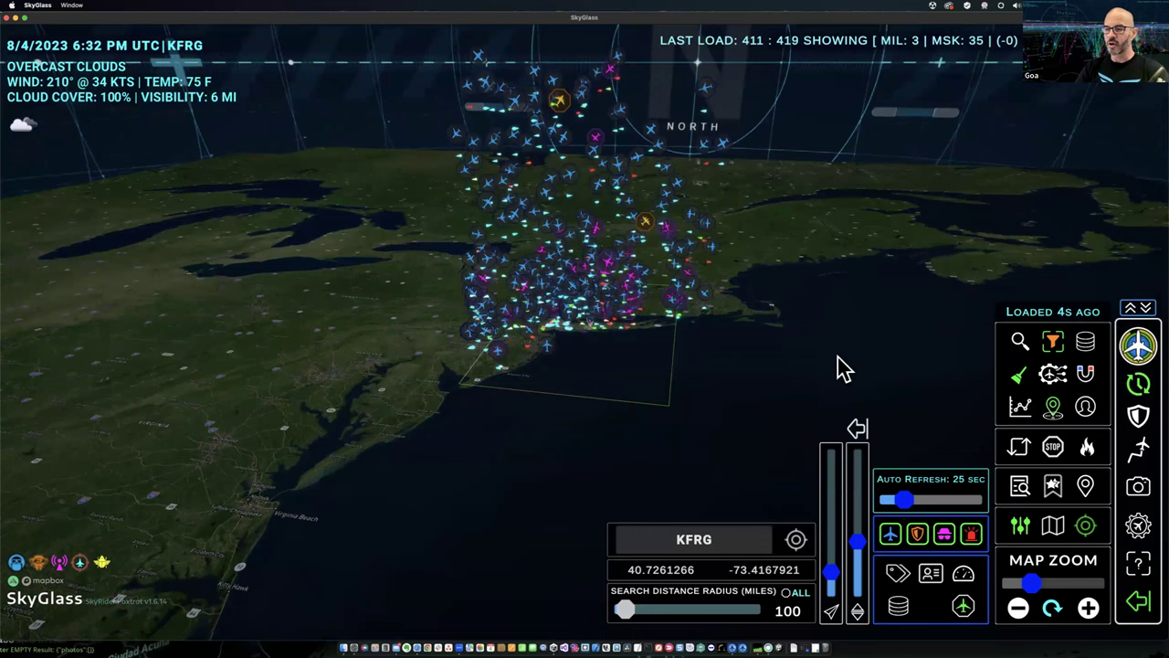
{"action": "scroll", "coordinate": [841, 374], "scroll_direction": "up", "scroll_amount": 3}
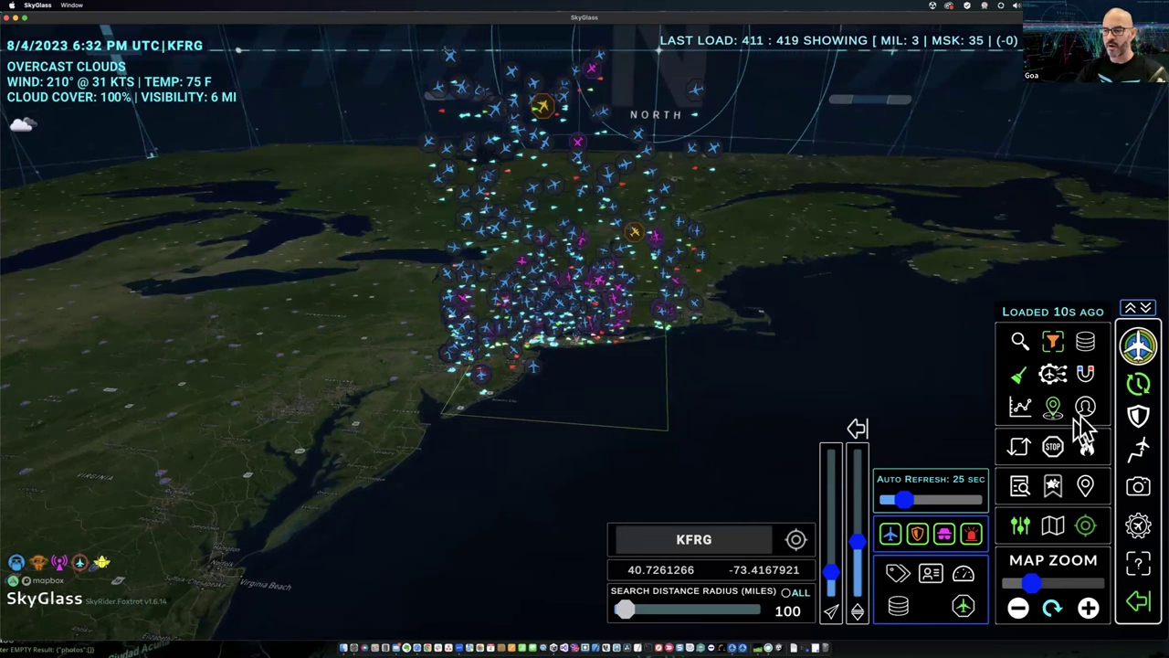
{"action": "left_click_drag", "start_coordinate": [903, 499], "coordinate": [884, 501]}
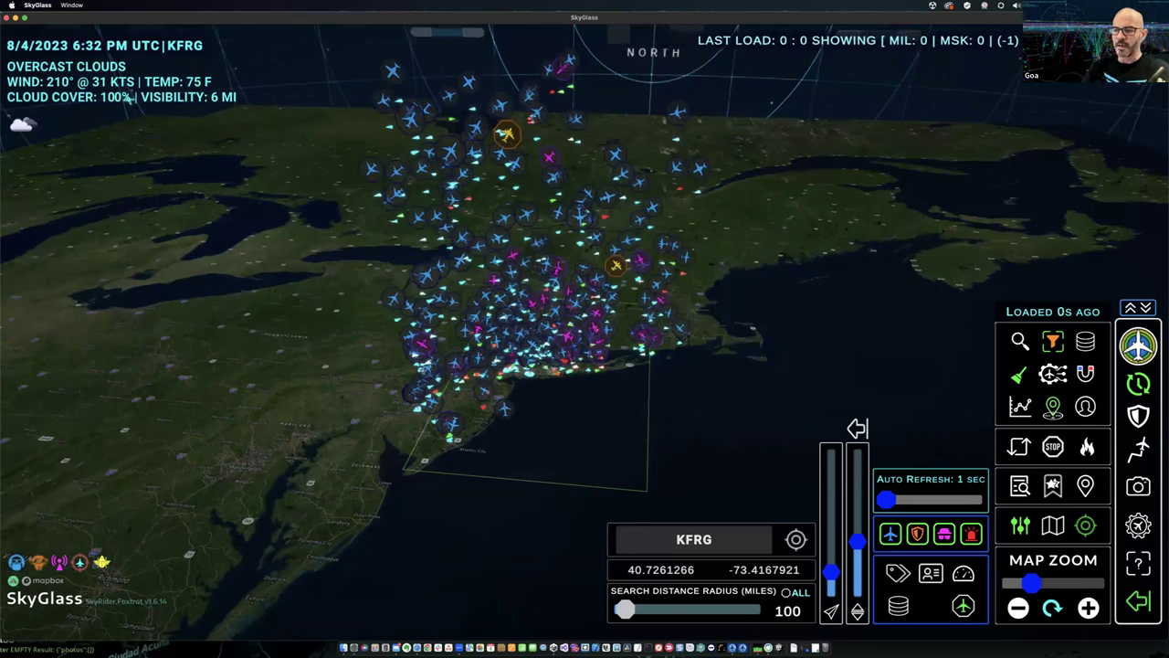
{"action": "left_click", "coordinate": [1139, 352]}
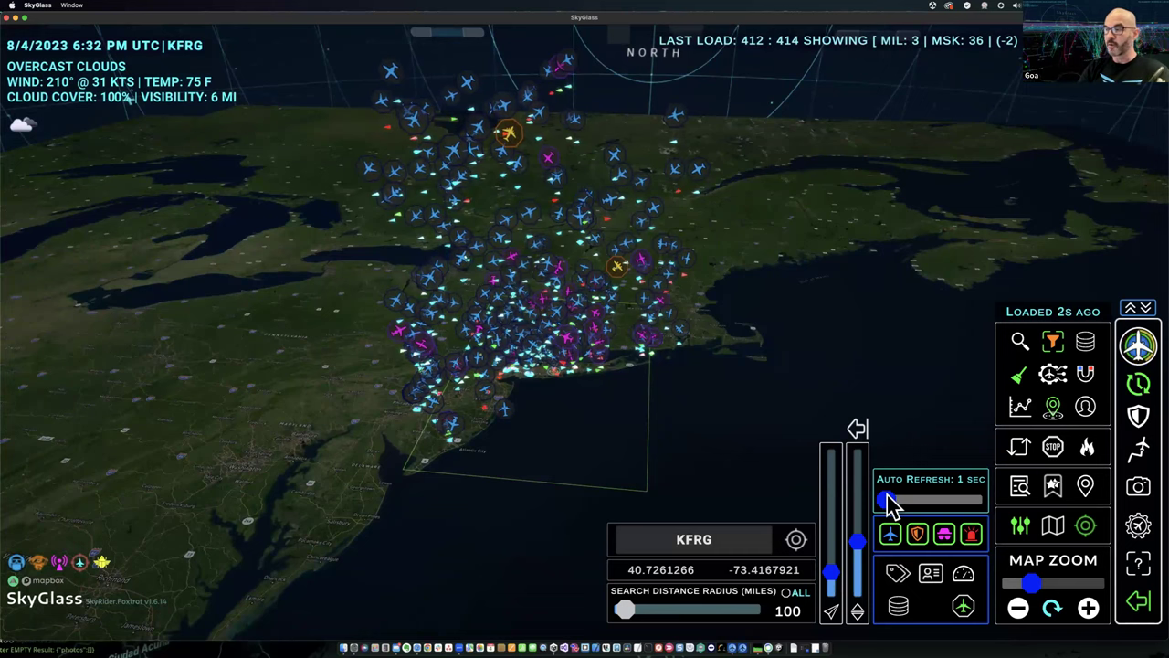
{"action": "left_click_drag", "start_coordinate": [888, 503], "coordinate": [898, 505]}
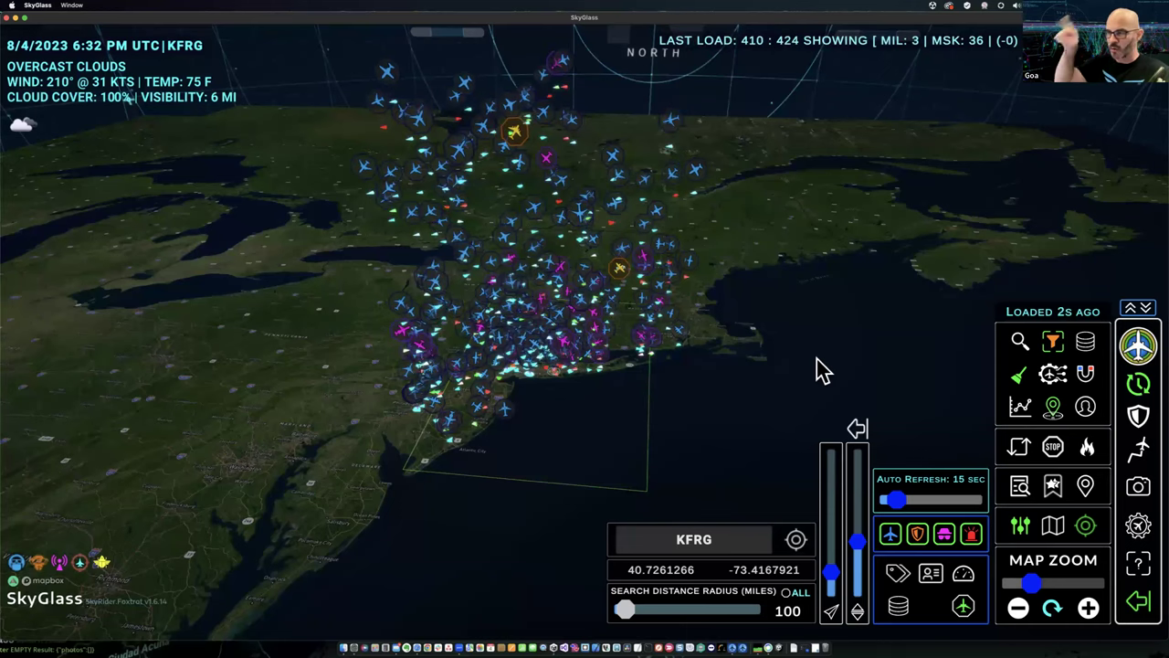
Stop the auto refresh and reload the aircraft around KFRG from a cleared map
{"action": "left_click", "coordinate": [1055, 449]}
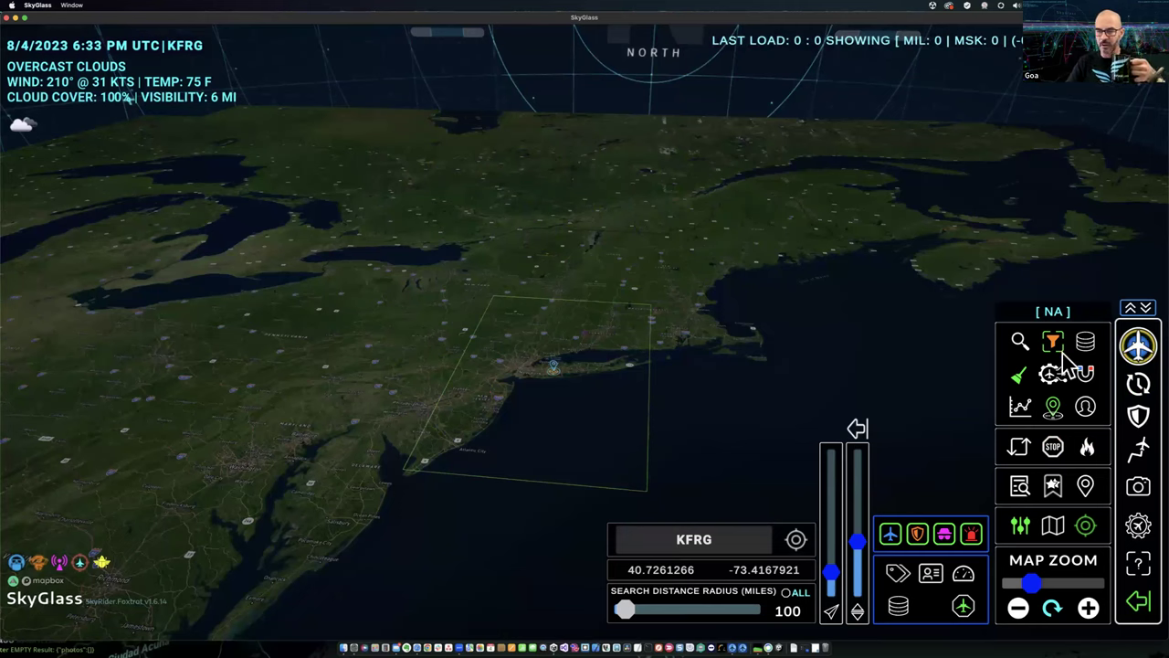
{"action": "left_click", "coordinate": [1136, 353]}
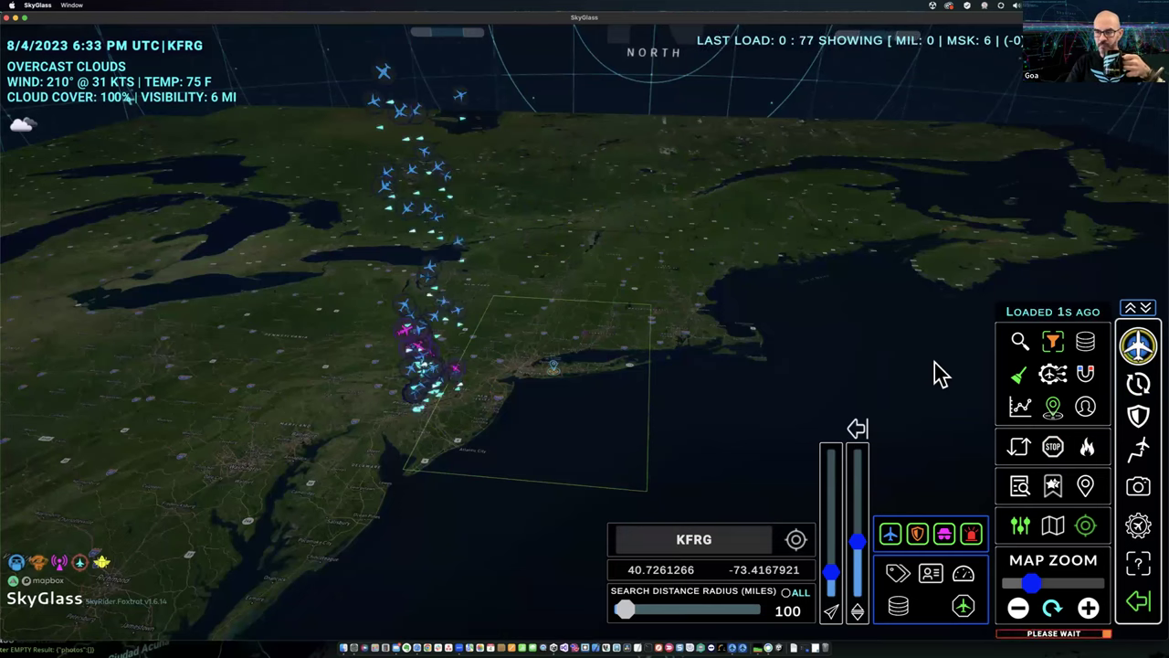
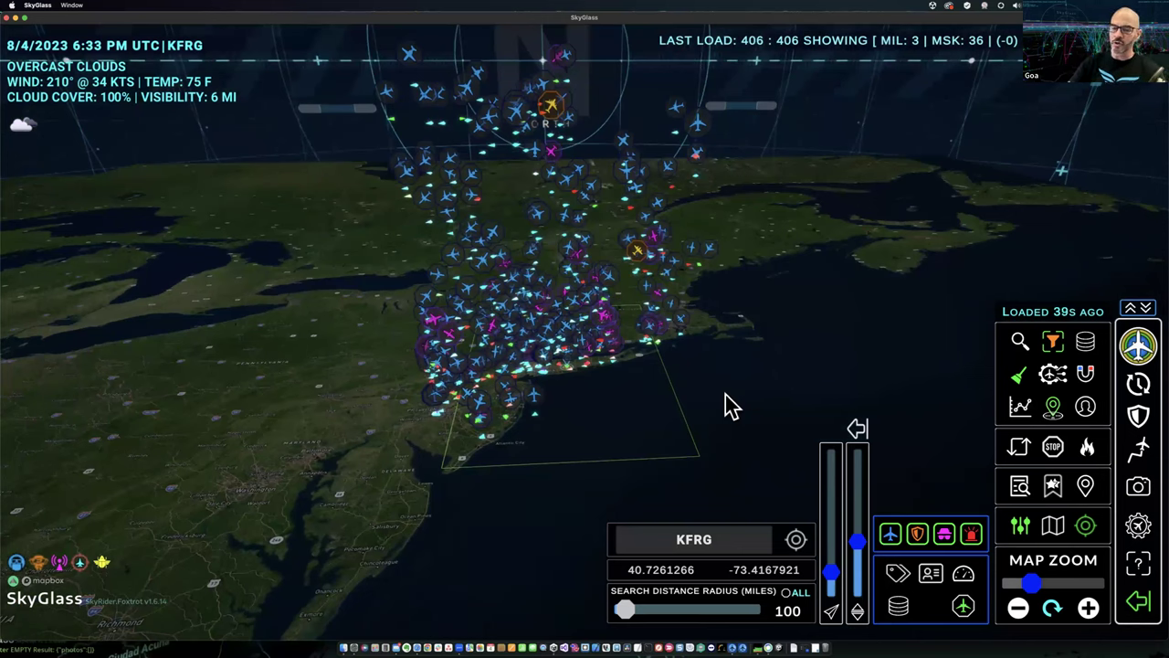
Filter out the civilian and masked aircraft so that only the military ones are displayed
{"action": "left_click", "coordinate": [891, 535]}
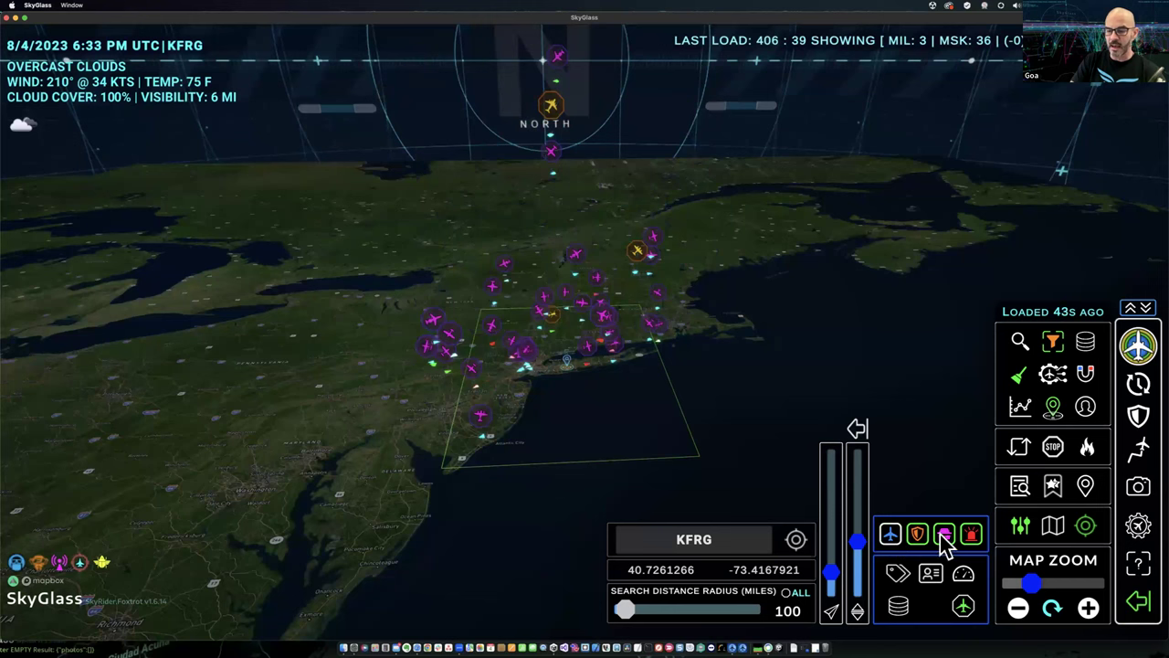
{"action": "left_click", "coordinate": [945, 535]}
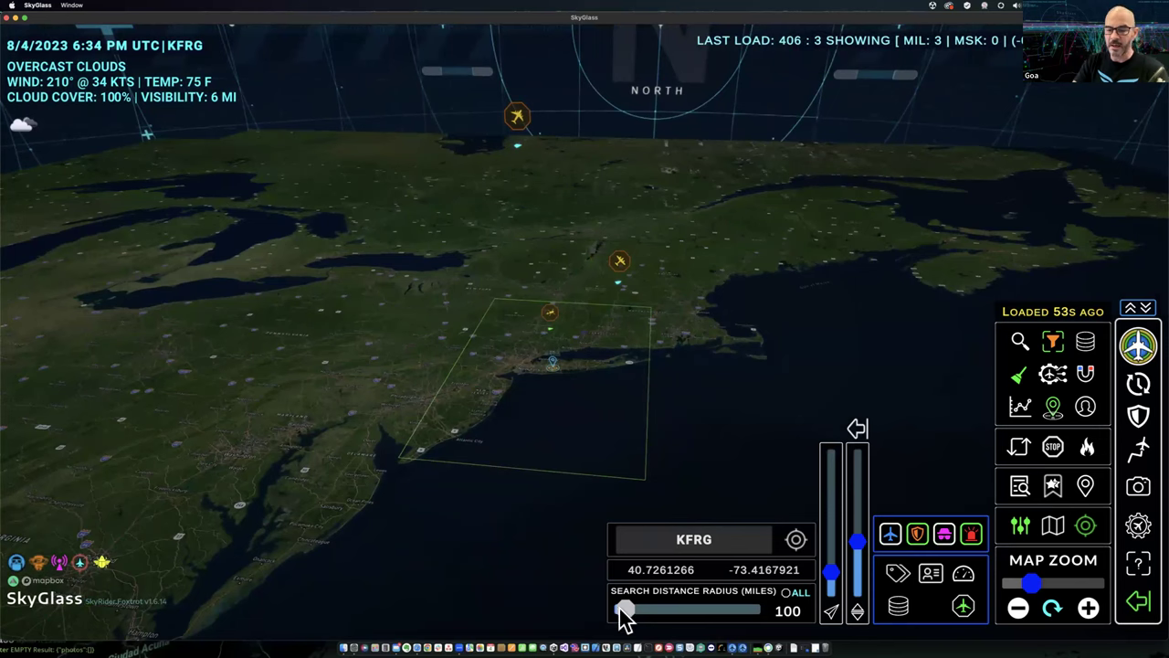
Expand the search distance radius around KFRG to 300 miles and turn auto refresh on again
{"action": "left_click_drag", "start_coordinate": [630, 615], "coordinate": [640, 618]}
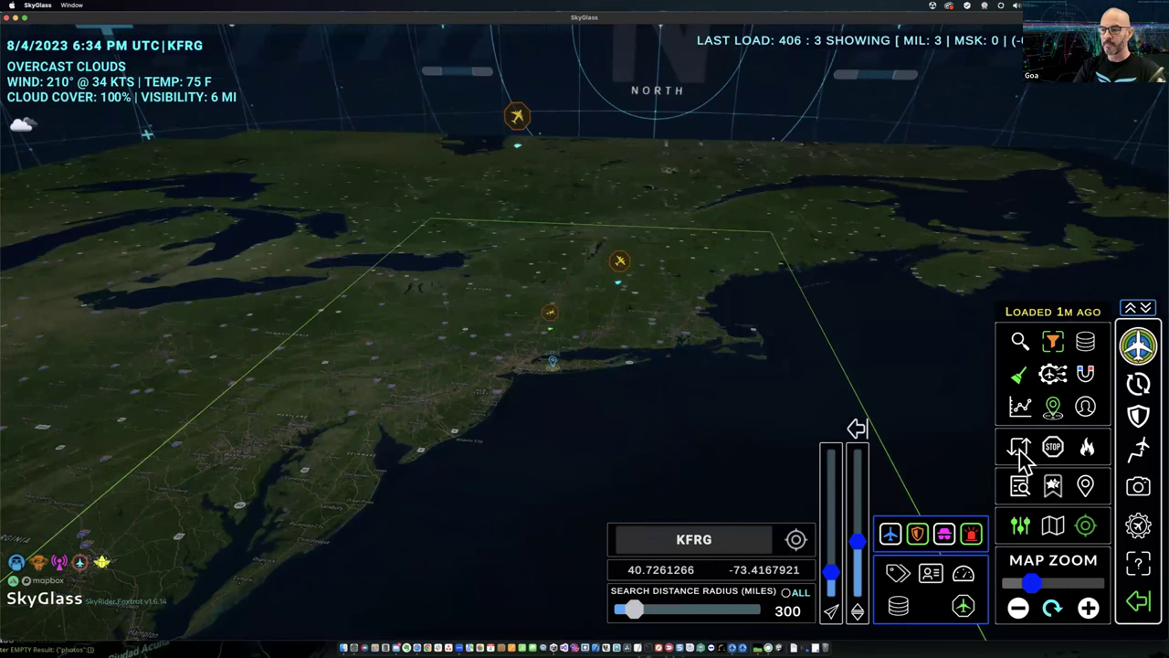
{"action": "left_click", "coordinate": [1138, 386]}
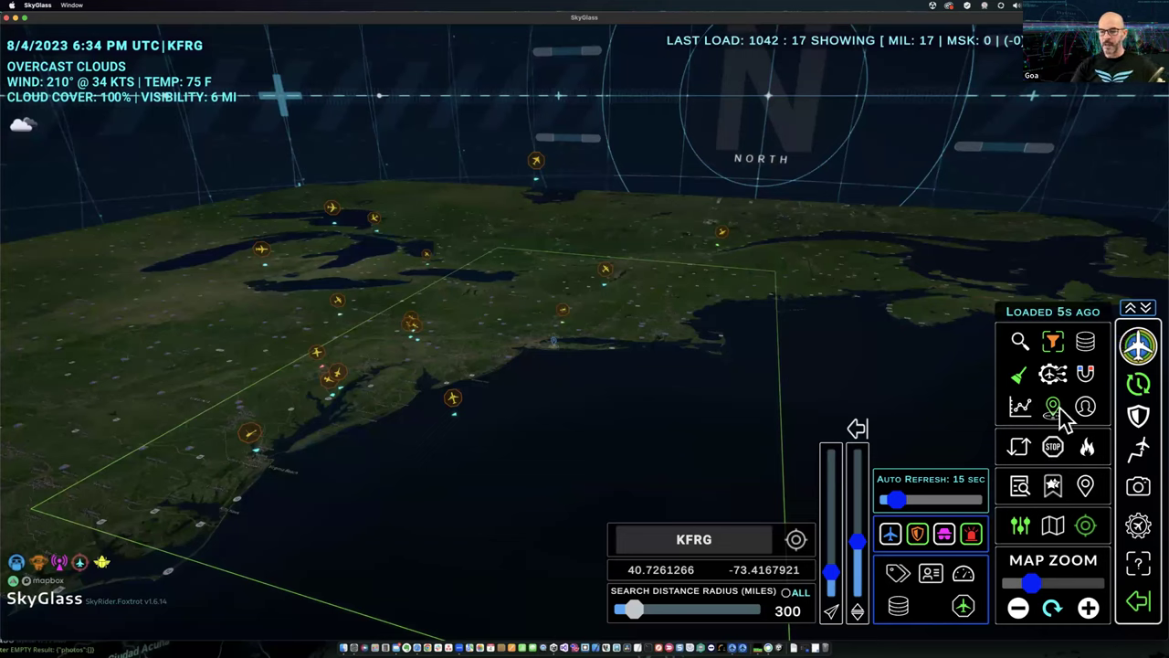
Display the masked aircraft with the military ones, and hide and redisplay the filter and label controls
{"action": "mouse_move", "coordinate": [648, 448]}
{"action": "left_mouse_down"}
{"action": "mouse_move", "coordinate": [684, 449]}
{"action": "mouse_move", "coordinate": [626, 445]}
{"action": "left_mouse_up"}
{"action": "left_click", "coordinate": [943, 535]}
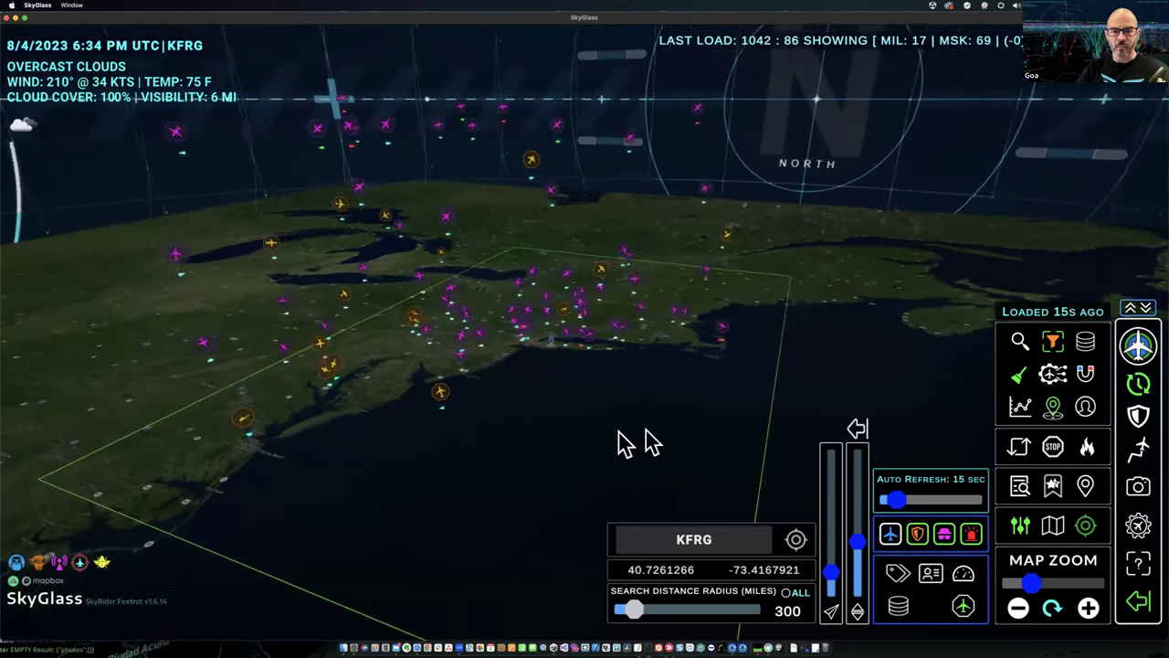
{"action": "left_click", "coordinate": [1055, 345]}
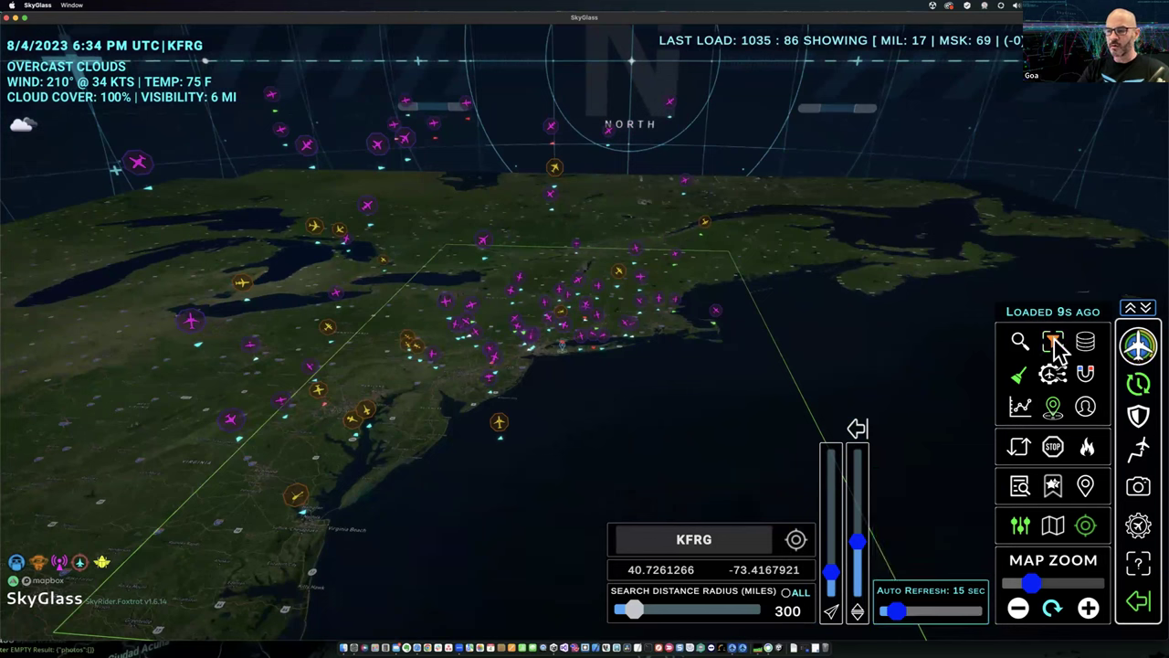
{"action": "left_click", "coordinate": [1055, 345]}
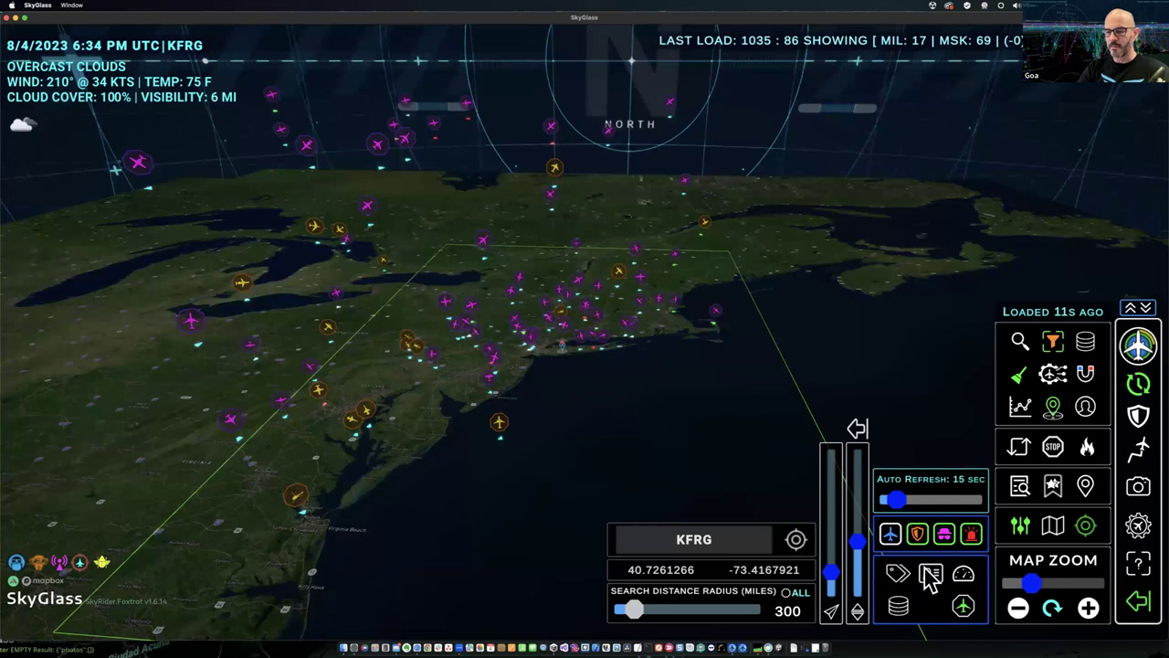
Hide the aircraft icons to leave only their heading markers, enlarge the aircraft scaling, and show the icons again
{"action": "mouse_move", "coordinate": [715, 496]}
{"action": "left_mouse_down"}
{"action": "mouse_move", "coordinate": [686, 475]}
{"action": "mouse_move", "coordinate": [736, 503]}
{"action": "mouse_move", "coordinate": [735, 493]}
{"action": "left_mouse_up"}
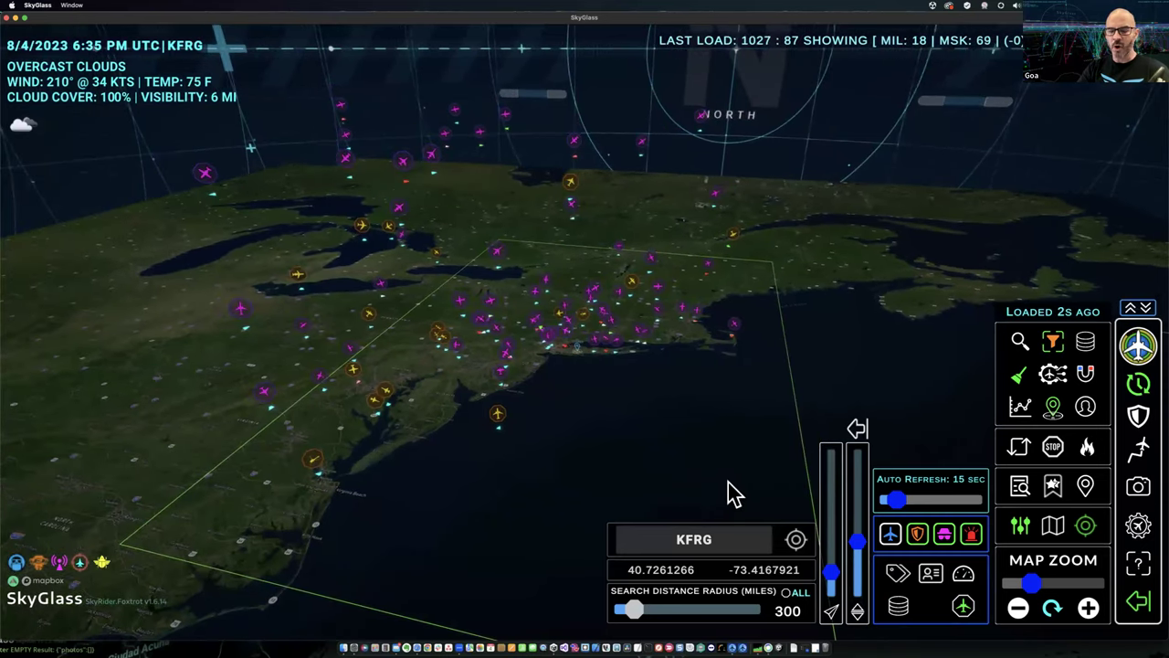
{"action": "left_click", "coordinate": [964, 608]}
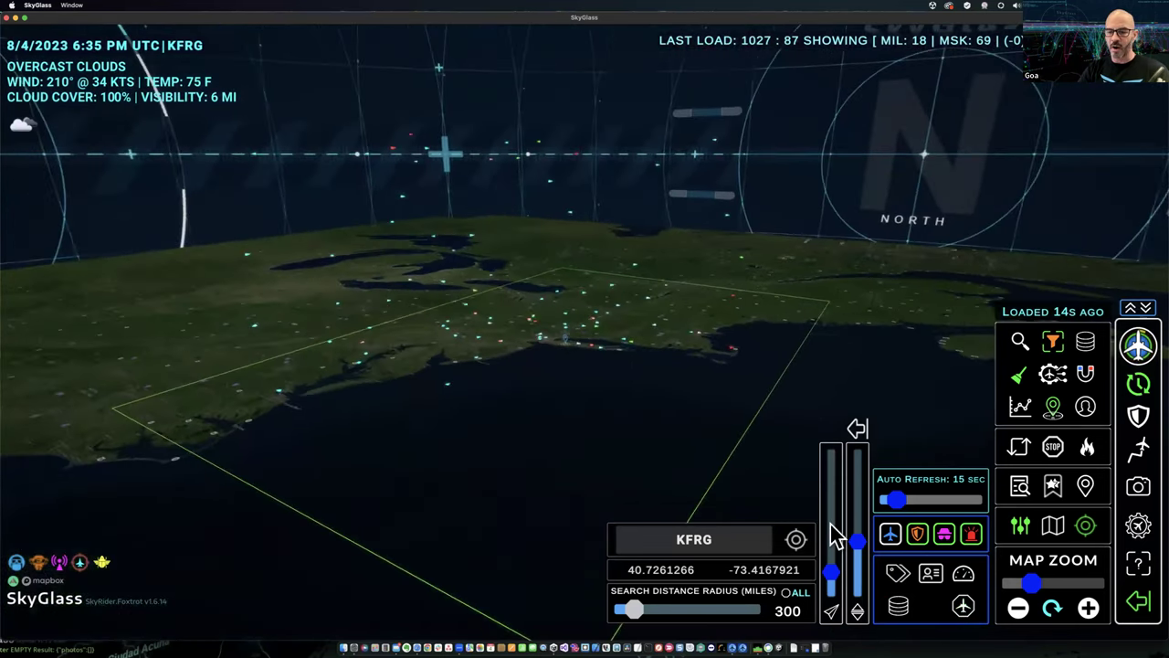
{"action": "left_click", "coordinate": [832, 564]}
{"action": "left_click_drag", "start_coordinate": [838, 568], "coordinate": [840, 548]}
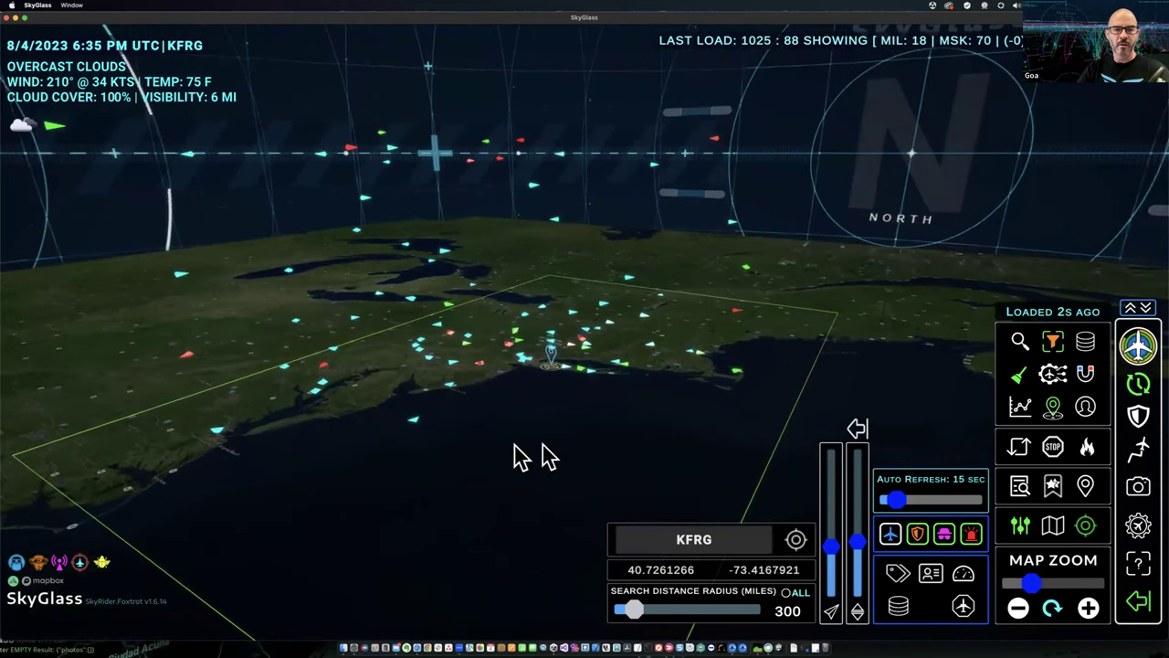
{"action": "left_click", "coordinate": [961, 607]}
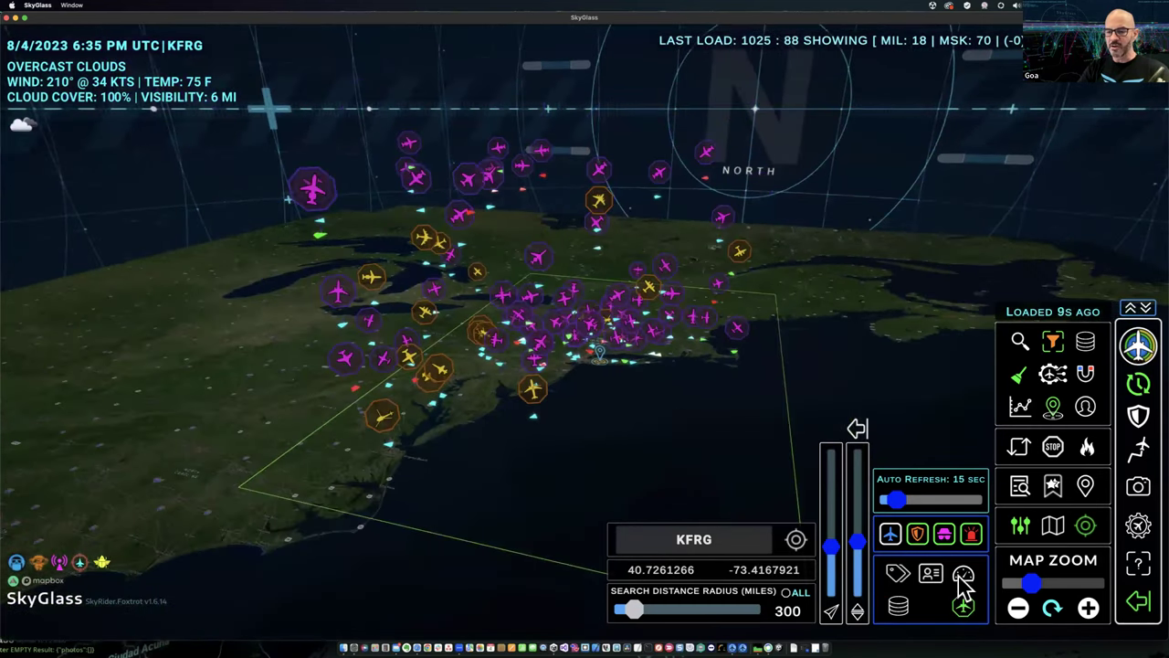
Turn on the aircraft type, identification, and altitude and speed labels for all displayed aircraft
{"action": "left_click", "coordinate": [899, 580]}
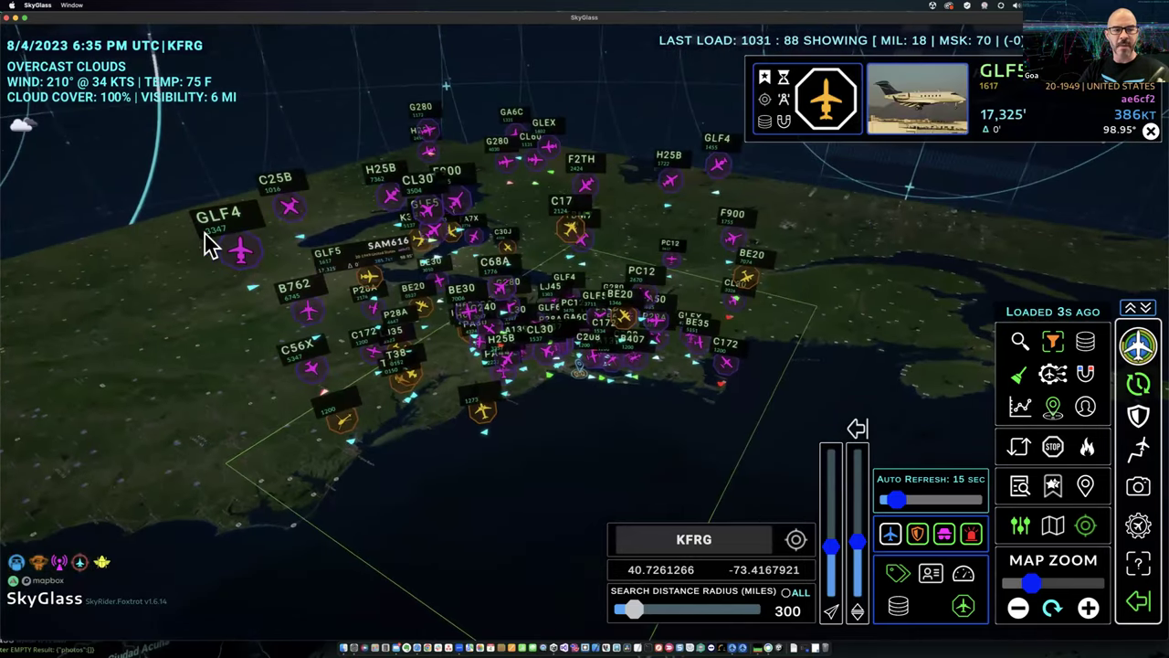
{"action": "left_click", "coordinate": [931, 576]}
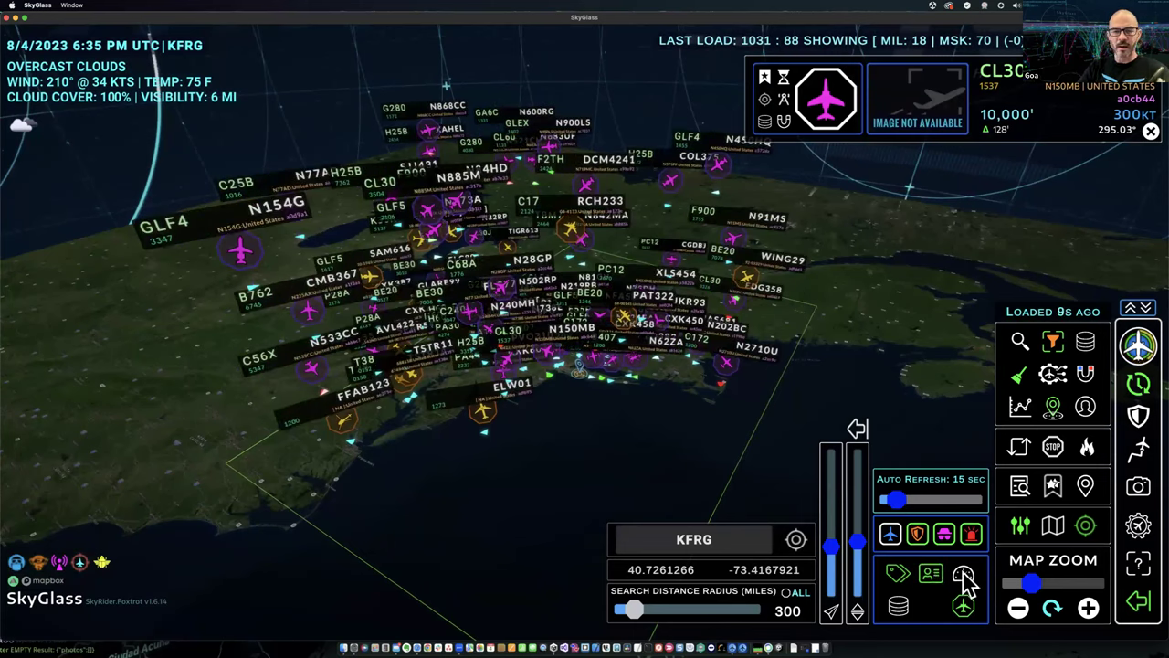
{"action": "left_click", "coordinate": [964, 575]}
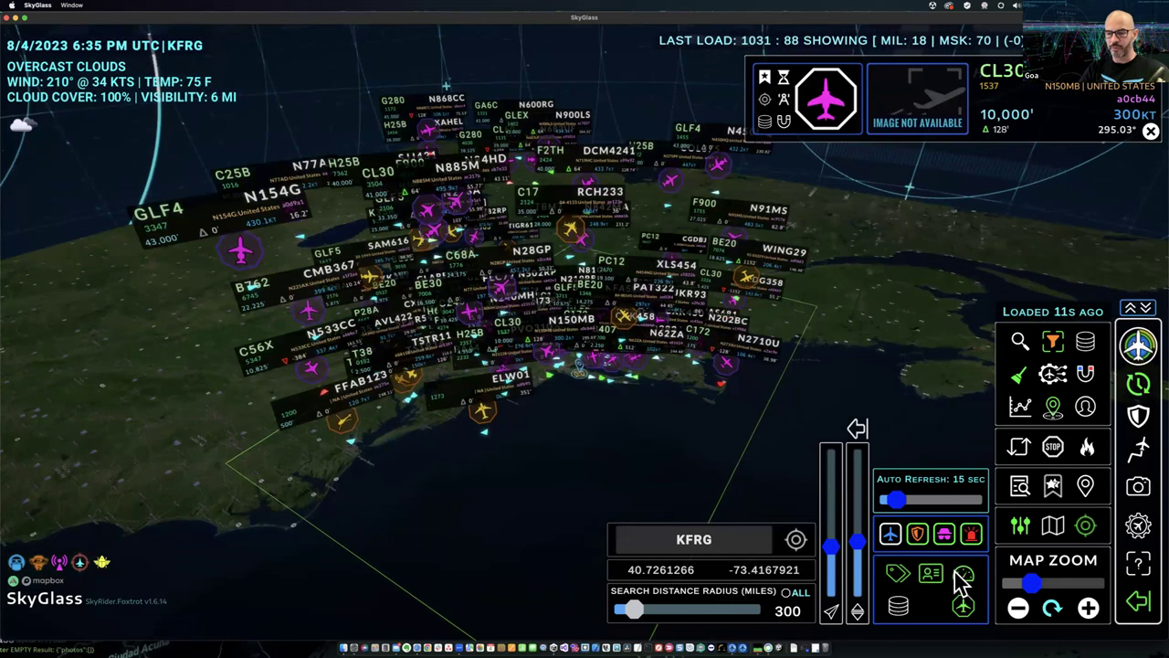
Reduce the aircraft labels to altitude and speed only, and switch them to aircraft type only
{"action": "left_click", "coordinate": [929, 575]}
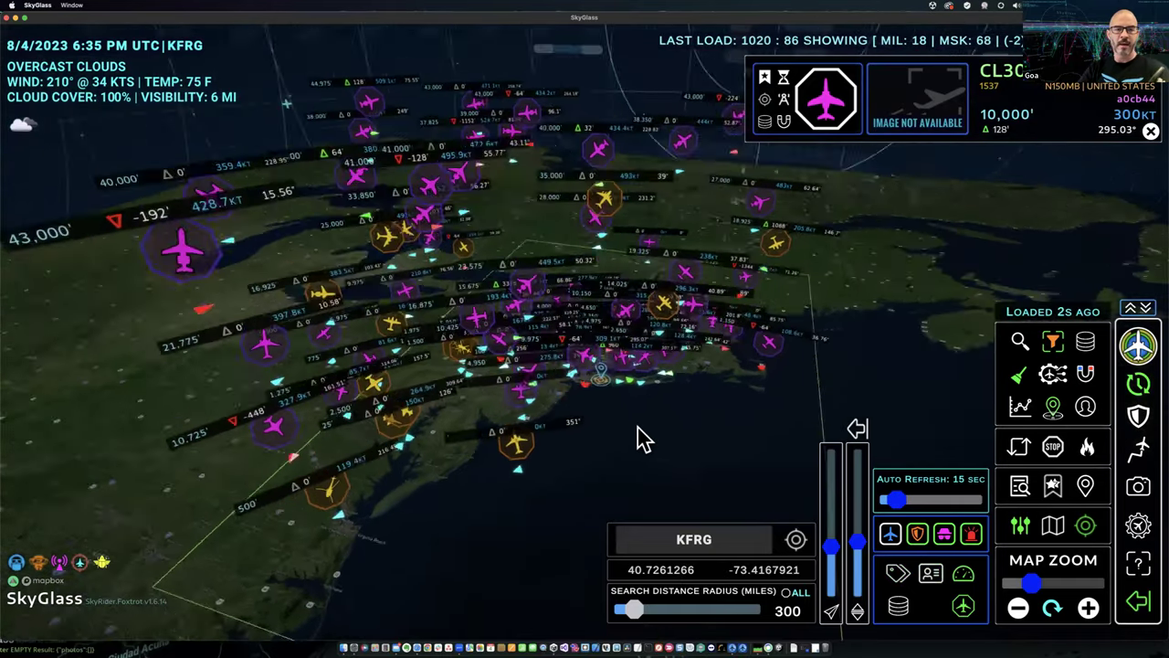
{"action": "left_click", "coordinate": [963, 574]}
{"action": "left_click", "coordinate": [932, 576]}
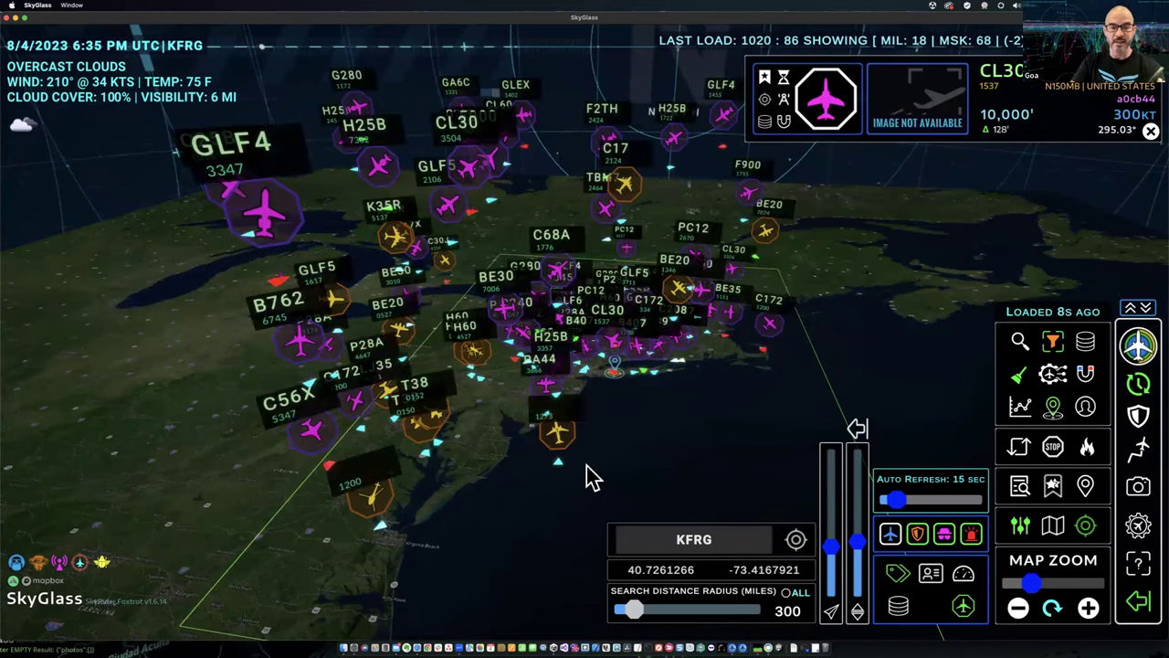
Hide the masked aircraft to leave only the military ones, and add identification labels to the aircraft type labels
{"action": "left_click", "coordinate": [893, 535]}
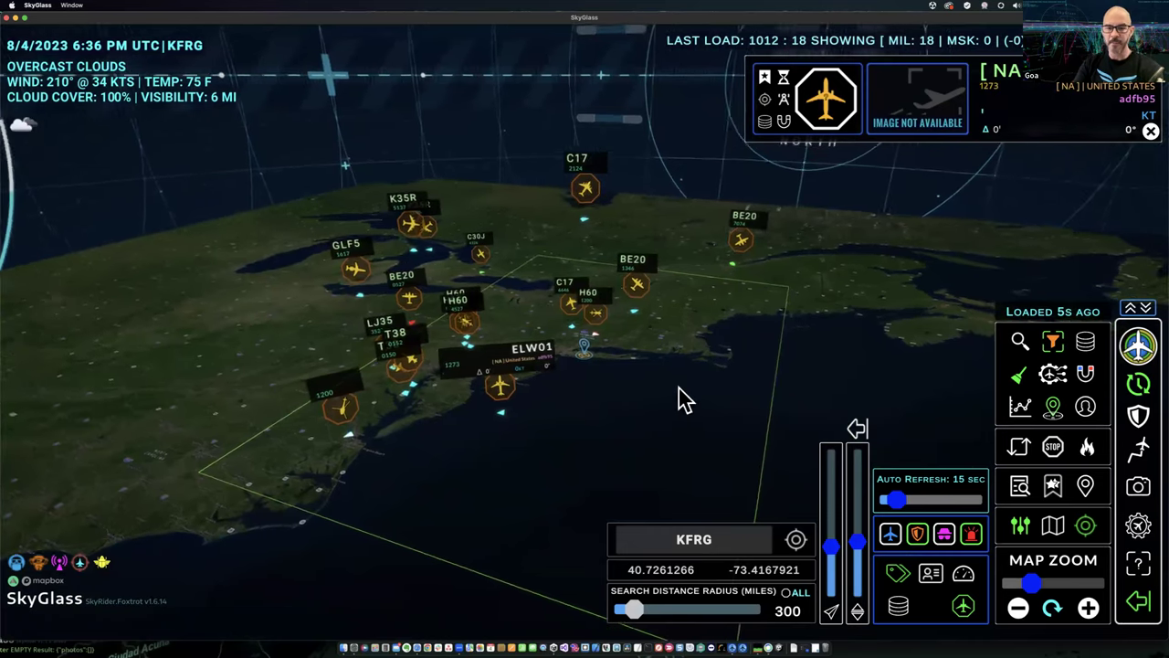
{"action": "left_click", "coordinate": [930, 572]}
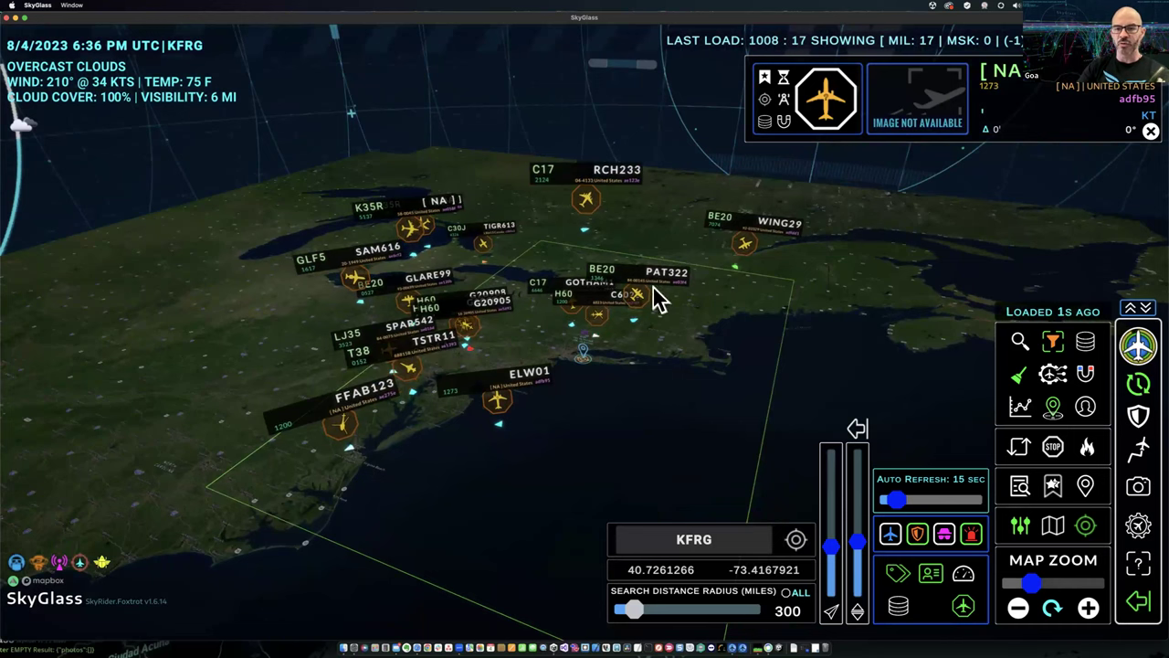
Inspect the details of the military aircraft C17 RCH233, a K35R and BE20 PAT322 from different angles
{"action": "left_click", "coordinate": [585, 230]}
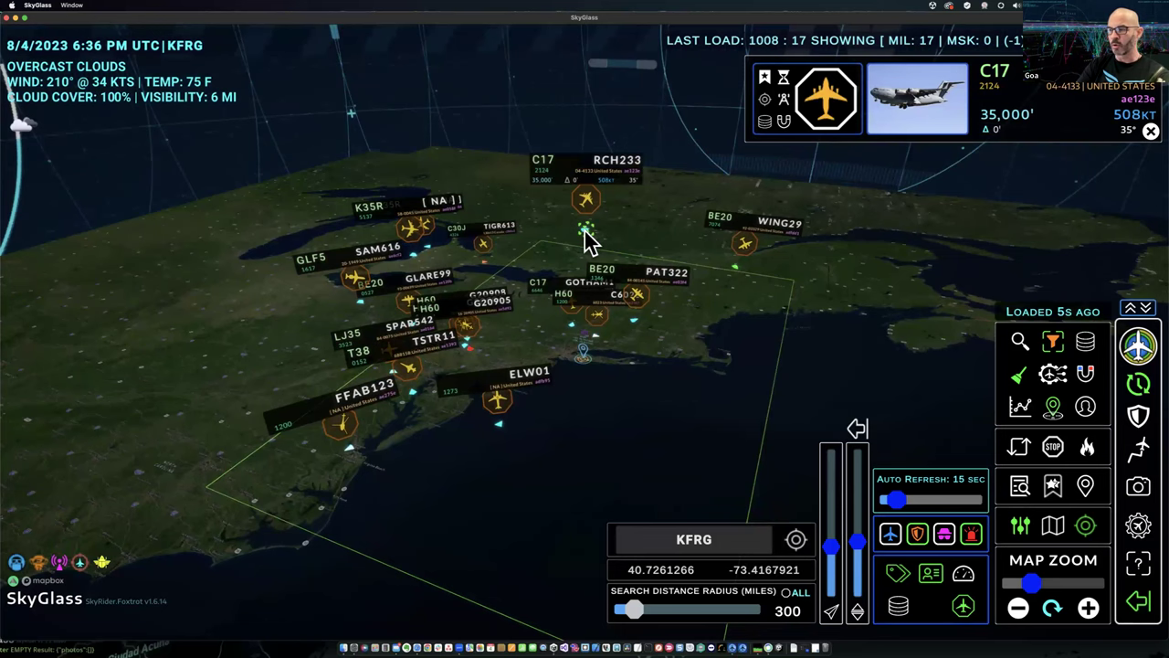
{"action": "left_click", "coordinate": [422, 307]}
{"action": "left_click_drag", "start_coordinate": [539, 346], "coordinate": [505, 375]}
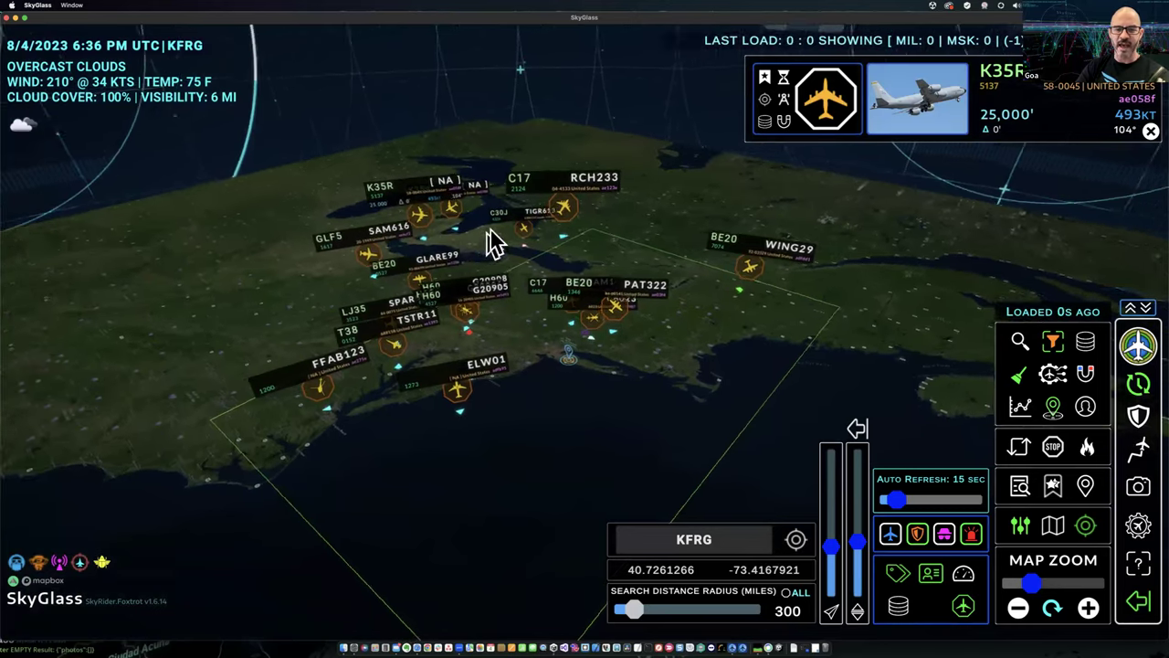
{"action": "left_click", "coordinate": [647, 313]}
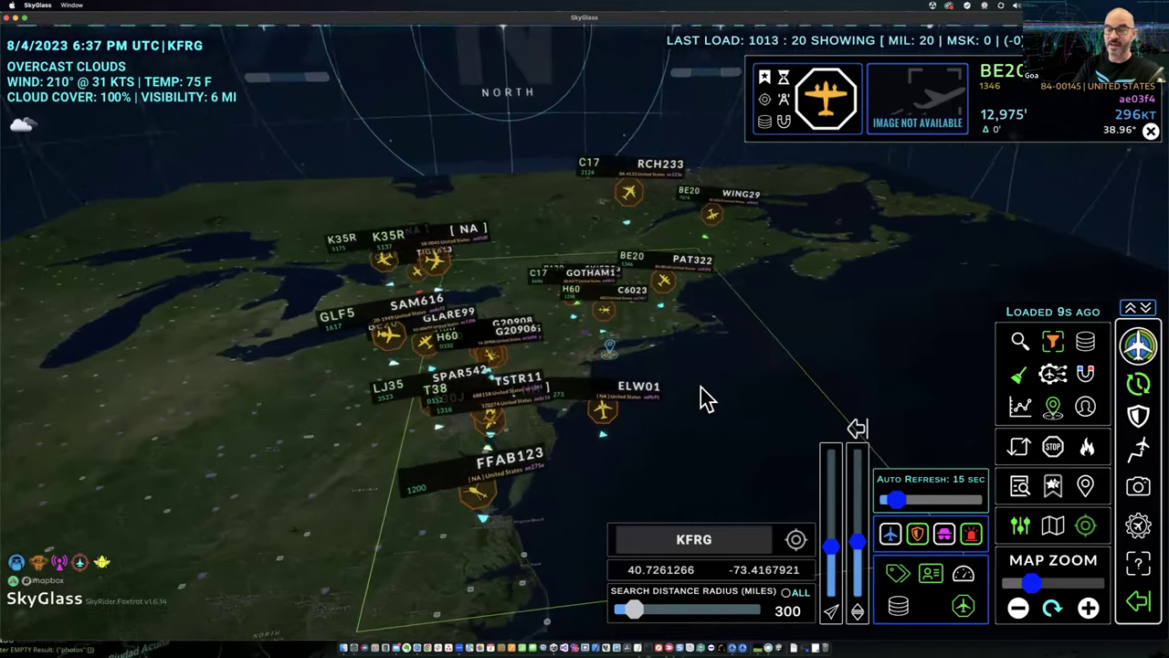
{"action": "left_click_drag", "start_coordinate": [699, 392], "coordinate": [621, 397]}
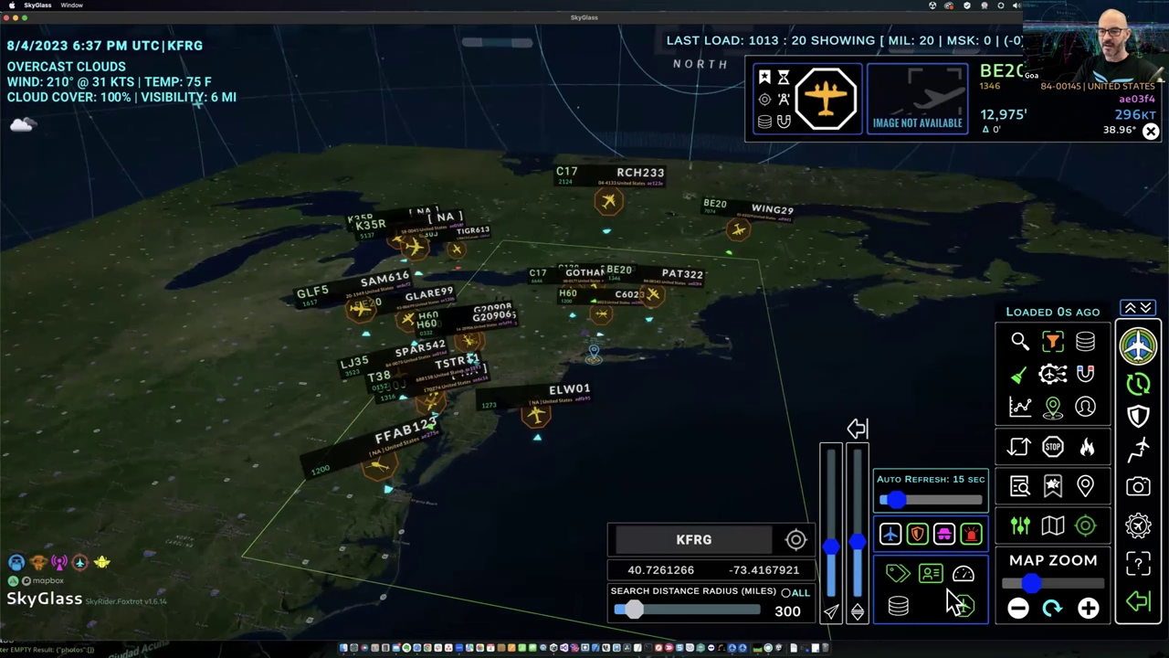
Turn off all aircraft labels and load military aircraft from everywhere, beyond the KFRG search radius
{"action": "left_click", "coordinate": [898, 574]}
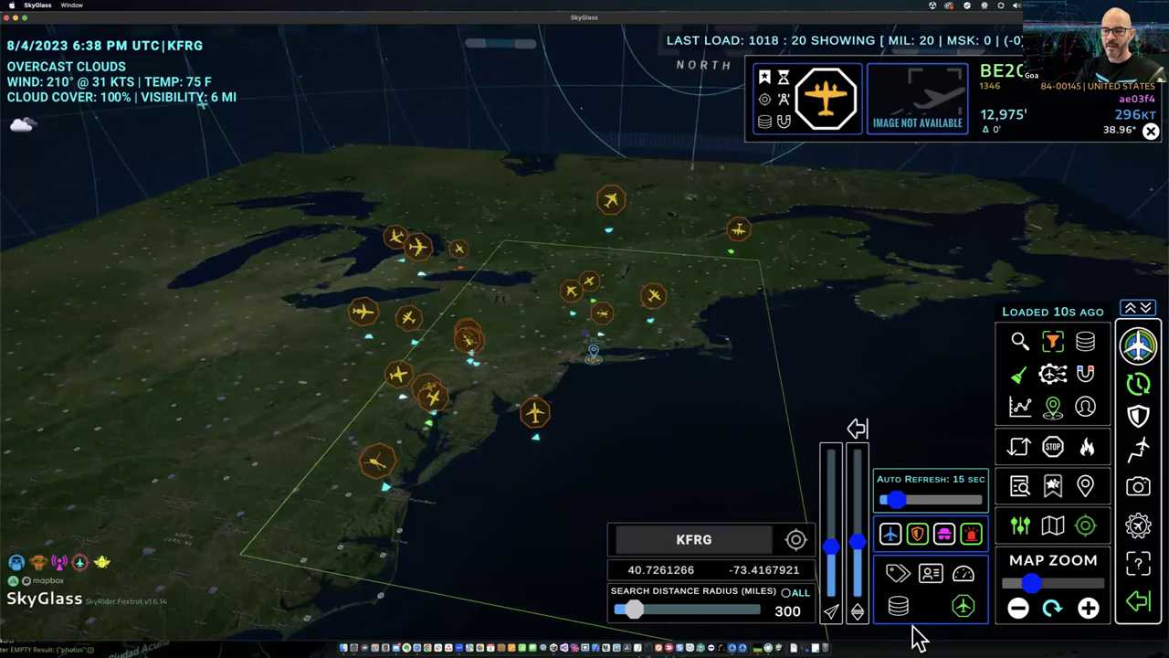
{"action": "left_click", "coordinate": [797, 540]}
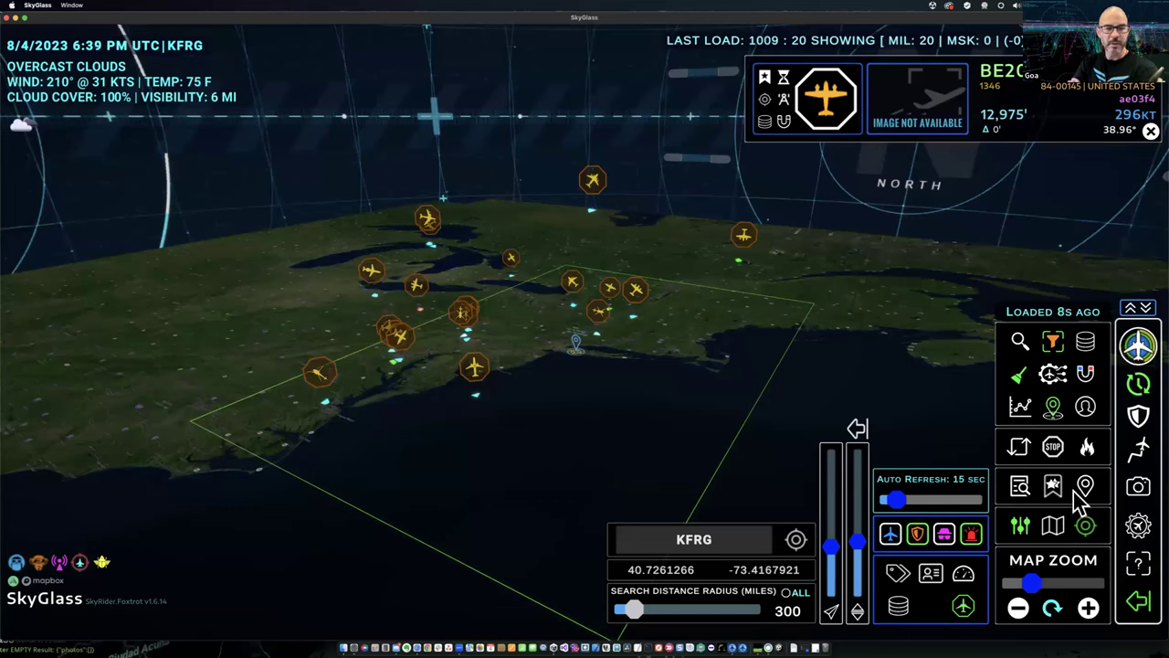
{"action": "left_click", "coordinate": [1135, 416]}
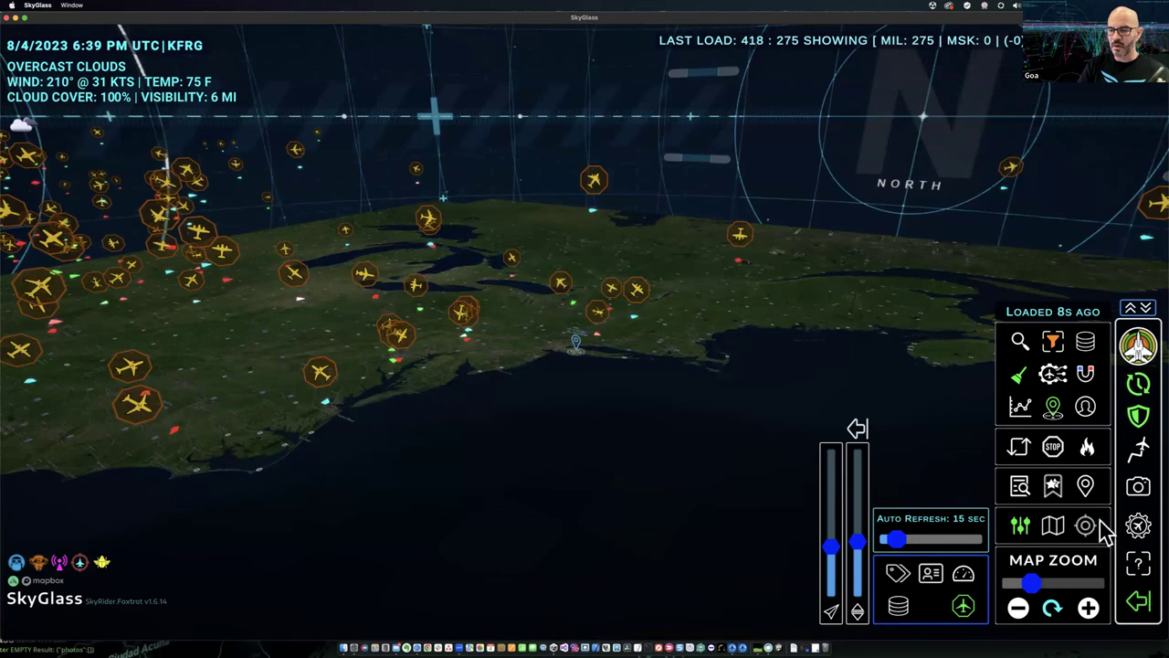
{"action": "left_click_drag", "start_coordinate": [694, 493], "coordinate": [712, 416]}
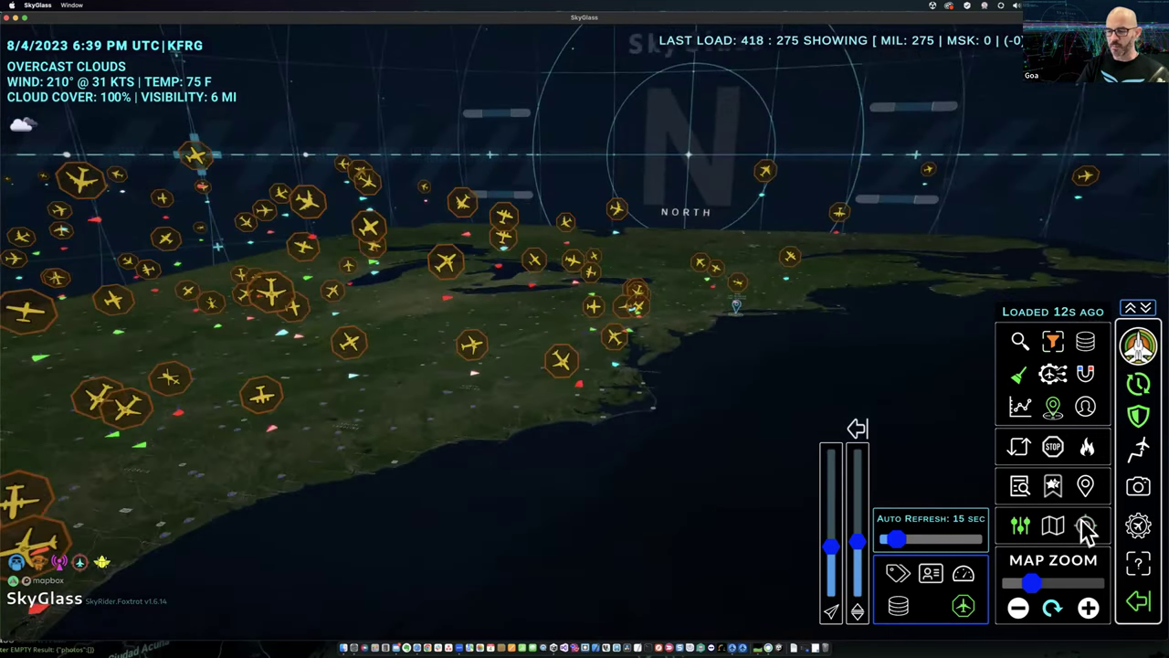
Change the map location to USA and zoom the map out to take in the whole country
{"action": "left_click", "coordinate": [1085, 526]}
{"action": "left_click", "coordinate": [729, 541]}
{"action": "key", "text": "BackSpace"}
{"action": "key", "text": "BackSpace"}
{"action": "key", "text": "BackSpace"}
{"action": "key", "text": "BackSpace"}
{"action": "type", "text": "USA"}
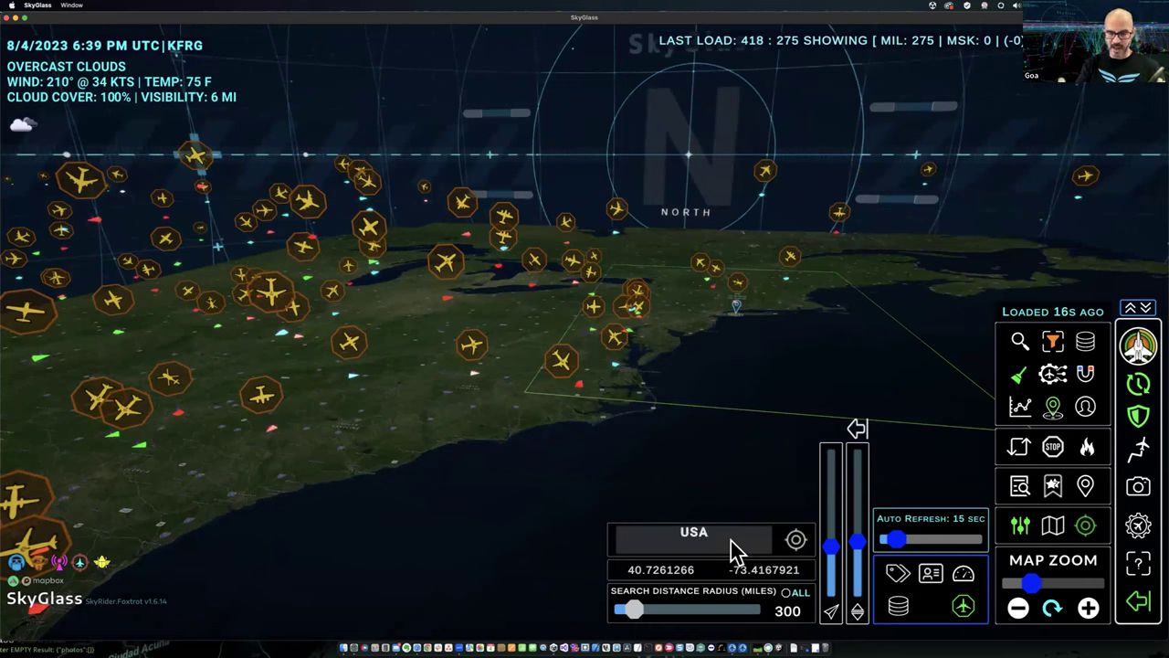
{"action": "key", "text": "Return"}
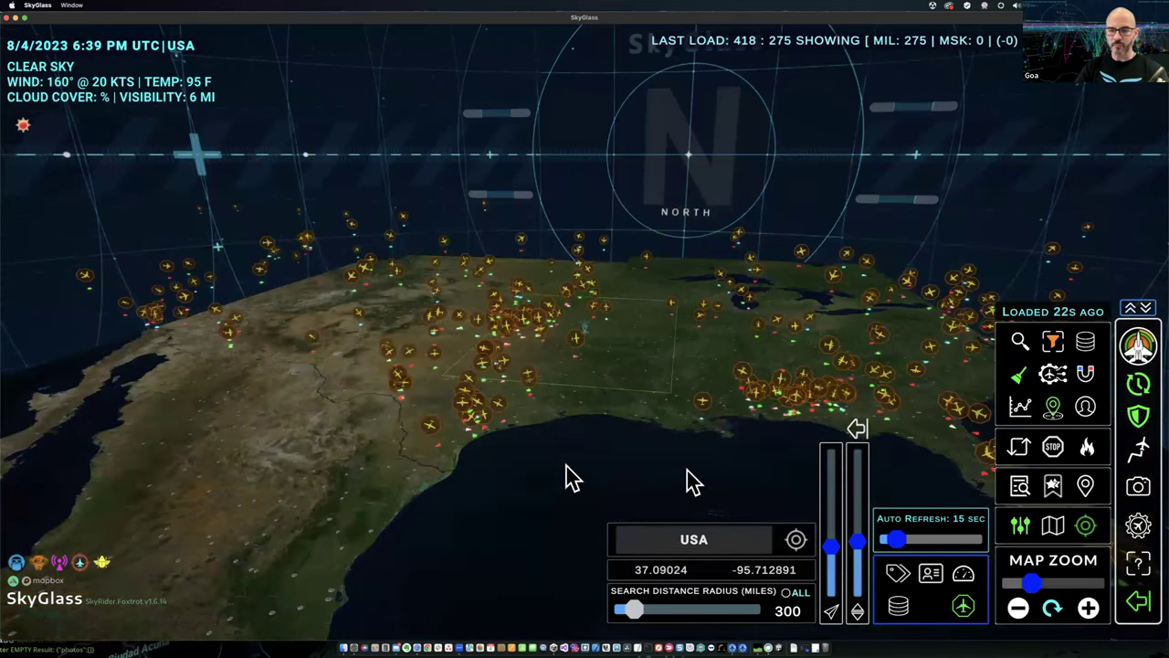
{"action": "left_click", "coordinate": [1017, 607]}
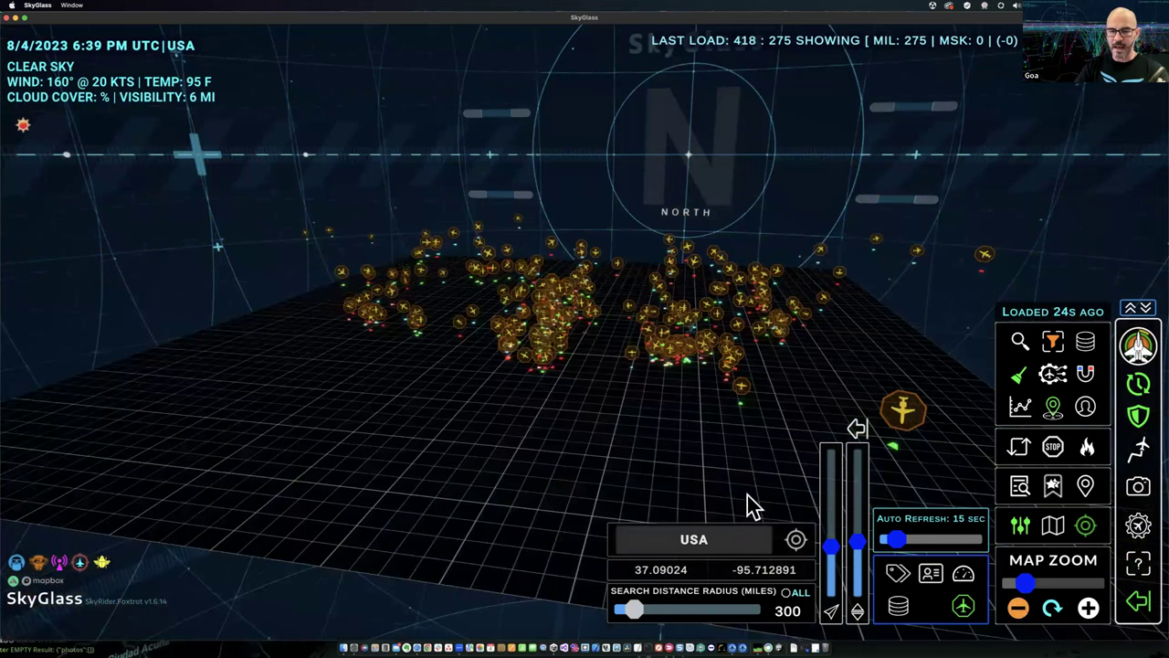
{"action": "left_click_drag", "start_coordinate": [567, 461], "coordinate": [688, 484]}
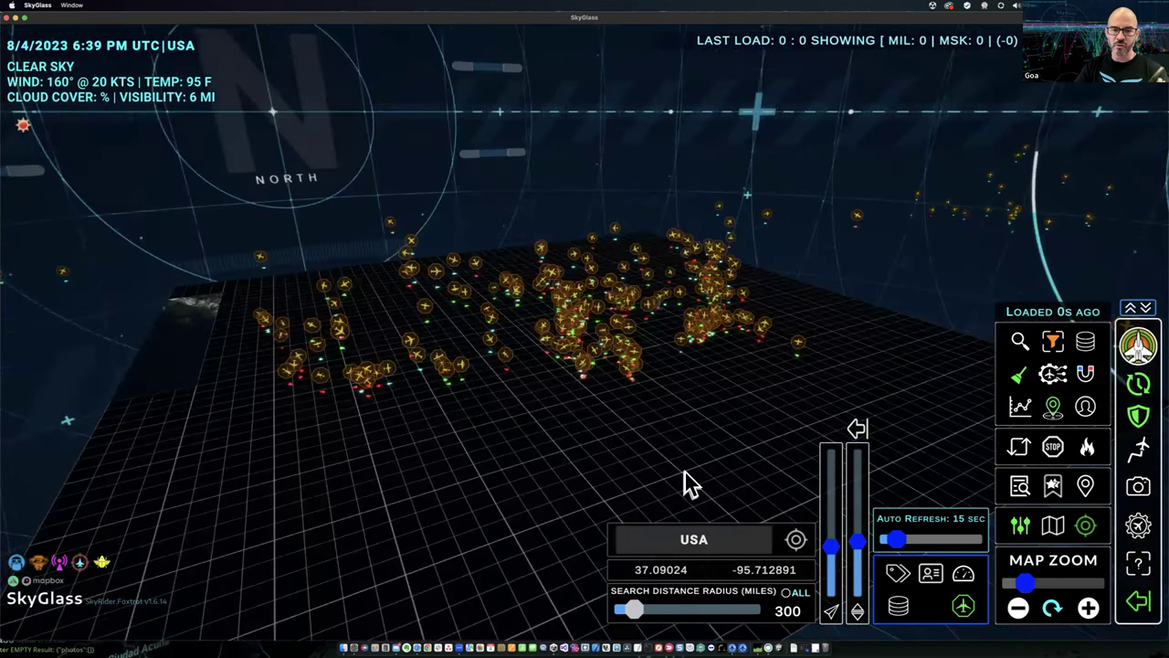
Hide the location controls and raise the altitude scaling to its maximum
{"action": "left_click", "coordinate": [1086, 528]}
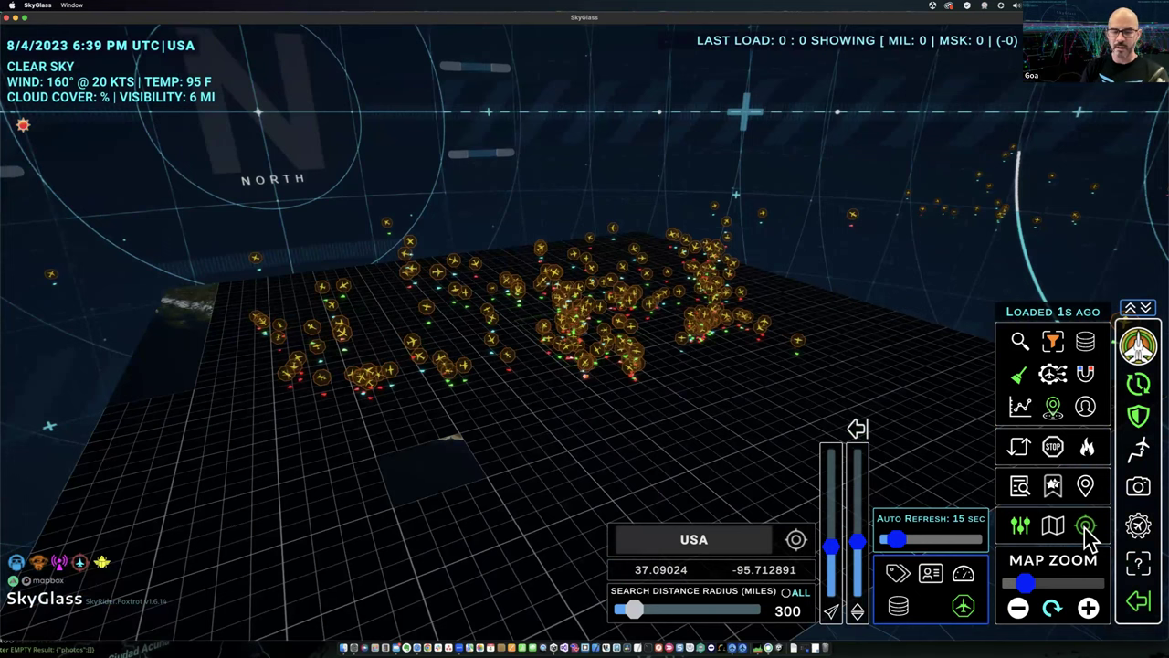
{"action": "left_click", "coordinate": [1086, 528]}
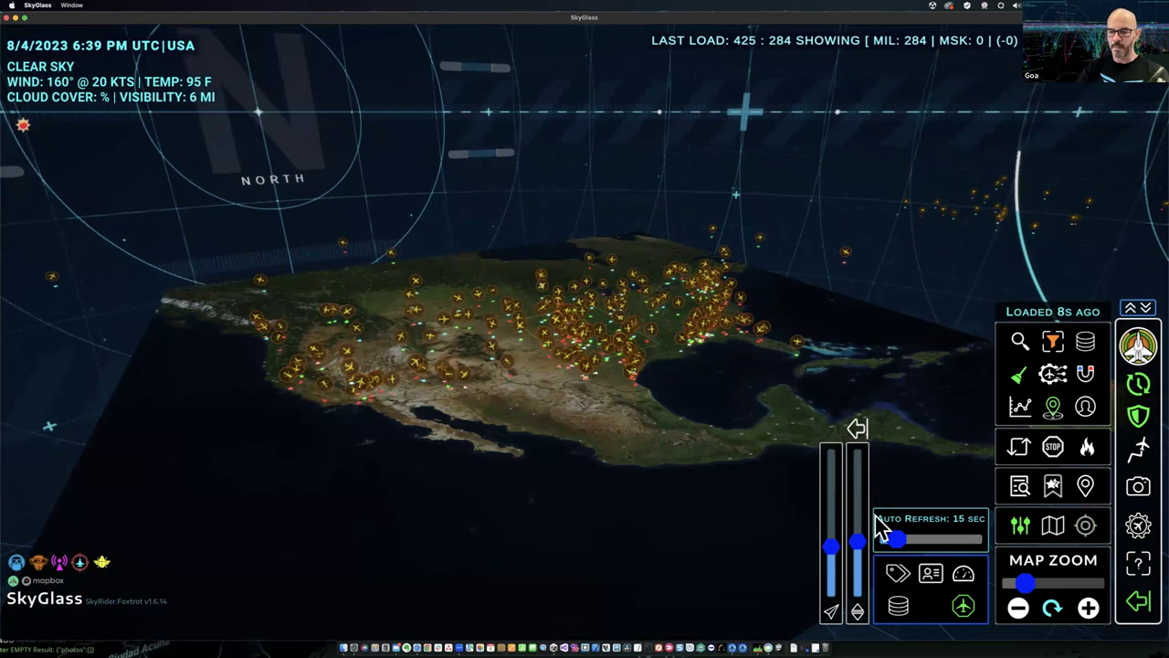
{"action": "left_click_drag", "start_coordinate": [858, 544], "coordinate": [857, 454]}
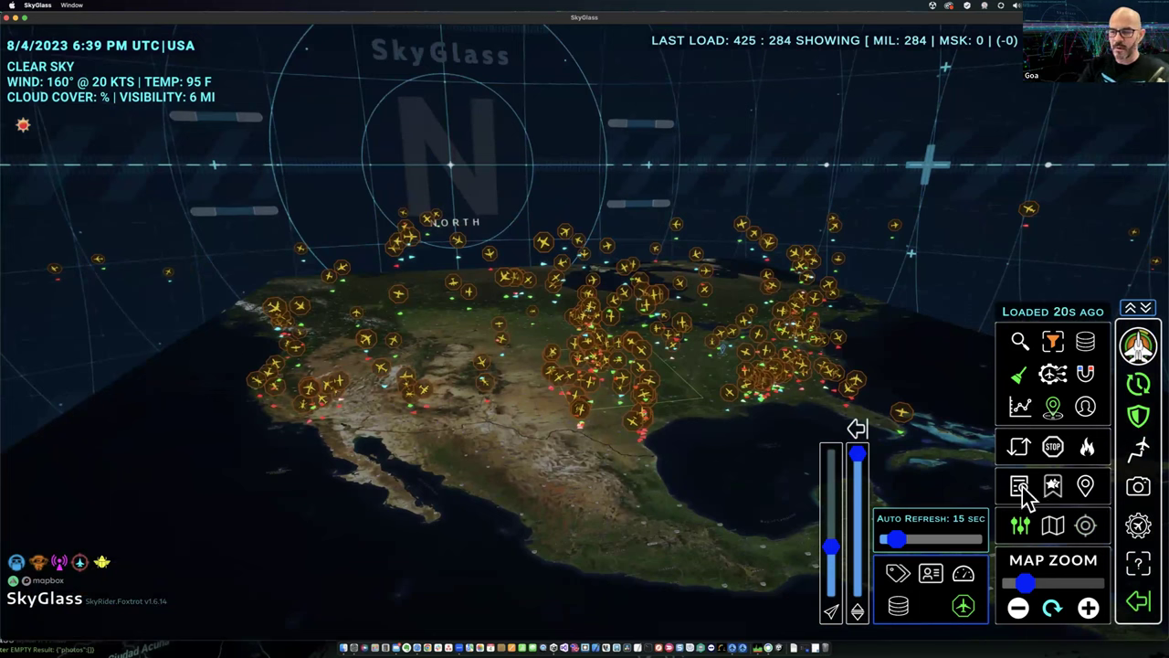
Show the favorite home locations, change the map location to KFRG, and add it to the favorites
{"action": "left_click", "coordinate": [1088, 489]}
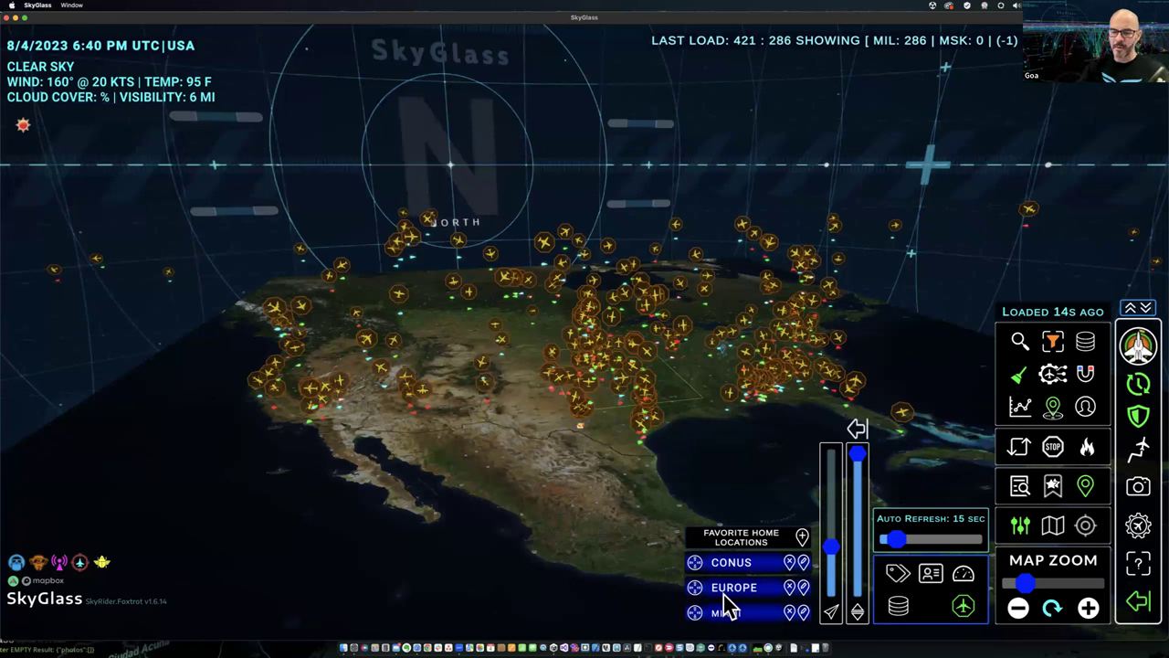
{"action": "left_click", "coordinate": [1087, 527]}
{"action": "left_click", "coordinate": [728, 538]}
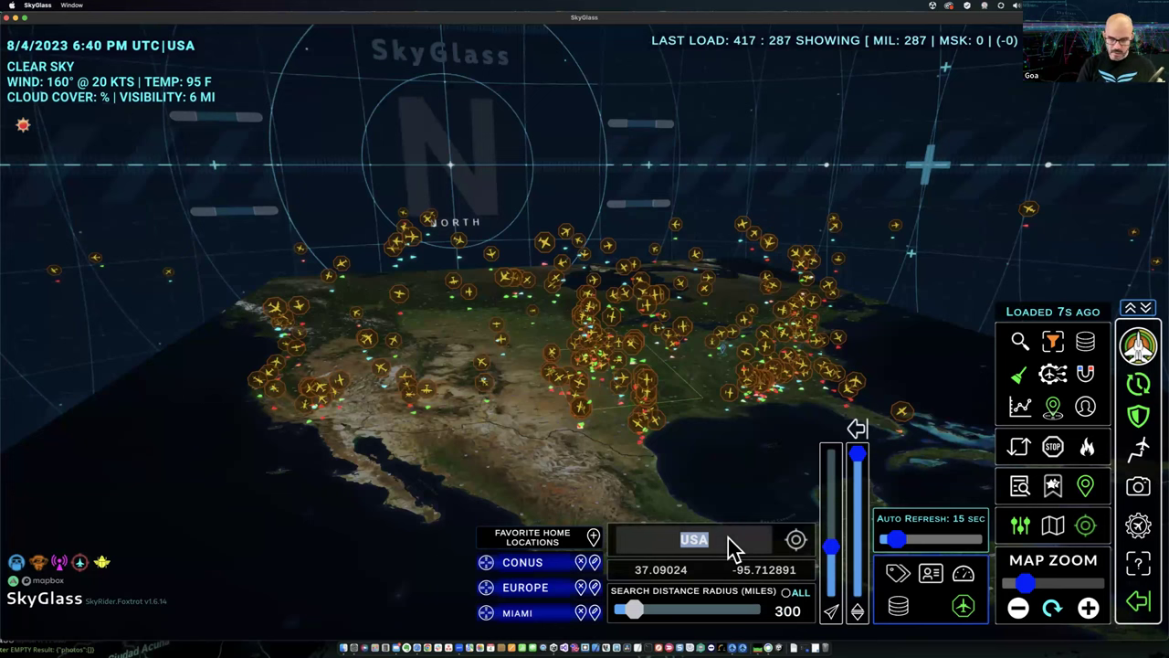
{"action": "type", "text": "KFRG"}
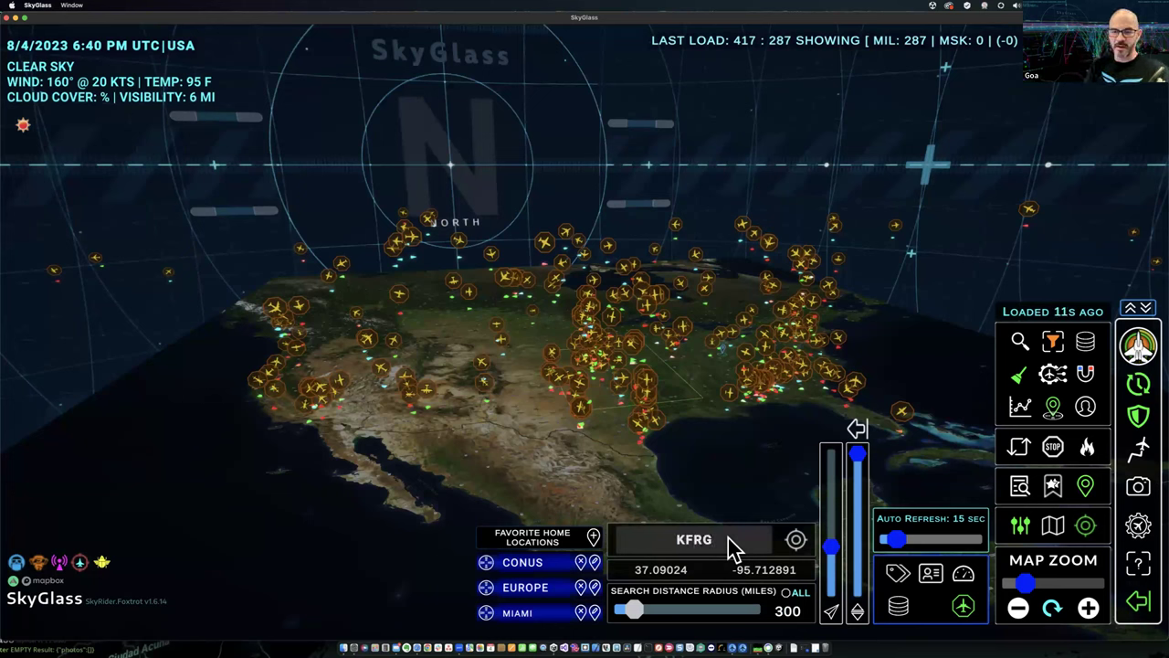
{"action": "key", "text": "Return"}
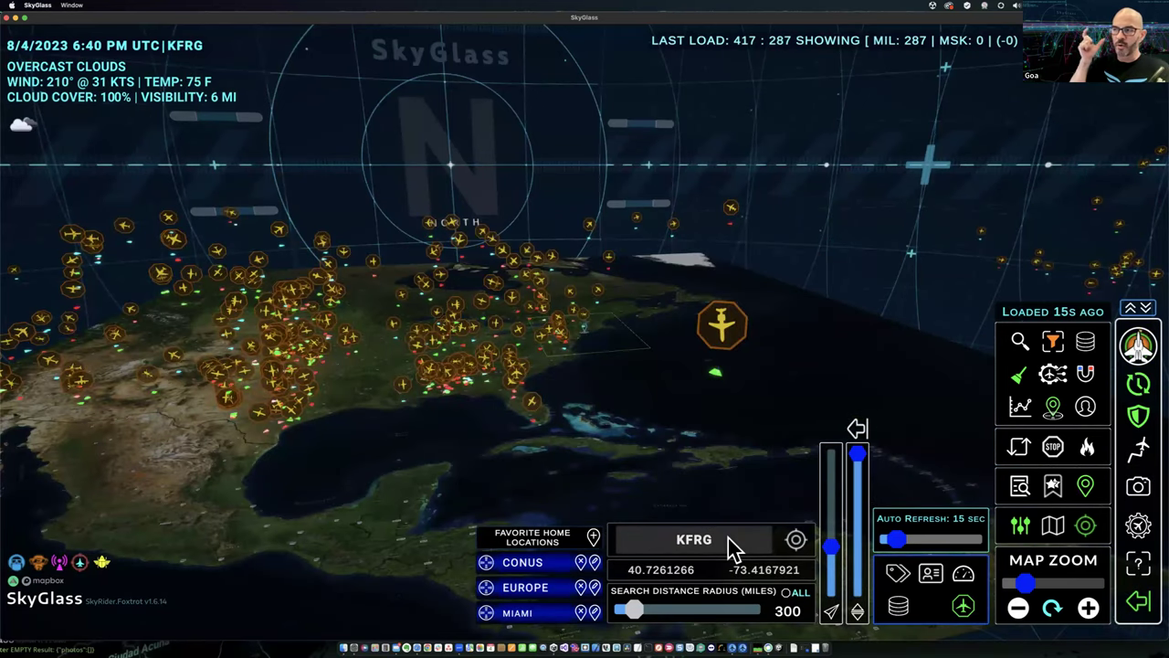
{"action": "left_click", "coordinate": [594, 536]}
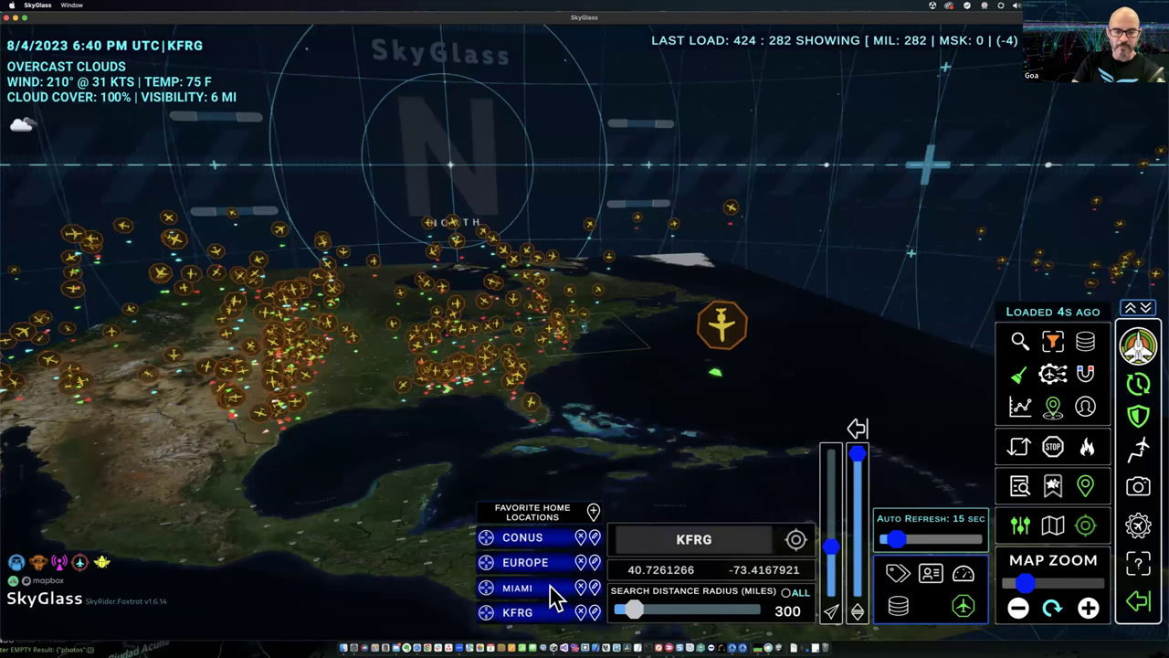
Load the MIAMI favorite and delete it from the list, and switch the home location to CONUS
{"action": "left_click", "coordinate": [517, 588]}
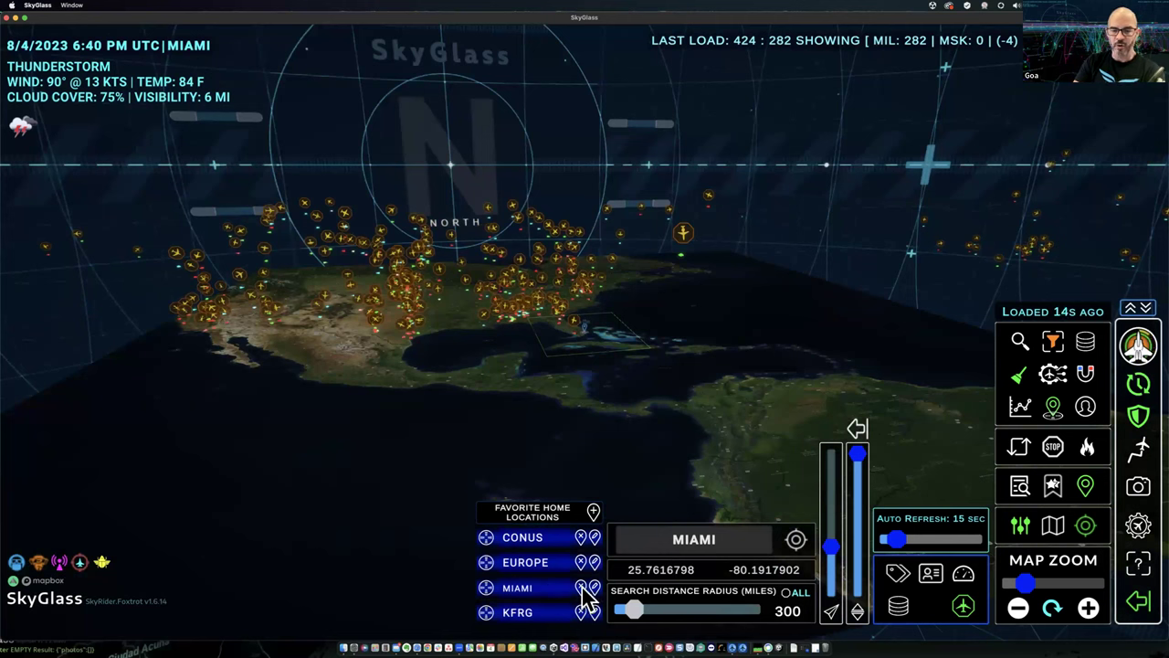
{"action": "left_click", "coordinate": [581, 588]}
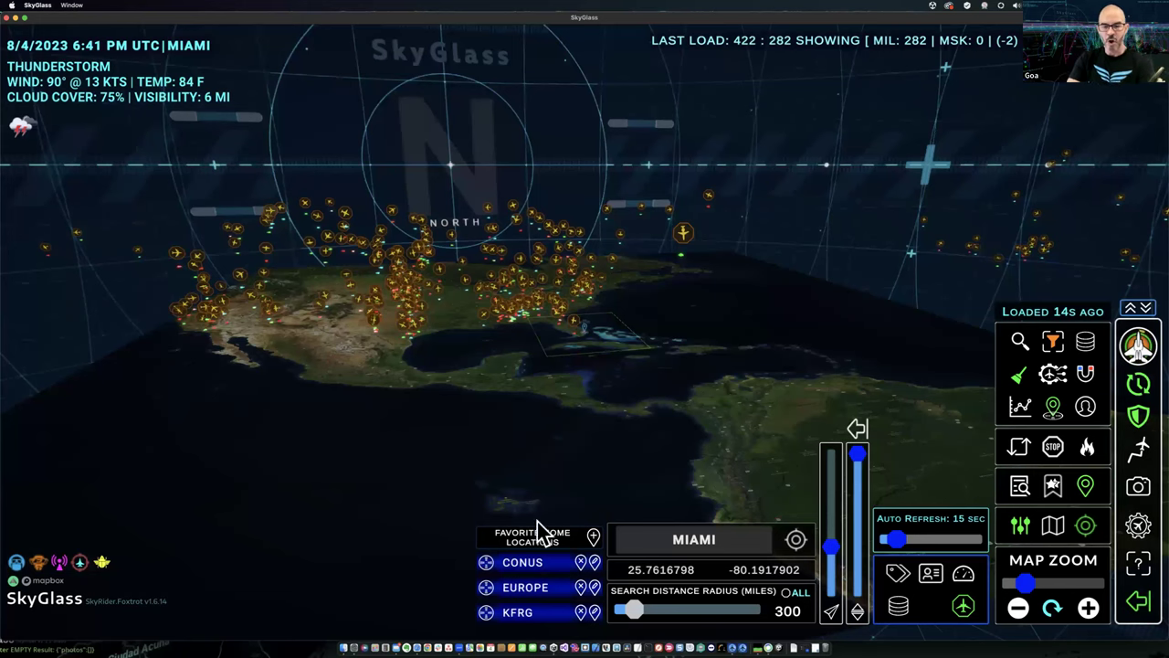
{"action": "left_click_drag", "start_coordinate": [509, 411], "coordinate": [537, 350]}
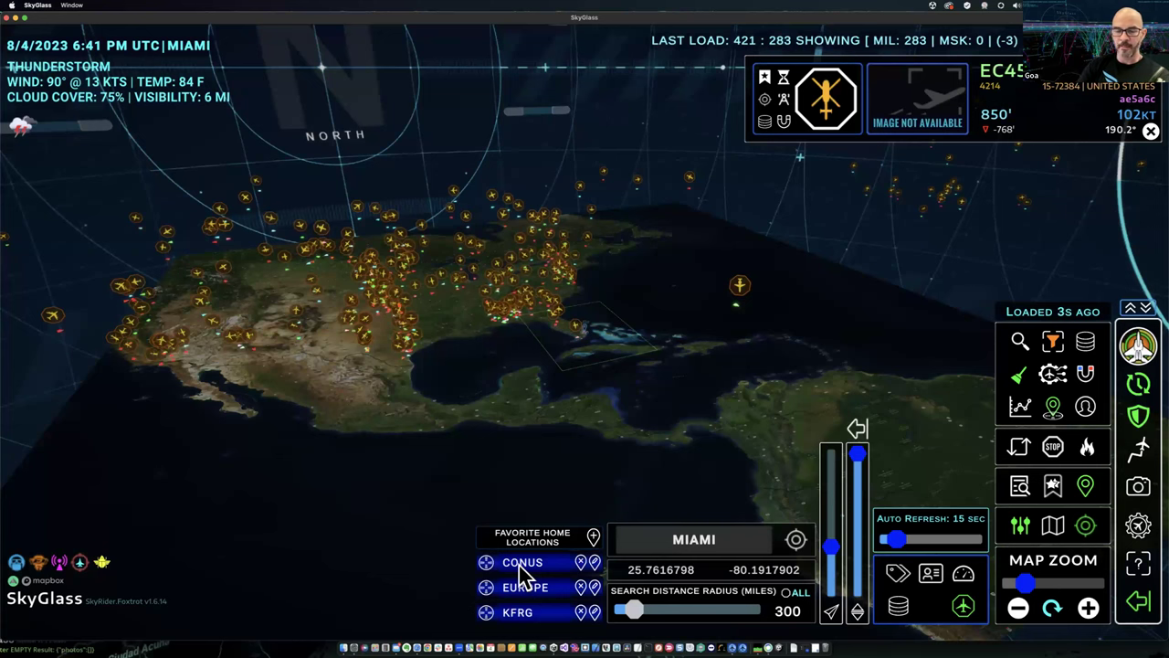
{"action": "left_click", "coordinate": [525, 566]}
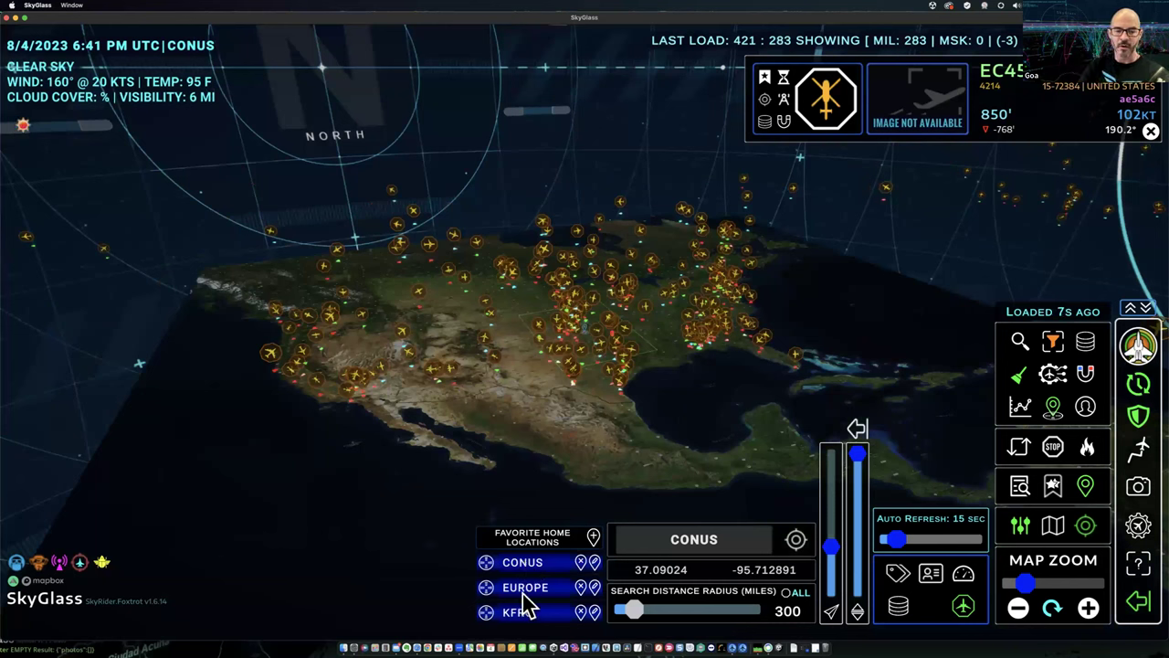
Change the map location to MIAMI and save it as a favorite home location
{"action": "double_click", "coordinate": [715, 541]}
{"action": "type", "text": "MIAMI"}
{"action": "key", "text": "Return"}
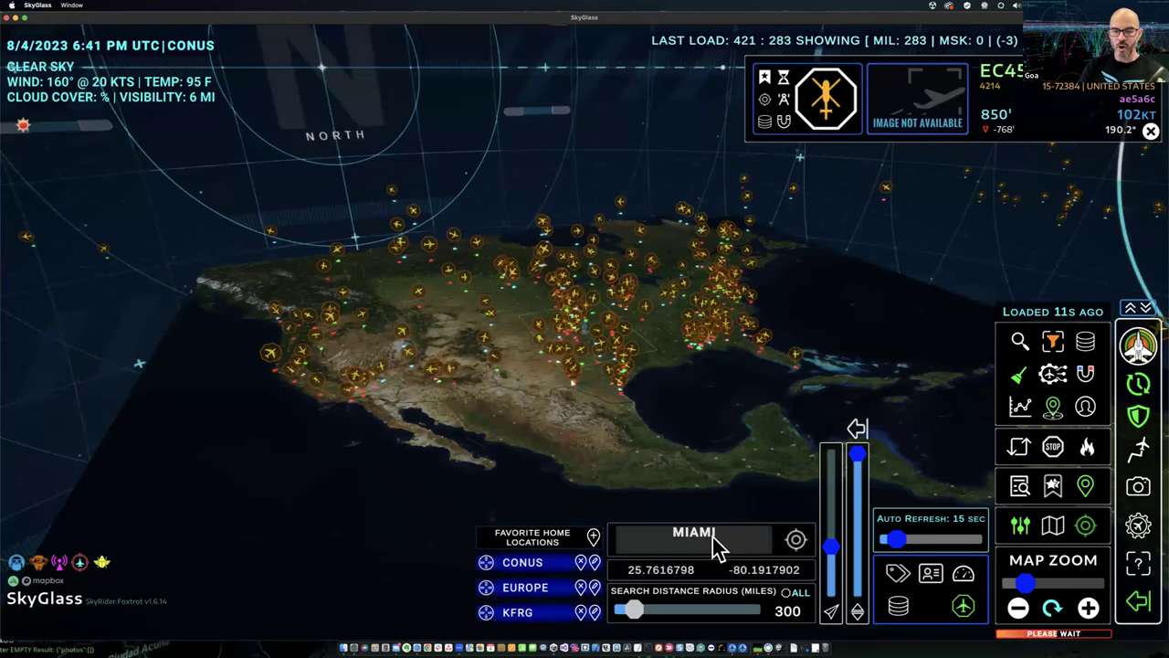
{"action": "left_click", "coordinate": [593, 536]}
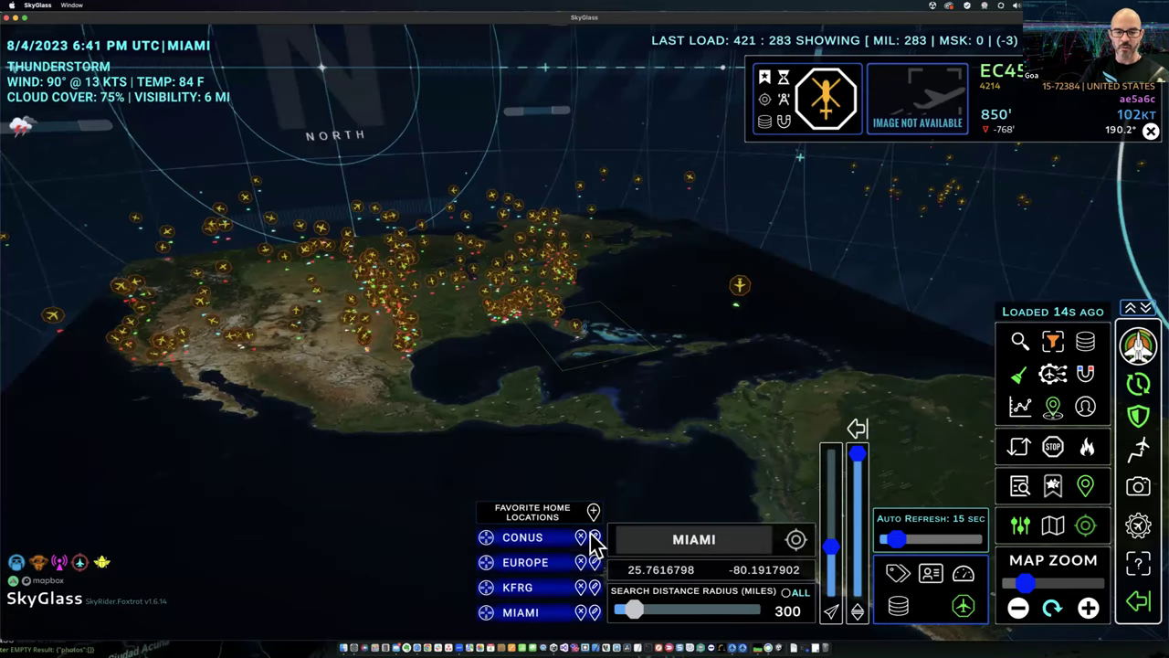
Make the KFRG favorite the home location, and jump the map between MIAMI and KFRG without changing the home location
{"action": "left_click", "coordinate": [516, 587]}
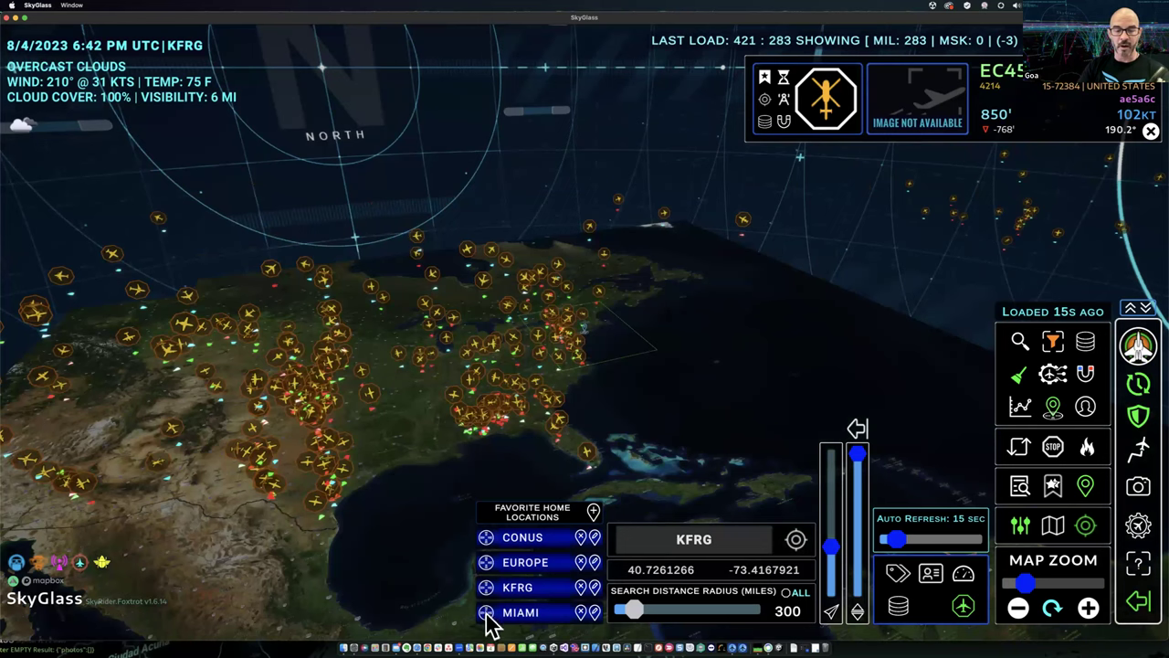
{"action": "left_click", "coordinate": [486, 613]}
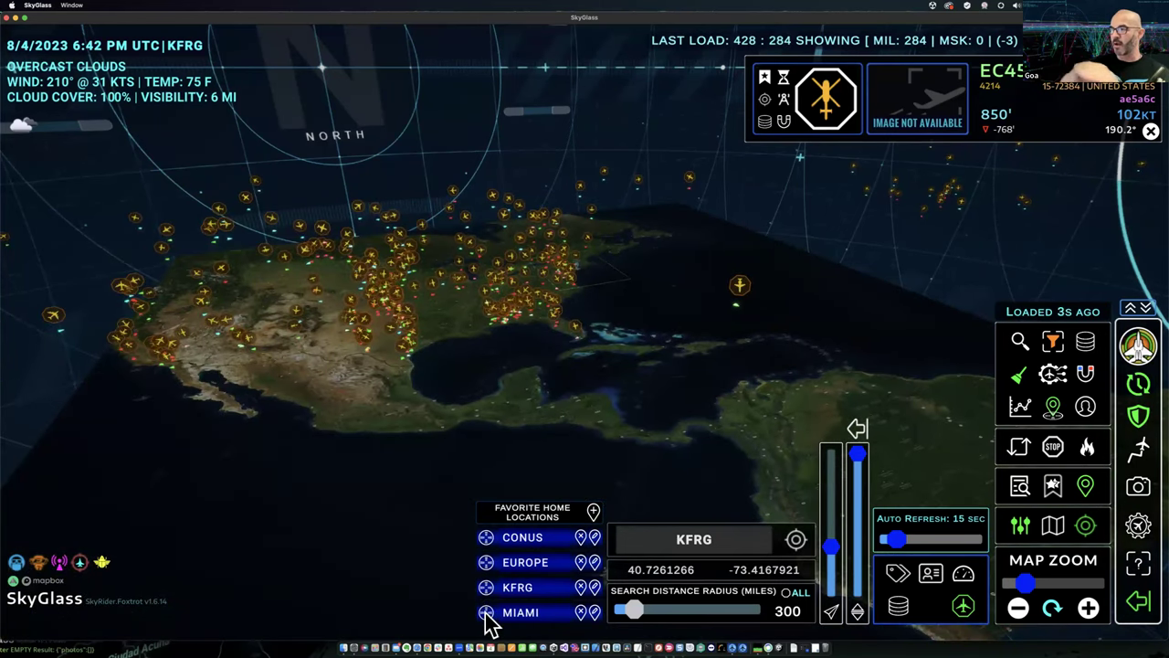
{"action": "left_click", "coordinate": [486, 587]}
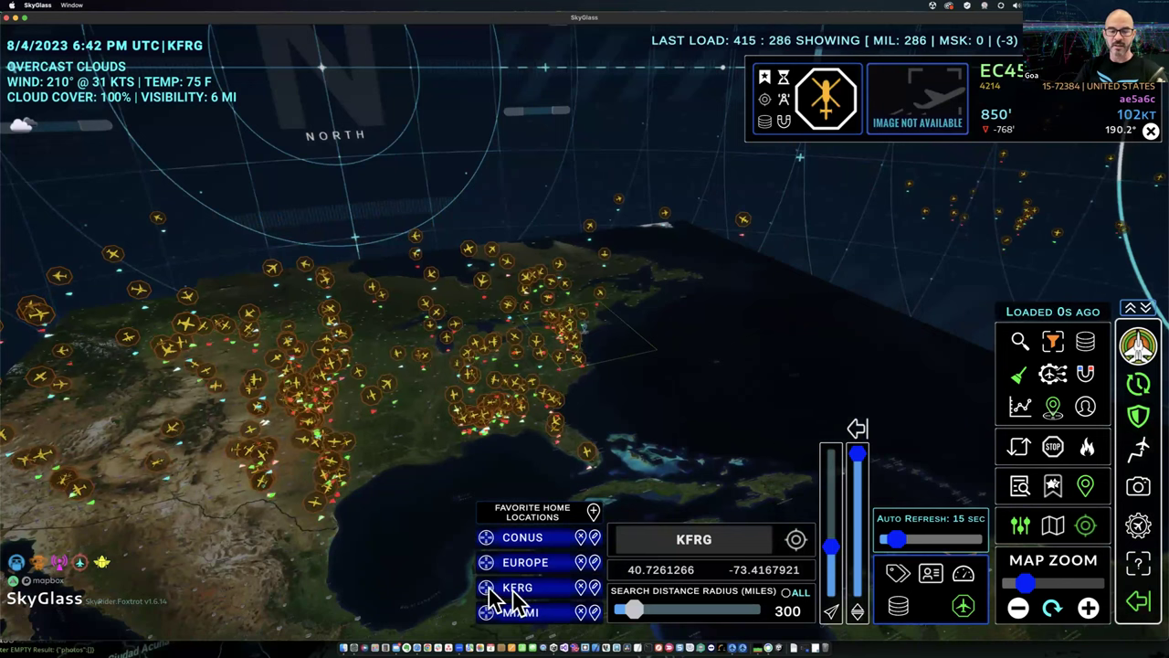
{"action": "left_click", "coordinate": [487, 621]}
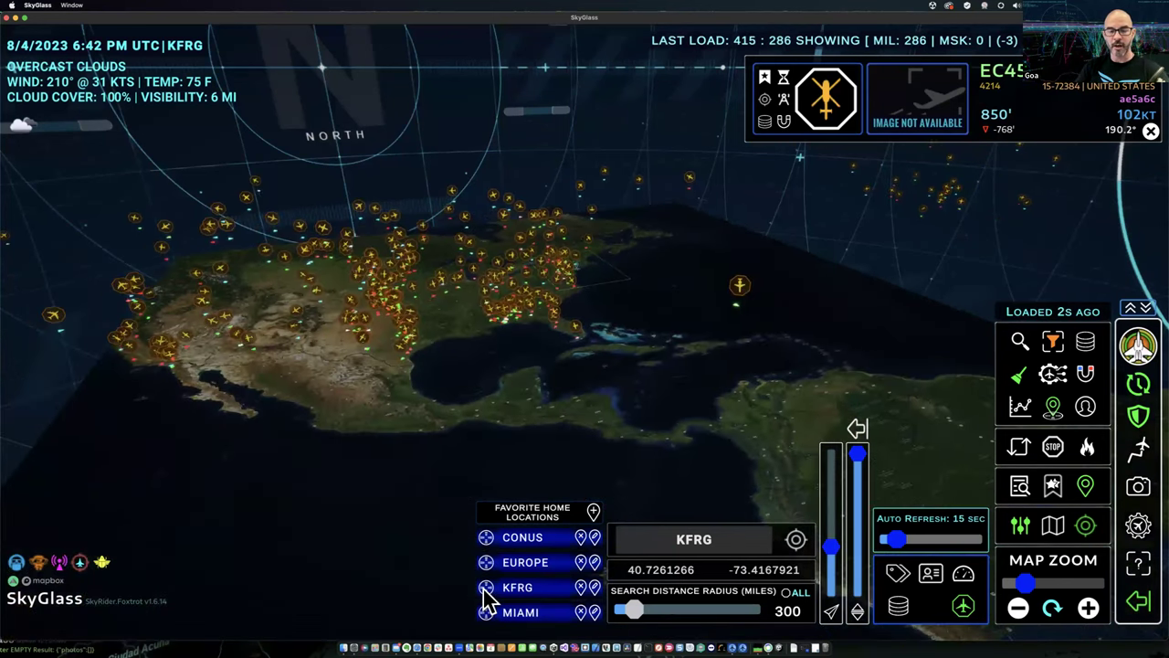
{"action": "left_click", "coordinate": [487, 589]}
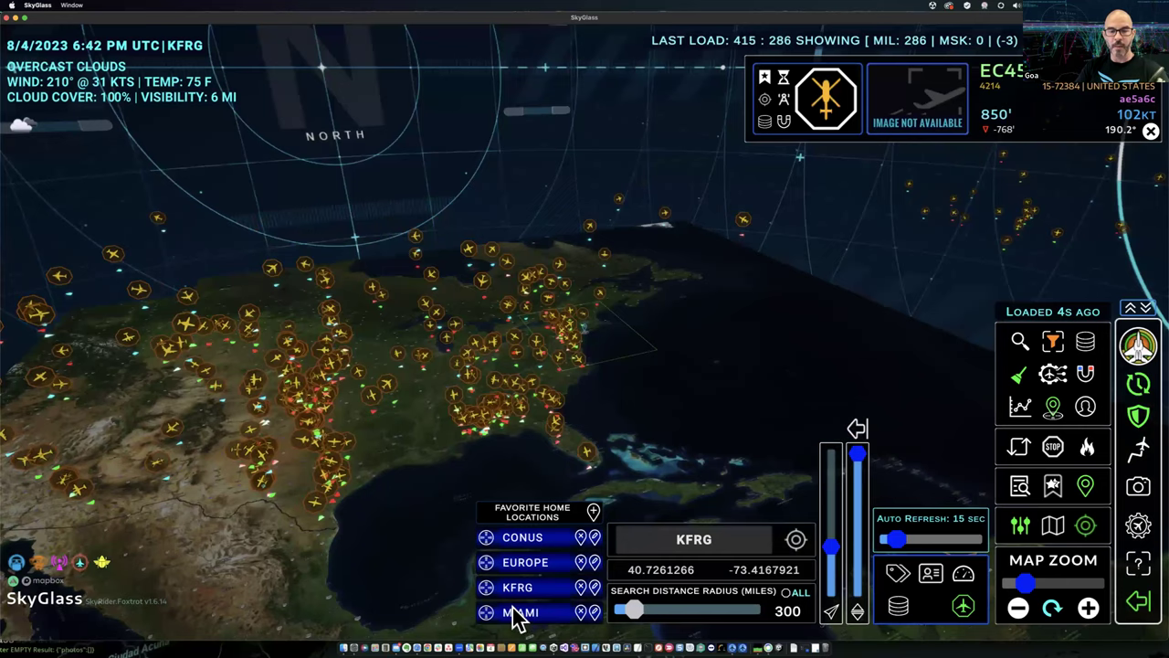
Switch the home location to the MIAMI favorite and back to the KFRG favorite
{"action": "left_click", "coordinate": [514, 611]}
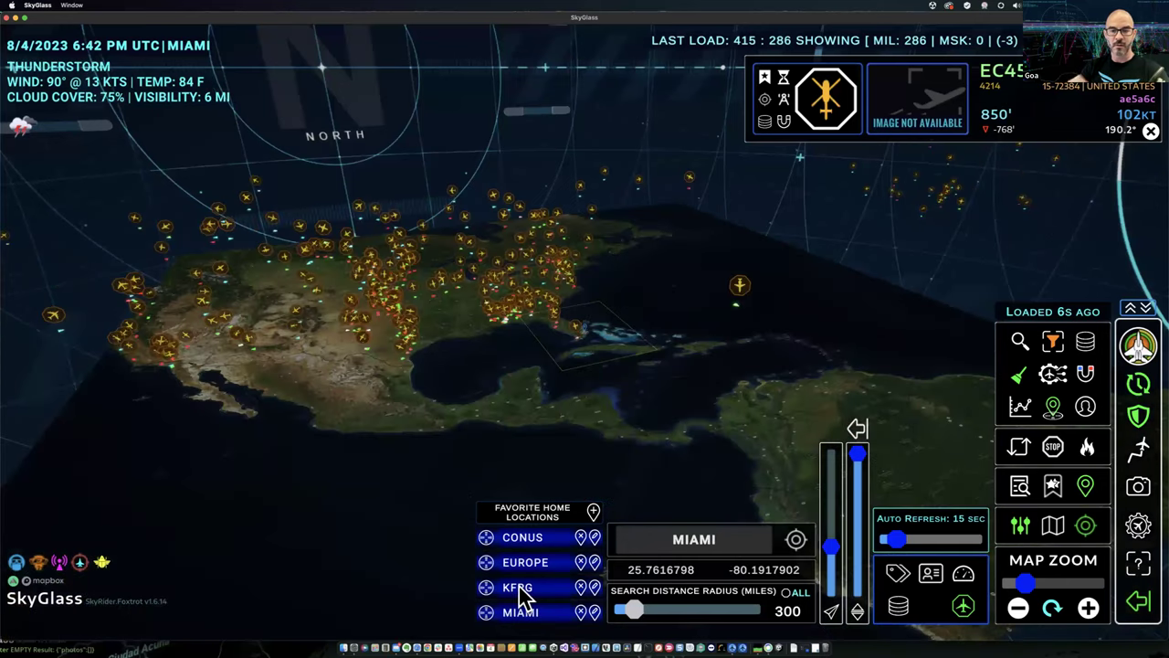
{"action": "left_click", "coordinate": [518, 589]}
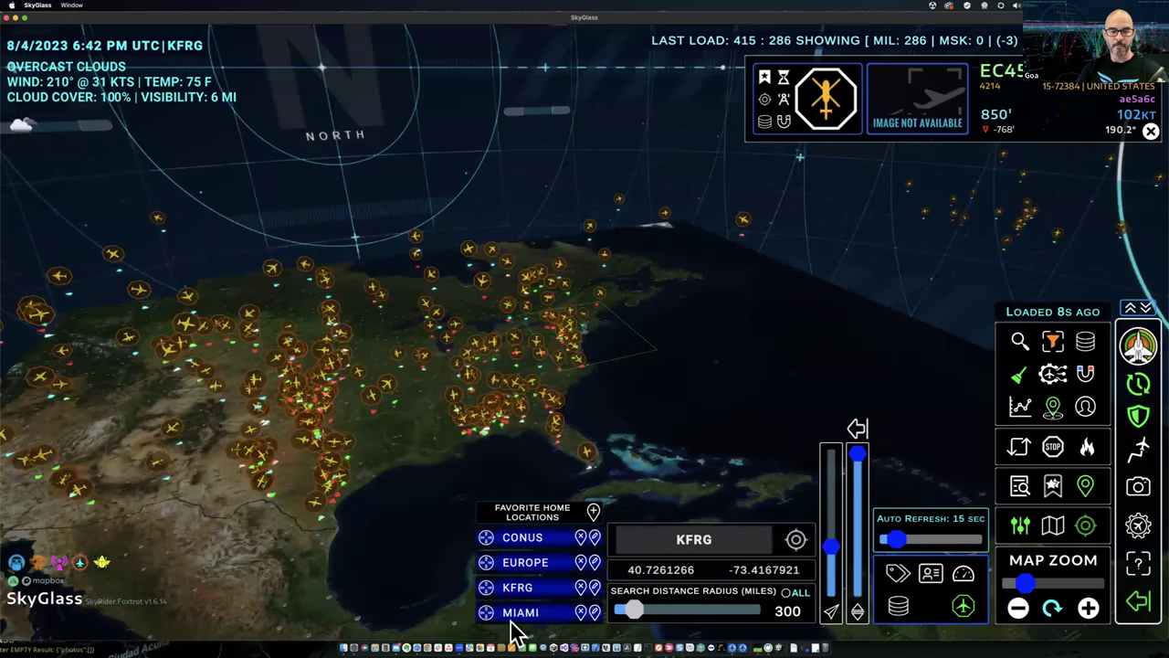
Jump the map to EUROPE and CONUS without changing the home location, and make the CONUS favorite the home location
{"action": "left_click", "coordinate": [486, 563]}
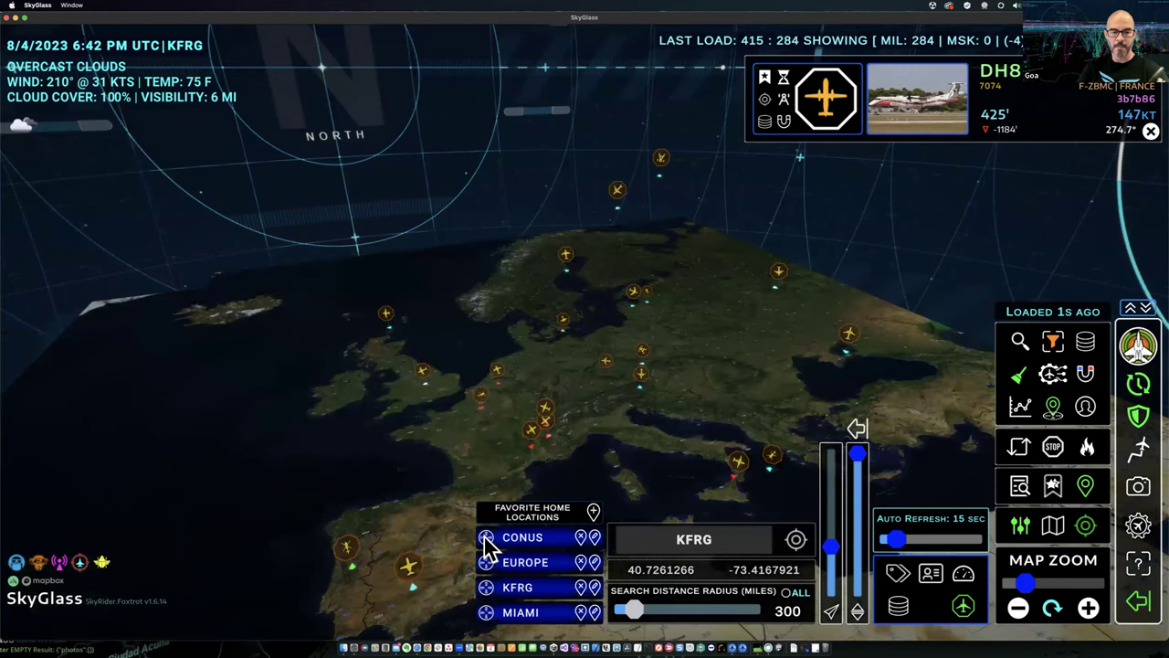
{"action": "left_click", "coordinate": [486, 539]}
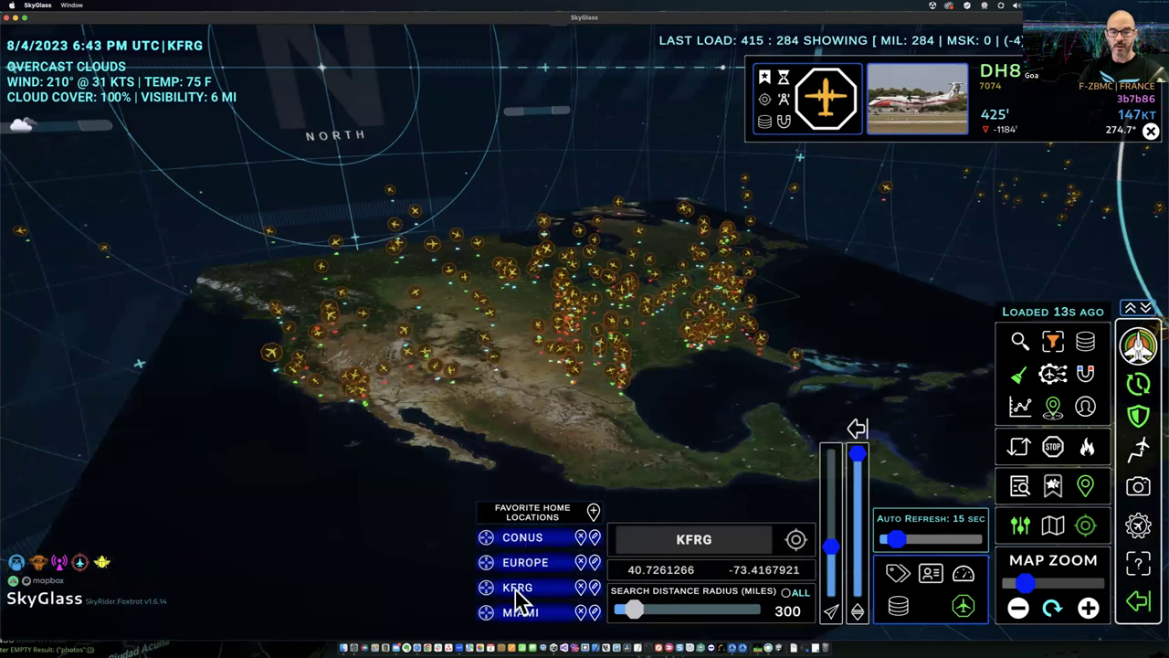
{"action": "left_click", "coordinate": [518, 537]}
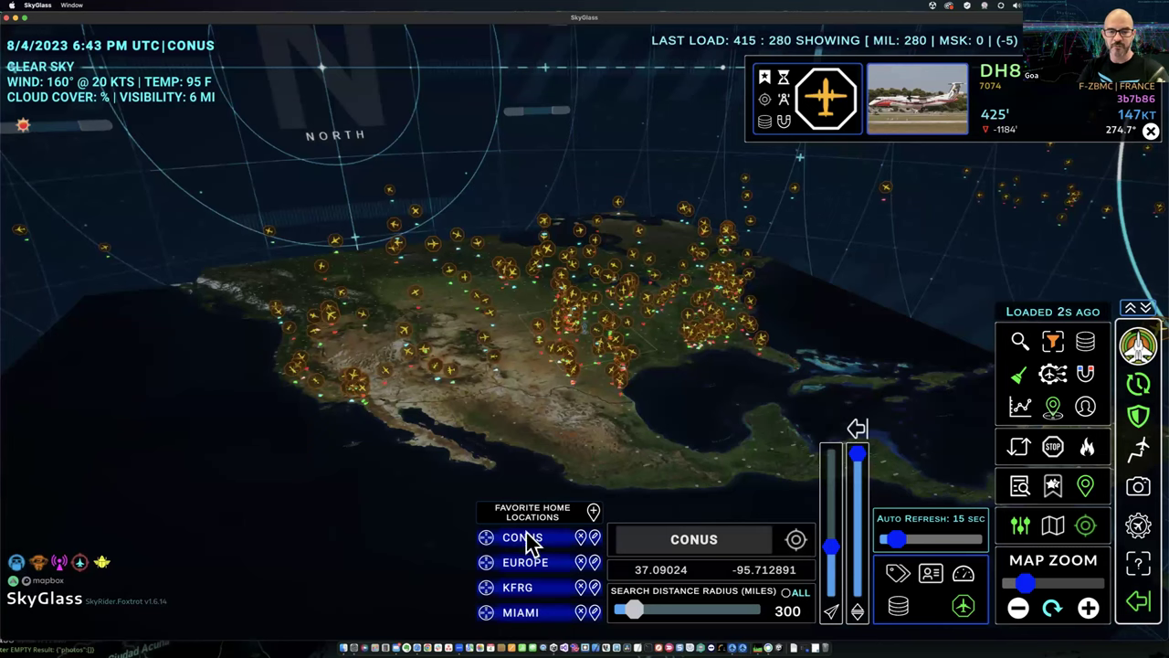
Hide and reopen the favorite home locations, and enter SY as the start of a new map location
{"action": "left_click", "coordinate": [1086, 489]}
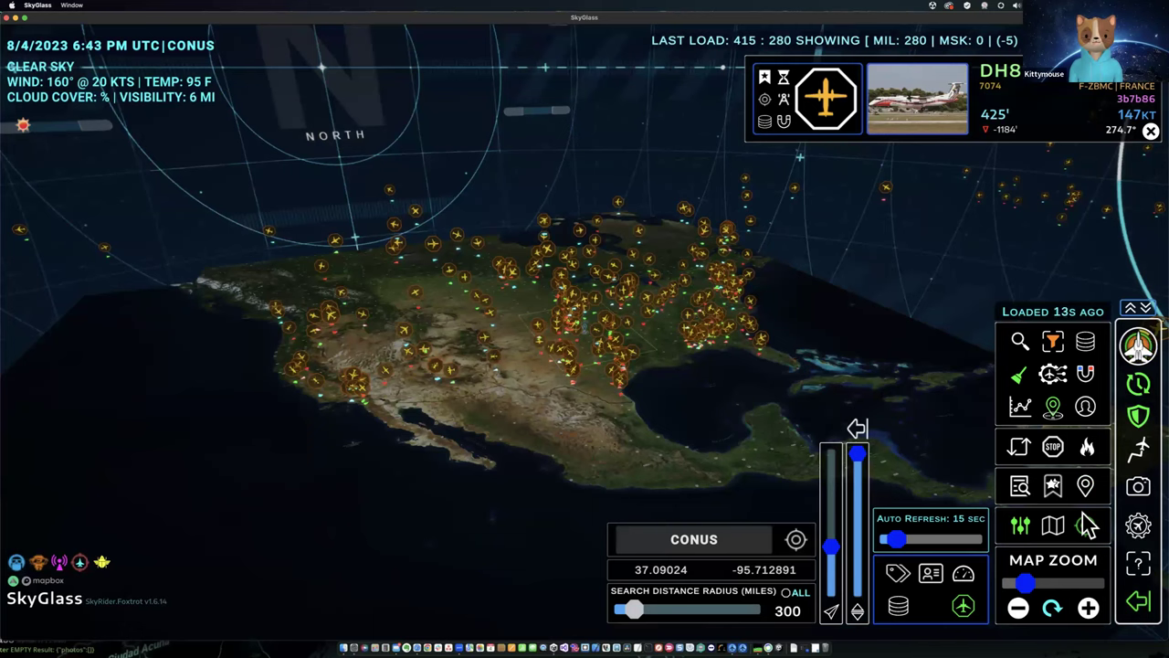
{"action": "left_click", "coordinate": [1085, 486]}
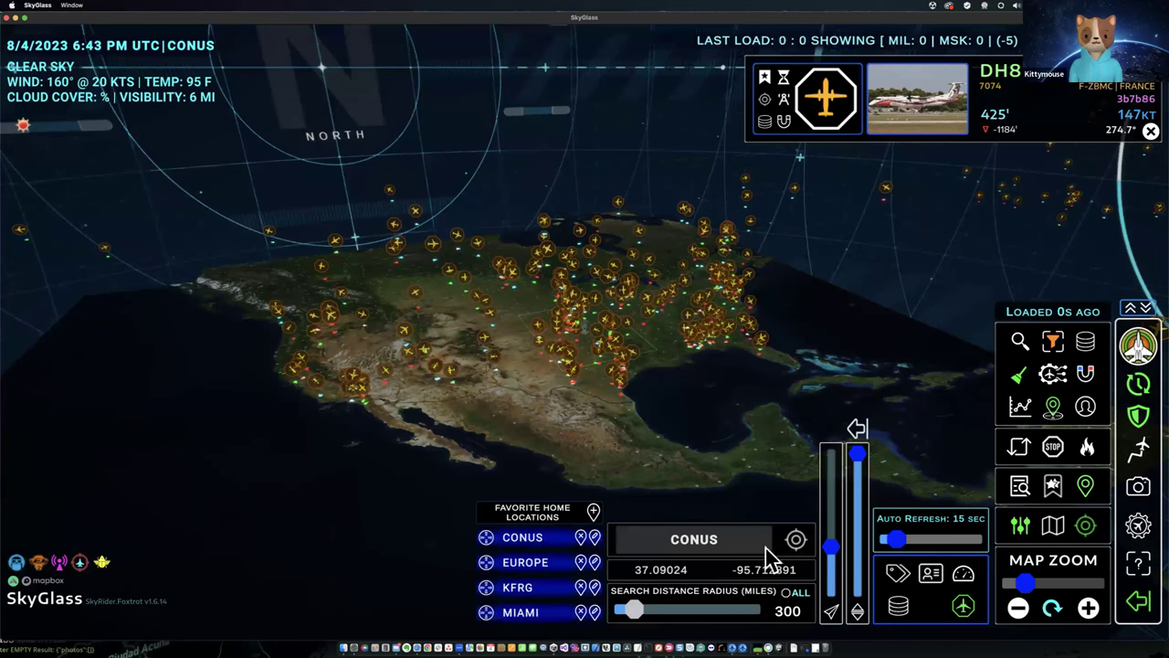
{"action": "left_click", "coordinate": [722, 542]}
{"action": "type", "text": "SY"}
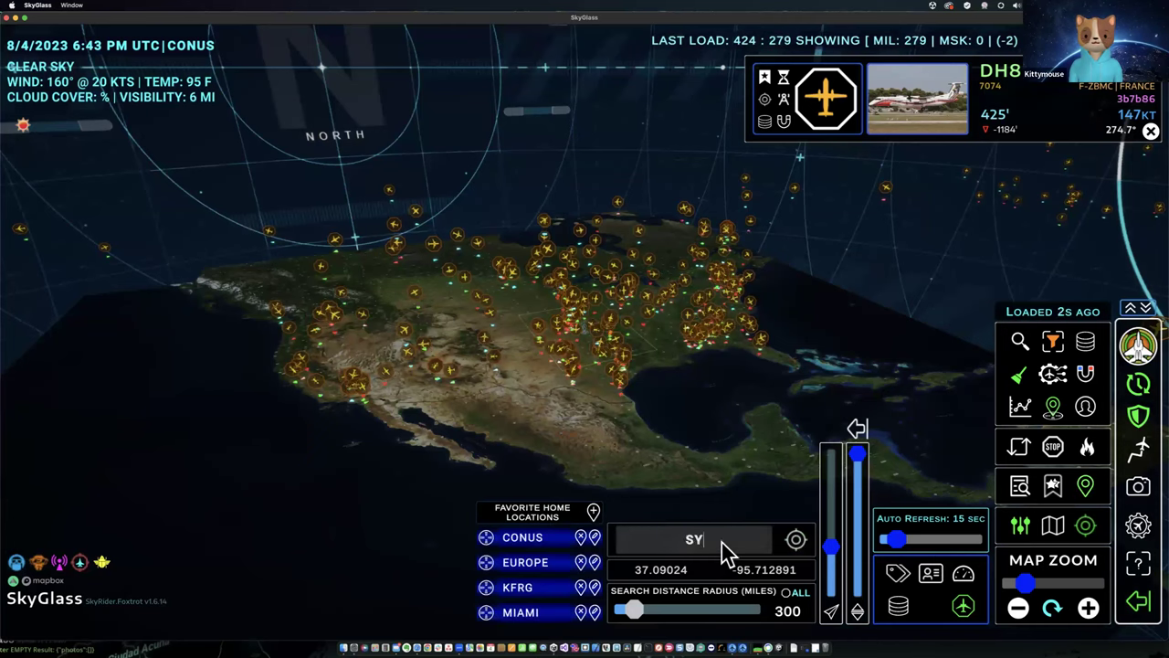
Move the map to SYDNEY, AUS and save it as a favorite home location
{"action": "type", "text": "DNEY, AUS"}
{"action": "key", "text": "Return"}
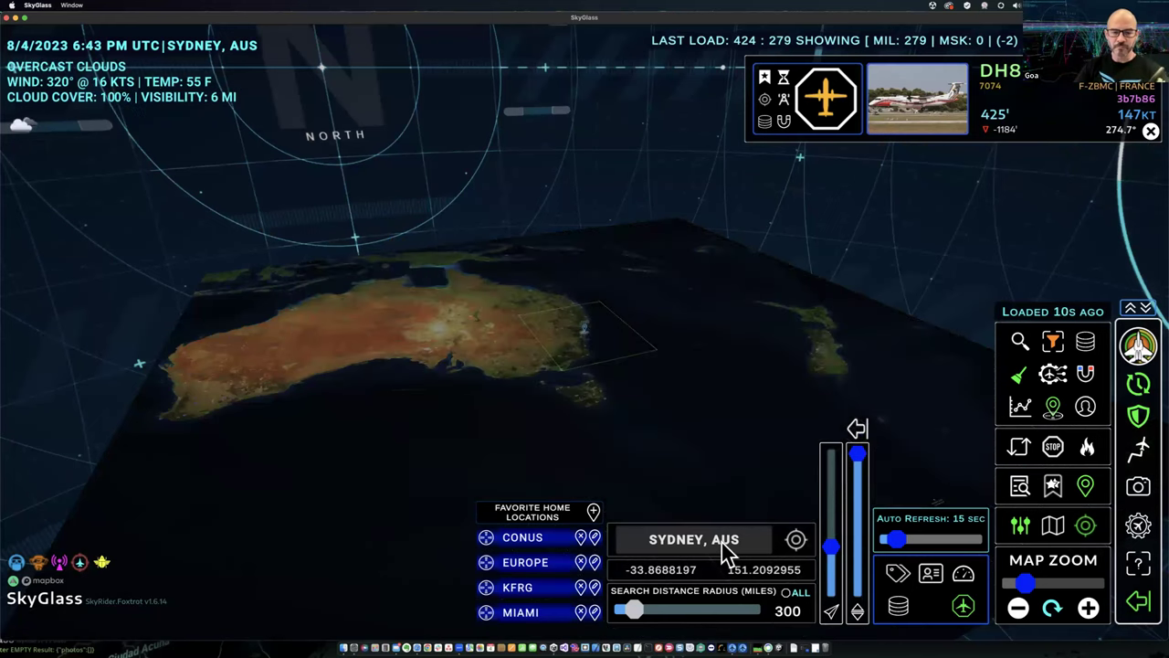
{"action": "left_click", "coordinate": [594, 513]}
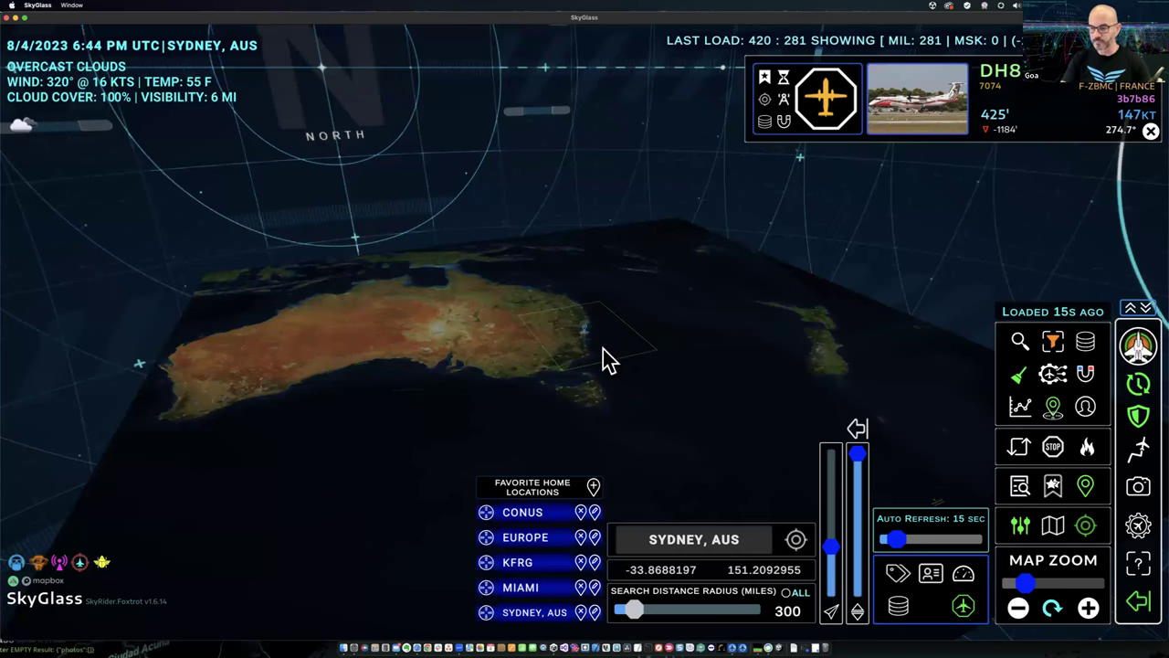
Return the map to the CONUS favorite location and set the search distance radius to 2050 miles
{"action": "left_click_drag", "start_coordinate": [624, 418], "coordinate": [561, 589]}
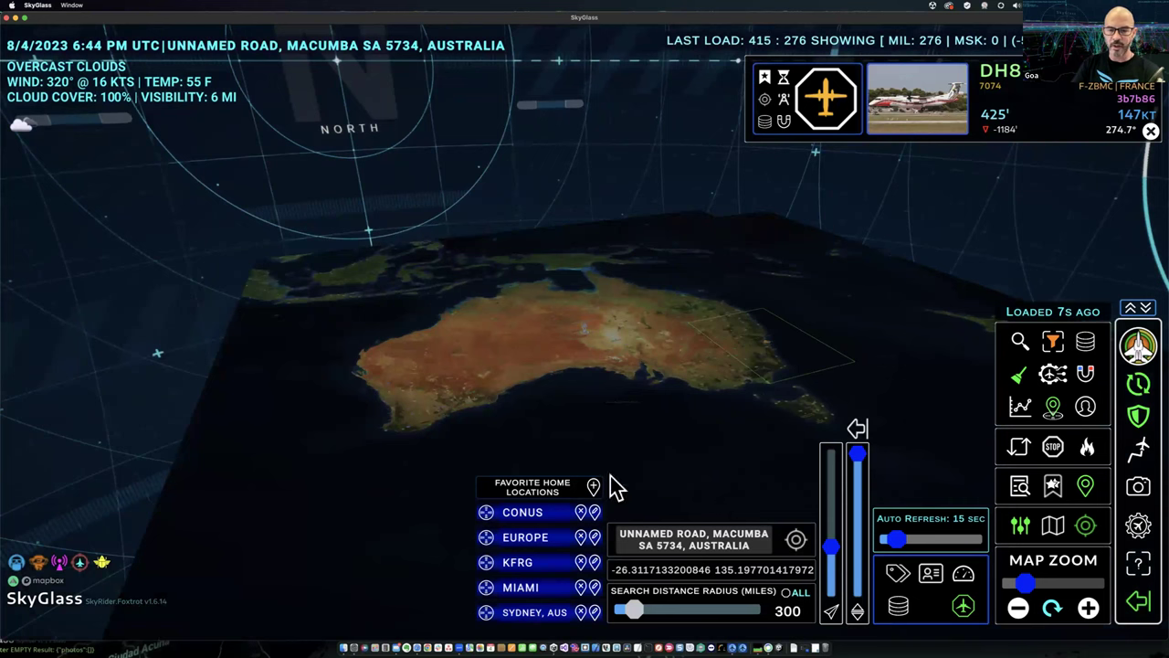
{"action": "mouse_move", "coordinate": [773, 399]}
{"action": "left_mouse_down"}
{"action": "mouse_move", "coordinate": [666, 386]}
{"action": "mouse_move", "coordinate": [745, 423]}
{"action": "mouse_move", "coordinate": [611, 410]}
{"action": "mouse_move", "coordinate": [676, 444]}
{"action": "mouse_move", "coordinate": [715, 444]}
{"action": "left_mouse_up"}
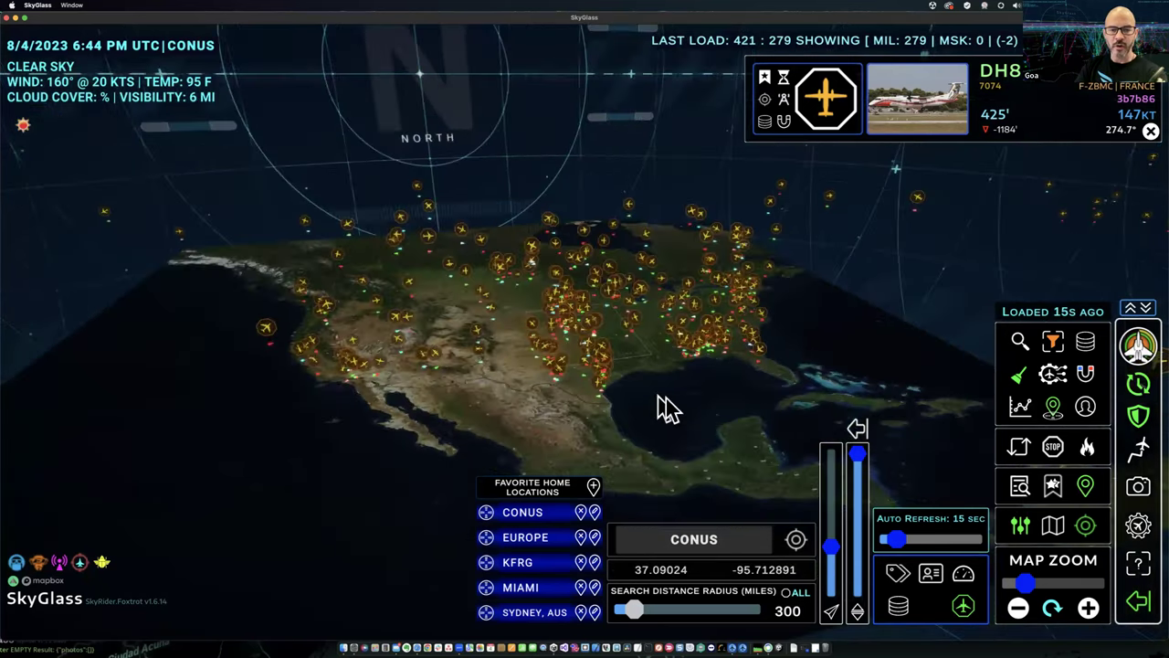
{"action": "left_click_drag", "start_coordinate": [637, 616], "coordinate": [713, 620]}
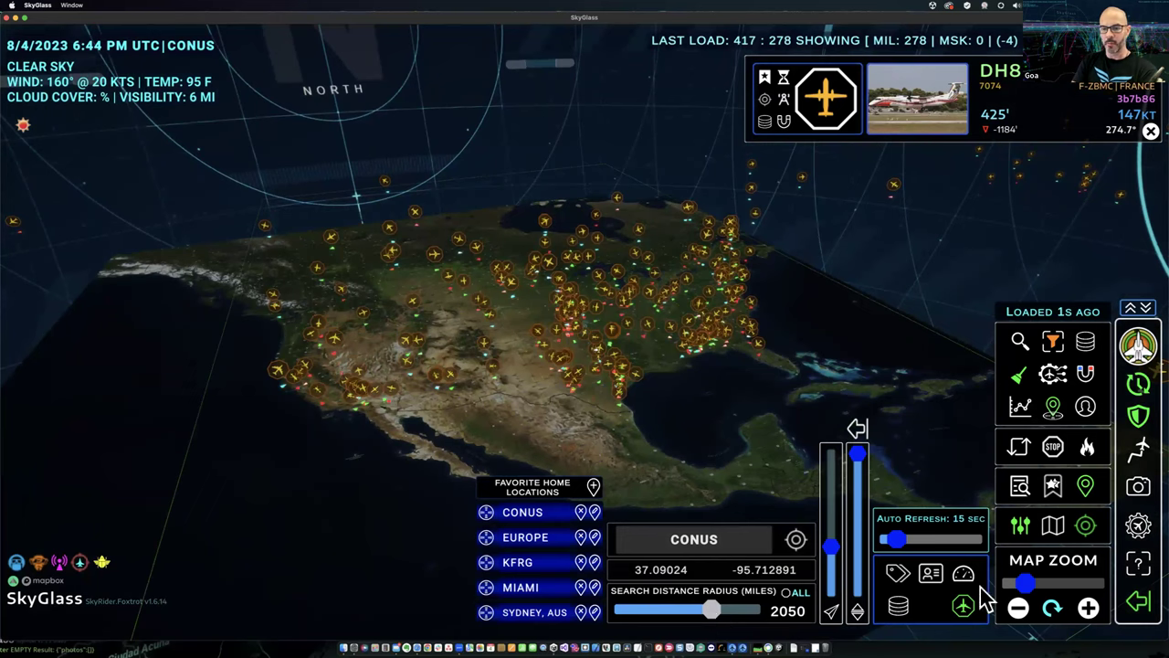
Turn off military-only loading and reload the aircraft around CONUS with auto refresh enabled at 15 seconds
{"action": "left_click", "coordinate": [1147, 418]}
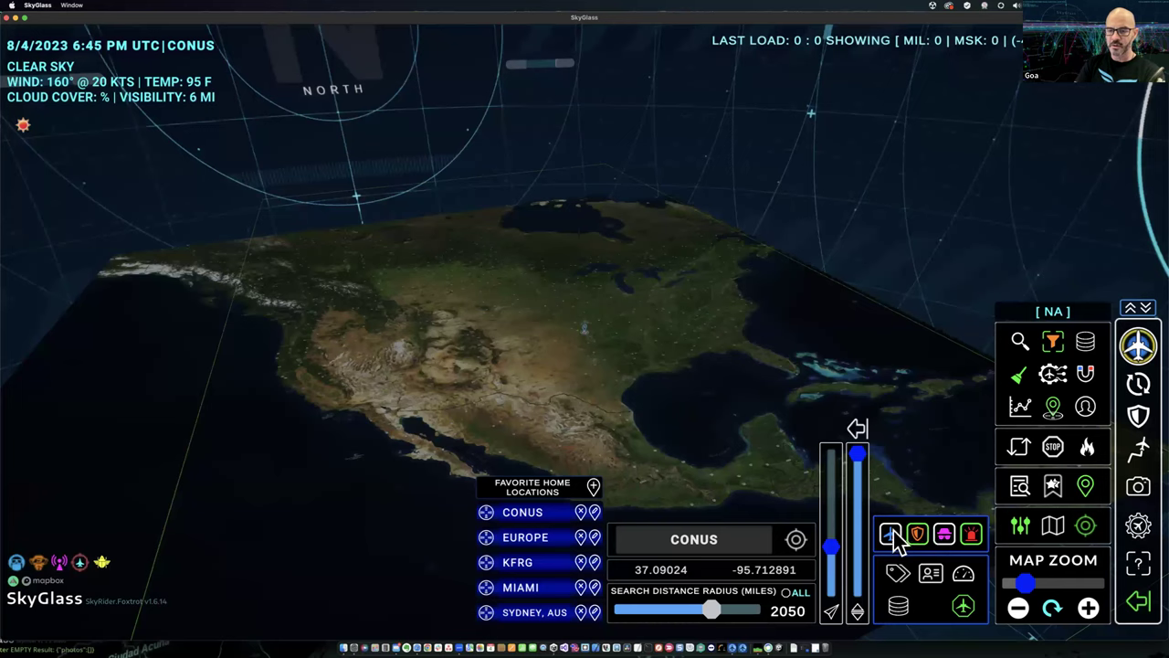
{"action": "left_click", "coordinate": [1139, 388]}
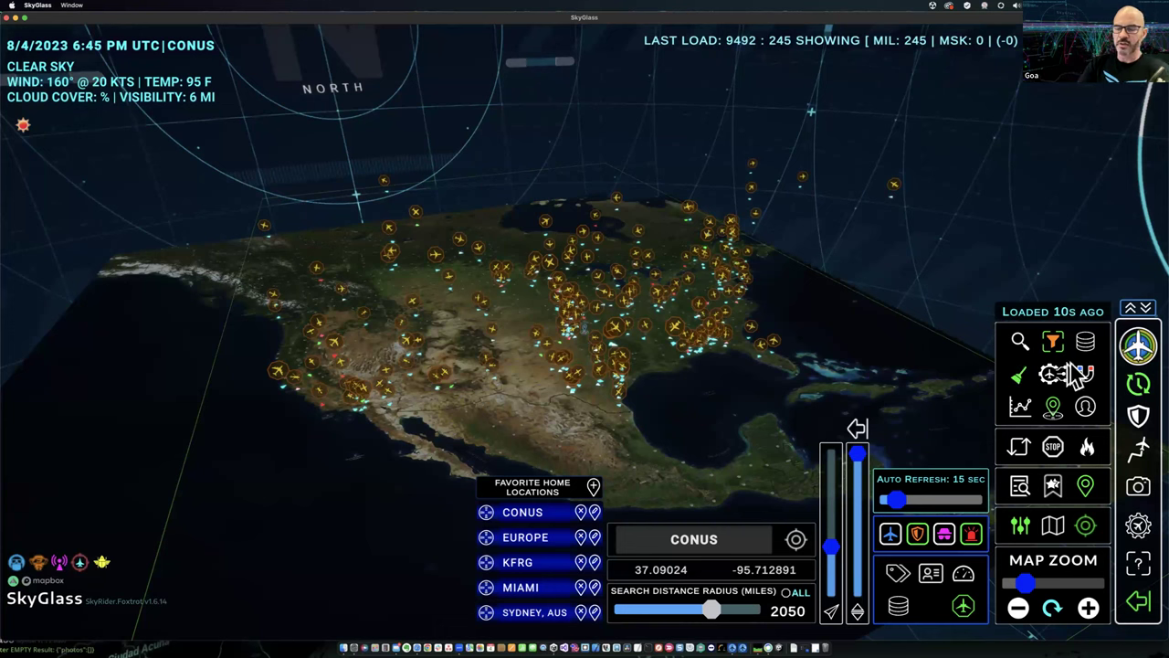
{"action": "left_click", "coordinate": [1140, 347]}
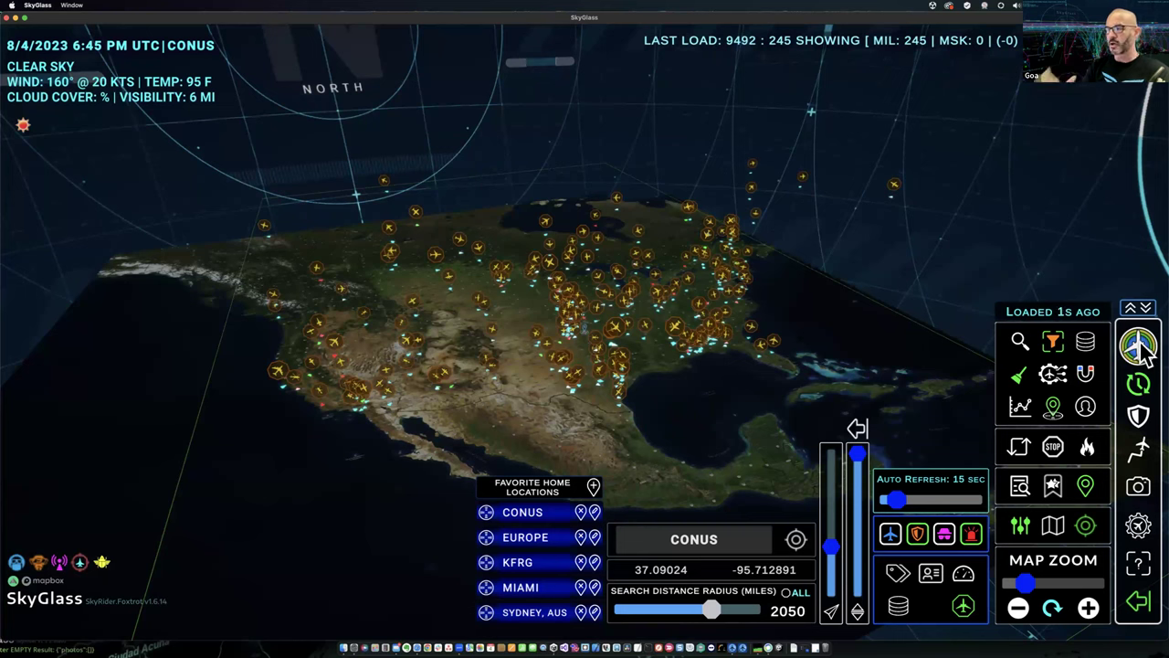
Hide the favorite home locations and show the list of aircraft types
{"action": "left_click", "coordinate": [571, 375]}
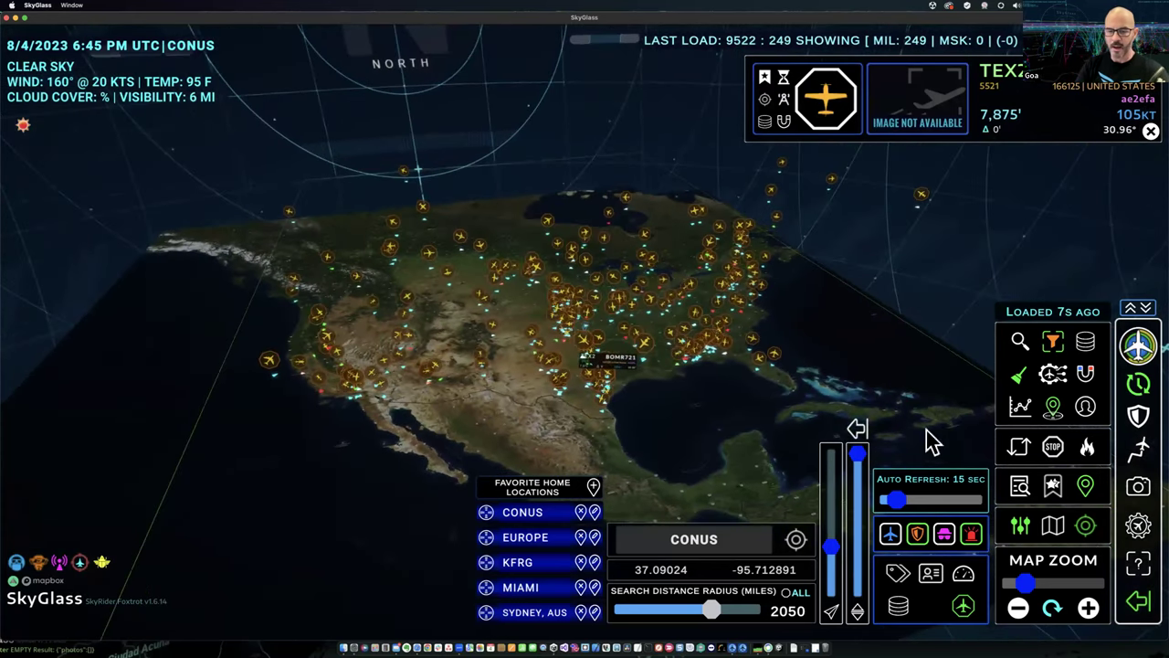
{"action": "left_click", "coordinate": [1086, 487]}
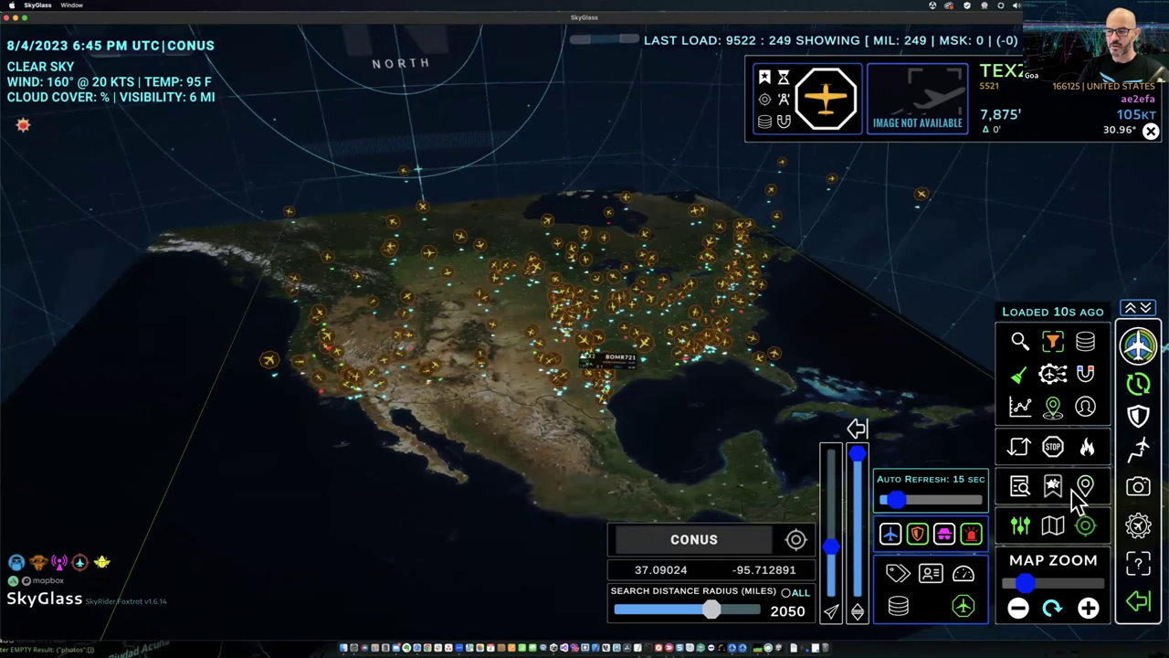
{"action": "left_click", "coordinate": [1020, 489]}
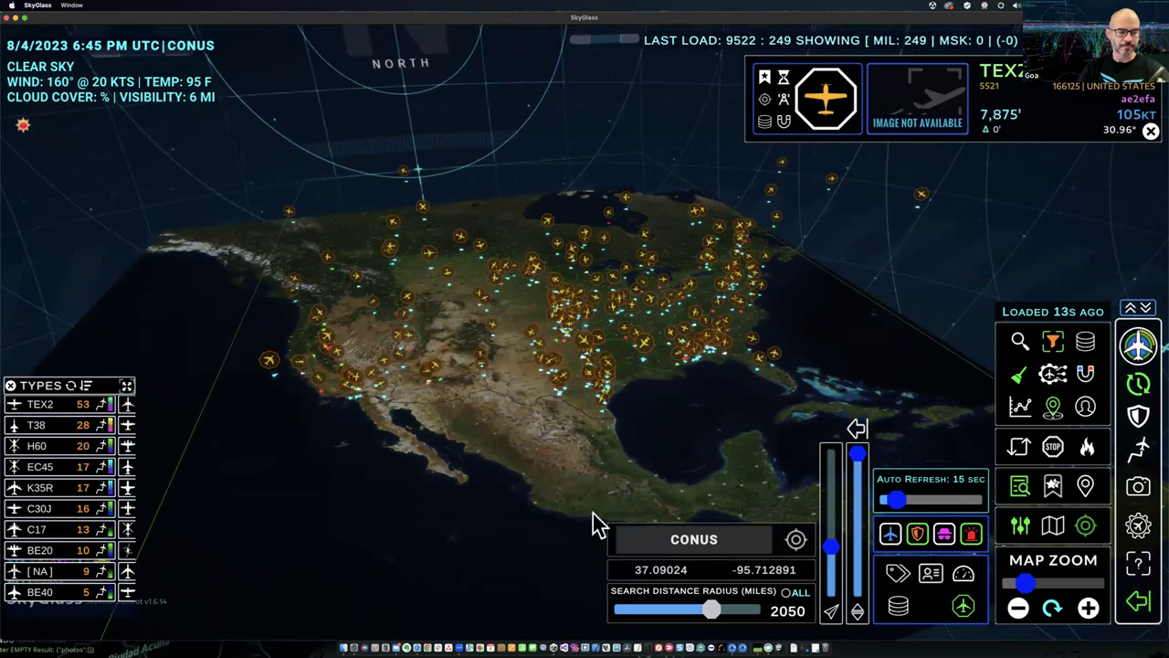
Widen and heighten the aircraft types list so that every type fits in four columns
{"action": "left_click_drag", "start_coordinate": [128, 395], "coordinate": [470, 387]}
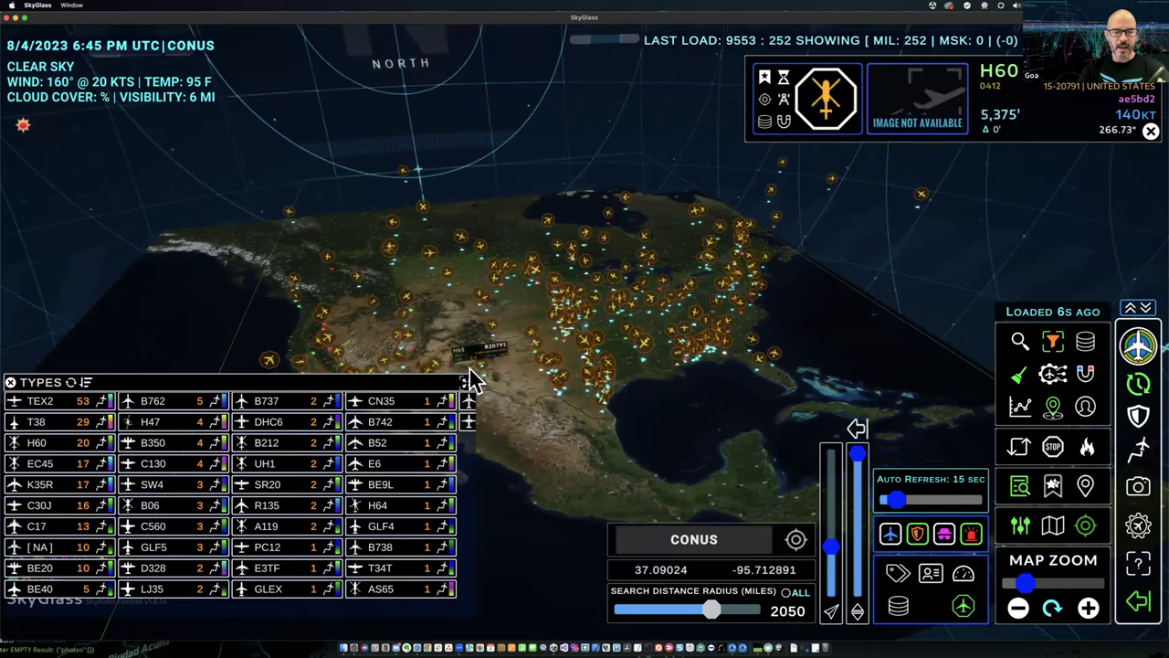
{"action": "left_click_drag", "start_coordinate": [474, 387], "coordinate": [470, 367]}
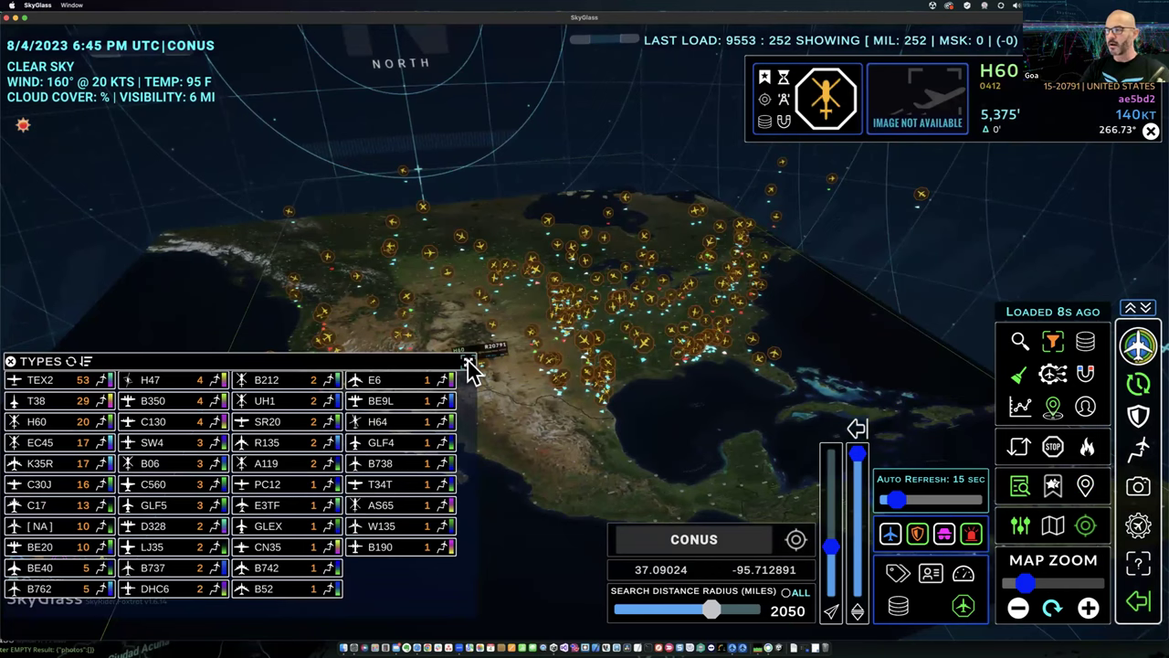
{"action": "left_click_drag", "start_coordinate": [561, 417], "coordinate": [591, 415]}
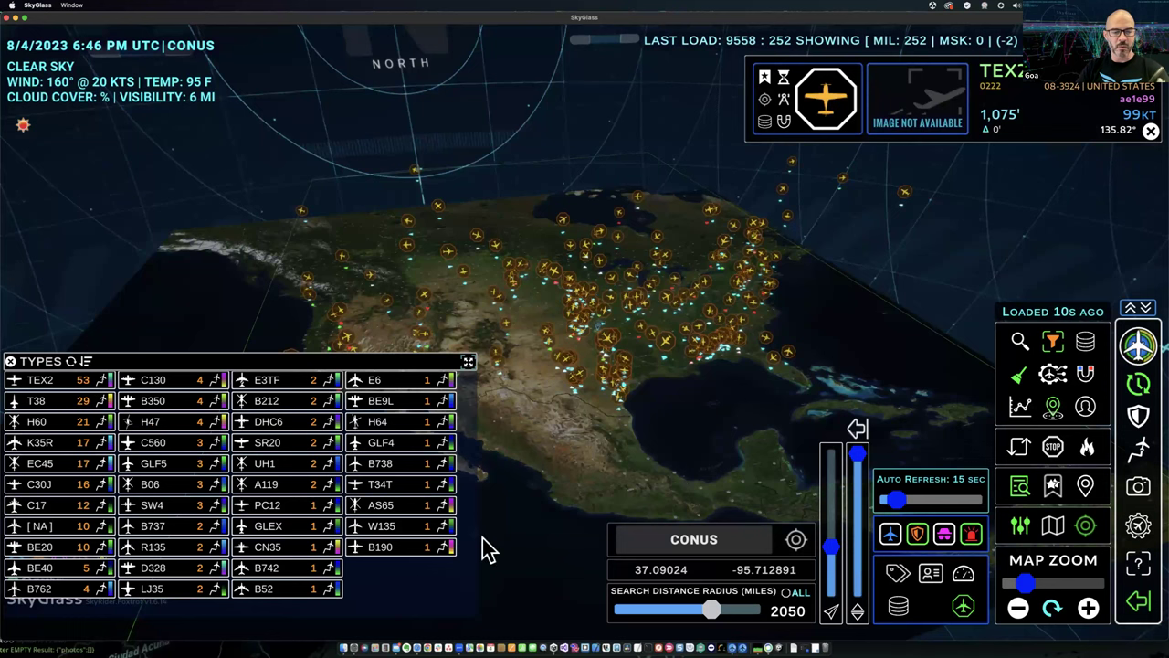
Sort the aircraft types by name and reshape the list into a tall two-column layout
{"action": "left_click", "coordinate": [87, 362]}
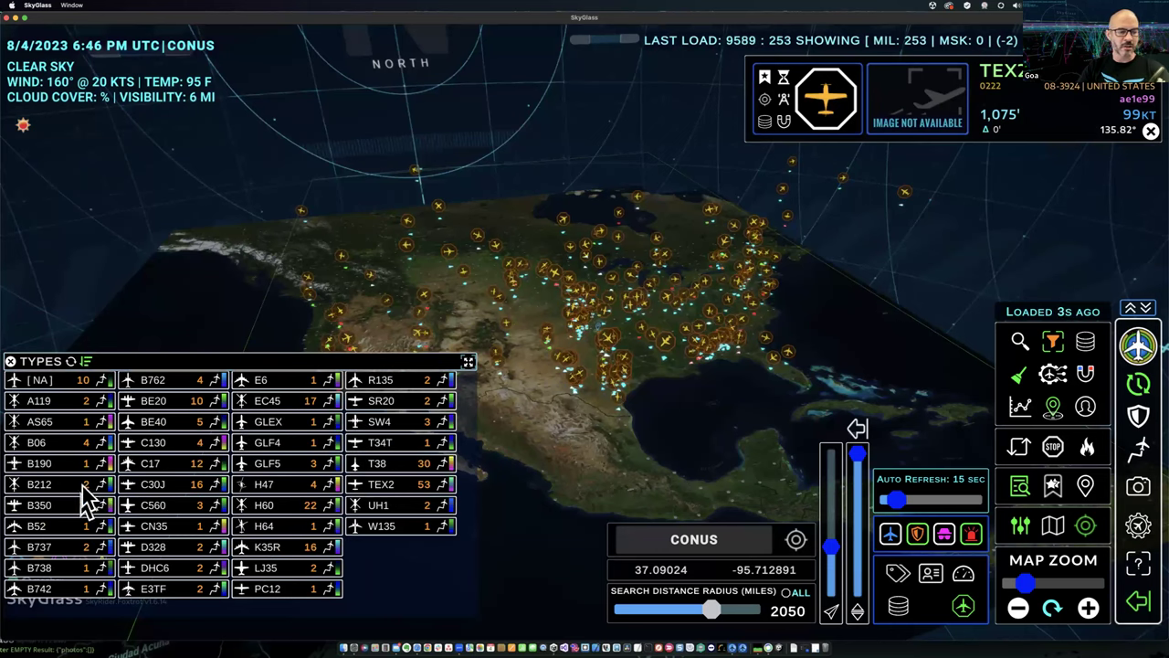
{"action": "left_click", "coordinate": [468, 362]}
{"action": "left_click_drag", "start_coordinate": [391, 256], "coordinate": [250, 157]}
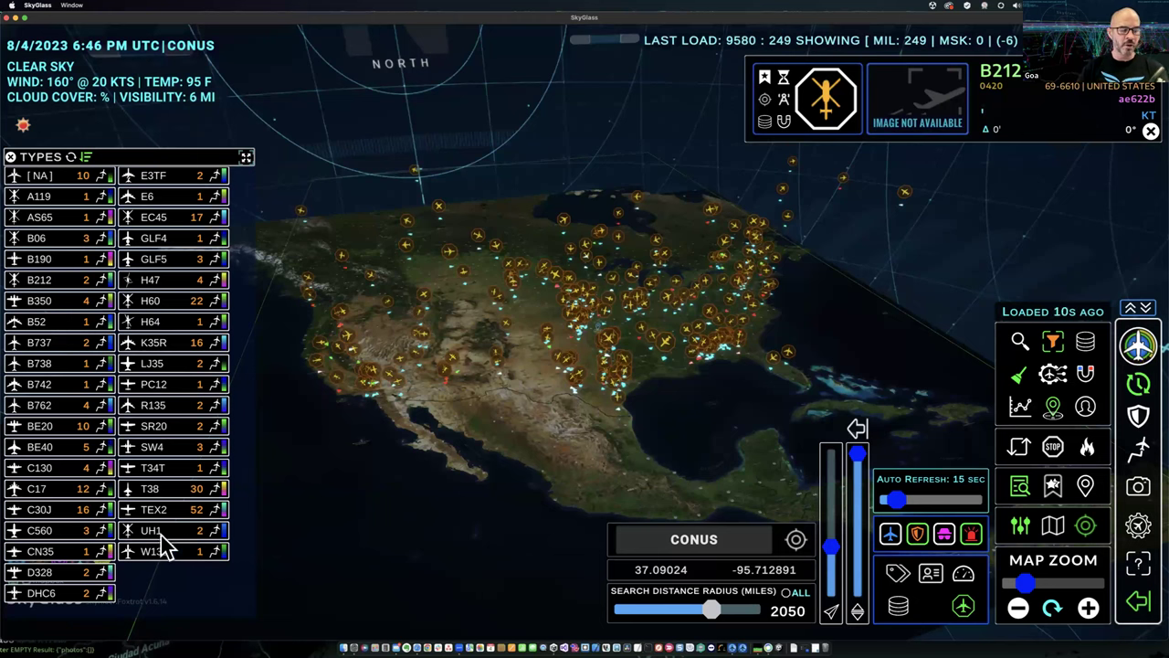
Alternate the types list between count and name sorting, ending with types sorted by aircraft count
{"action": "left_click", "coordinate": [86, 161]}
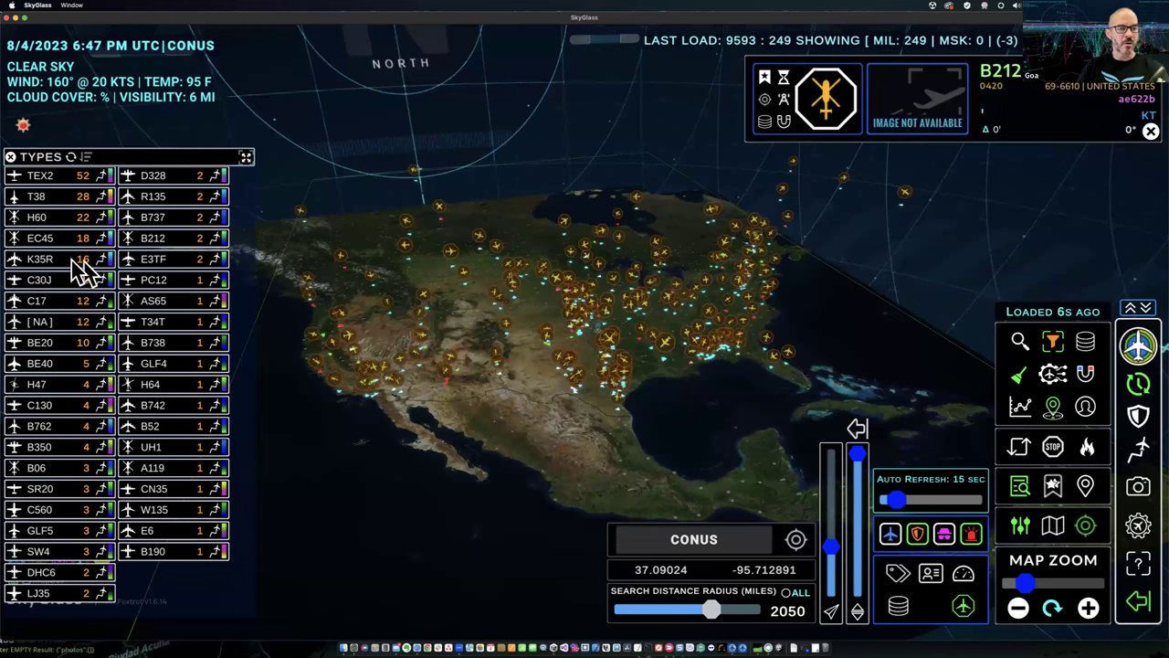
{"action": "left_click", "coordinate": [85, 159]}
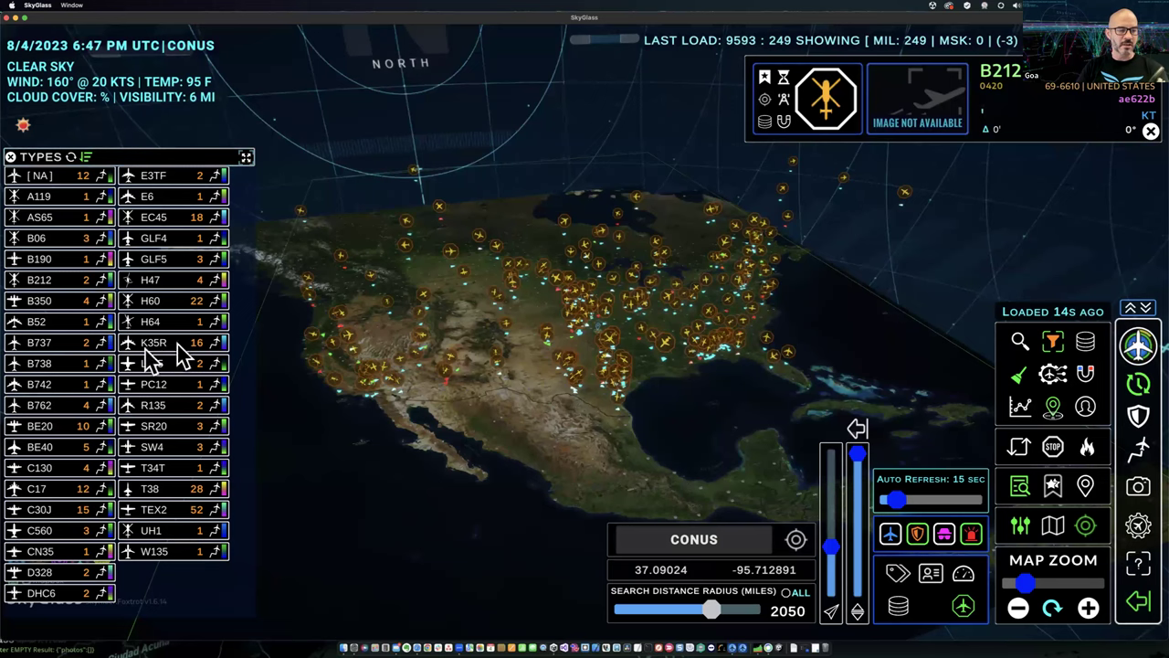
{"action": "left_click", "coordinate": [86, 158]}
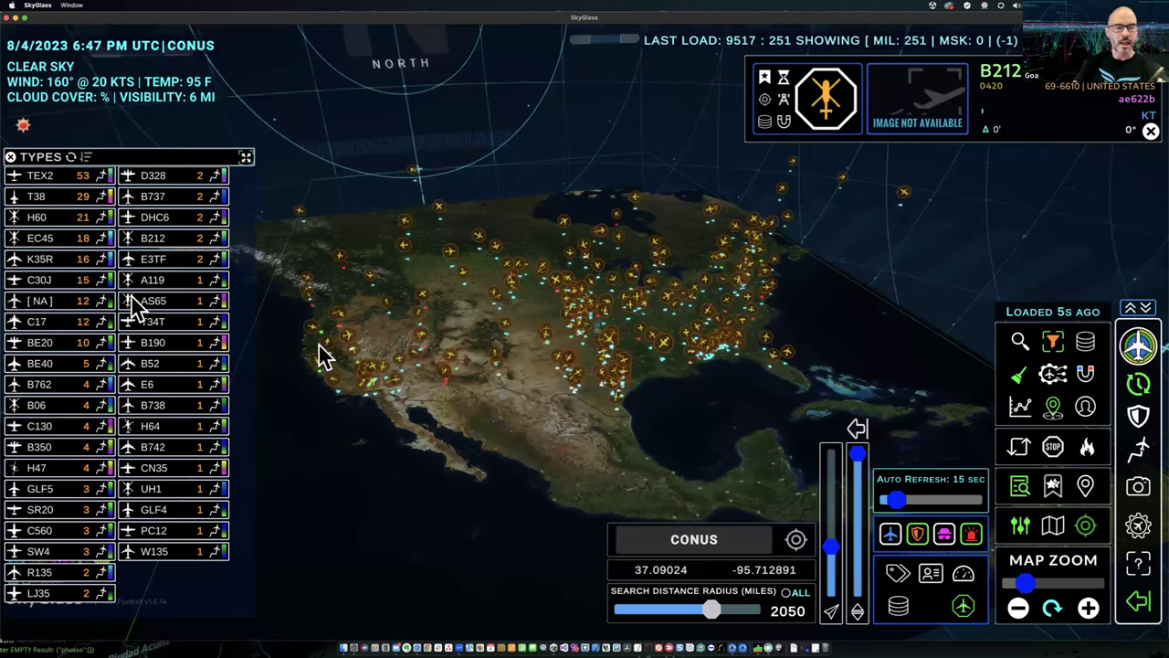
Filter the map to K35R aircraft only and expand the matching aircraft list to review it before shrinking it
{"action": "left_click", "coordinate": [396, 365]}
{"action": "left_click", "coordinate": [77, 193]}
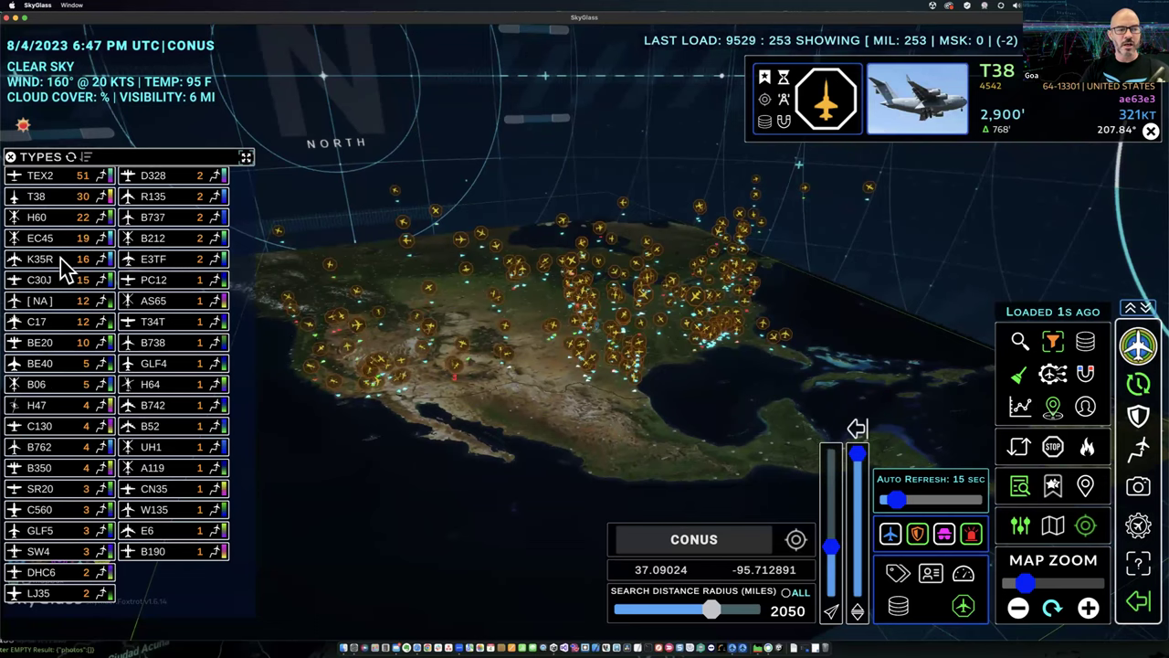
{"action": "left_click", "coordinate": [61, 258]}
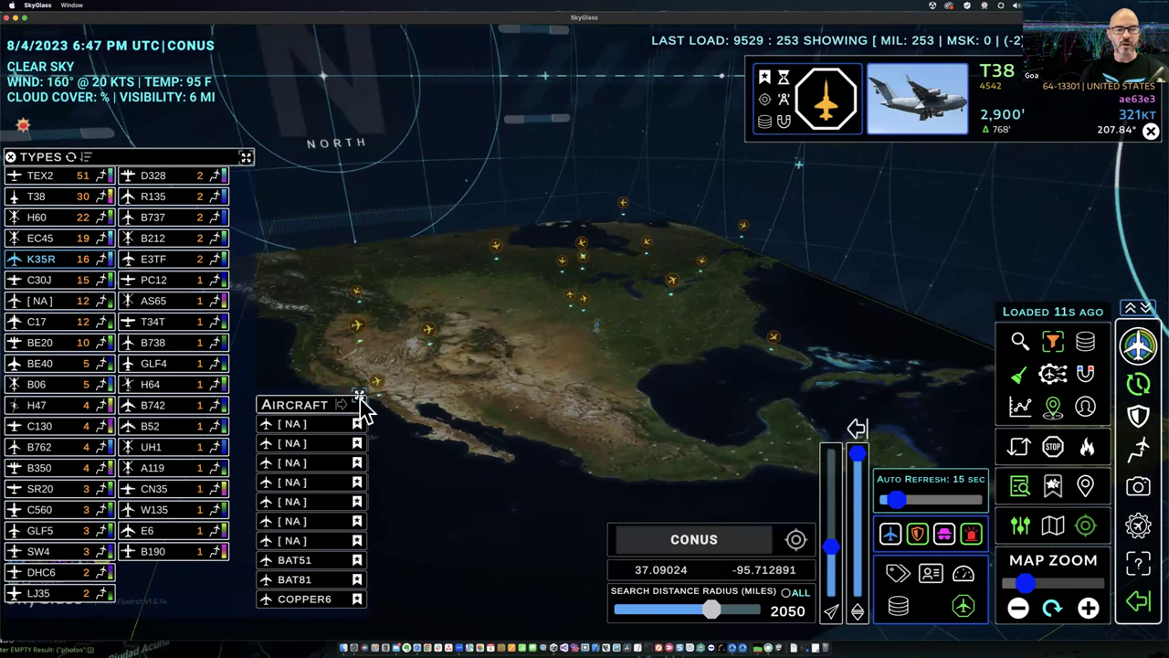
{"action": "left_click_drag", "start_coordinate": [407, 397], "coordinate": [377, 260]}
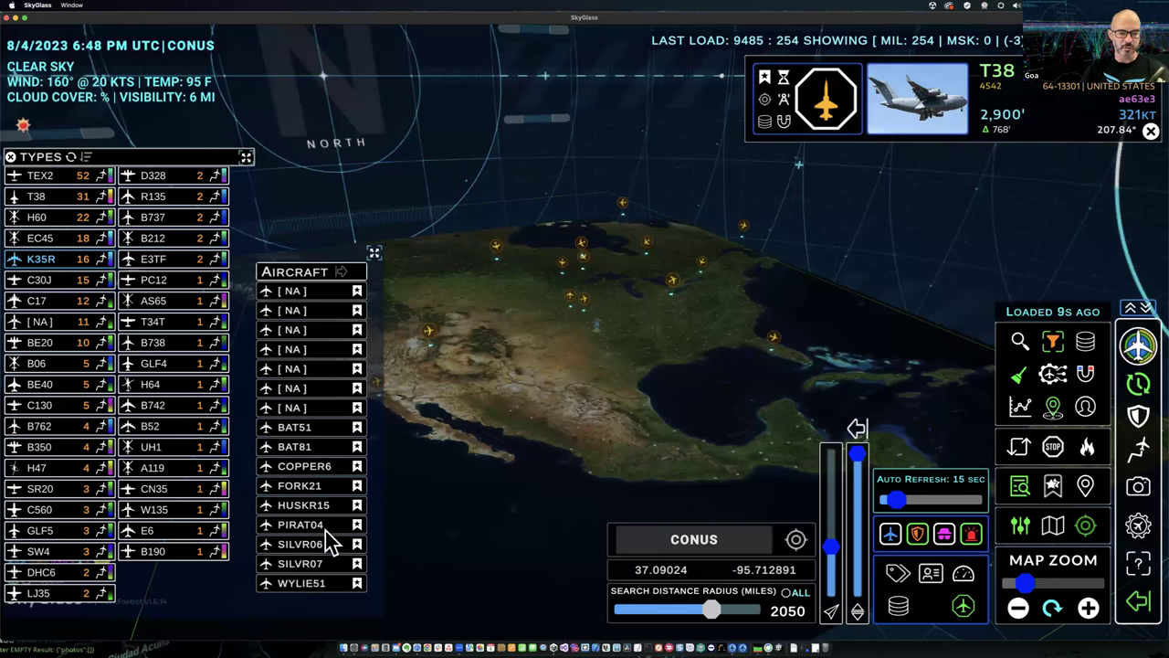
{"action": "left_click_drag", "start_coordinate": [372, 252], "coordinate": [372, 540]}
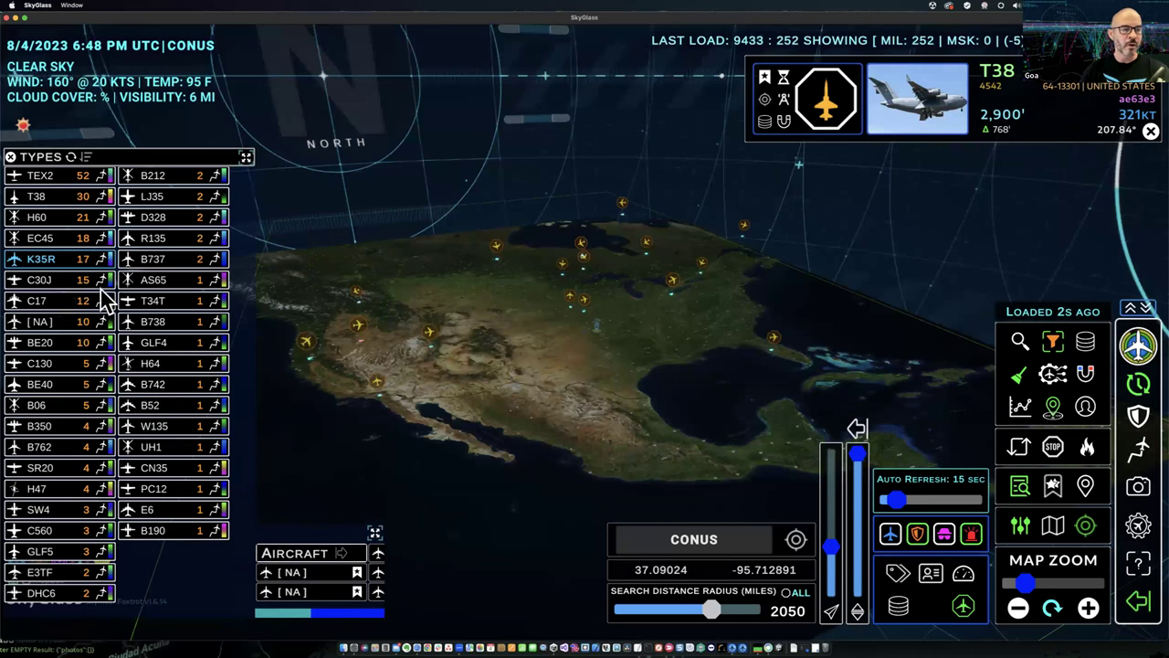
Add the C17 and C130 types to the map filter, view the matching aircraft, and reset the type filter
{"action": "left_click", "coordinate": [57, 304]}
{"action": "left_click", "coordinate": [57, 363]}
{"action": "left_click_drag", "start_coordinate": [469, 439], "coordinate": [490, 460]}
{"action": "left_click_drag", "start_coordinate": [463, 422], "coordinate": [472, 446]}
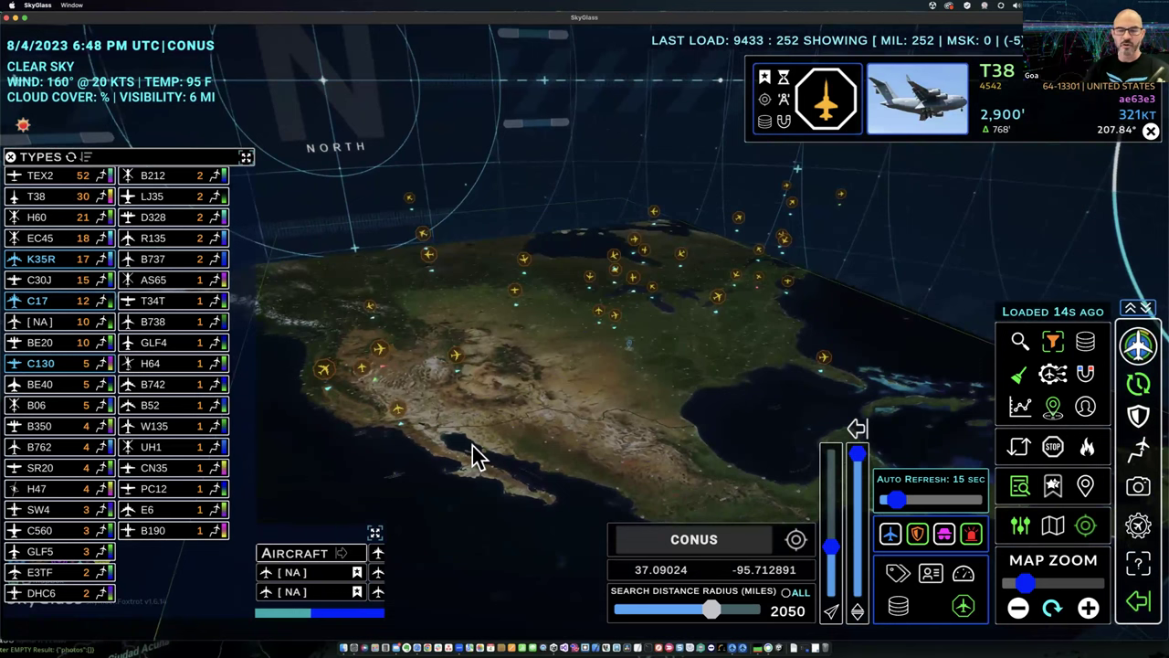
{"action": "mouse_move", "coordinate": [579, 410]}
{"action": "left_mouse_down"}
{"action": "mouse_move", "coordinate": [550, 401]}
{"action": "mouse_move", "coordinate": [606, 410]}
{"action": "mouse_move", "coordinate": [543, 410]}
{"action": "mouse_move", "coordinate": [596, 410]}
{"action": "left_mouse_up"}
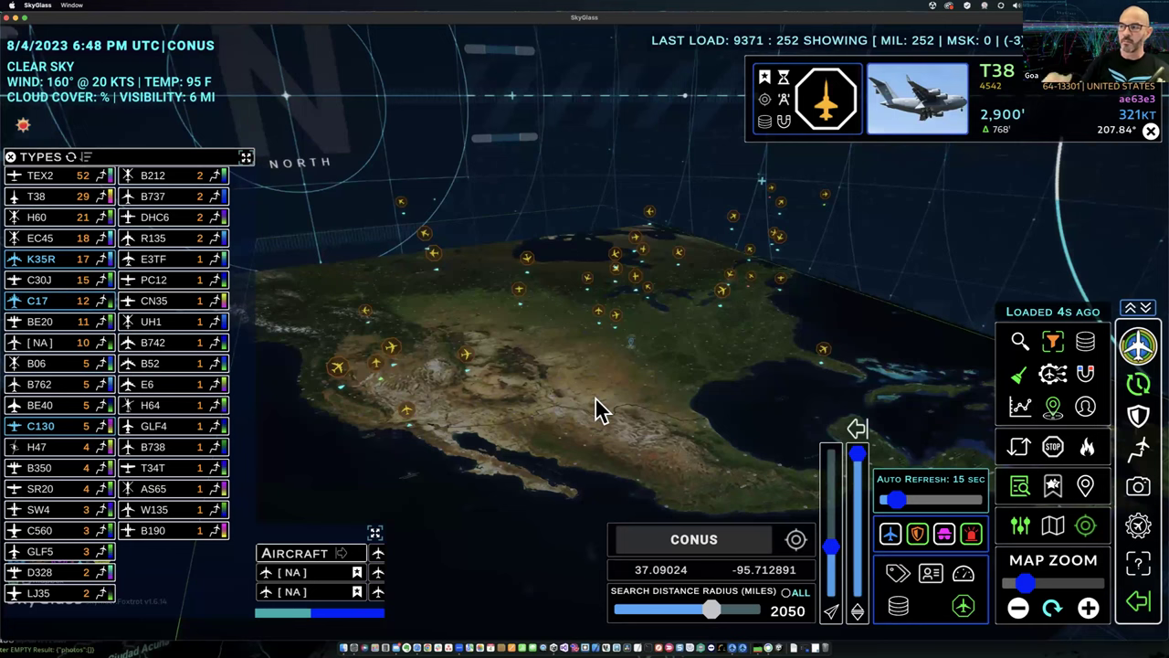
{"action": "mouse_move", "coordinate": [336, 378]}
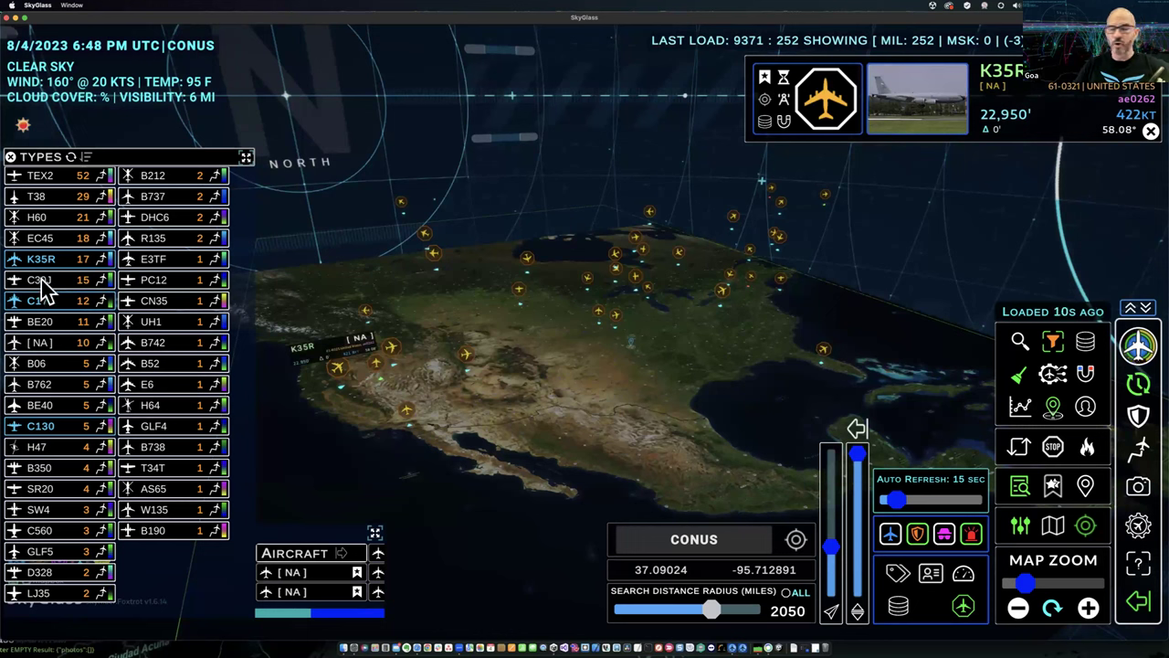
{"action": "left_click", "coordinate": [73, 158]}
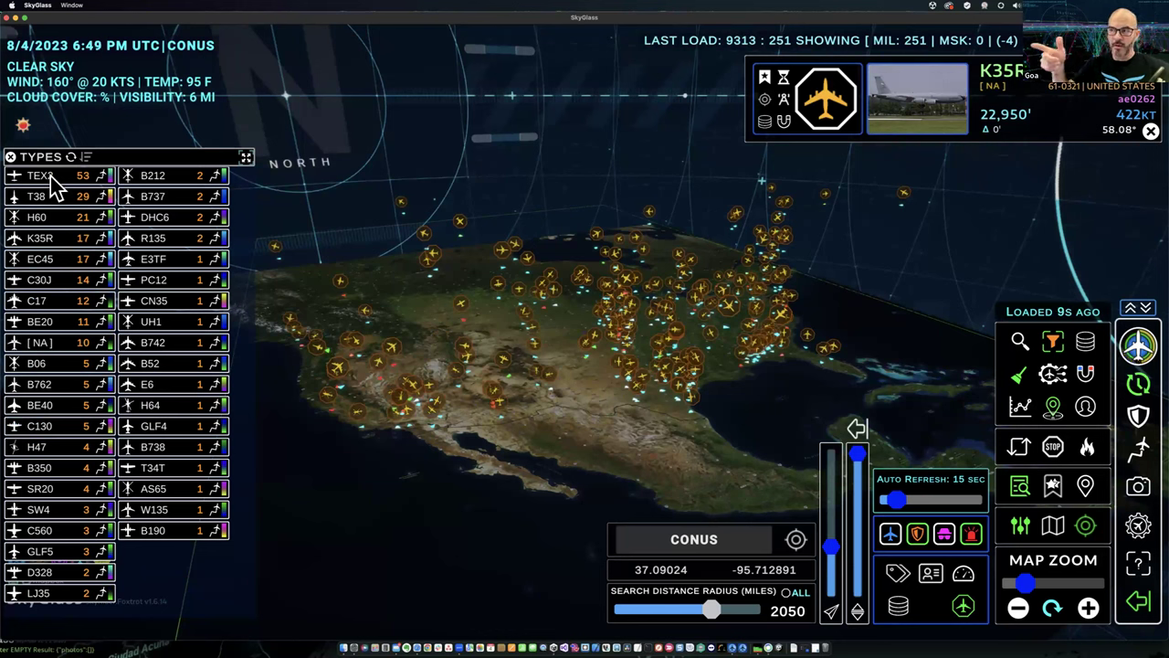
Exclude the TEX2 and T38 types from the map, and reset the type filter after viewing the remaining aircraft
{"action": "left_click", "coordinate": [50, 177]}
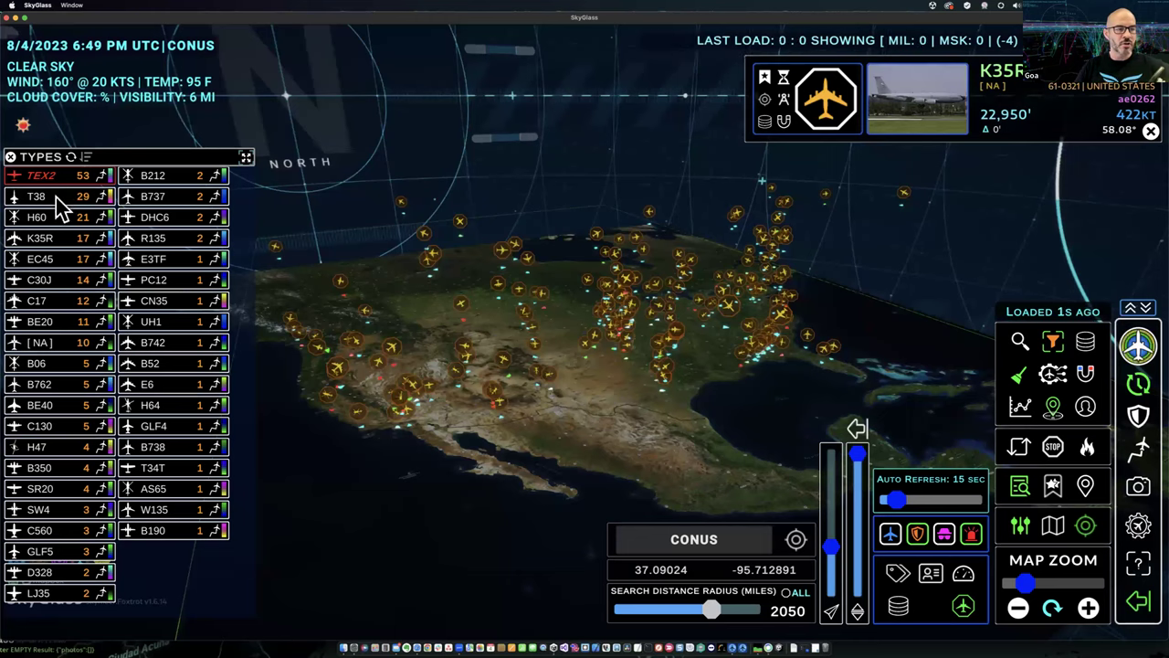
{"action": "left_click", "coordinate": [57, 197]}
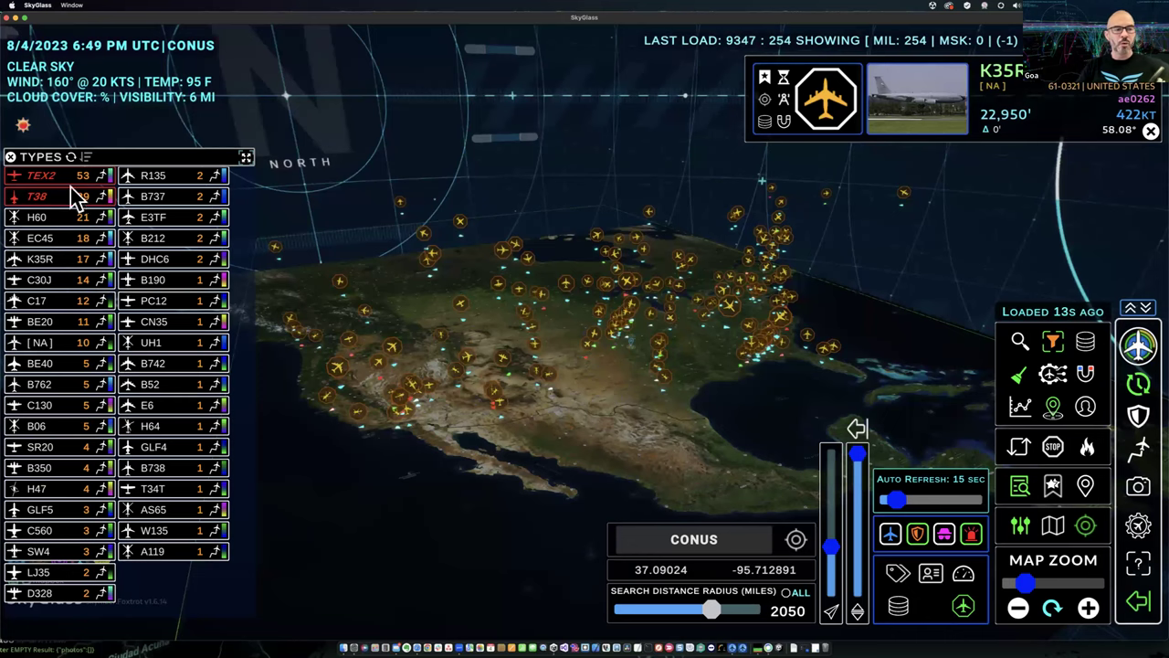
{"action": "left_click", "coordinate": [396, 407]}
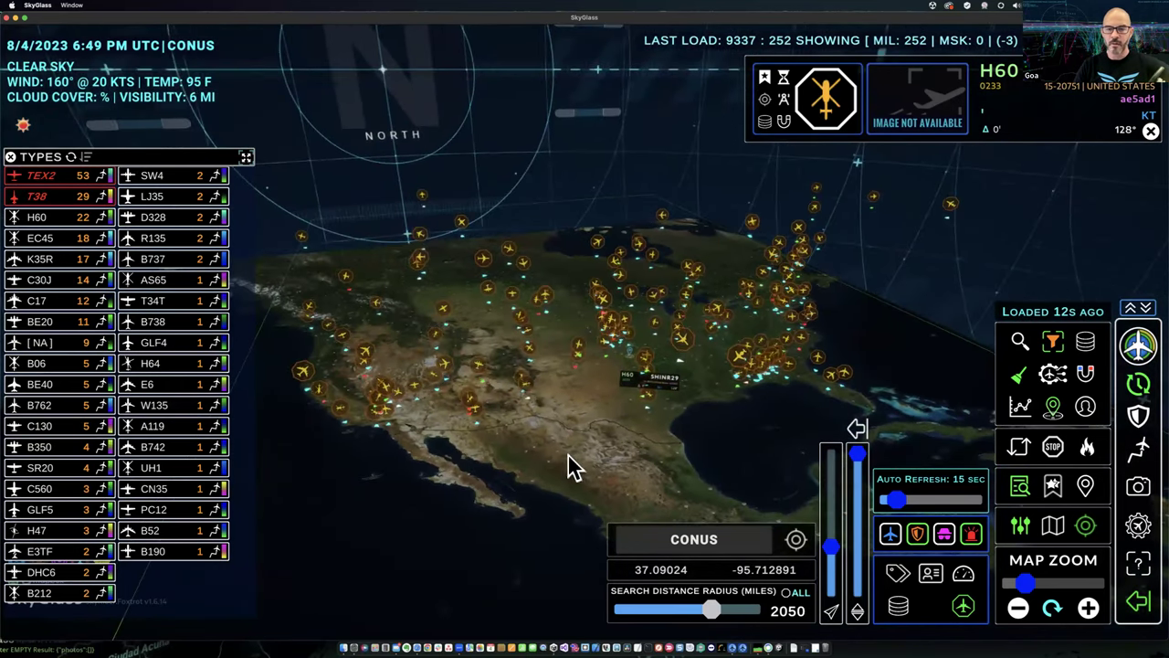
{"action": "left_click", "coordinate": [71, 158]}
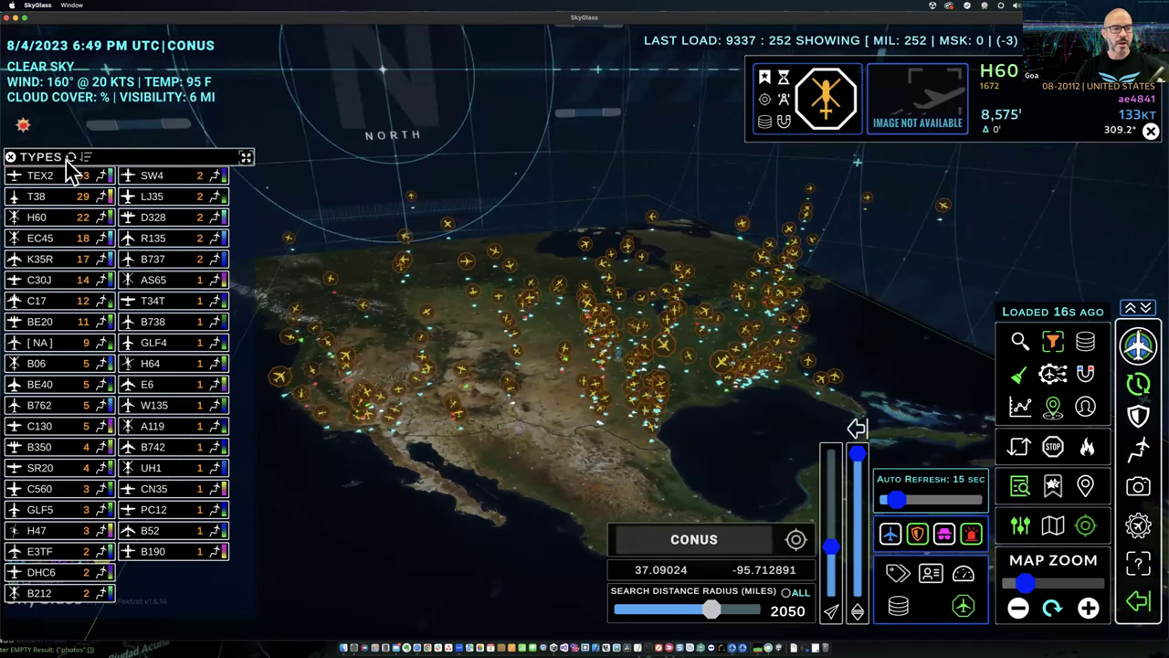
Show only C17 aircraft on the map, turn on their flight traces, and view the C17 near the Great Lakes
{"action": "left_click", "coordinate": [58, 298]}
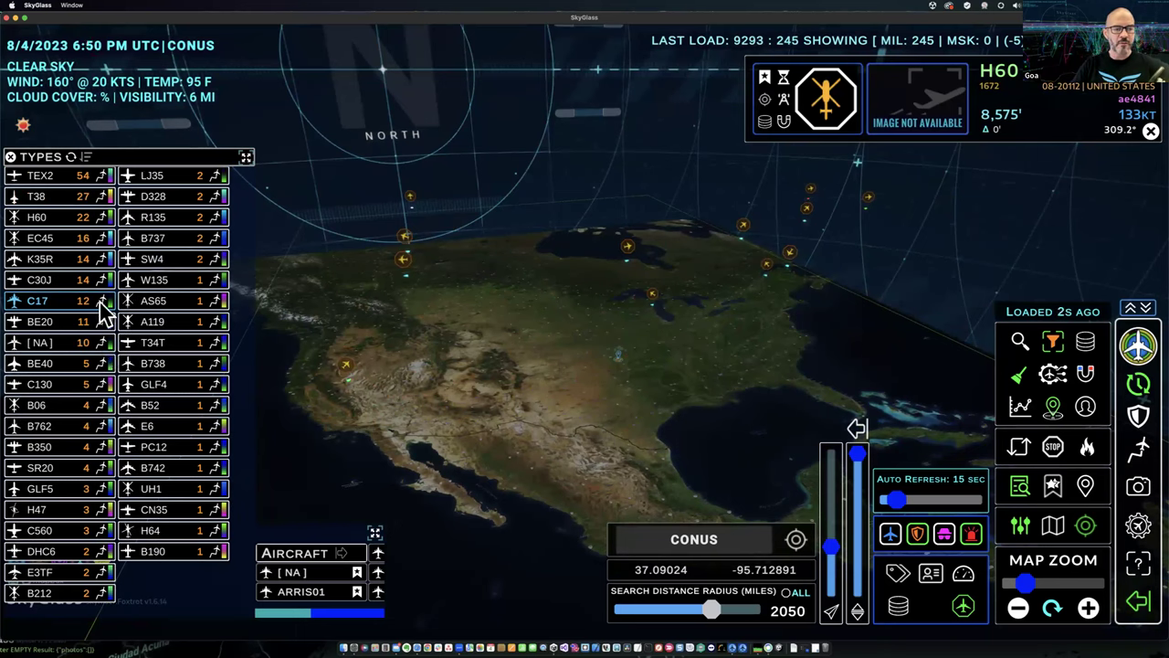
{"action": "left_click", "coordinate": [344, 367]}
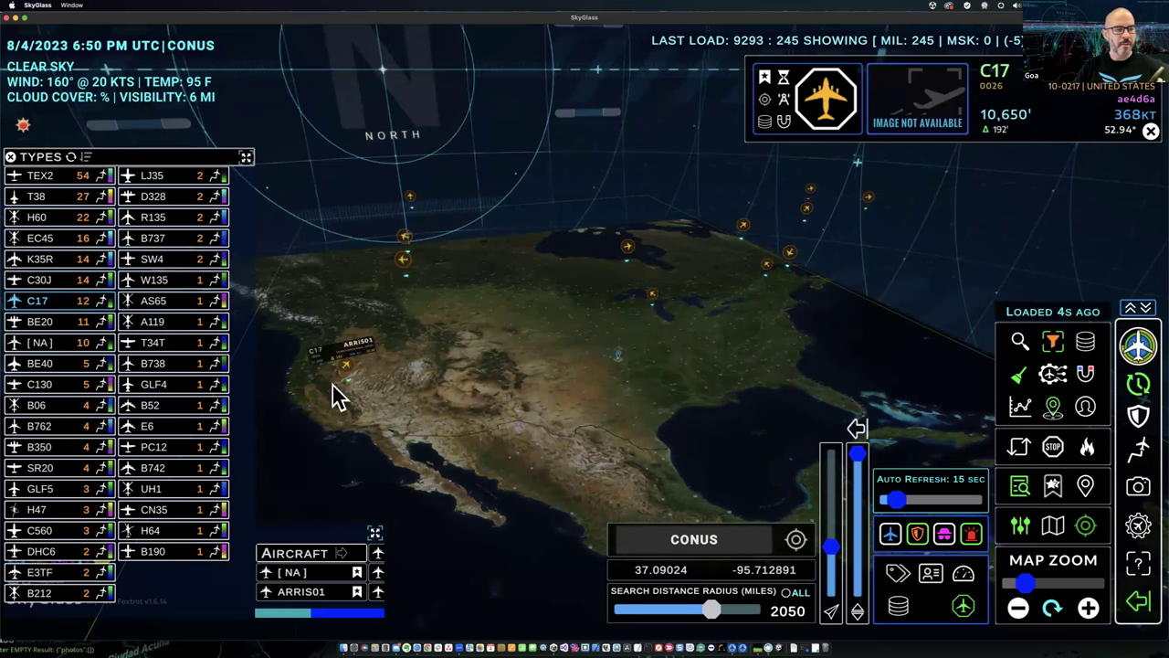
{"action": "left_click", "coordinate": [101, 304]}
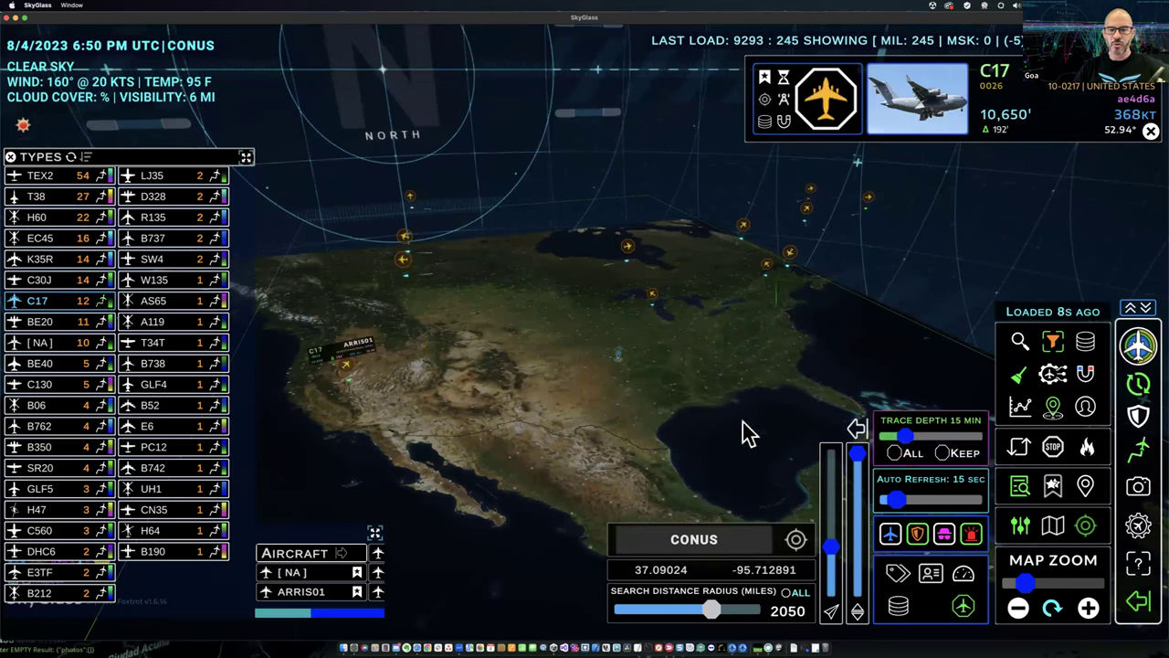
{"action": "left_click", "coordinate": [656, 292]}
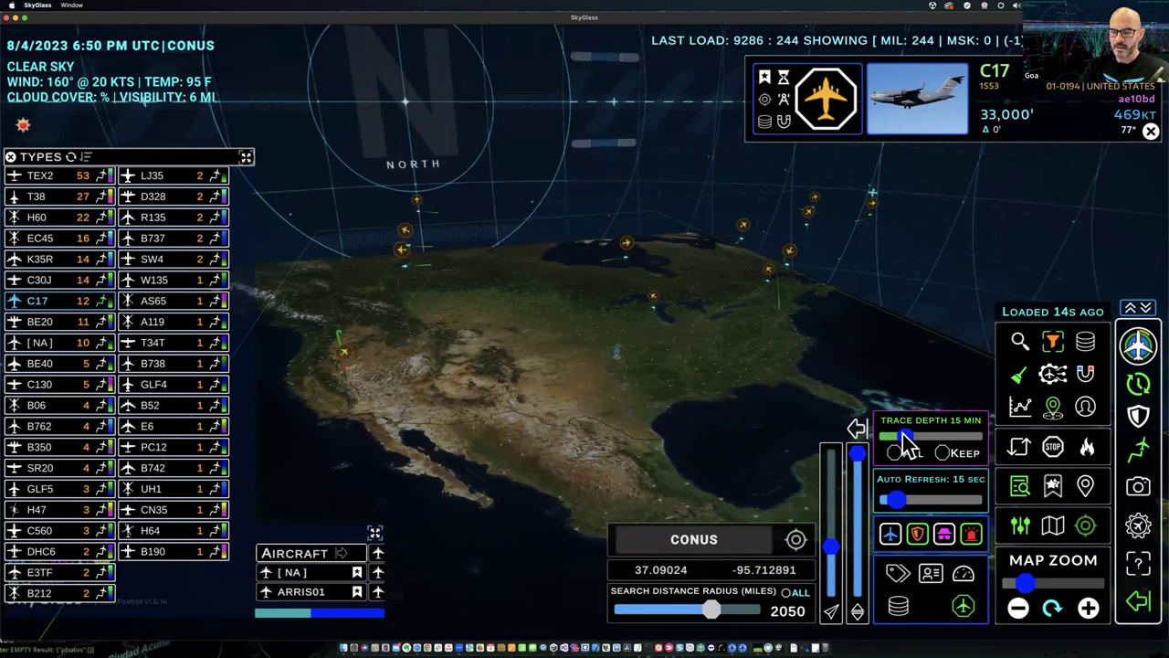
Set the trace depth to 6 hours, view the longer C17 flight traces, and turn the C17 traces off
{"action": "left_click", "coordinate": [942, 434]}
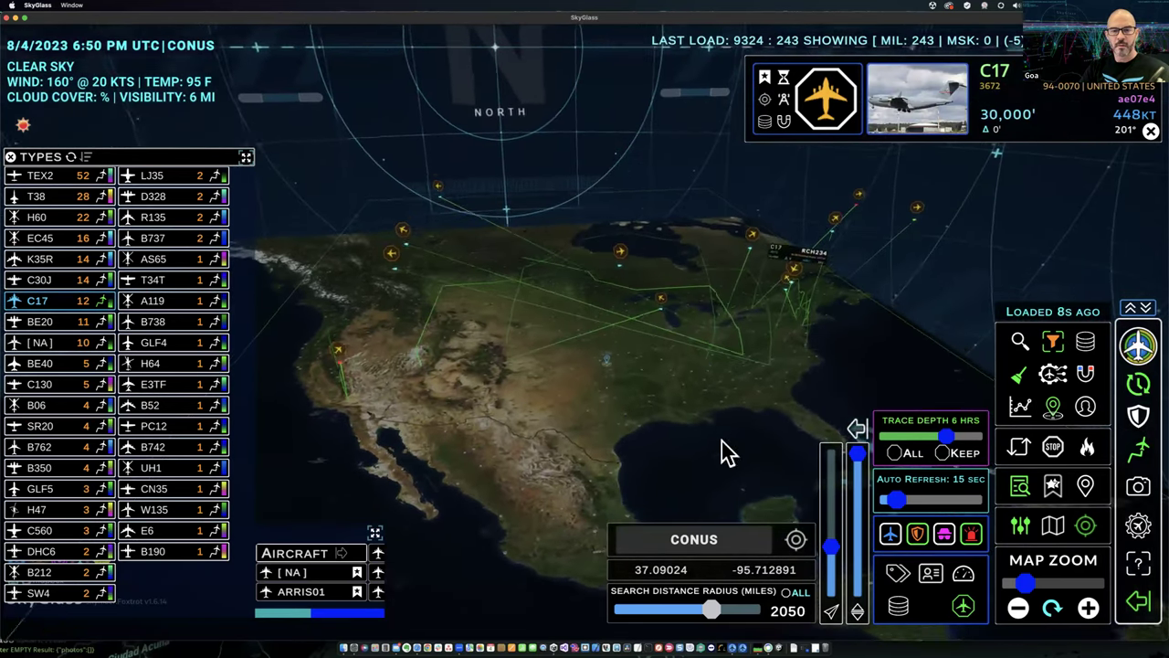
{"action": "left_click", "coordinate": [945, 433]}
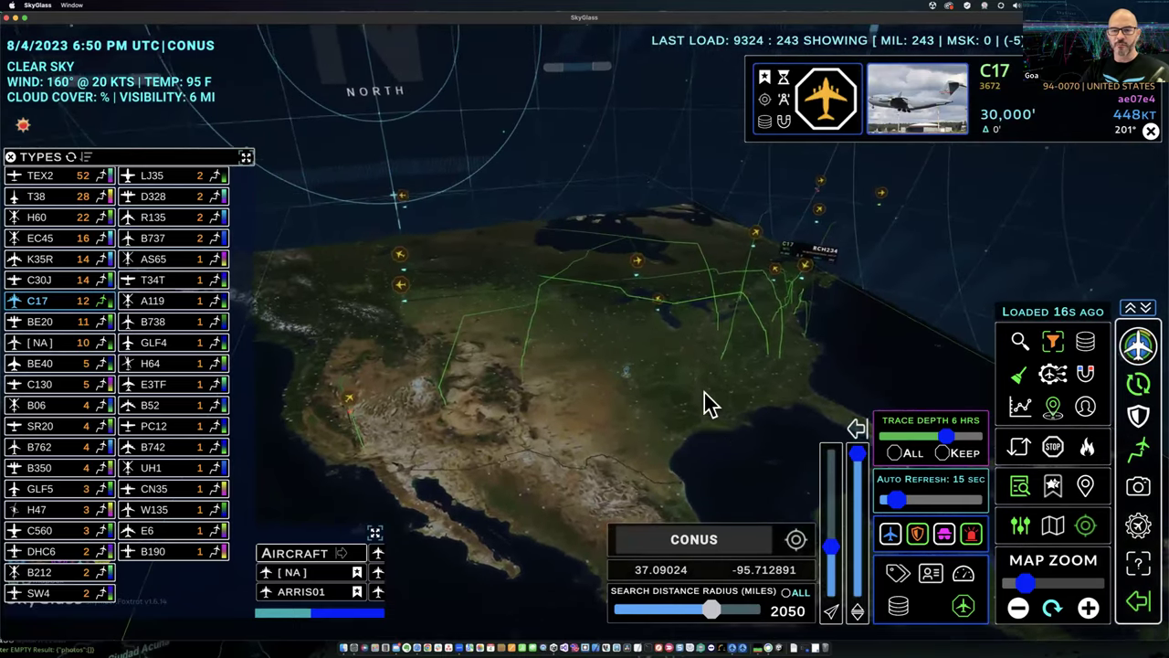
{"action": "left_click", "coordinate": [100, 305]}
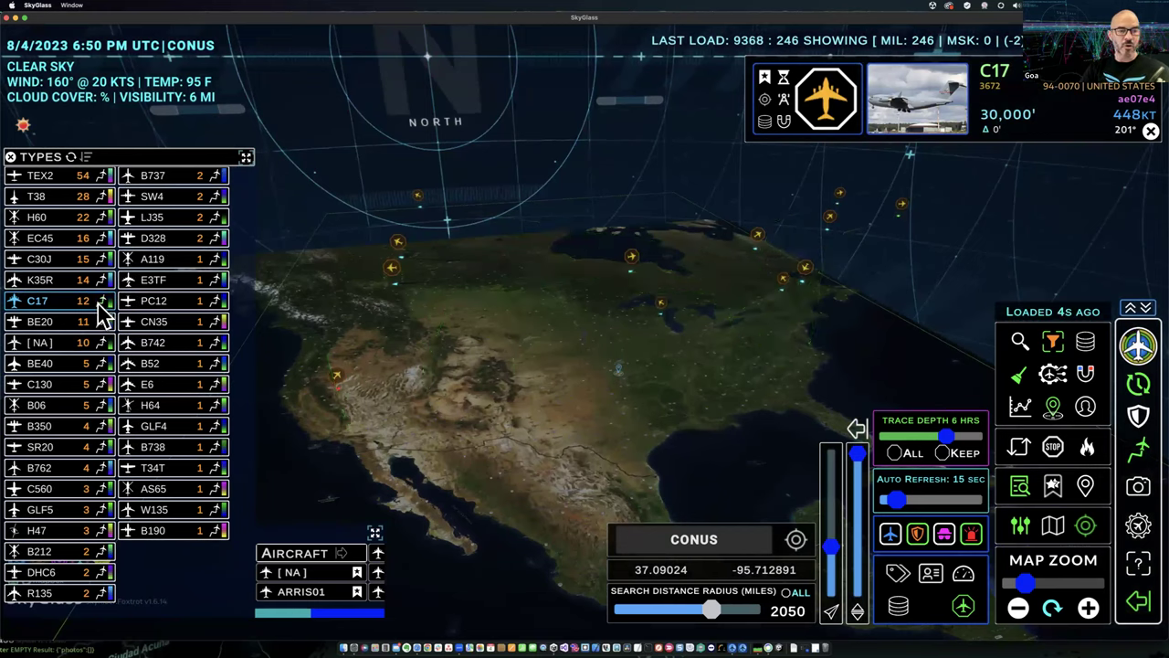
Replace the C17 filter with K35R and show the K35R flight traces at the 6-hour depth
{"action": "left_click", "coordinate": [55, 301]}
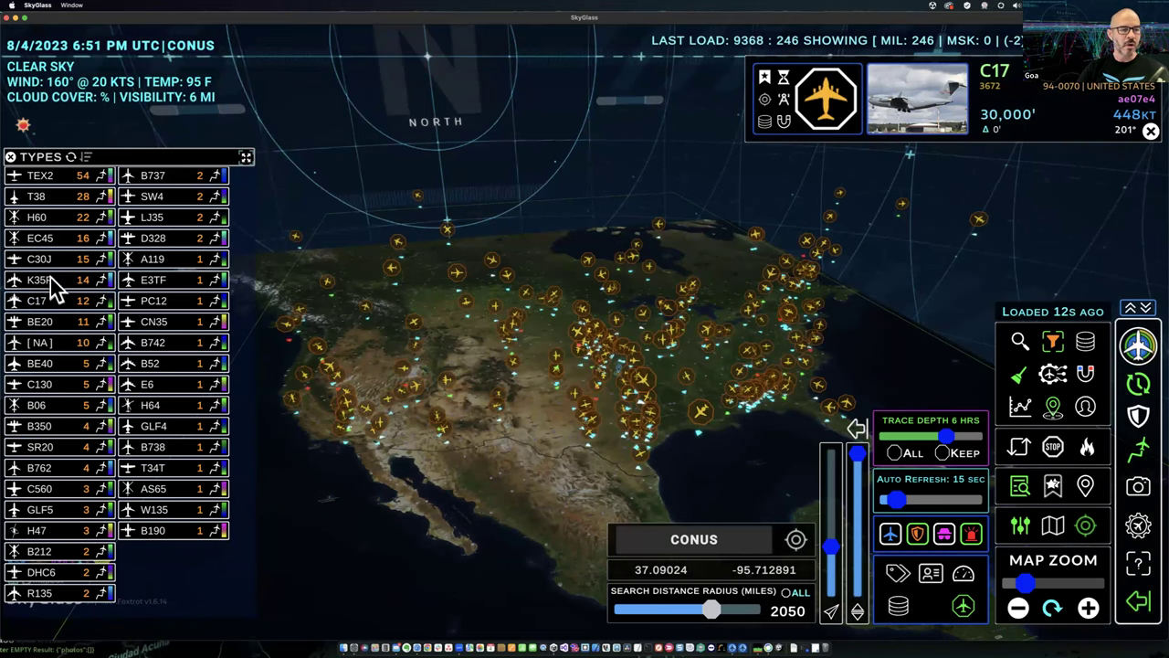
{"action": "left_click", "coordinate": [50, 279]}
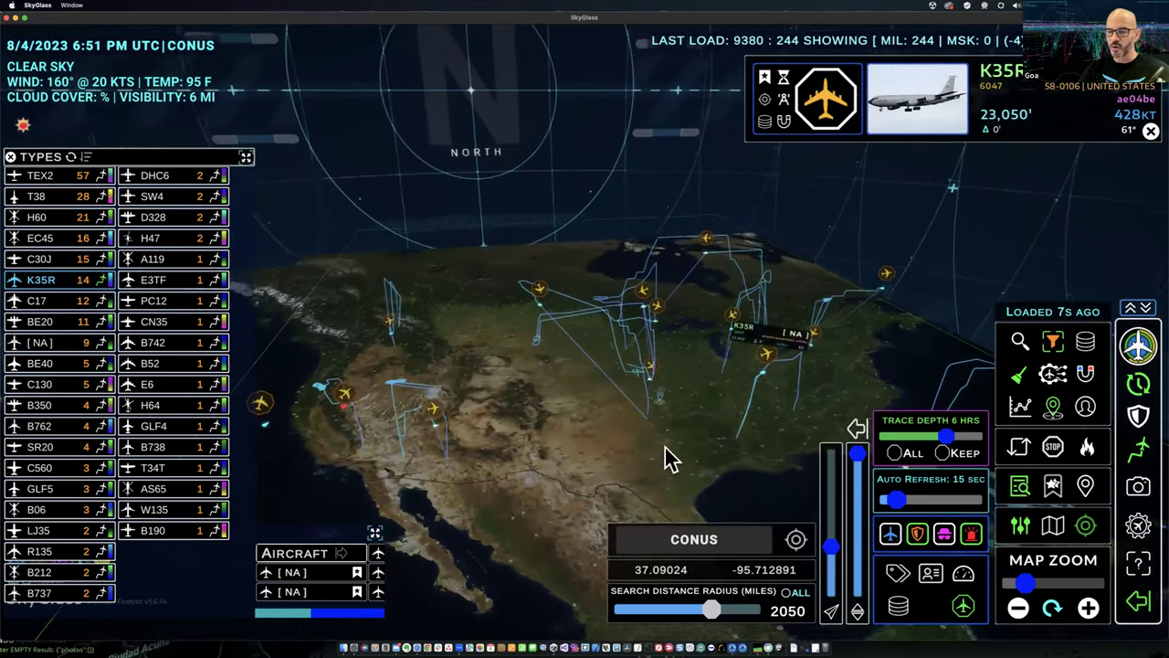
{"action": "left_click", "coordinate": [950, 445]}
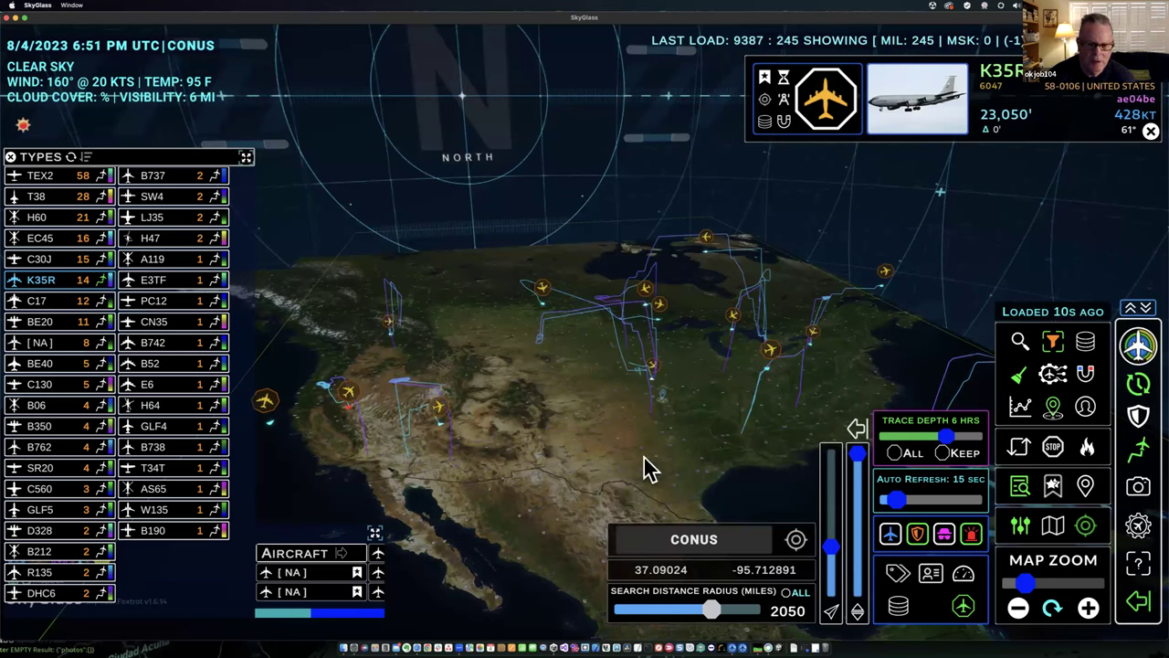
Inspect individual K35R aircraft such as SILVR06 and FORK21 among their traces, and turn on location details for the selected aircraft
{"action": "left_click", "coordinate": [248, 157]}
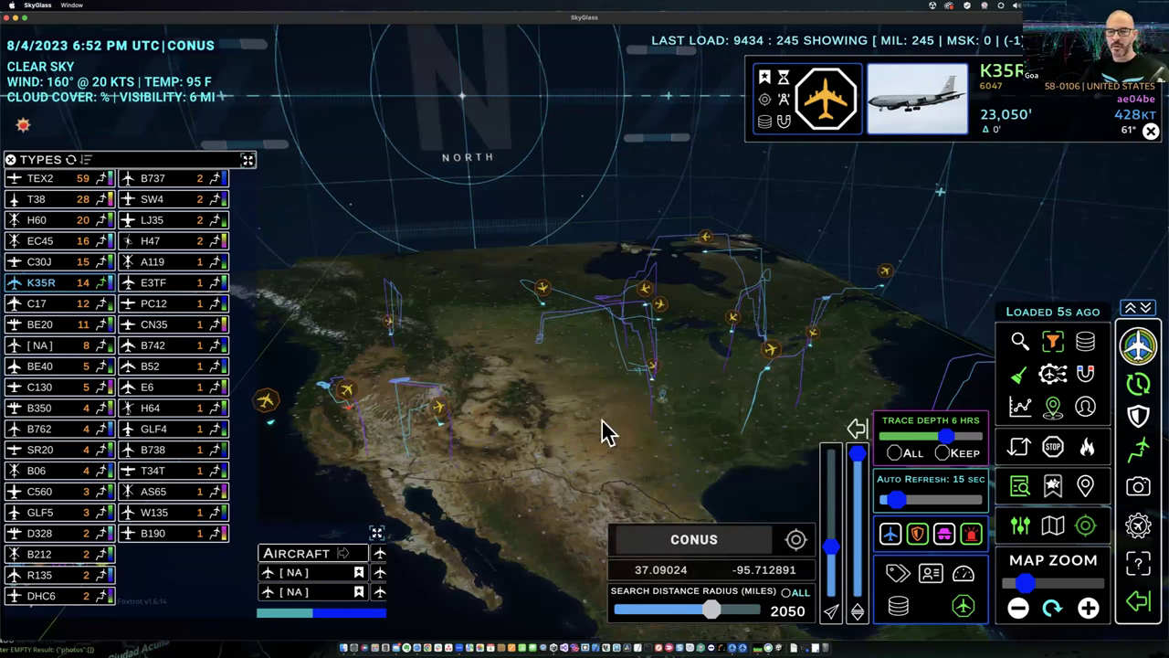
{"action": "mouse_move", "coordinate": [676, 429]}
{"action": "left_mouse_down"}
{"action": "mouse_move", "coordinate": [605, 432]}
{"action": "mouse_move", "coordinate": [702, 433]}
{"action": "mouse_move", "coordinate": [635, 432]}
{"action": "left_mouse_up"}
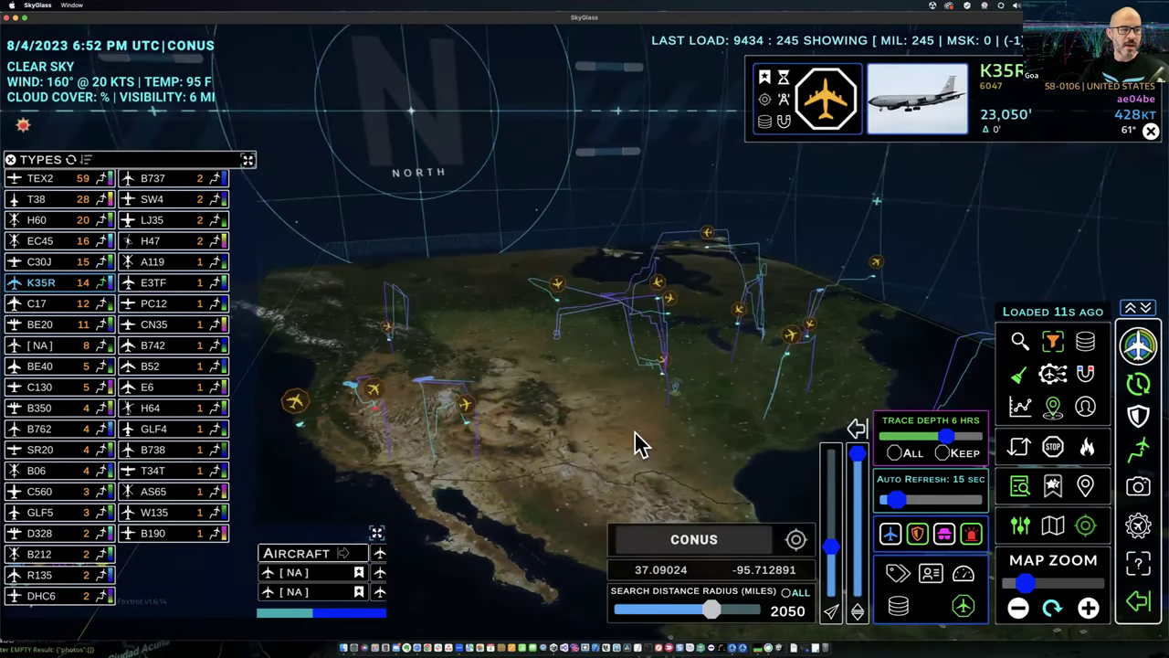
{"action": "scroll", "coordinate": [595, 426], "scroll_direction": "up", "scroll_amount": 5}
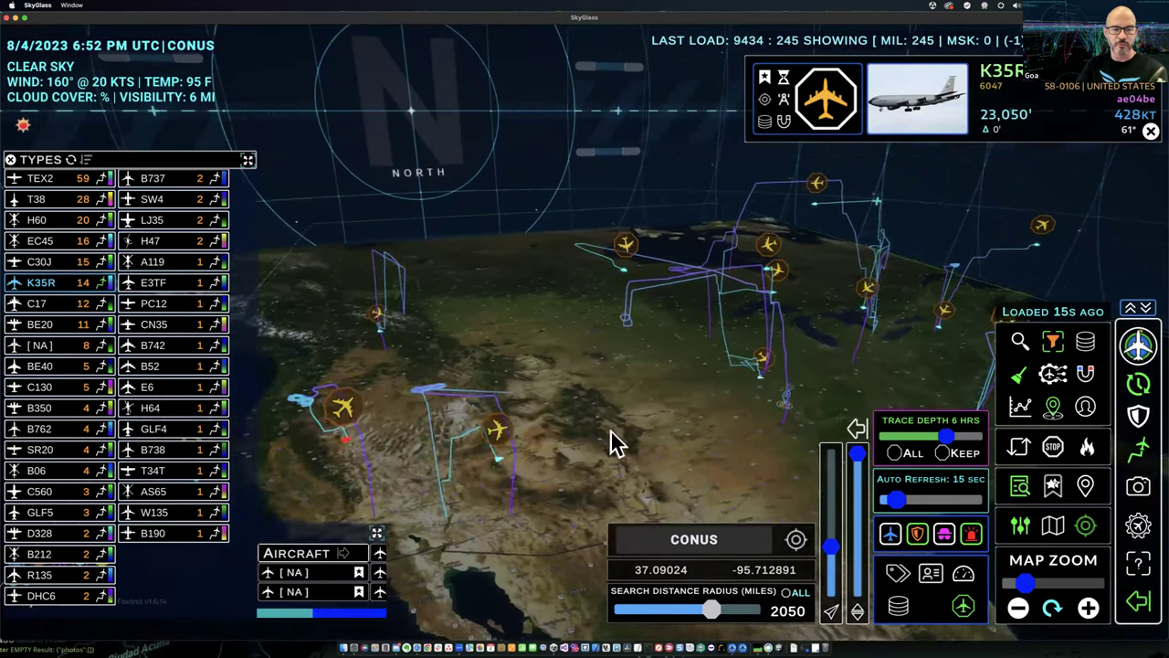
{"action": "mouse_move", "coordinate": [505, 422]}
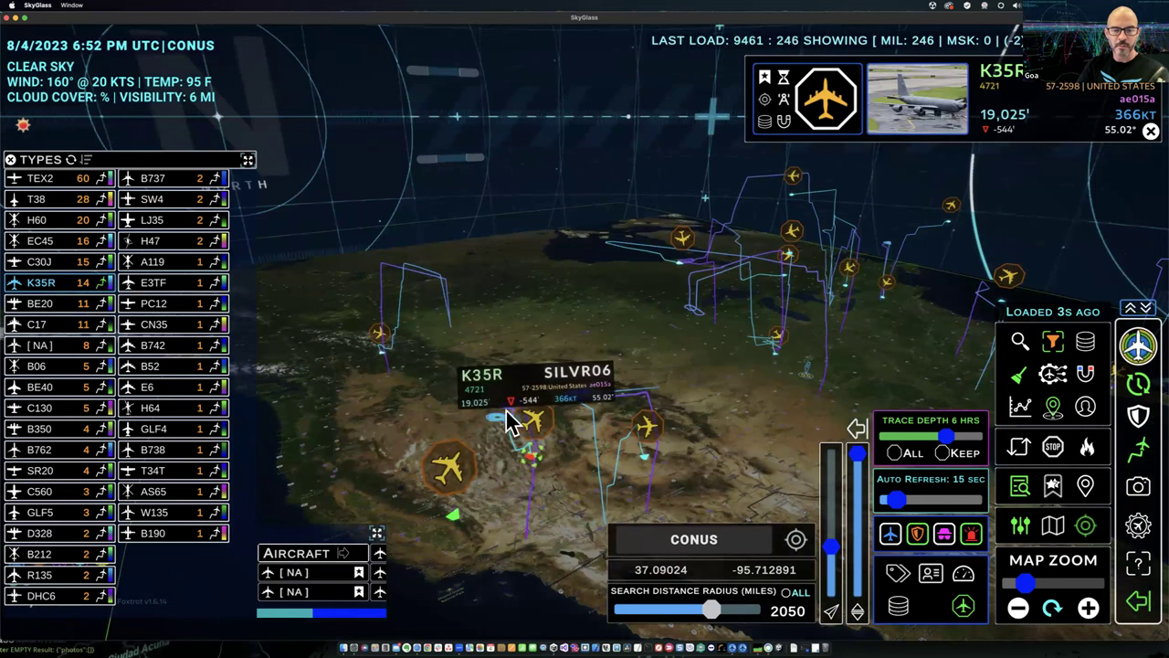
{"action": "left_click", "coordinate": [556, 448]}
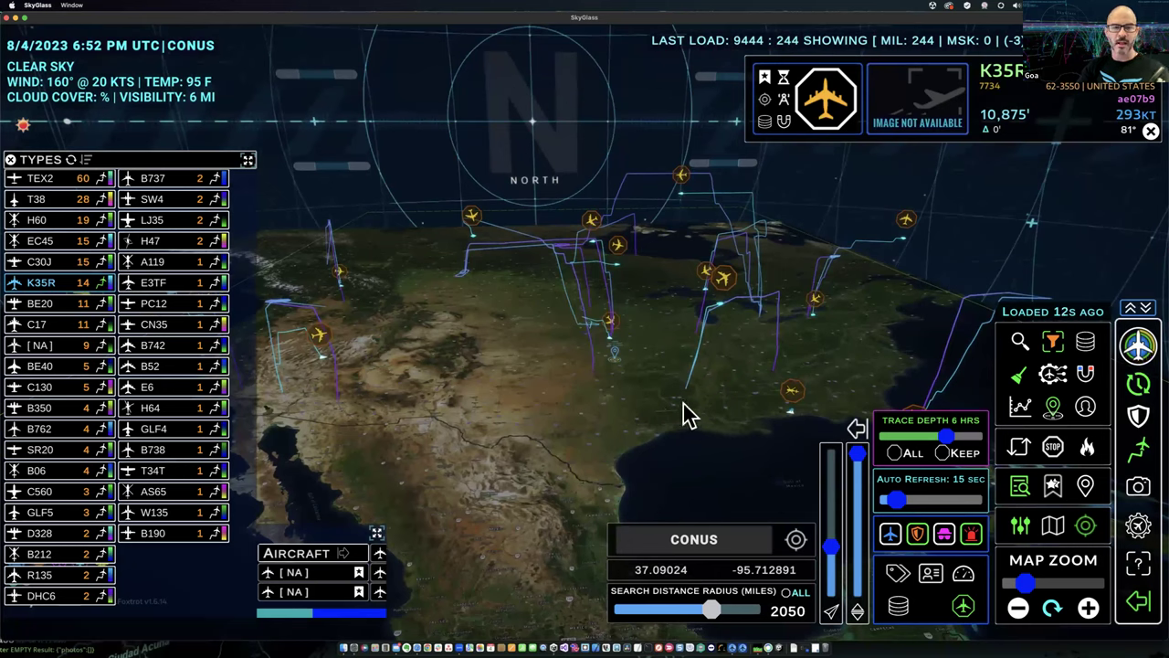
{"action": "left_click", "coordinate": [468, 222]}
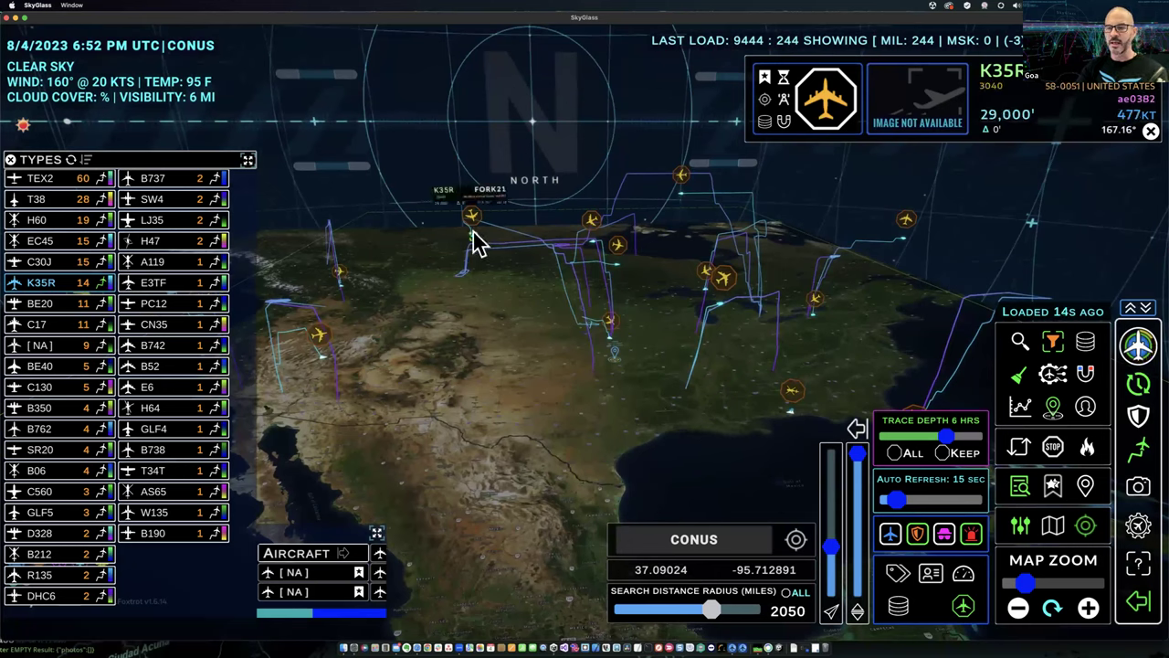
{"action": "left_click", "coordinate": [766, 99]}
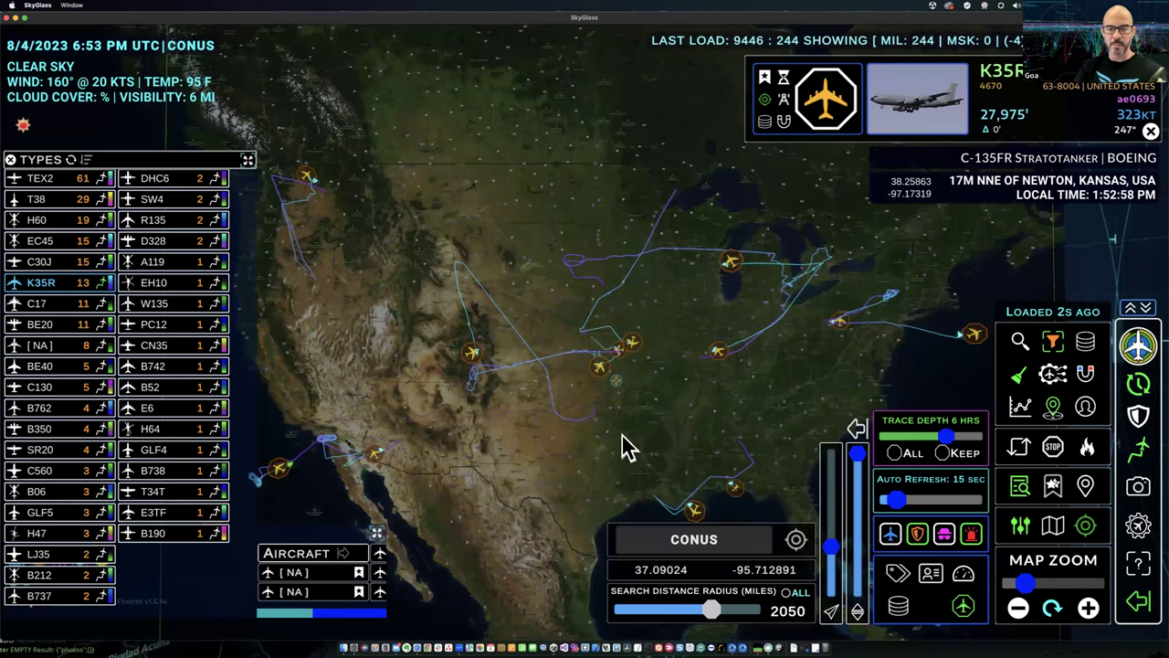
{"action": "left_click_drag", "start_coordinate": [652, 478], "coordinate": [637, 405]}
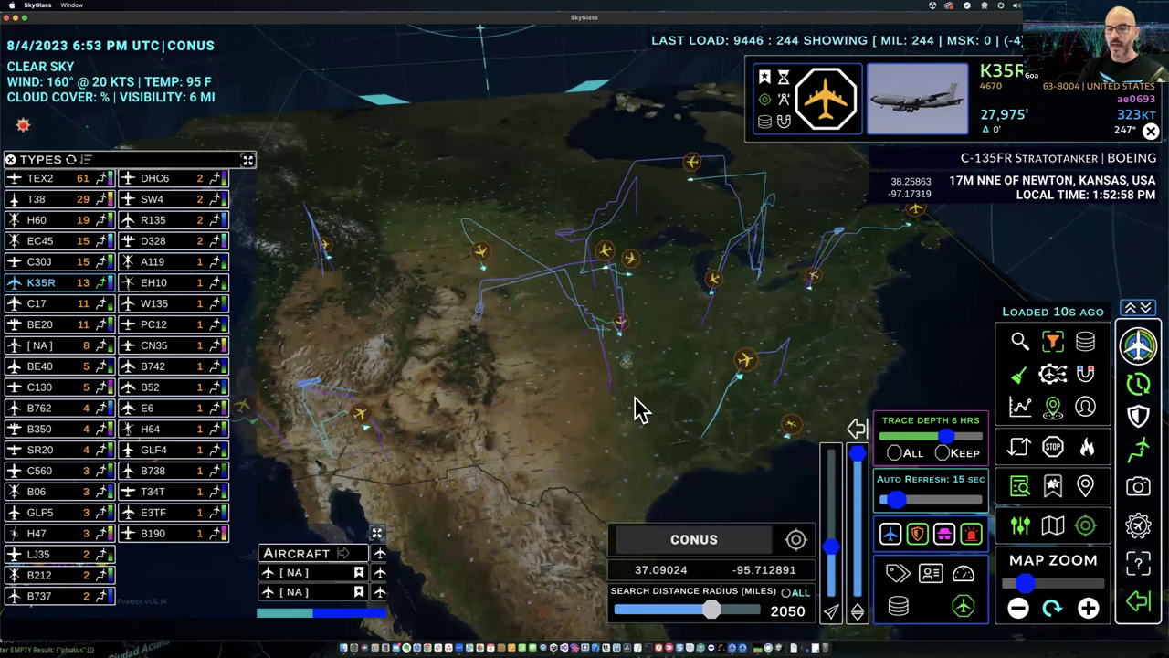
Lower the altitude scale to its minimum and view the flattened K35R traces from above and at an angle
{"action": "left_click_drag", "start_coordinate": [631, 469], "coordinate": [795, 562]}
{"action": "left_click_drag", "start_coordinate": [859, 456], "coordinate": [860, 603]}
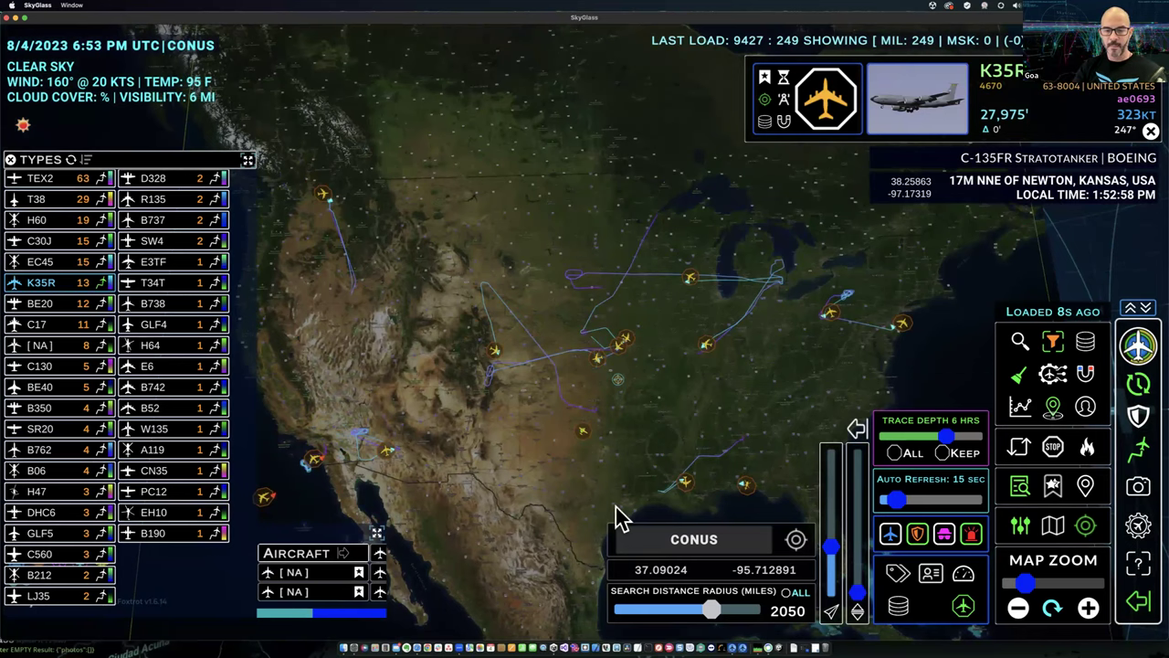
{"action": "left_click_drag", "start_coordinate": [613, 490], "coordinate": [667, 457]}
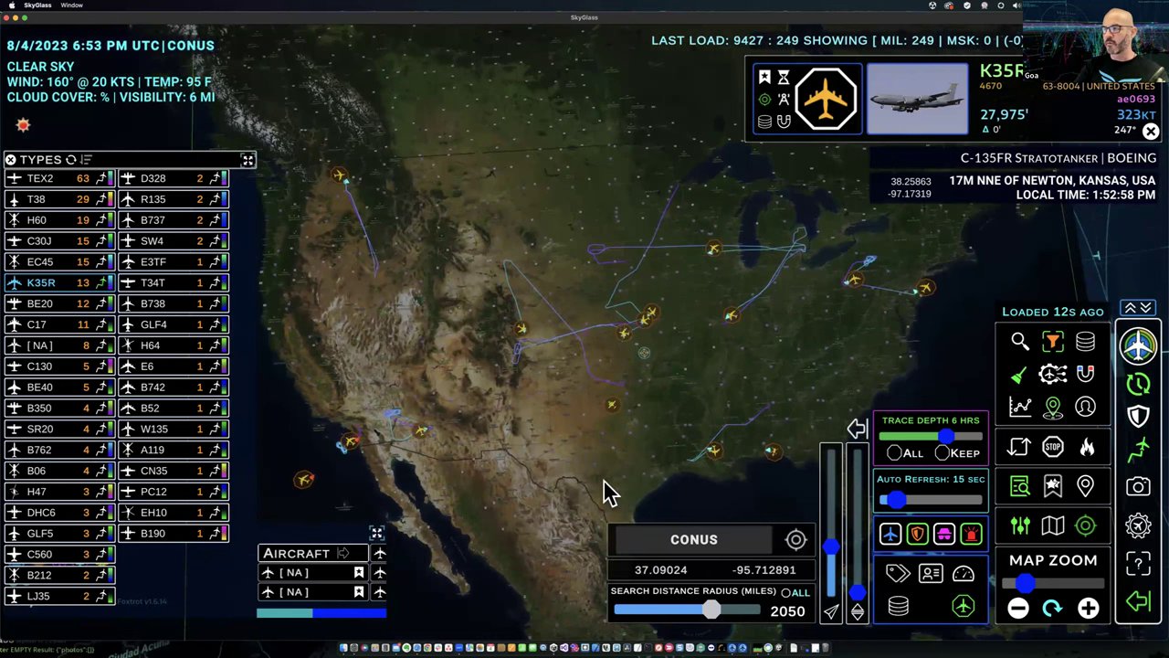
{"action": "left_click_drag", "start_coordinate": [593, 490], "coordinate": [609, 399]}
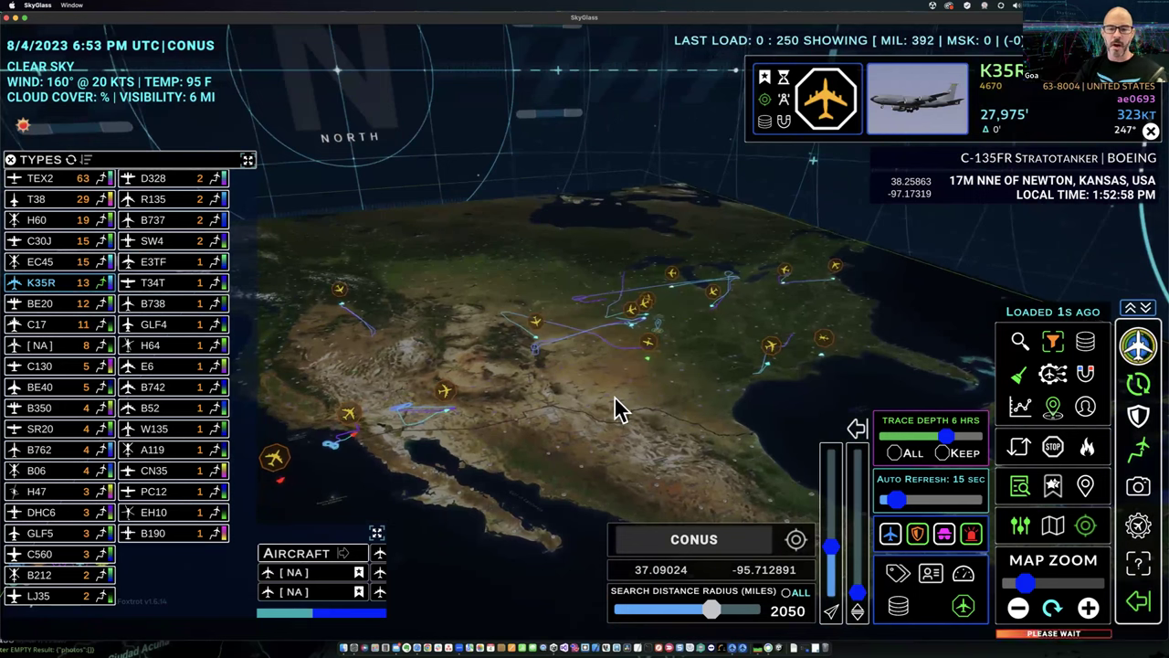
{"action": "left_click_drag", "start_coordinate": [645, 410], "coordinate": [603, 410]}
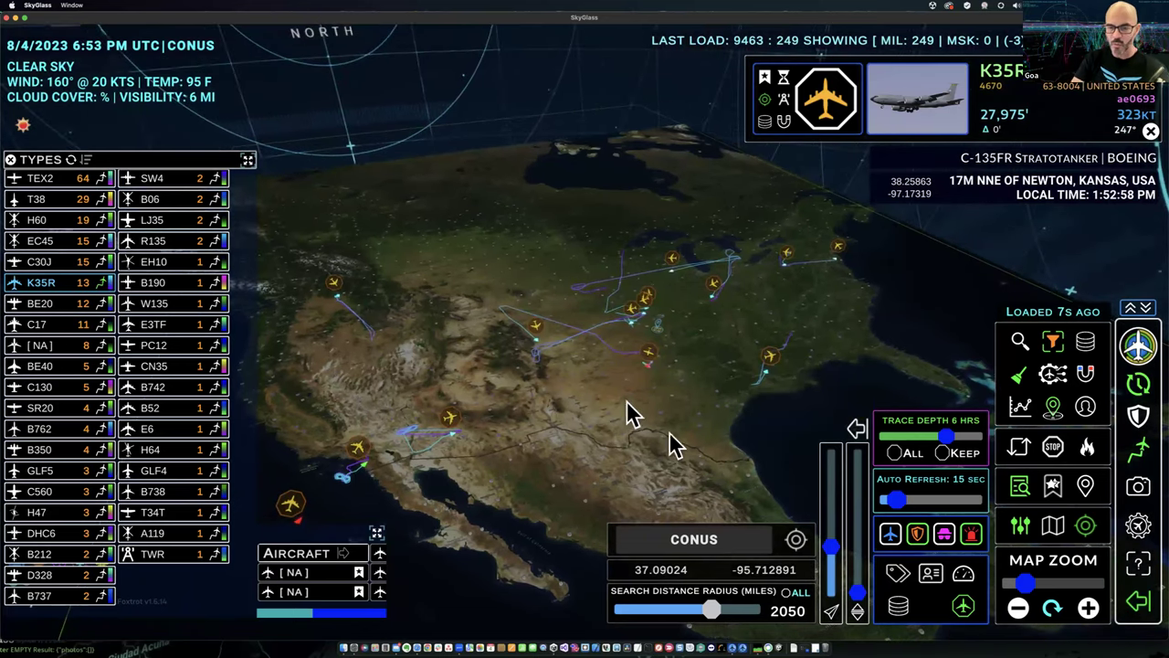
Raise the altitude scale close to its maximum and view the K35R traces in full height
{"action": "left_click", "coordinate": [856, 463]}
{"action": "left_click_drag", "start_coordinate": [686, 449], "coordinate": [662, 446]}
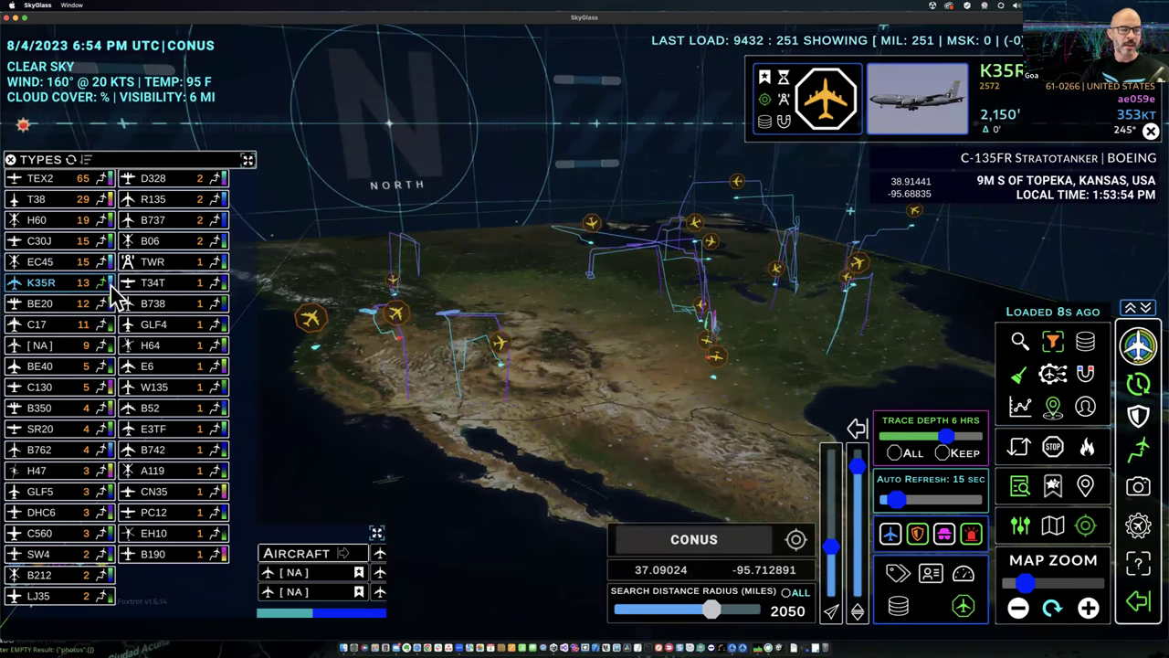
Add the C30J type to the K35R filter, check its trace colors, and turn on the C30J flight traces
{"action": "left_click", "coordinate": [110, 286]}
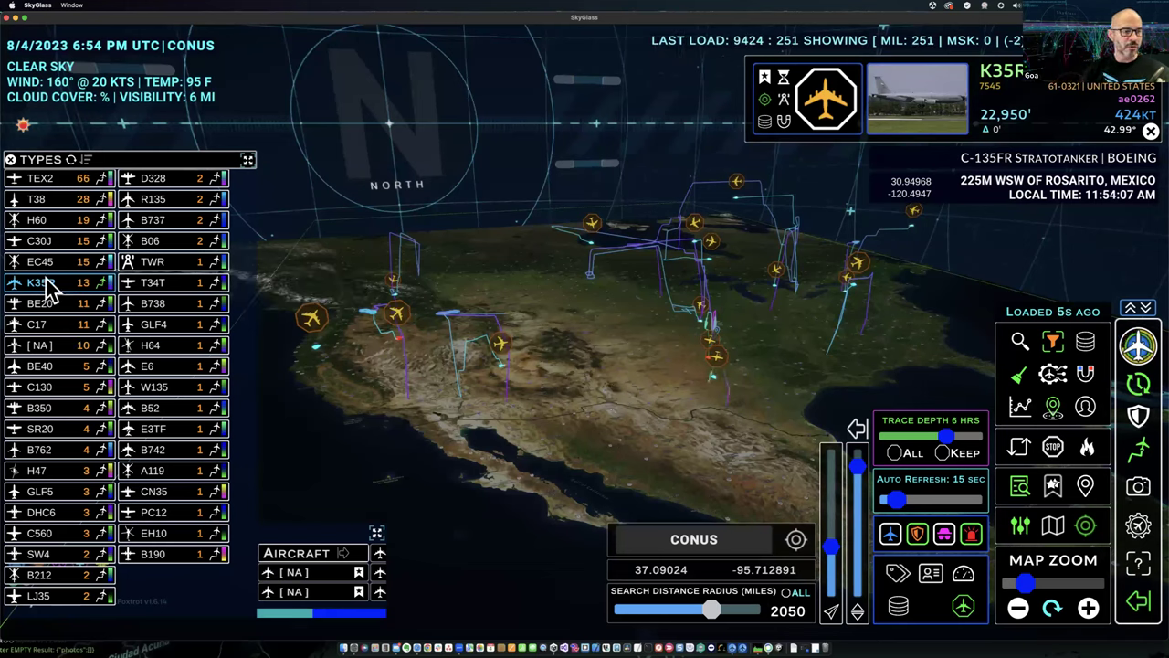
{"action": "left_click", "coordinate": [57, 248]}
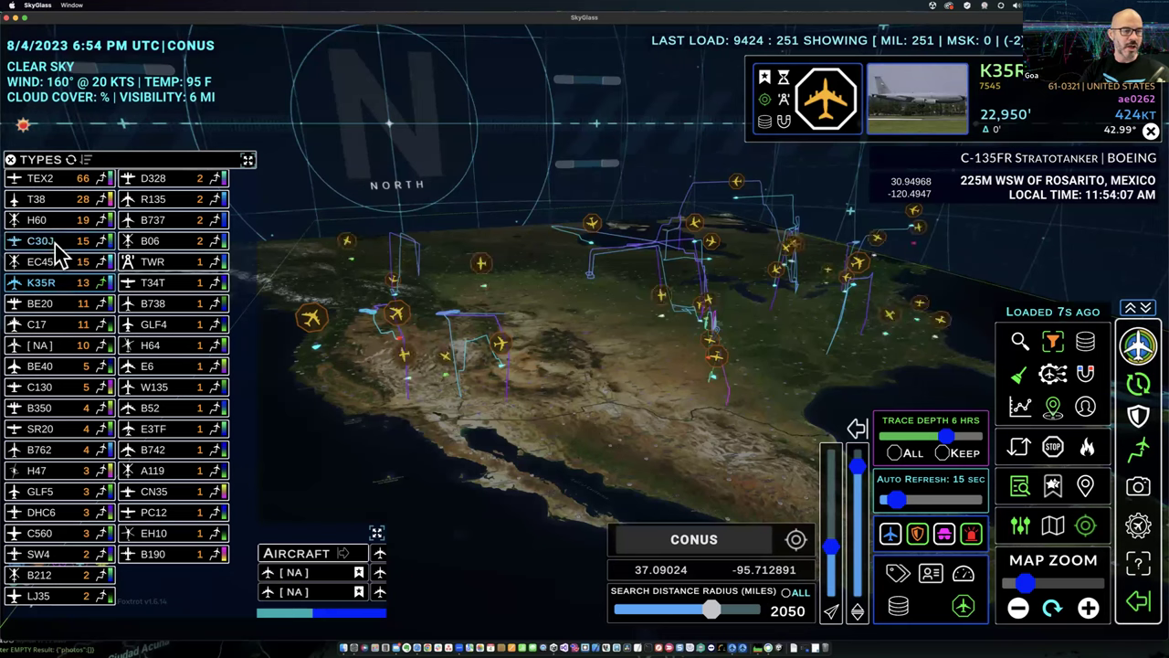
{"action": "left_click", "coordinate": [110, 239]}
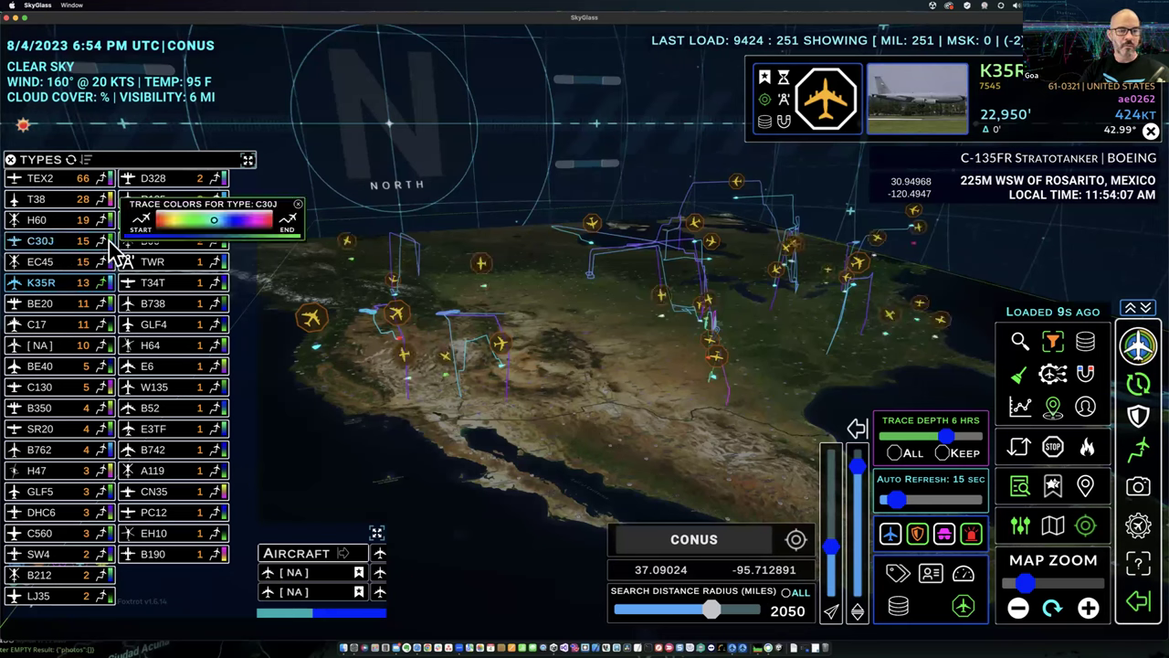
{"action": "left_click", "coordinate": [298, 205]}
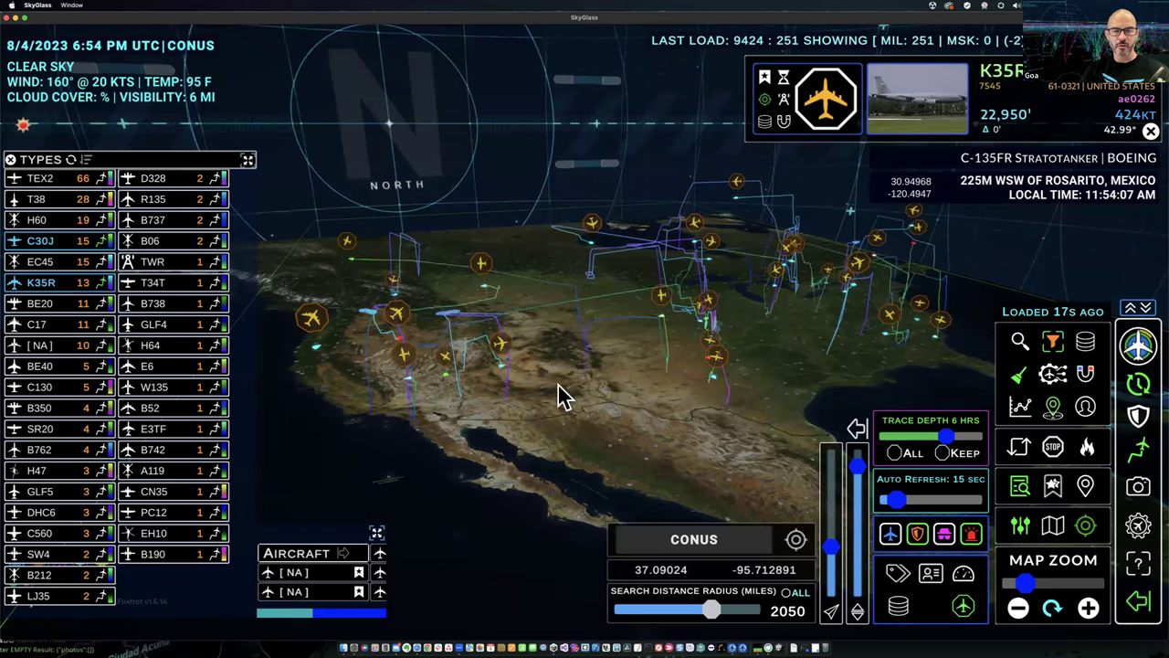
{"action": "mouse_move", "coordinate": [482, 287]}
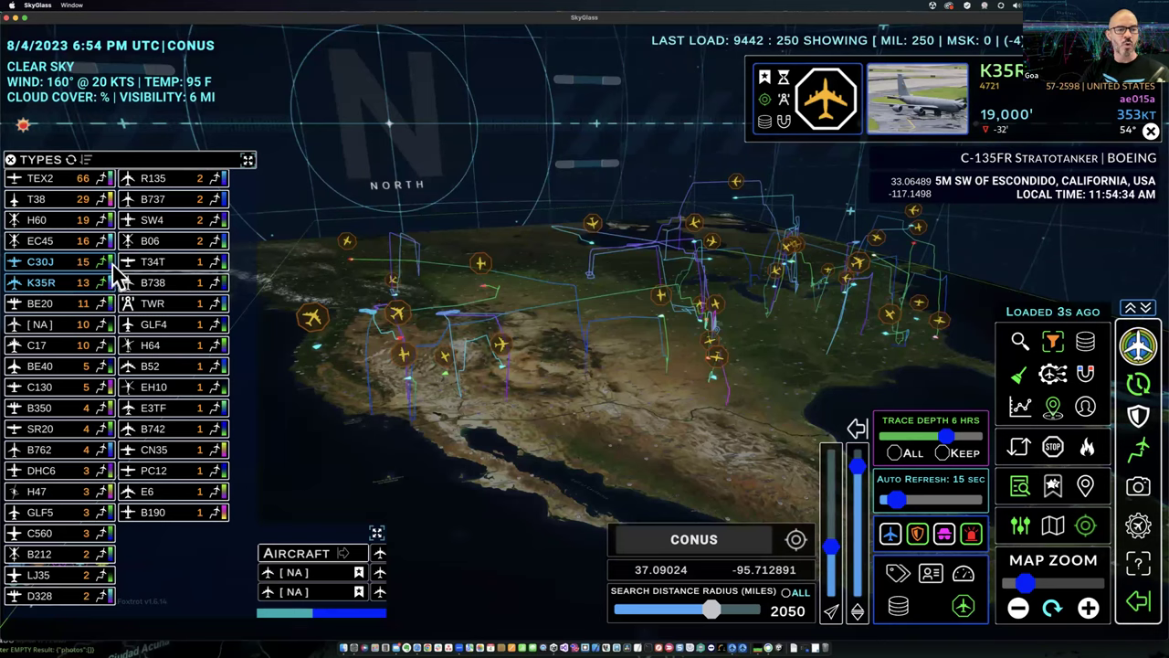
Set the C30J trace colors to red at the start and yellow at the end
{"action": "left_click", "coordinate": [108, 263]}
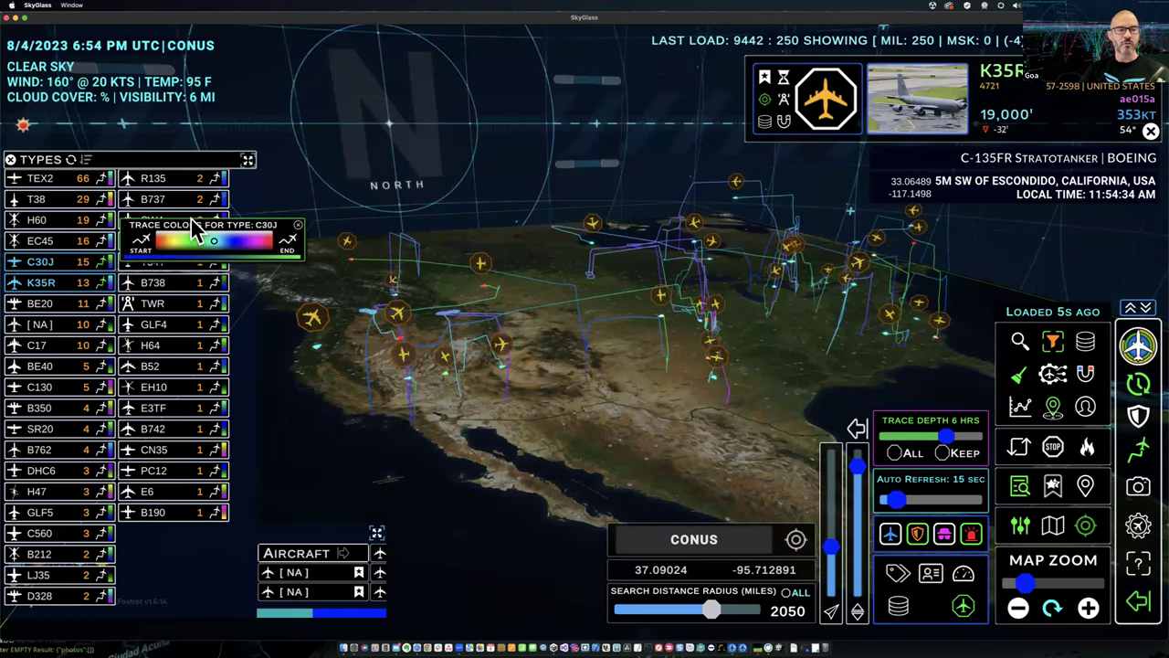
{"action": "left_click", "coordinate": [158, 242]}
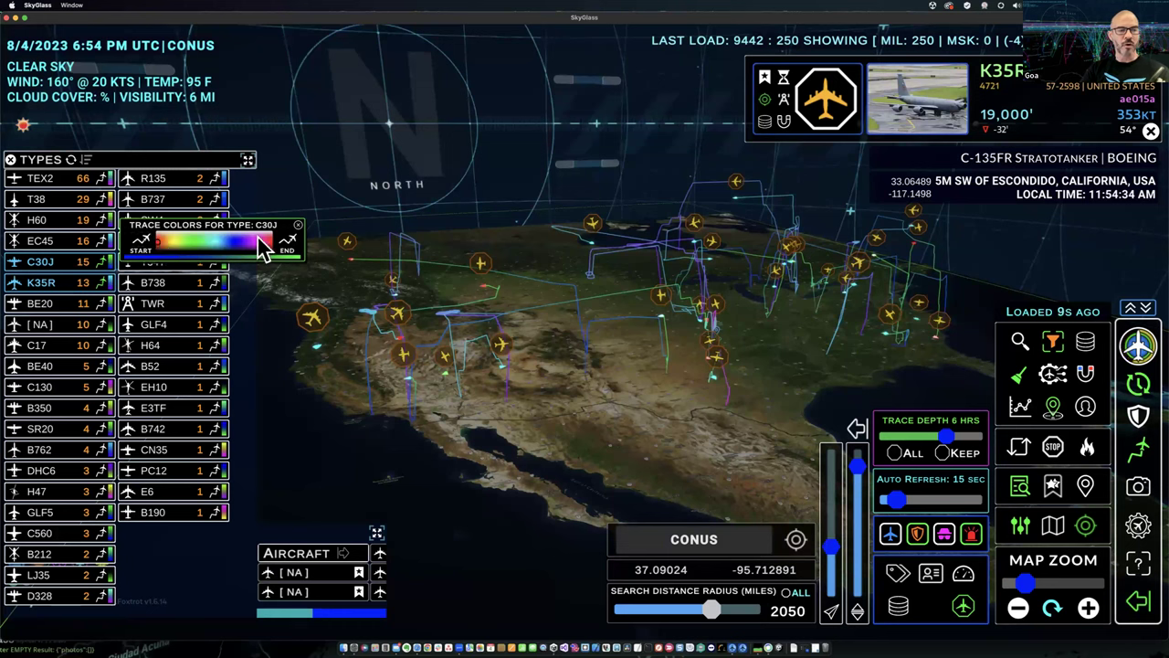
{"action": "left_click", "coordinate": [159, 242]}
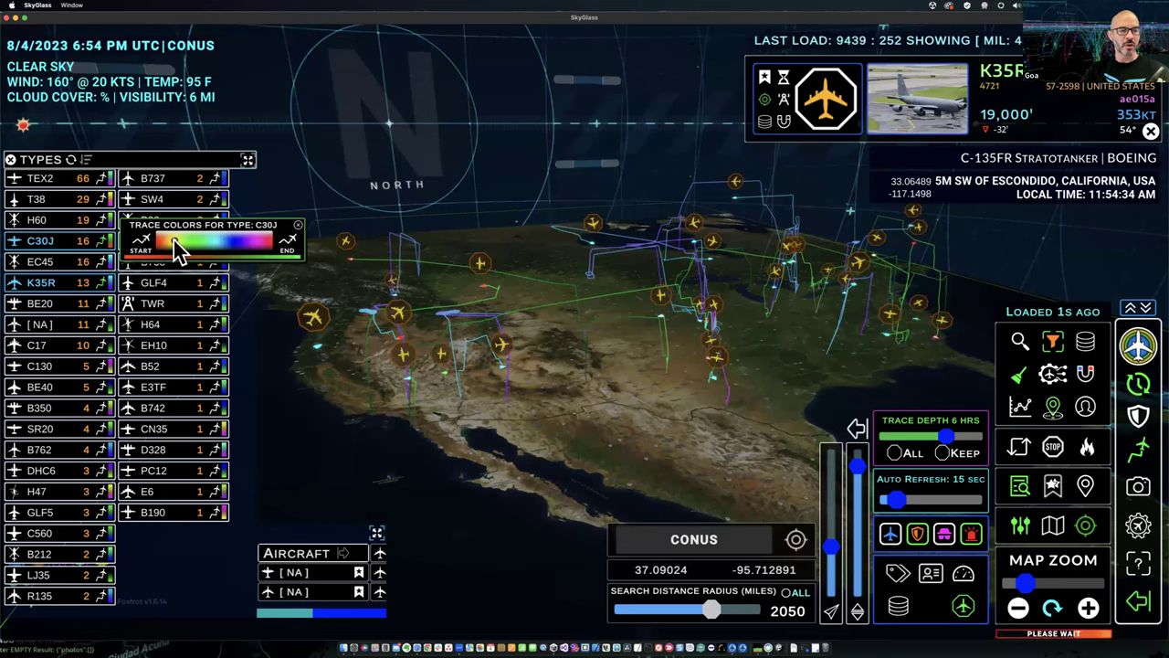
{"action": "left_click", "coordinate": [293, 247]}
{"action": "left_click_drag", "start_coordinate": [666, 345], "coordinate": [436, 276]}
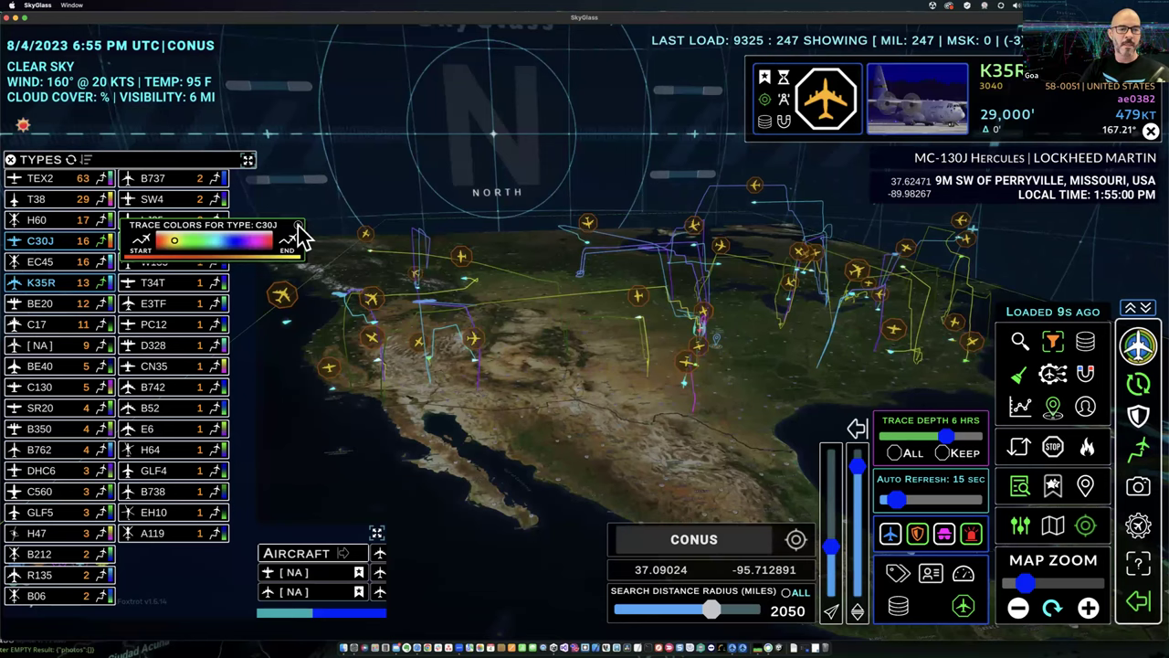
{"action": "left_click", "coordinate": [302, 238]}
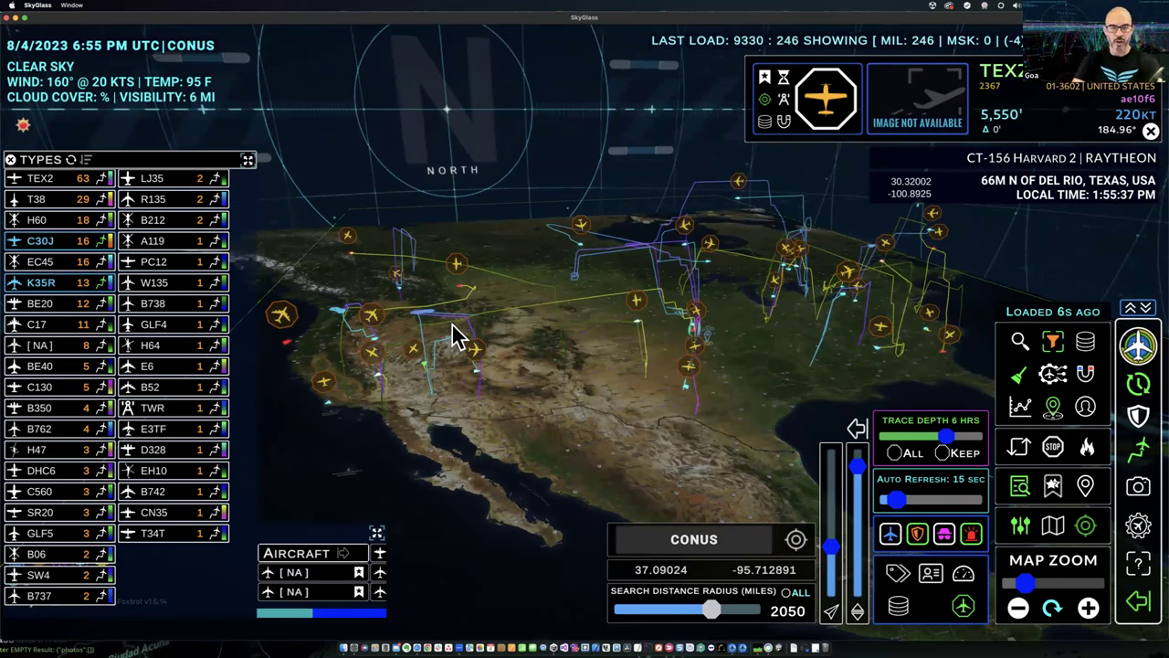
Switch the satellite map to the black map style and view the K35R and C30J traces over it
{"action": "mouse_move", "coordinate": [473, 349]}
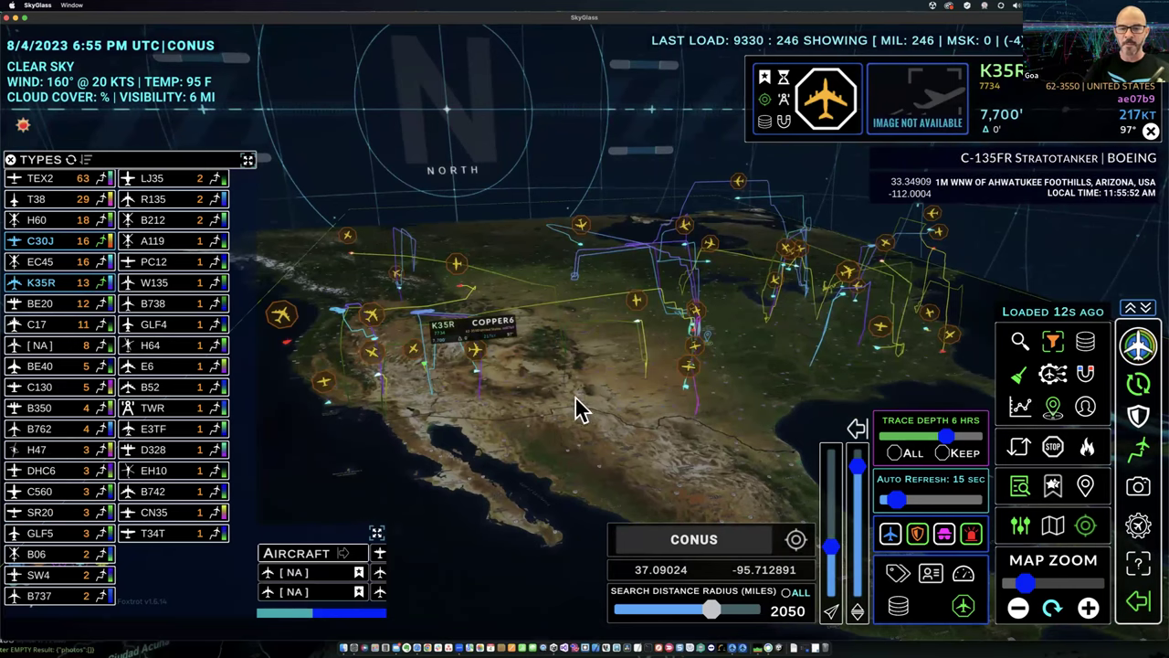
{"action": "left_click_drag", "start_coordinate": [574, 405], "coordinate": [608, 410]}
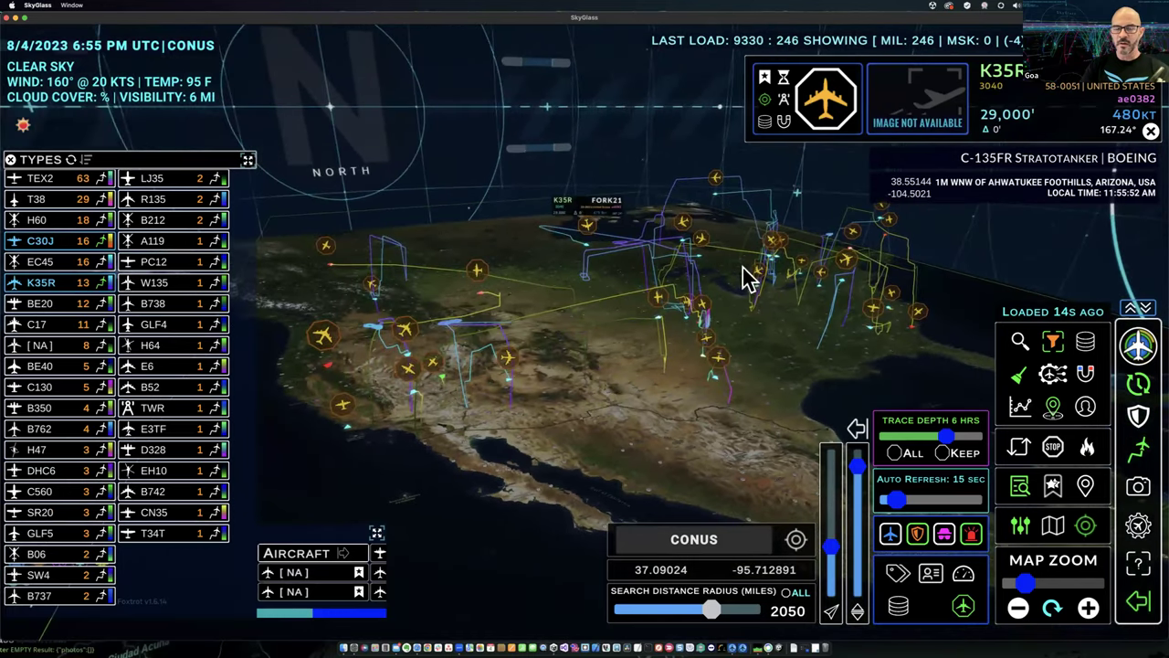
{"action": "mouse_move", "coordinate": [665, 405]}
{"action": "left_mouse_down"}
{"action": "mouse_move", "coordinate": [667, 422]}
{"action": "mouse_move", "coordinate": [684, 405]}
{"action": "mouse_move", "coordinate": [665, 437]}
{"action": "mouse_move", "coordinate": [644, 402]}
{"action": "left_mouse_up"}
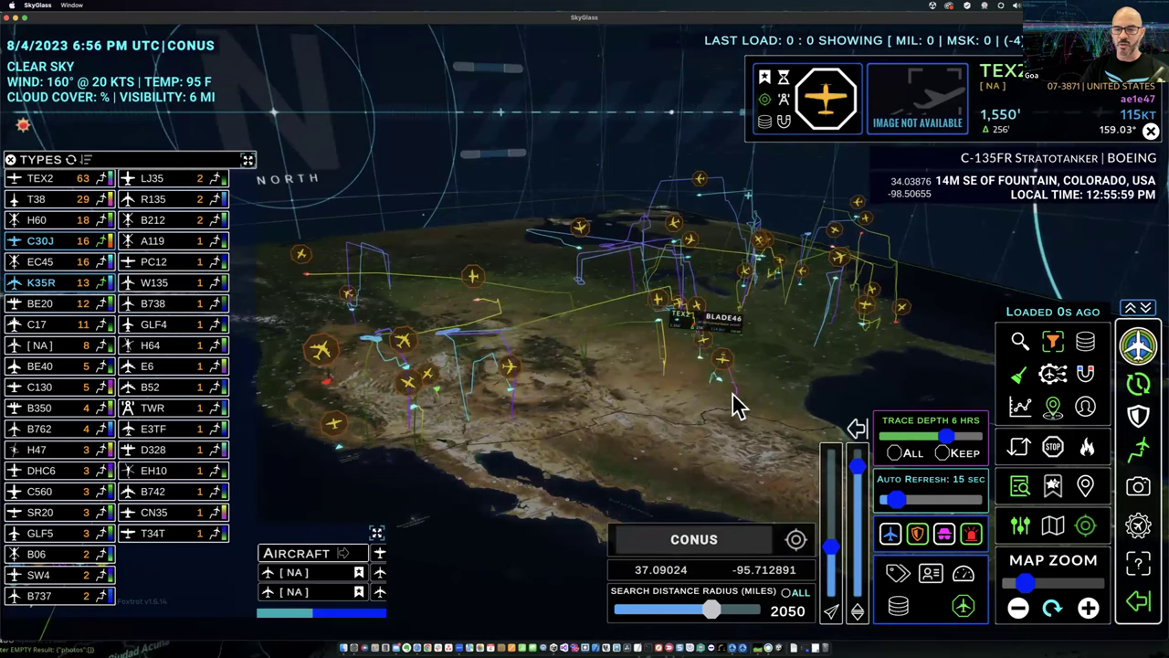
{"action": "left_click", "coordinate": [1051, 526]}
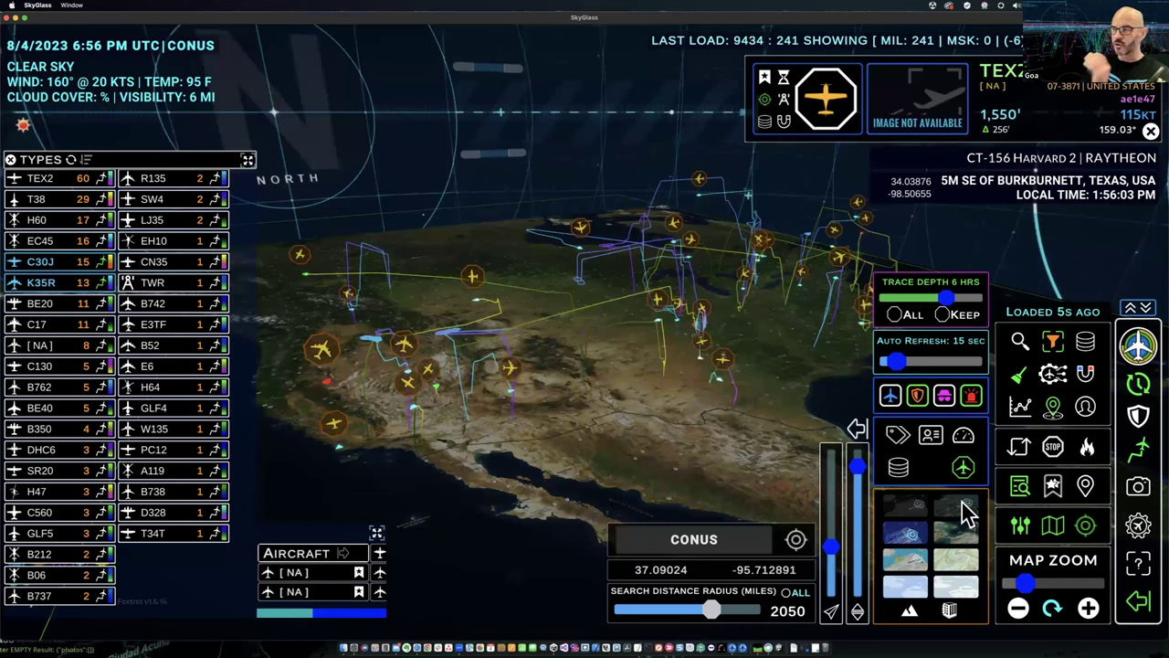
{"action": "left_click", "coordinate": [966, 513]}
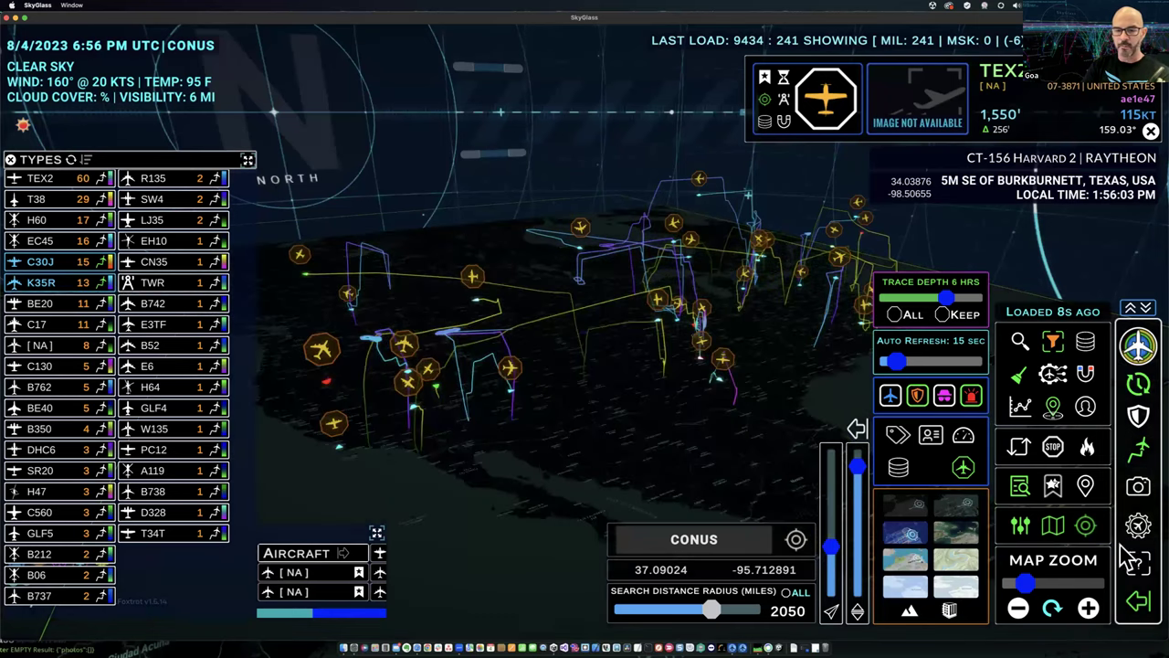
{"action": "left_click", "coordinate": [1053, 526]}
{"action": "mouse_move", "coordinate": [606, 451]}
{"action": "left_mouse_down"}
{"action": "mouse_move", "coordinate": [665, 448]}
{"action": "mouse_move", "coordinate": [637, 427]}
{"action": "left_mouse_up"}
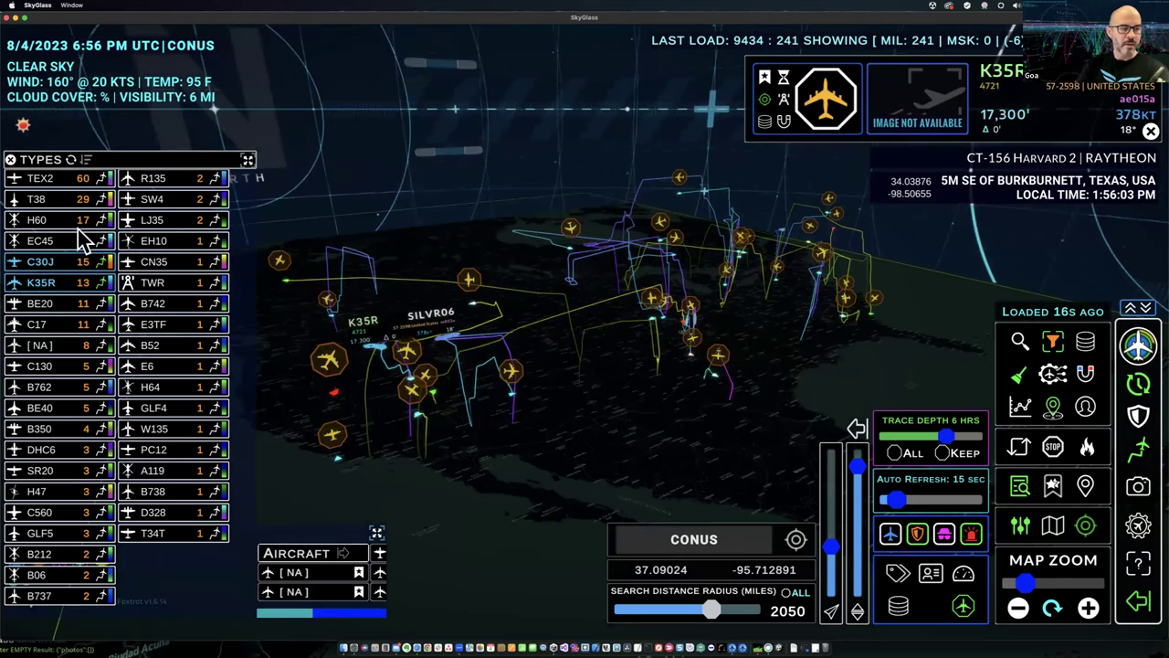
Remove the aircraft type filter and clear the K35R and C30J traces by turning flight traces off and on again
{"action": "left_click", "coordinate": [11, 161]}
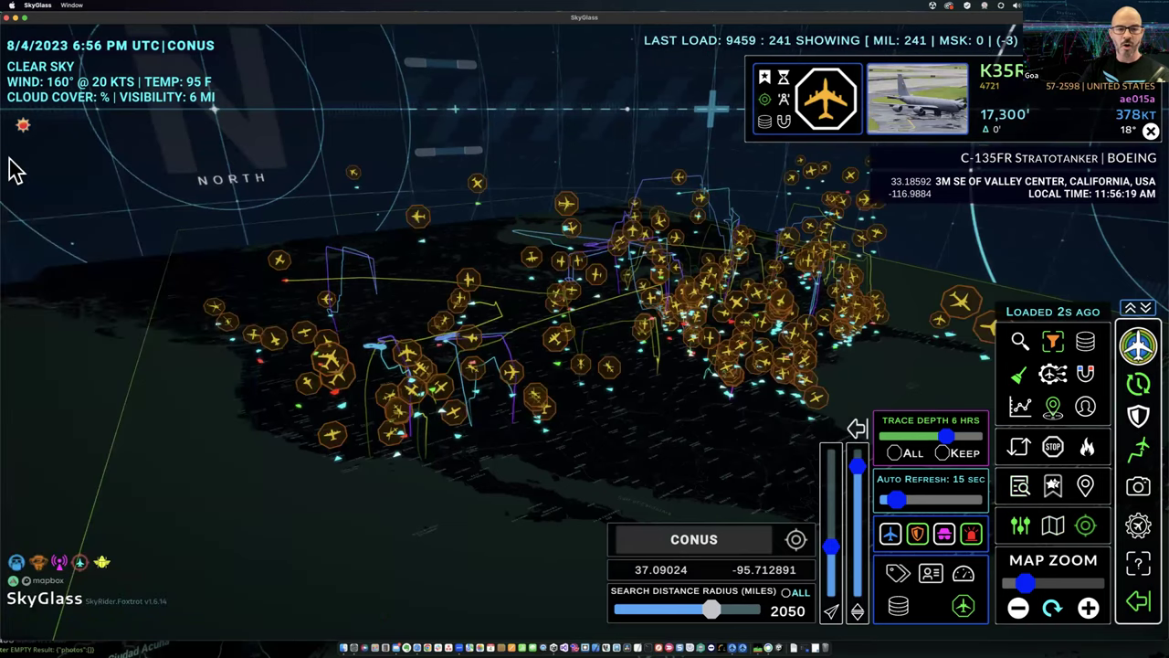
{"action": "mouse_move", "coordinate": [448, 332]}
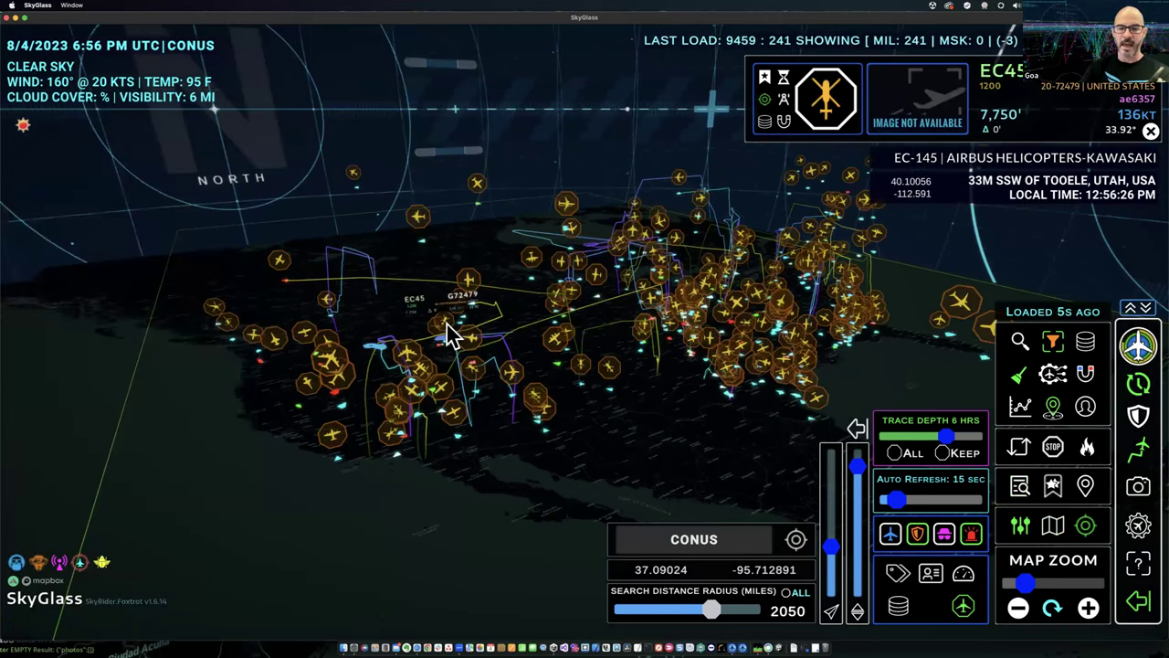
{"action": "left_click_drag", "start_coordinate": [749, 490], "coordinate": [658, 473]}
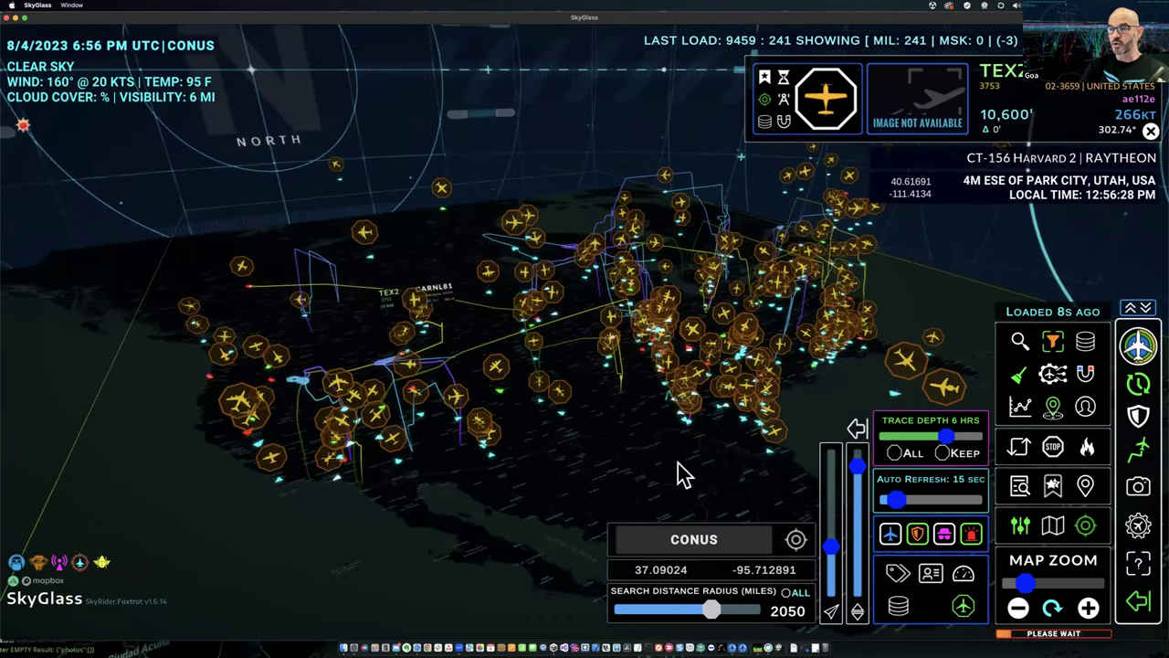
{"action": "left_click", "coordinate": [1141, 454]}
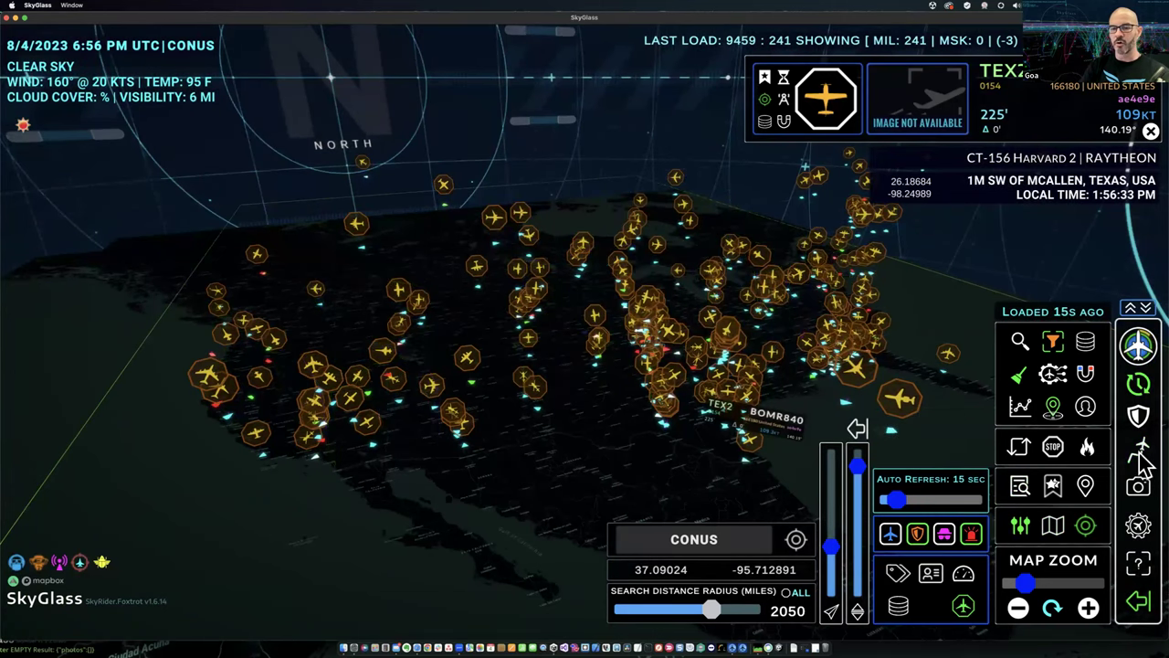
{"action": "left_click", "coordinate": [1141, 454]}
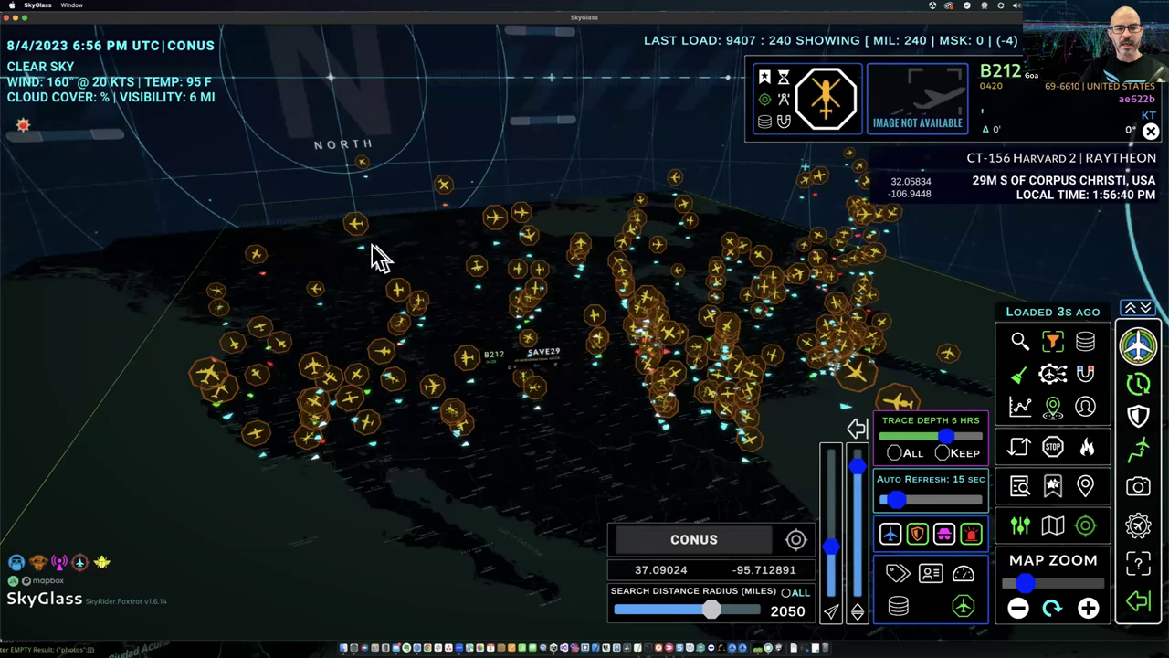
Trace the C17 flight EPIC78, then bring up the aircraft type list and the C17 trace color settings
{"action": "mouse_move", "coordinate": [363, 256]}
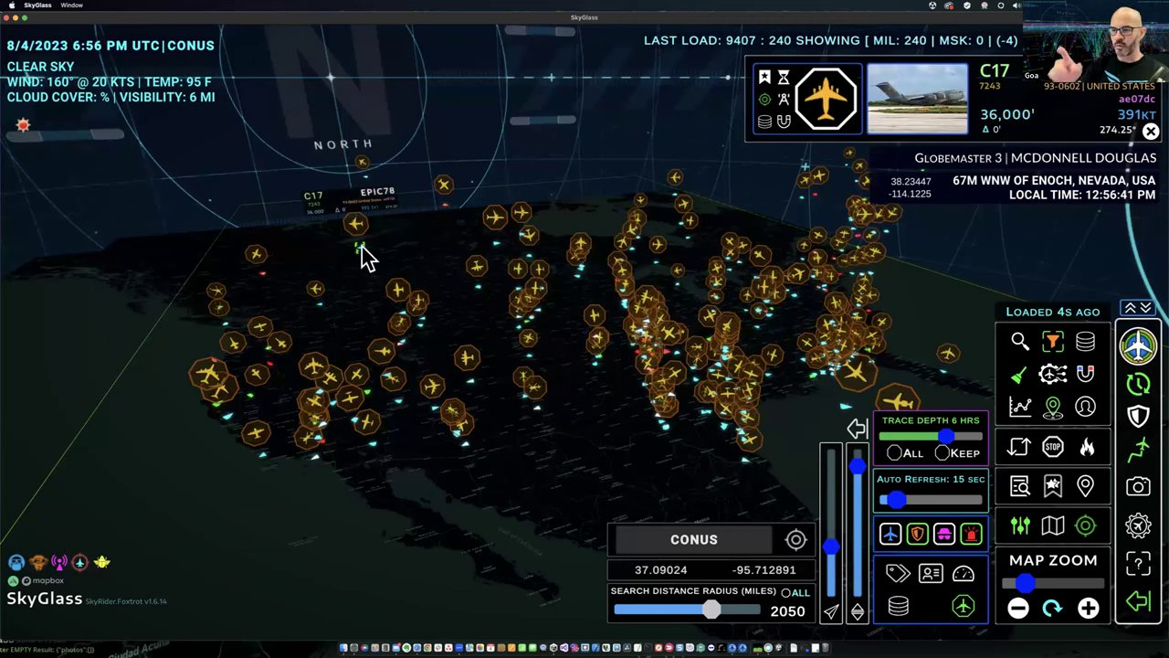
{"action": "left_click", "coordinate": [363, 256]}
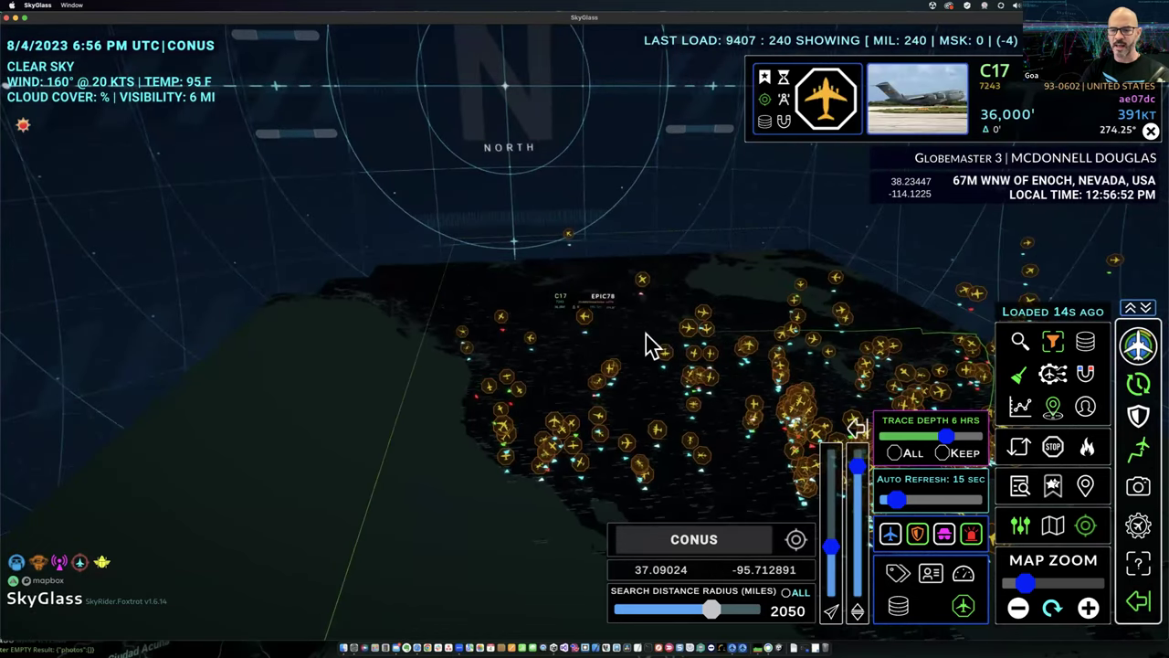
{"action": "left_click", "coordinate": [1021, 488]}
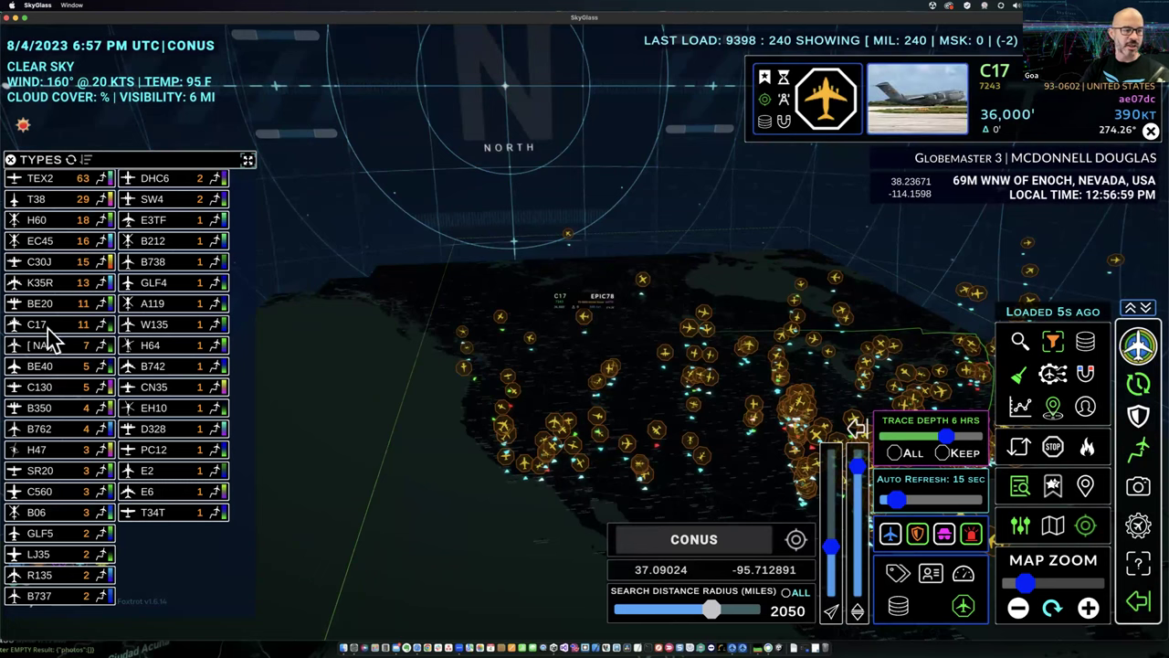
{"action": "left_click", "coordinate": [109, 327]}
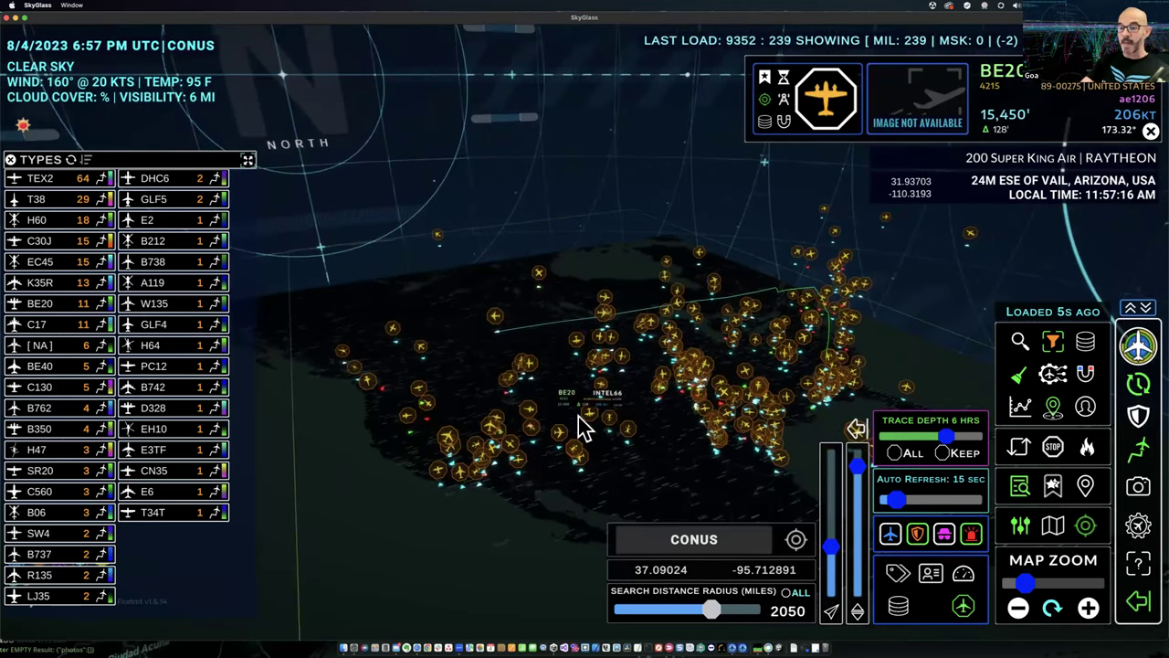
Switch the map to the light street style and adjust the C17 trace colors against it
{"action": "left_click", "coordinate": [1055, 534]}
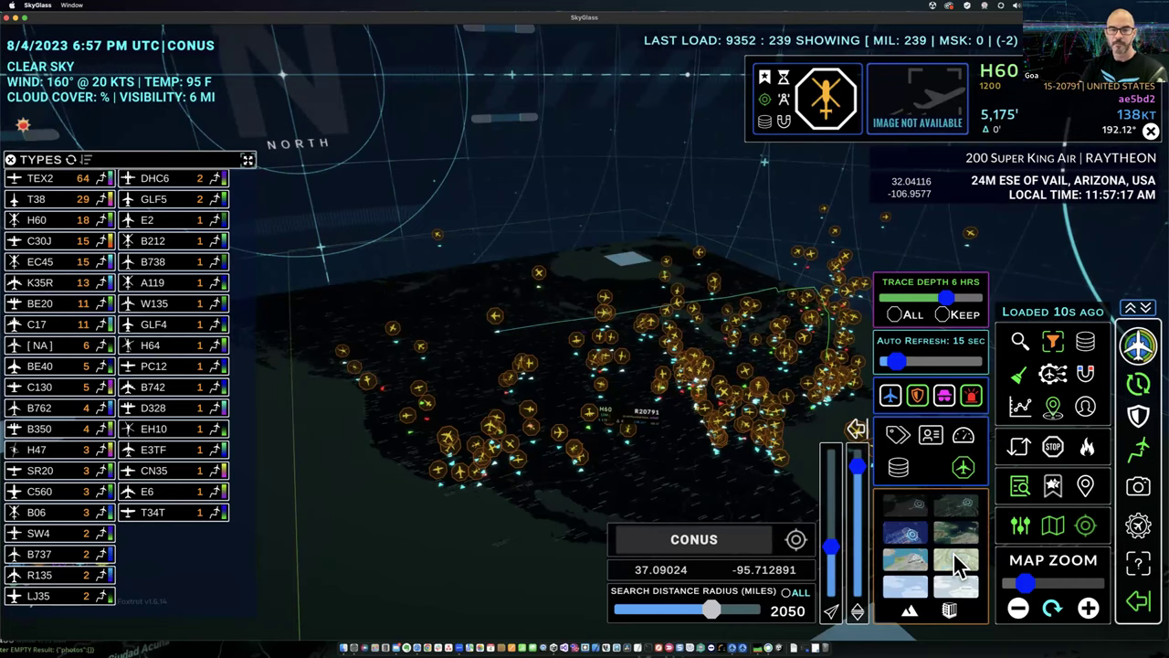
{"action": "left_click", "coordinate": [958, 564]}
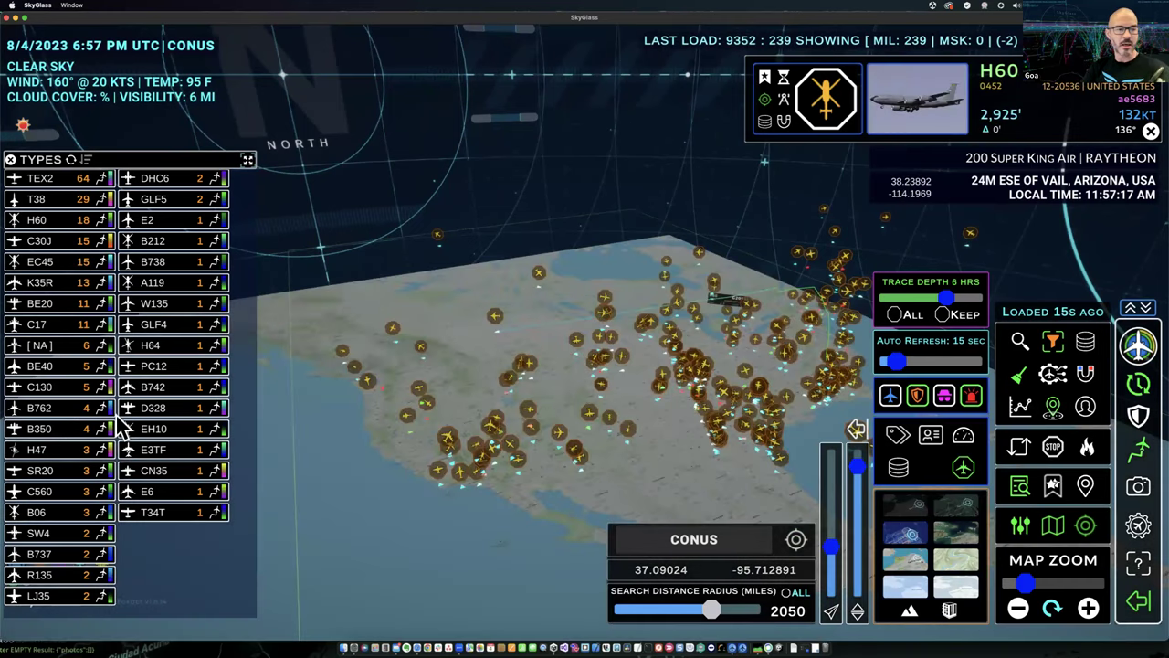
{"action": "left_click", "coordinate": [109, 324]}
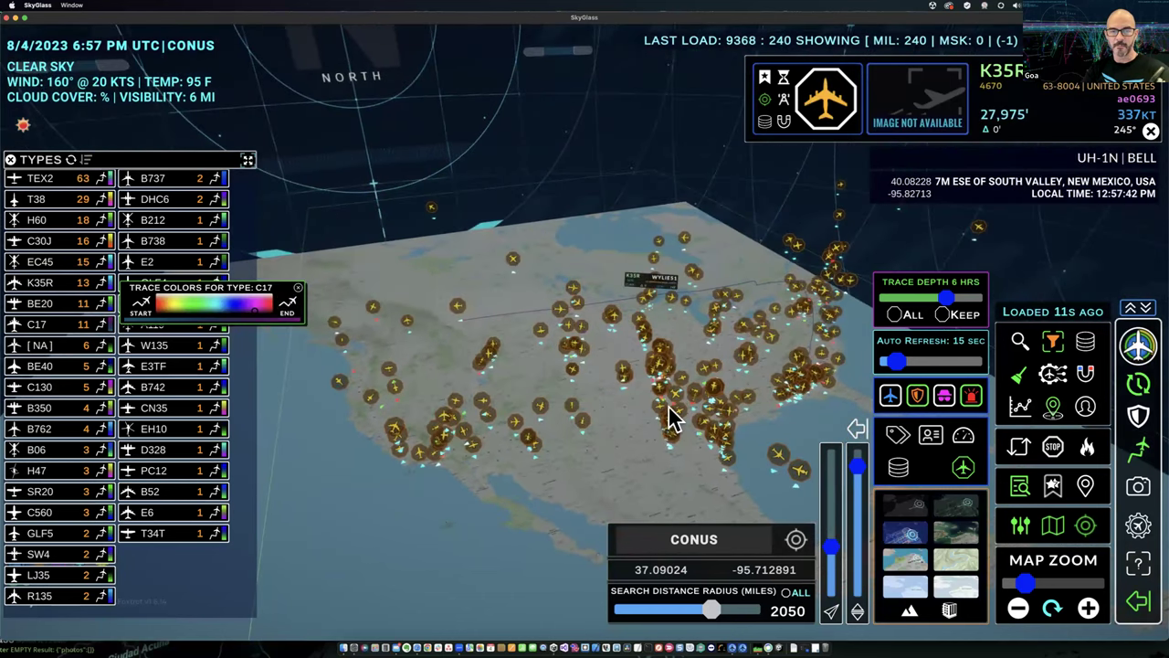
{"action": "mouse_move", "coordinate": [831, 548]}
{"action": "left_mouse_down"}
{"action": "mouse_move", "coordinate": [834, 484]}
{"action": "mouse_move", "coordinate": [833, 607]}
{"action": "mouse_move", "coordinate": [842, 580]}
{"action": "mouse_move", "coordinate": [832, 537]}
{"action": "left_mouse_up"}
{"action": "mouse_move", "coordinate": [637, 466]}
{"action": "left_mouse_down"}
{"action": "mouse_move", "coordinate": [652, 449]}
{"action": "mouse_move", "coordinate": [627, 475]}
{"action": "left_mouse_up"}
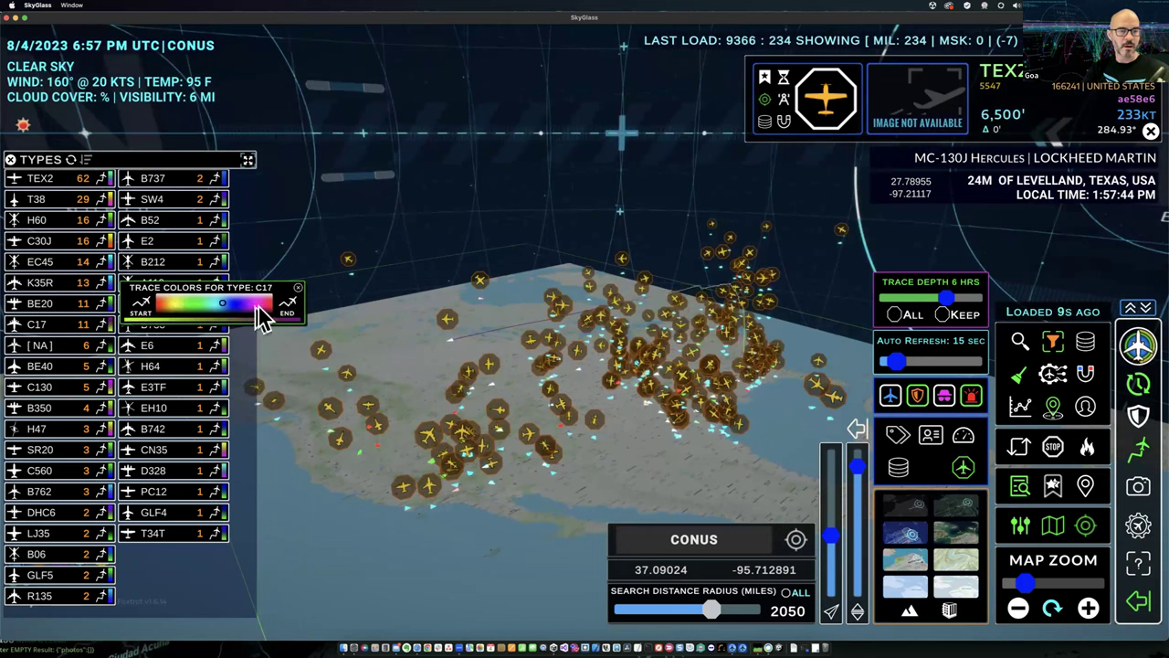
{"action": "left_click", "coordinate": [298, 289]}
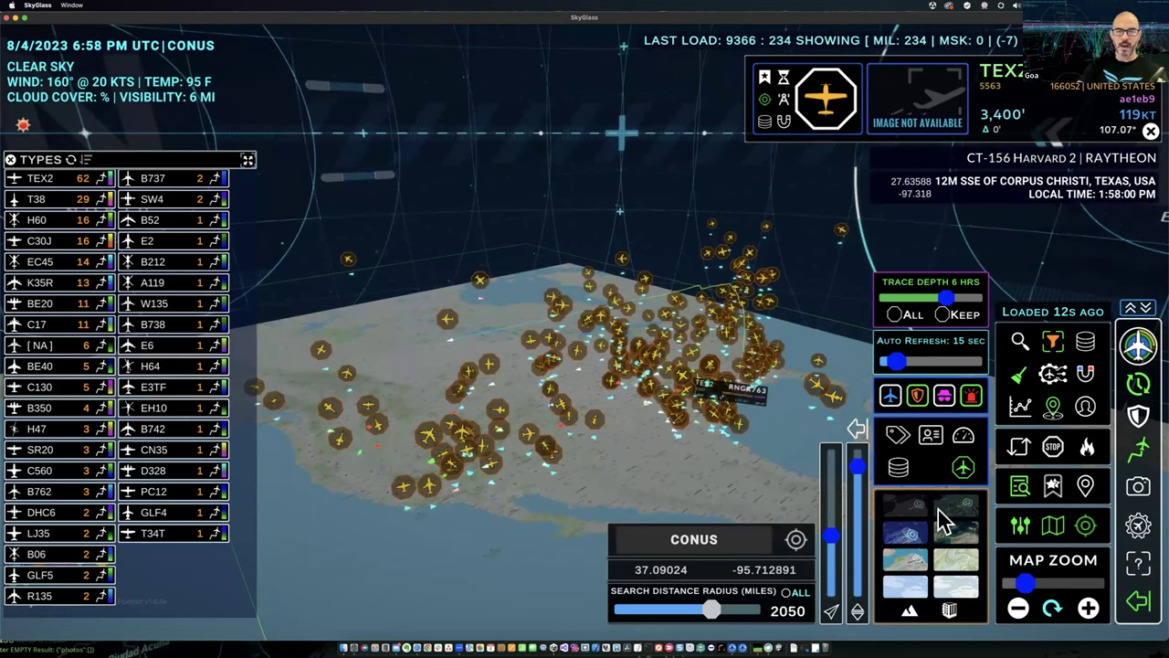
Return the map to the black style and close the map style choices and the aircraft type list
{"action": "left_click", "coordinate": [408, 493]}
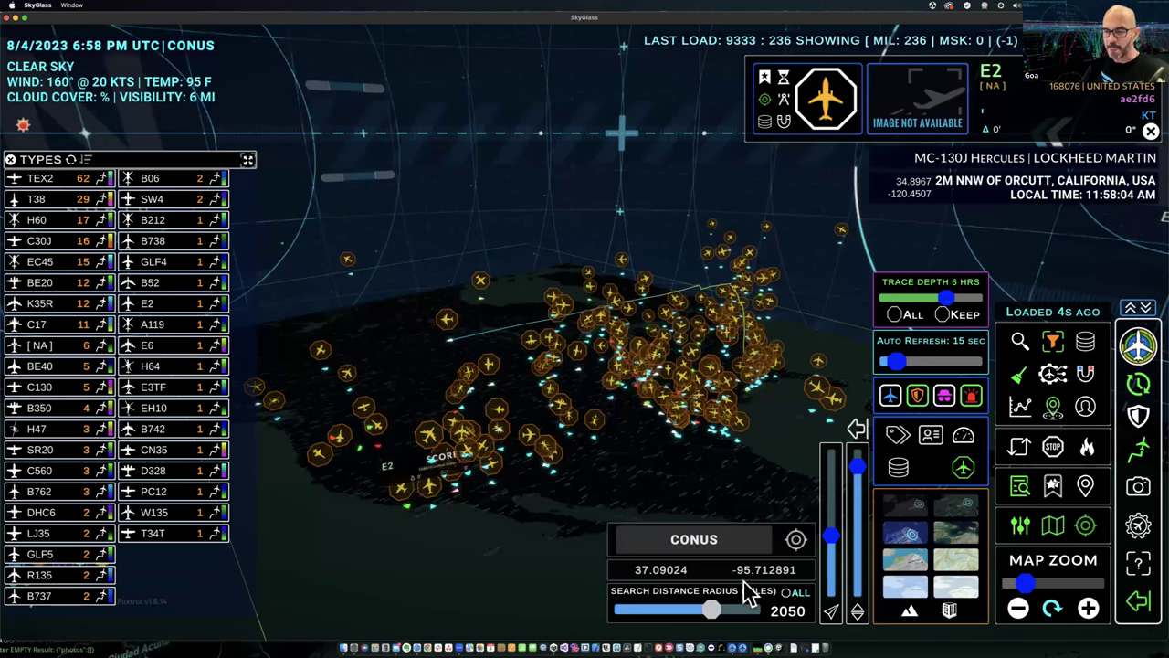
{"action": "left_click", "coordinate": [1054, 528]}
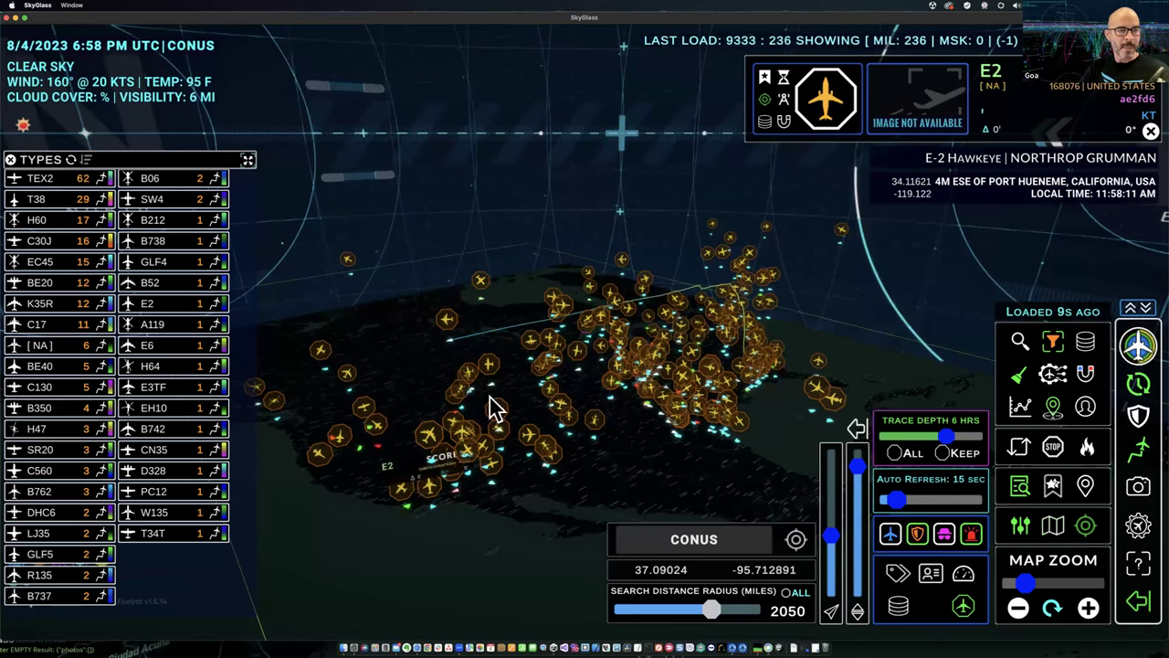
{"action": "left_click", "coordinate": [10, 159]}
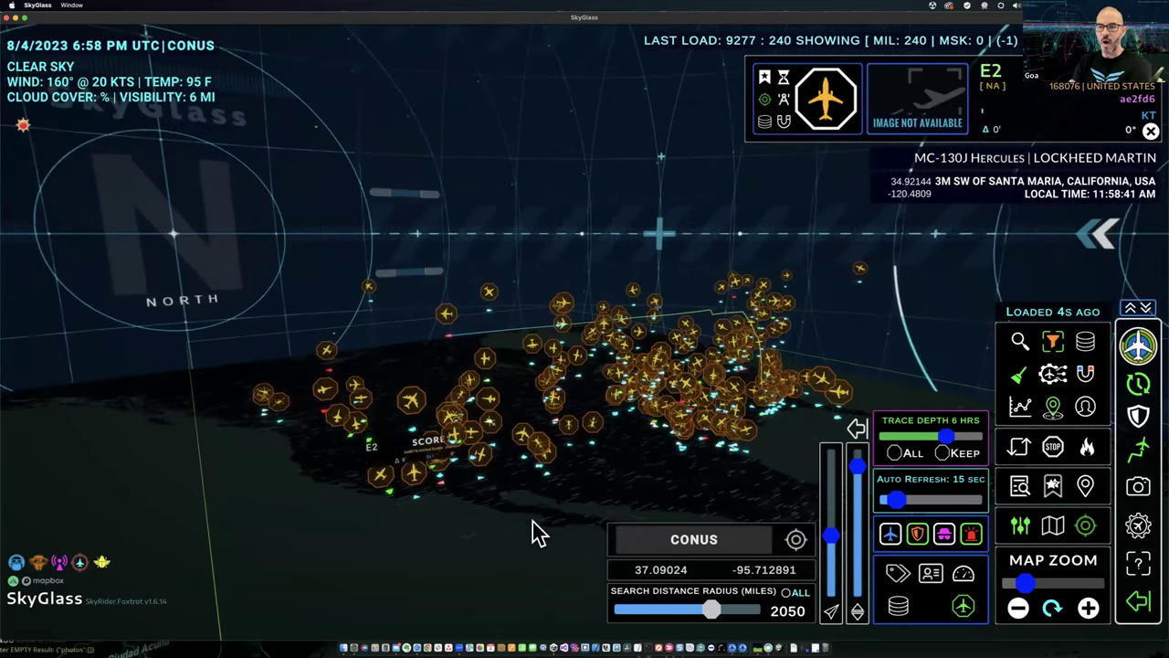
Filter the aircraft by type K35R, expand the list of matching aircraft, and select SILVR06 on the map
{"action": "left_click", "coordinate": [1022, 490]}
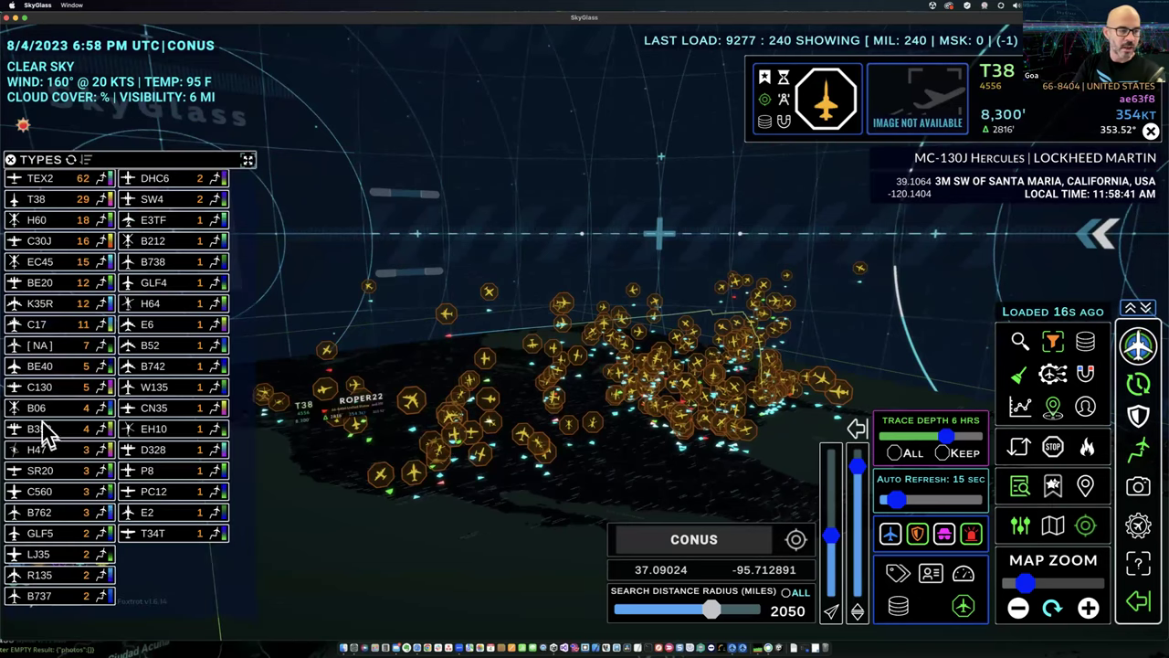
{"action": "left_click", "coordinate": [44, 307]}
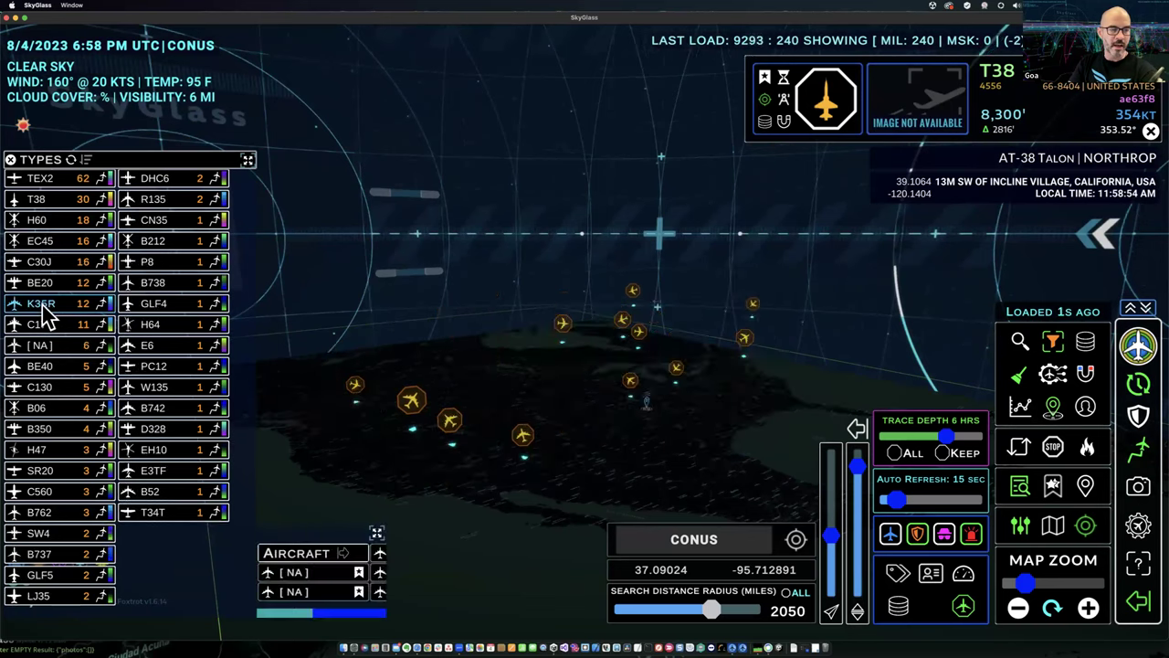
{"action": "left_click", "coordinate": [376, 531]}
{"action": "left_click", "coordinate": [452, 424]}
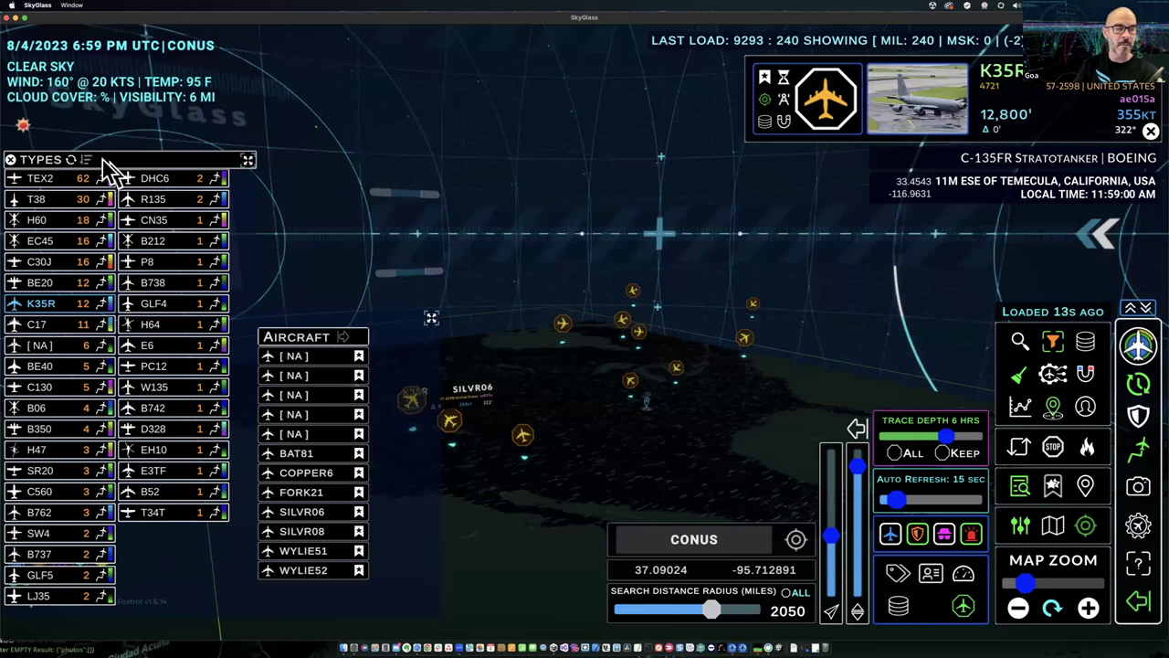
Add the K35R flight COPPER6 and the C17 flight EPIC78 to the watchlist, and close the aircraft type filter
{"action": "left_click", "coordinate": [358, 474]}
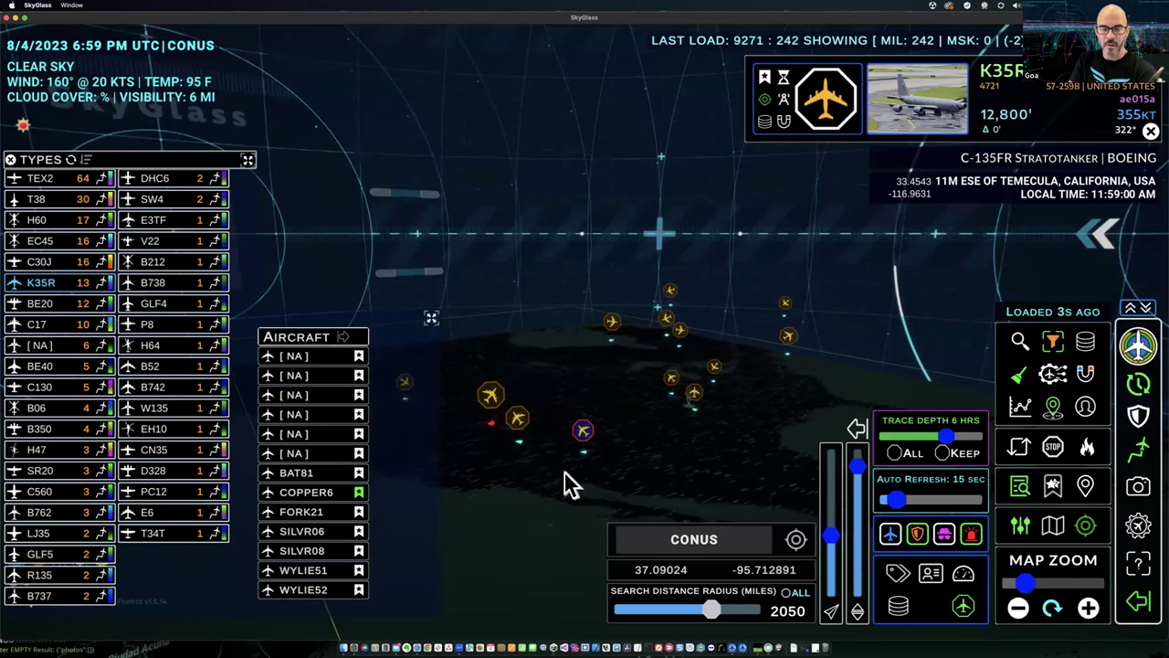
{"action": "left_click", "coordinate": [643, 427]}
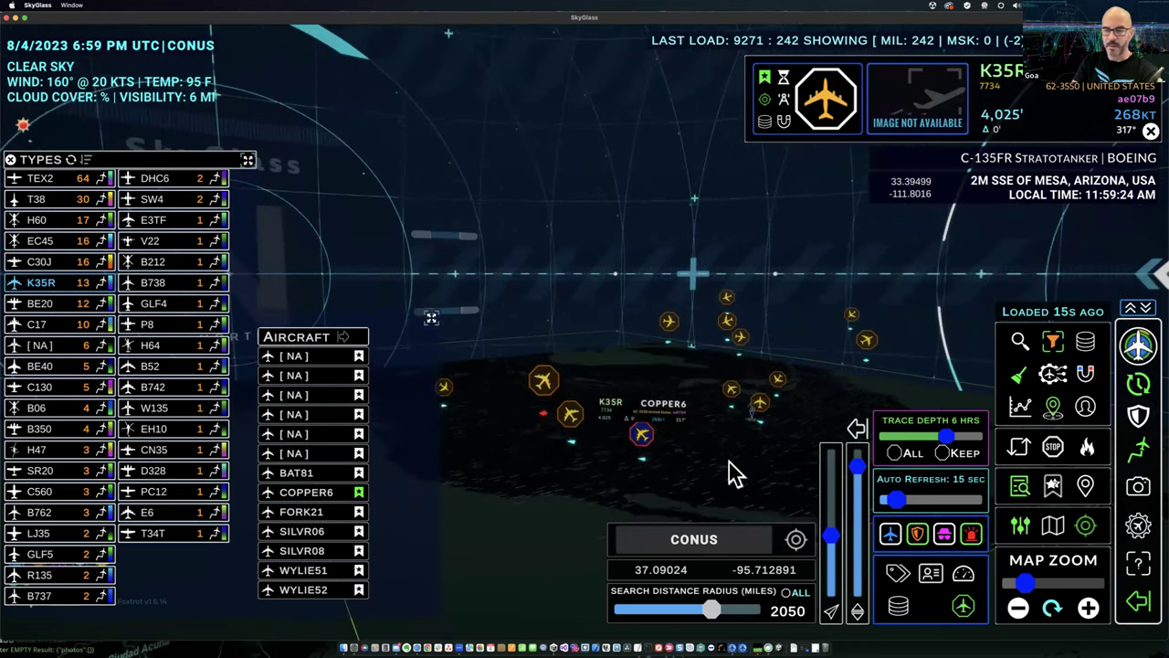
{"action": "left_click", "coordinate": [1020, 487]}
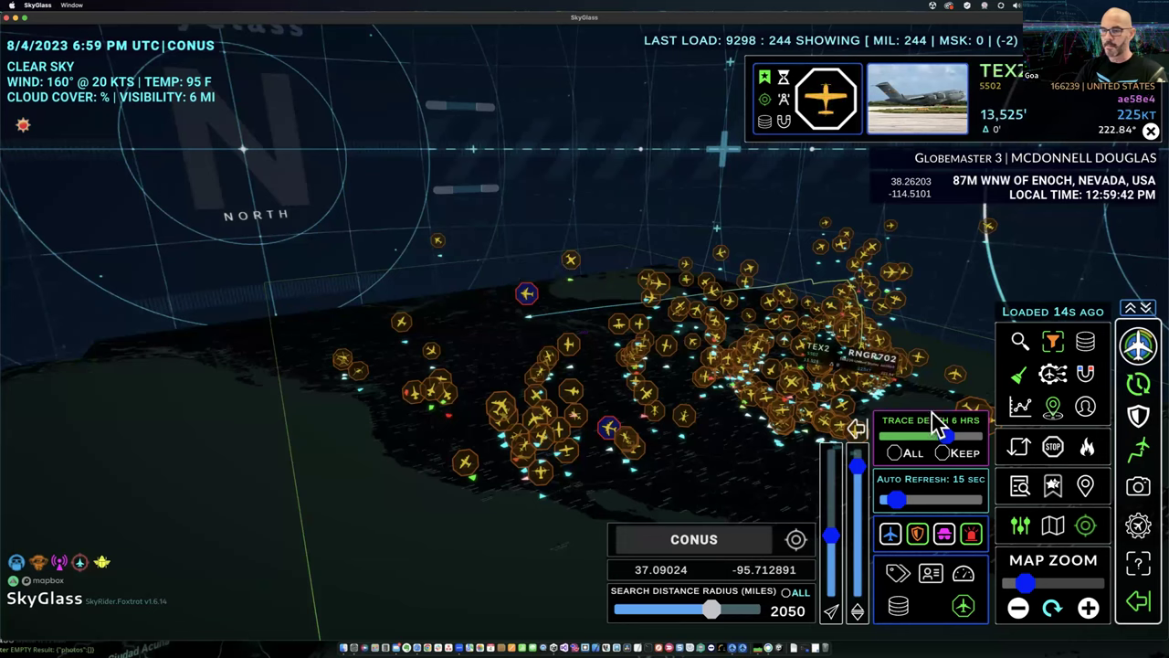
Open the watchlist and clear all of its current entries
{"action": "left_click", "coordinate": [1055, 486]}
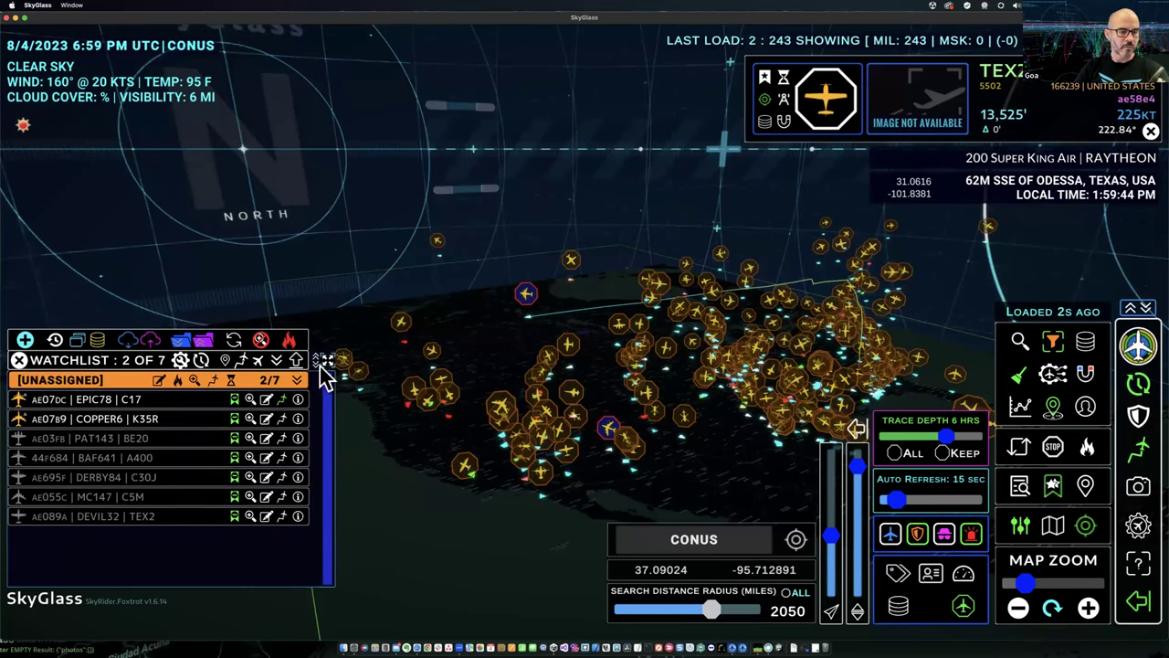
{"action": "left_click", "coordinate": [292, 349]}
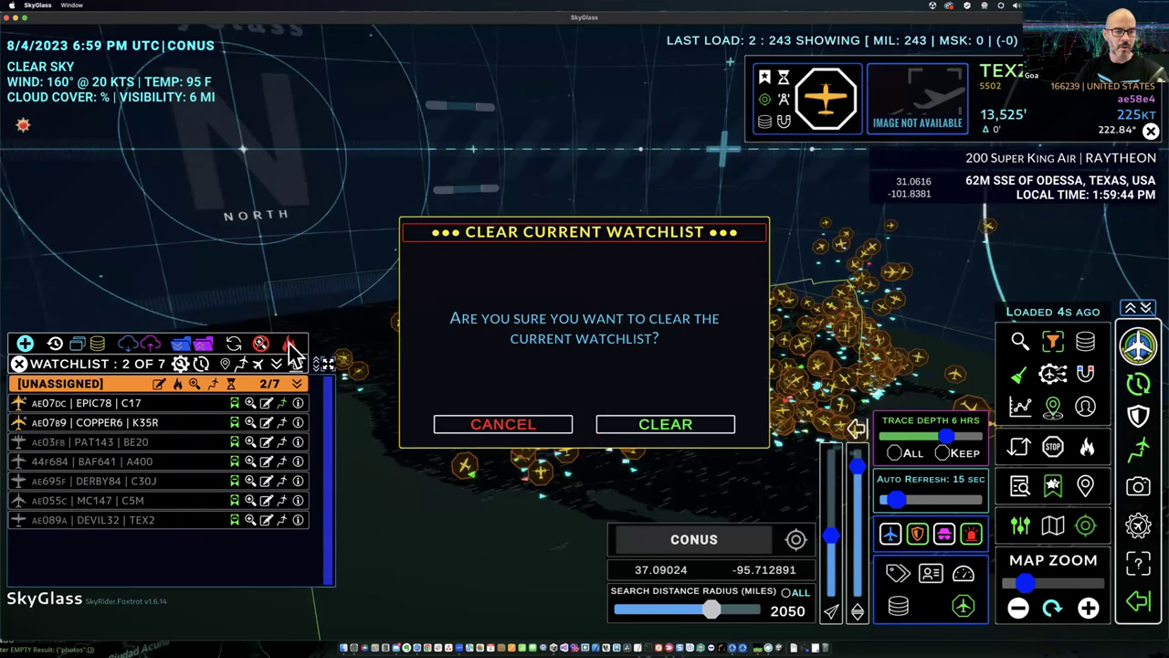
{"action": "left_click", "coordinate": [698, 432]}
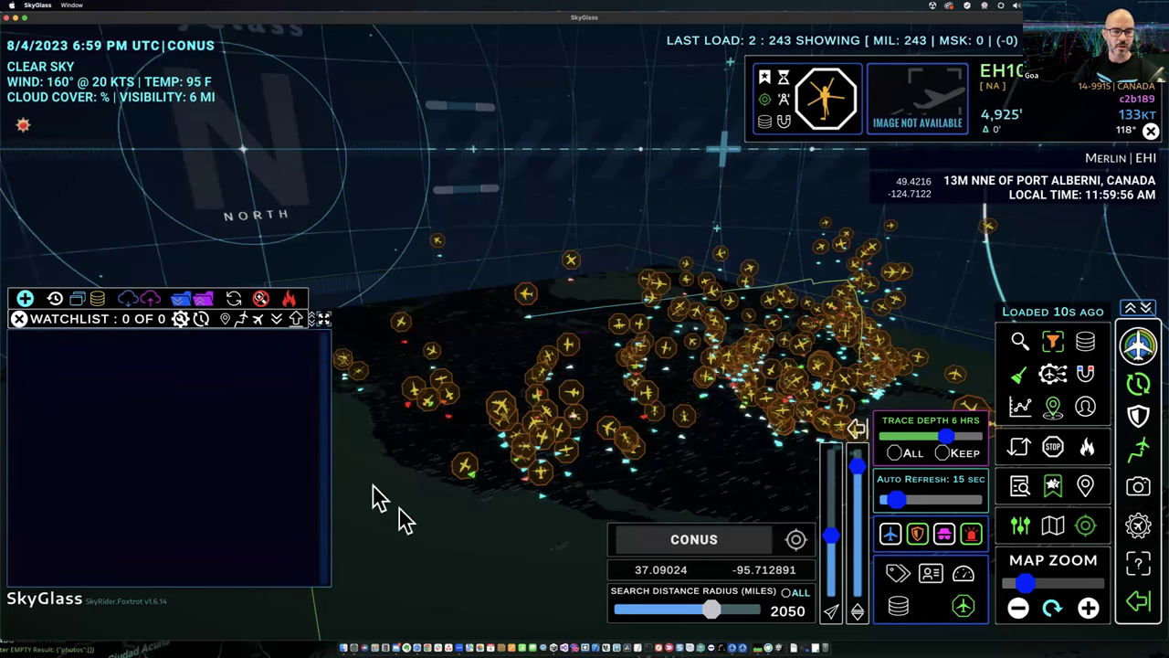
Add the flights EPIC78, BAT81, STMPD19, ENJEP55, ALLY74 and WING81 to the watchlist from the map
{"action": "left_click", "coordinate": [530, 298]}
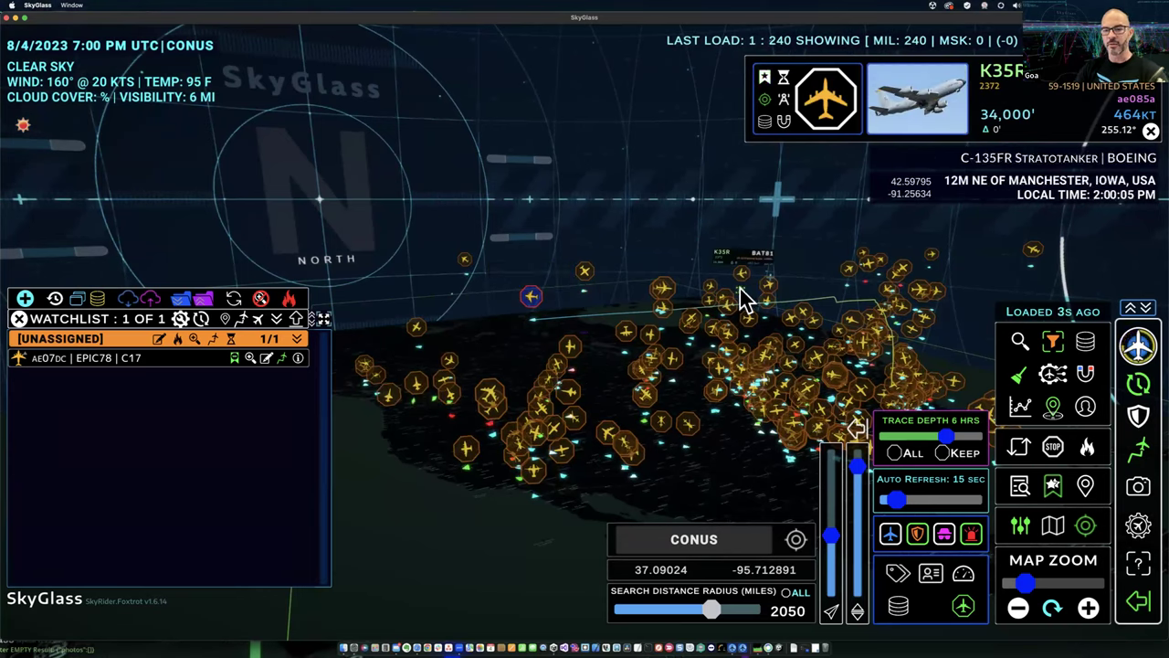
{"action": "left_click", "coordinate": [766, 78]}
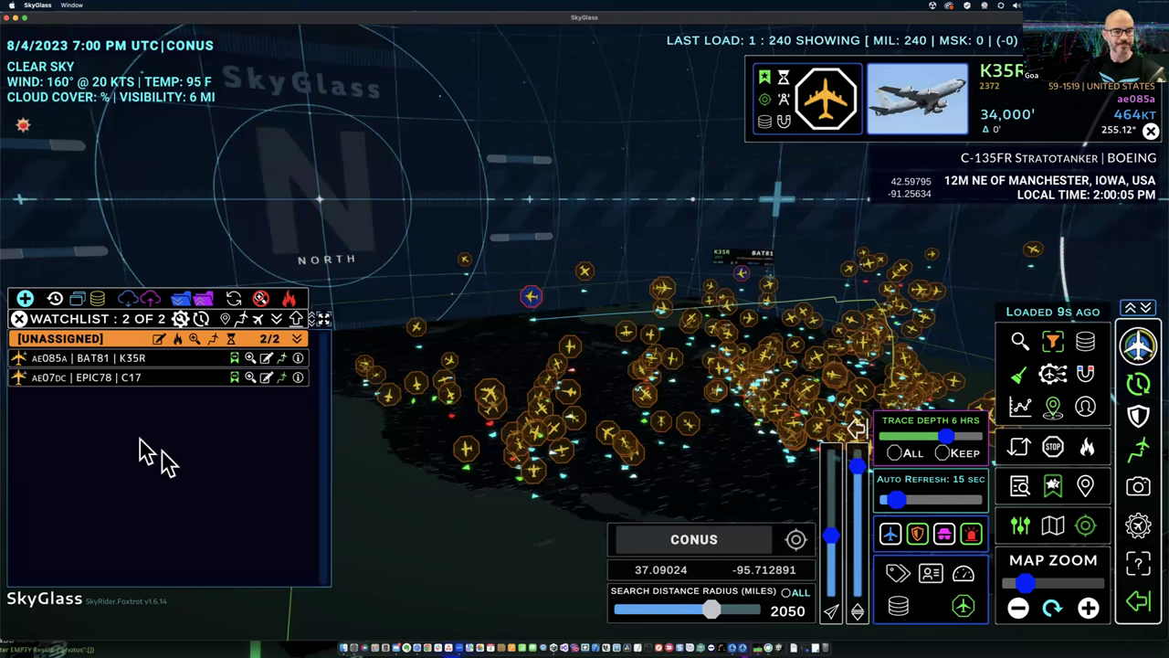
{"action": "left_click", "coordinate": [537, 409]}
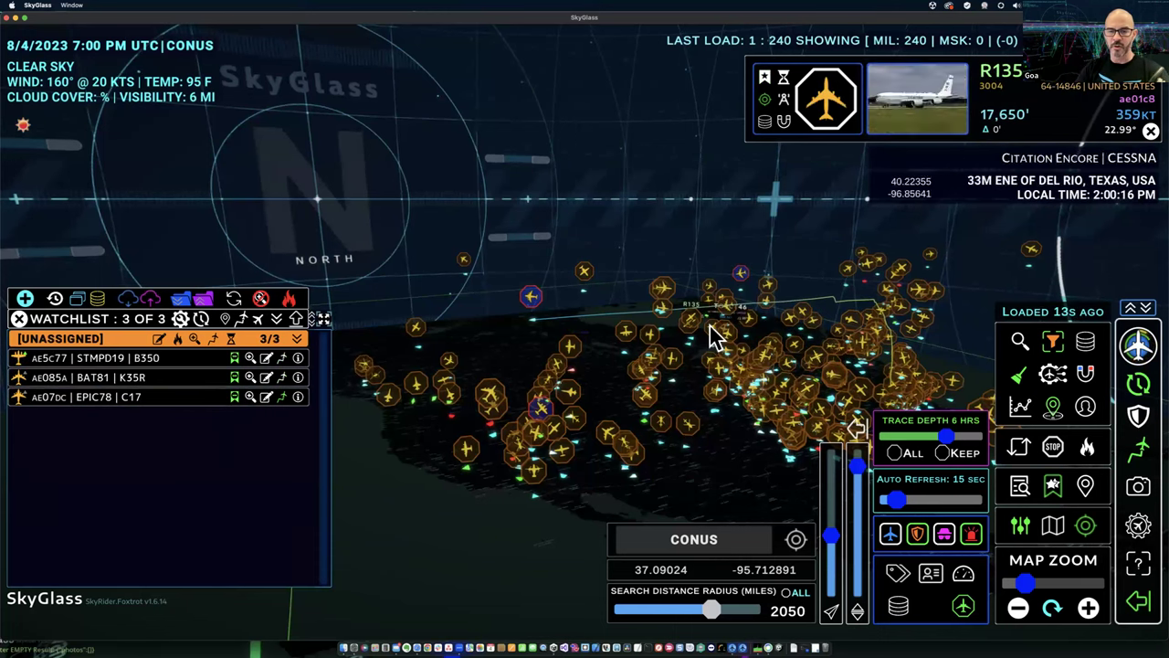
{"action": "left_click", "coordinate": [680, 357]}
{"action": "left_click", "coordinate": [652, 365]}
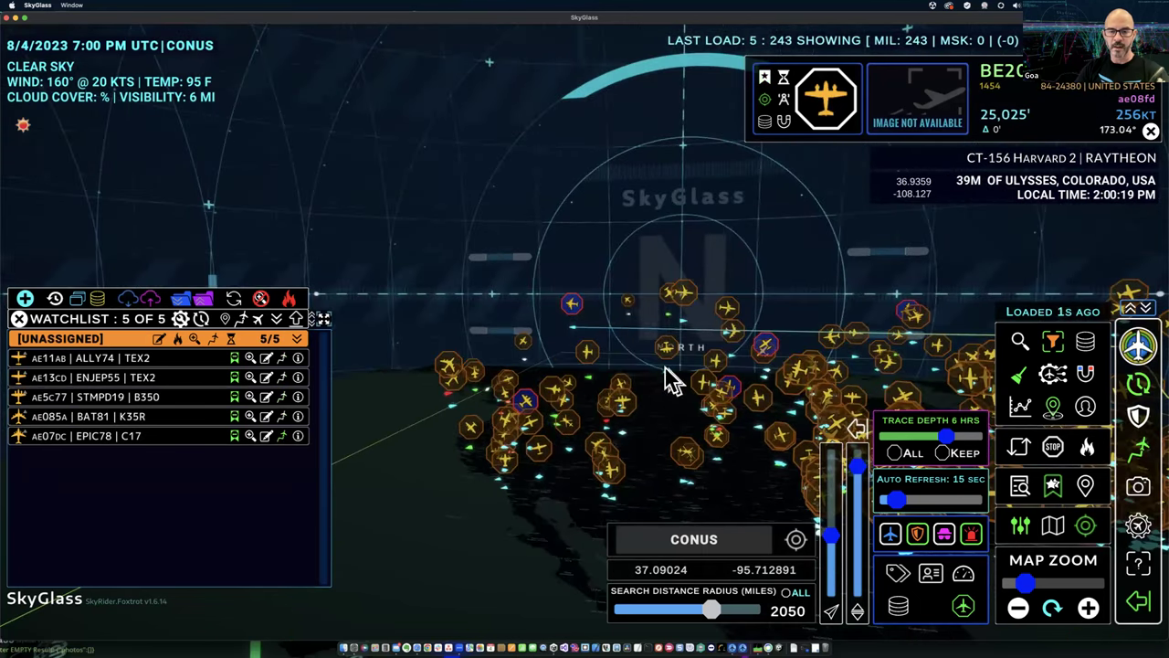
{"action": "left_click", "coordinate": [667, 381]}
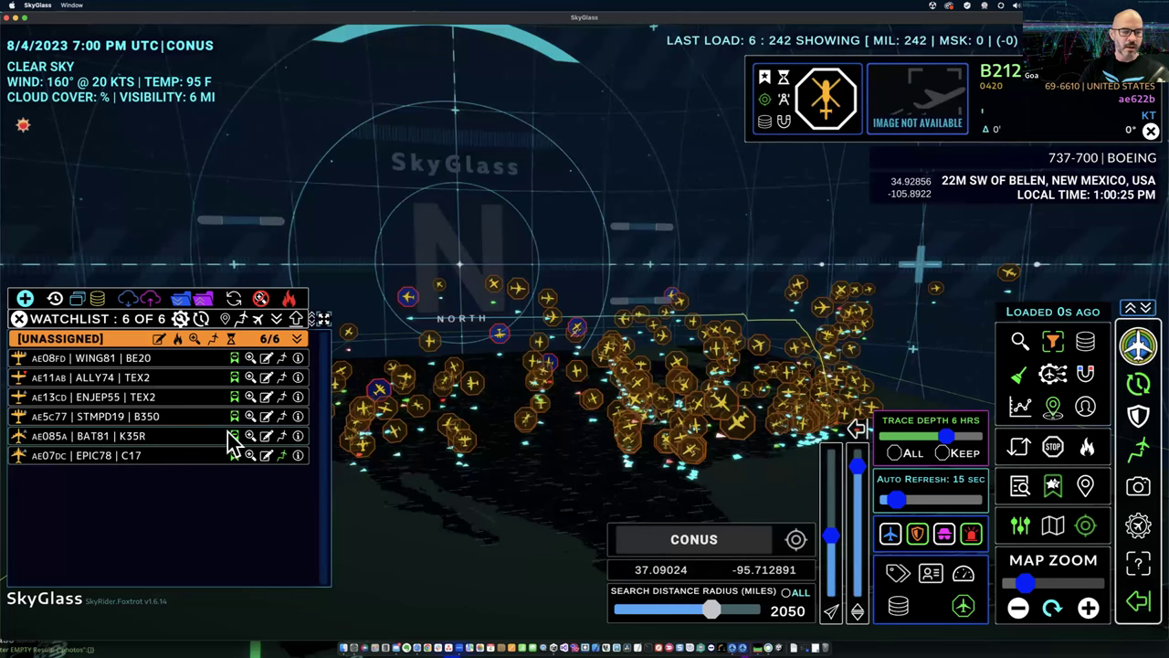
Turn off auto refresh and rename the watchlist entry for flight BAT81 as FUELER-1
{"action": "left_click", "coordinate": [1139, 384]}
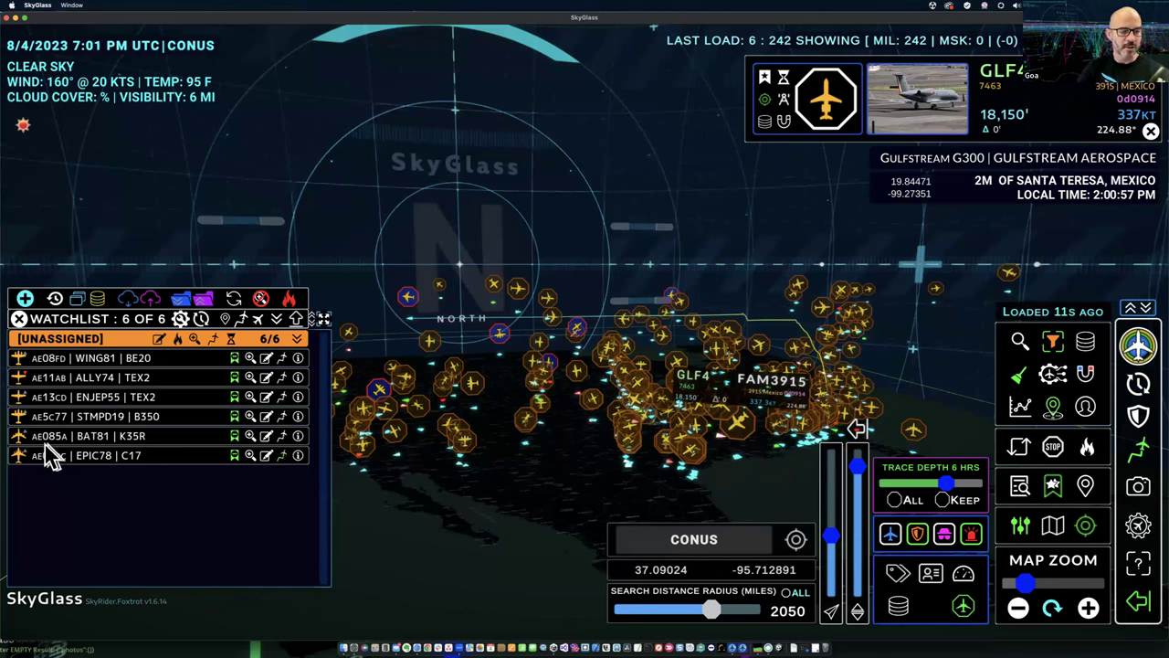
{"action": "left_click", "coordinate": [266, 437]}
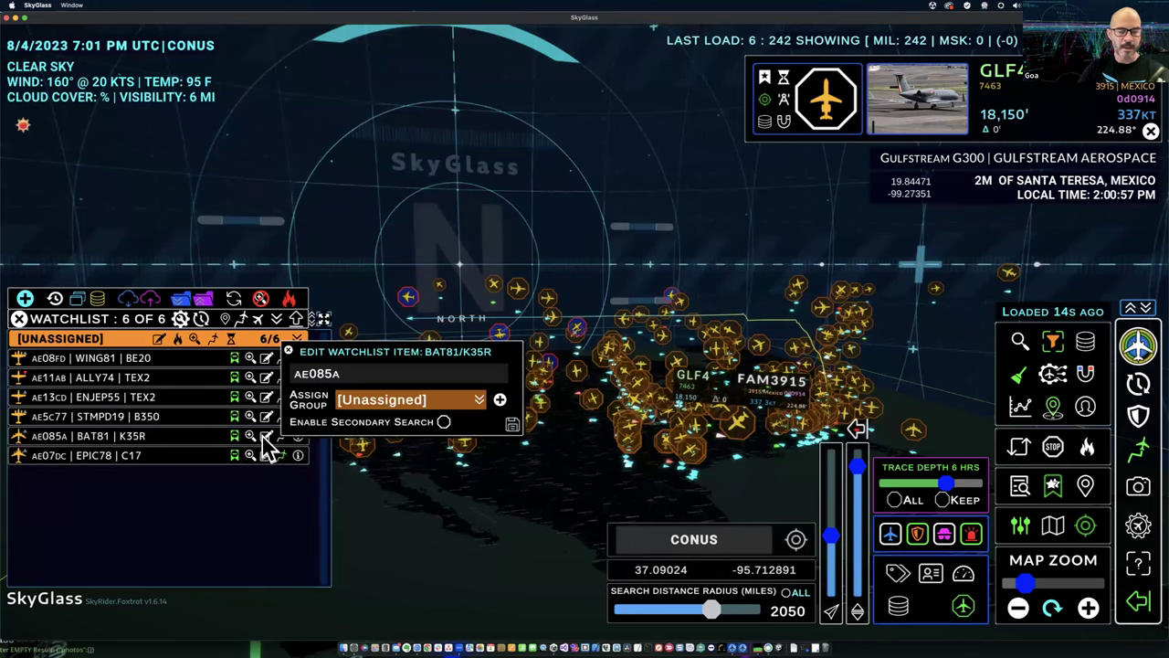
{"action": "double_click", "coordinate": [355, 375]}
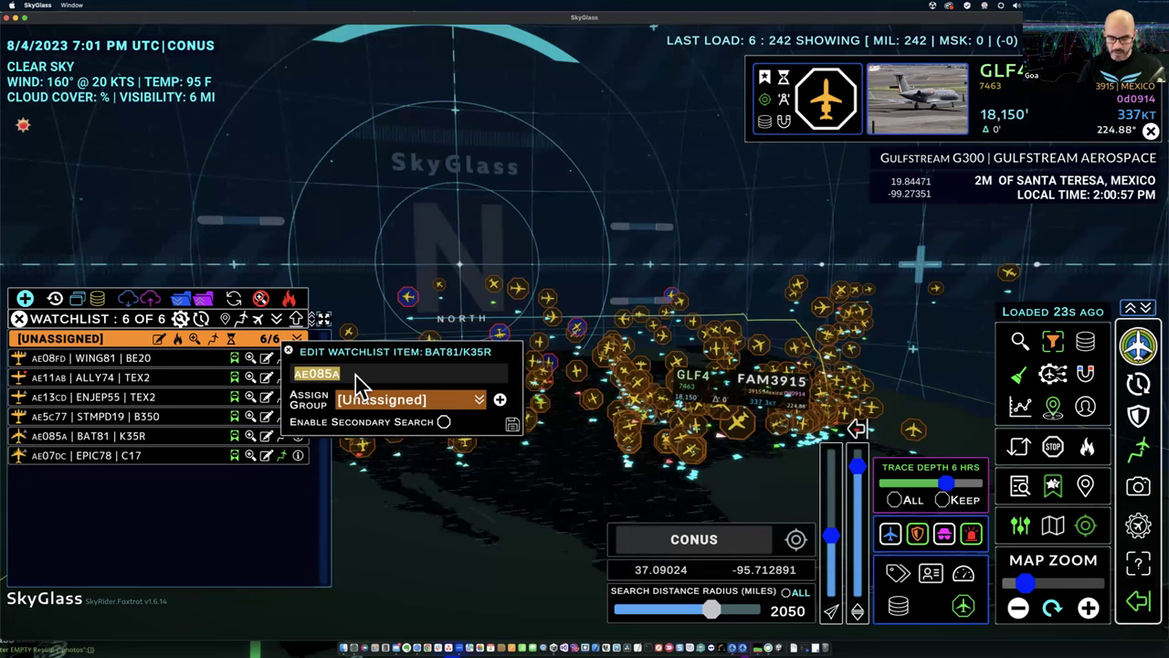
{"action": "type", "text": "F"}
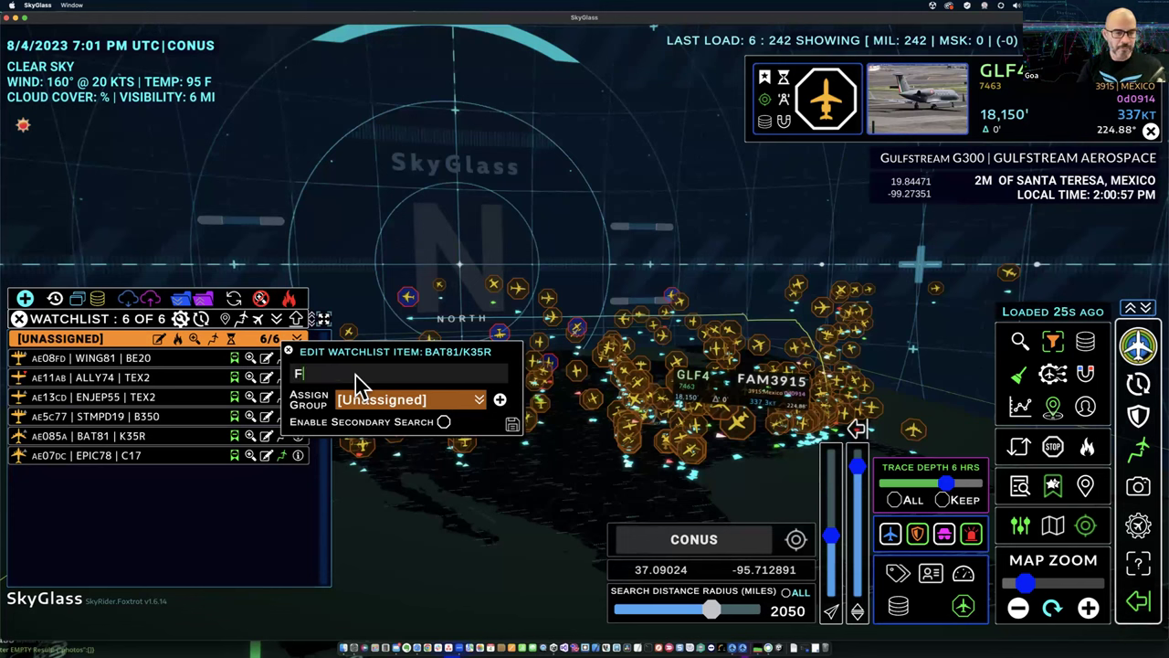
{"action": "type", "text": "UELER-"}
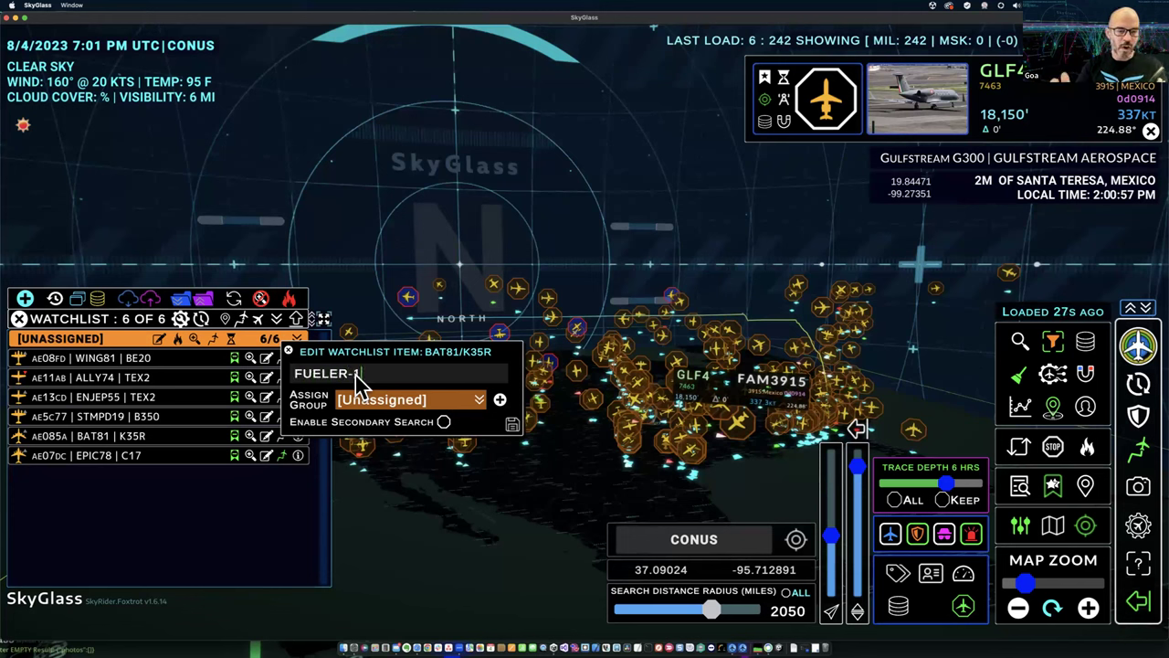
{"action": "type", "text": "1"}
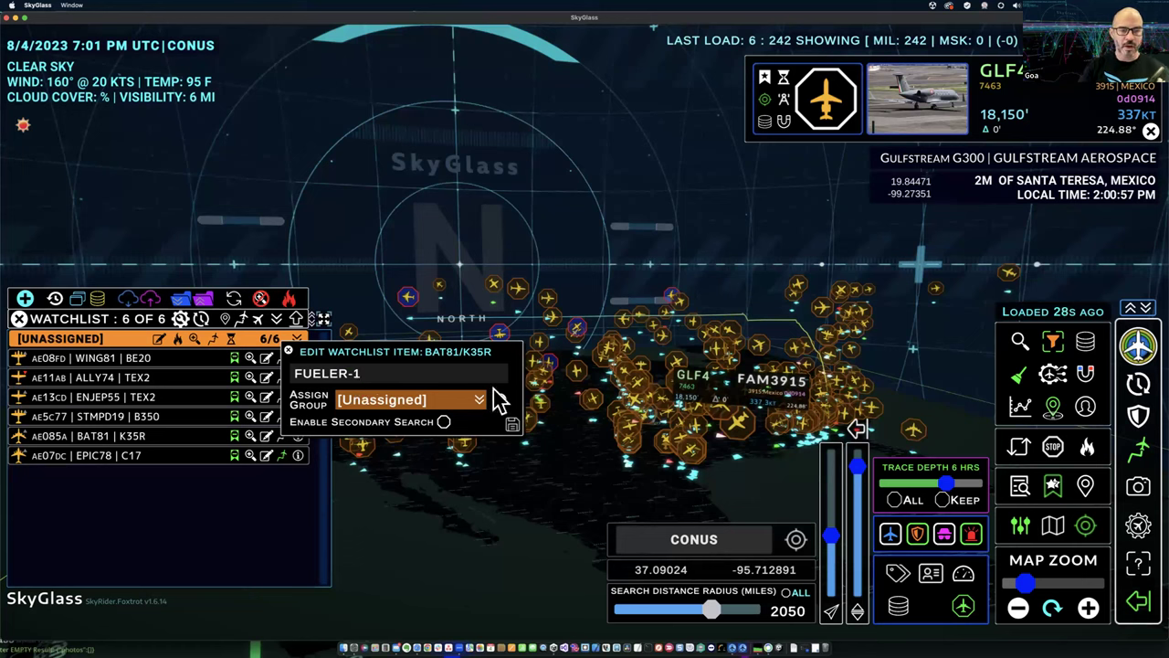
{"action": "left_click", "coordinate": [479, 402]}
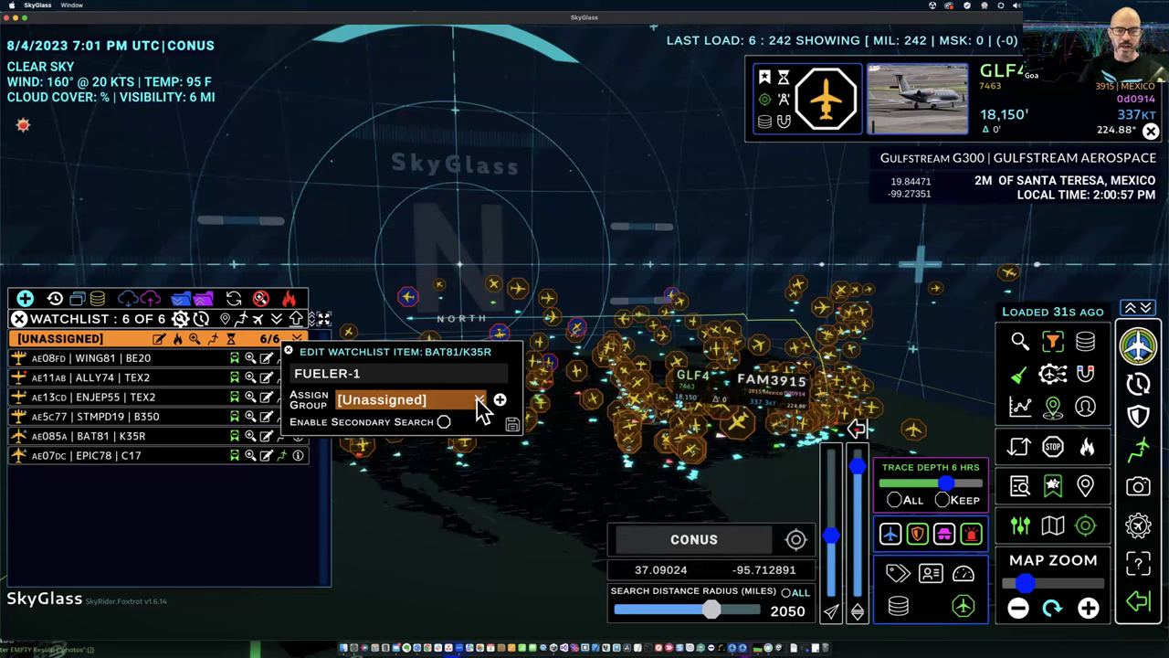
{"action": "key", "text": "Return"}
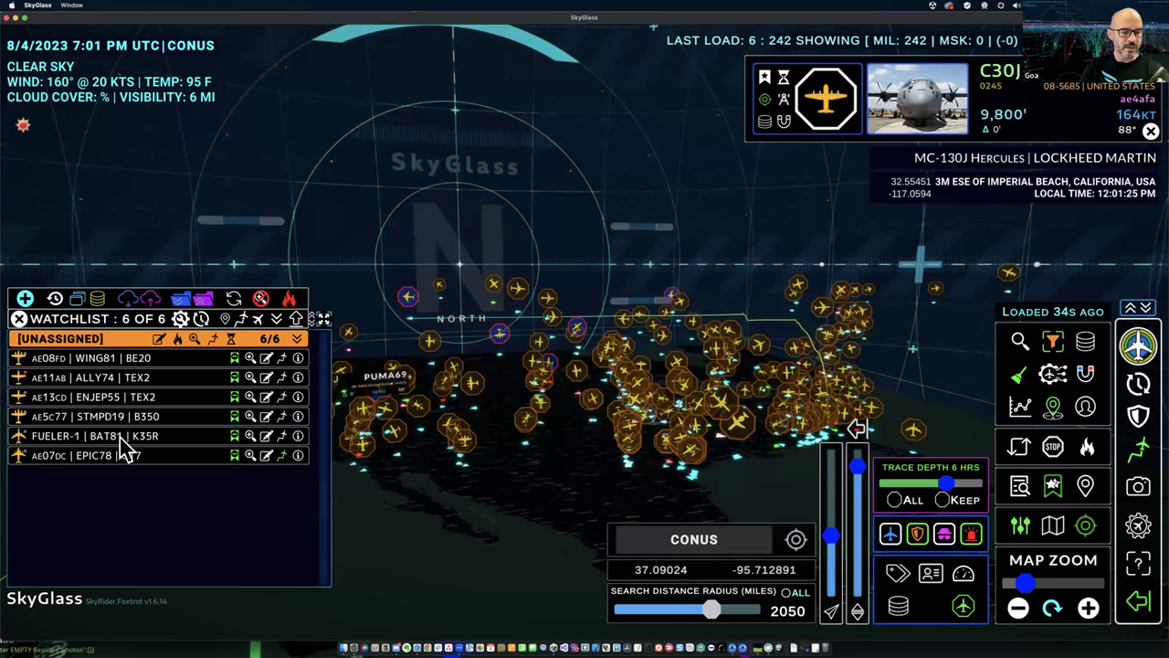
Create a new watchlist group named FUELERS and assign the FUELER-1 entry to it
{"action": "left_click", "coordinate": [266, 436]}
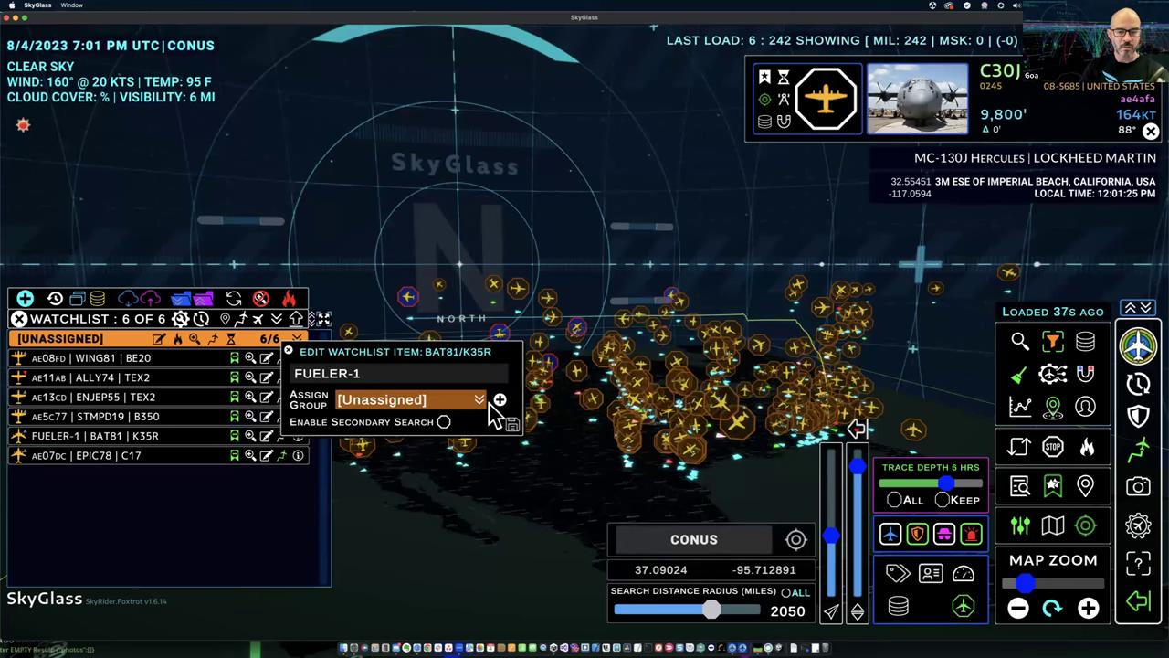
{"action": "left_click", "coordinate": [477, 403]}
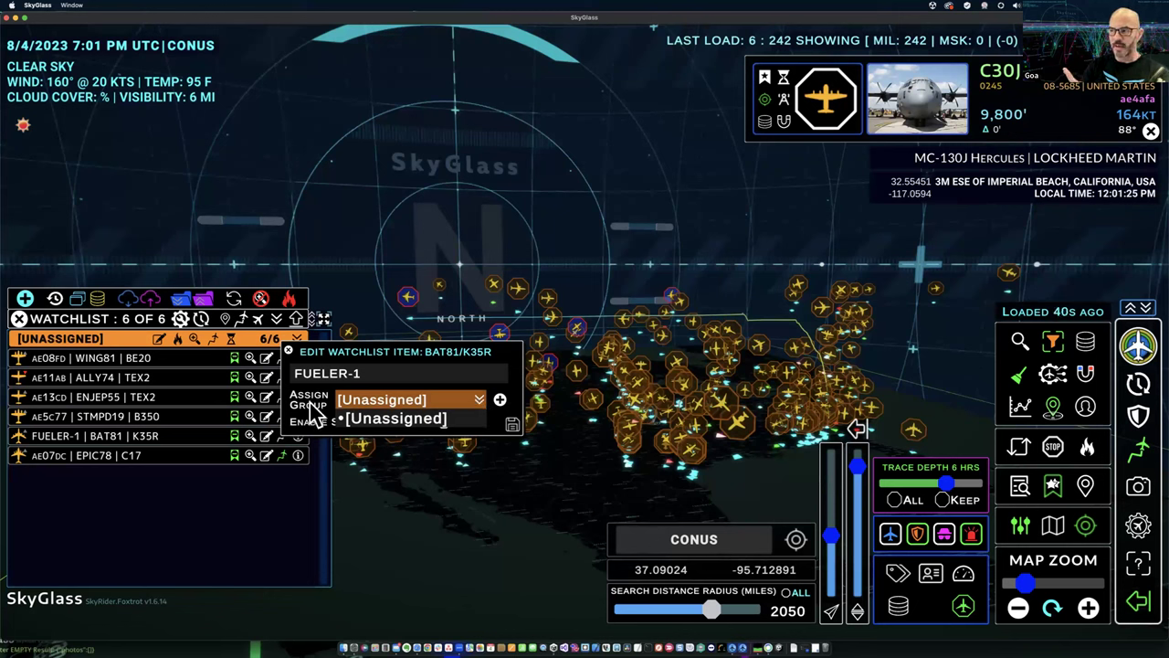
{"action": "left_click", "coordinate": [500, 399]}
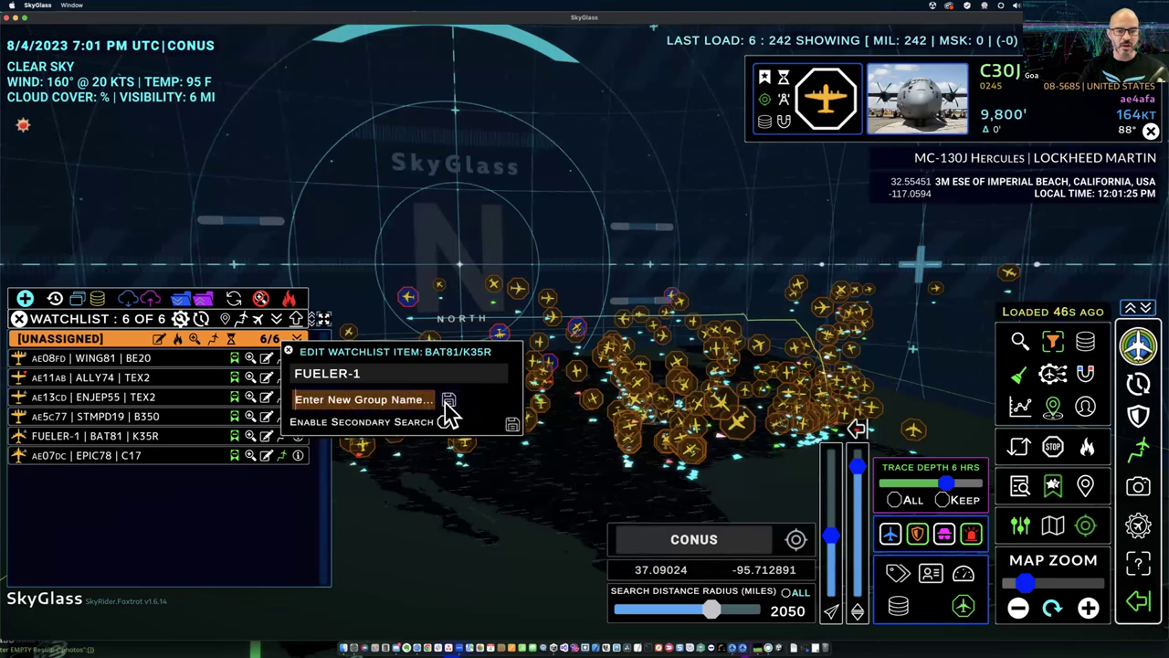
{"action": "type", "text": "FUELERS"}
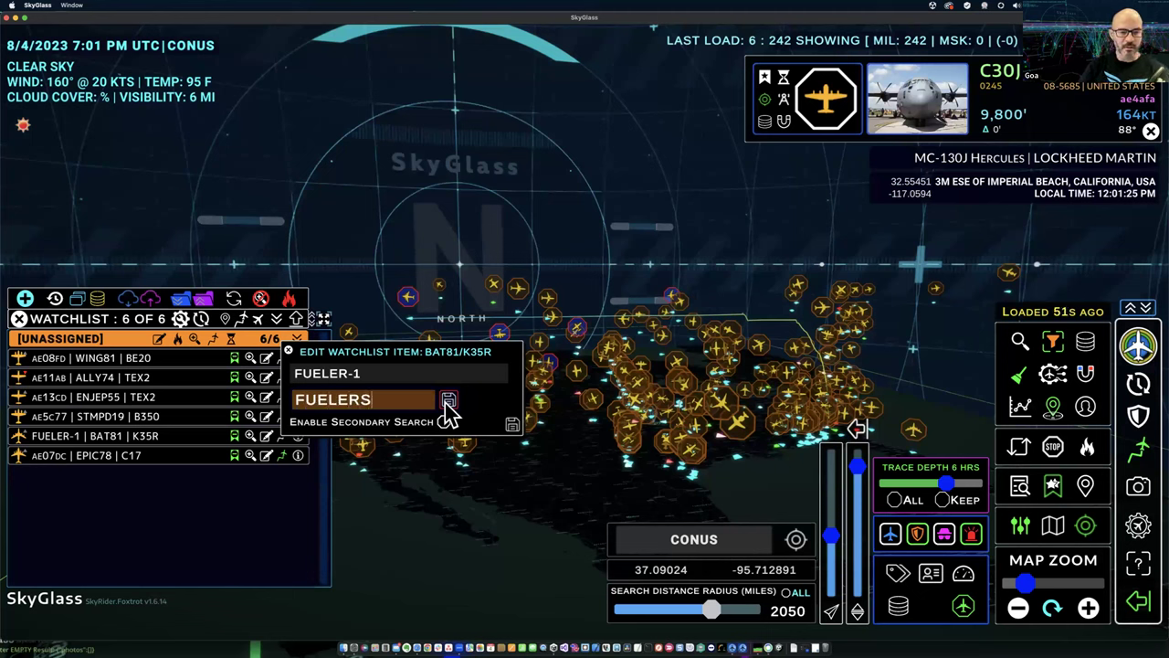
{"action": "left_click", "coordinate": [449, 402]}
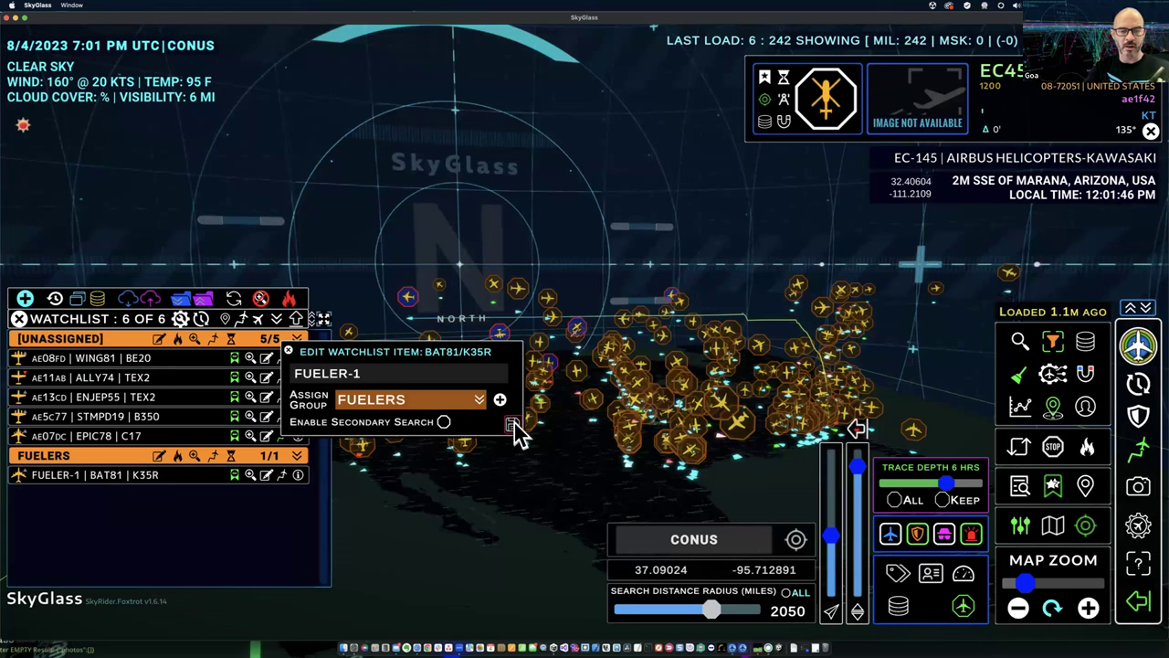
{"action": "left_click", "coordinate": [290, 353]}
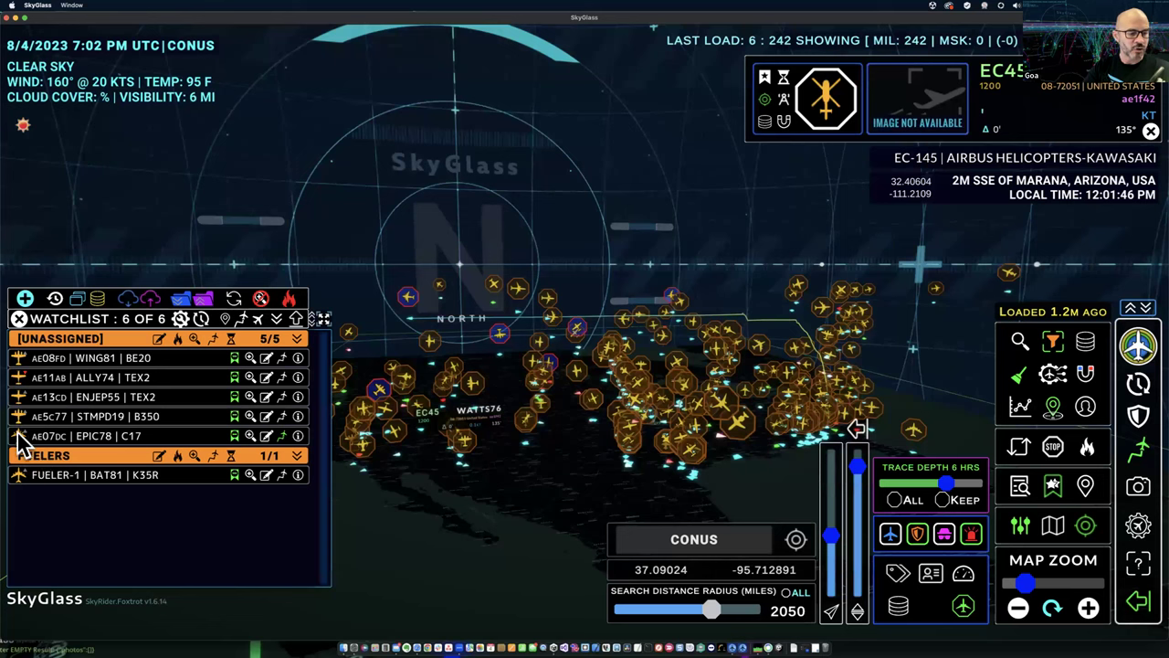
Move EPIC78 and ALLY74 into the FUELERS group and return FUELER-1 to the unassigned group
{"action": "left_click_drag", "start_coordinate": [21, 440], "coordinate": [37, 477]}
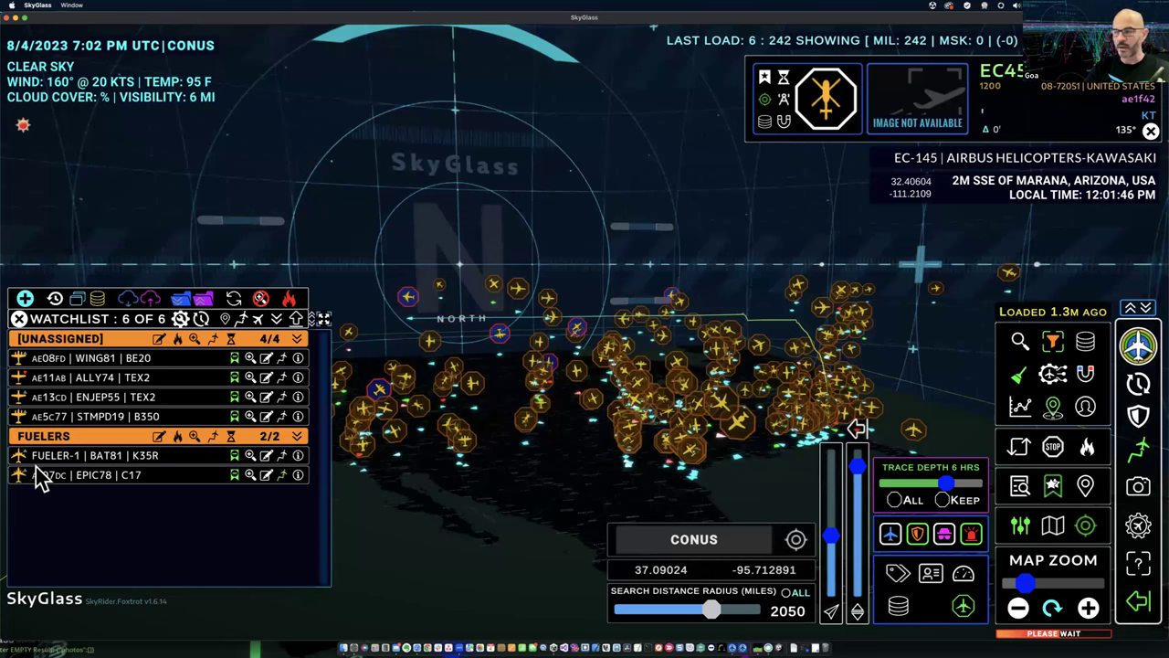
{"action": "left_click_drag", "start_coordinate": [21, 456], "coordinate": [24, 426]}
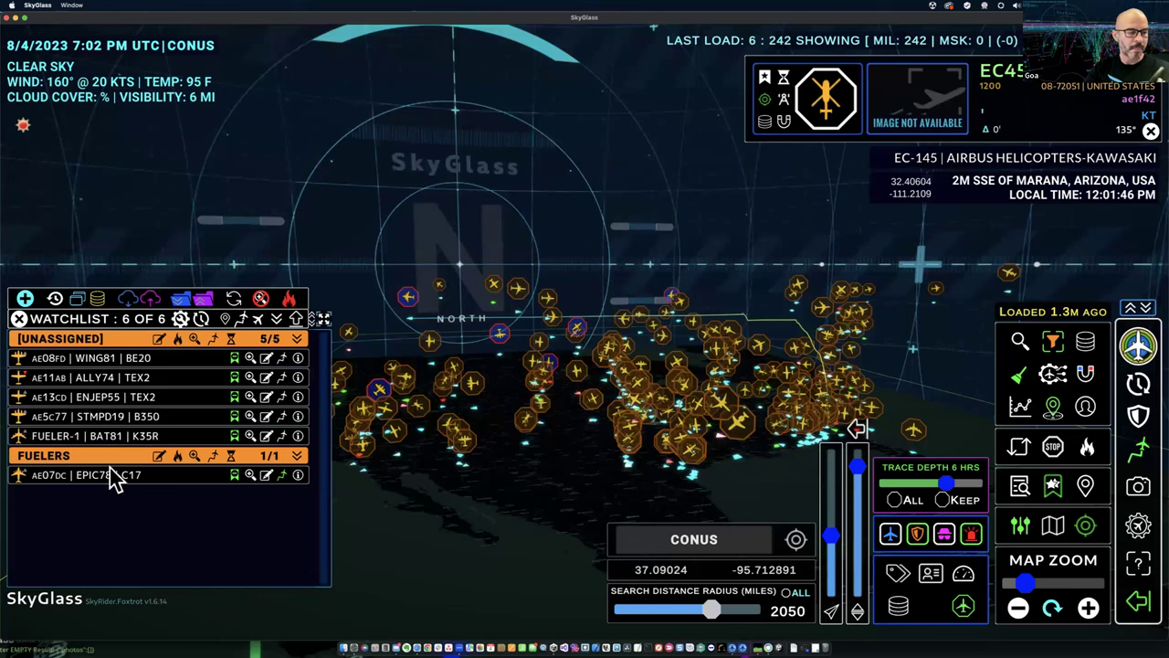
{"action": "left_click_drag", "start_coordinate": [18, 382], "coordinate": [21, 457]}
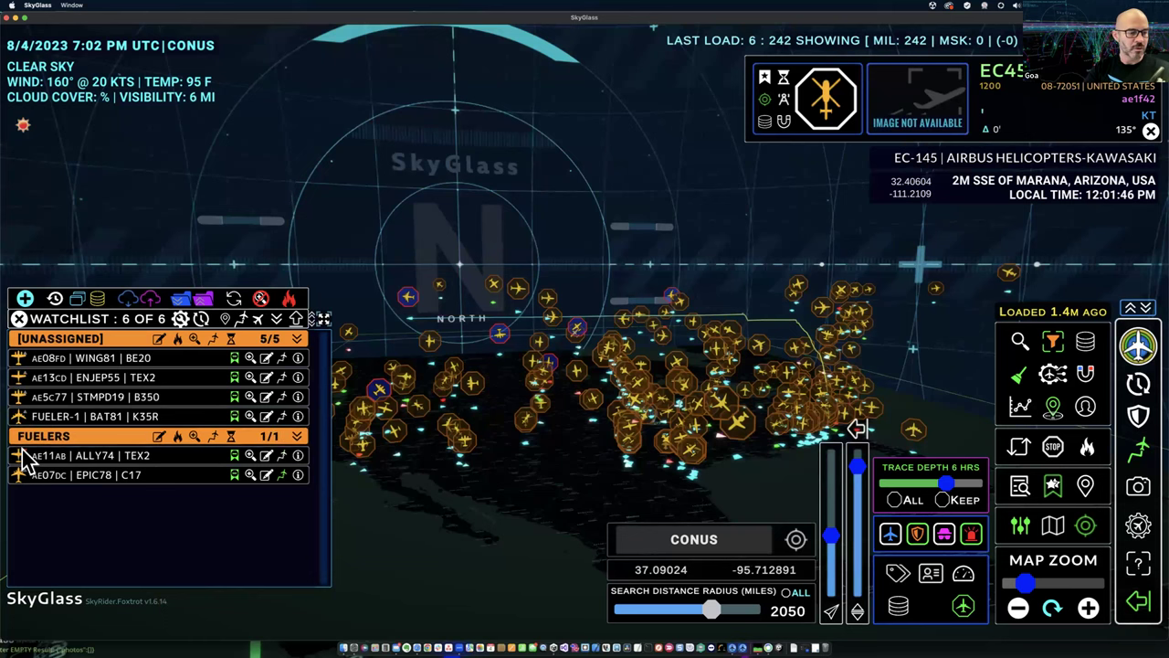
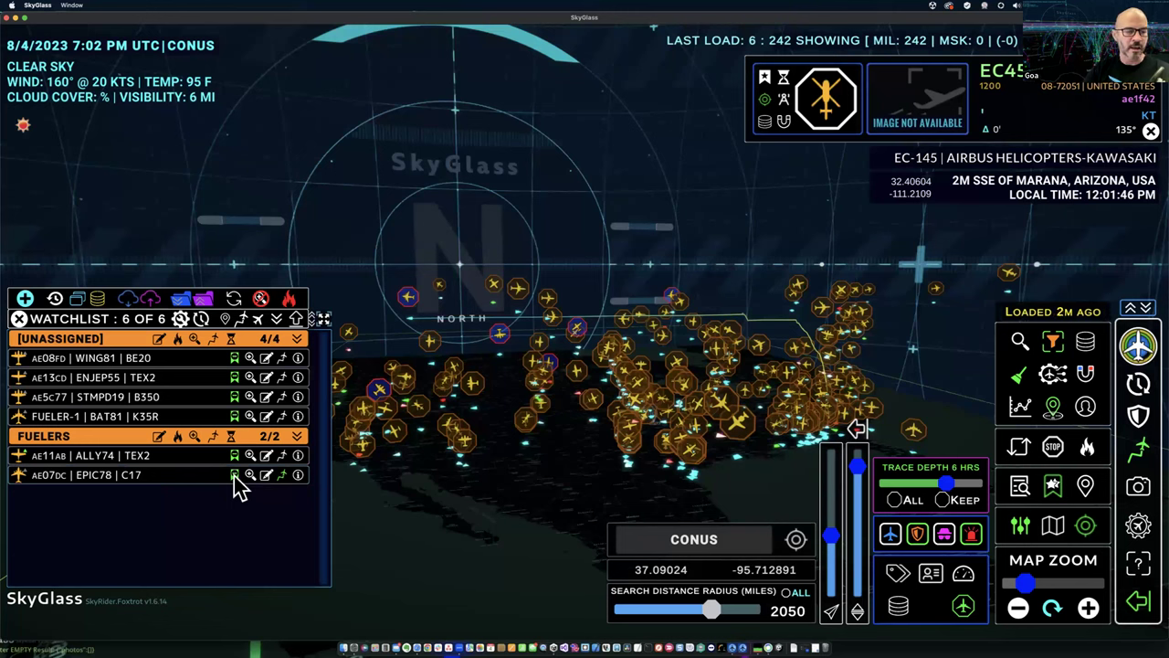
Delete EPIC78 from the watchlist completely, and add the flights CACTUS1, CNV4090 and EPIC78 from the map
{"action": "left_click", "coordinate": [234, 475]}
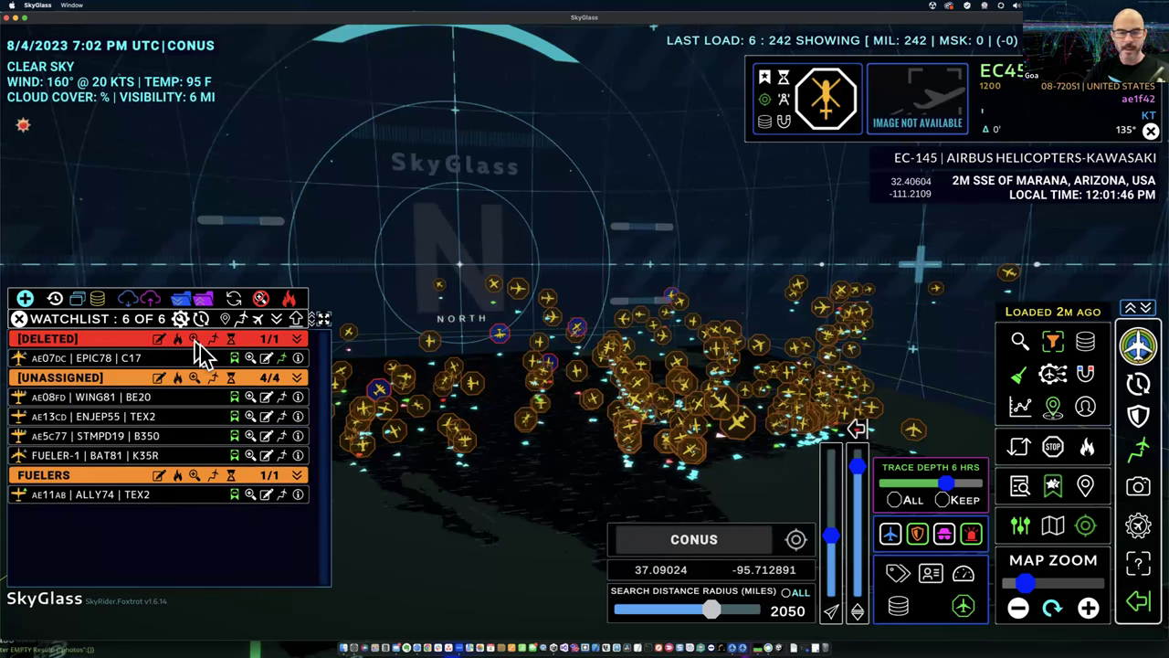
{"action": "left_click", "coordinate": [234, 358]}
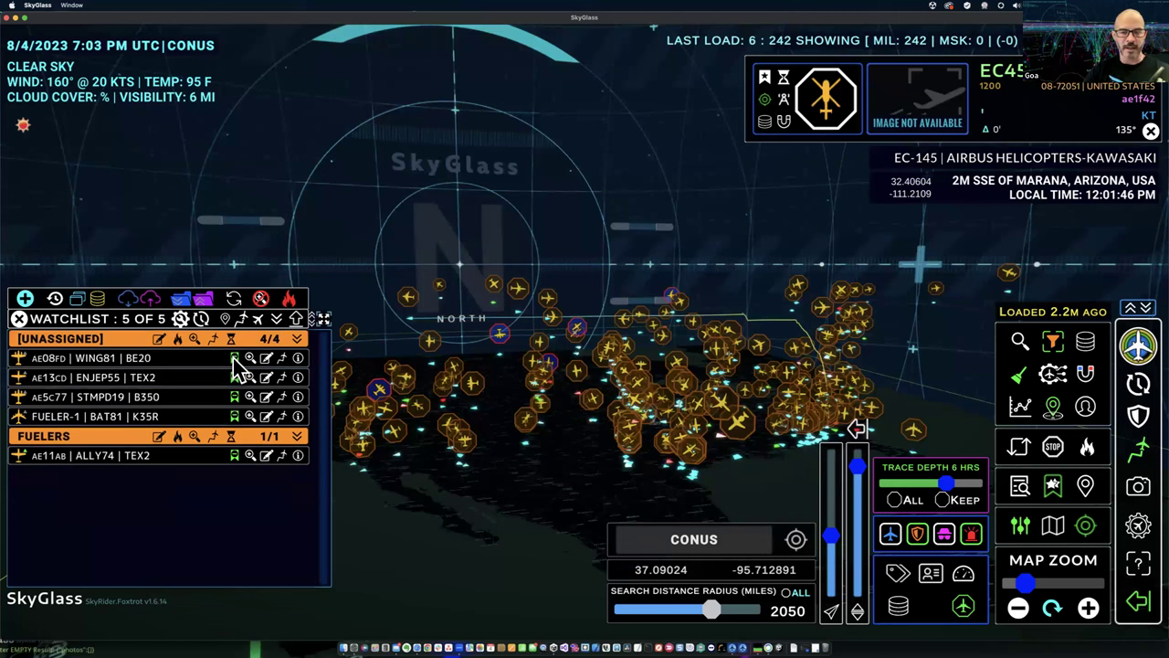
{"action": "left_click", "coordinate": [494, 300]}
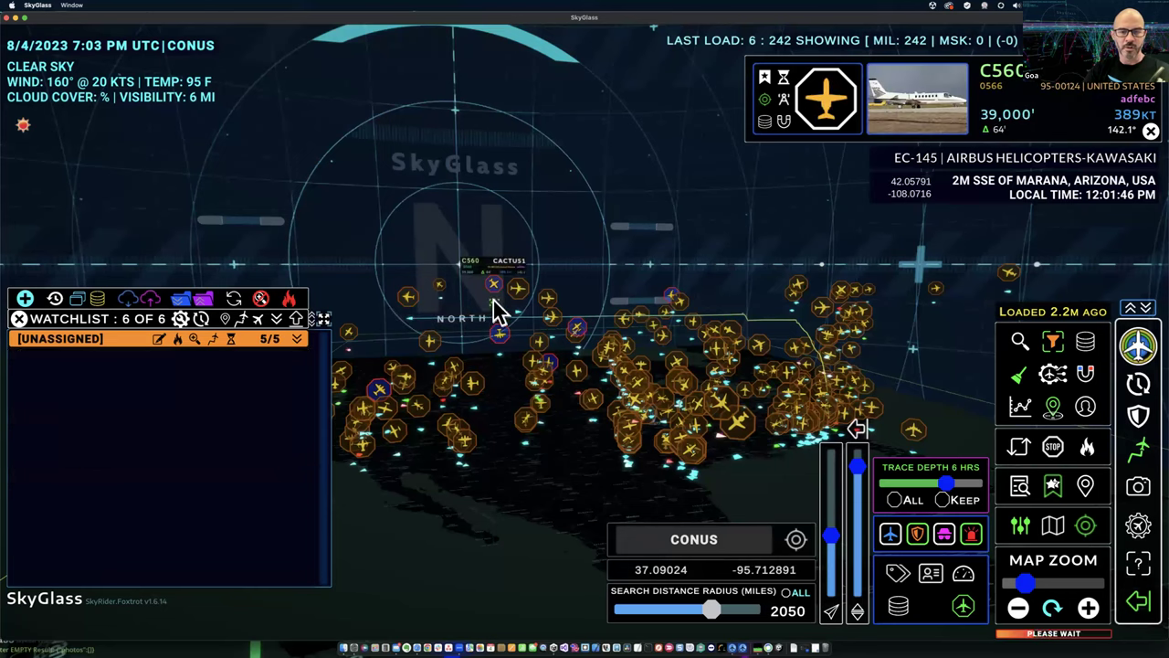
{"action": "left_click", "coordinate": [517, 306]}
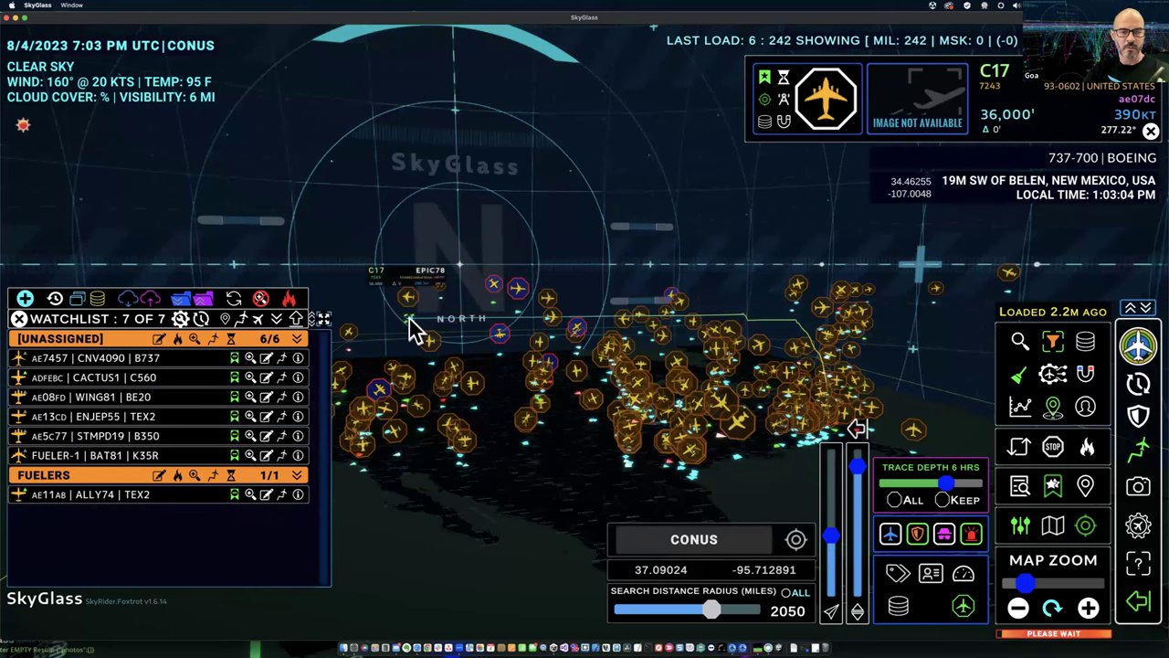
{"action": "left_click", "coordinate": [419, 333]}
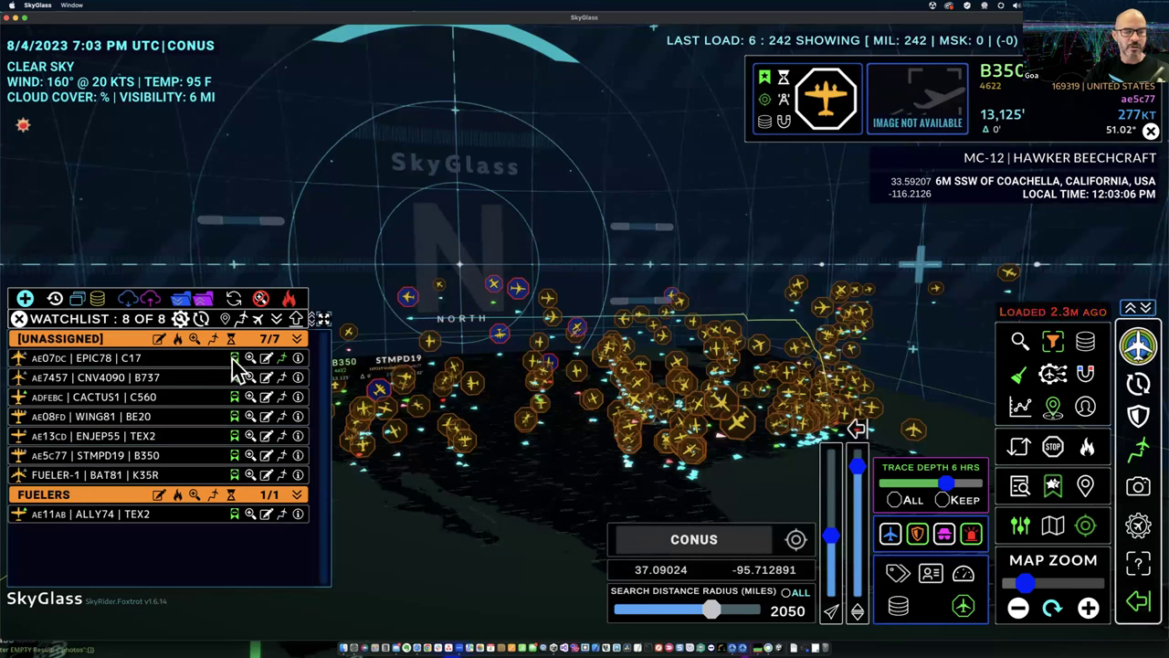
Mark EPIC78 as deleted in the watchlist and restore it to the unassigned group
{"action": "left_click", "coordinate": [234, 358]}
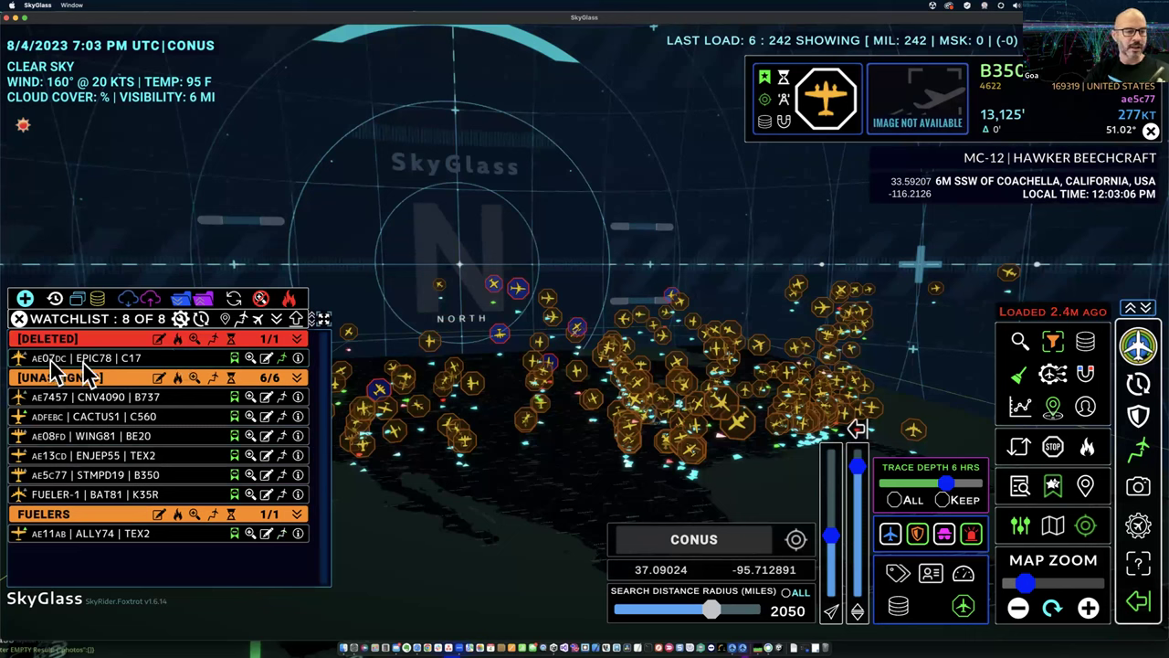
{"action": "left_click_drag", "start_coordinate": [23, 361], "coordinate": [30, 427]}
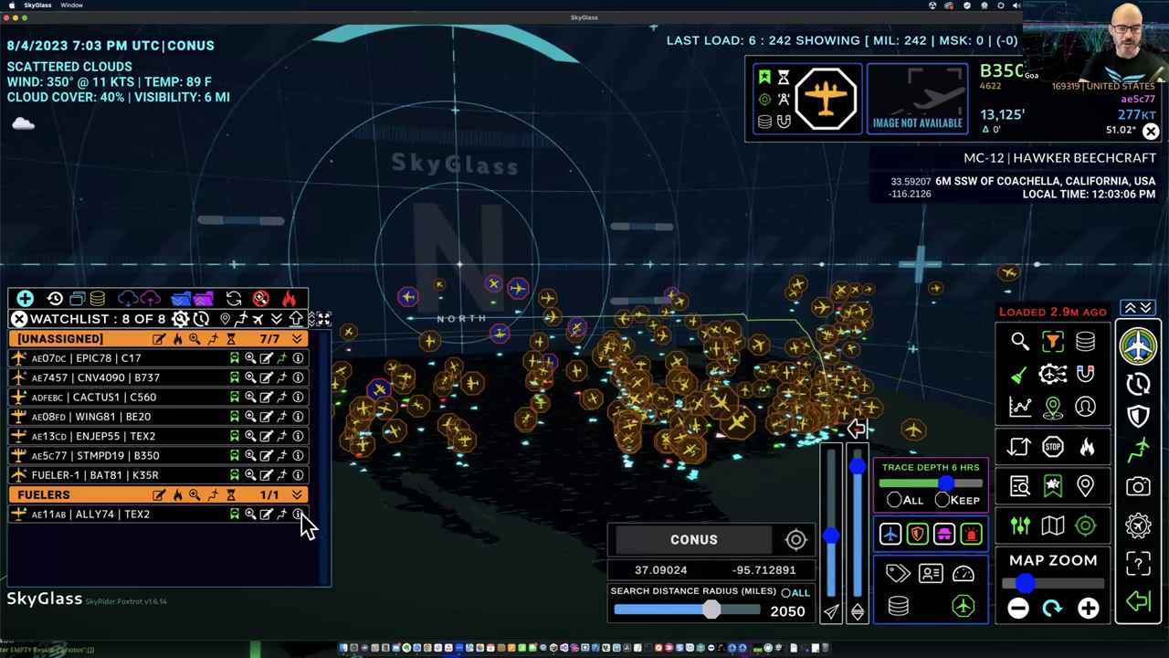
Load the master database and view the aircraft details of the ALLY74 watchlist entry
{"action": "left_click", "coordinate": [299, 513]}
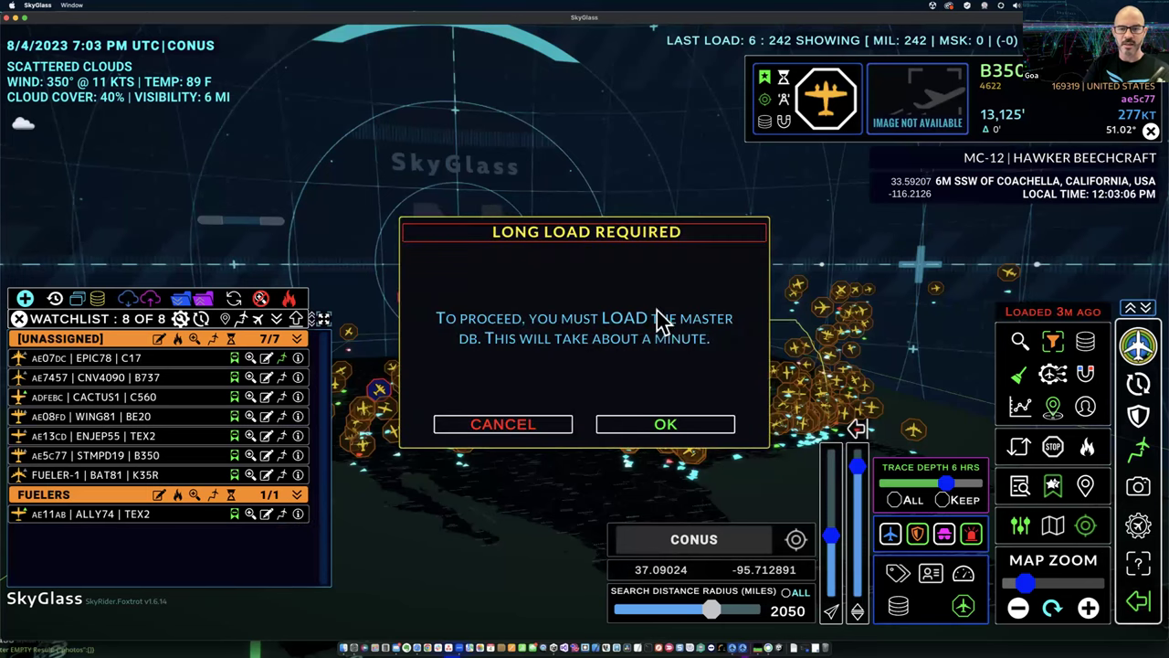
{"action": "left_click", "coordinate": [659, 431]}
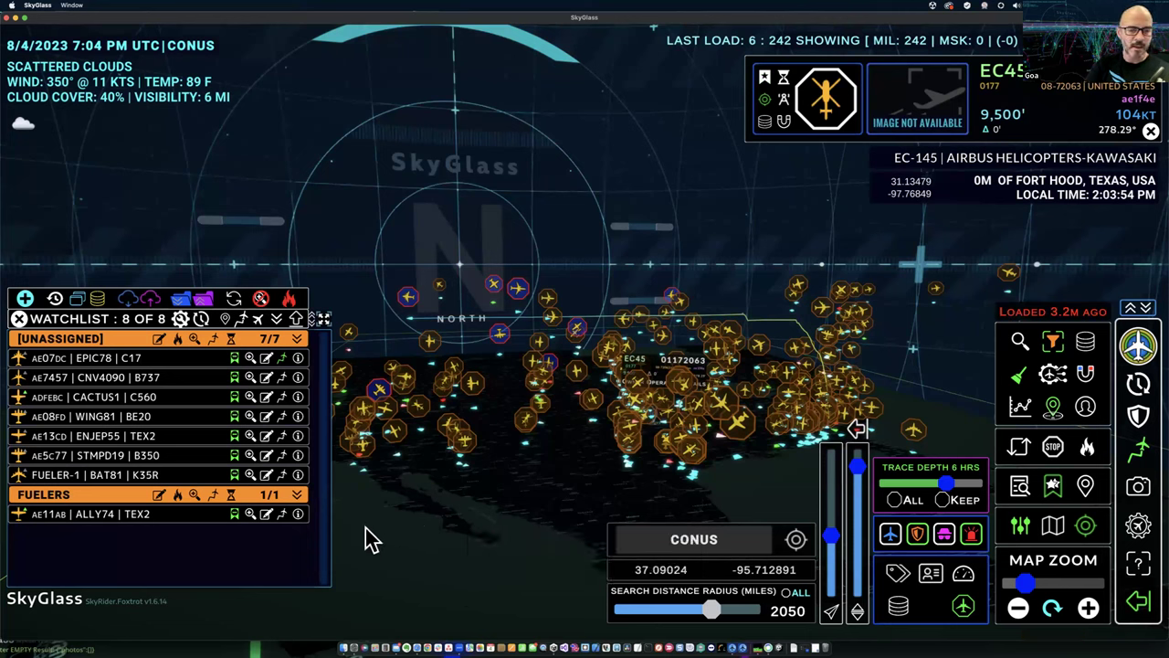
{"action": "left_click", "coordinate": [297, 514]}
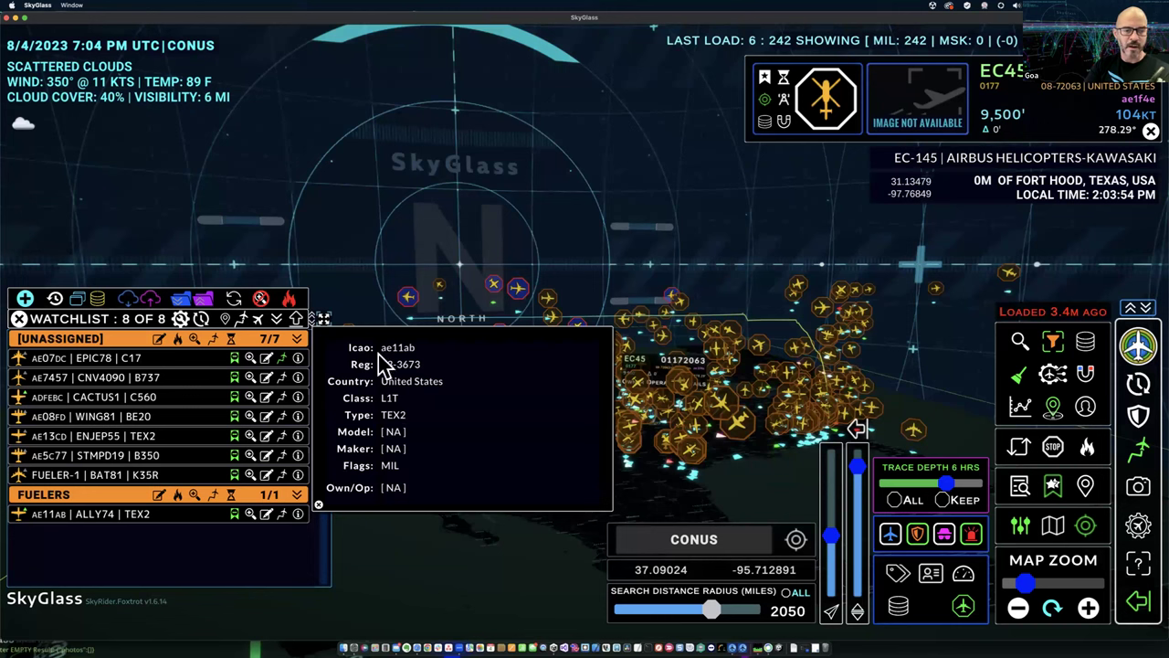
{"action": "left_click", "coordinate": [318, 505]}
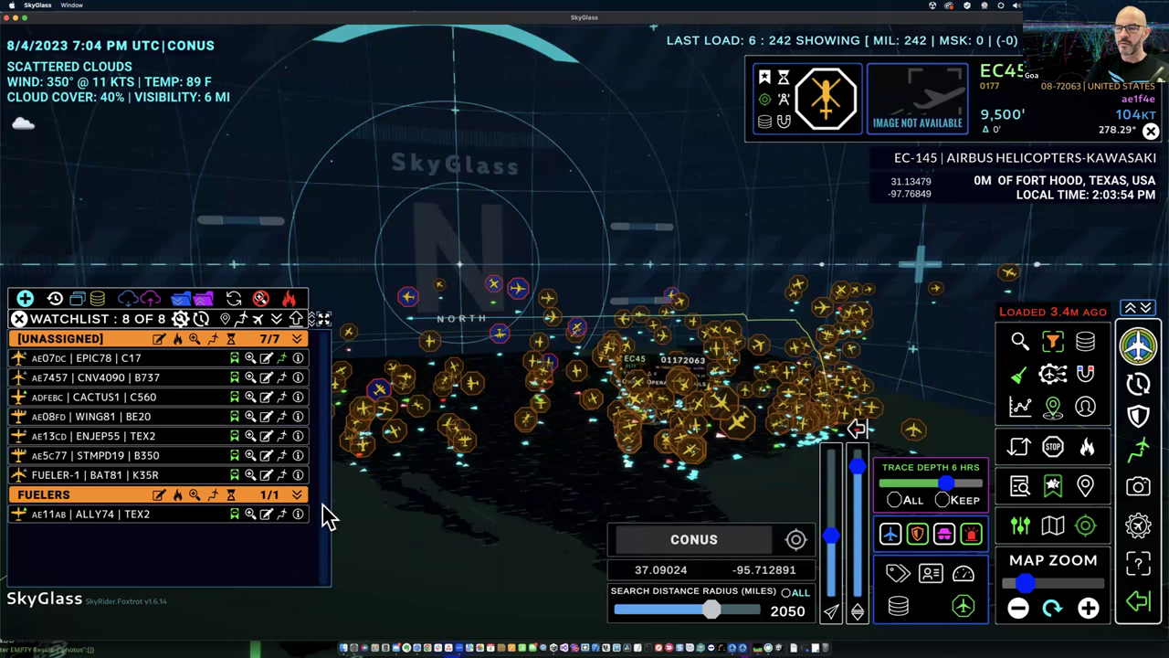
{"action": "left_click", "coordinate": [298, 513]}
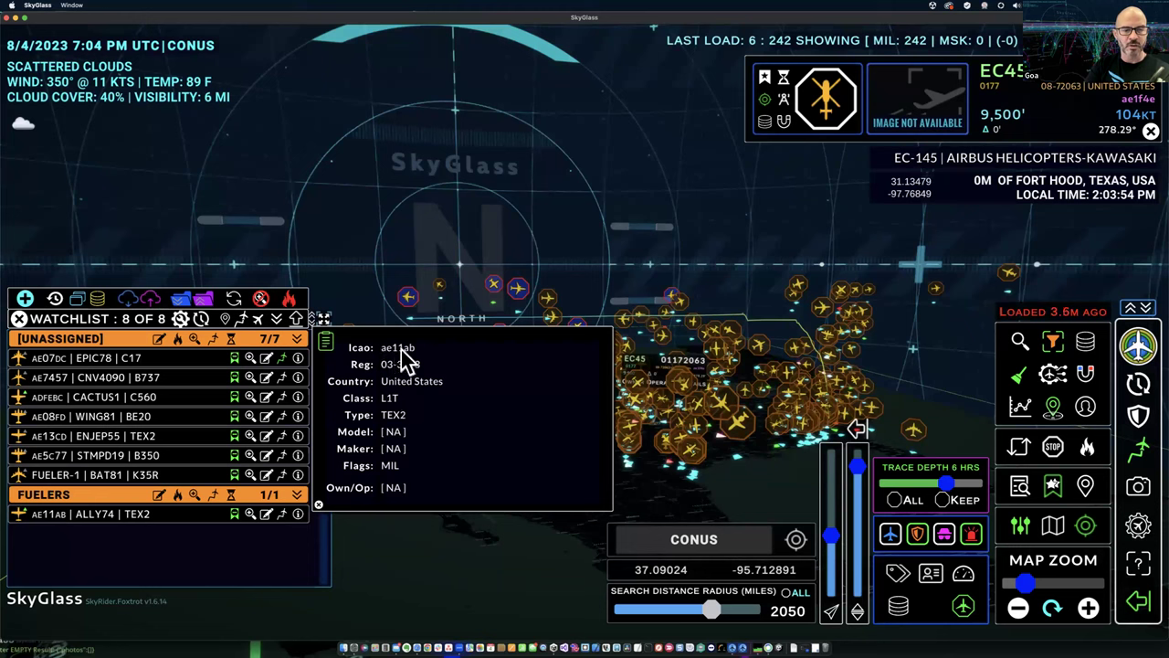
{"action": "left_click", "coordinate": [319, 505]}
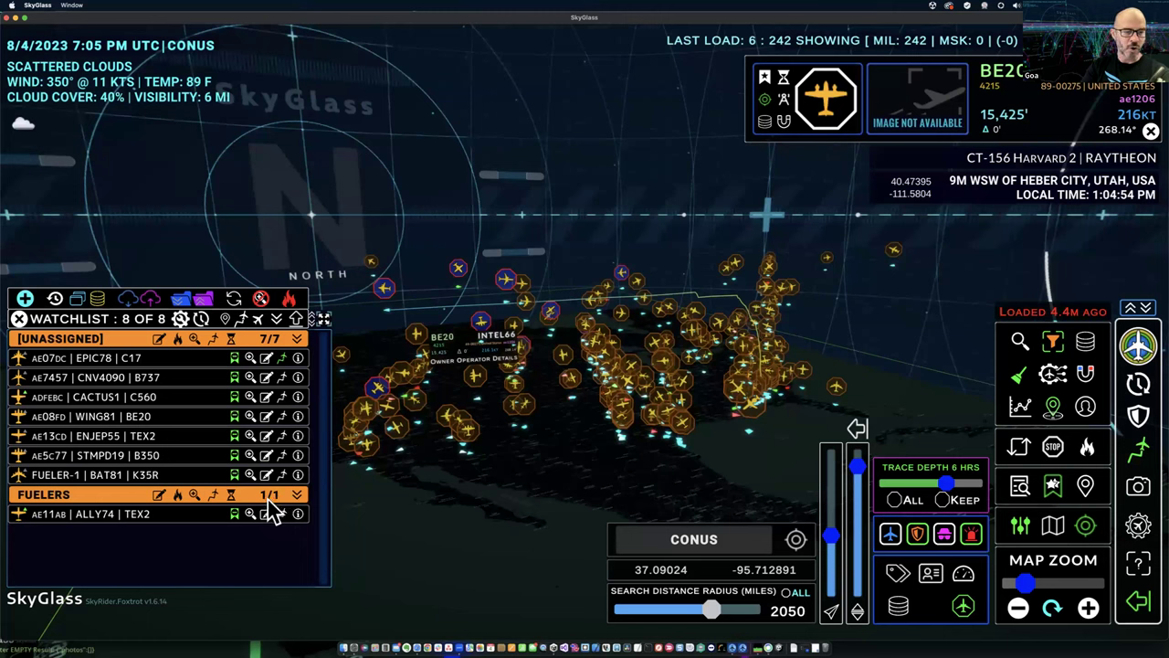
Replace the current watchlist with the file SkyGlass_Watchlist_6.30.23.json from the MW WLs folder
{"action": "mouse_move", "coordinate": [509, 444]}
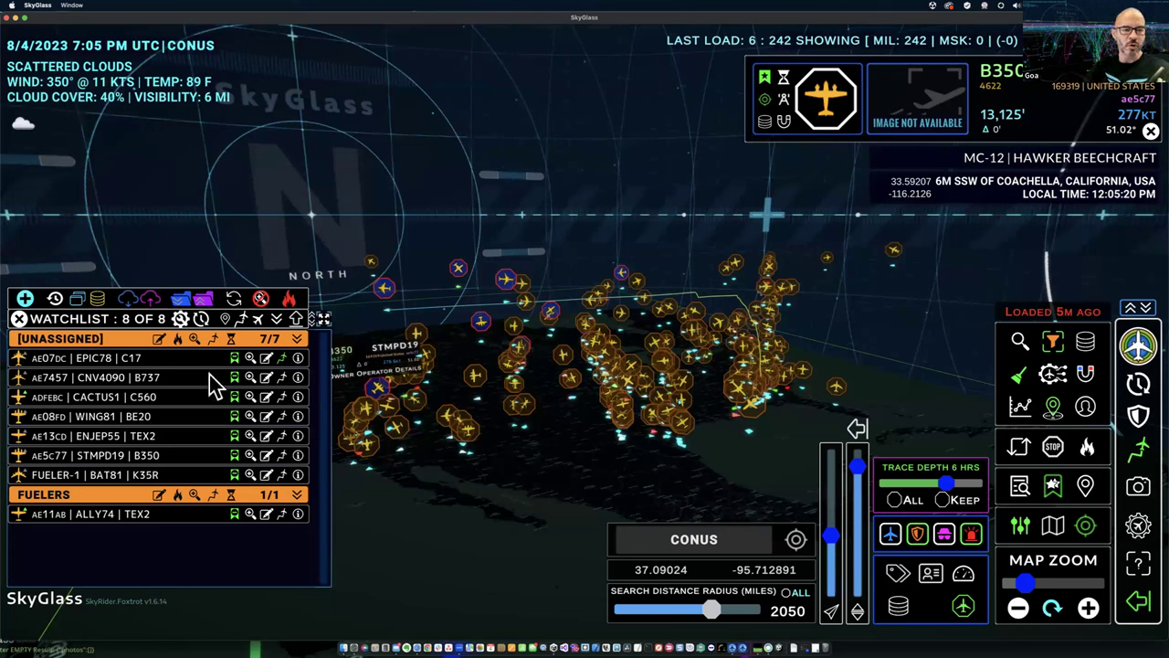
{"action": "left_click", "coordinate": [182, 305]}
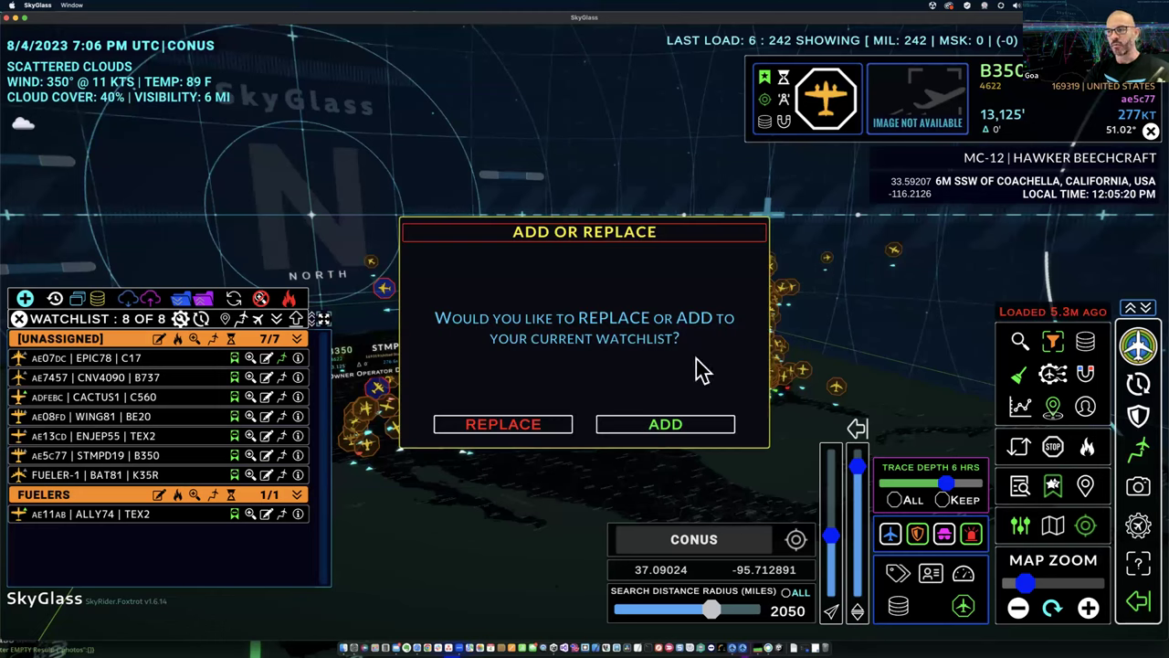
{"action": "left_click", "coordinate": [522, 425]}
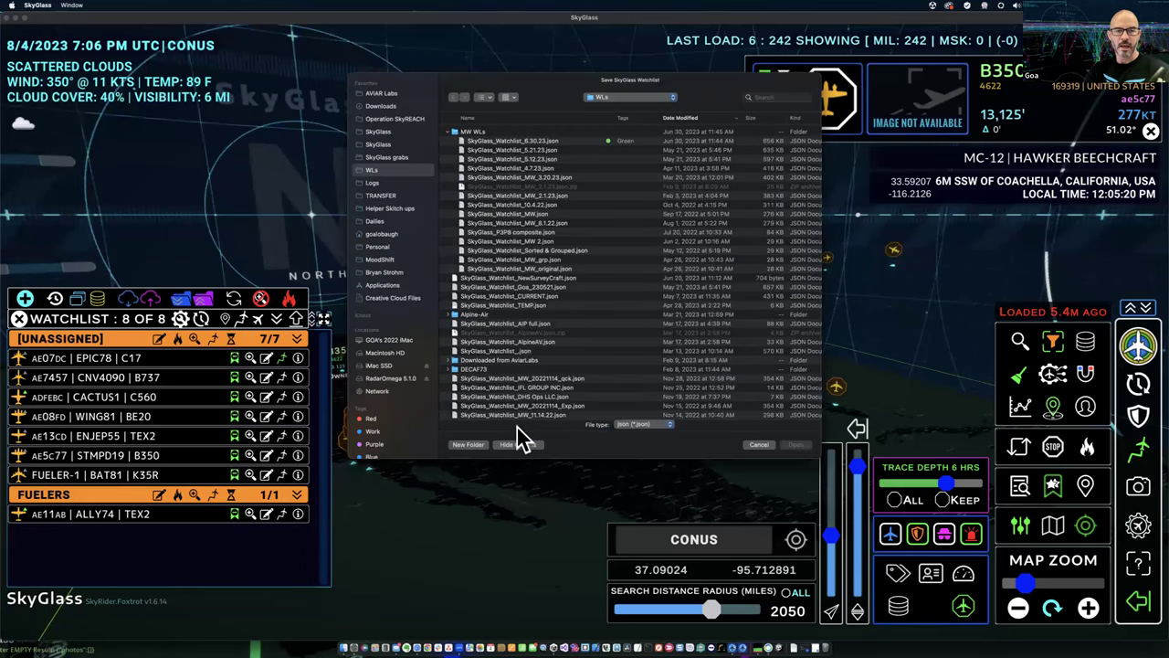
{"action": "left_click", "coordinate": [529, 143]}
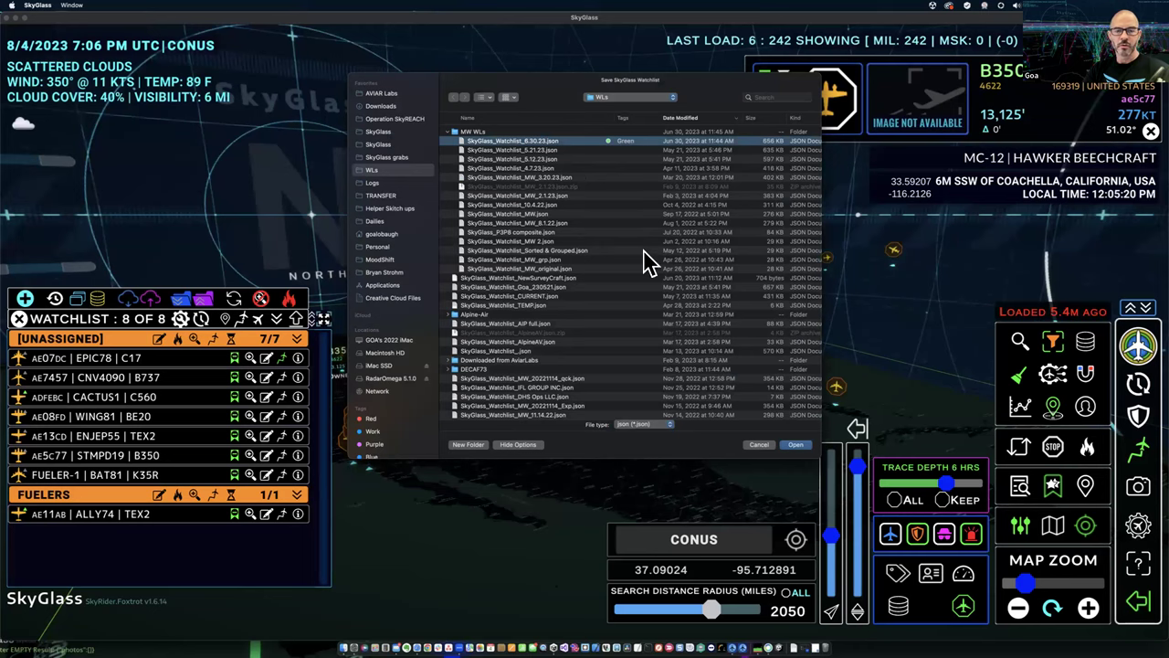
{"action": "left_click", "coordinate": [800, 445]}
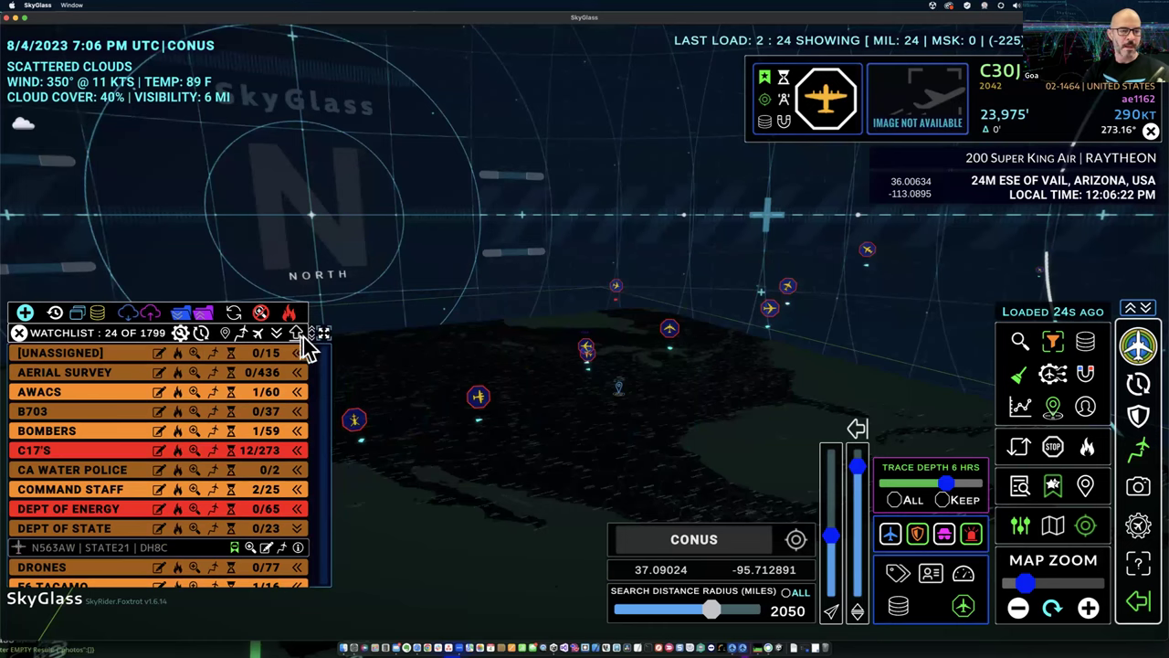
Enlarge the watchlist panel to show its groups in two columns
{"action": "left_click", "coordinate": [323, 334]}
{"action": "left_click_drag", "start_coordinate": [500, 308], "coordinate": [585, 271]}
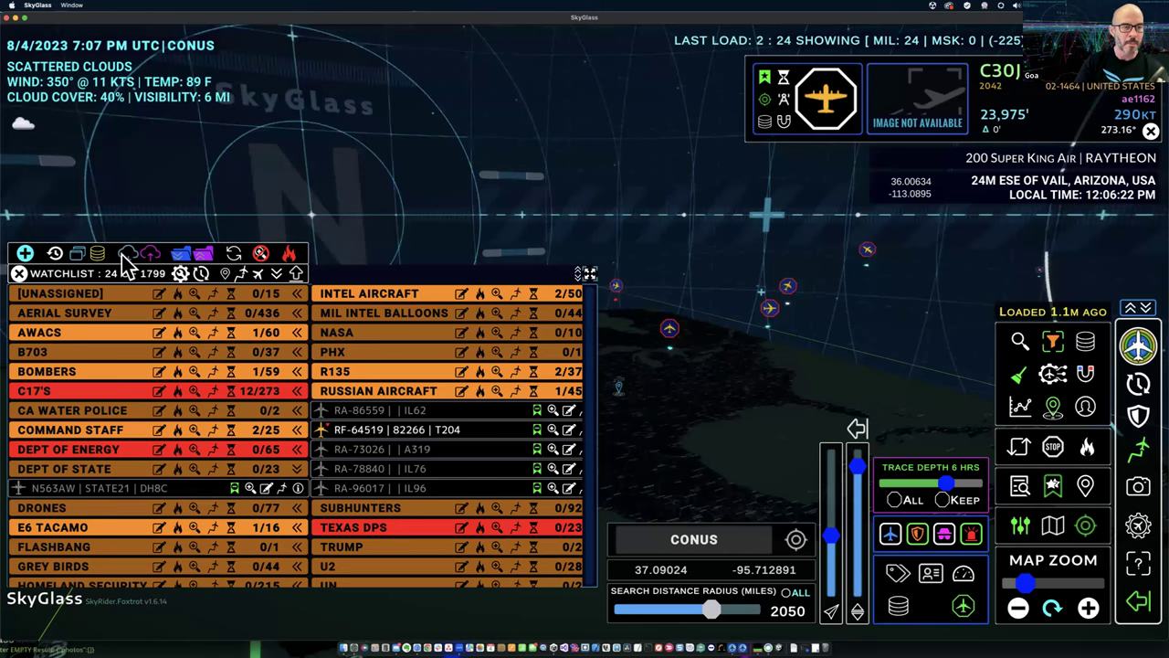
{"action": "left_click_drag", "start_coordinate": [589, 283], "coordinate": [619, 243]}
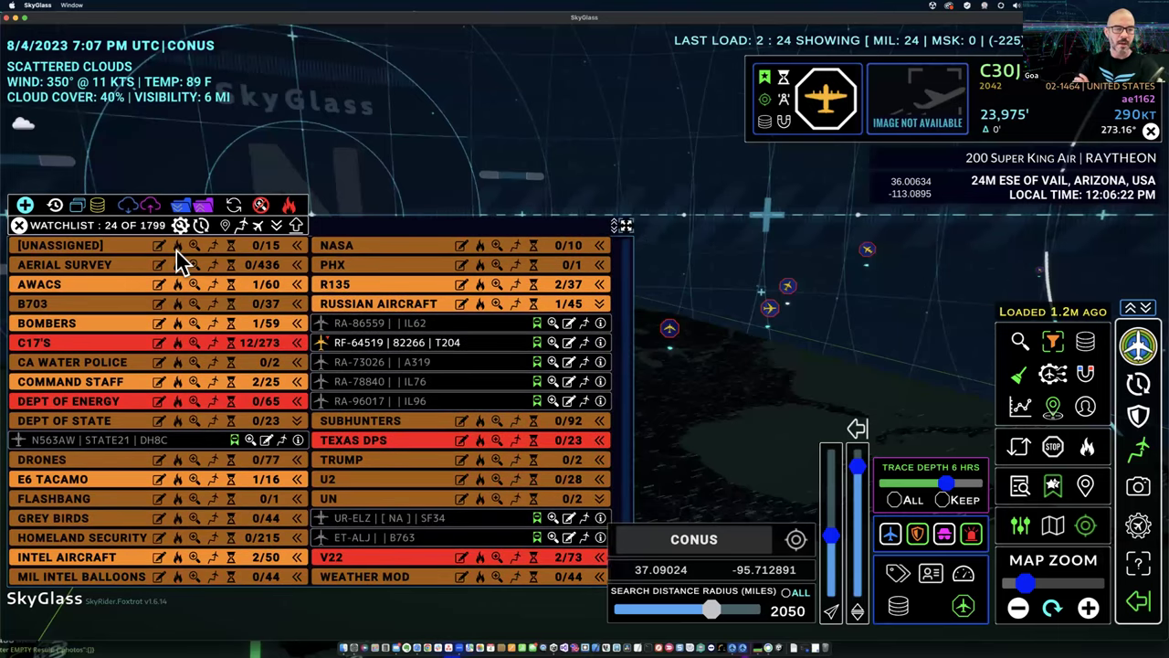
Isolate the BOMBERS group on the map, narrow the watchlist to one column, and cycle the group through hidden back to normal display
{"action": "left_click", "coordinate": [77, 322]}
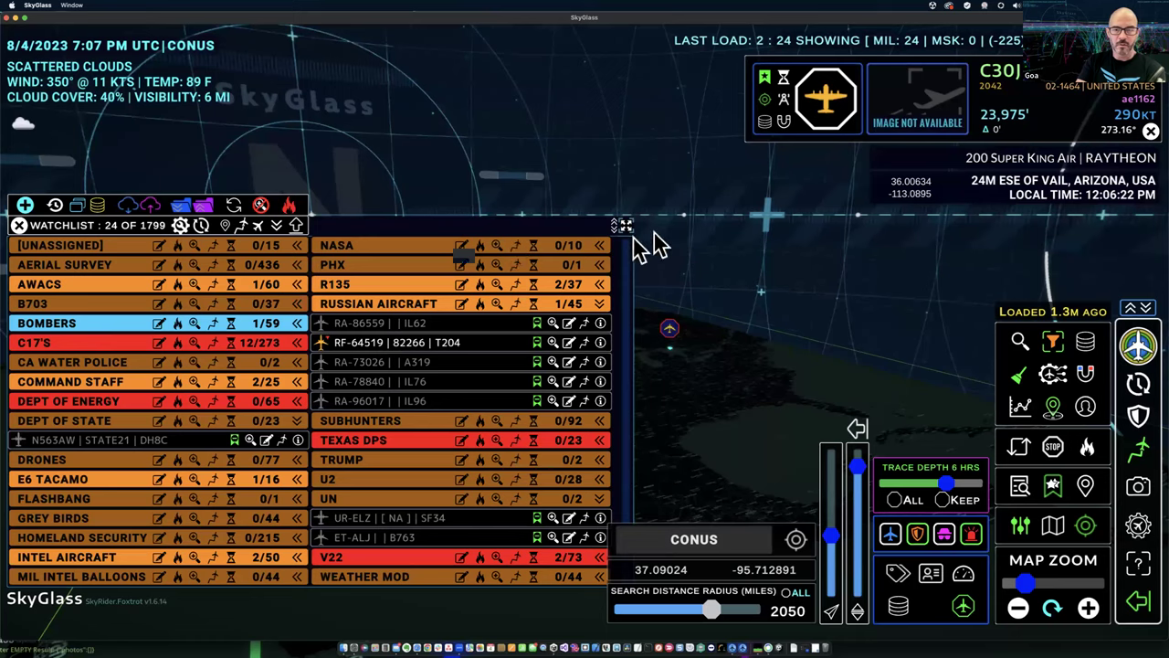
{"action": "left_click_drag", "start_coordinate": [626, 229], "coordinate": [338, 169]}
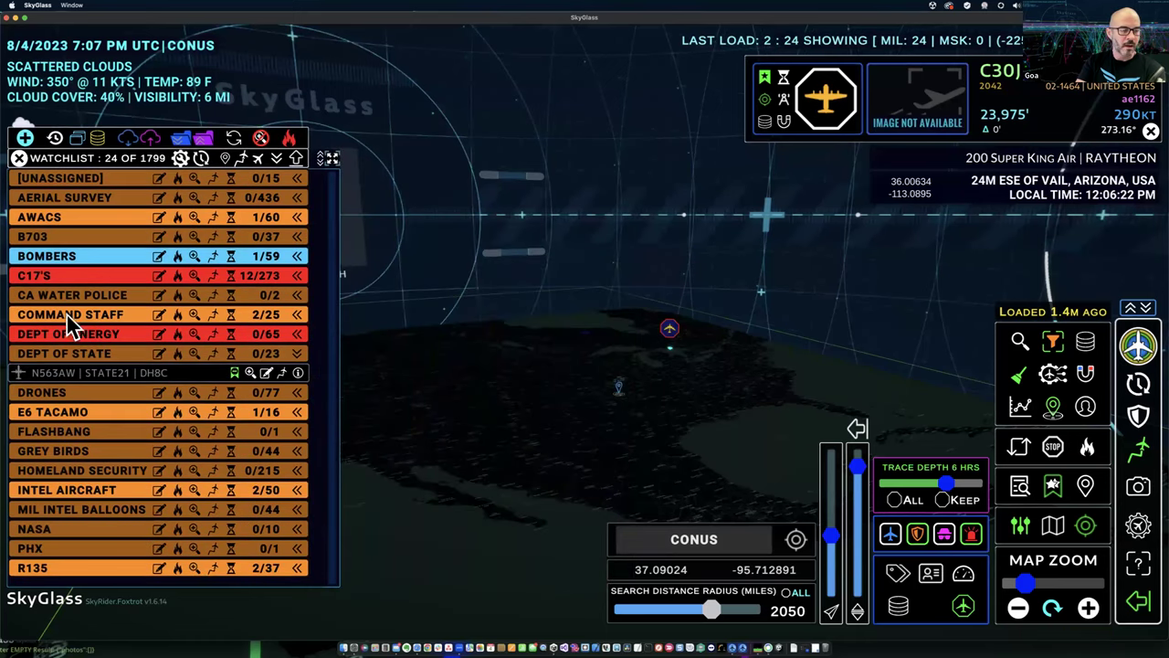
{"action": "left_click", "coordinate": [69, 261]}
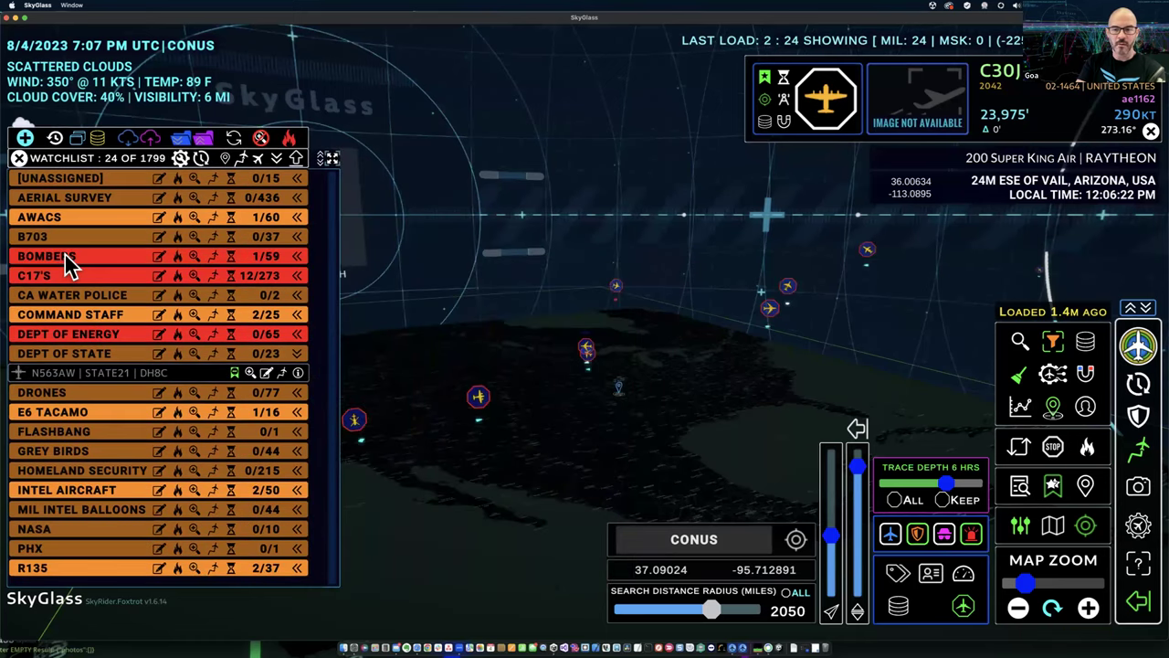
{"action": "left_click", "coordinate": [62, 258]}
{"action": "left_click", "coordinate": [64, 264]}
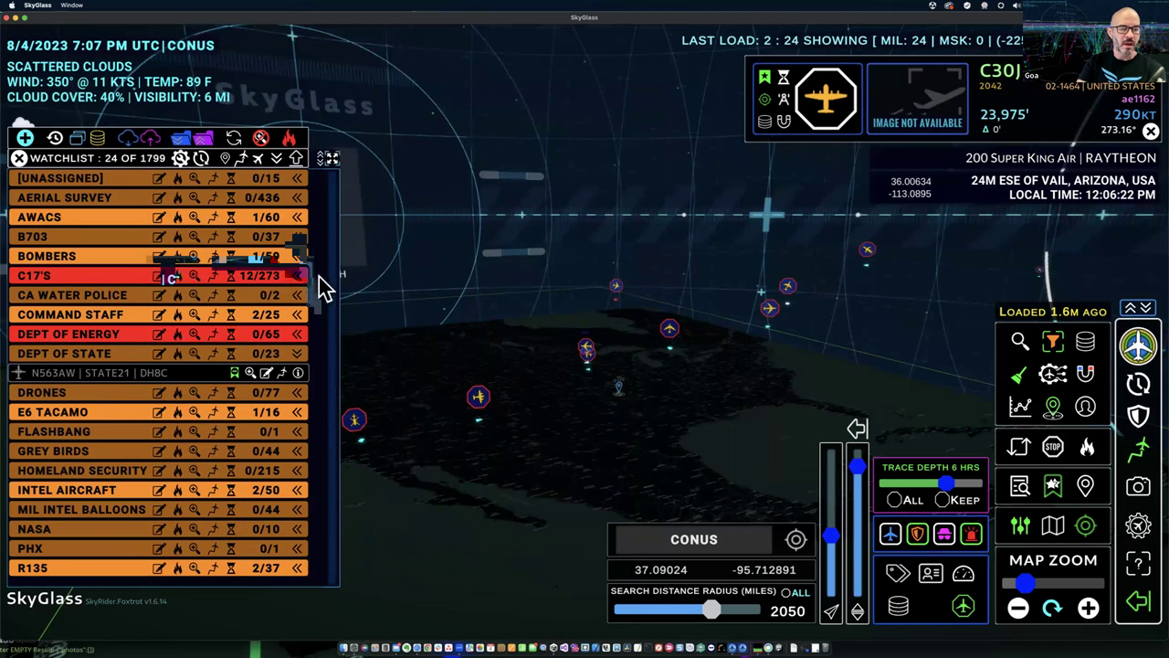
Limit the watchlist to currently active aircraft and expand the unassigned and AWACS groups
{"action": "left_click", "coordinate": [297, 179]}
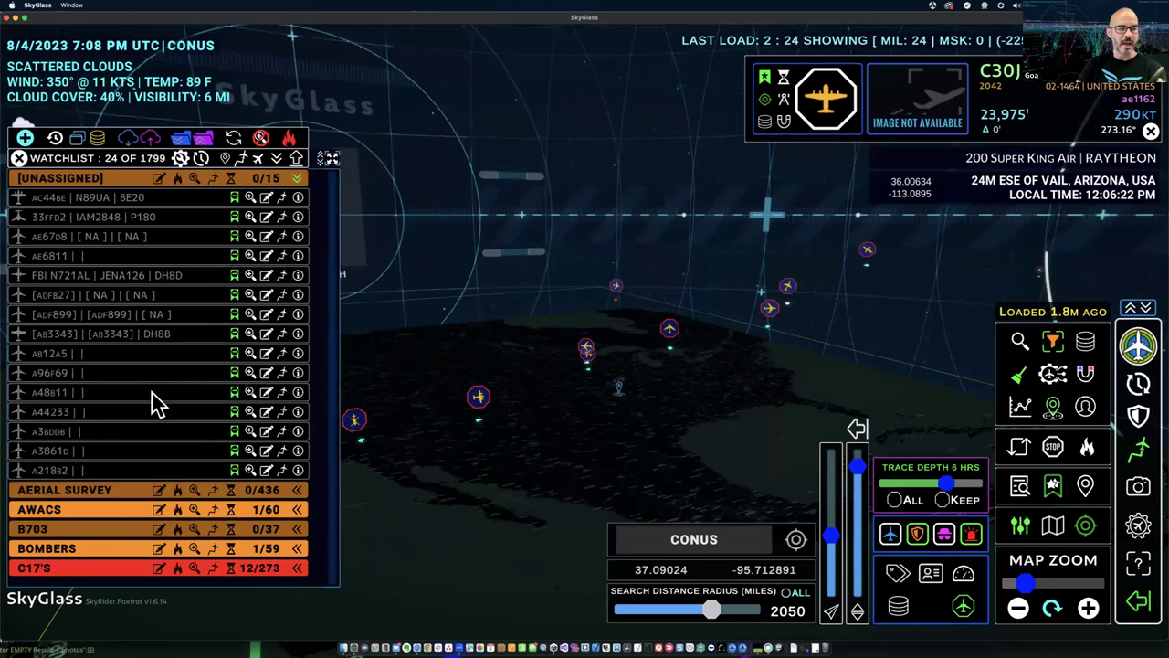
{"action": "left_click_drag", "start_coordinate": [331, 158], "coordinate": [331, 161]}
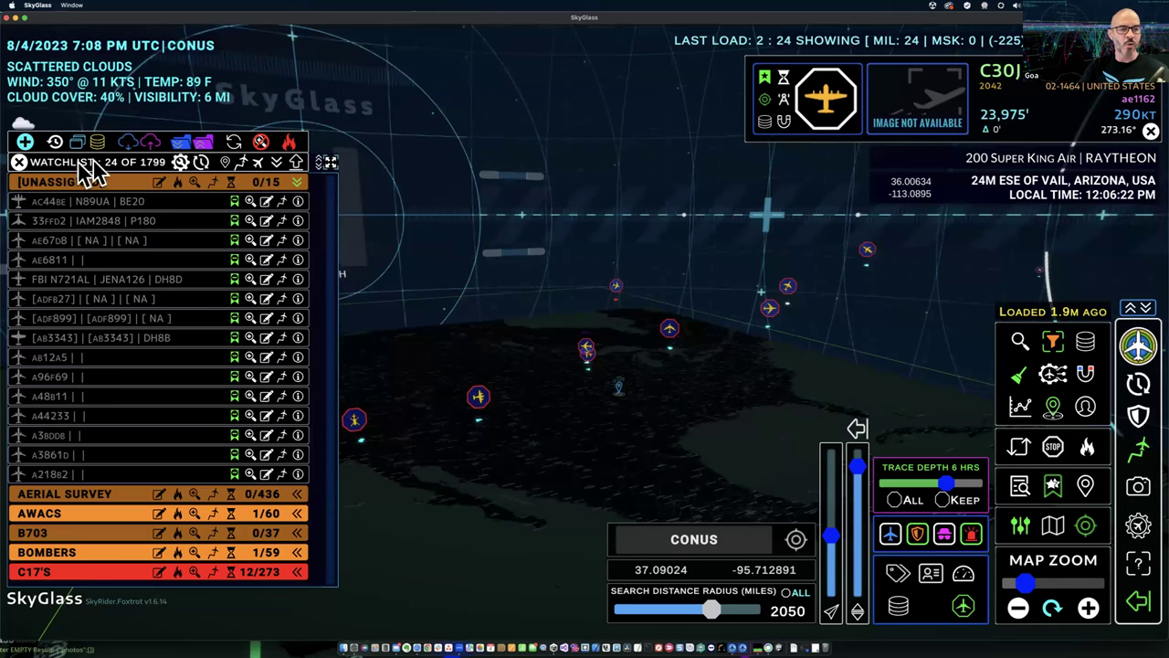
{"action": "left_click", "coordinate": [272, 186]}
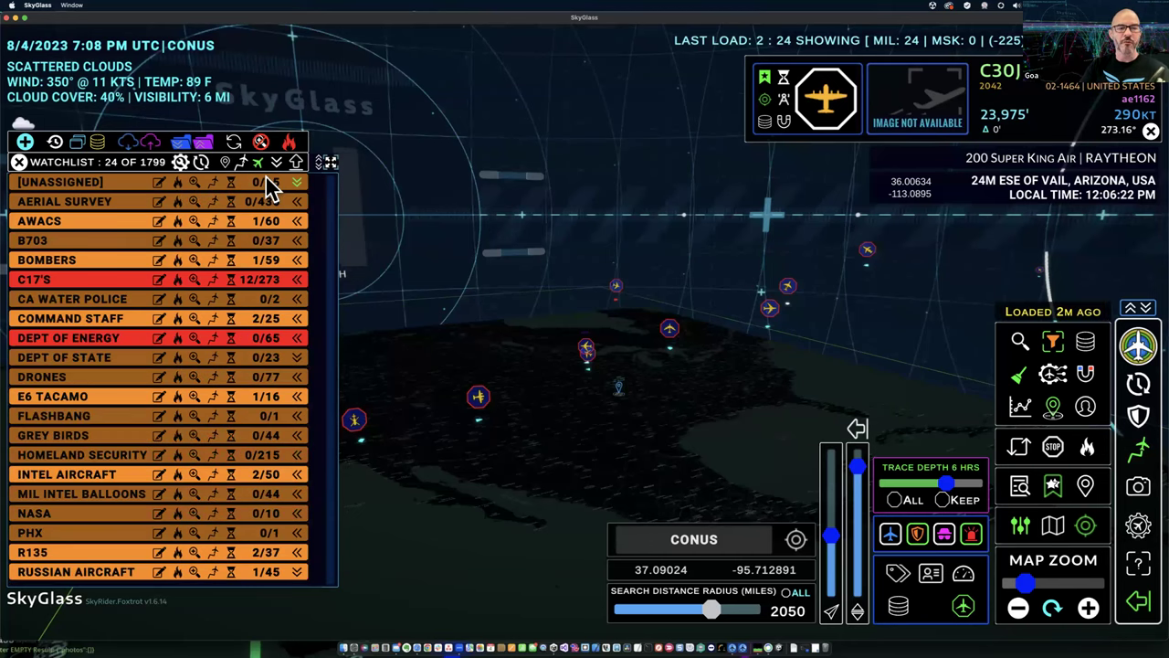
{"action": "left_click", "coordinate": [298, 221]}
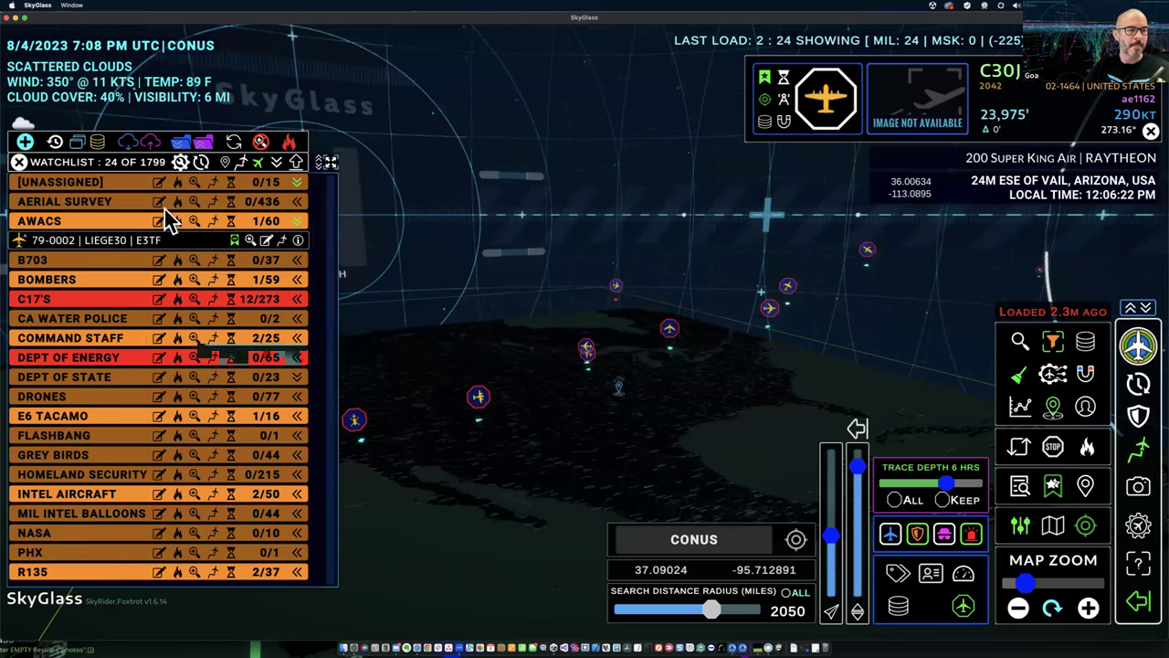
Refresh the watchlist aircraft and widen the watchlist panel to two columns
{"action": "left_click", "coordinate": [234, 151]}
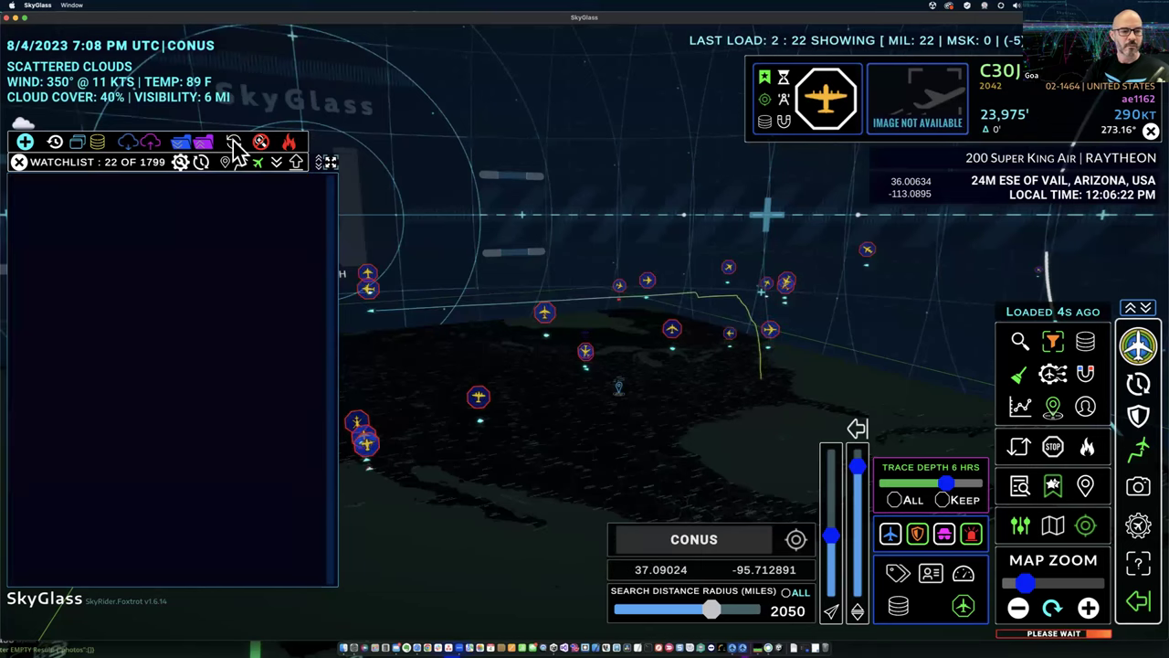
{"action": "left_click", "coordinate": [297, 222]}
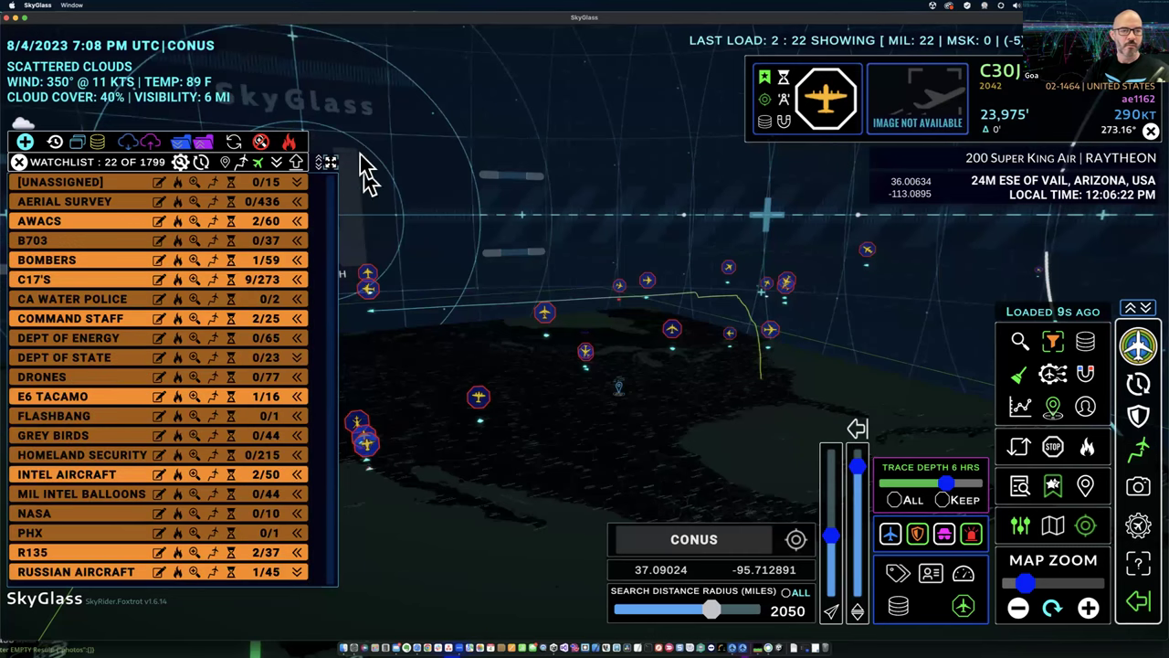
{"action": "left_click", "coordinate": [327, 163]}
{"action": "left_click_drag", "start_coordinate": [598, 179], "coordinate": [680, 245]}
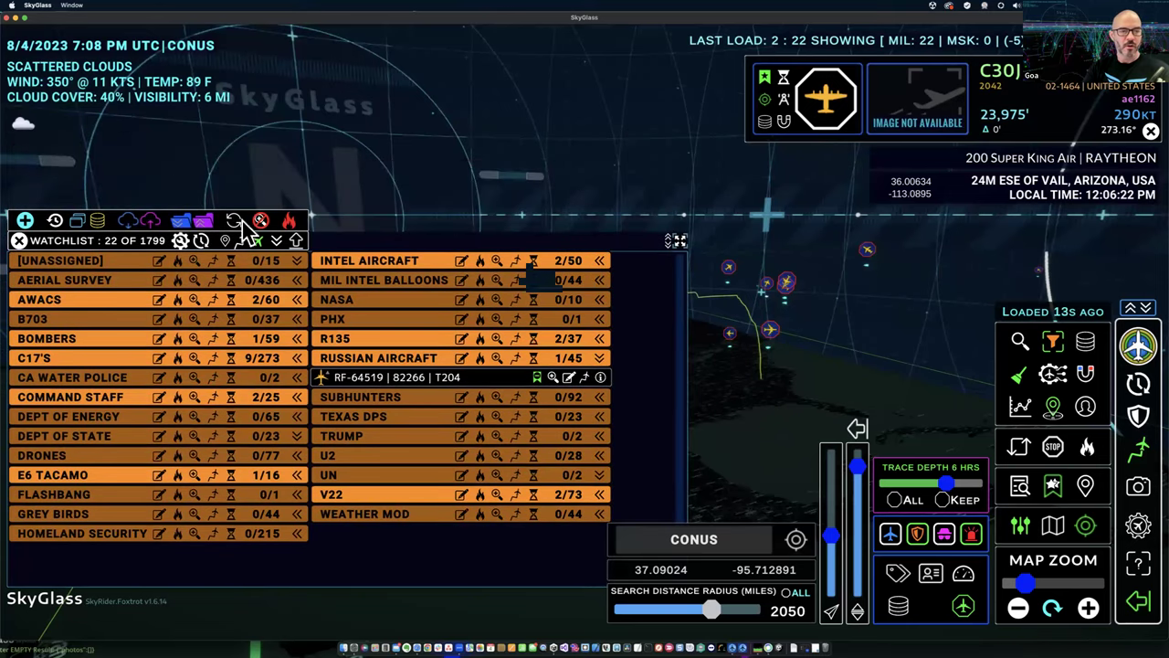
Expand all watchlist groups and fit the list into a single tall column at a smaller interface scale
{"action": "left_click", "coordinate": [277, 243]}
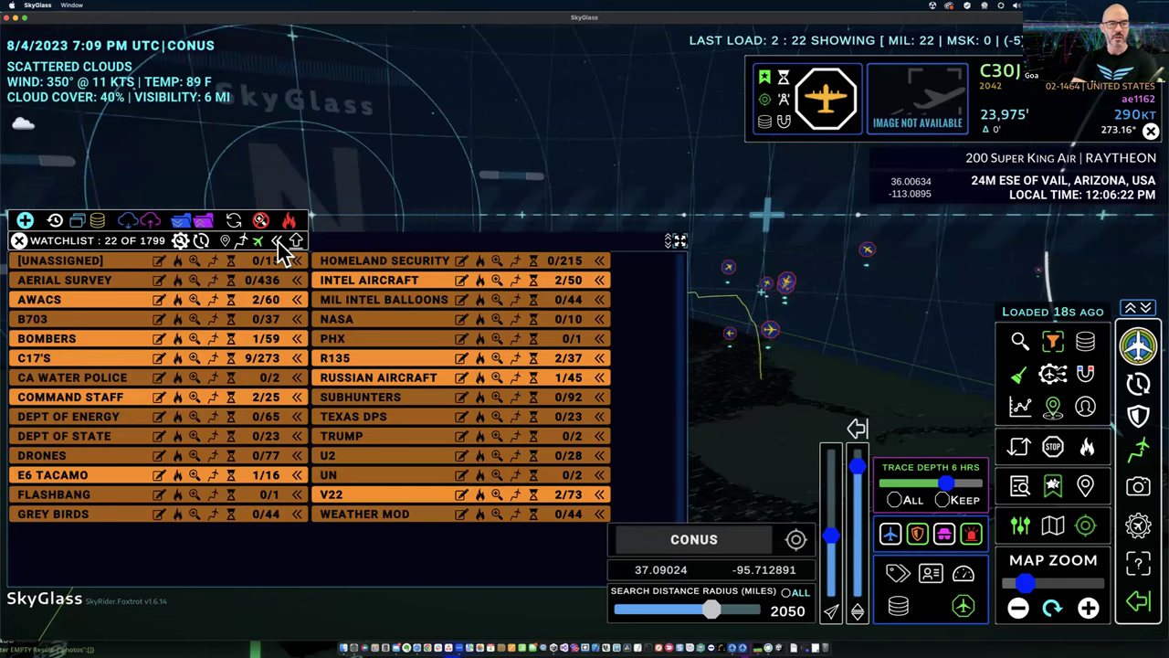
{"action": "left_click", "coordinate": [278, 242]}
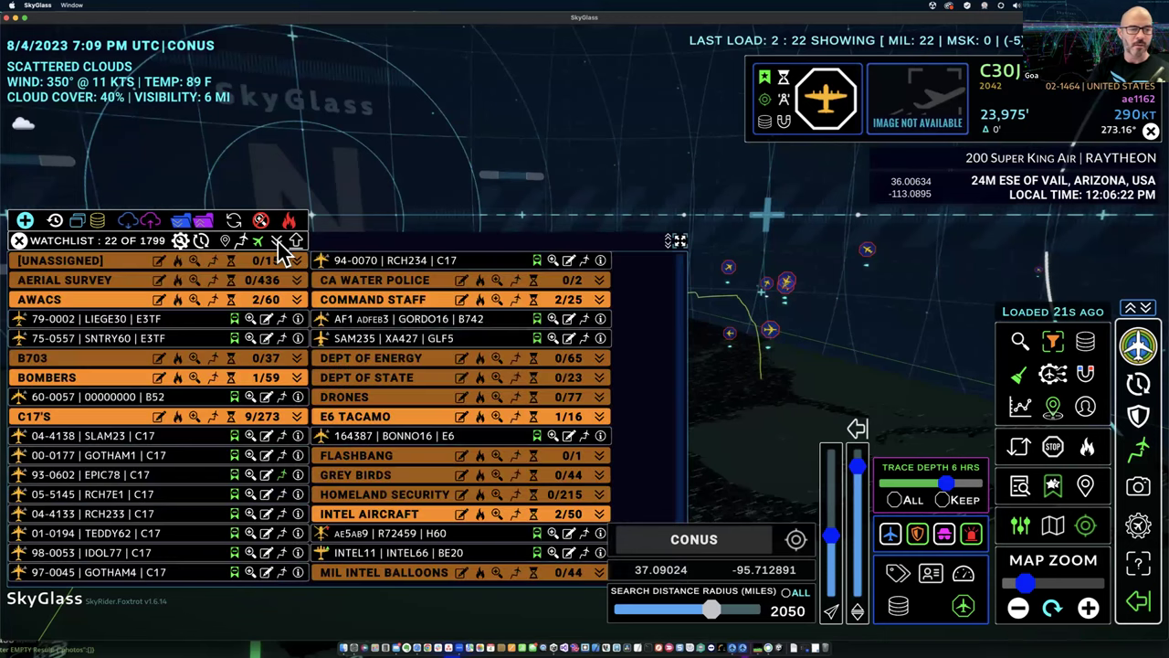
{"action": "left_click_drag", "start_coordinate": [676, 240], "coordinate": [639, 78]}
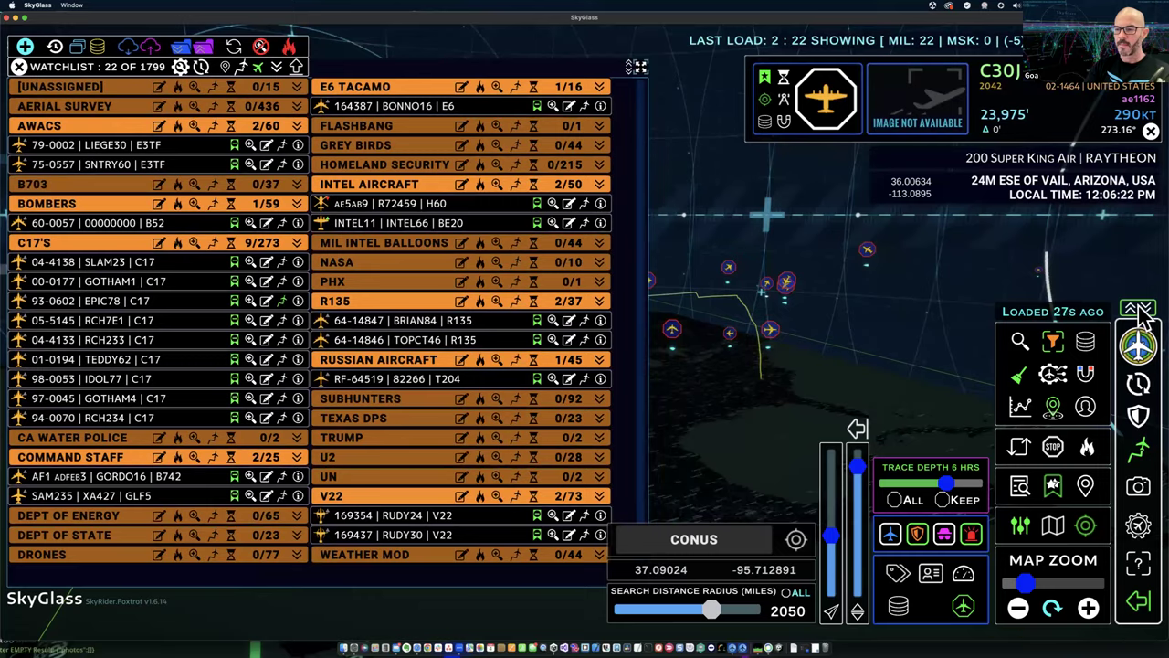
{"action": "left_click", "coordinate": [1141, 311]}
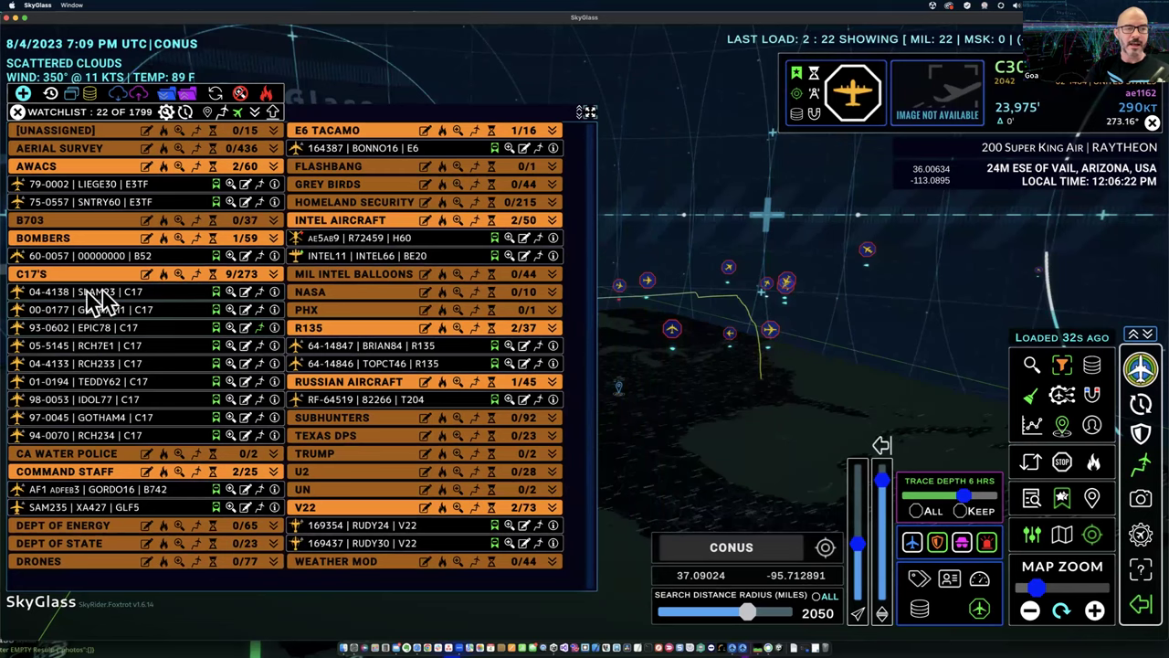
{"action": "left_click", "coordinate": [588, 113]}
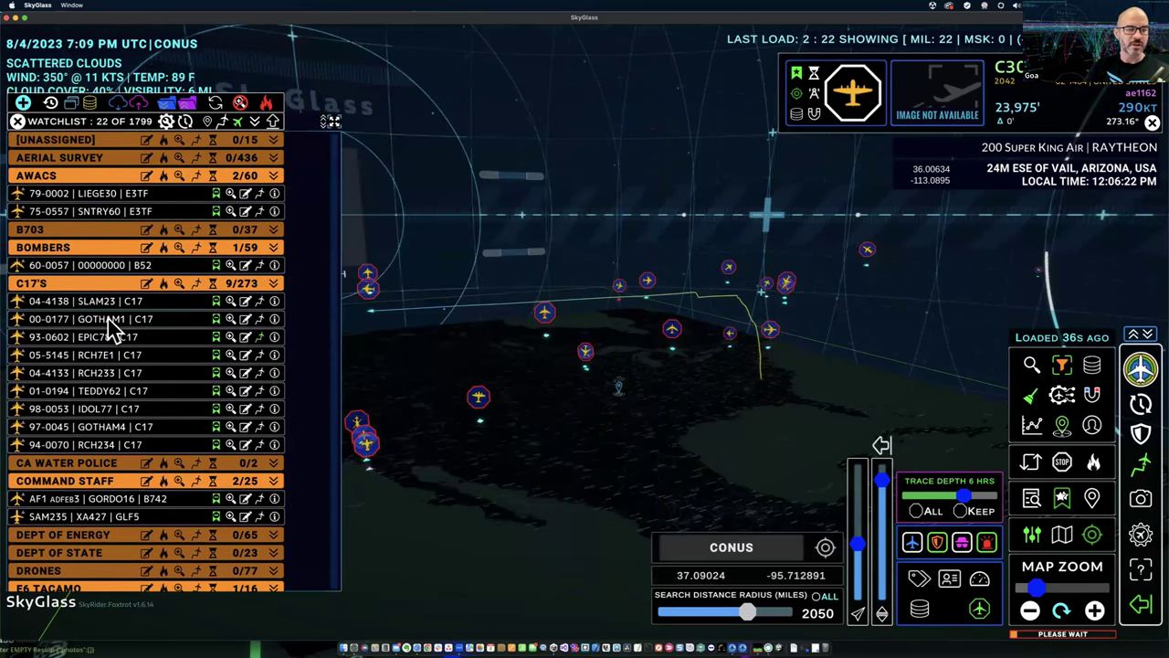
View the C17'S group aircraft GOTHAM1, EPIC78, RCH7E1 and RCH233 on the map one after another
{"action": "left_click", "coordinate": [108, 319]}
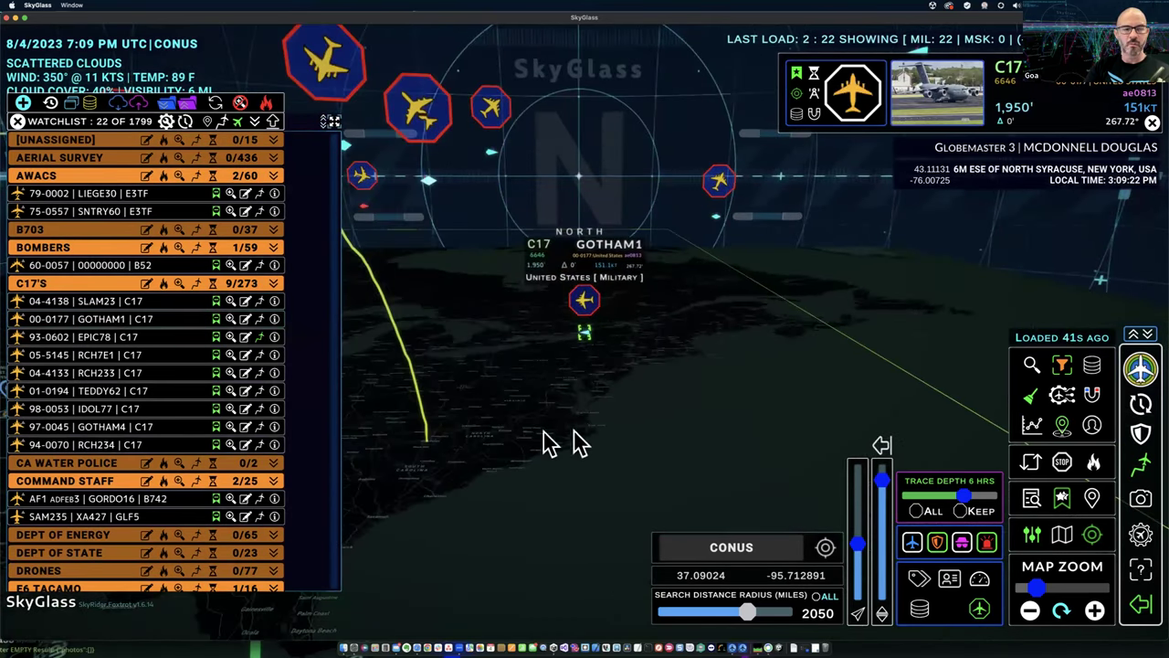
{"action": "left_click", "coordinate": [91, 334]}
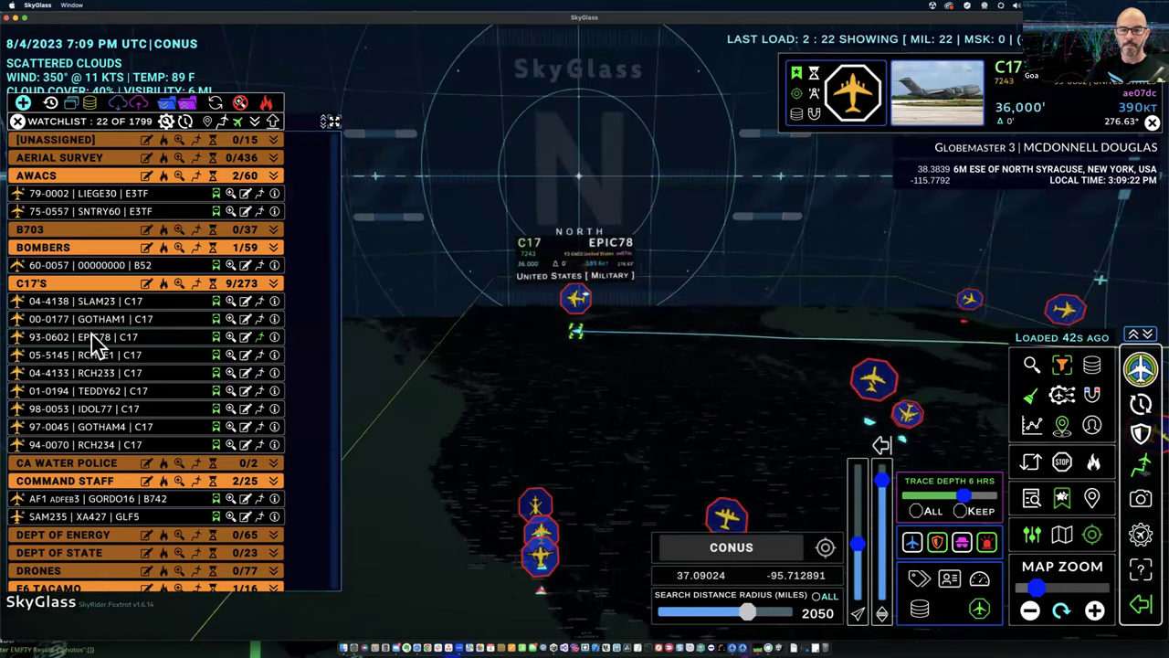
{"action": "left_click", "coordinate": [98, 362]}
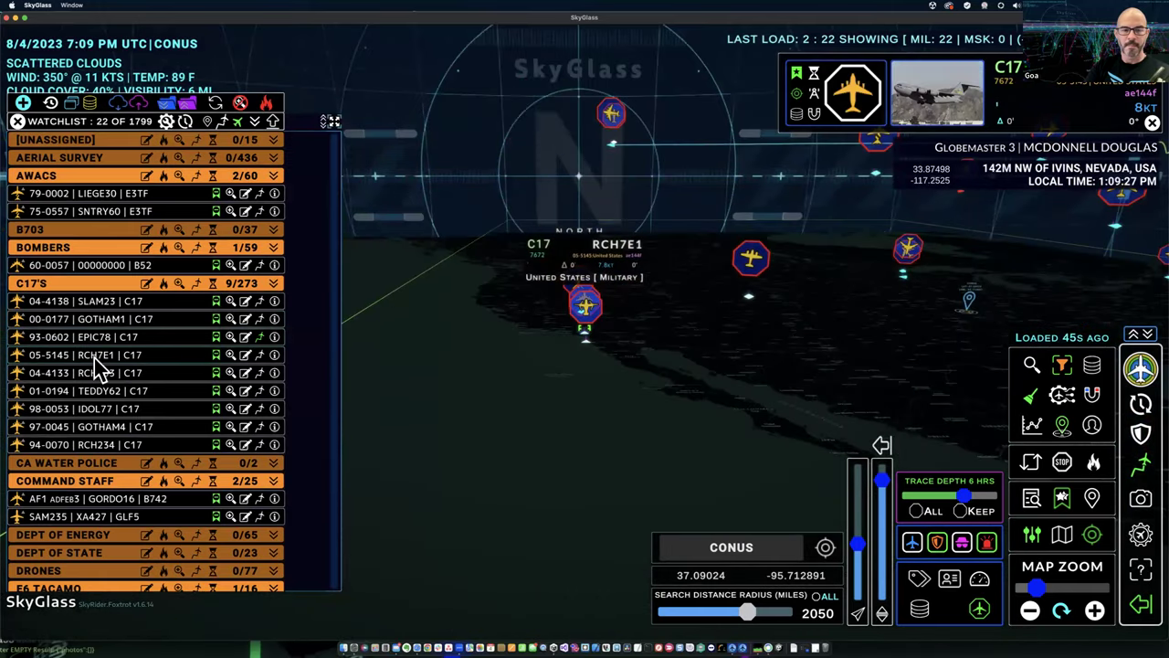
{"action": "left_click", "coordinate": [92, 372]}
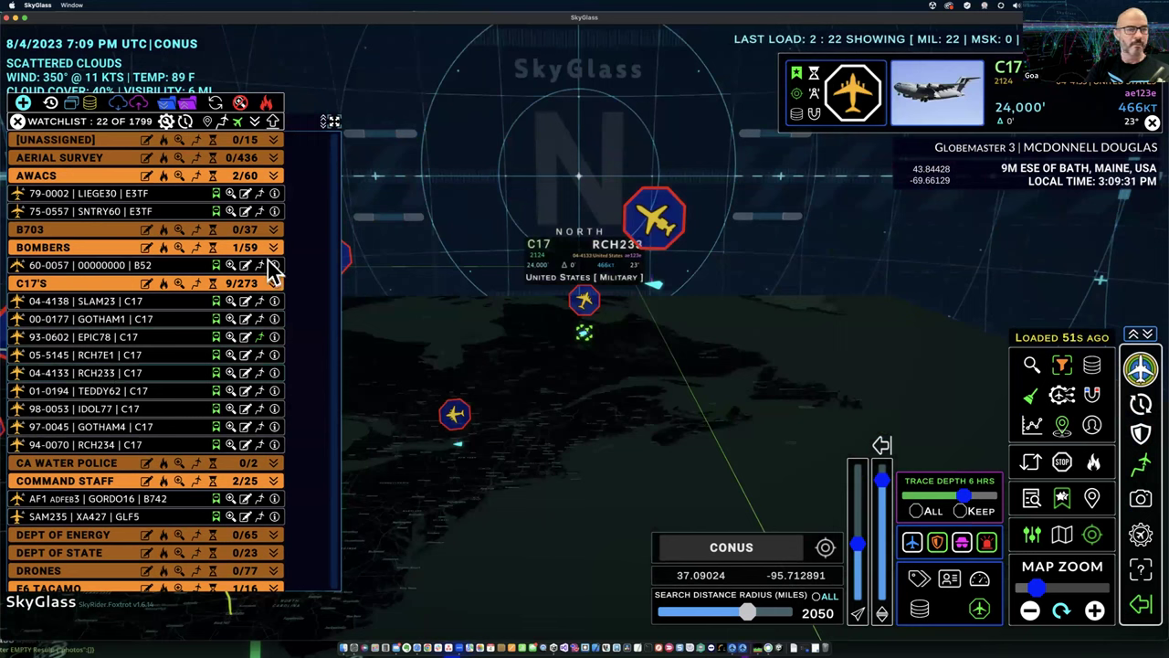
Collapse all watchlist groups and load all of the watchlist's aircraft onto the map
{"action": "left_click", "coordinate": [256, 123]}
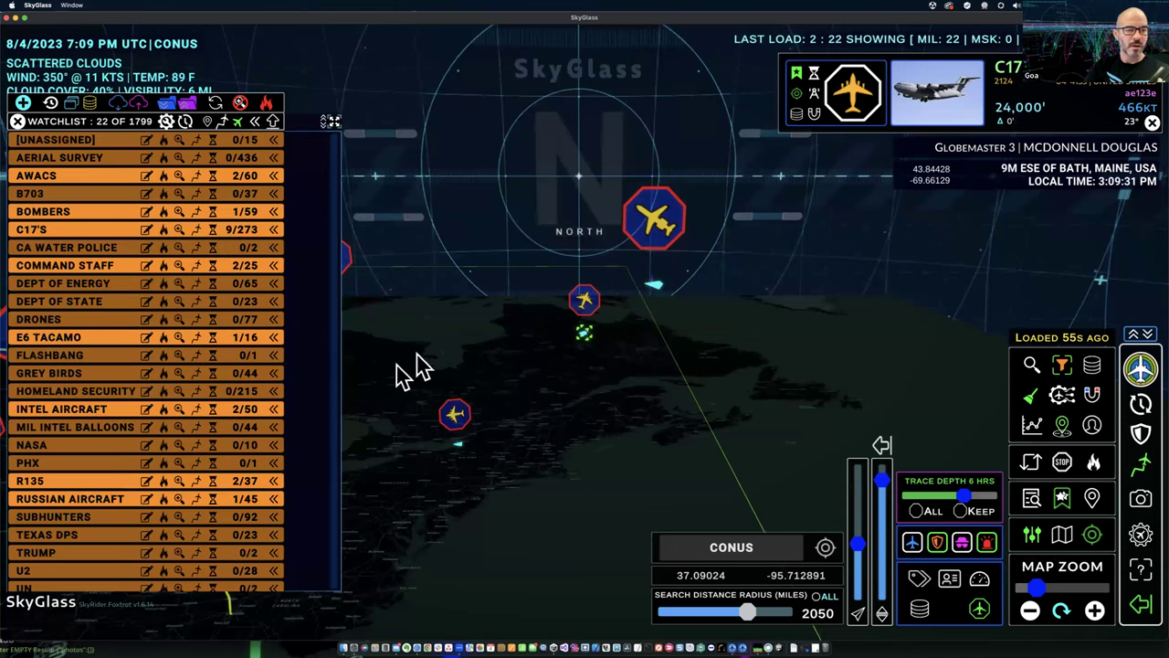
{"action": "left_click_drag", "start_coordinate": [386, 423], "coordinate": [621, 408]}
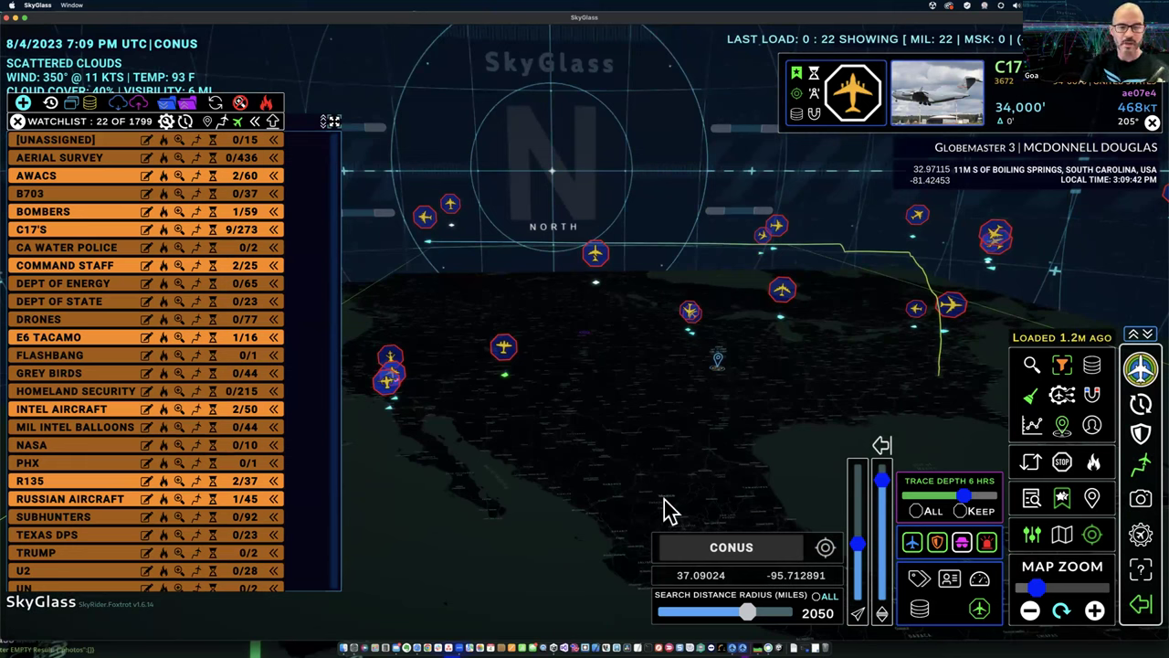
{"action": "left_click", "coordinate": [964, 544]}
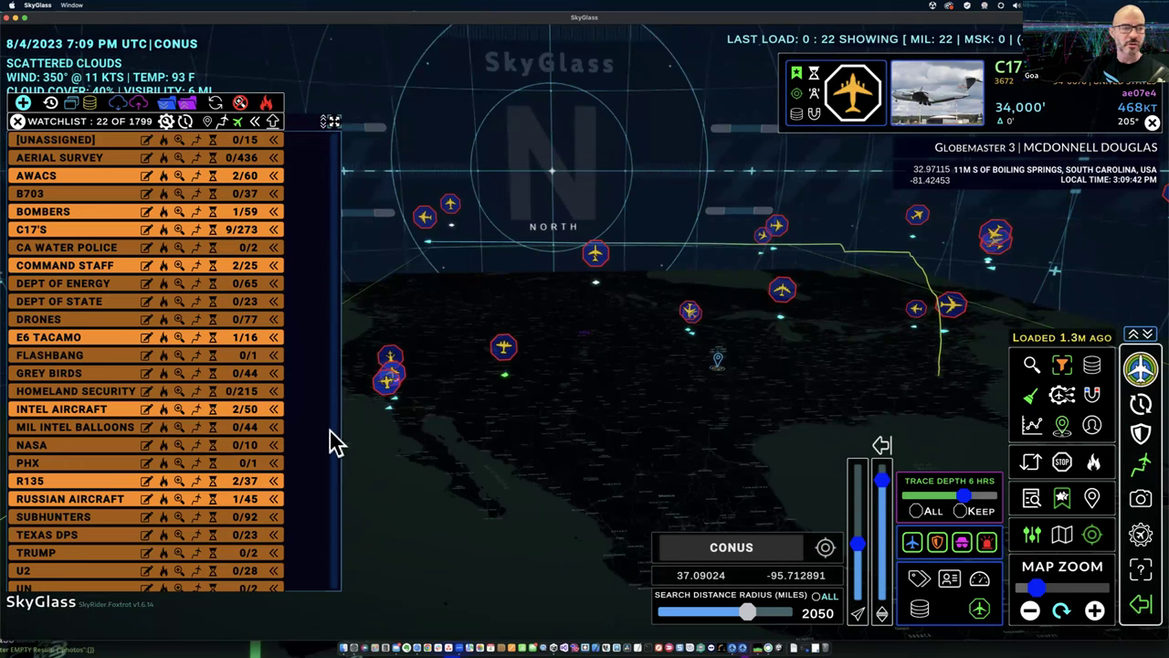
{"action": "left_click", "coordinate": [165, 123]}
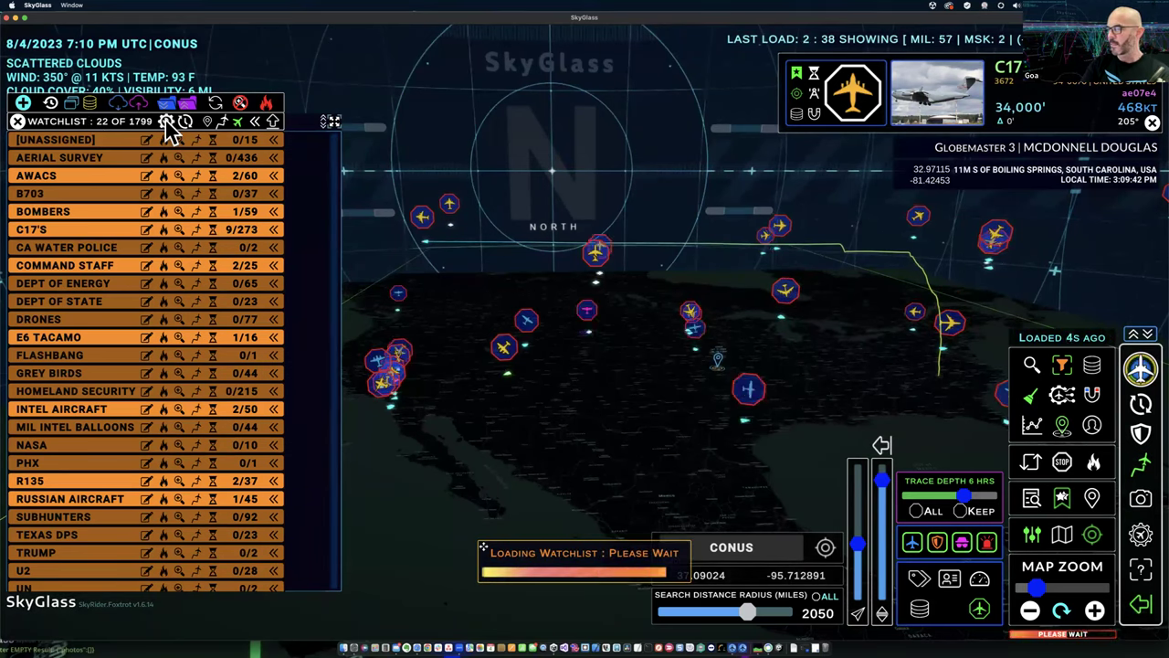
{"action": "left_click_drag", "start_coordinate": [334, 124], "coordinate": [297, 114]}
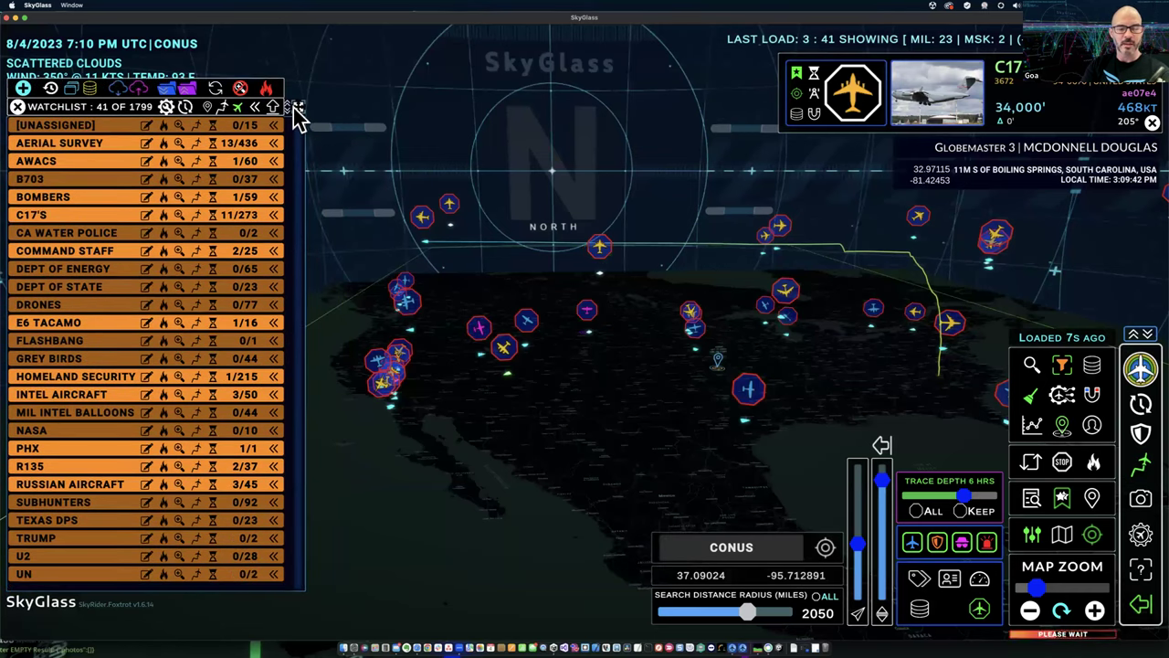
Select the PA23 aircraft N62508 on the map to view its details
{"action": "left_click_drag", "start_coordinate": [530, 466], "coordinate": [695, 420]}
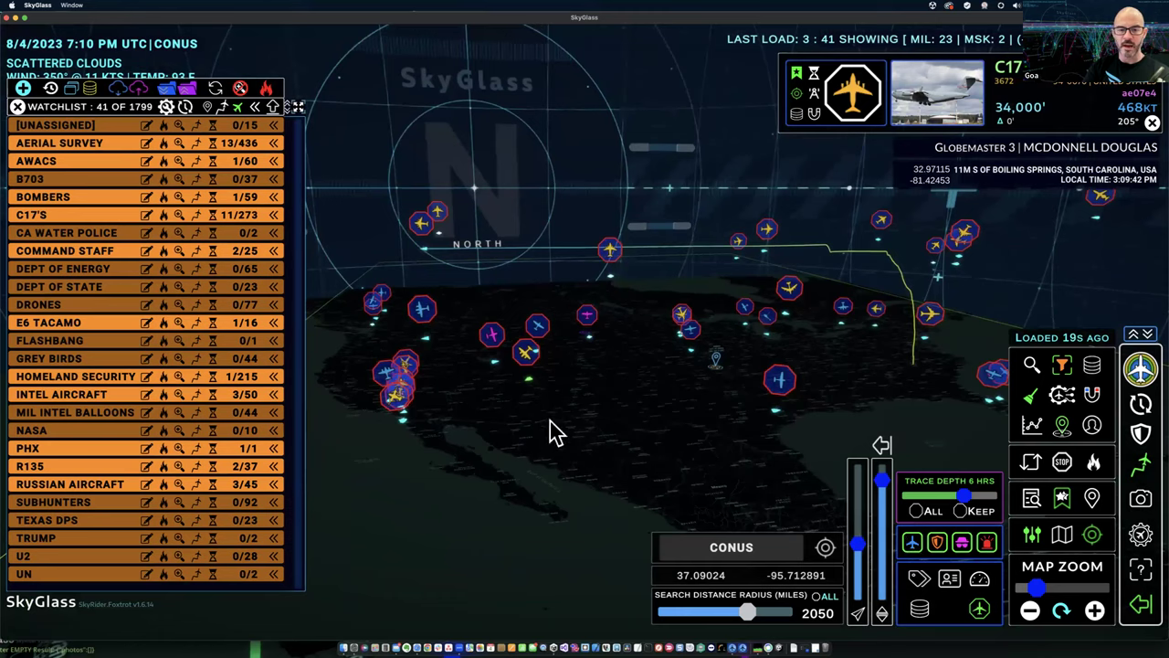
{"action": "left_click_drag", "start_coordinate": [554, 430], "coordinate": [488, 418]}
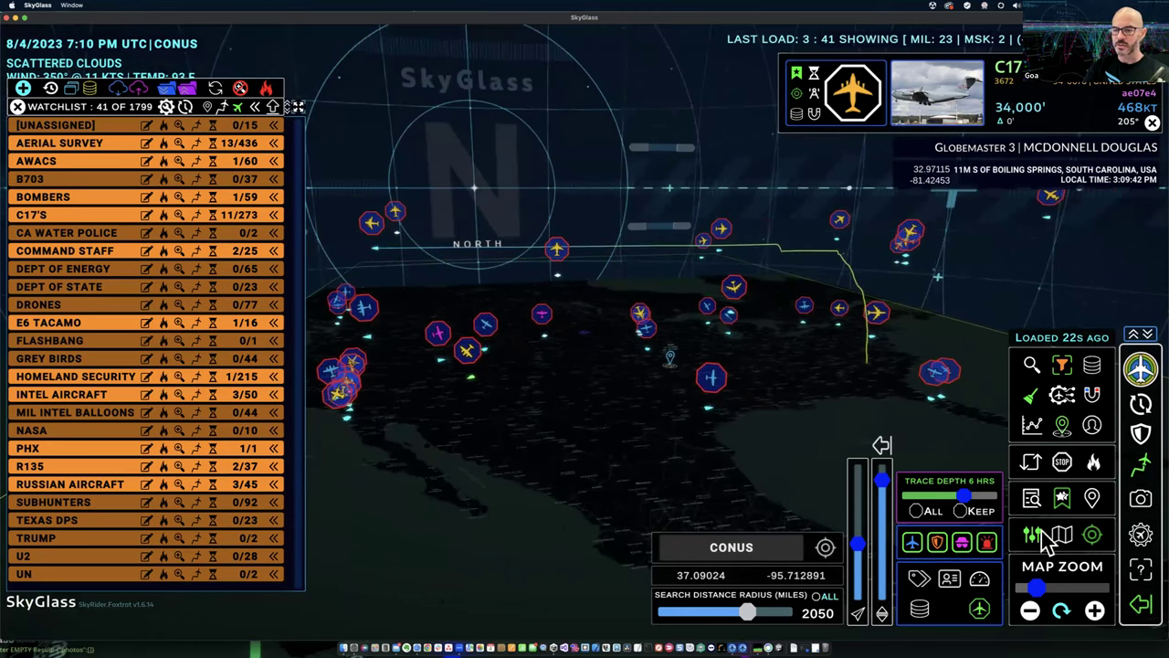
{"action": "left_click", "coordinate": [709, 407]}
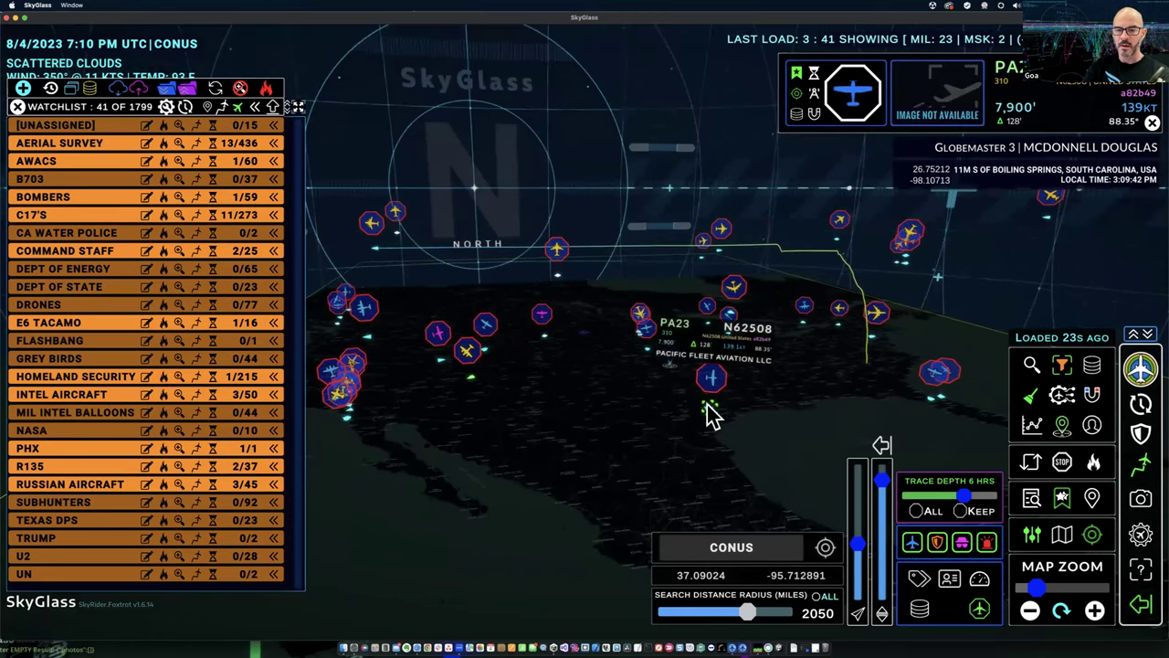
Inspect the labels and locations of PA23 N62508, BE20 INTEL66 and T206 N452DD on the map
{"action": "left_click_drag", "start_coordinate": [699, 444], "coordinate": [705, 405]}
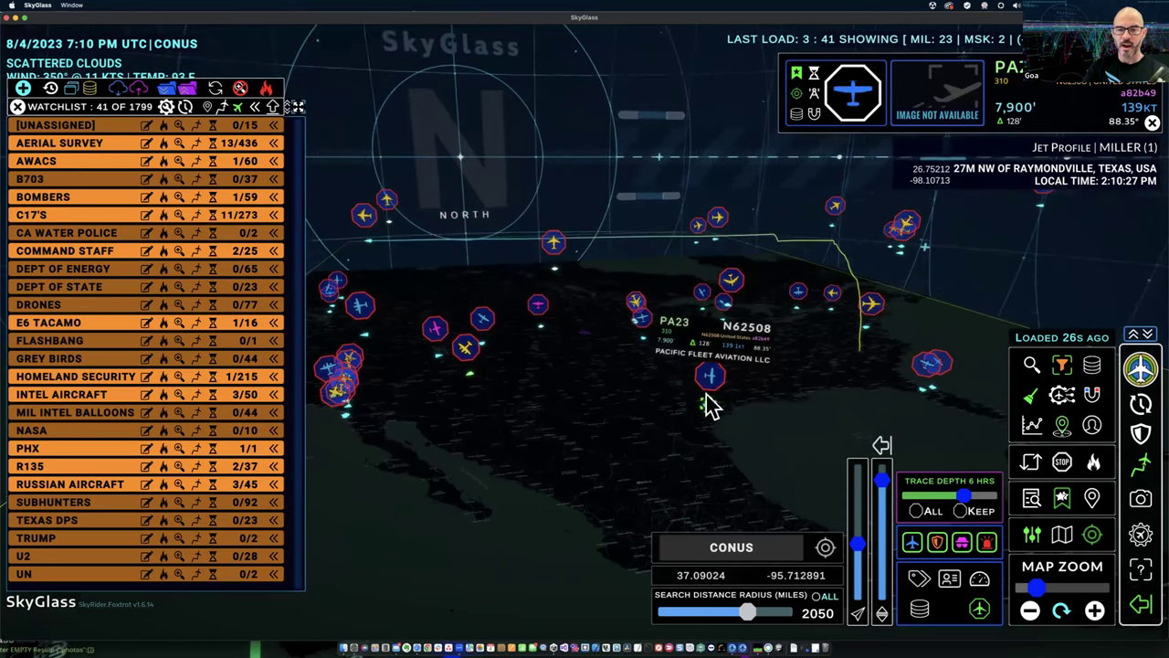
{"action": "mouse_move", "coordinate": [548, 258]}
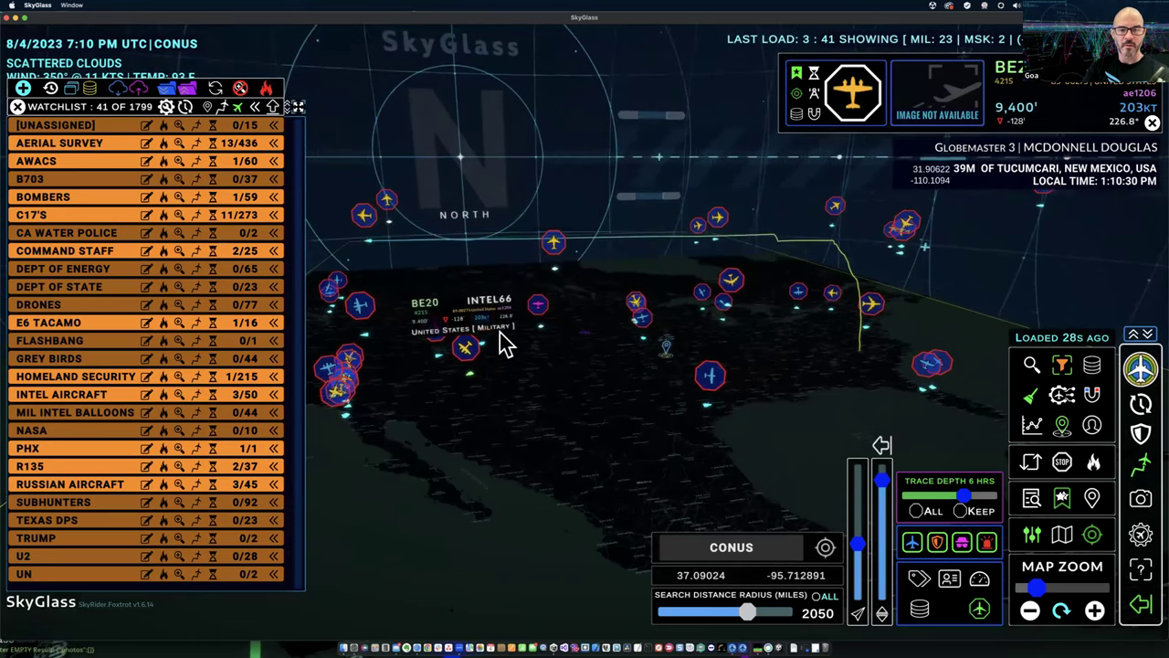
{"action": "mouse_move", "coordinate": [540, 331]}
{"action": "mouse_move", "coordinate": [441, 364]}
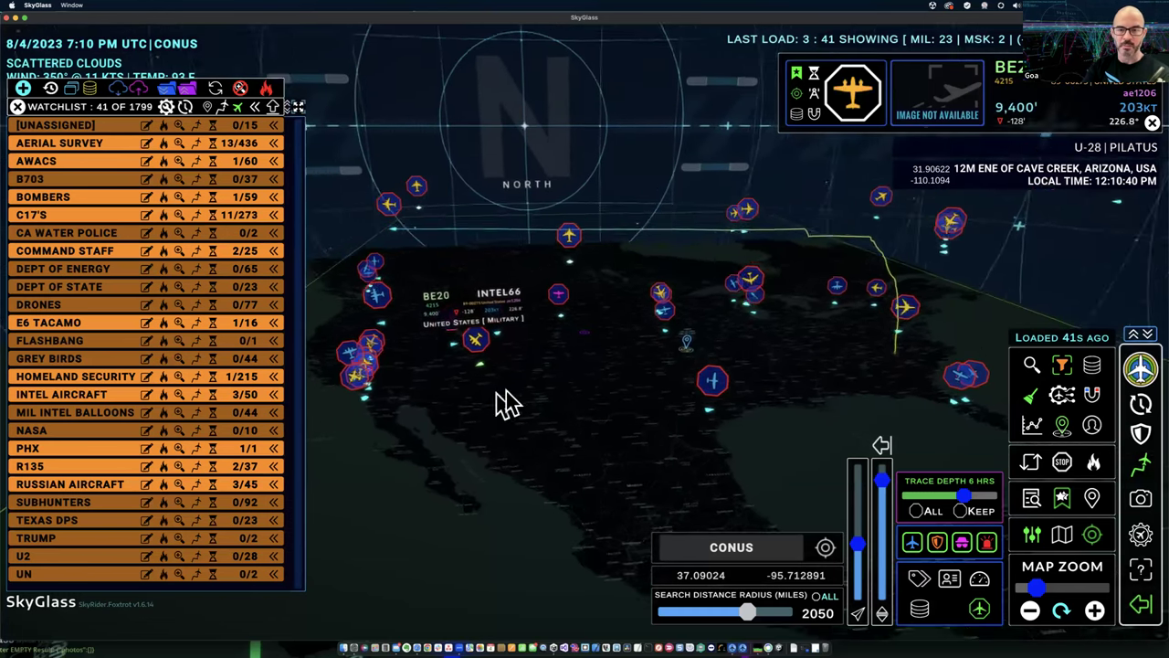
{"action": "left_click", "coordinate": [711, 411]}
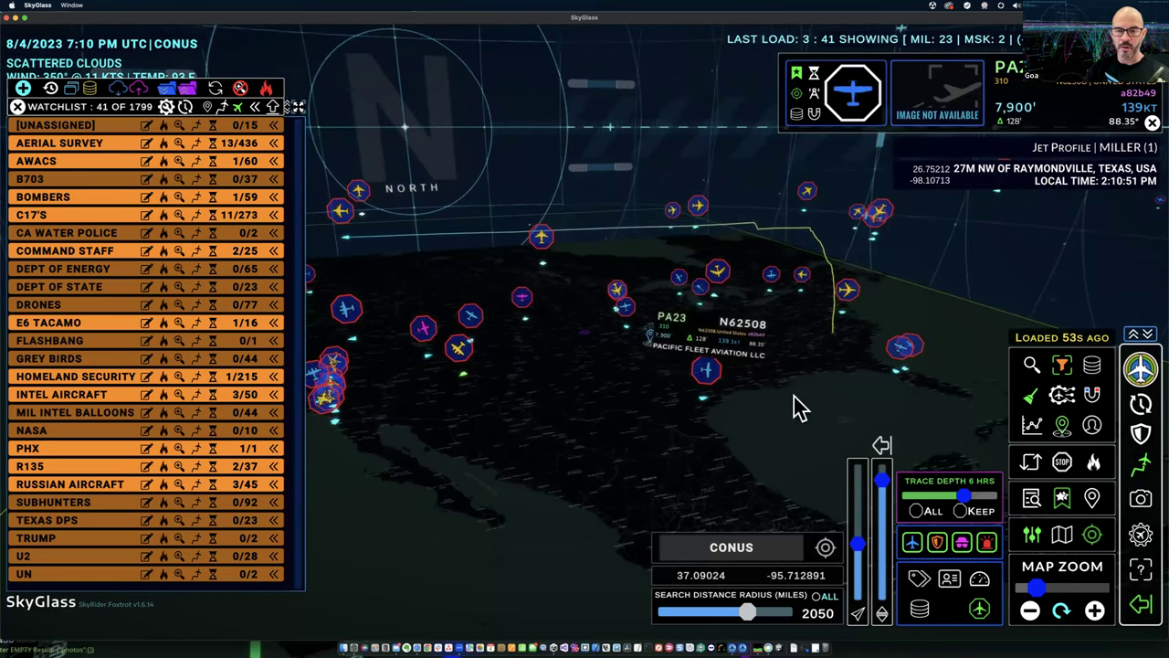
{"action": "left_click", "coordinate": [627, 332]}
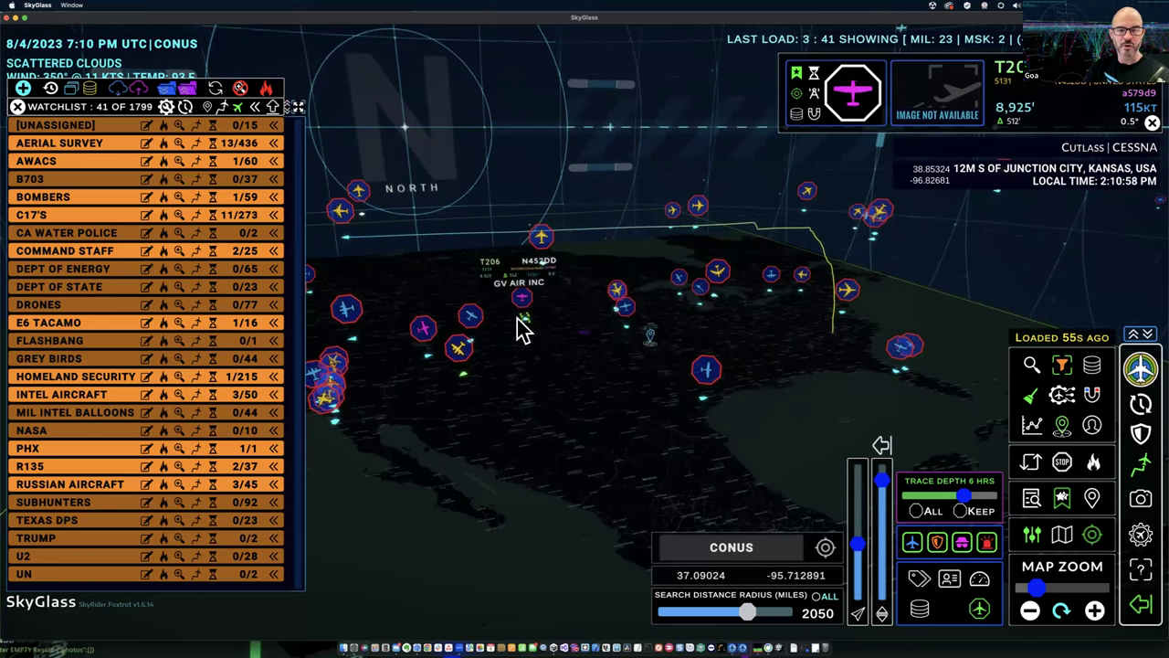
{"action": "mouse_move", "coordinate": [703, 402]}
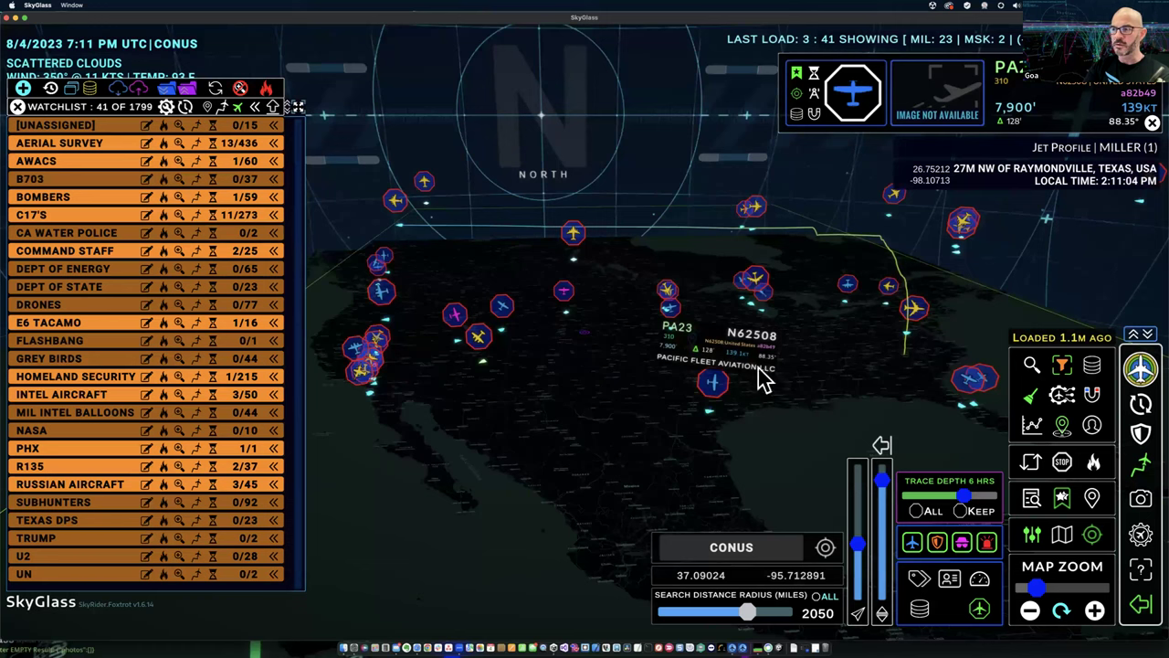
Turn on database registration details for aircraft and inspect T206 N33192 and the P-2006T over Florida
{"action": "left_click", "coordinate": [796, 115]}
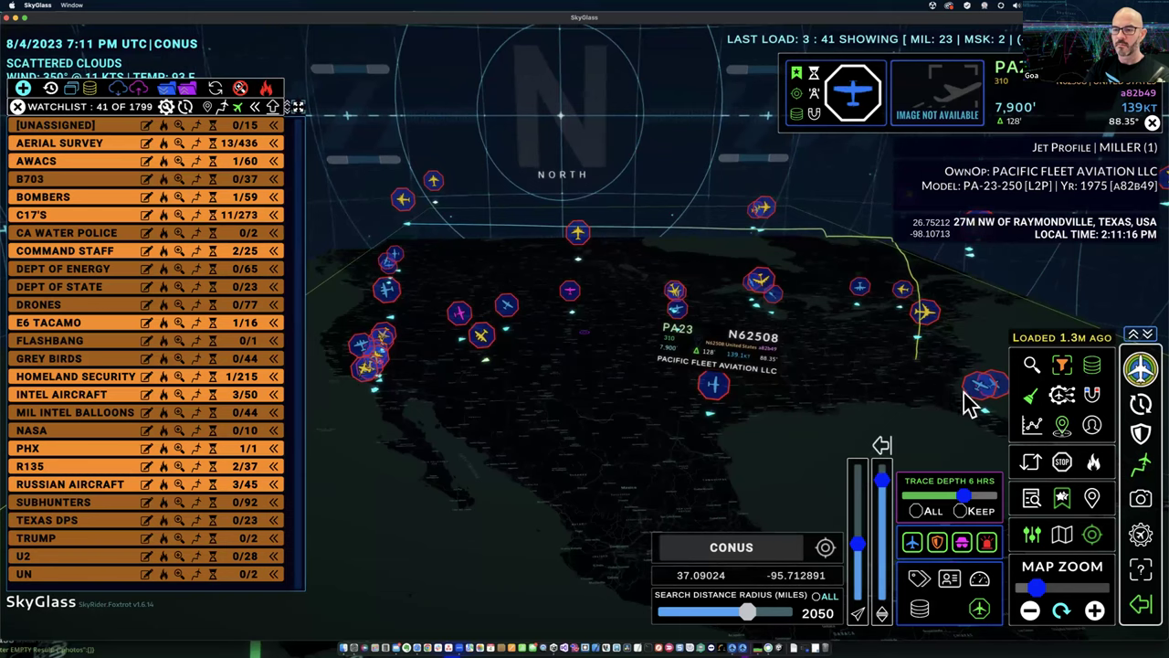
{"action": "mouse_move", "coordinate": [975, 417]}
{"action": "left_click_drag", "start_coordinate": [968, 416], "coordinate": [665, 386]}
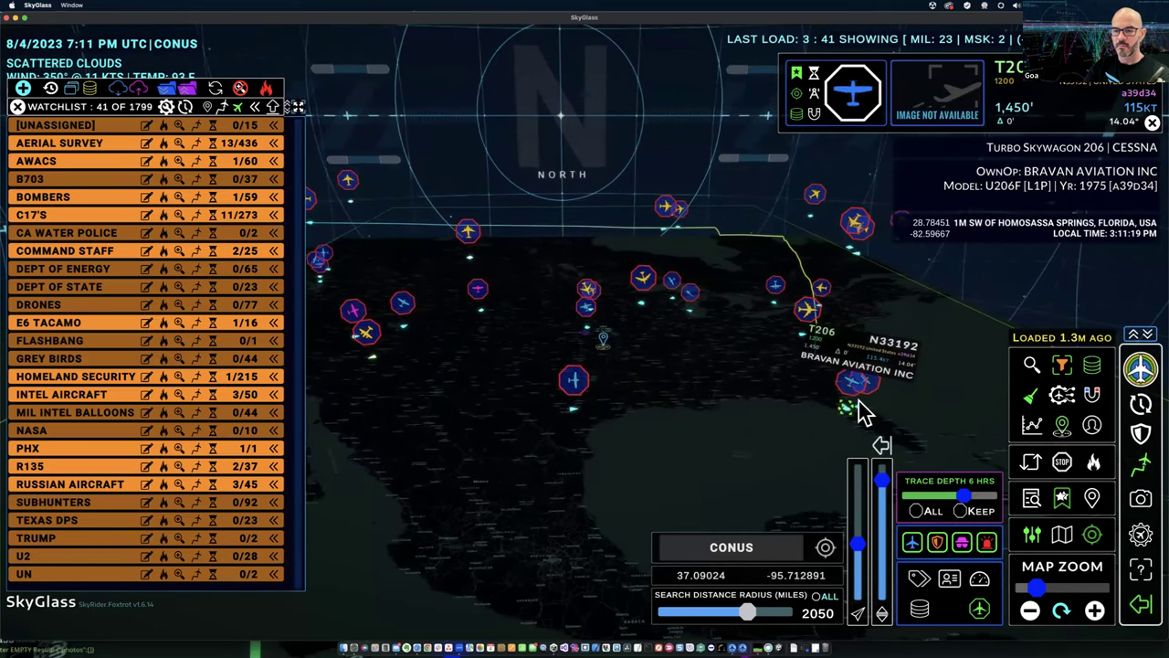
{"action": "left_click_drag", "start_coordinate": [840, 408], "coordinate": [804, 408]}
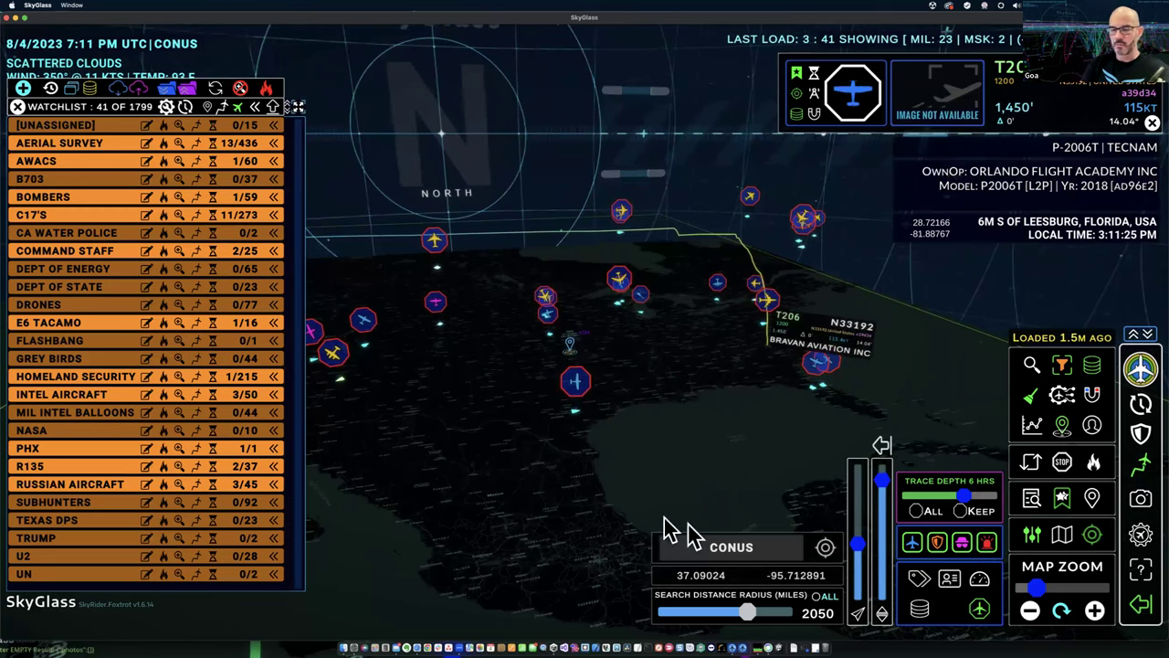
{"action": "left_click_drag", "start_coordinate": [782, 444], "coordinate": [877, 464]}
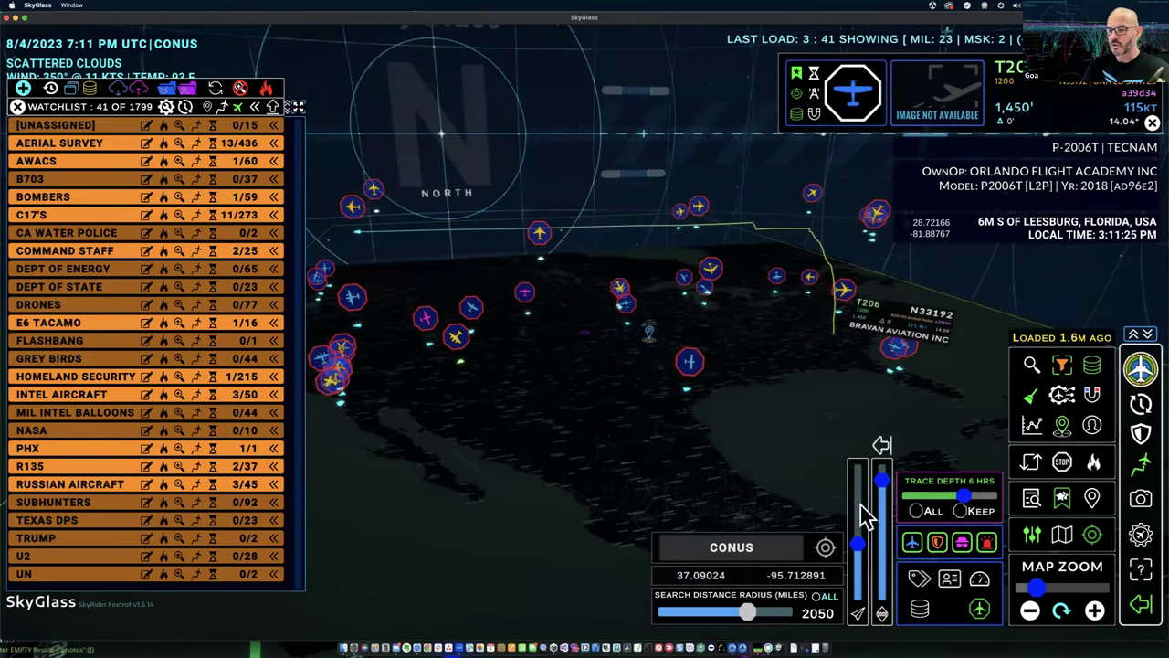
List the loaded aircraft by type and show only the C17s, rearranging the types and aircraft lists beside the watchlist
{"action": "left_click", "coordinate": [1033, 496]}
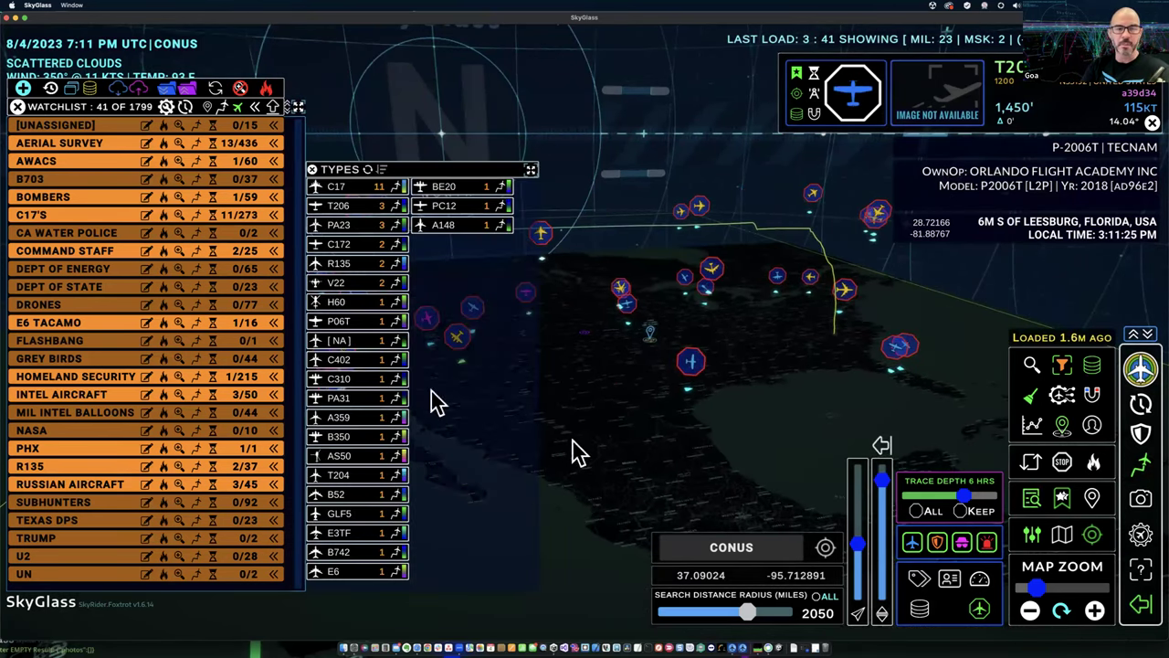
{"action": "left_click", "coordinate": [333, 185]}
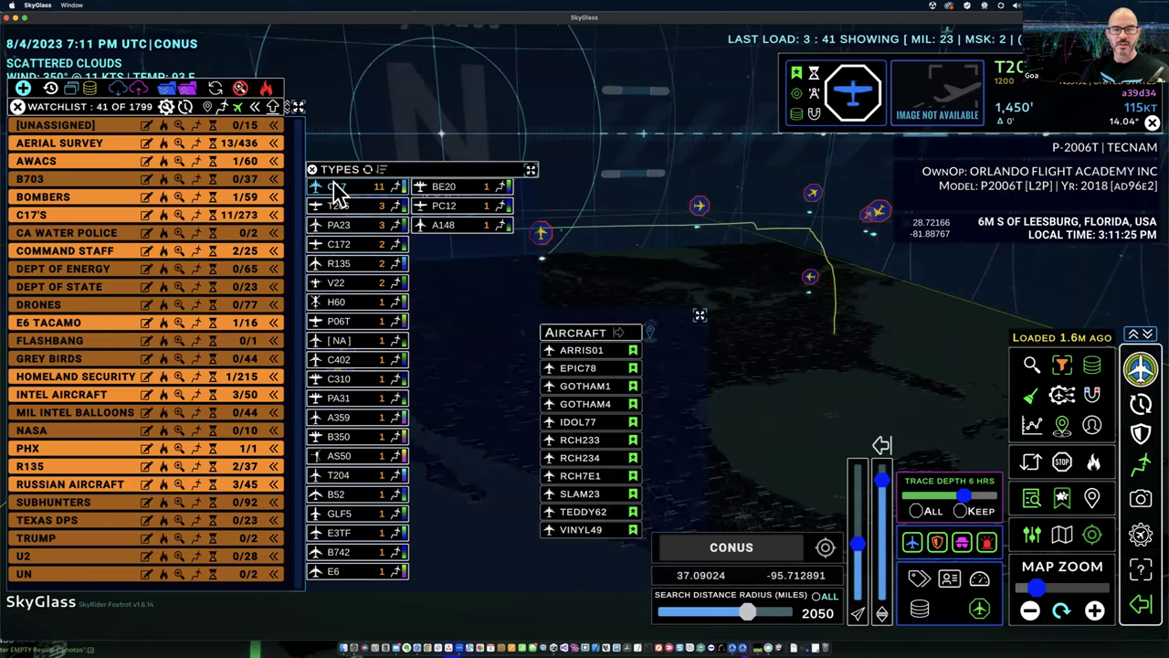
{"action": "left_click", "coordinate": [528, 170]}
{"action": "left_click_drag", "start_coordinate": [588, 316], "coordinate": [571, 352]}
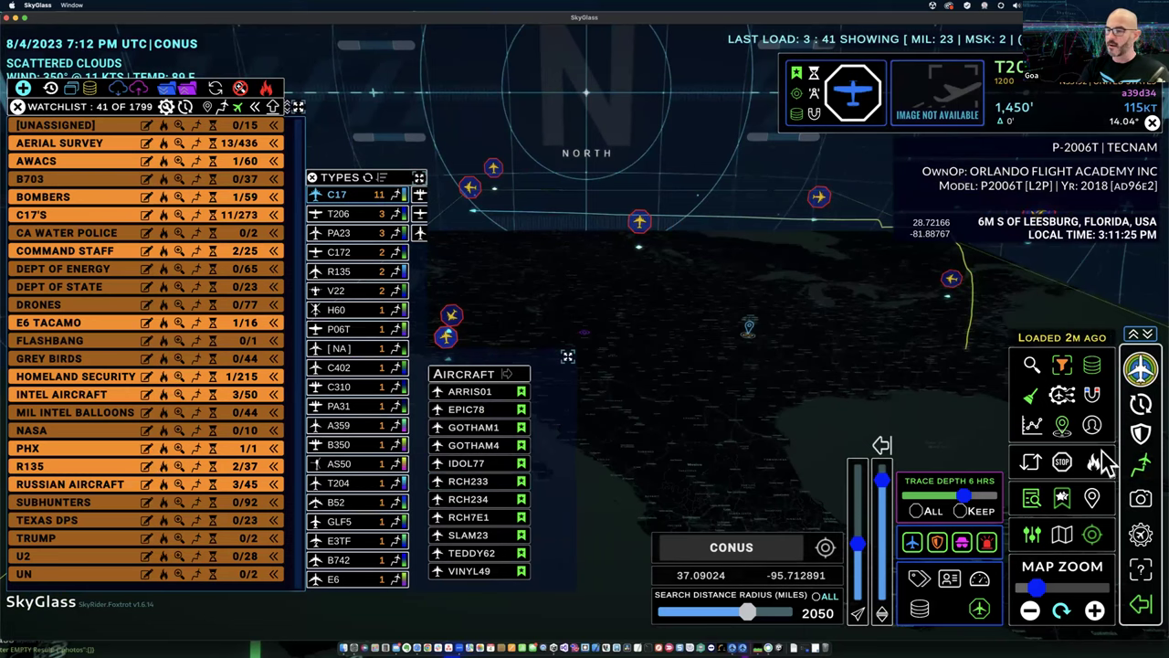
Load military-only traffic with auto refresh at 15 seconds, and hide the aircraft types list and the watchlist
{"action": "left_click", "coordinate": [1140, 434]}
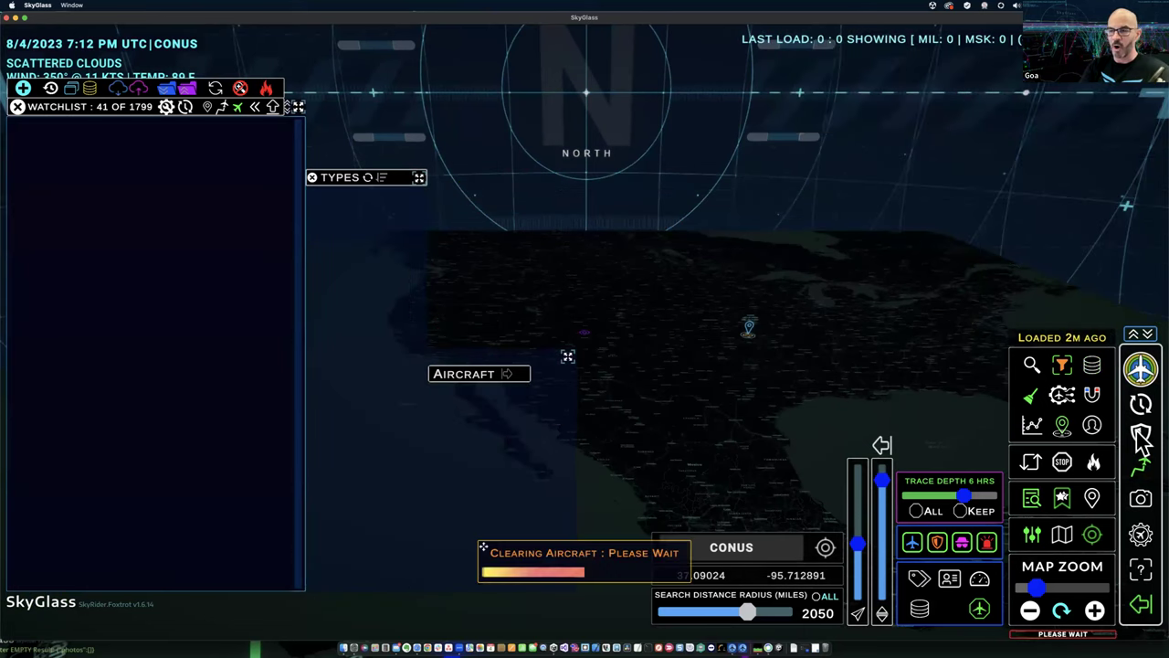
{"action": "left_click", "coordinate": [1141, 437]}
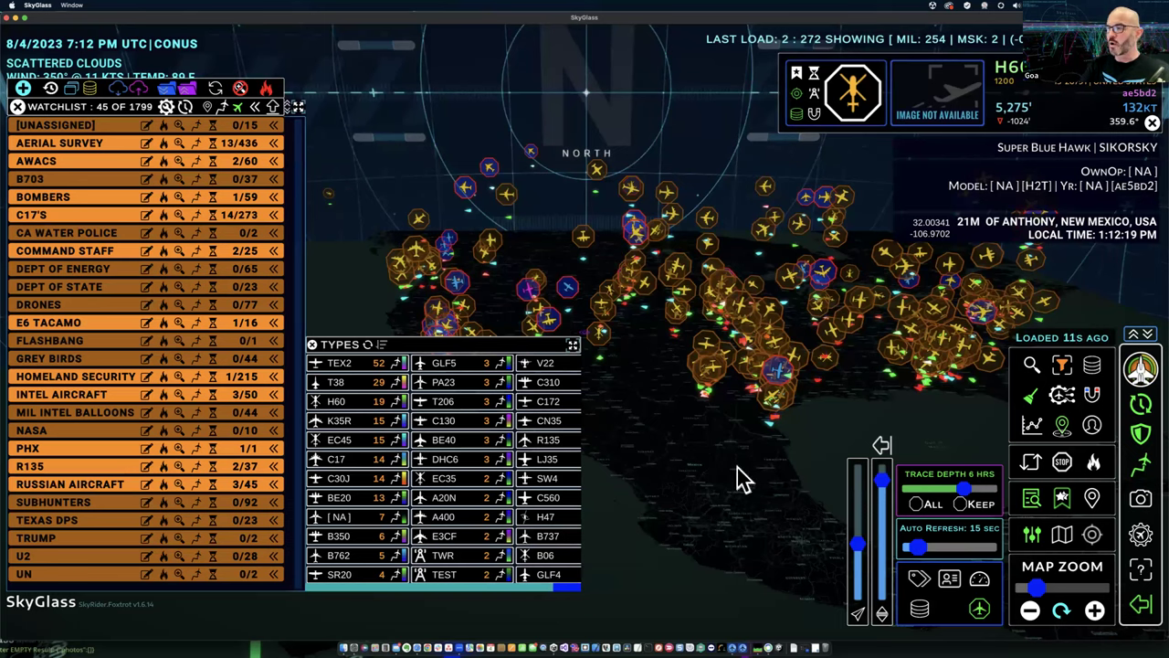
{"action": "left_click", "coordinate": [1032, 501]}
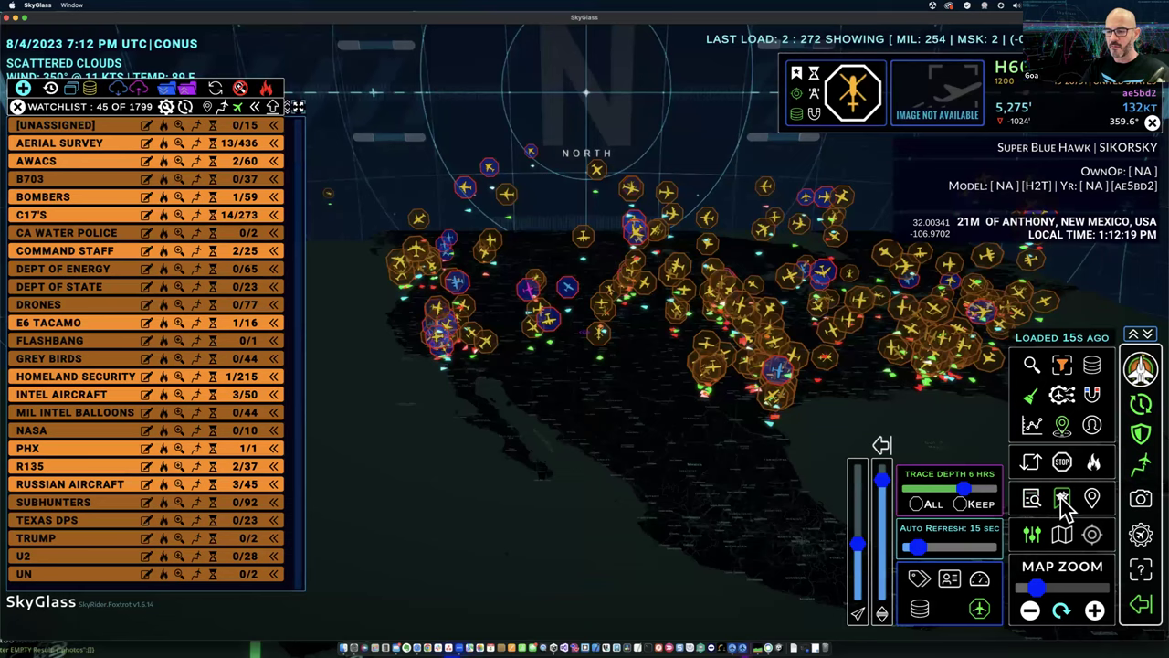
{"action": "left_click", "coordinate": [1061, 500]}
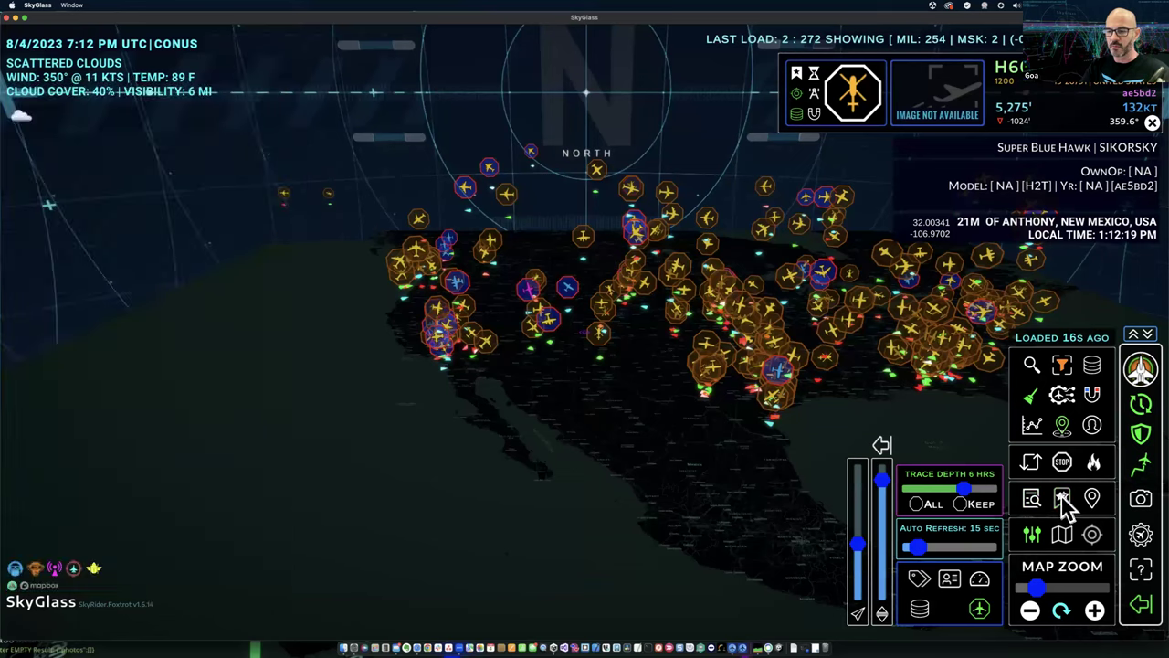
{"action": "left_click", "coordinate": [1142, 537]}
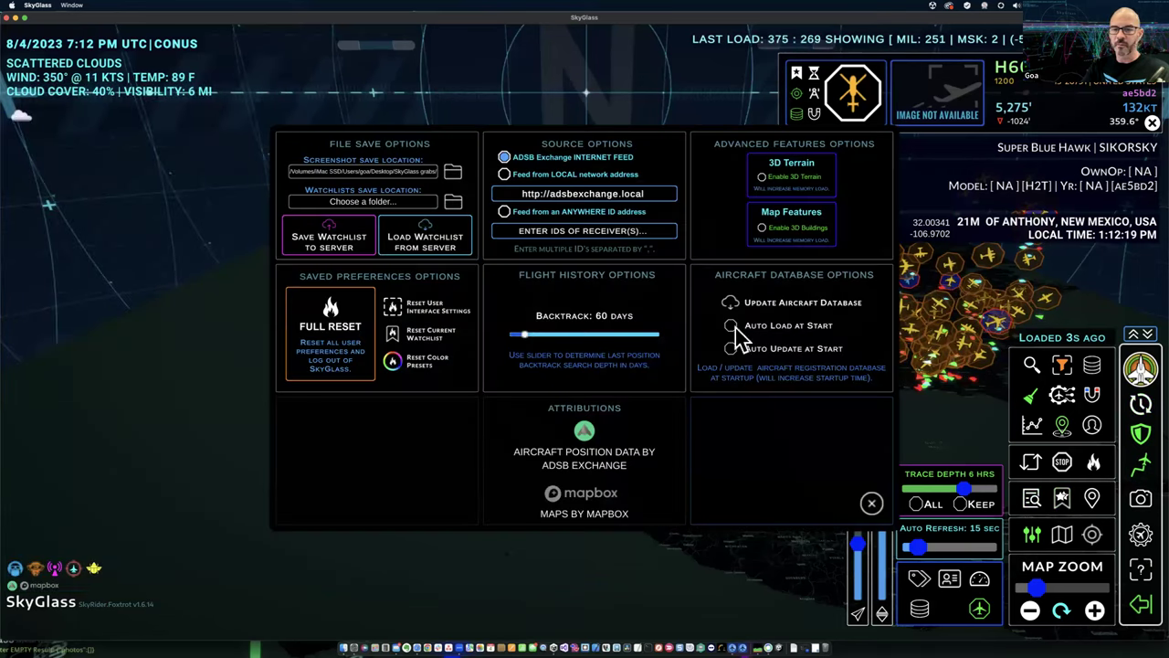
{"action": "left_click", "coordinate": [506, 175]}
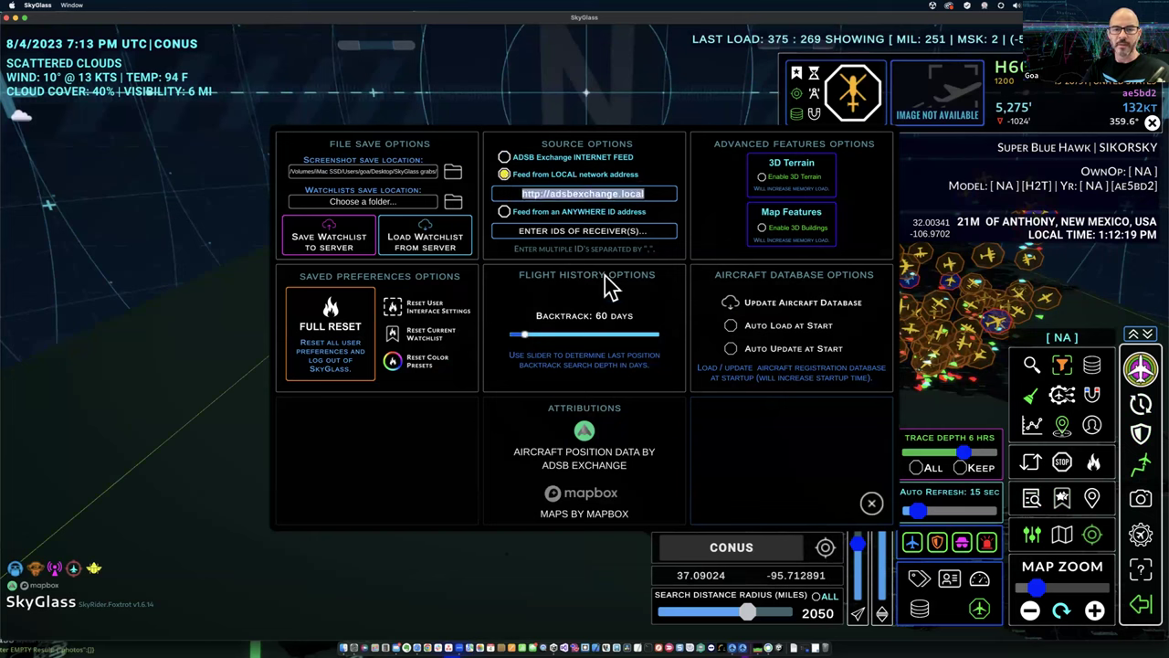
{"action": "left_click", "coordinate": [653, 192]}
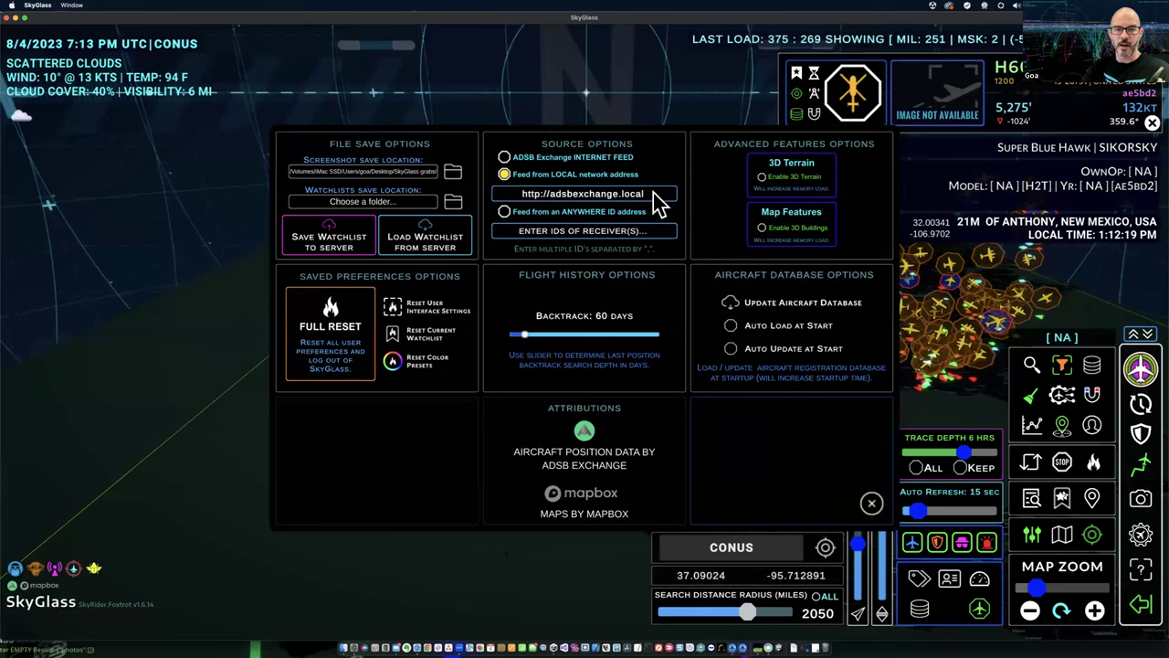
{"action": "left_click", "coordinate": [1095, 464]}
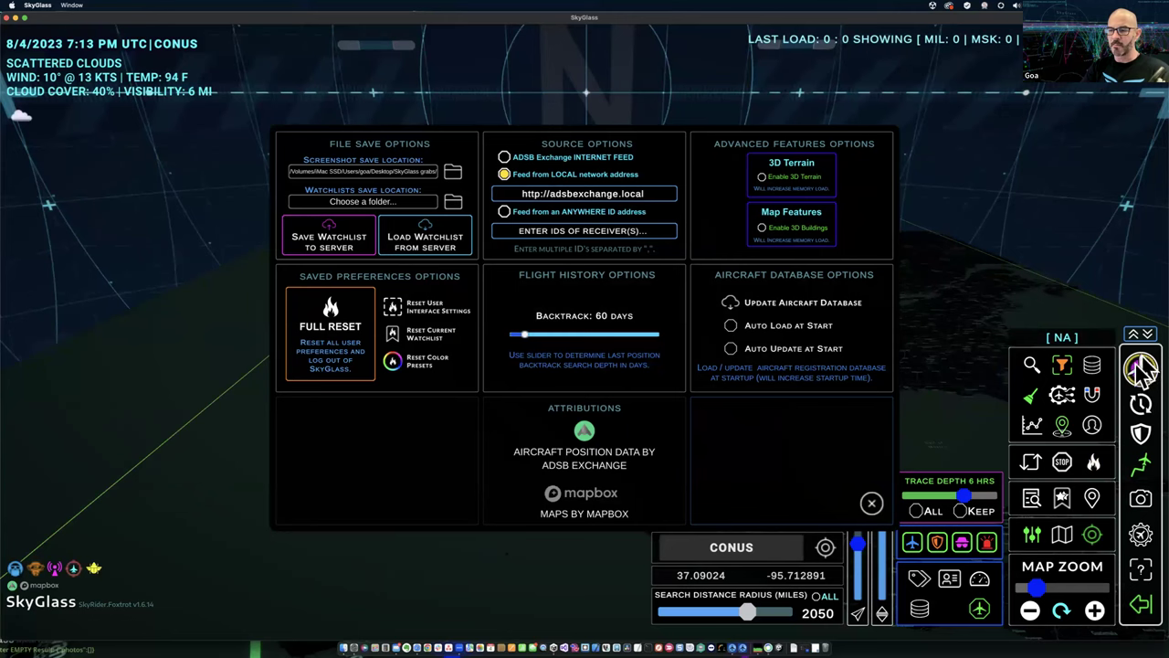
{"action": "left_click", "coordinate": [872, 503]}
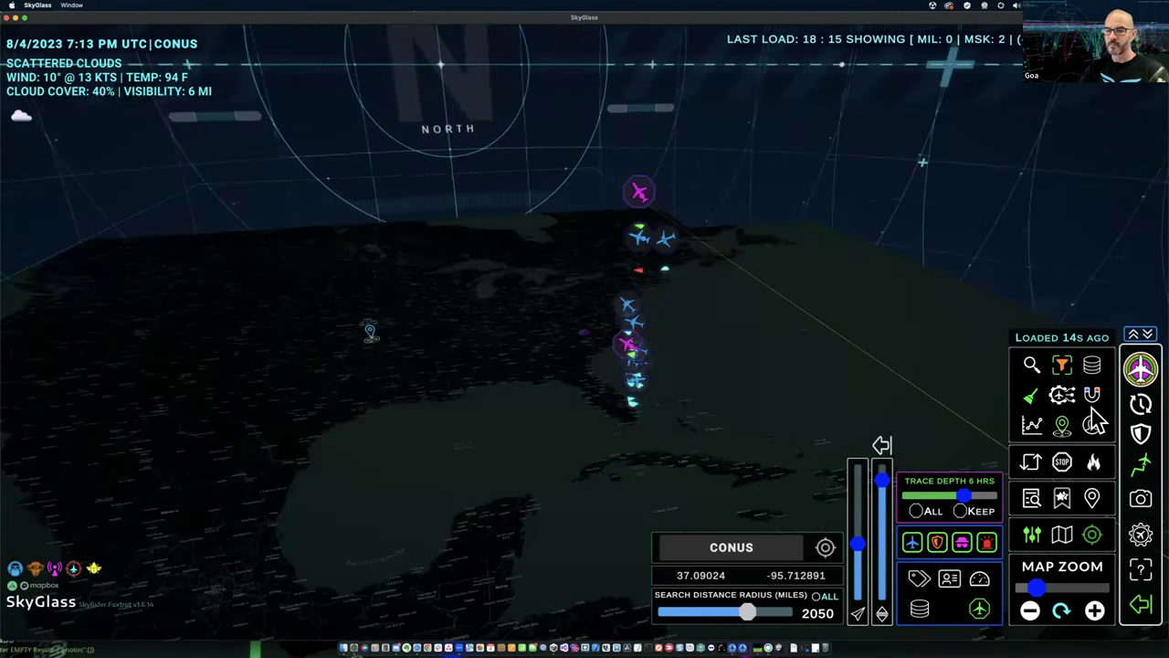
Inspect the aircraft received by the local feed near Florida, including the A339, GLF4 KPO371 and E545 LXJ445
{"action": "left_click", "coordinate": [661, 260]}
{"action": "left_click", "coordinate": [665, 273]}
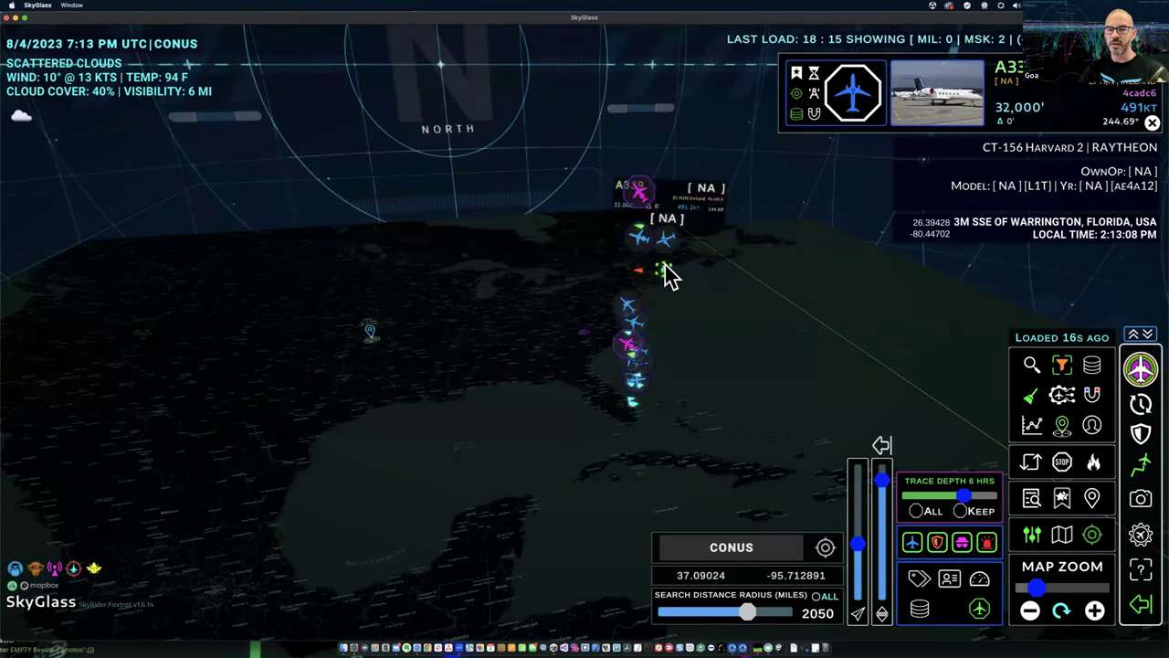
{"action": "mouse_move", "coordinate": [633, 318]}
{"action": "left_click", "coordinate": [636, 229]}
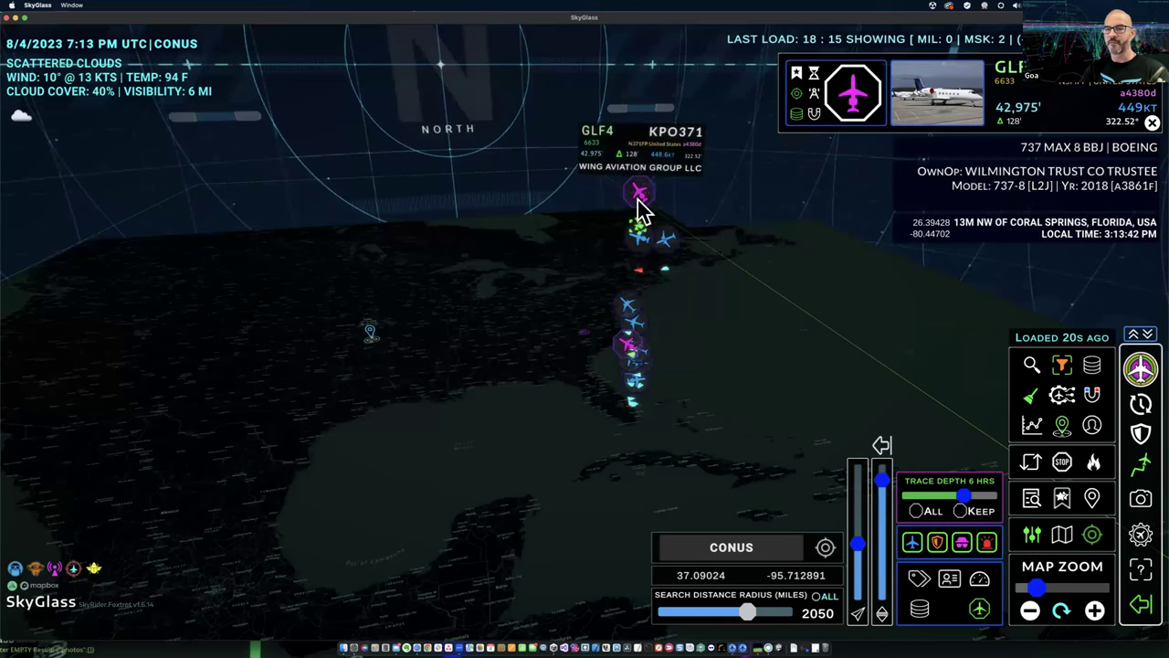
{"action": "left_click", "coordinate": [661, 258]}
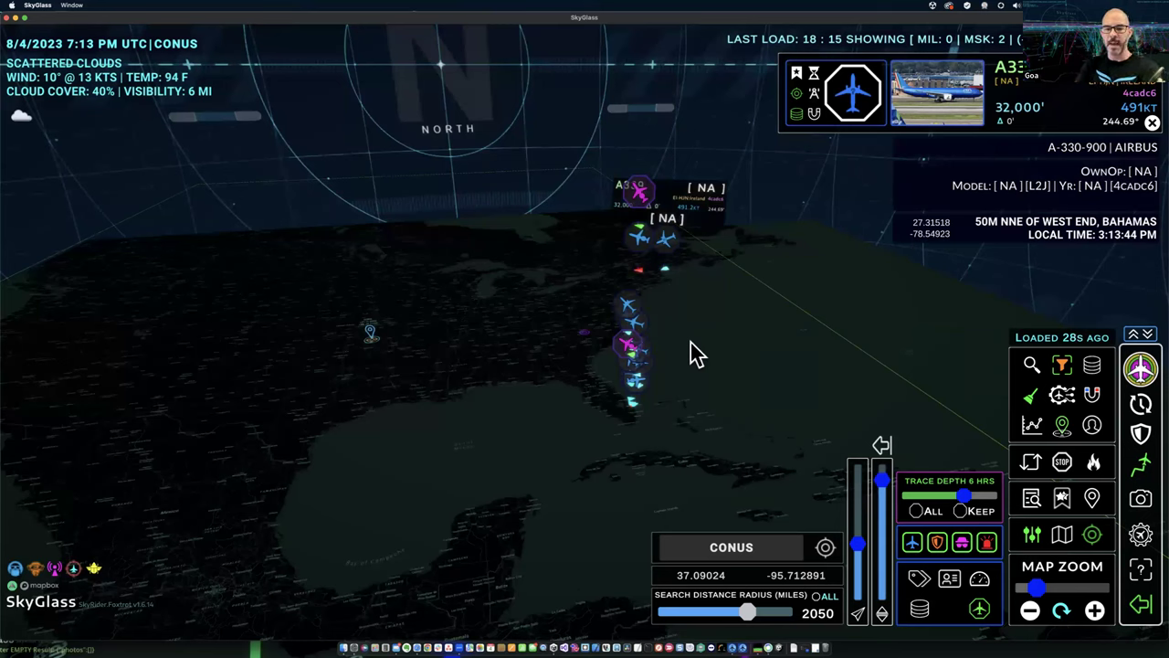
{"action": "left_click", "coordinate": [630, 337]}
{"action": "left_click", "coordinate": [635, 267]}
{"action": "left_click", "coordinate": [636, 365]}
{"action": "left_click", "coordinate": [636, 270]}
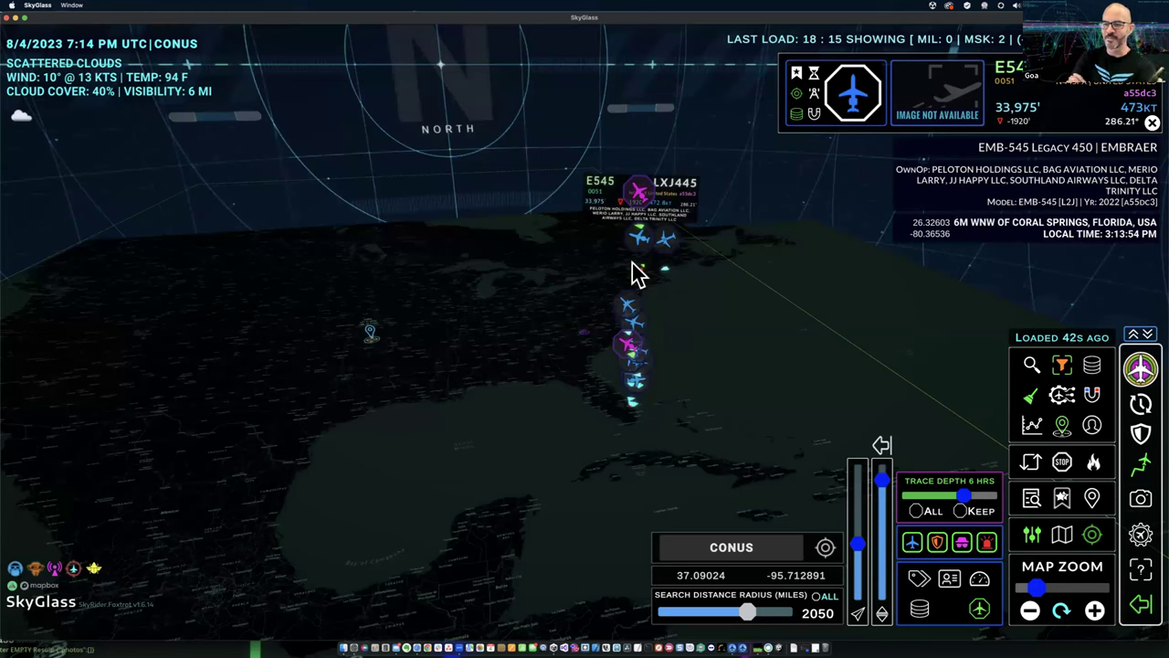
{"action": "left_click", "coordinate": [660, 270]}
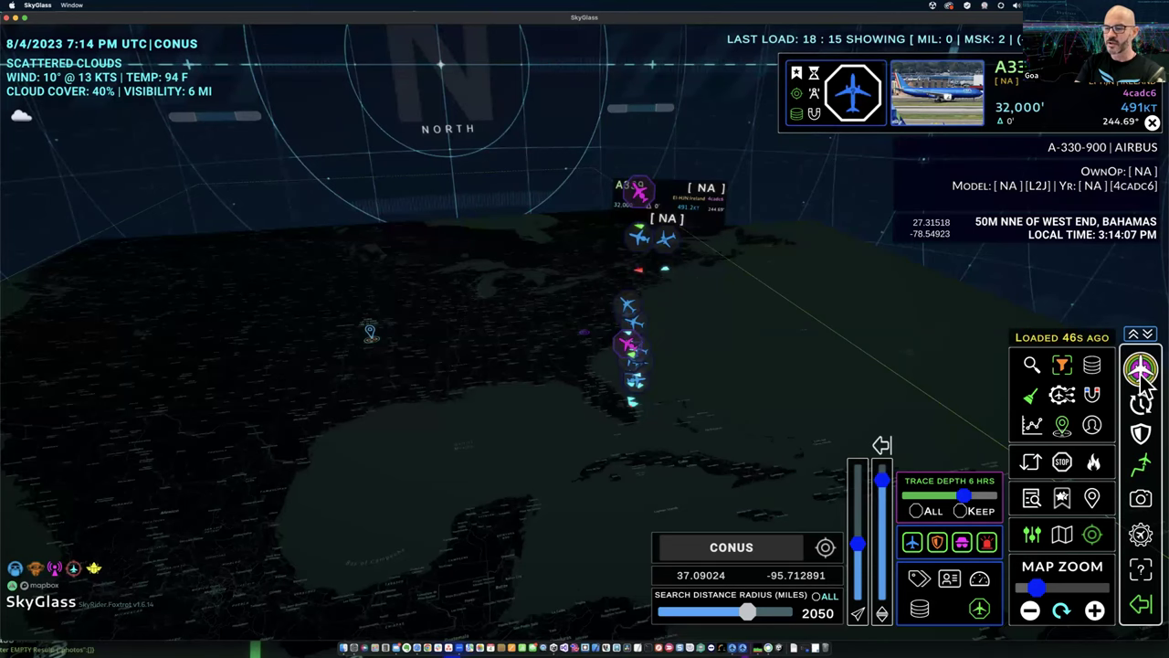
Switch the data source back to the ADSB Exchange internet feed and clear all loaded aircraft
{"action": "left_click", "coordinate": [1142, 537]}
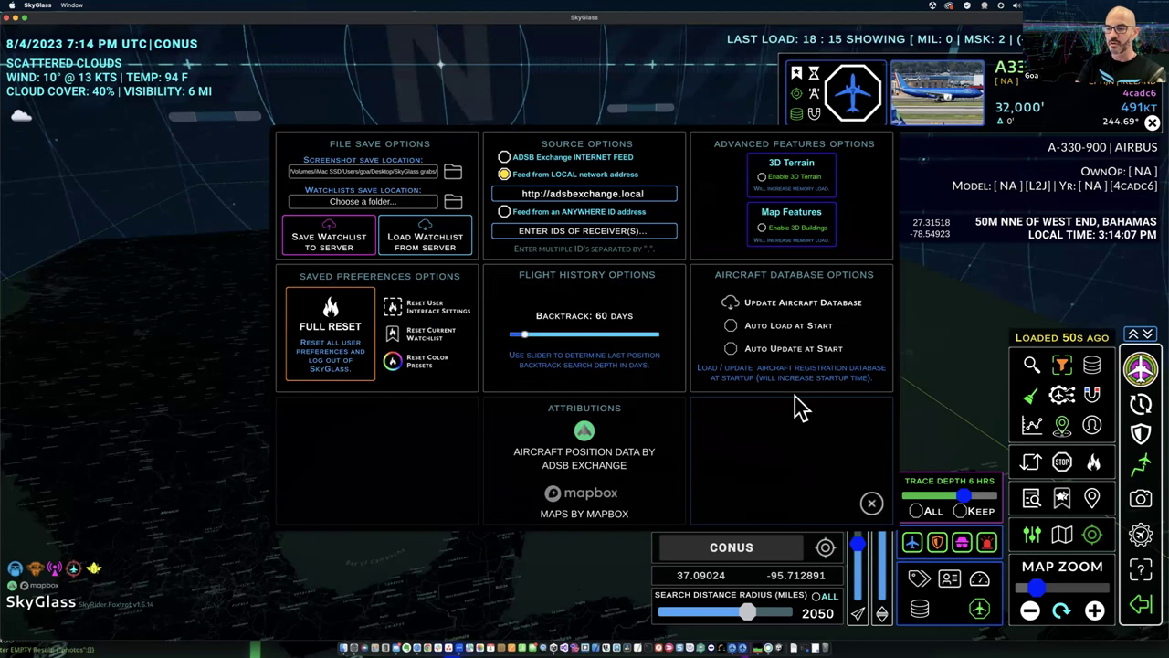
{"action": "left_click", "coordinate": [504, 157]}
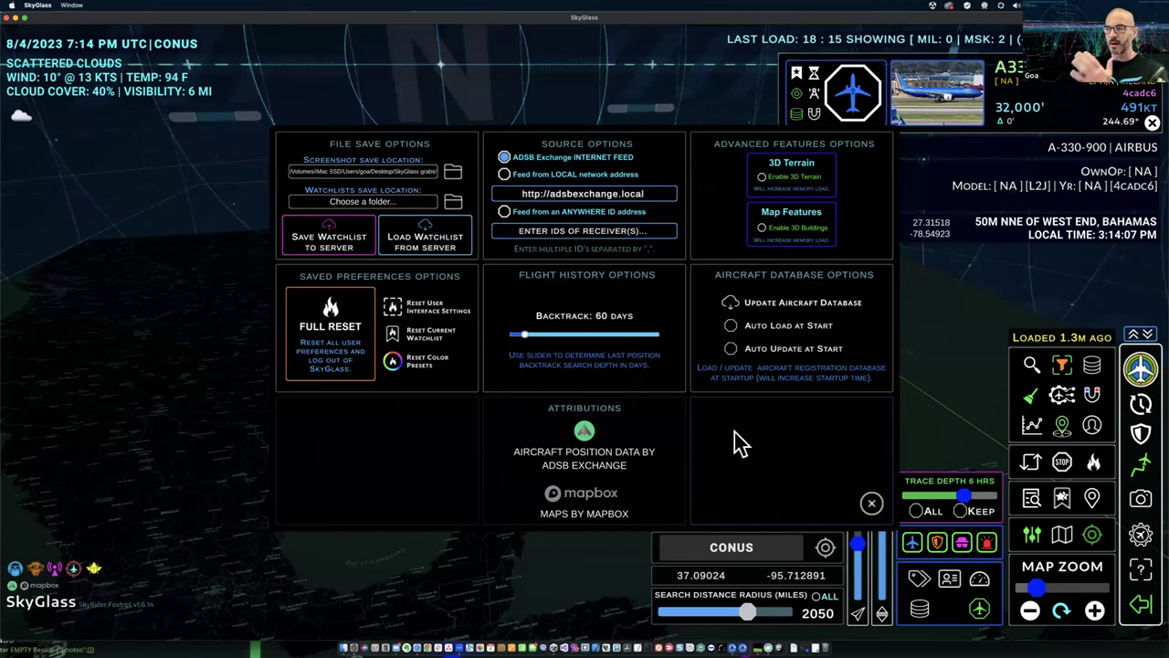
{"action": "left_click", "coordinate": [870, 502]}
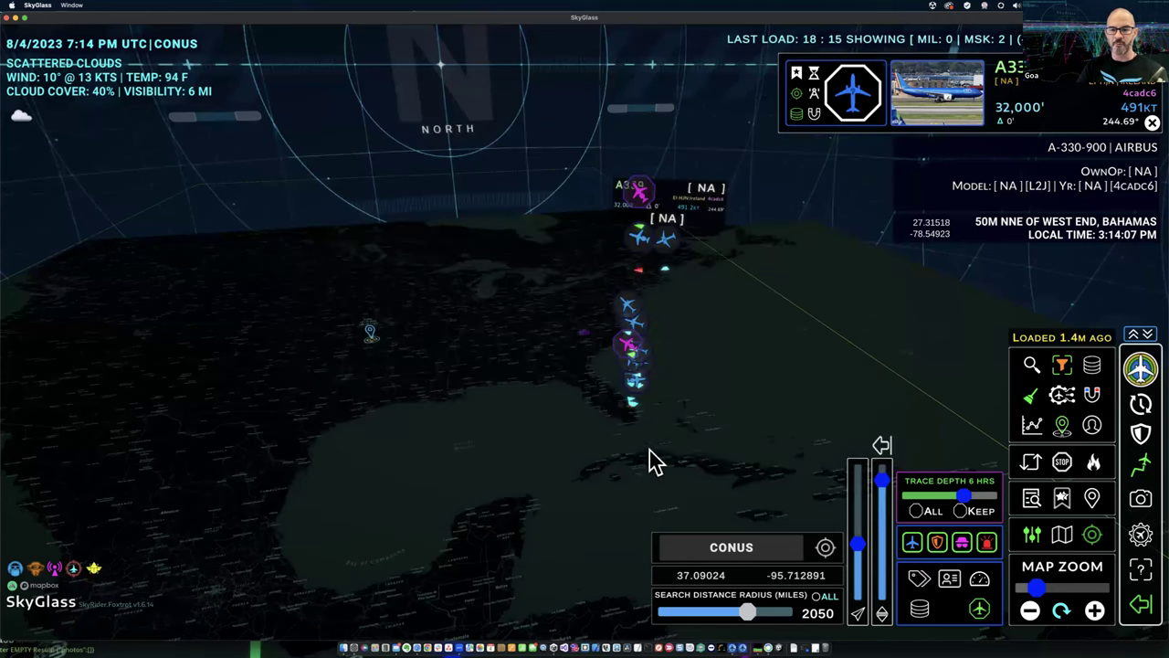
{"action": "left_click", "coordinate": [1096, 468]}
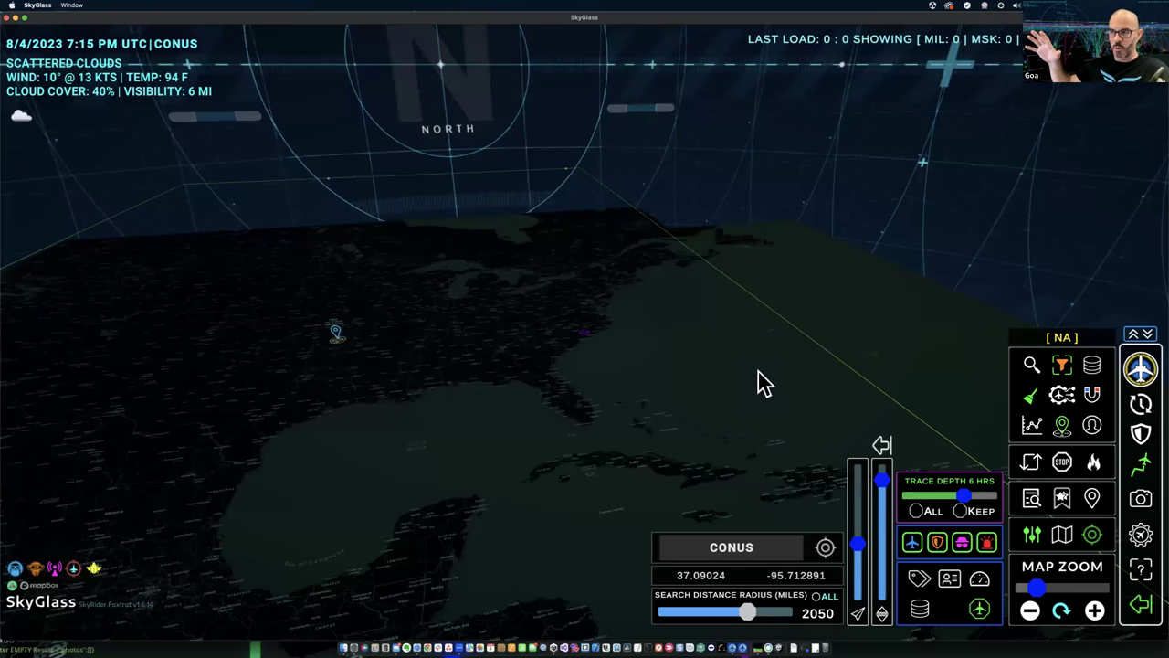
Enter Time Travel mode from the advanced aircraft options to open the flight history controls
{"action": "left_click_drag", "start_coordinate": [475, 482], "coordinate": [620, 422]}
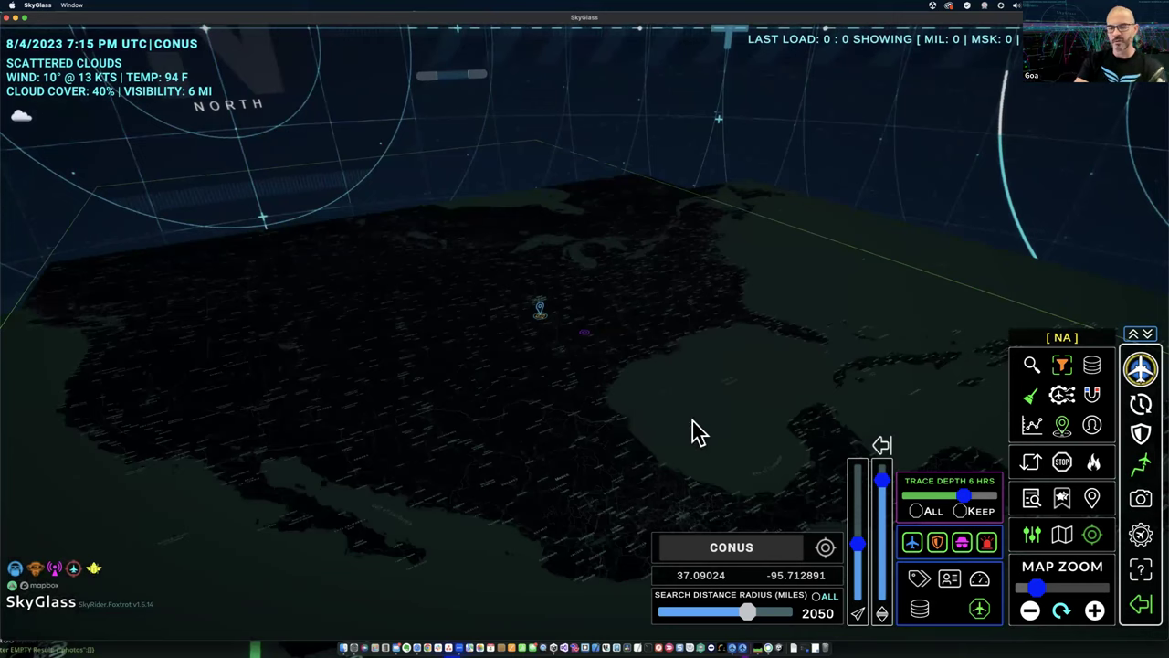
{"action": "left_click", "coordinate": [1063, 394]}
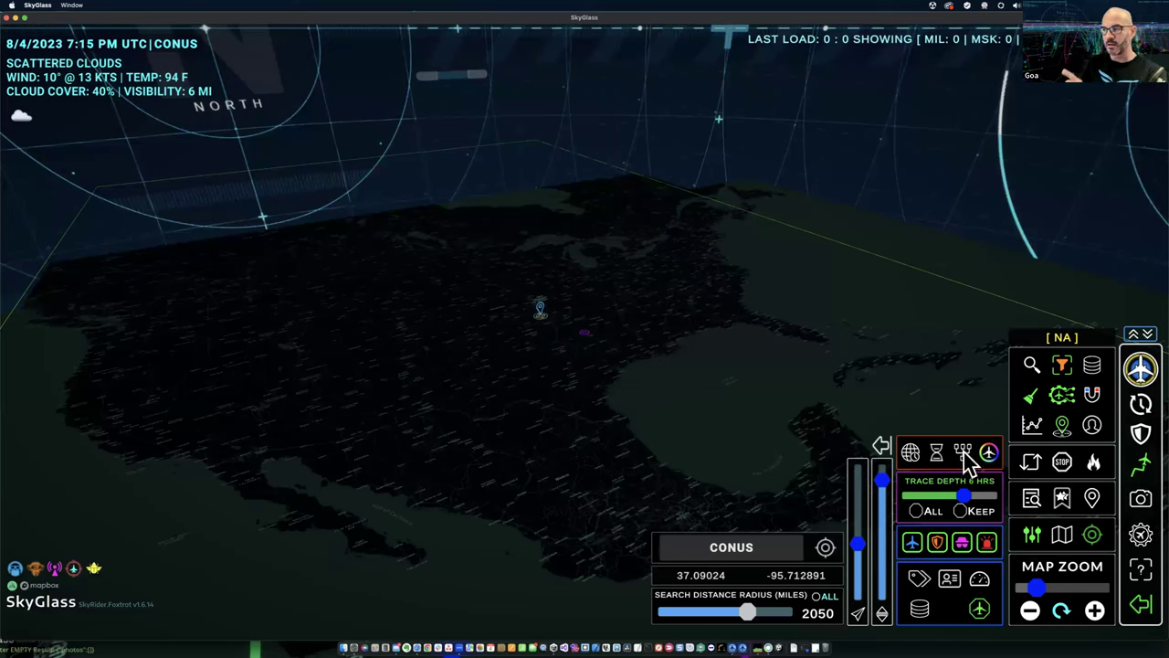
{"action": "left_click", "coordinate": [910, 450]}
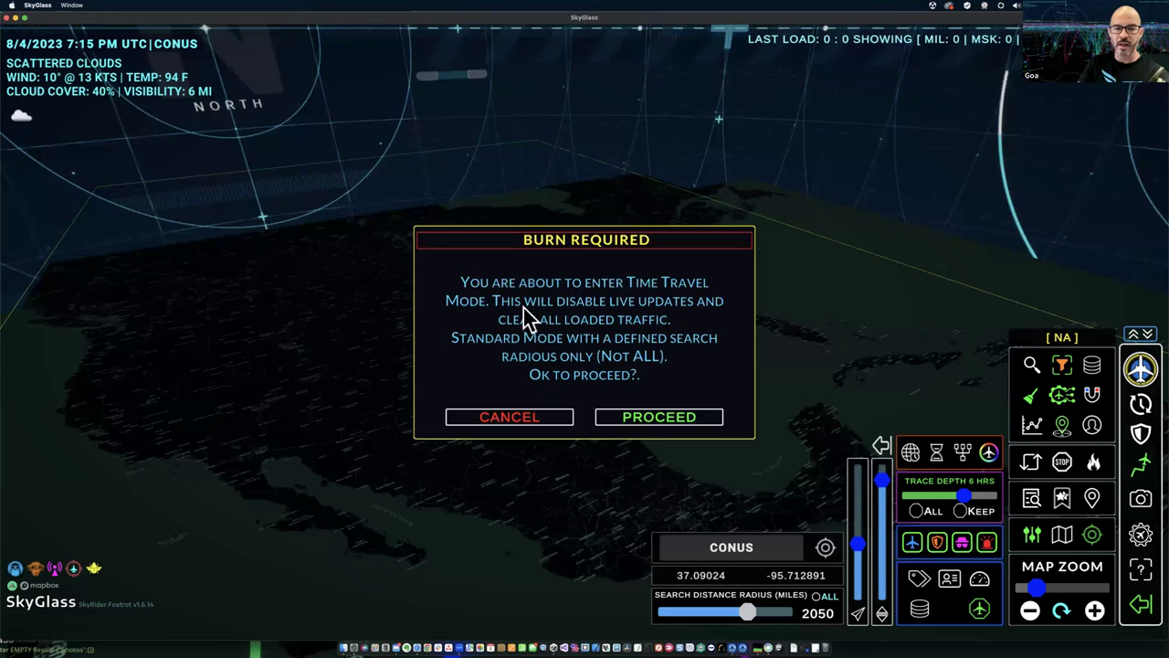
{"action": "left_click", "coordinate": [673, 420]}
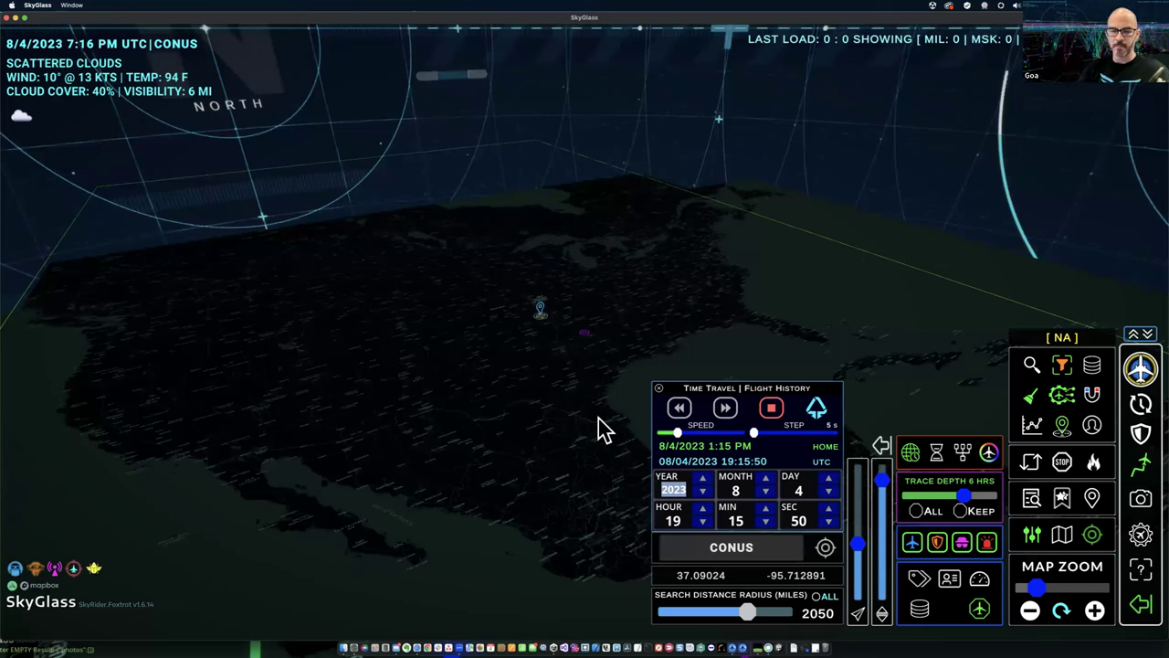
Exit Time Travel mode and load the watchlist aircraft onto the map
{"action": "left_click", "coordinate": [564, 459]}
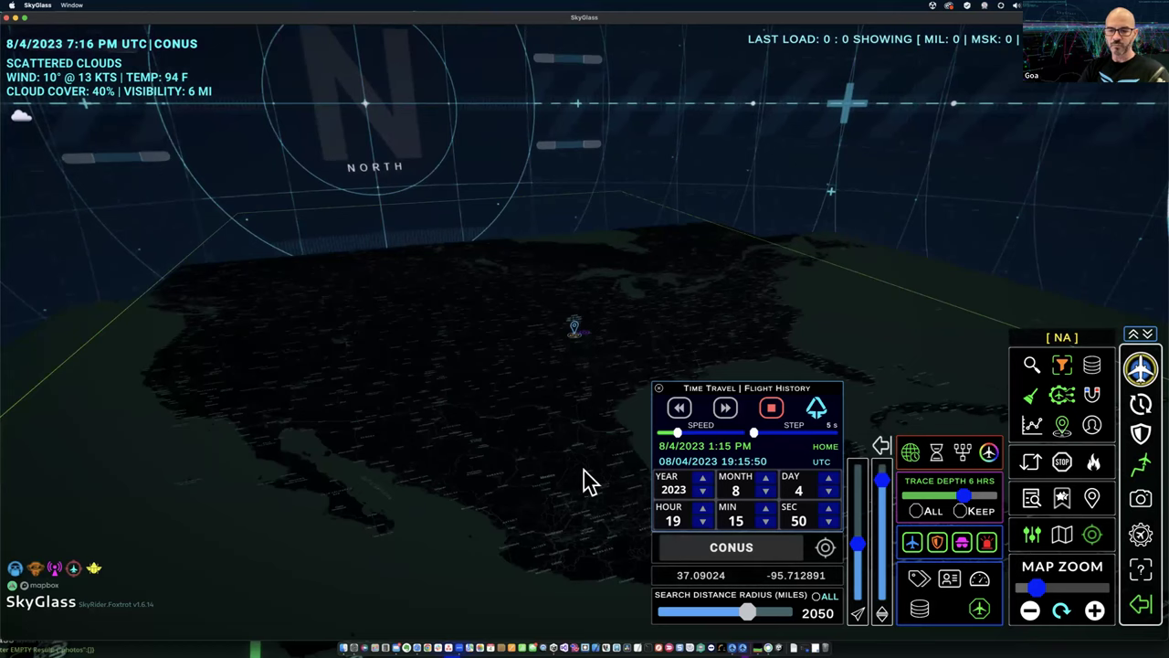
{"action": "left_click", "coordinate": [658, 388]}
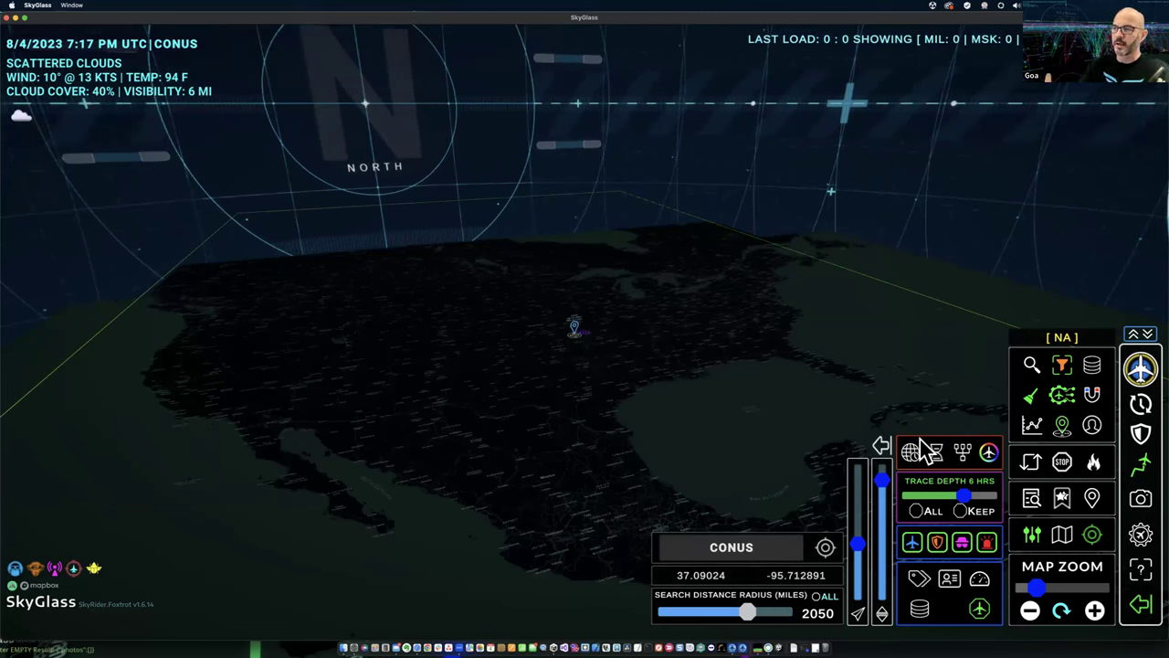
{"action": "left_click", "coordinate": [1062, 503]}
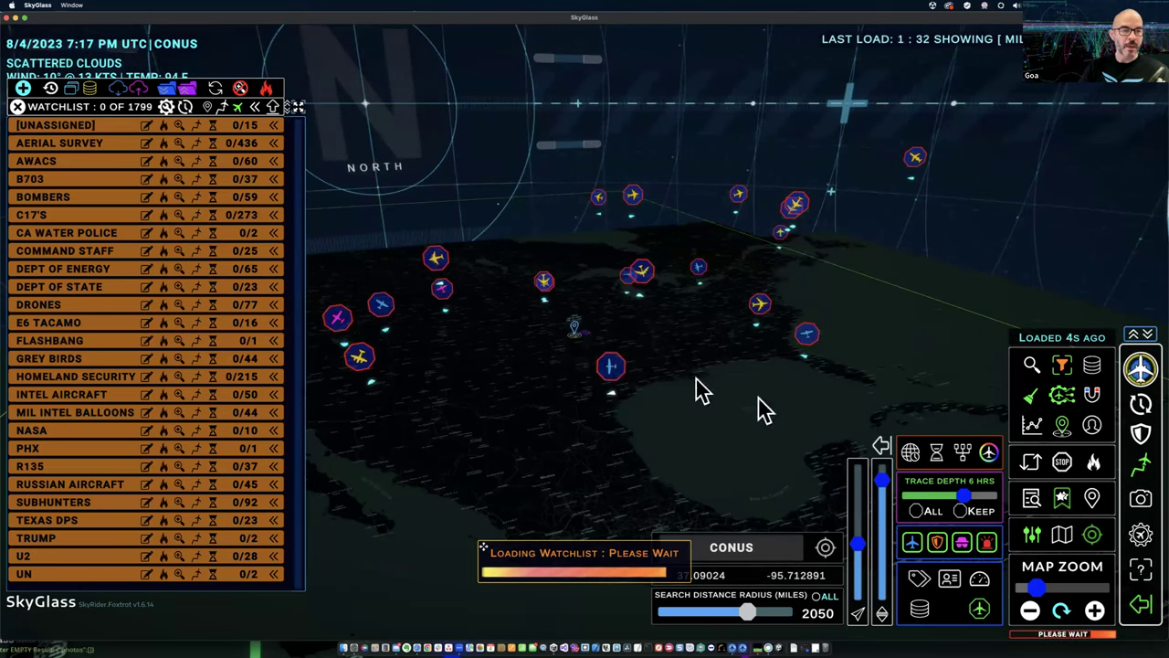
Inspect the C17 TEDDY62, open the C17's watchlist group's flight history in Time Travel mode, and close it
{"action": "left_click", "coordinate": [340, 322]}
{"action": "left_click", "coordinate": [632, 195]}
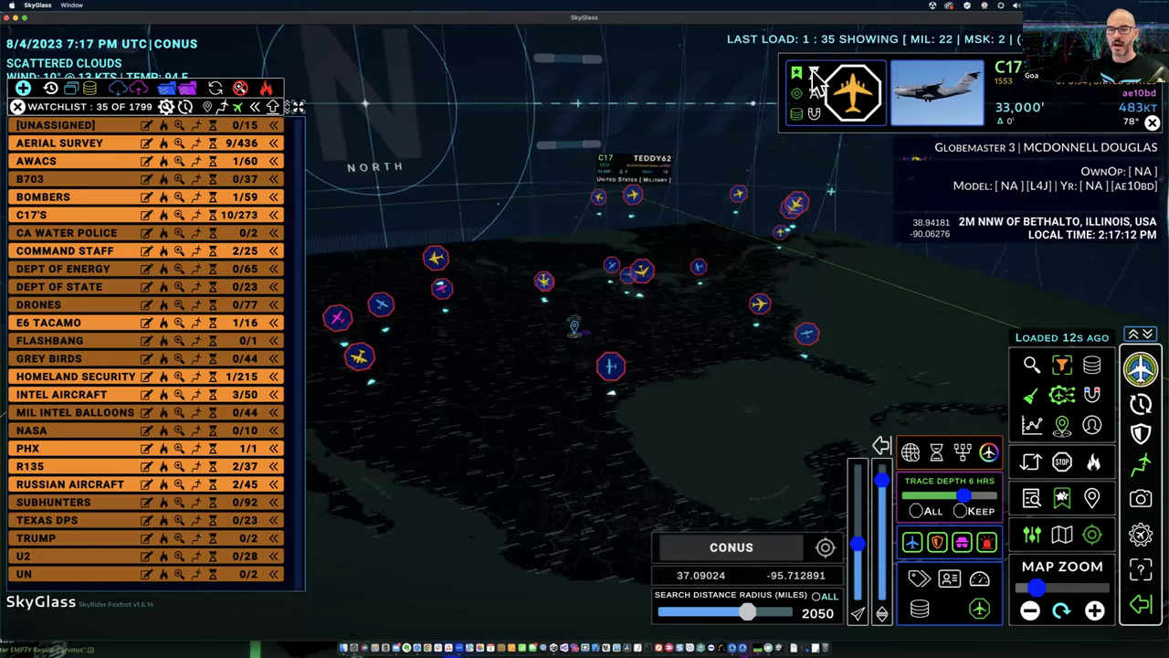
{"action": "left_click", "coordinate": [211, 215]}
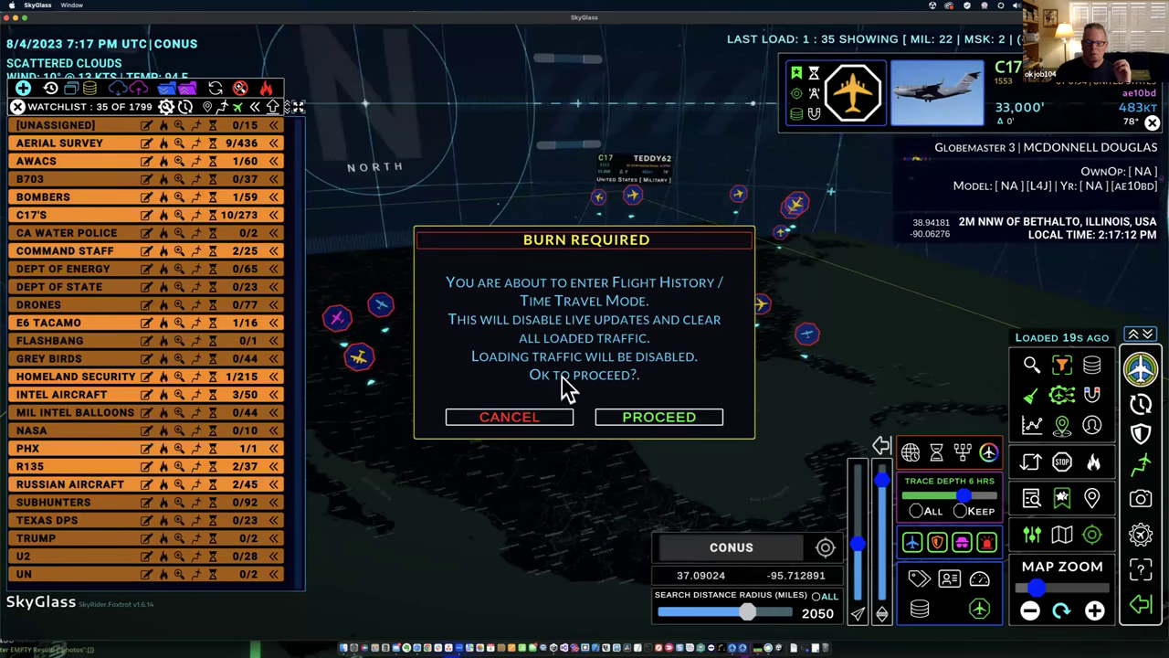
{"action": "left_click", "coordinate": [648, 422]}
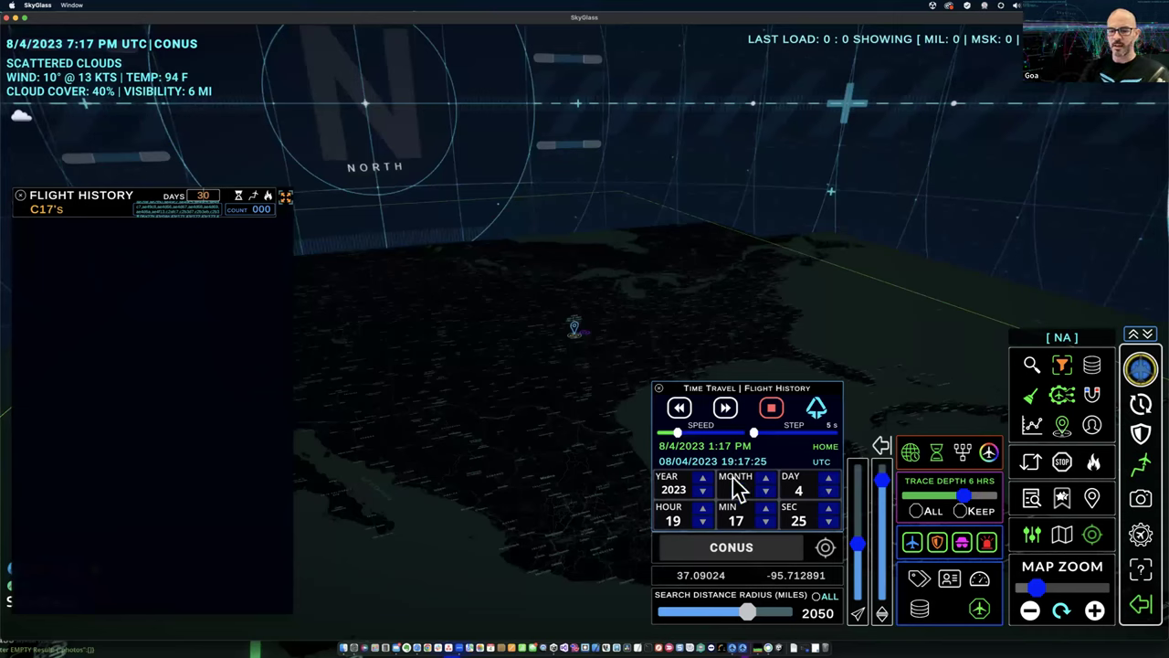
{"action": "left_click", "coordinate": [201, 197]}
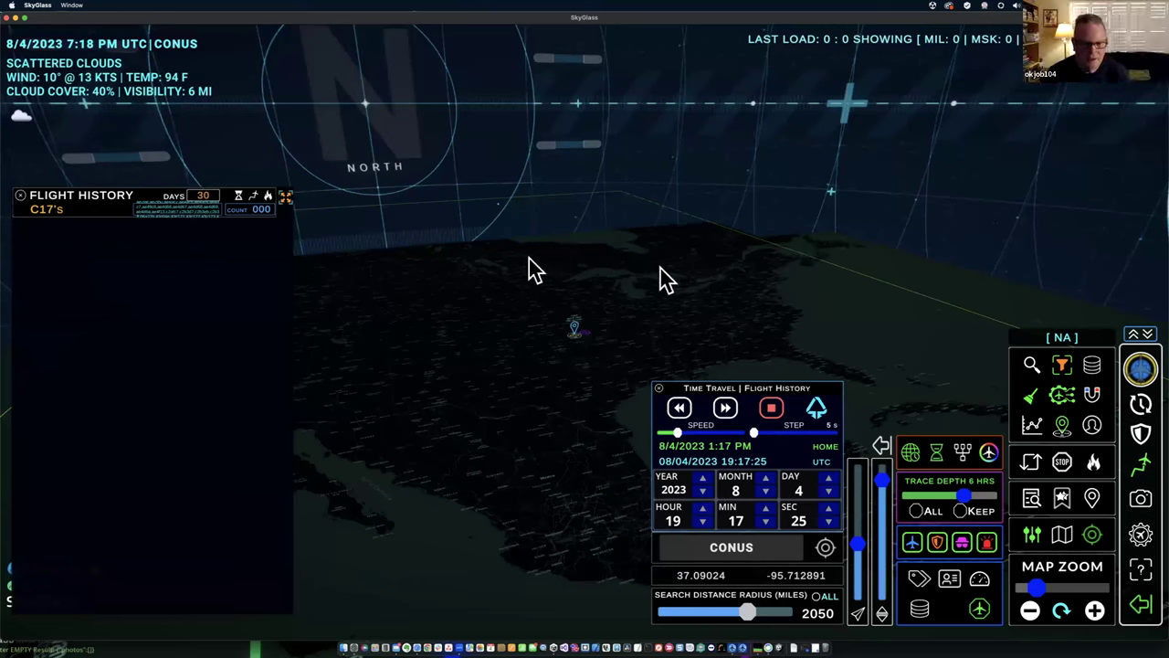
{"action": "left_click", "coordinate": [20, 203]}
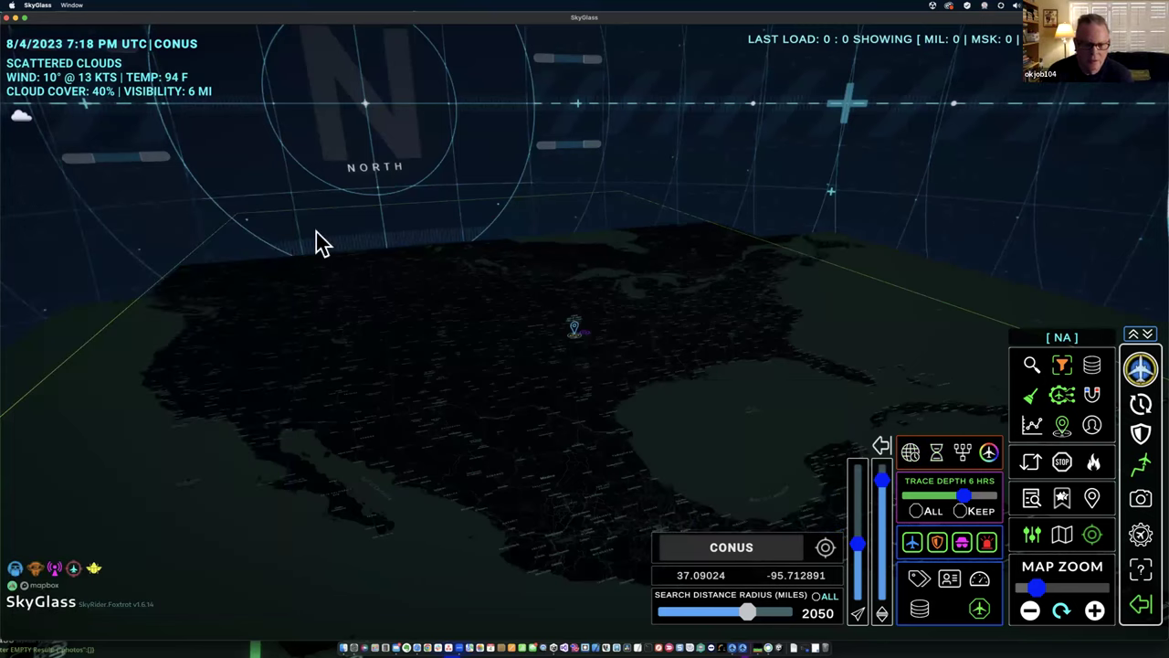
Switch to the SkyGlass Bravo Alpha beta v2.0.1 and look over North America on its round globe
{"action": "scroll", "coordinate": [626, 391], "scroll_direction": "up", "scroll_amount": 3}
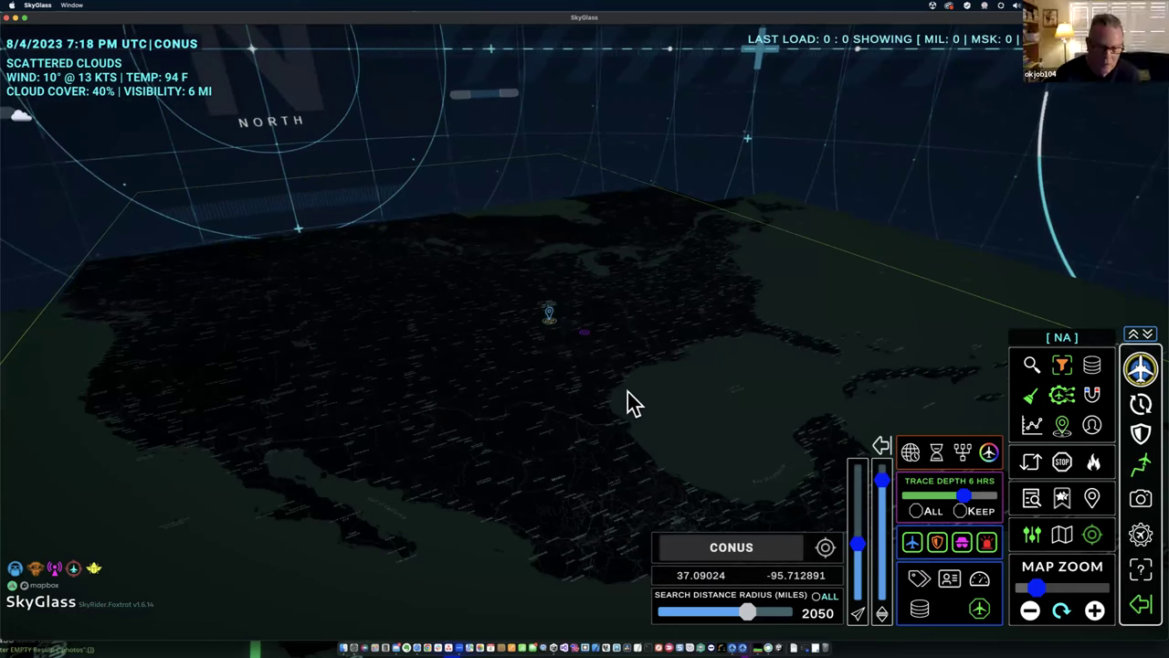
{"action": "left_click", "coordinate": [736, 627]}
{"action": "left_click", "coordinate": [742, 628]}
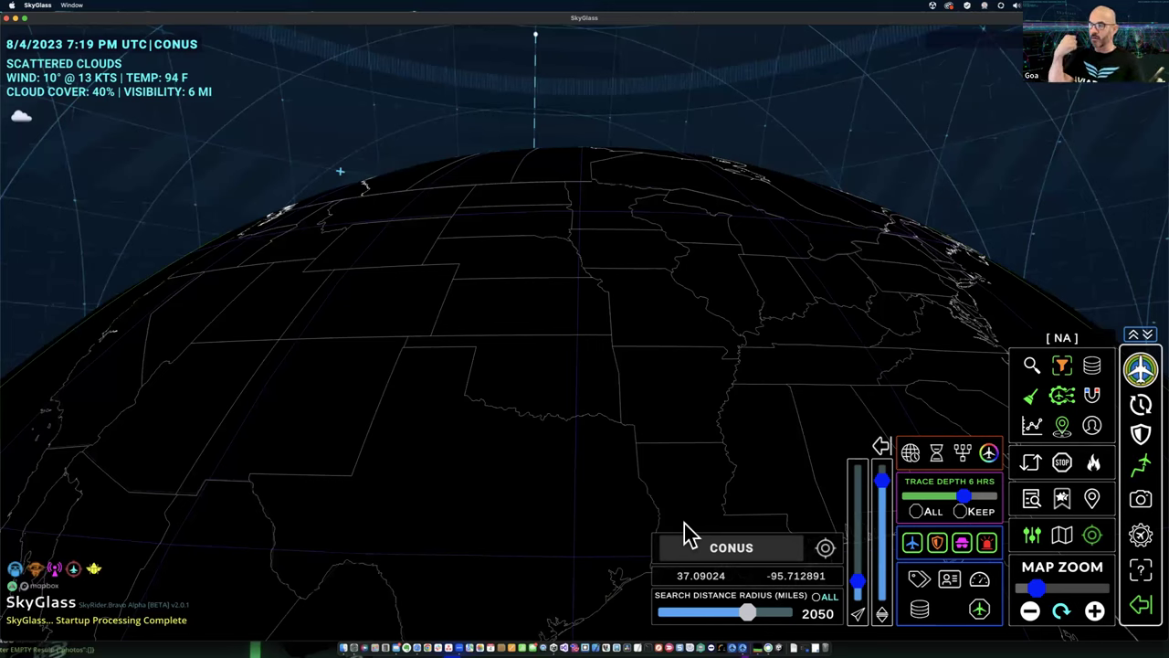
{"action": "left_click_drag", "start_coordinate": [634, 378], "coordinate": [579, 387]}
{"action": "scroll", "coordinate": [632, 374], "scroll_direction": "down", "scroll_amount": 10}
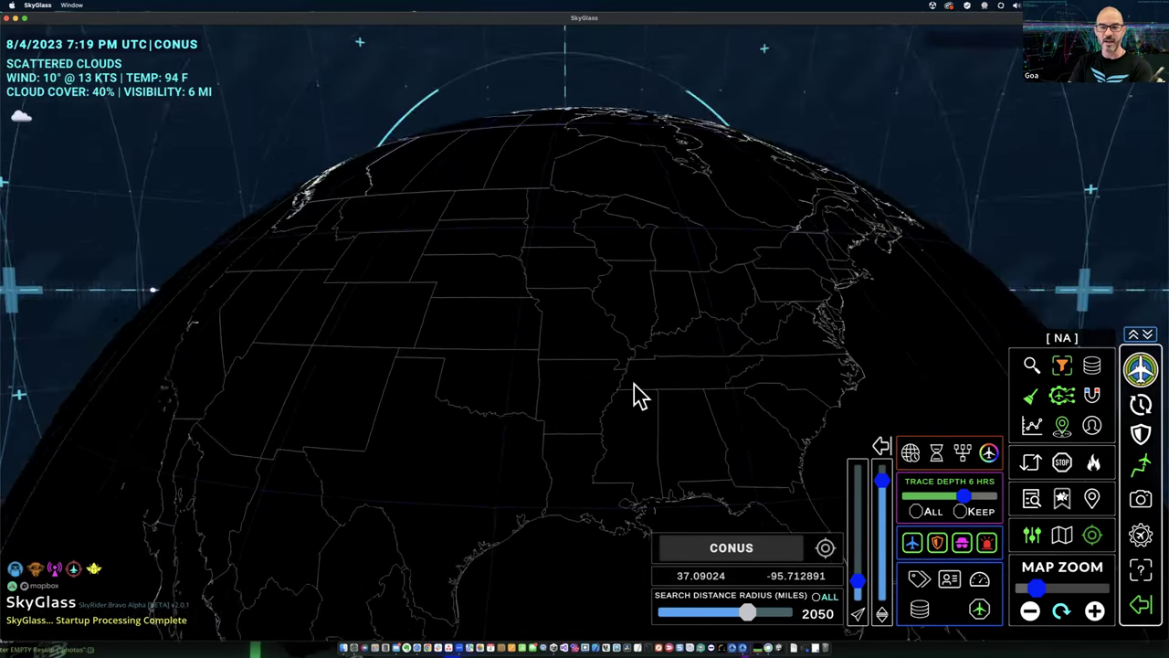
{"action": "left_click_drag", "start_coordinate": [629, 376], "coordinate": [605, 358]}
{"action": "scroll", "coordinate": [603, 358], "scroll_direction": "up", "scroll_amount": 5}
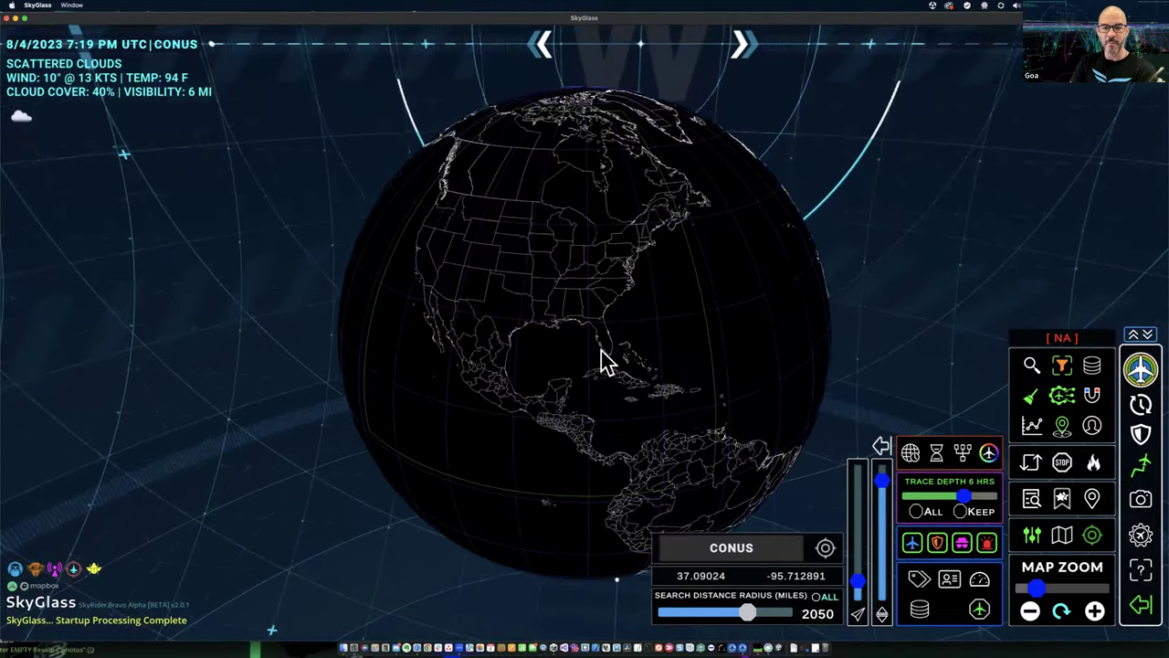
Load the military traffic on the globe and inspect the B52 near Louisiana
{"action": "left_click", "coordinate": [1142, 437]}
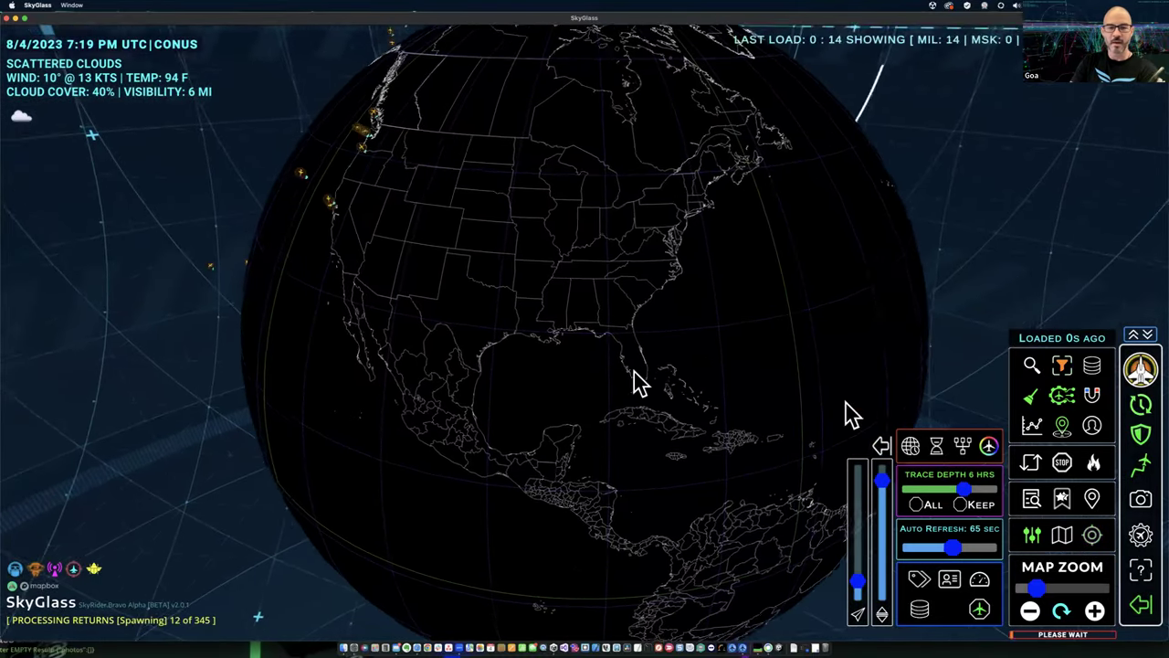
{"action": "scroll", "coordinate": [662, 392], "scroll_direction": "up", "scroll_amount": 5}
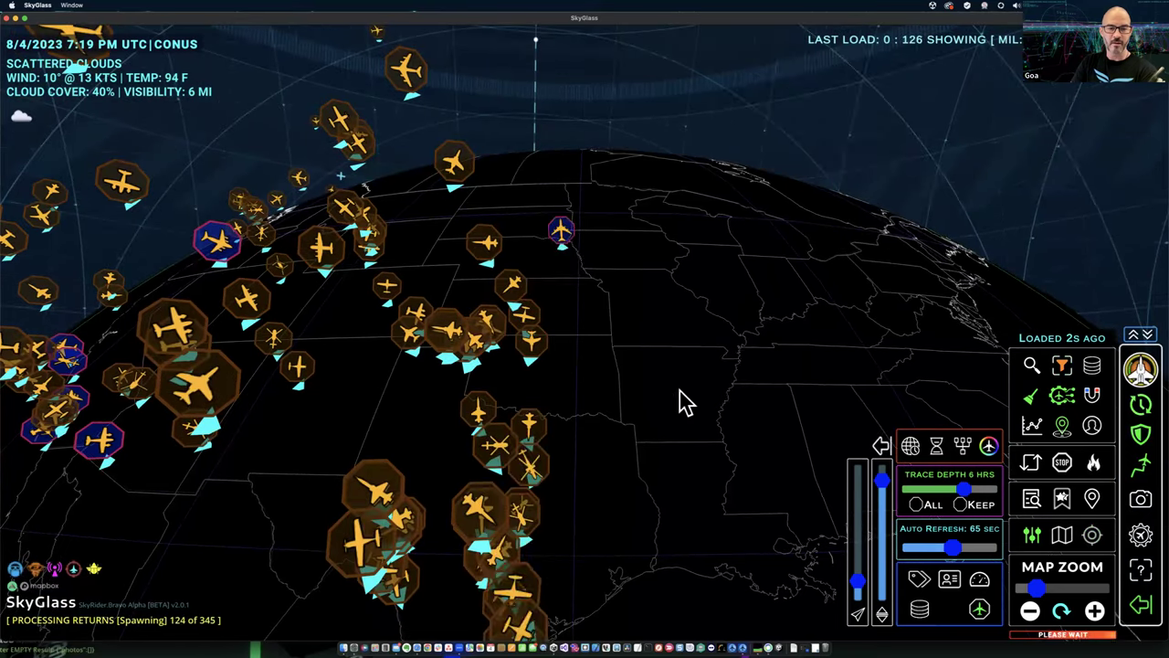
{"action": "left_click", "coordinate": [689, 374]}
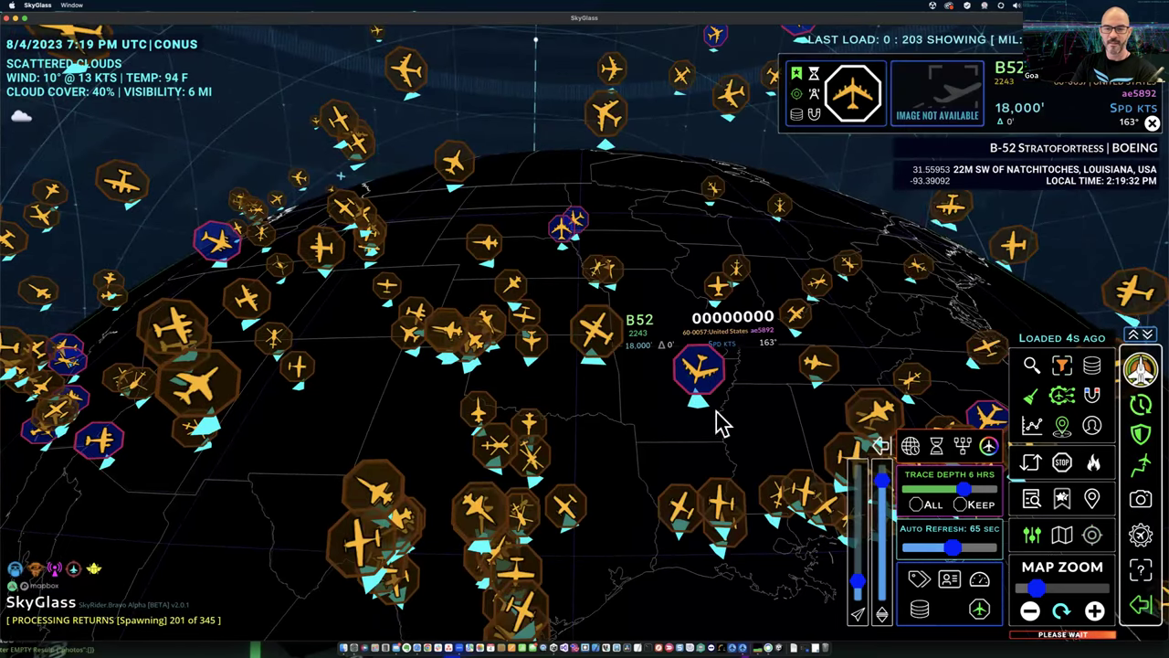
{"action": "scroll", "coordinate": [695, 411], "scroll_direction": "down", "scroll_amount": 6}
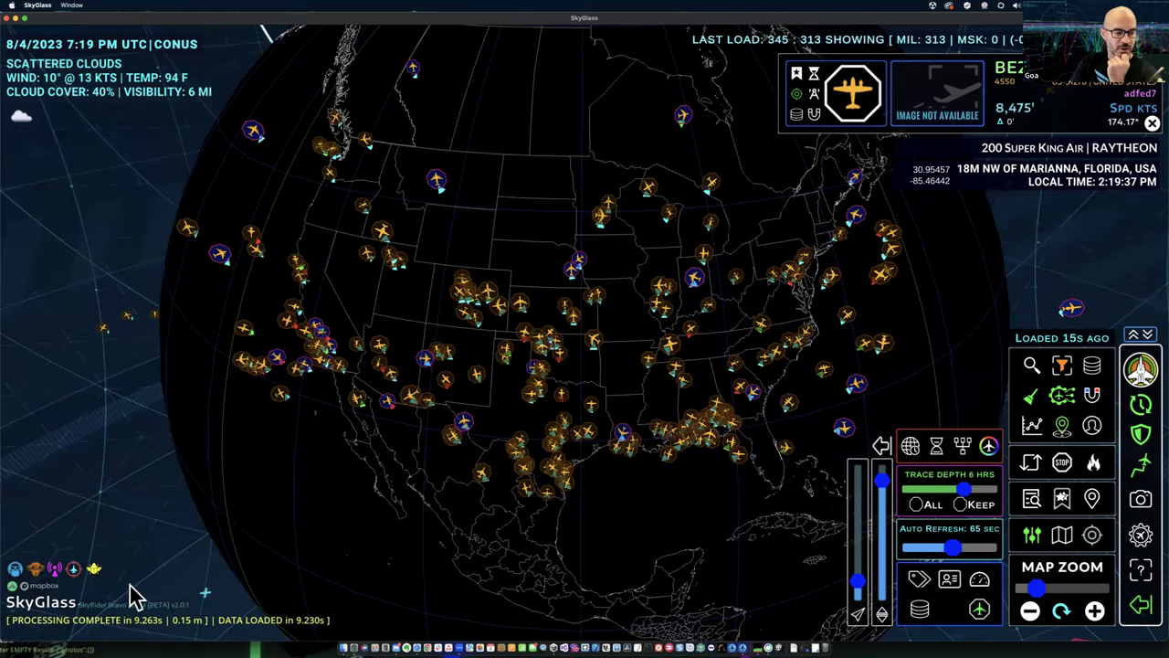
Reveal the beta testing tools and try out hiding and showing the NOTAMs and weather controls
{"action": "left_click", "coordinate": [56, 614]}
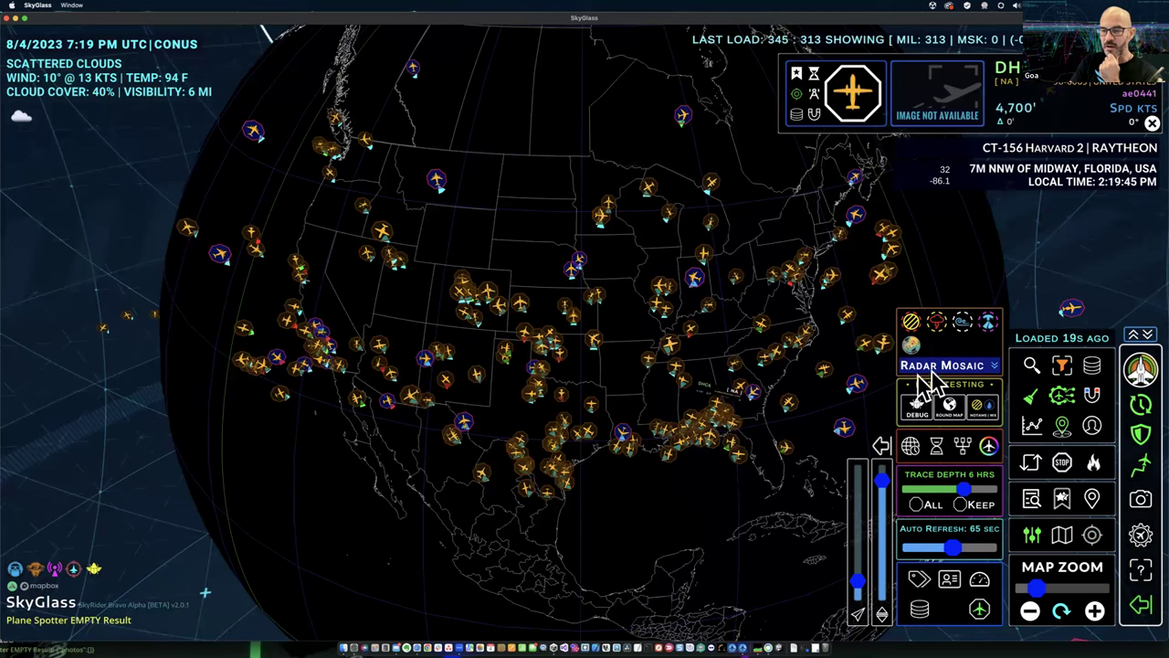
{"action": "left_click", "coordinate": [982, 402]}
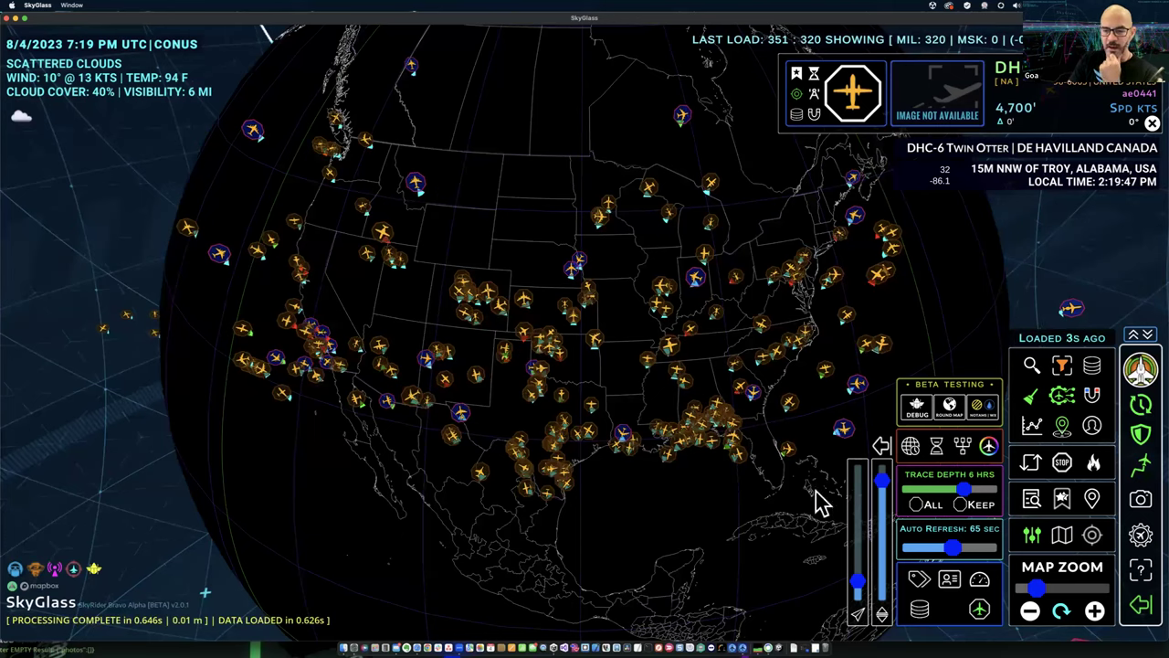
{"action": "left_click", "coordinate": [977, 409]}
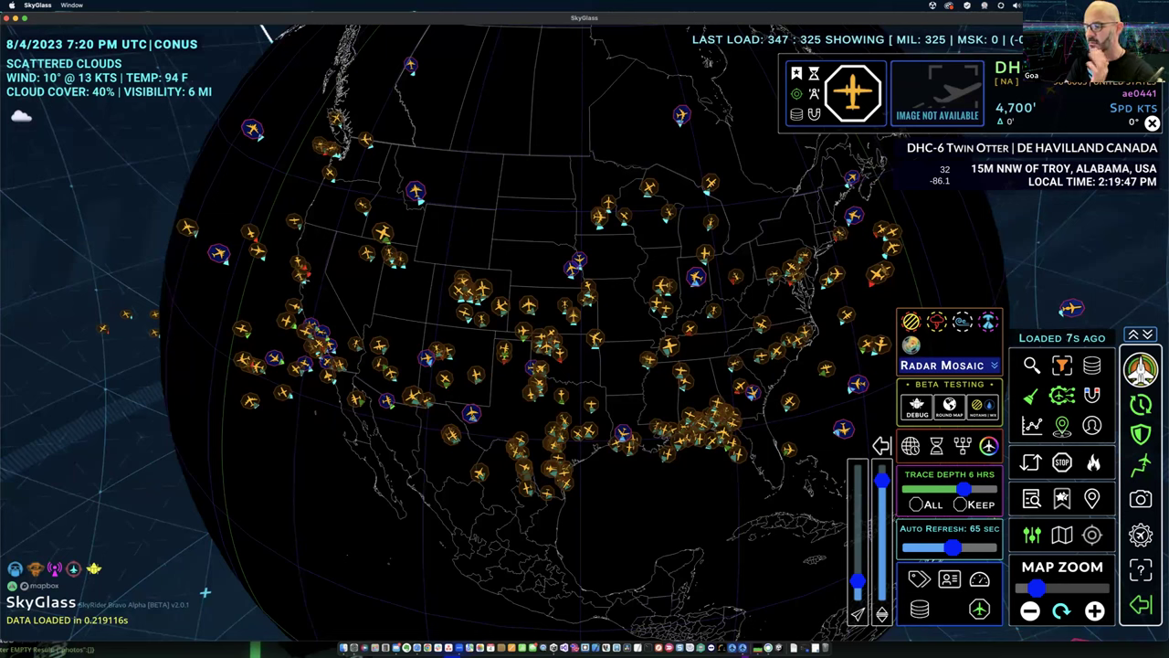
Overlay the Sat Rad weather layer on the globe and examine its coverage around North America
{"action": "left_click", "coordinate": [949, 373]}
{"action": "left_click", "coordinate": [951, 412]}
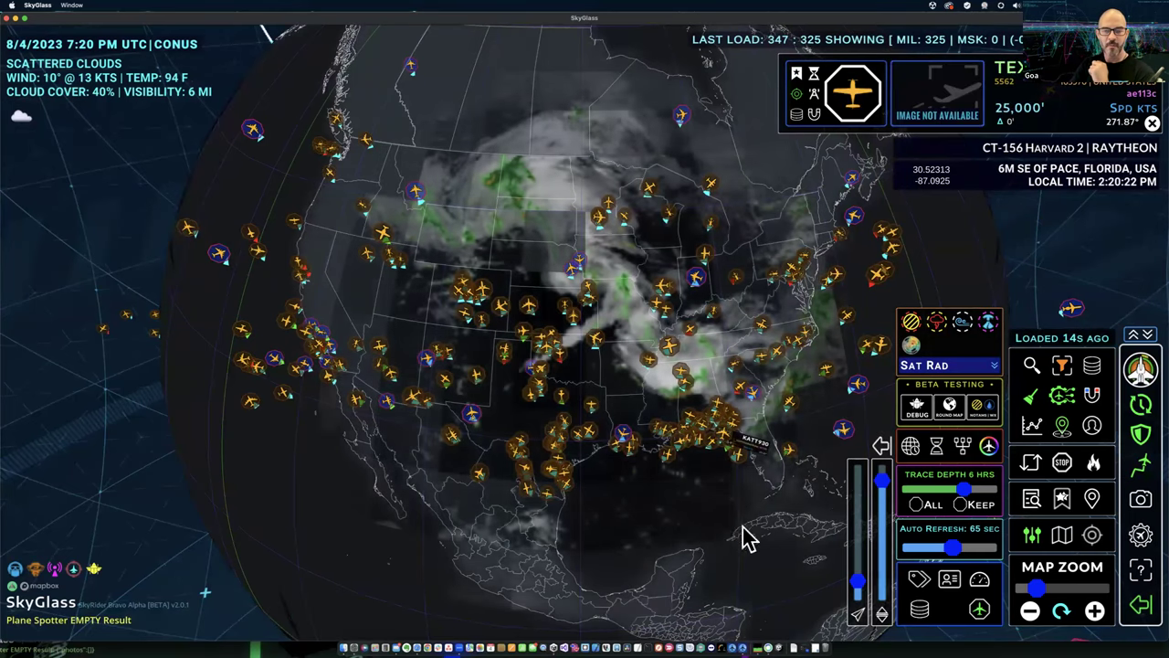
{"action": "left_click_drag", "start_coordinate": [710, 527], "coordinate": [653, 491]}
{"action": "scroll", "coordinate": [637, 481], "scroll_direction": "down", "scroll_amount": 3}
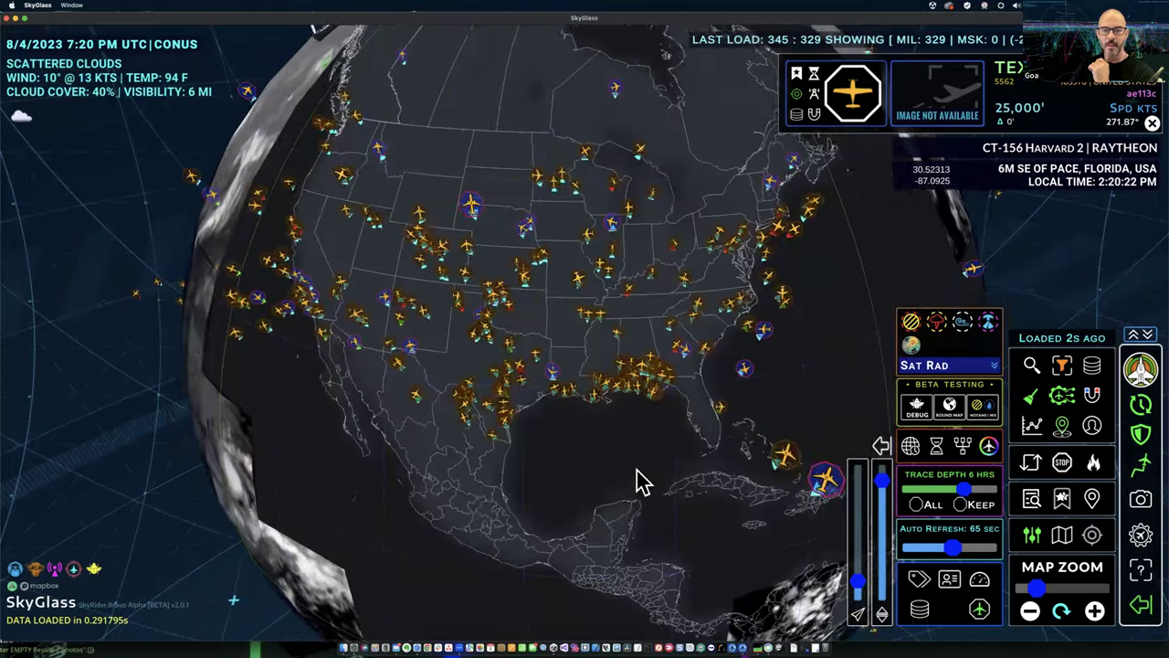
{"action": "scroll", "coordinate": [637, 481], "scroll_direction": "up", "scroll_amount": 3}
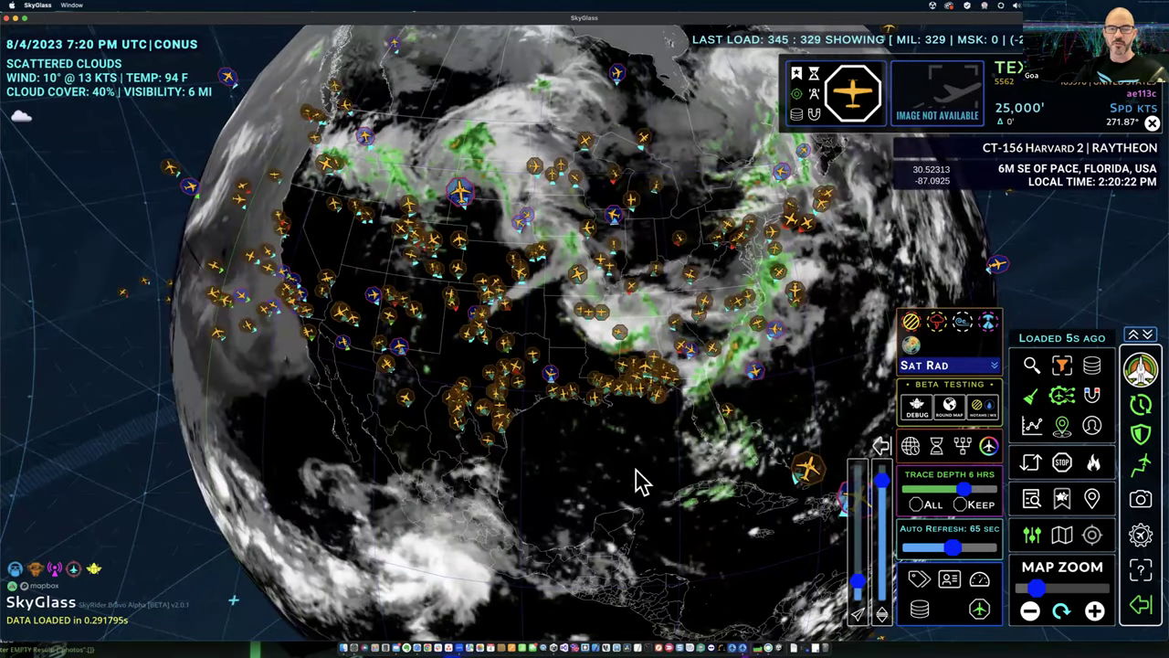
Change the weather overlay to Radar Mosaic and examine the radar returns over the southeastern US
{"action": "left_click", "coordinate": [803, 469]}
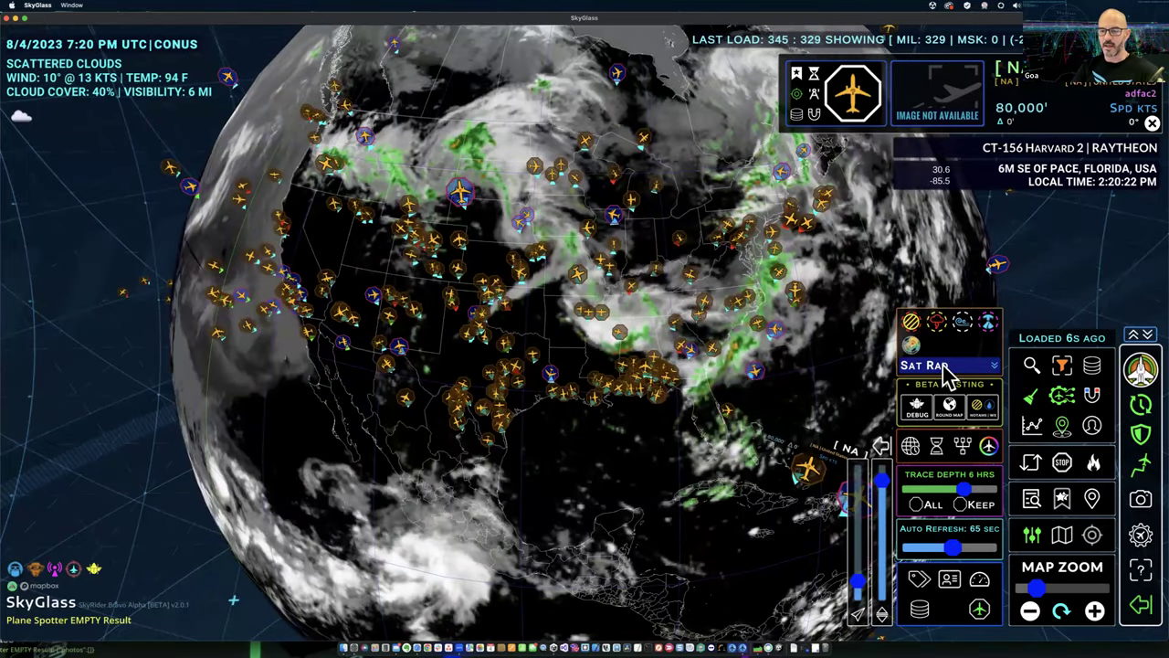
{"action": "left_click", "coordinate": [943, 367]}
{"action": "left_click", "coordinate": [946, 387]}
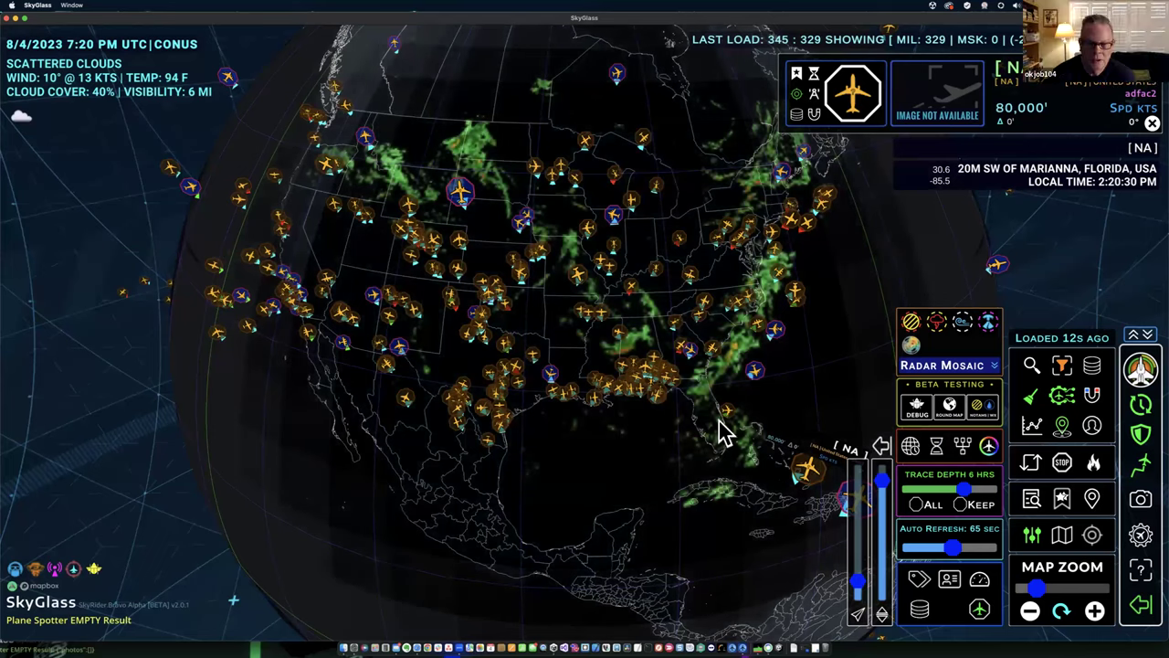
{"action": "scroll", "coordinate": [722, 433], "scroll_direction": "up", "scroll_amount": 5}
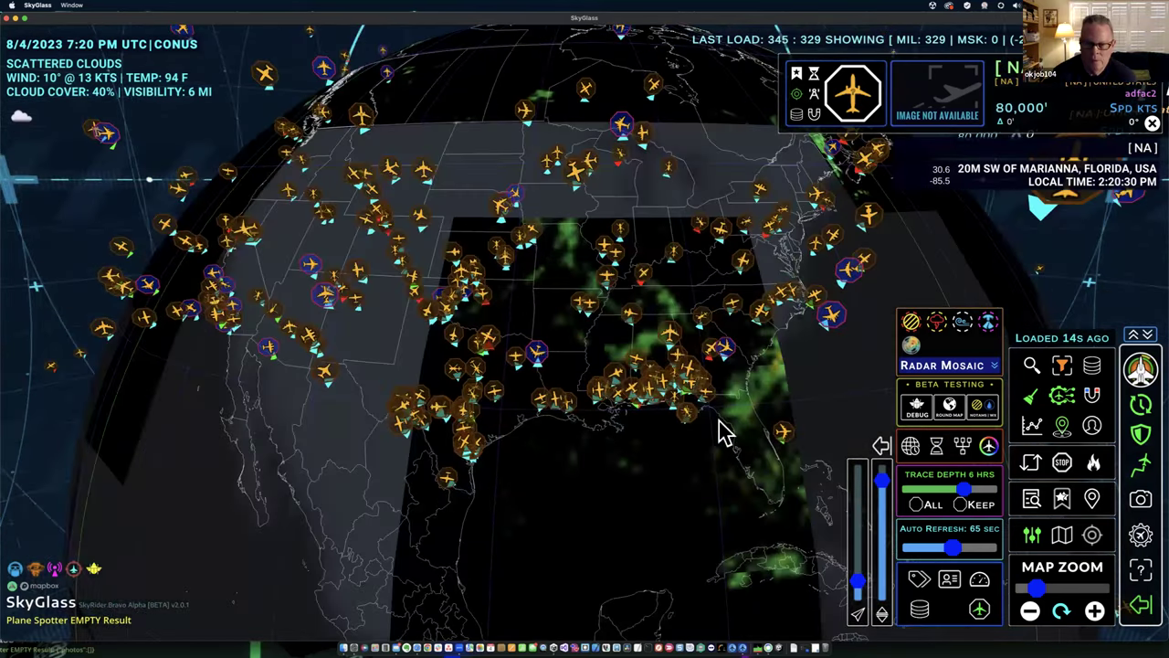
{"action": "scroll", "coordinate": [721, 433], "scroll_direction": "up", "scroll_amount": 3}
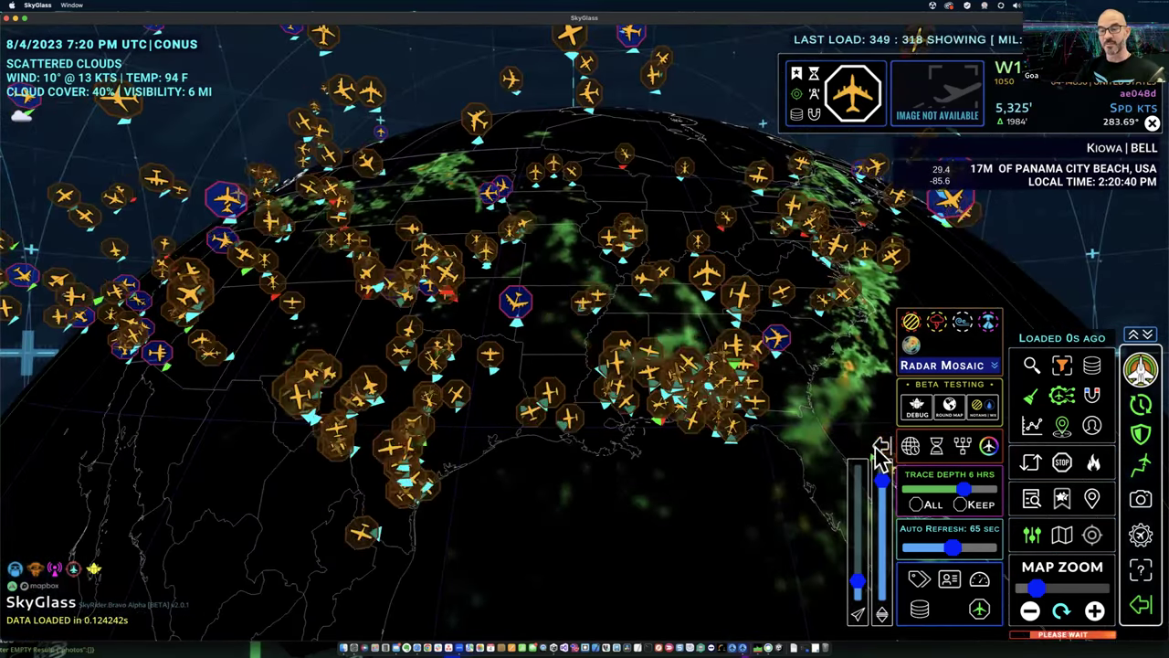
Display the TFRs on the flat map instead of the round globe and read the special security restriction in Florida
{"action": "left_click", "coordinate": [947, 409]}
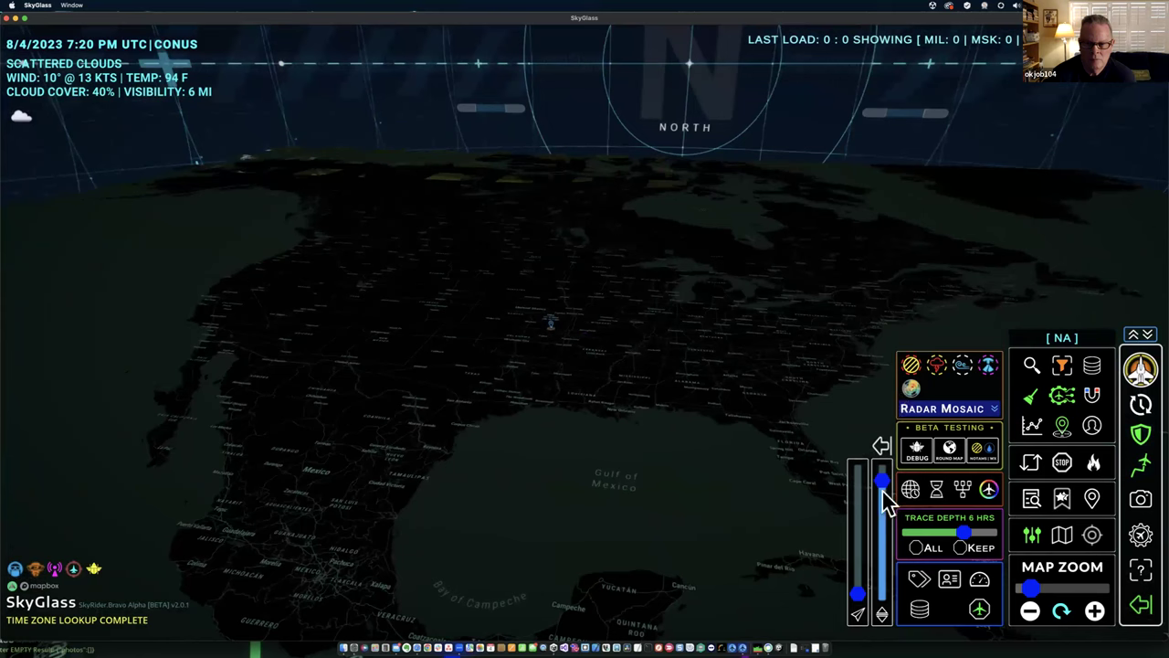
{"action": "left_click", "coordinate": [882, 501]}
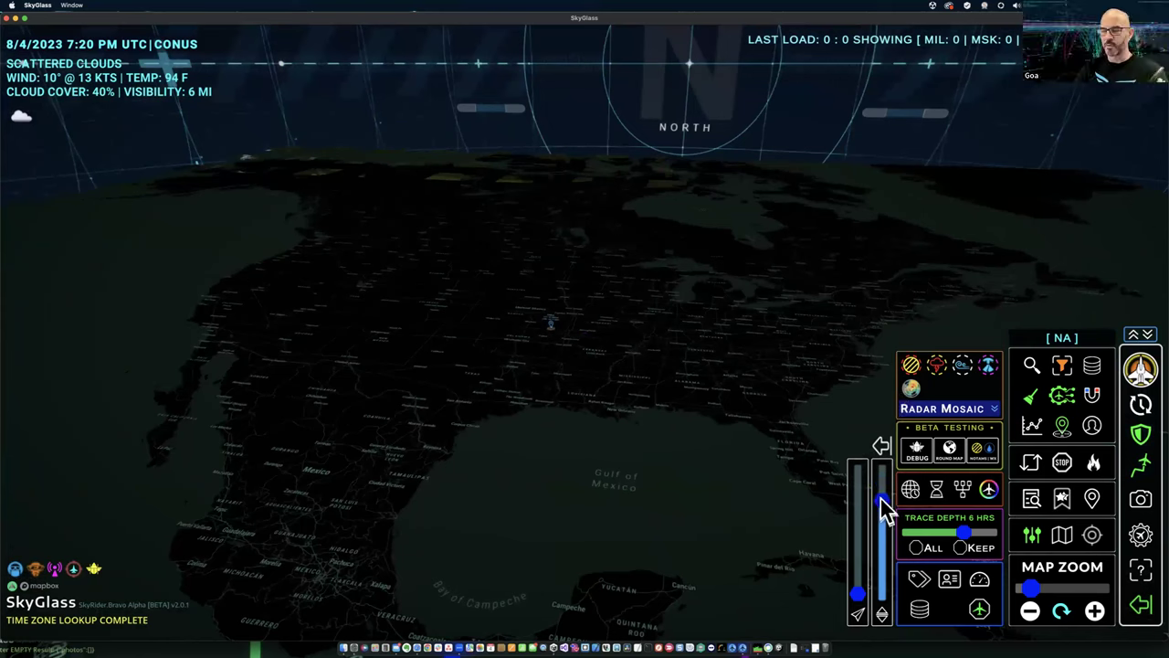
{"action": "left_click", "coordinate": [911, 365]}
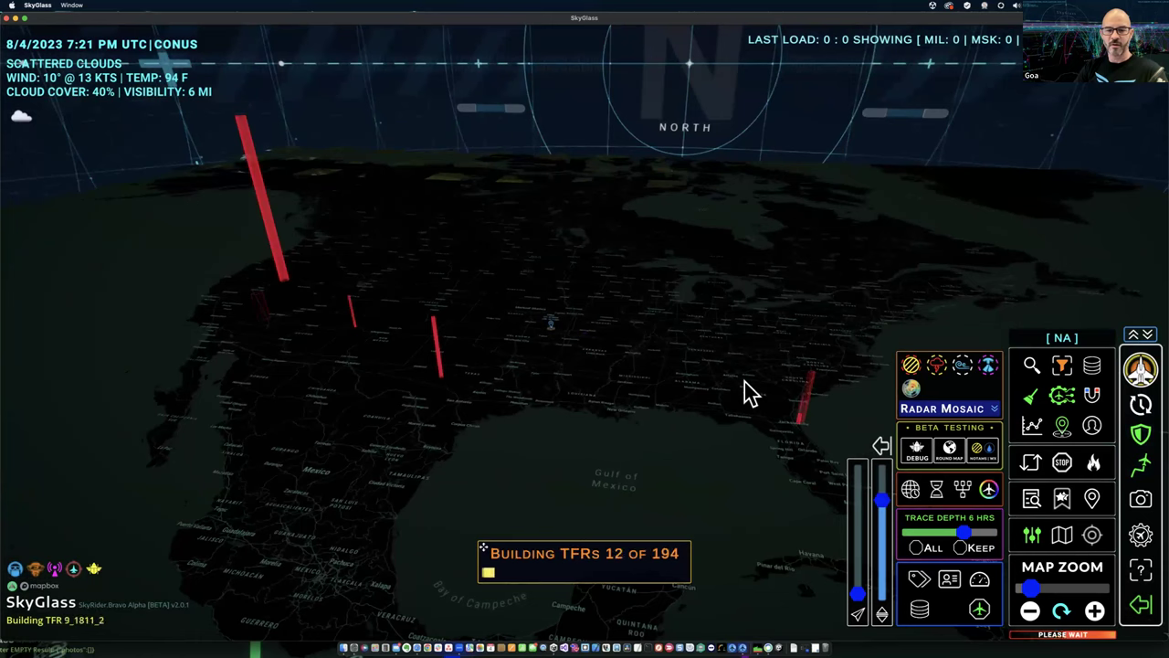
{"action": "left_click", "coordinate": [802, 446]}
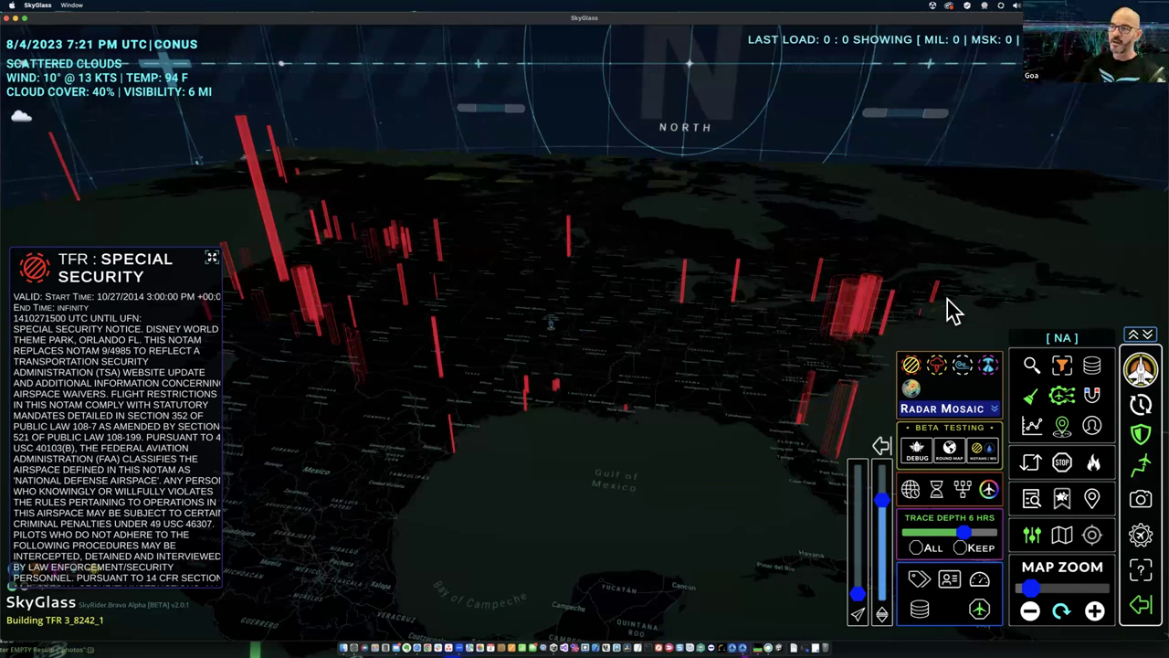
Load the SIGMETs onto the map and read the special security TFR for San Angelo, Texas
{"action": "left_click", "coordinate": [963, 367]}
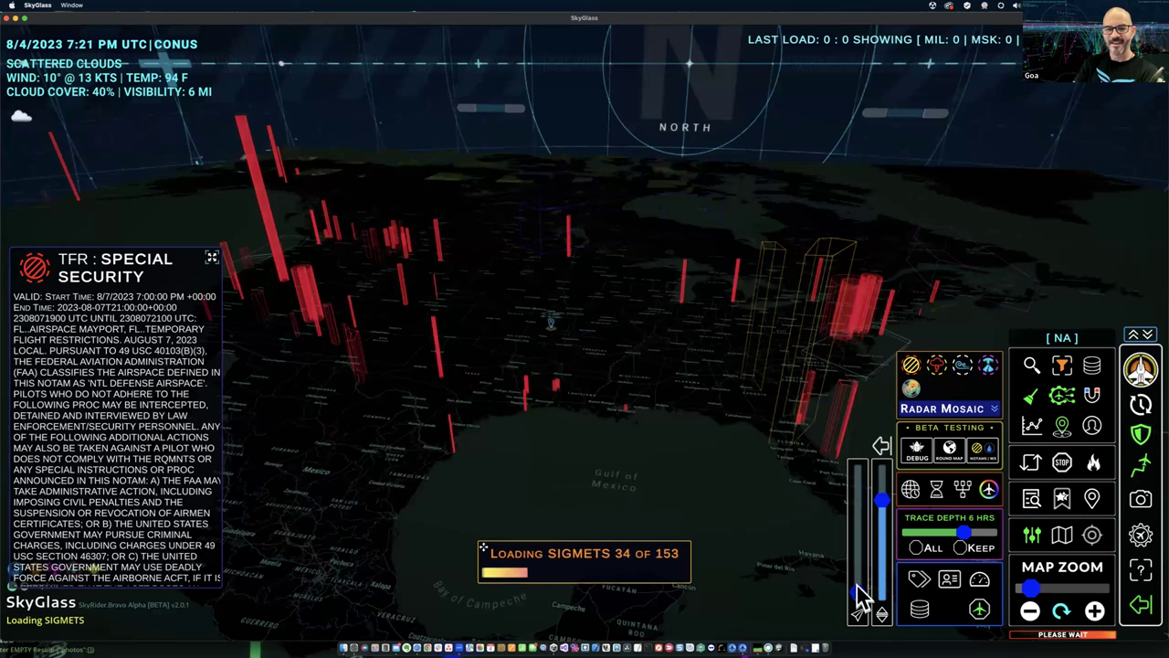
{"action": "left_click_drag", "start_coordinate": [658, 469], "coordinate": [454, 356]}
{"action": "left_click", "coordinate": [448, 348]}
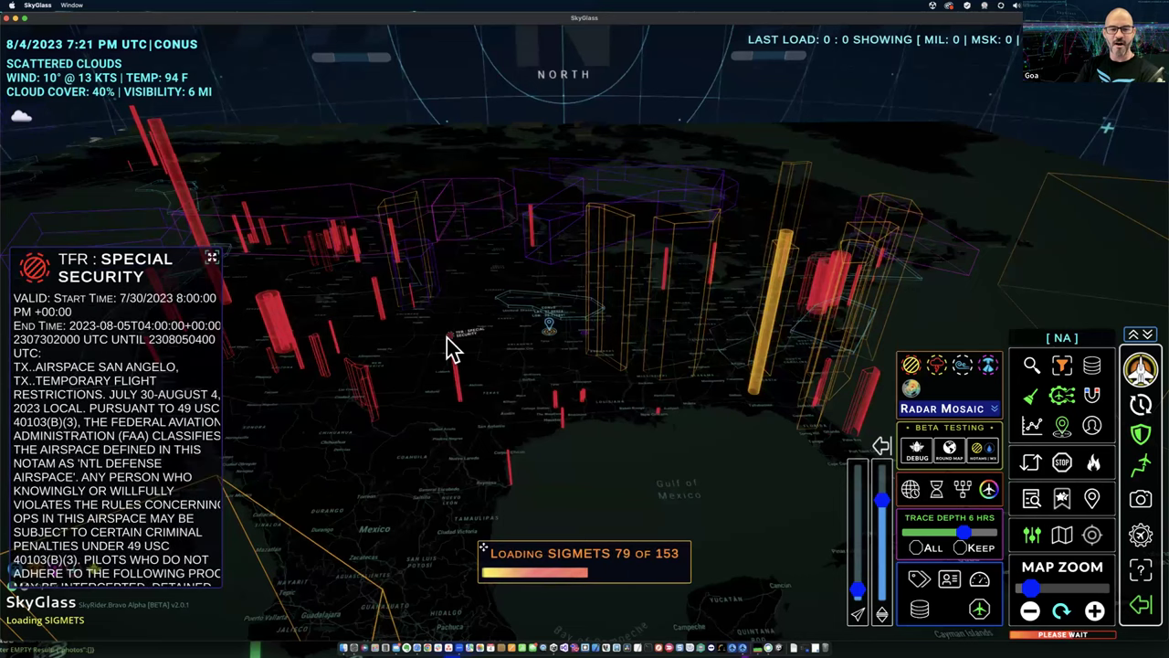
Inspect the convective SIGMETs over the western US and the visibility AIRMET along the California coast
{"action": "left_click", "coordinate": [470, 203]}
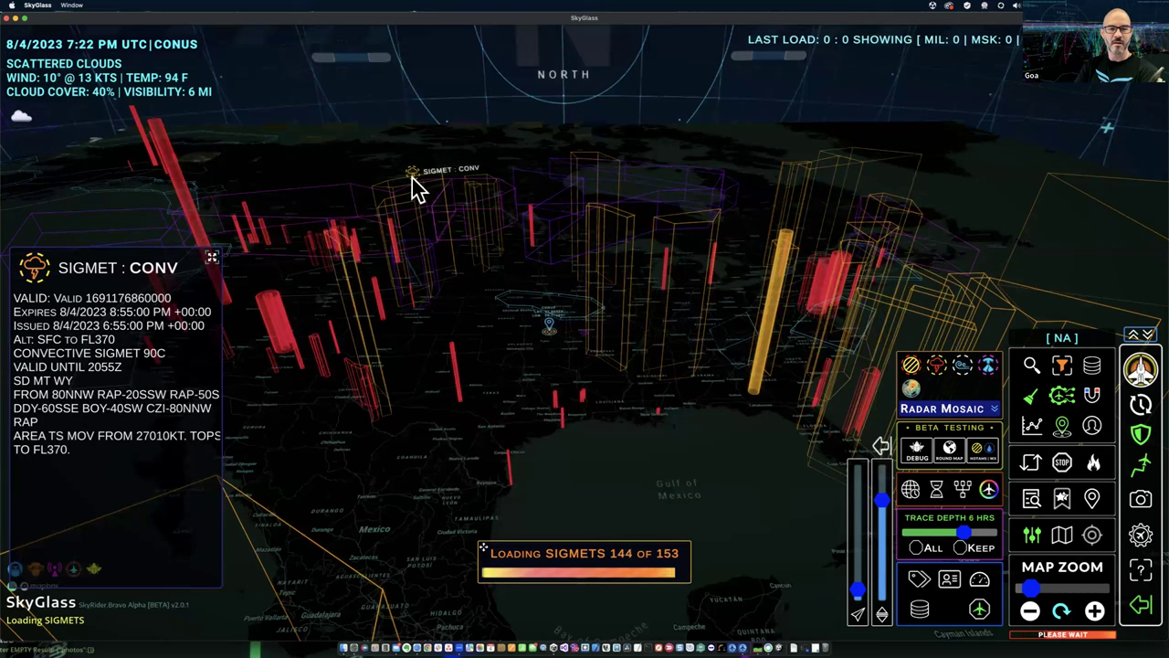
{"action": "left_click_drag", "start_coordinate": [281, 225], "coordinate": [676, 232]}
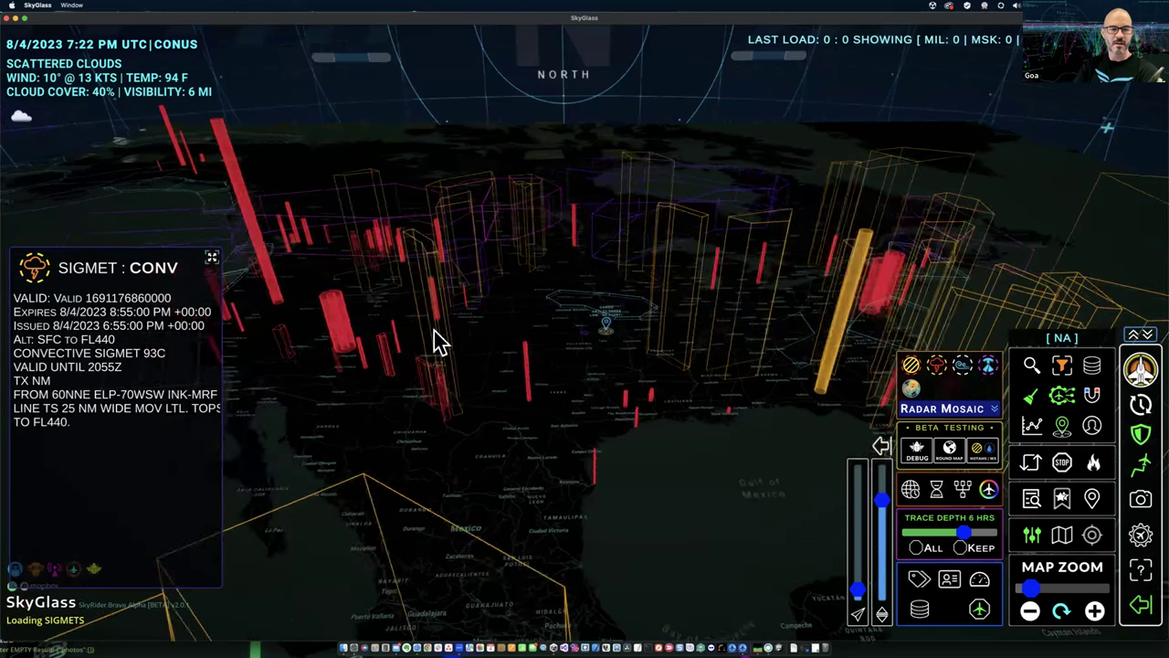
{"action": "left_click_drag", "start_coordinate": [369, 345], "coordinate": [386, 399]}
{"action": "mouse_move", "coordinate": [363, 368]}
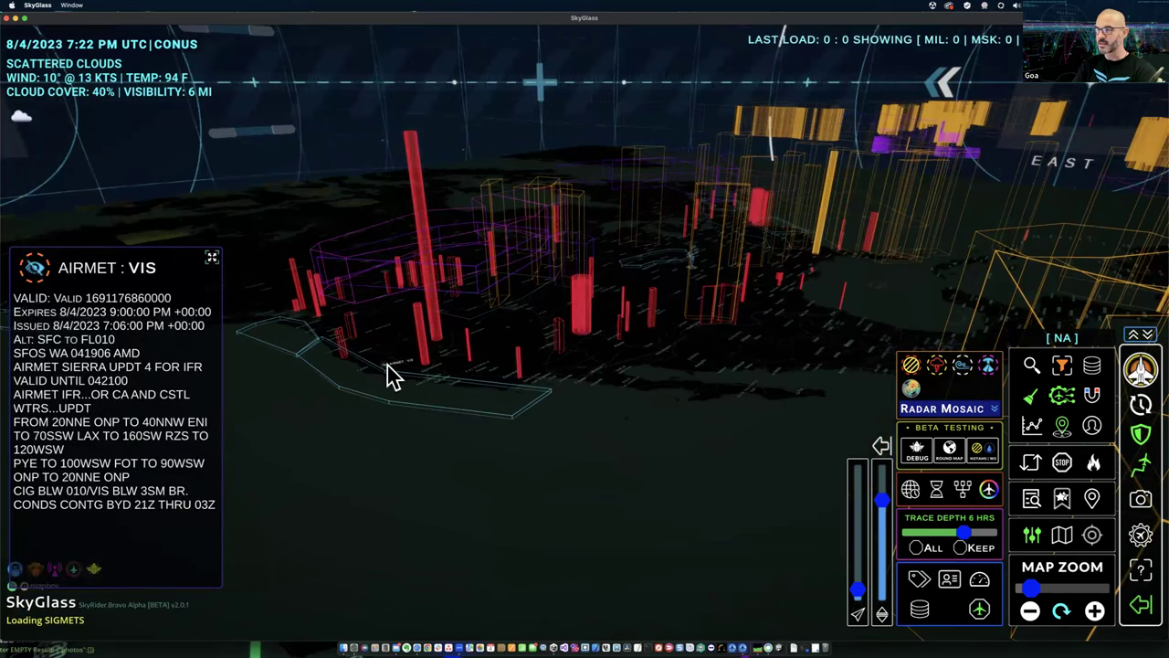
Adjust the height scaling of the TFR and SIGMET volumes, finishing with taller shapes, and compare them across the US
{"action": "left_click_drag", "start_coordinate": [645, 435], "coordinate": [618, 341]}
{"action": "left_click", "coordinate": [883, 551]}
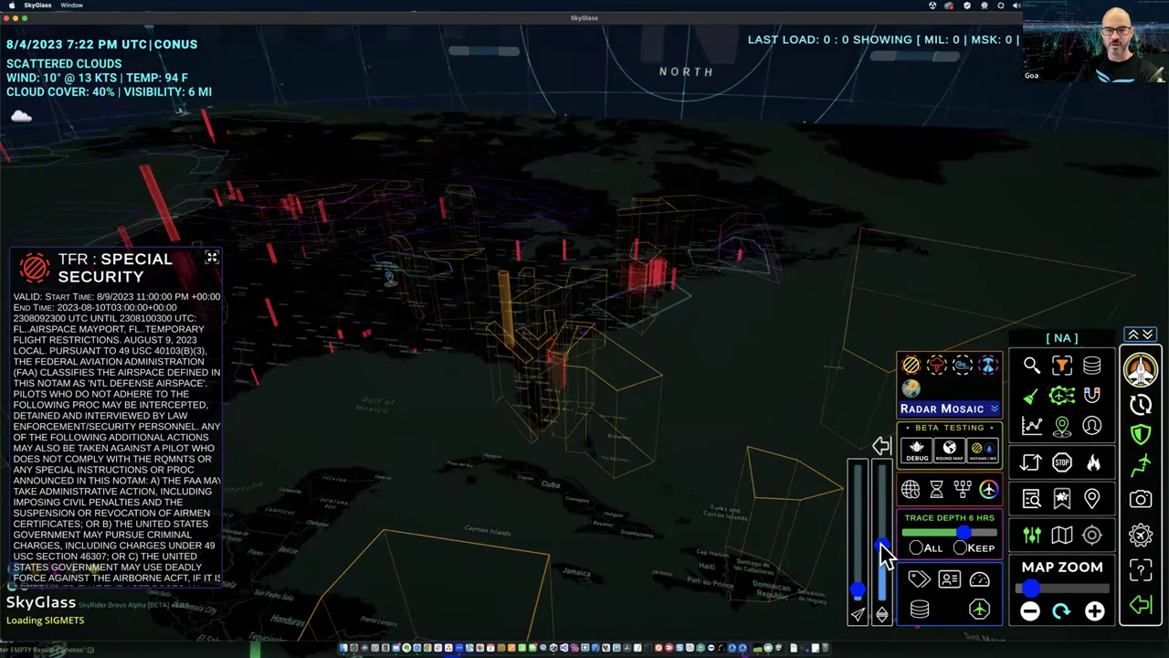
{"action": "left_click_drag", "start_coordinate": [884, 551], "coordinate": [881, 564]}
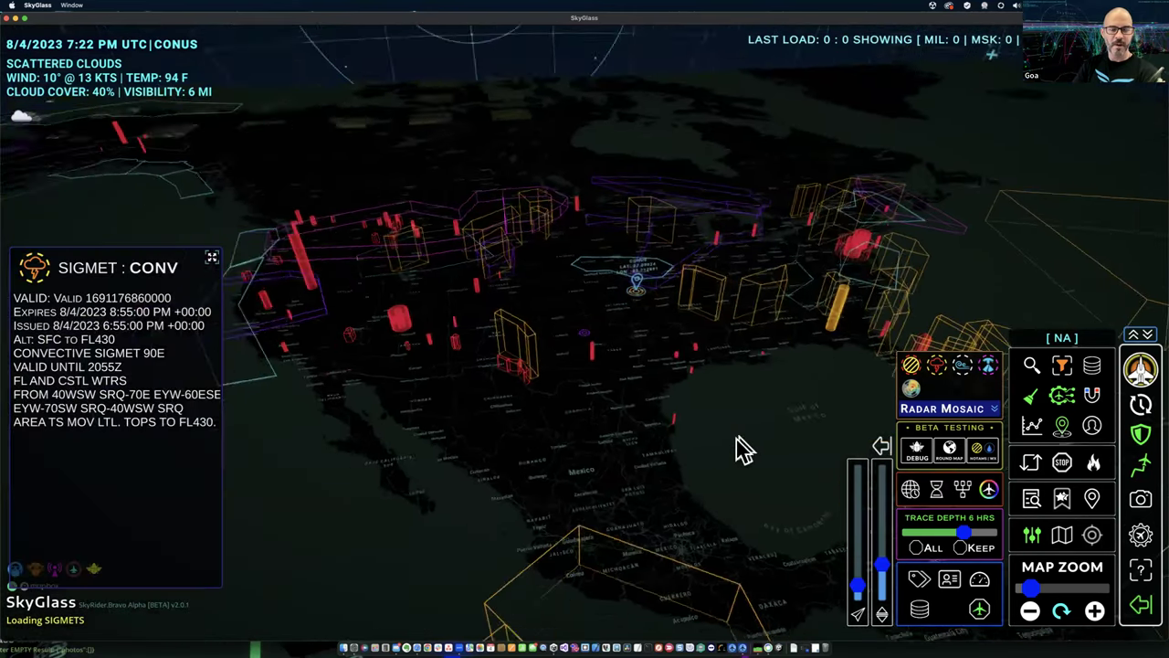
{"action": "left_click", "coordinate": [883, 480]}
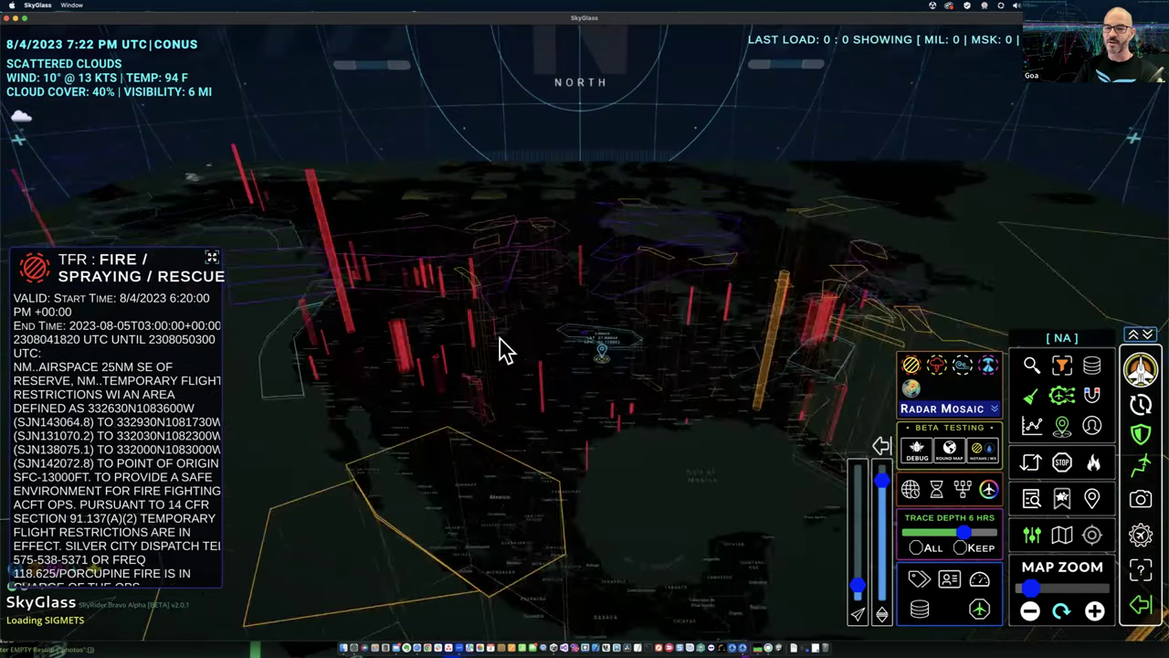
{"action": "left_click", "coordinate": [862, 589]}
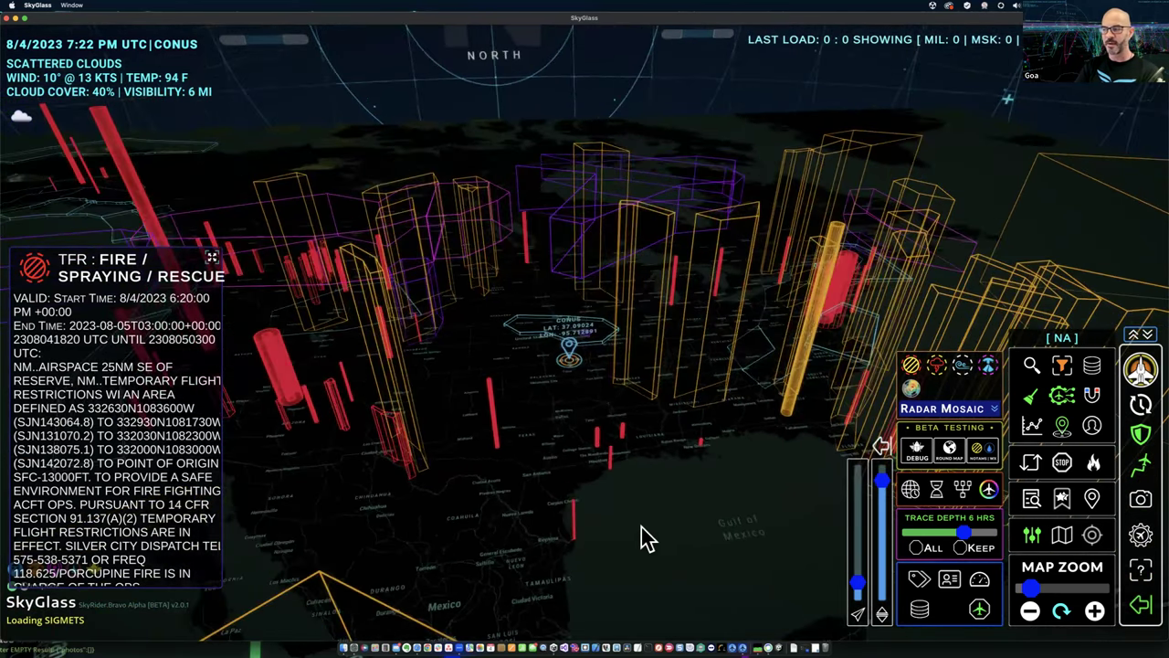
{"action": "left_click_drag", "start_coordinate": [652, 535], "coordinate": [598, 537]}
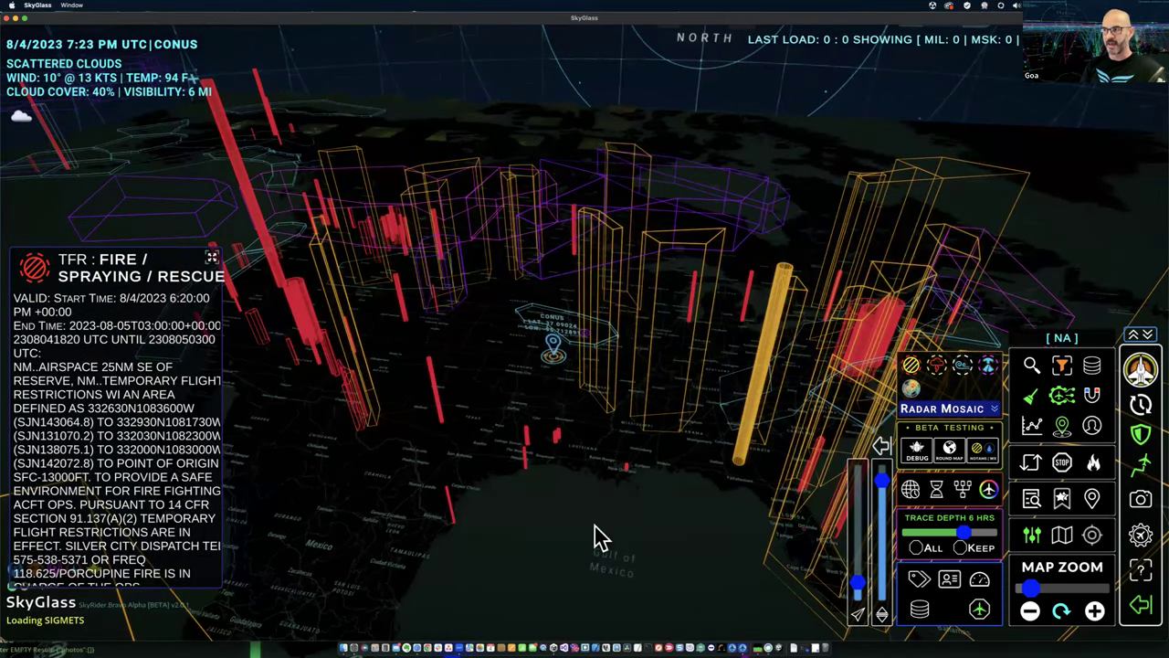
{"action": "left_click_drag", "start_coordinate": [631, 535], "coordinate": [621, 542]}
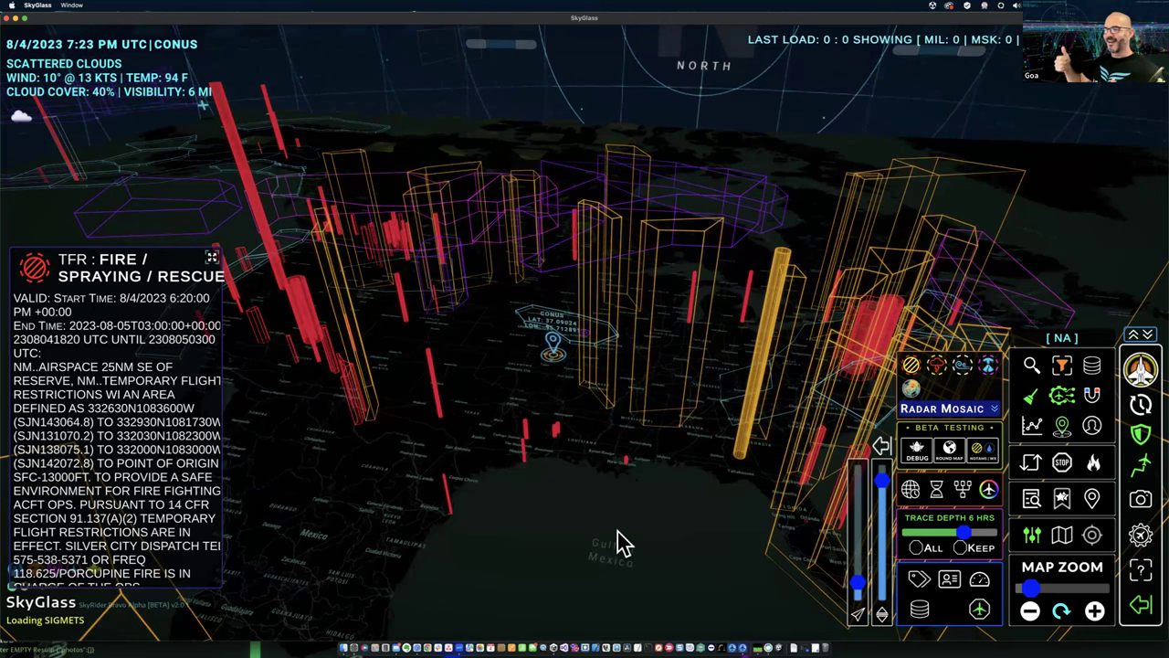
Load the volcanic ash alerts and read the Reventador alert and the volcanic ash SIGMETs over Ecuador
{"action": "left_click_drag", "start_coordinate": [642, 524], "coordinate": [684, 535]}
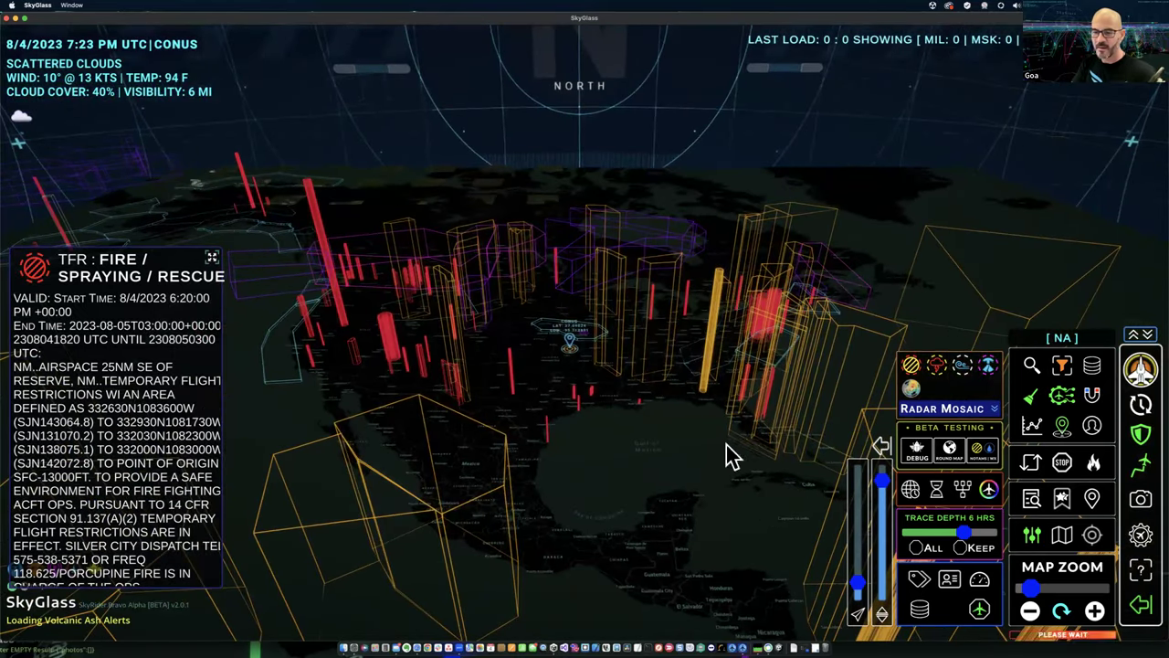
{"action": "left_click_drag", "start_coordinate": [719, 447], "coordinate": [592, 525]}
{"action": "mouse_move", "coordinate": [610, 516]}
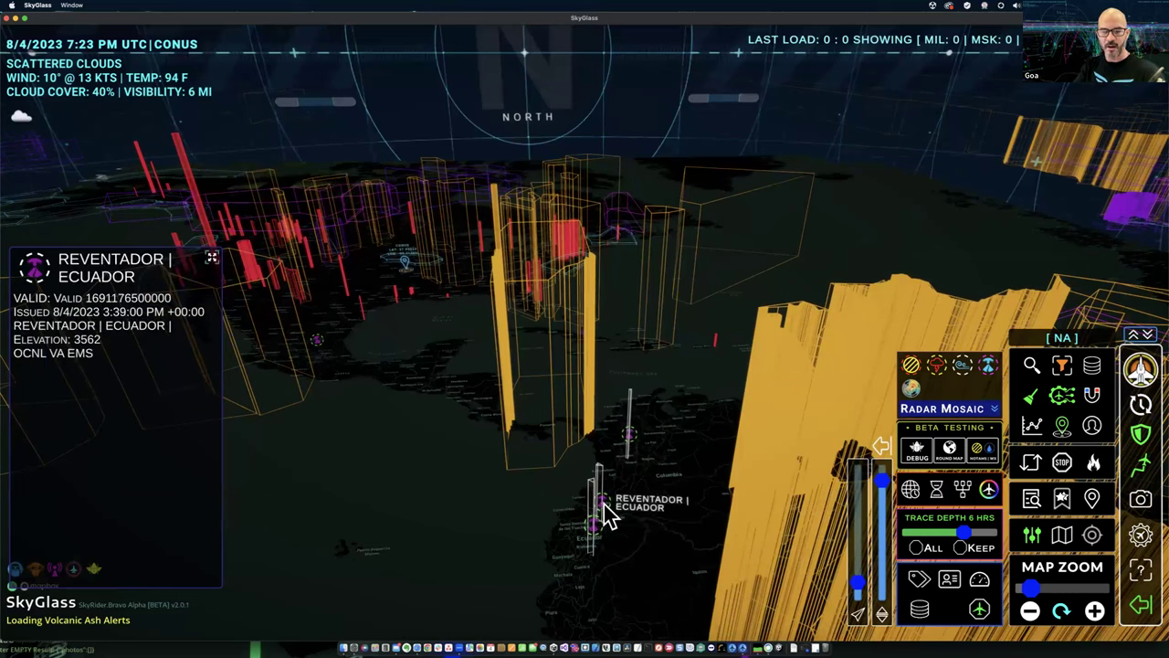
{"action": "mouse_move", "coordinate": [640, 440]}
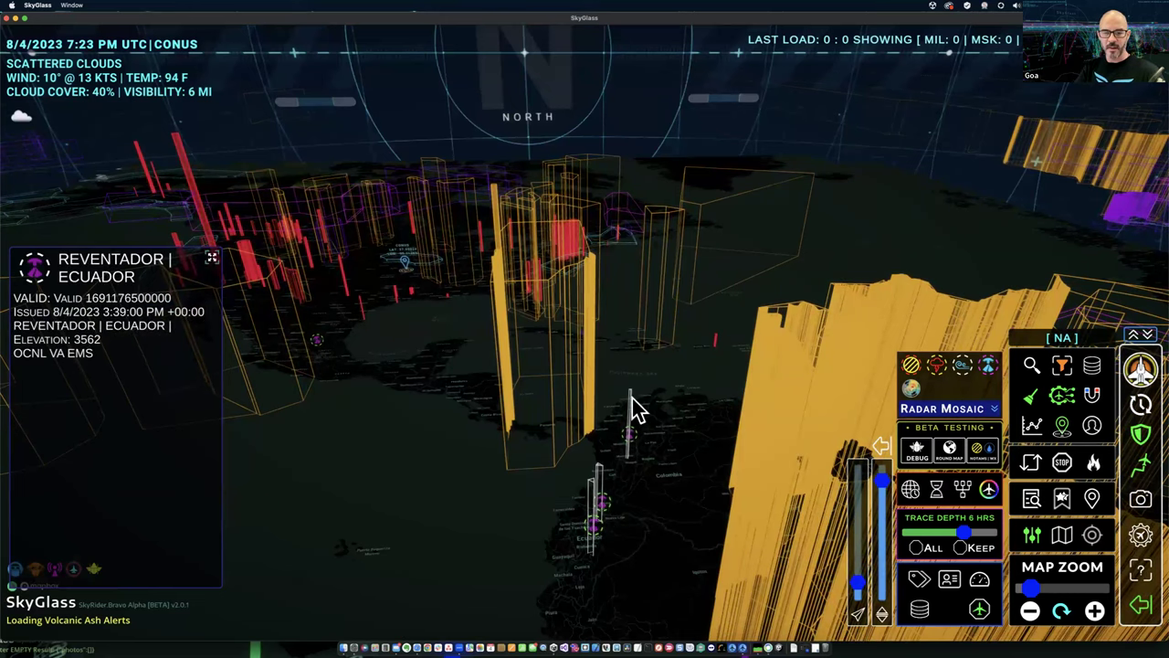
{"action": "mouse_move", "coordinate": [628, 387]}
{"action": "mouse_move", "coordinate": [598, 479]}
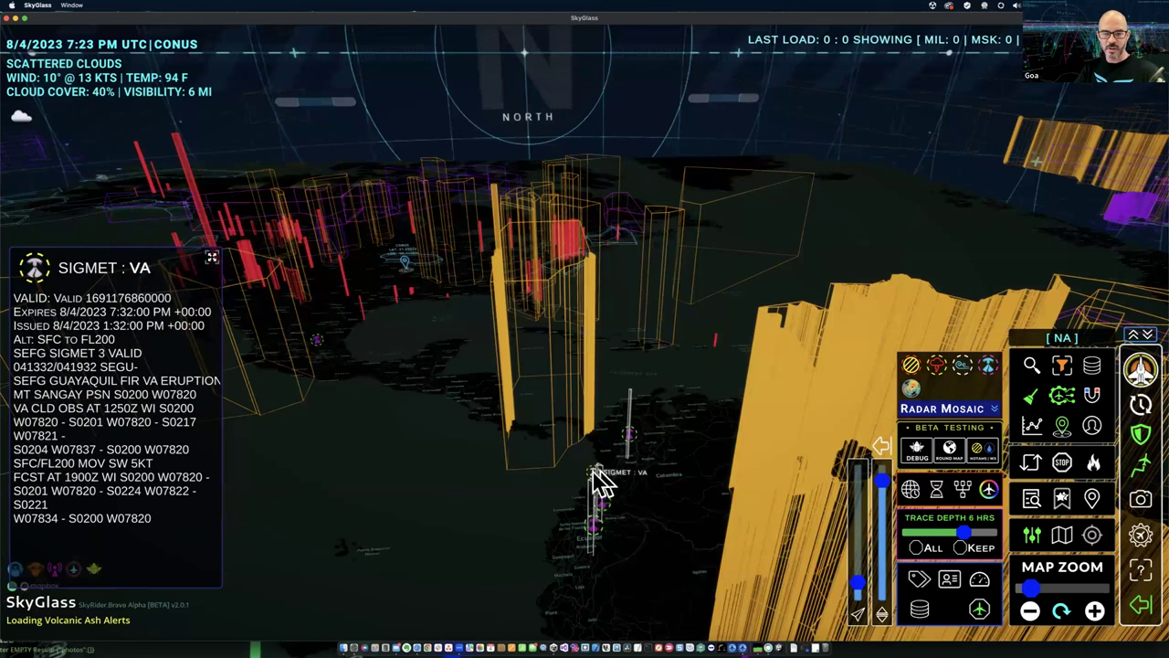
{"action": "left_click_drag", "start_coordinate": [464, 460], "coordinate": [634, 511]}
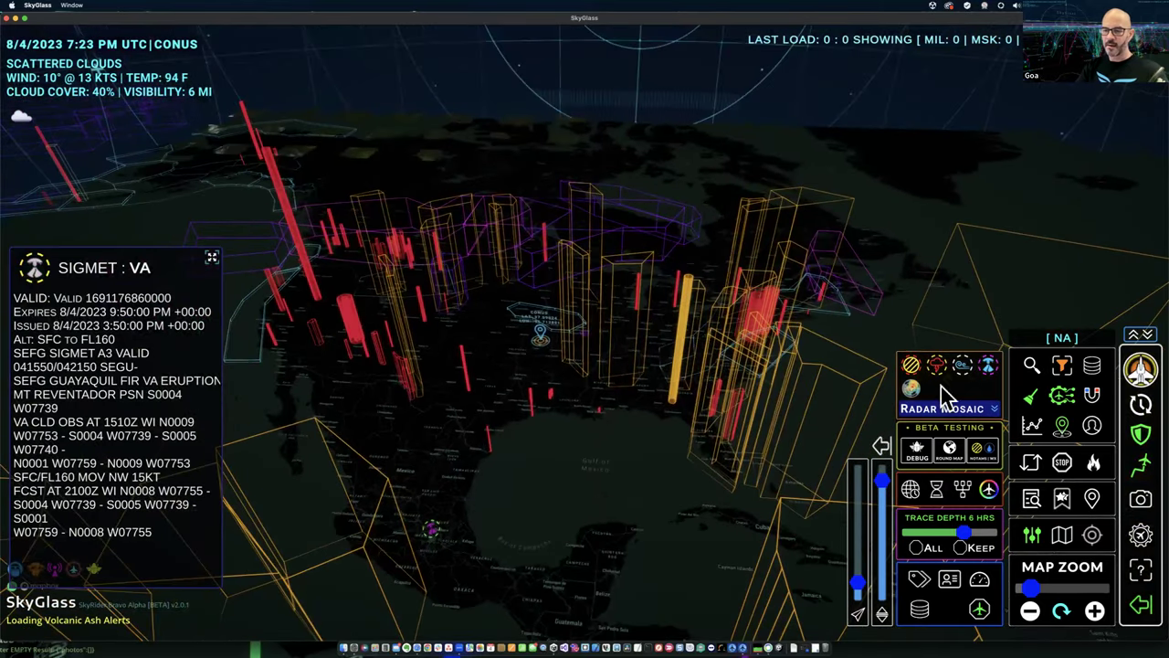
Load the storm cells onto the map and examine them alongside the convective SIGMETs over the US and Florida coast
{"action": "left_click", "coordinate": [935, 364]}
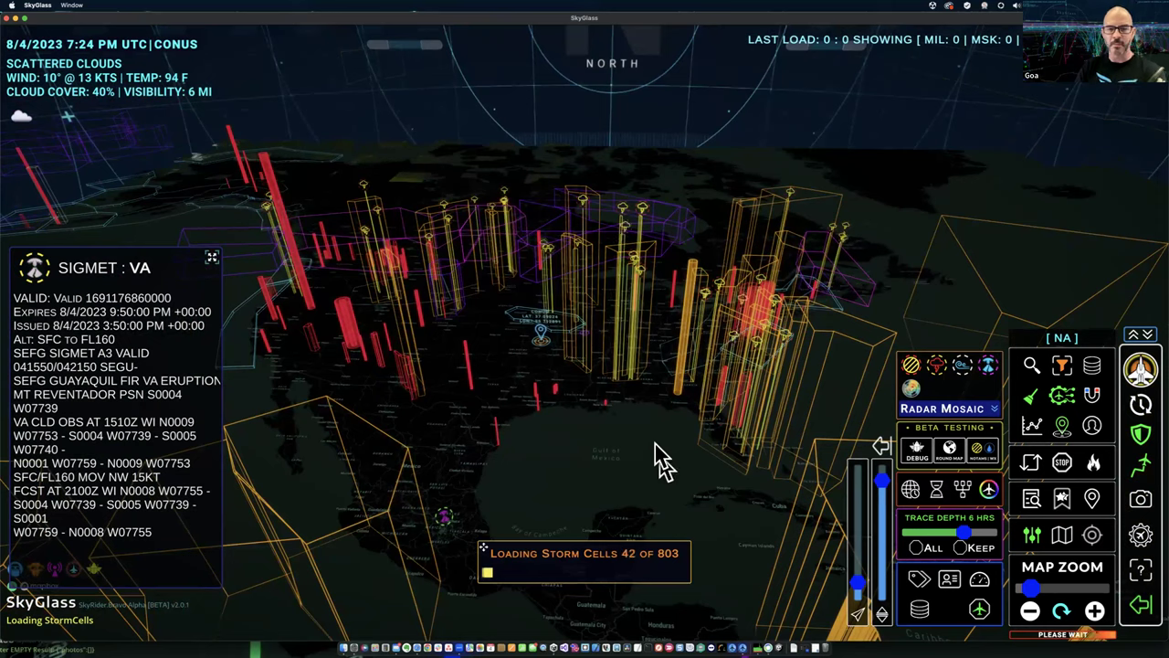
{"action": "left_click", "coordinate": [621, 388]}
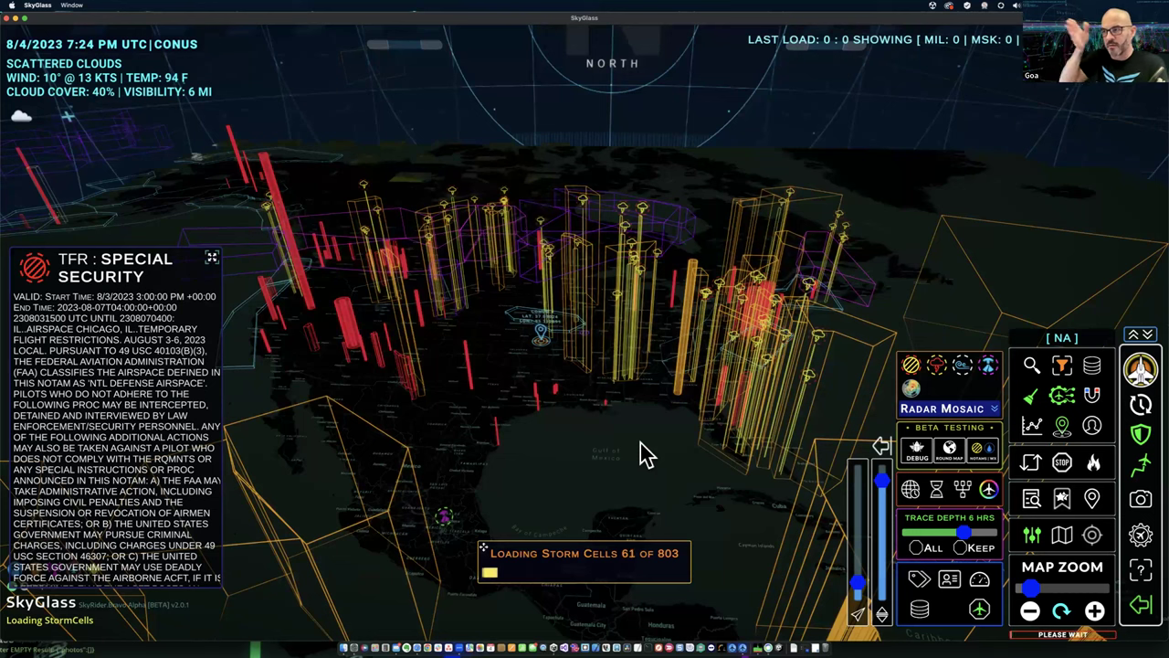
{"action": "left_click_drag", "start_coordinate": [636, 469], "coordinate": [679, 324]}
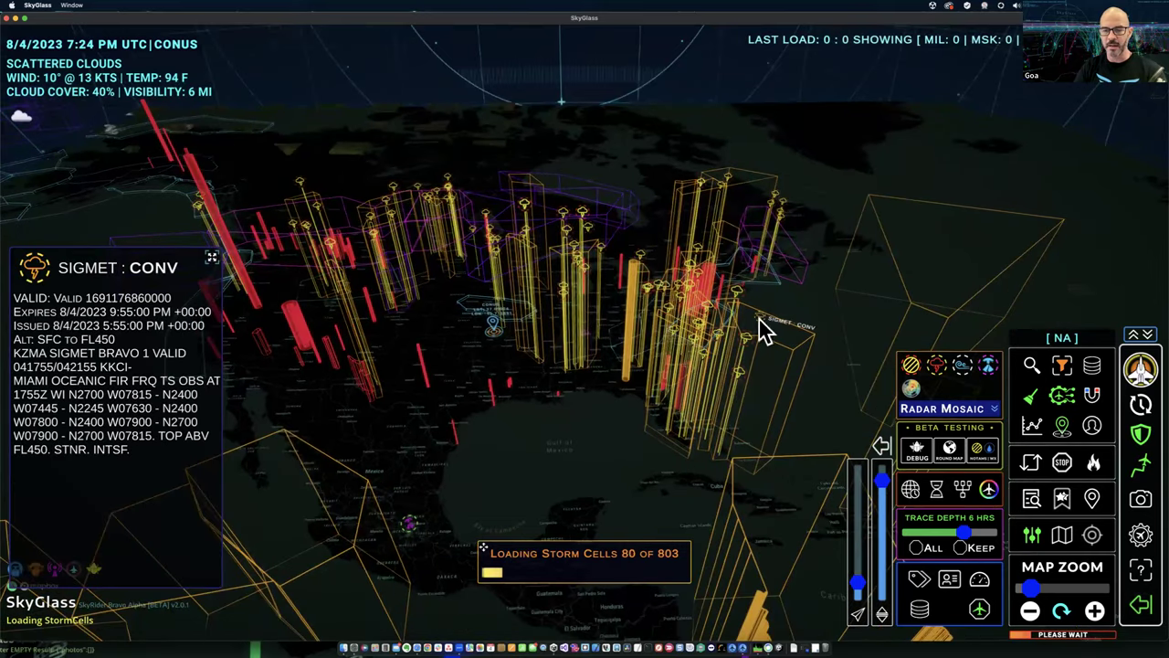
{"action": "mouse_move", "coordinate": [544, 450]}
{"action": "left_mouse_down"}
{"action": "mouse_move", "coordinate": [527, 449]}
{"action": "mouse_move", "coordinate": [569, 448]}
{"action": "left_mouse_up"}
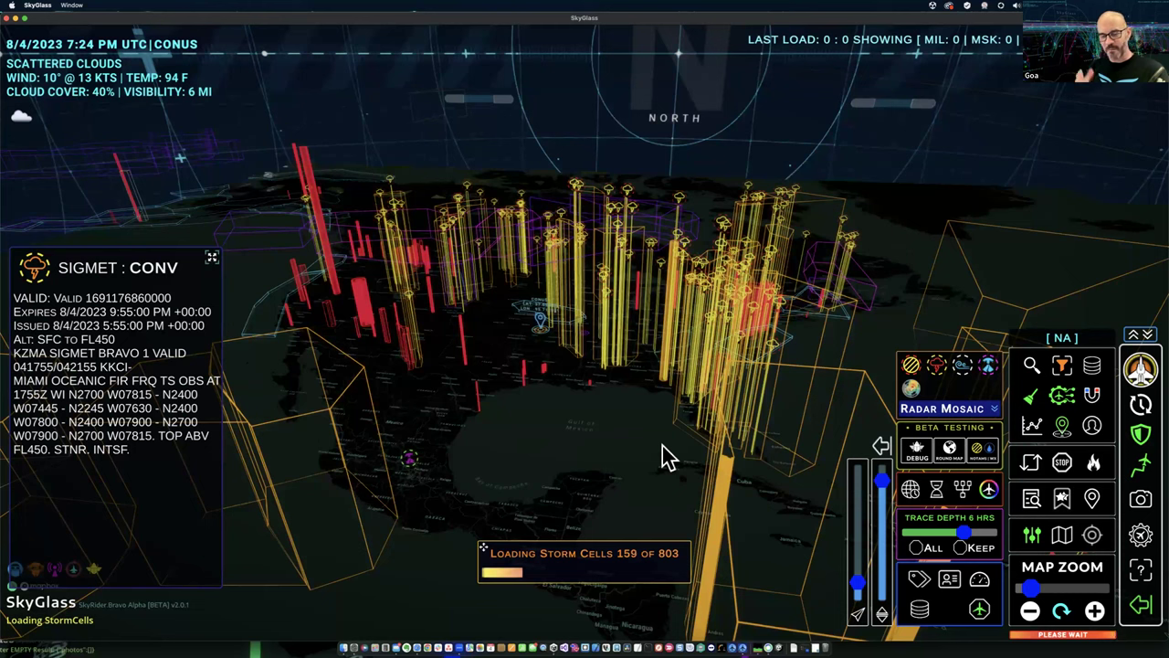
{"action": "left_click_drag", "start_coordinate": [605, 462], "coordinate": [694, 475]}
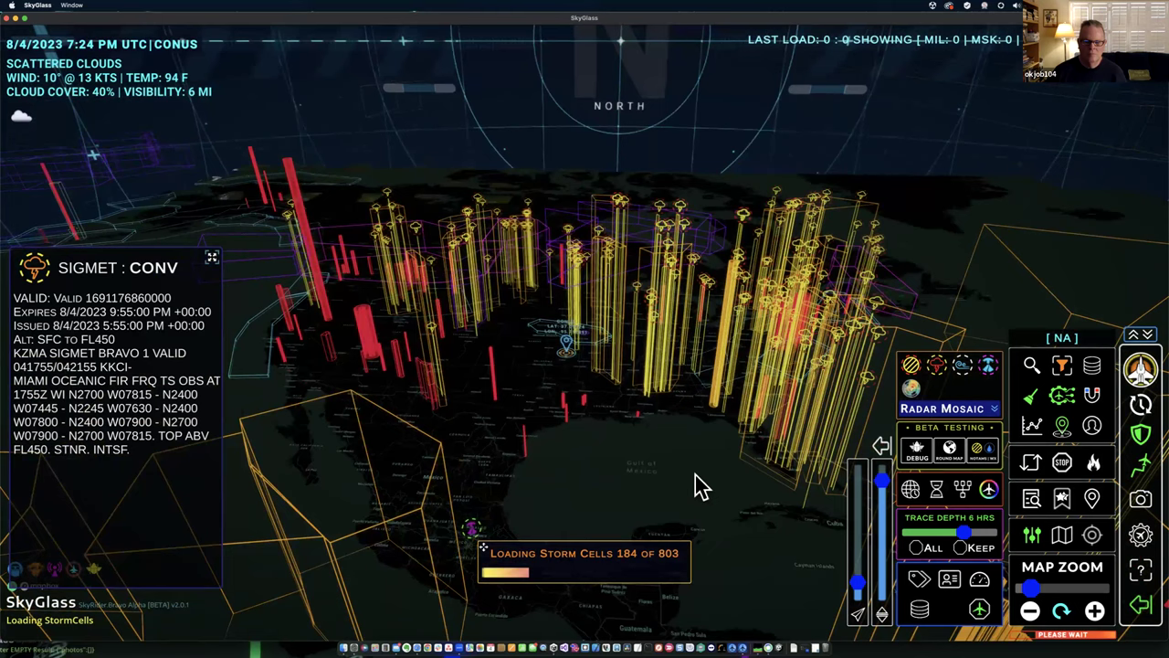